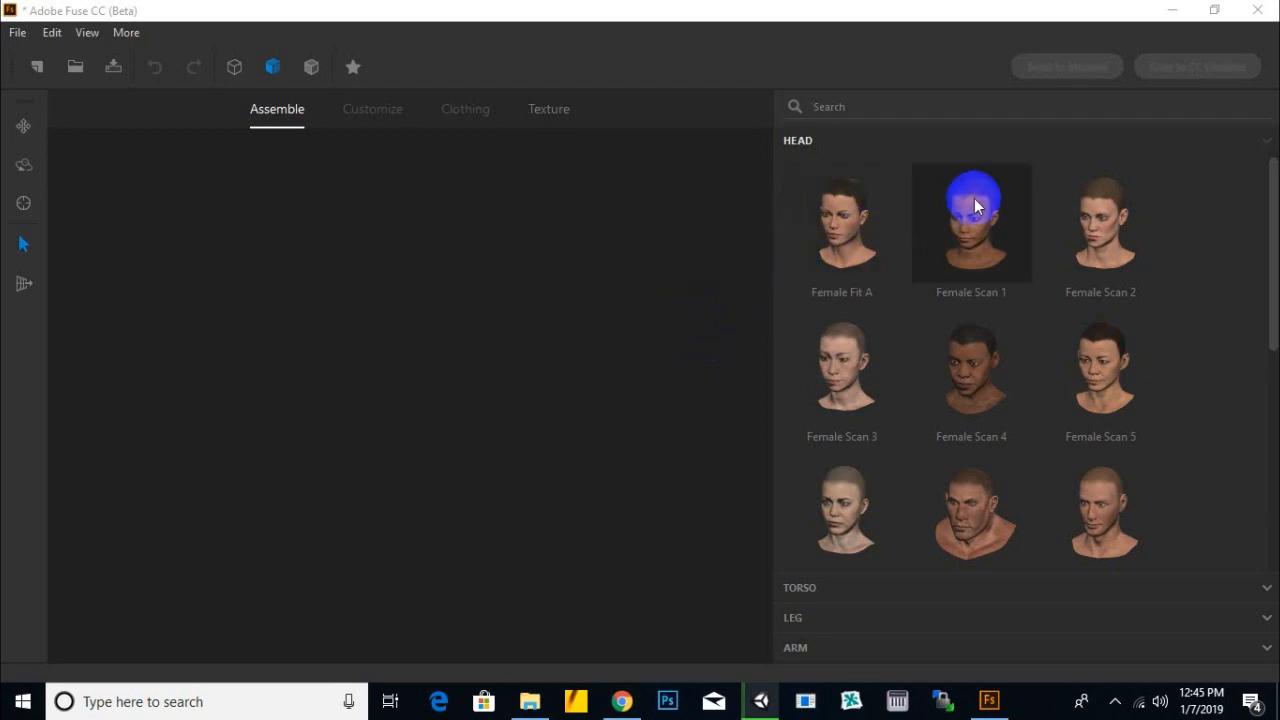
- Start the character with the Male Fit A head
{"action": "scroll", "coordinate": [1216, 218], "scroll_direction": "down", "scroll_amount": 1}
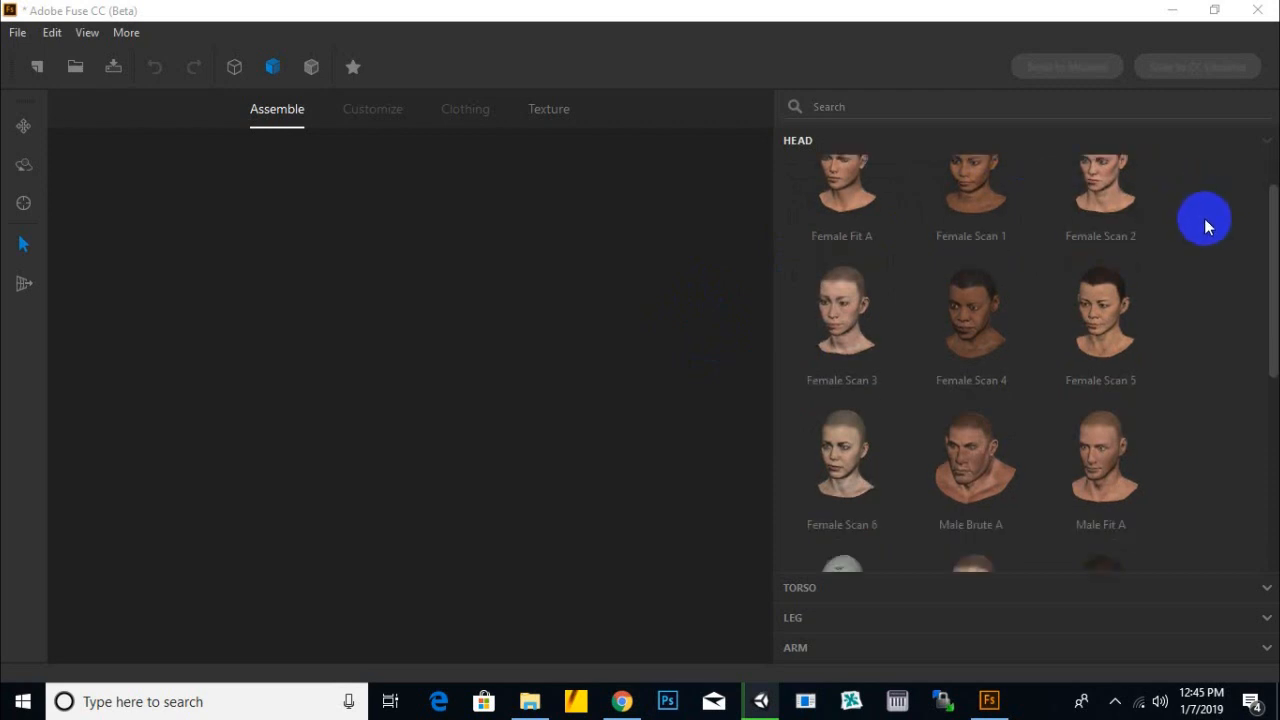
{"action": "scroll", "coordinate": [1204, 228], "scroll_direction": "up", "scroll_amount": 1}
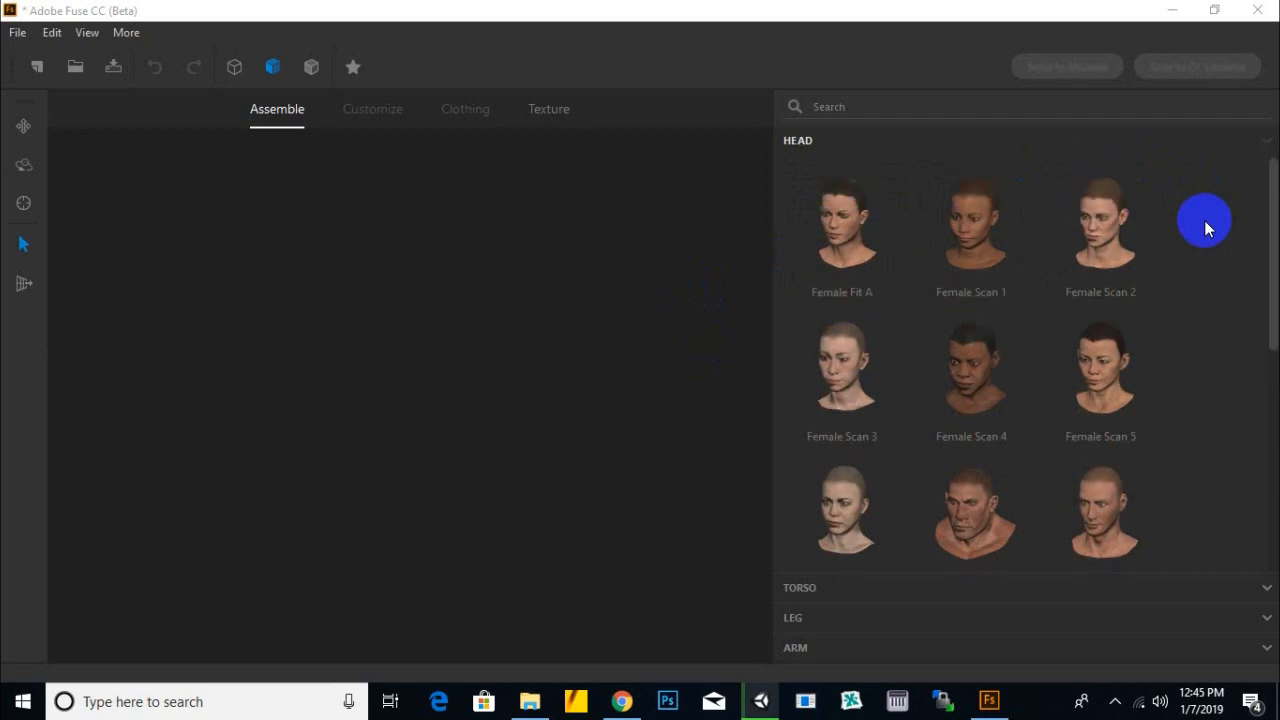
{"action": "scroll", "coordinate": [1204, 226], "scroll_direction": "down", "scroll_amount": 1}
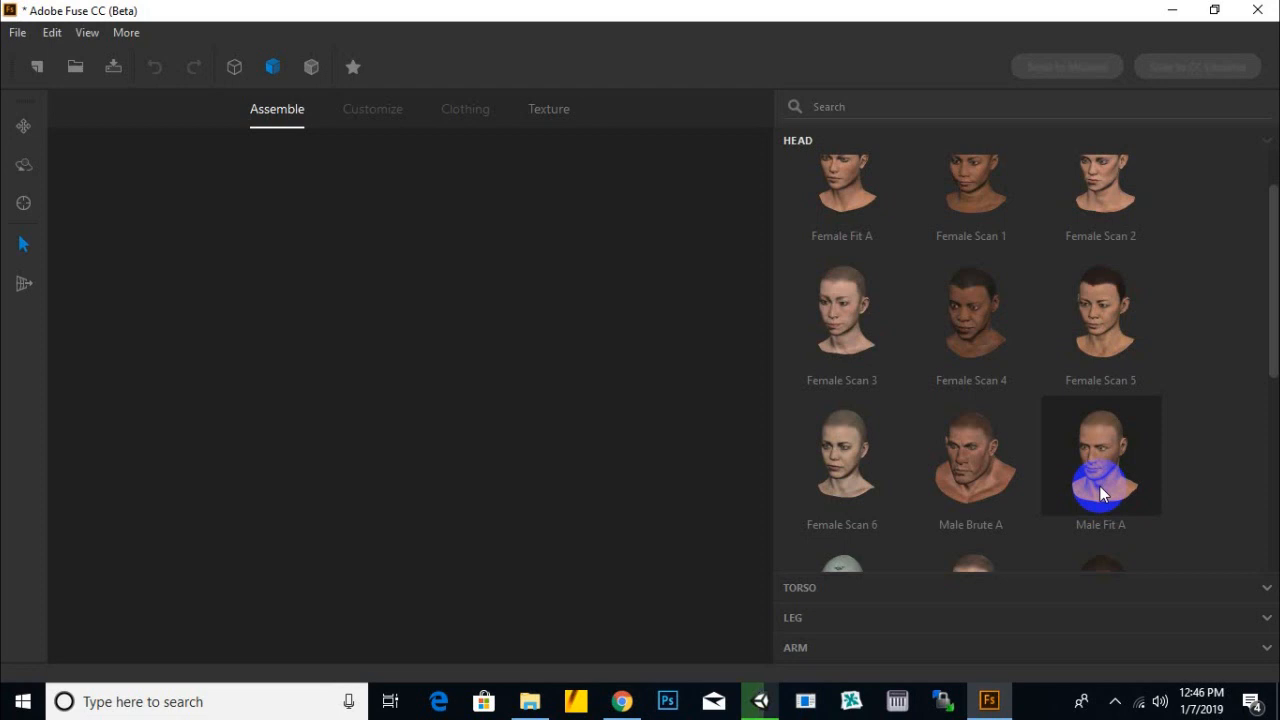
{"action": "left_click", "coordinate": [1095, 455]}
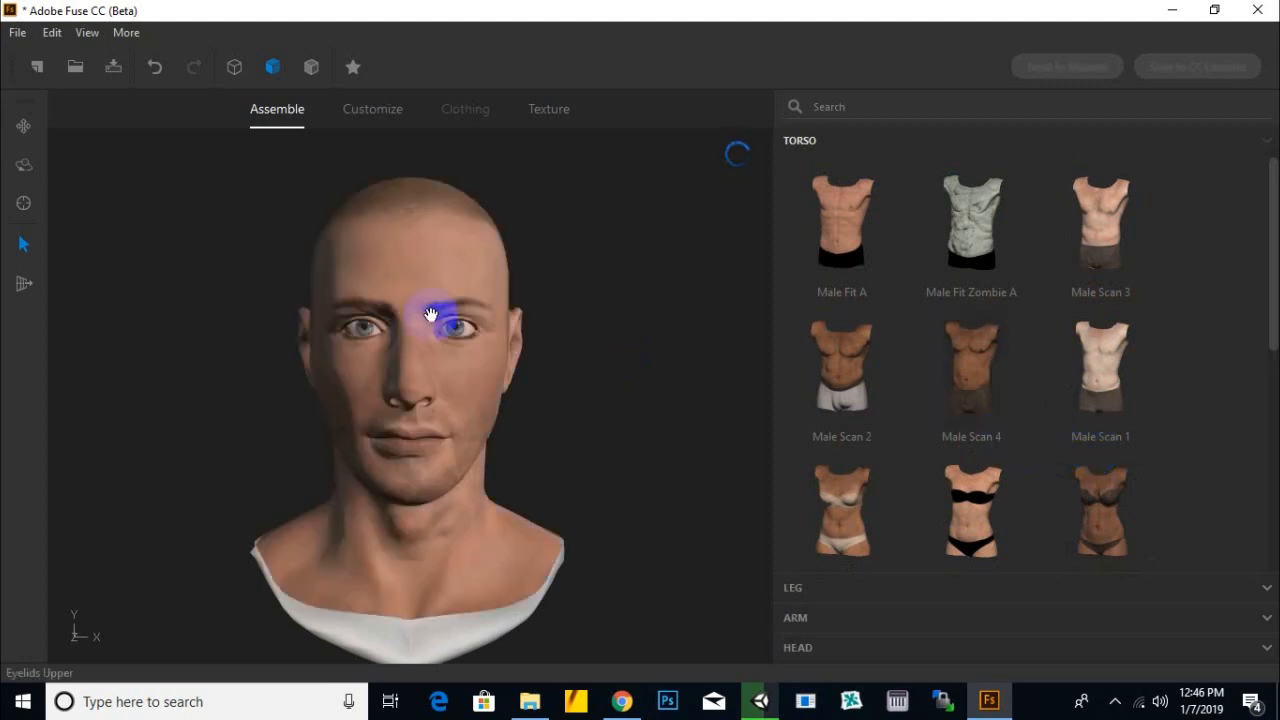
- Save the model in the Documents folder as ssgcommando in the .fuse assembly format
{"action": "left_click", "coordinate": [18, 38]}
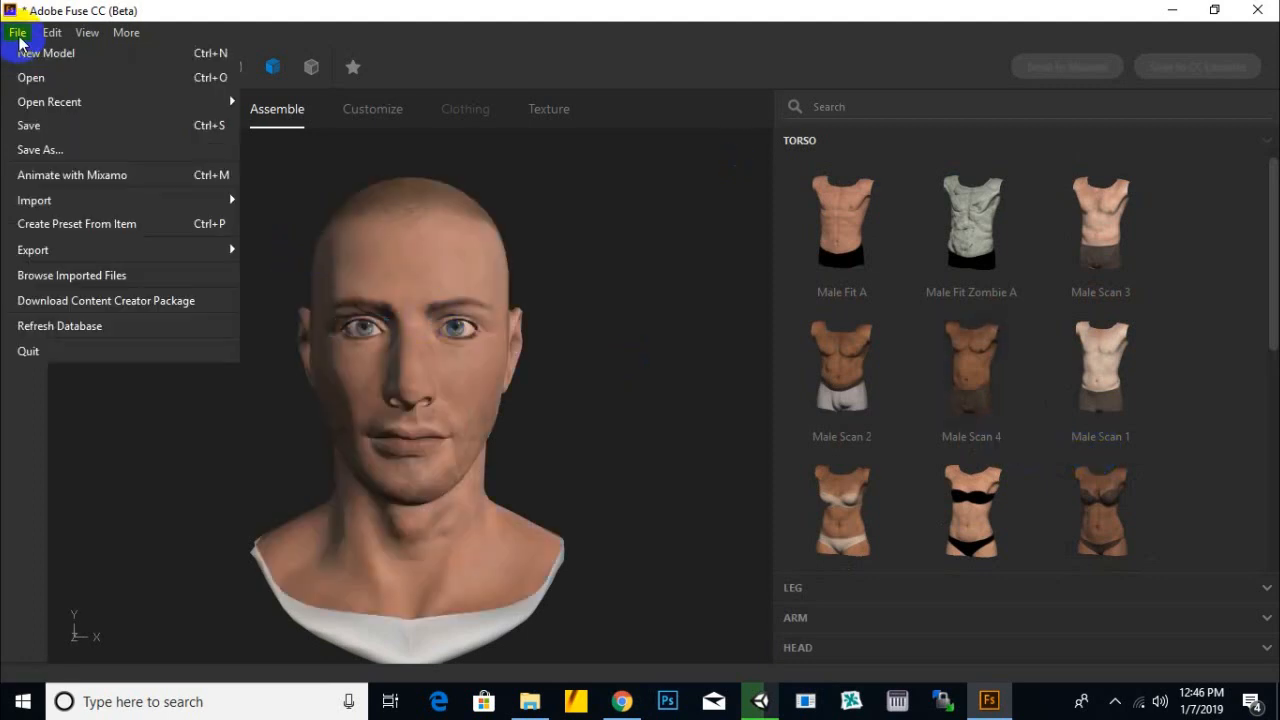
{"action": "left_click", "coordinate": [63, 150]}
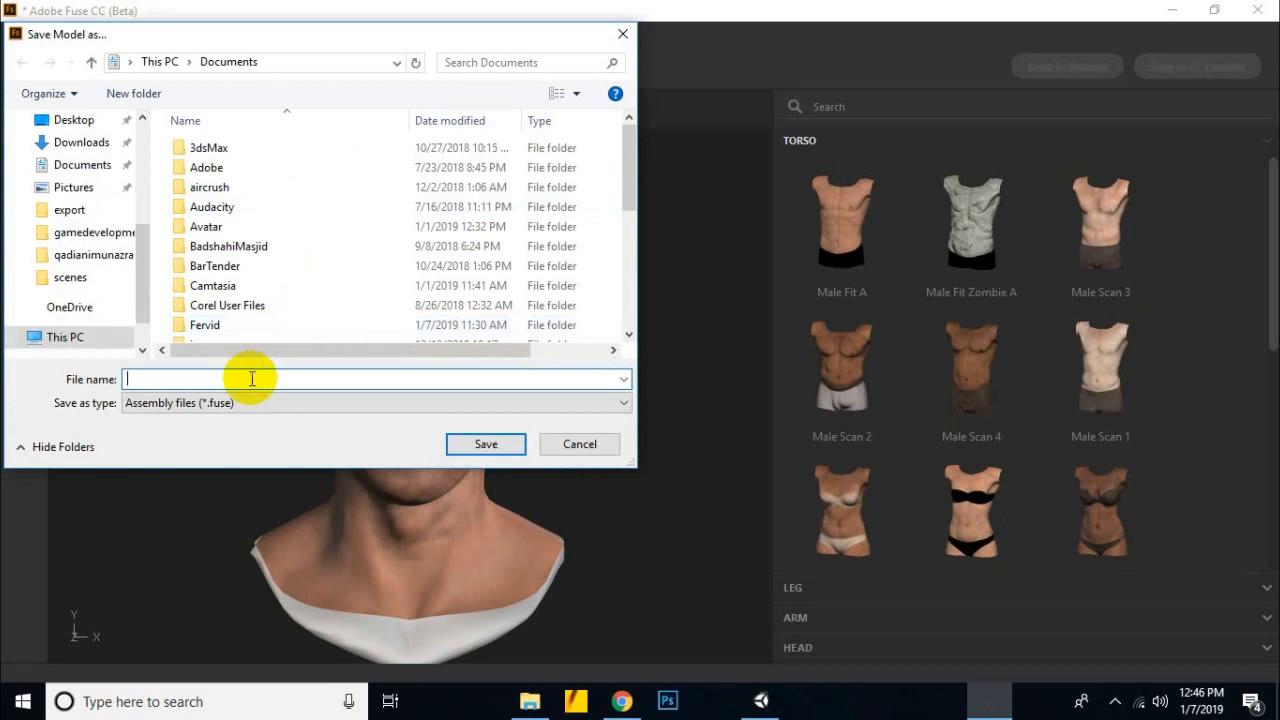
{"action": "type", "text": "fer"}
{"action": "key", "text": "BackSpace"}
{"action": "key", "text": "BackSpace"}
{"action": "key", "text": "BackSpace"}
{"action": "type", "text": "ss"}
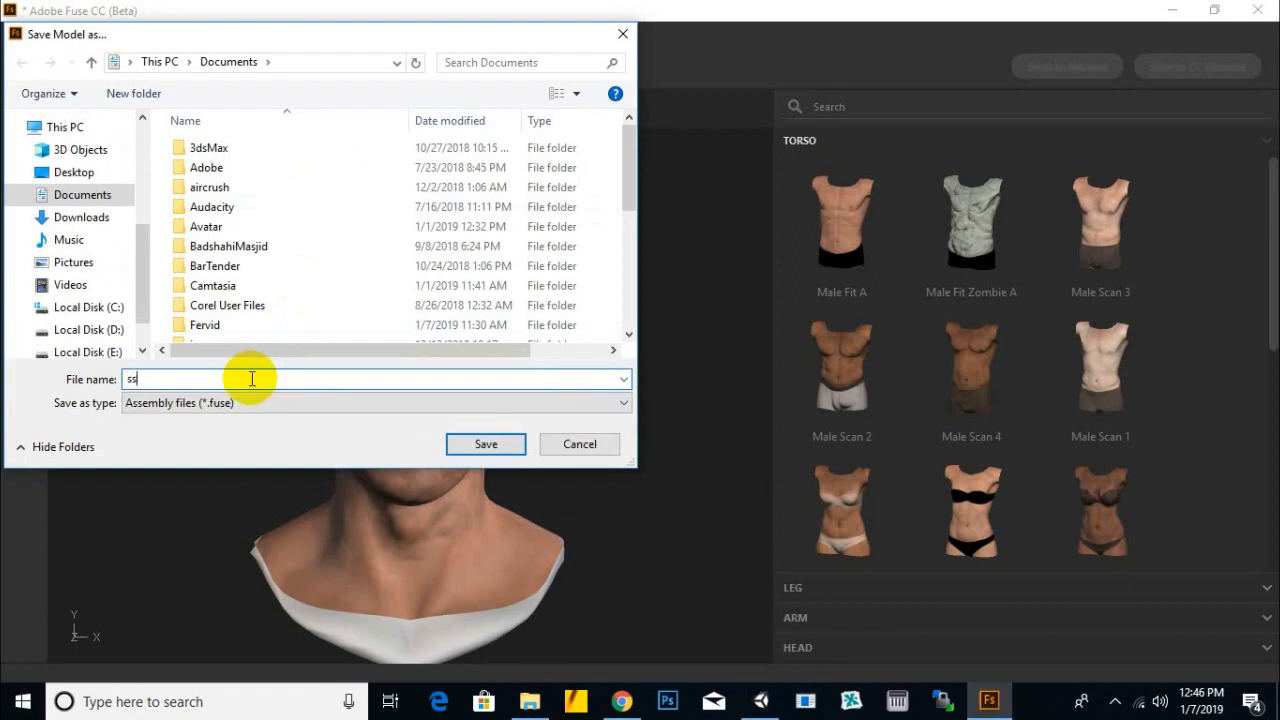
{"action": "type", "text": "gsold"}
{"action": "key", "text": "BackSpace"}
{"action": "key", "text": "BackSpace"}
{"action": "key", "text": "BackSpace"}
{"action": "key", "text": "BackSpace"}
{"action": "type", "text": "commando"}
{"action": "left_click", "coordinate": [485, 444]}
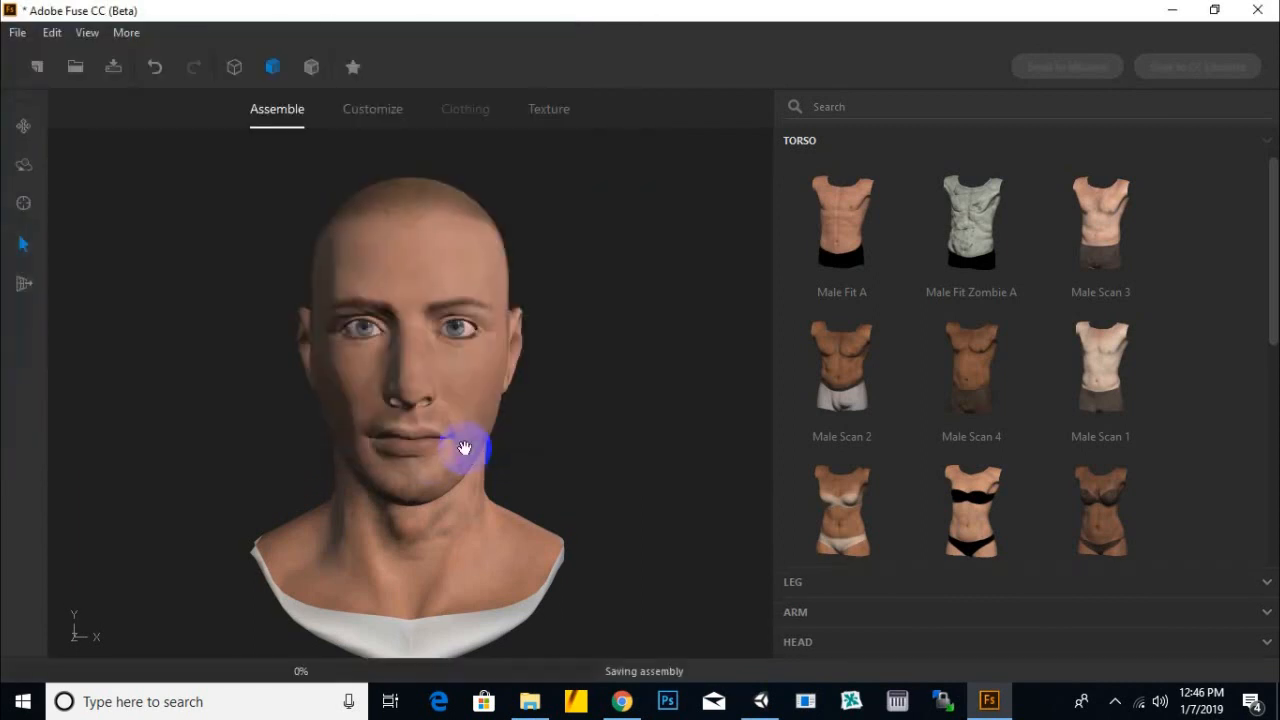
- Complete the body with the Male Fit A torso, leg and arm parts, and save the model
{"action": "left_click", "coordinate": [842, 250]}
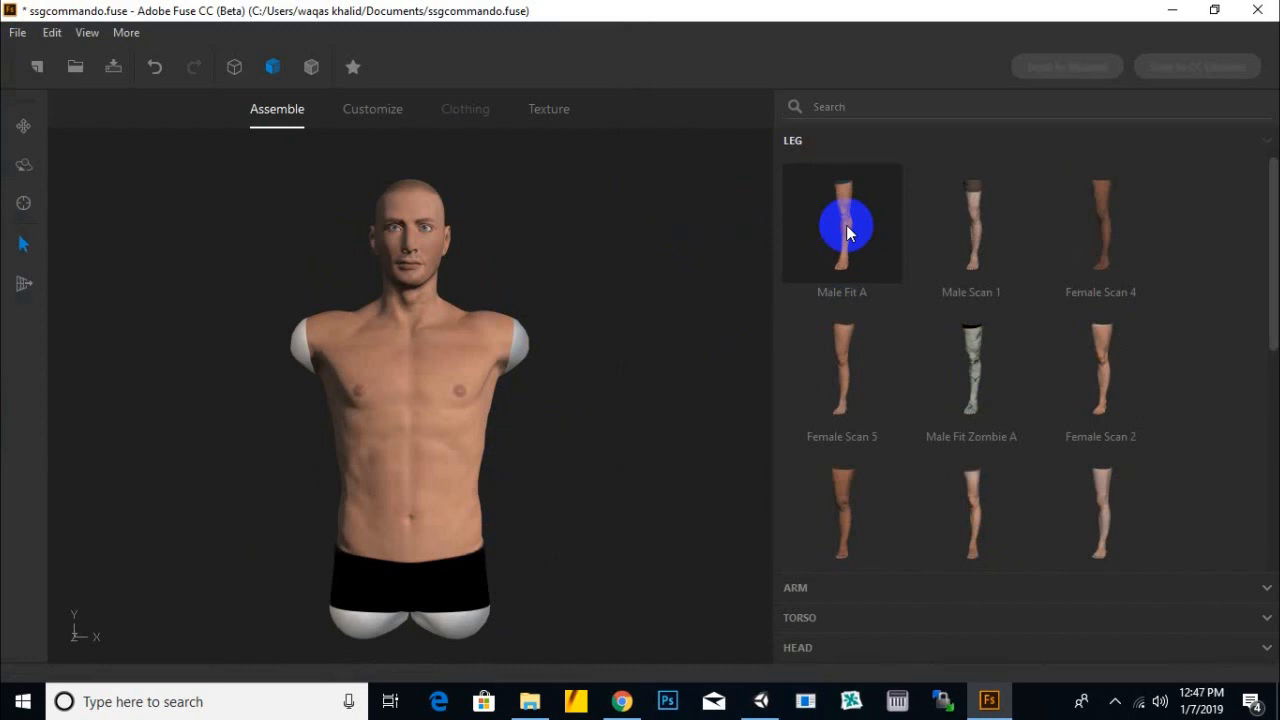
{"action": "left_click", "coordinate": [846, 231]}
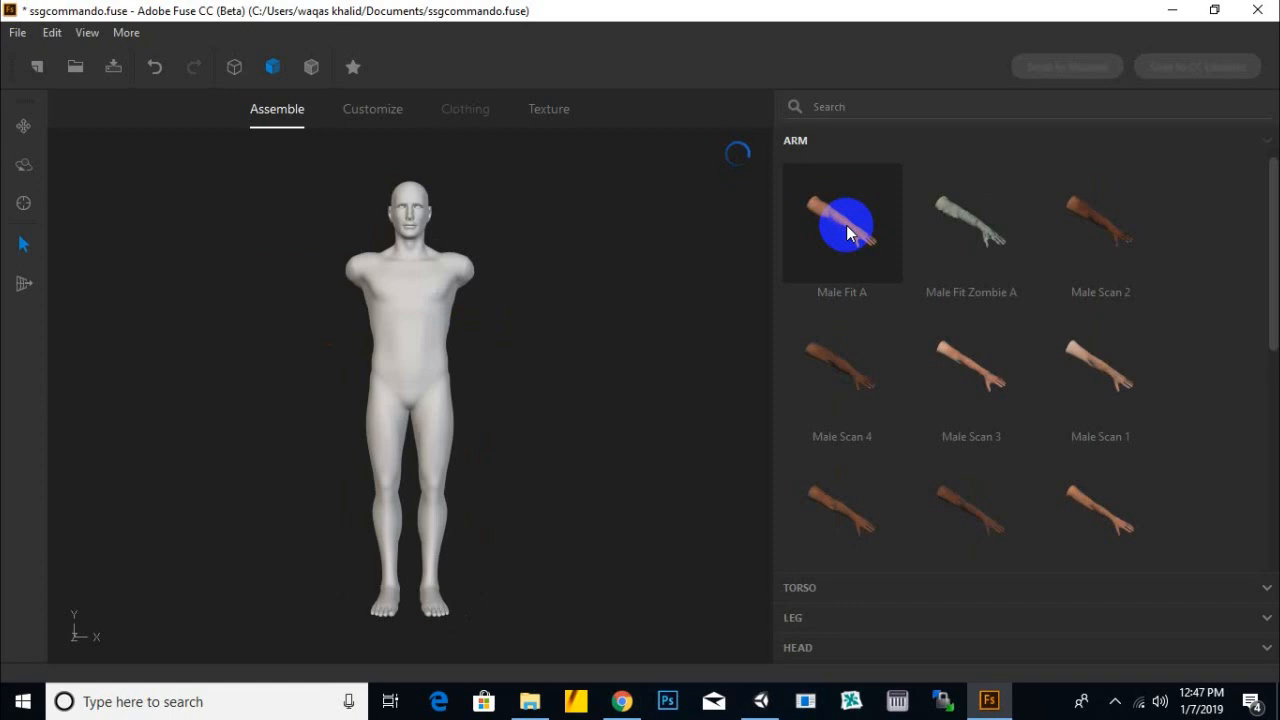
{"action": "left_click", "coordinate": [846, 231]}
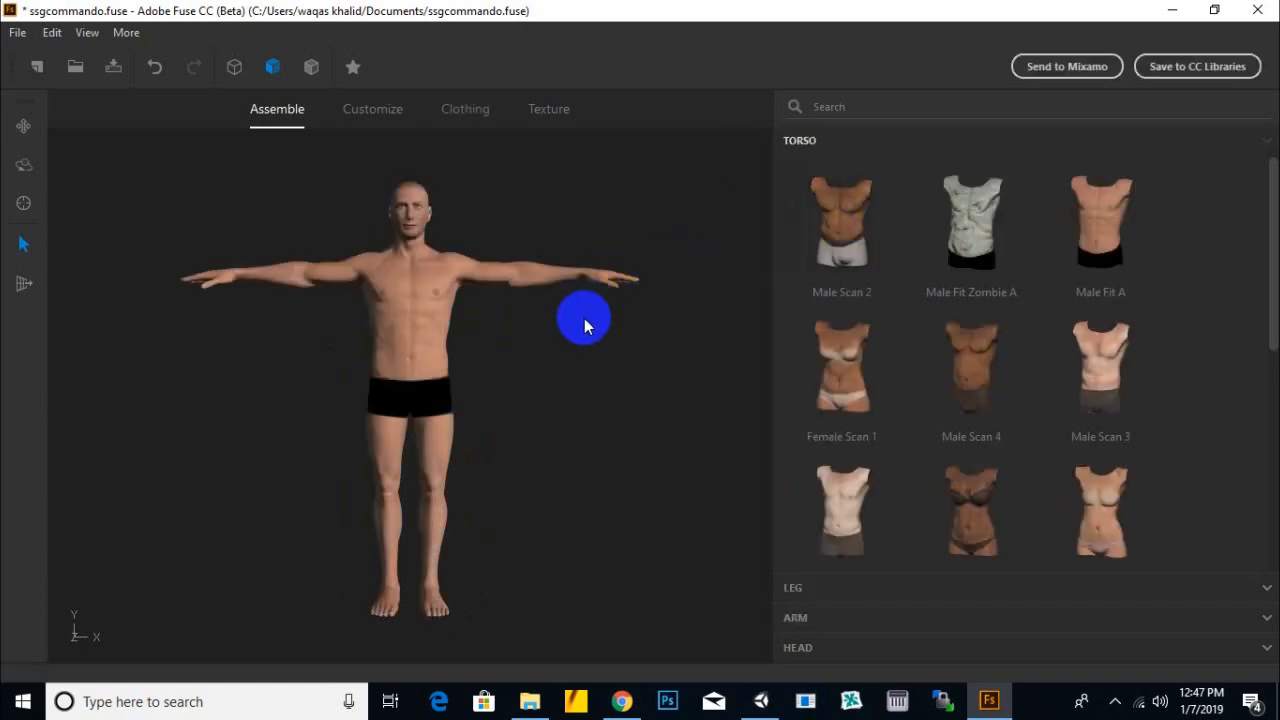
{"action": "key", "text": "ctrl+s"}
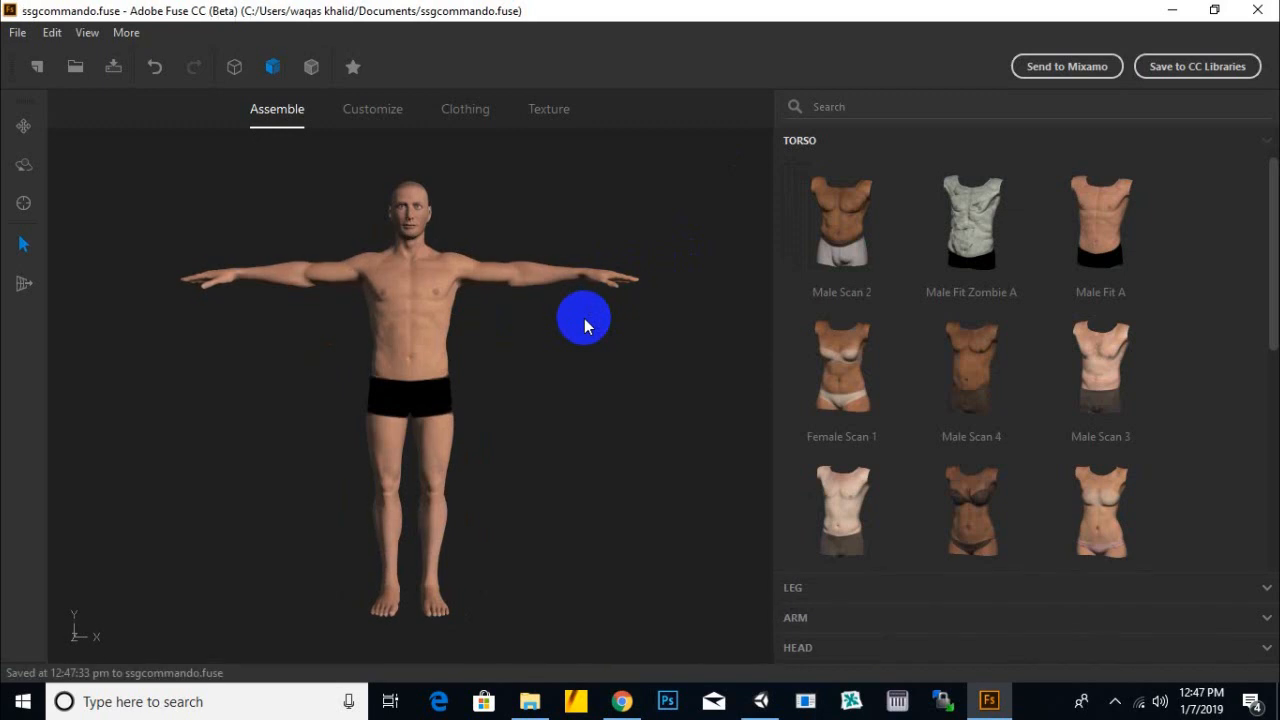
- Reshape the character's shoulders and upper arms by pulling their body regions directly on the model
{"action": "scroll", "coordinate": [515, 335], "scroll_direction": "up", "scroll_amount": 2}
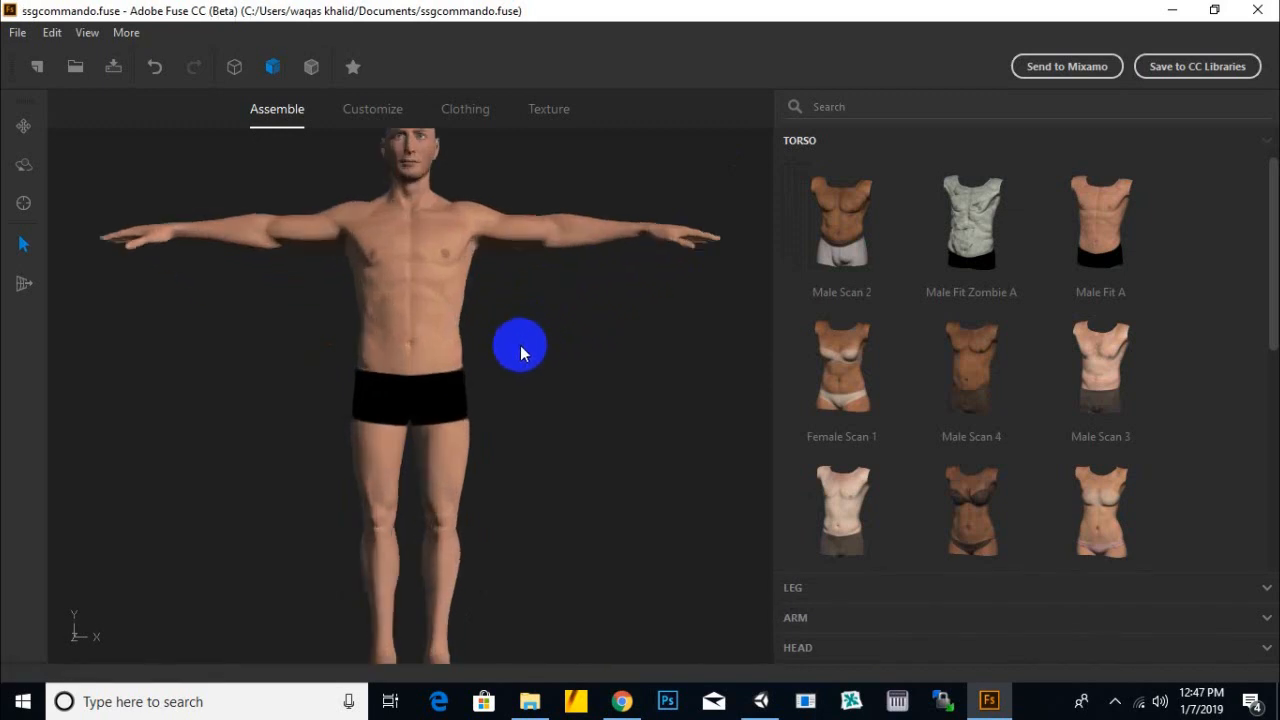
{"action": "middle_click_drag", "start_coordinate": [520, 345], "coordinate": [562, 404]}
{"action": "mouse_move", "coordinate": [561, 390]}
{"action": "left_mouse_down"}
{"action": "mouse_move", "coordinate": [846, 409]}
{"action": "mouse_move", "coordinate": [562, 413]}
{"action": "left_mouse_up"}
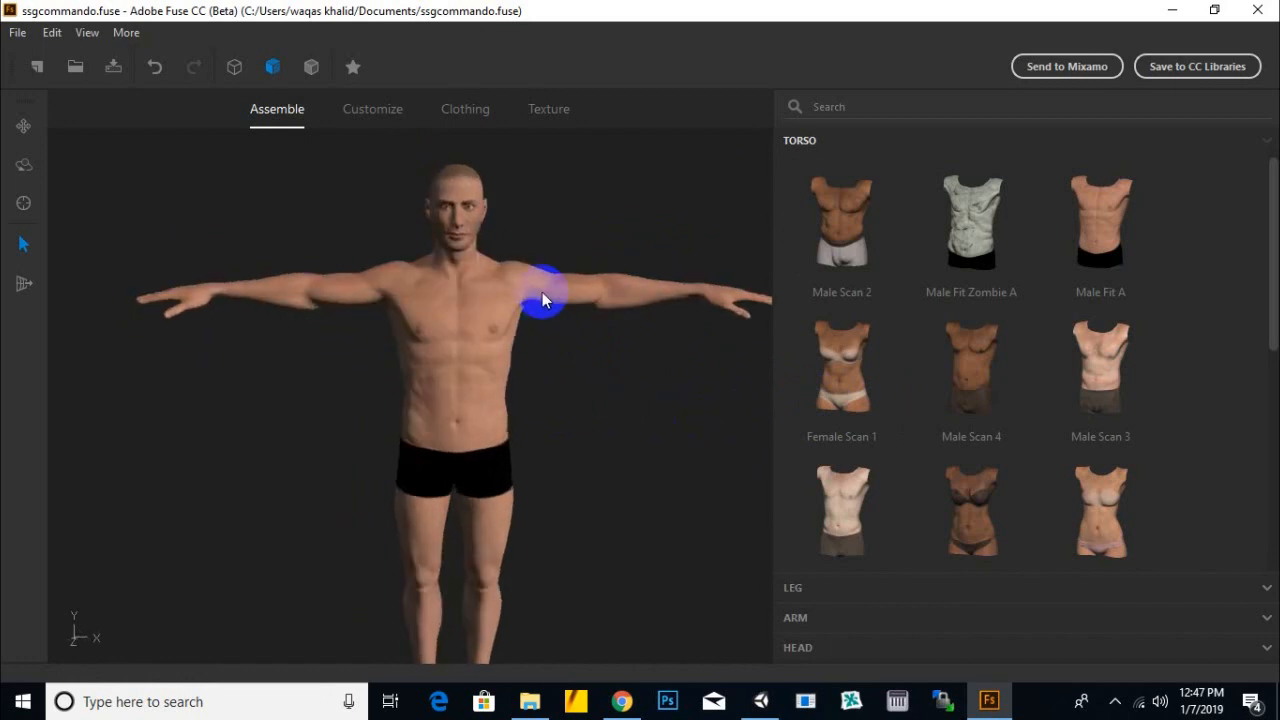
{"action": "middle_click_drag", "start_coordinate": [542, 298], "coordinate": [555, 351]}
{"action": "scroll", "coordinate": [507, 298], "scroll_direction": "up", "scroll_amount": 3}
{"action": "scroll", "coordinate": [547, 240], "scroll_direction": "up", "scroll_amount": 2}
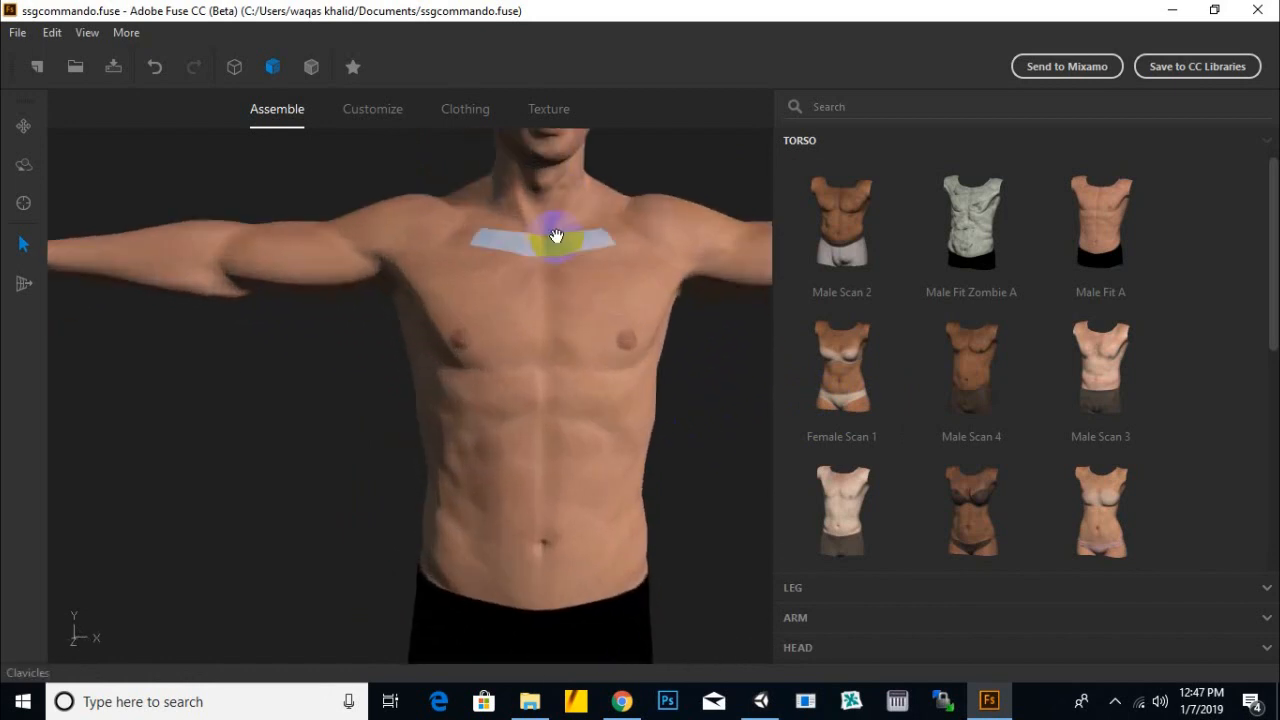
{"action": "left_click", "coordinate": [607, 150]}
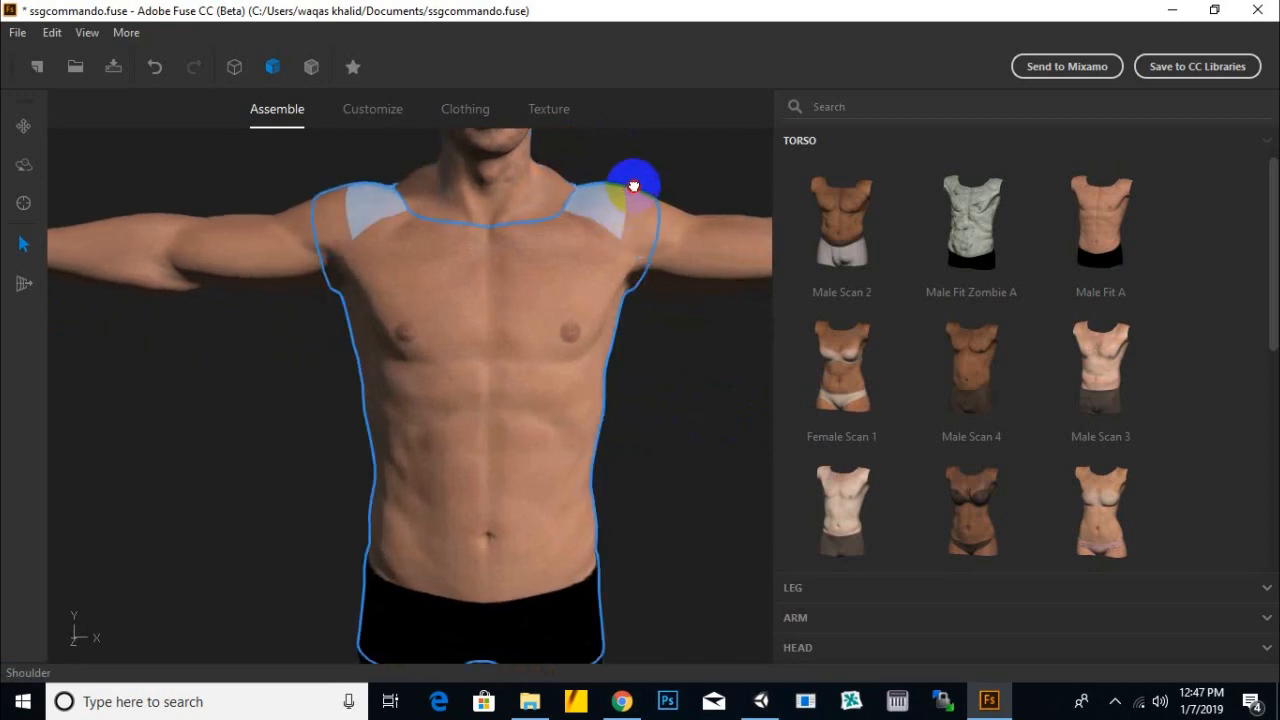
{"action": "left_click", "coordinate": [509, 257]}
{"action": "left_click", "coordinate": [663, 234]}
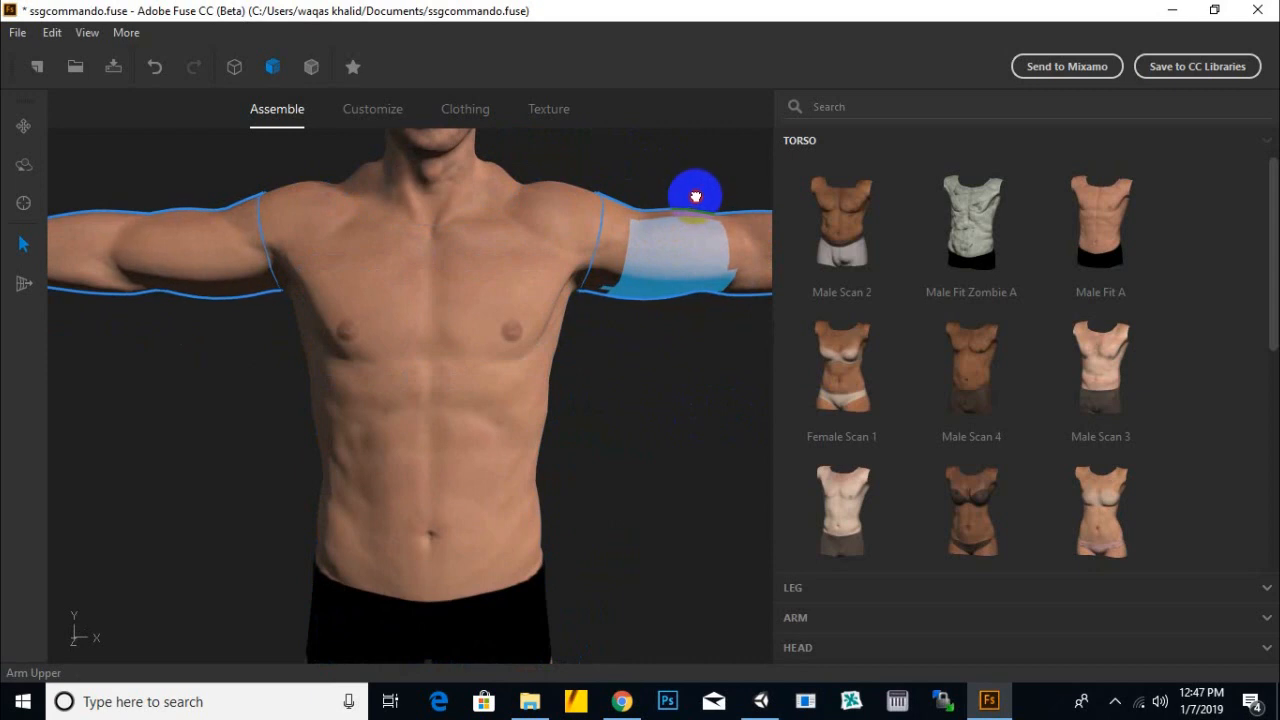
- Reshape the chest region of the torso while checking the body's profile from the side
{"action": "left_click", "coordinate": [591, 309]}
{"action": "right_click_drag", "start_coordinate": [419, 359], "coordinate": [466, 317]}
{"action": "left_click", "coordinate": [366, 278]}
{"action": "left_click_drag", "start_coordinate": [366, 278], "coordinate": [430, 262]}
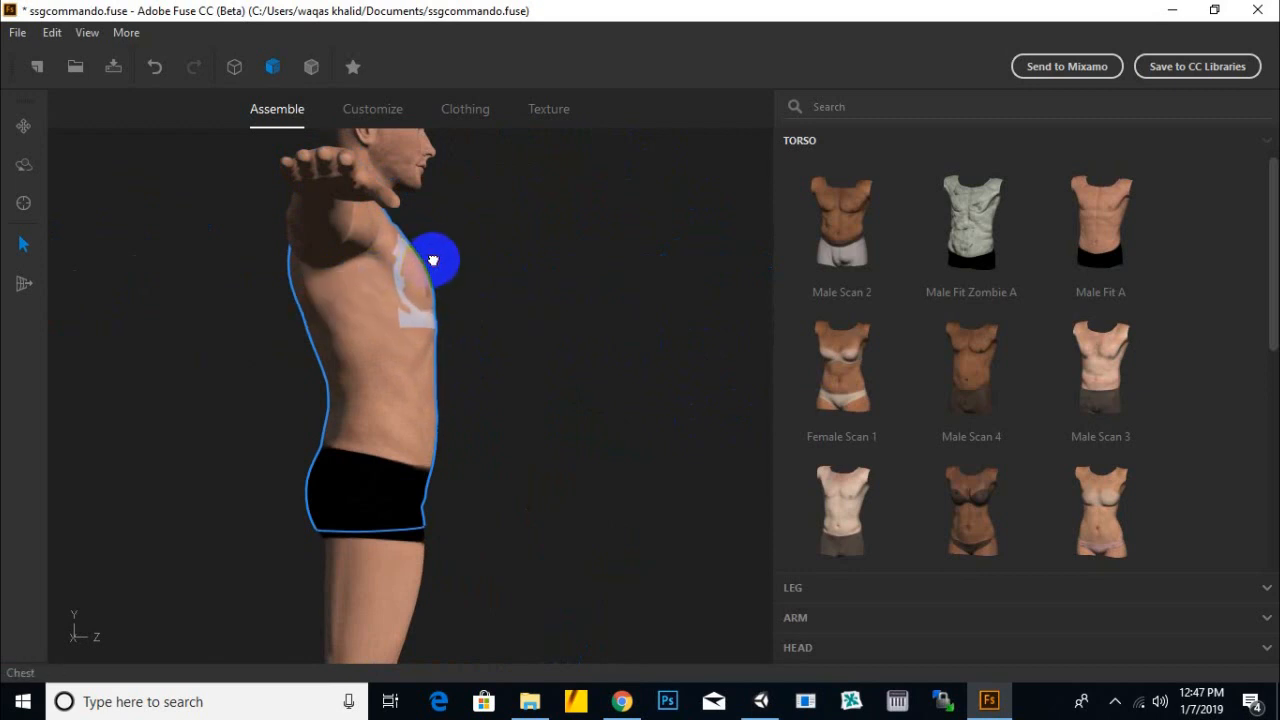
{"action": "scroll", "coordinate": [562, 290], "scroll_direction": "down", "scroll_amount": 2}
{"action": "mouse_move", "coordinate": [426, 418]}
{"action": "left_mouse_down"}
{"action": "mouse_move", "coordinate": [414, 417]}
{"action": "mouse_move", "coordinate": [439, 416]}
{"action": "left_mouse_up"}
{"action": "left_click_drag", "start_coordinate": [615, 373], "coordinate": [386, 426]}
{"action": "left_click", "coordinate": [597, 362]}
{"action": "left_click_drag", "start_coordinate": [597, 362], "coordinate": [553, 410]}
{"action": "middle_click_drag", "start_coordinate": [552, 407], "coordinate": [602, 474]}
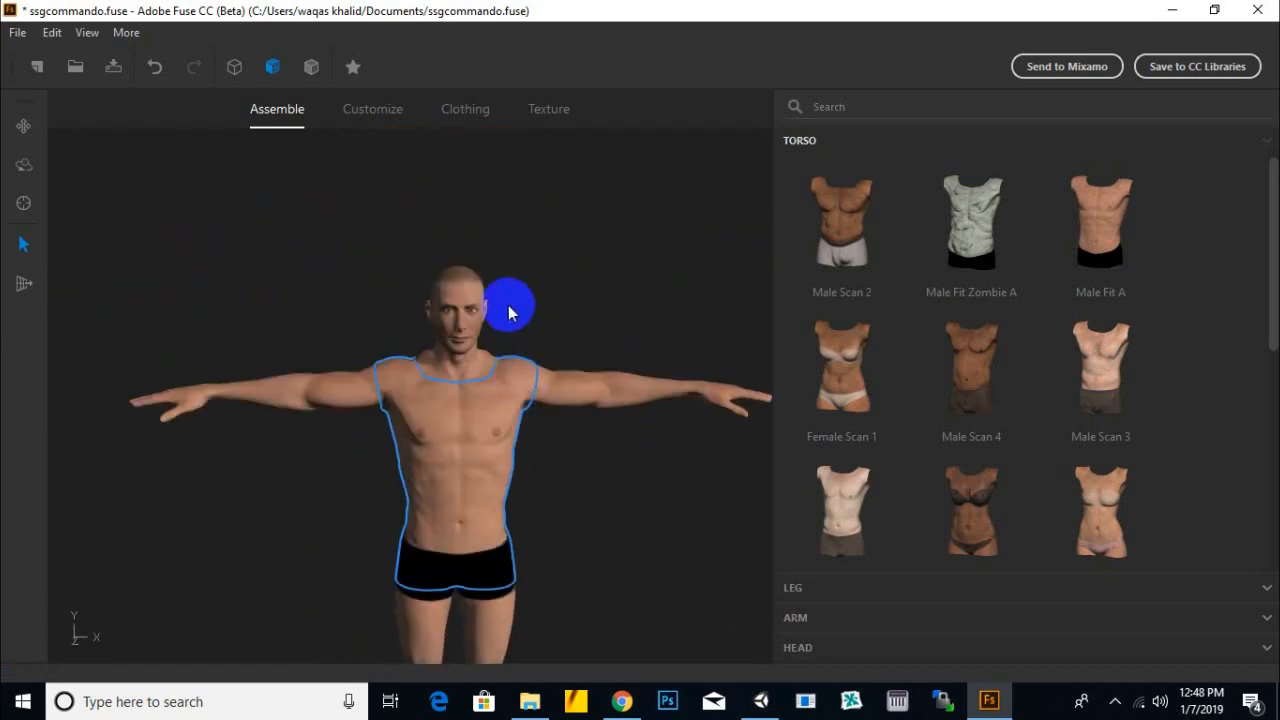
- Reshape the front diagonal region of the character's skull
{"action": "scroll", "coordinate": [512, 302], "scroll_direction": "up", "scroll_amount": 5}
{"action": "middle_click_drag", "start_coordinate": [588, 272], "coordinate": [456, 316]}
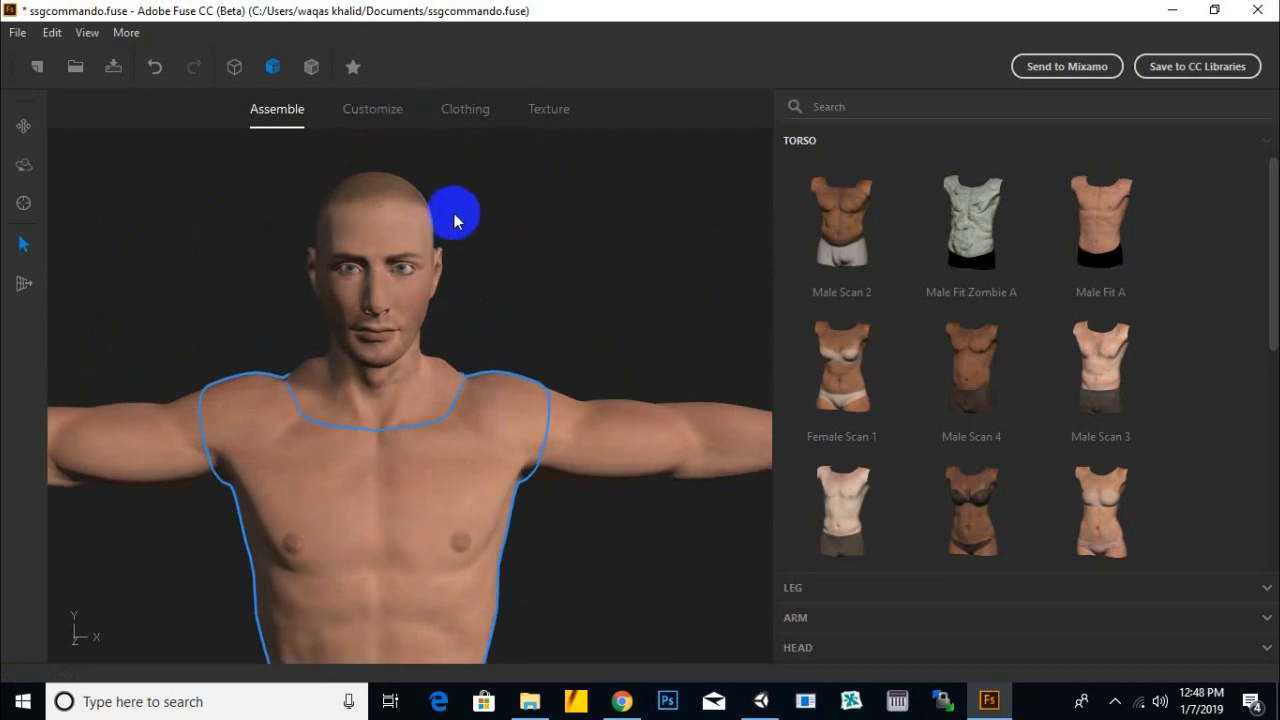
{"action": "scroll", "coordinate": [490, 207], "scroll_direction": "up", "scroll_amount": 3}
{"action": "middle_click_drag", "start_coordinate": [497, 207], "coordinate": [500, 265]}
{"action": "left_click_drag", "start_coordinate": [508, 269], "coordinate": [602, 260]}
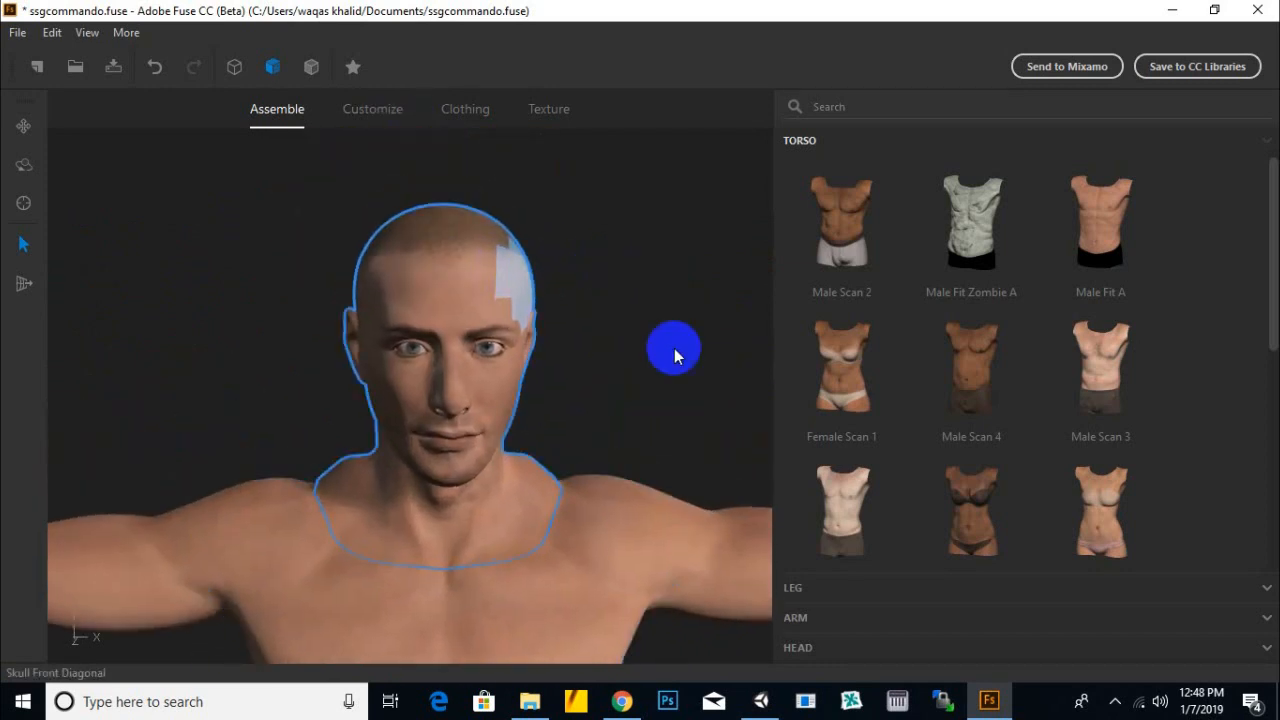
- Reshape the upper cheek regions of the face
{"action": "middle_click_drag", "start_coordinate": [672, 348], "coordinate": [656, 244]}
{"action": "scroll", "coordinate": [600, 228], "scroll_direction": "up", "scroll_amount": 2}
{"action": "middle_click_drag", "start_coordinate": [539, 213], "coordinate": [573, 313]}
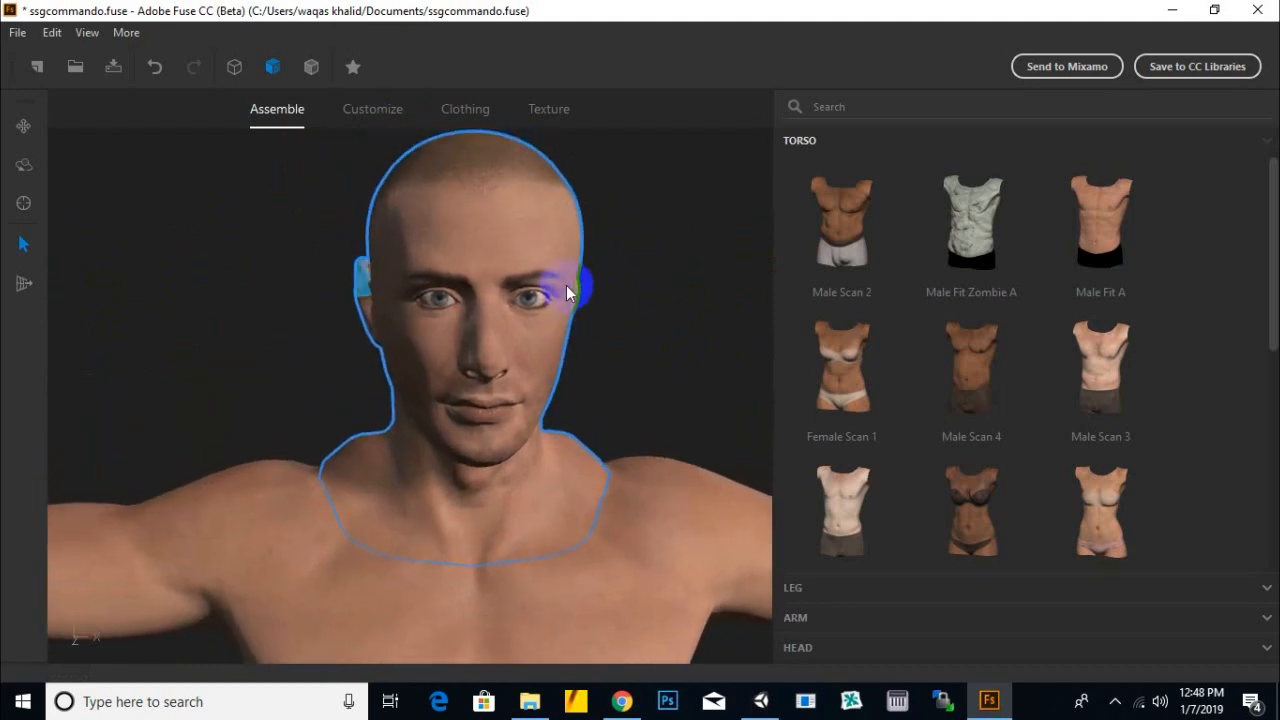
{"action": "left_click_drag", "start_coordinate": [563, 317], "coordinate": [599, 320]}
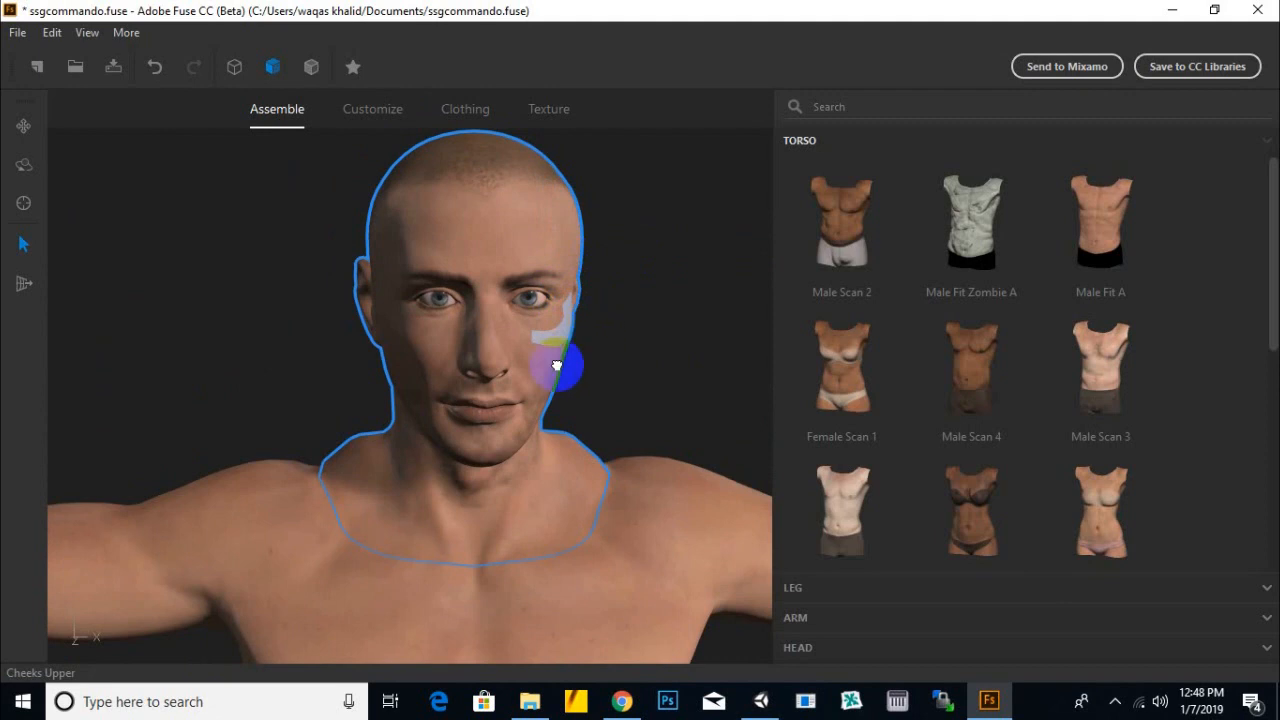
{"action": "left_click_drag", "start_coordinate": [557, 362], "coordinate": [623, 364]}
{"action": "middle_click_drag", "start_coordinate": [623, 364], "coordinate": [618, 310]}
{"action": "left_click_drag", "start_coordinate": [530, 328], "coordinate": [570, 348]}
- Reshape the centre and the rim of the chin
{"action": "middle_click_drag", "start_coordinate": [641, 345], "coordinate": [643, 305]}
{"action": "scroll", "coordinate": [671, 385], "scroll_direction": "down", "scroll_amount": 3}
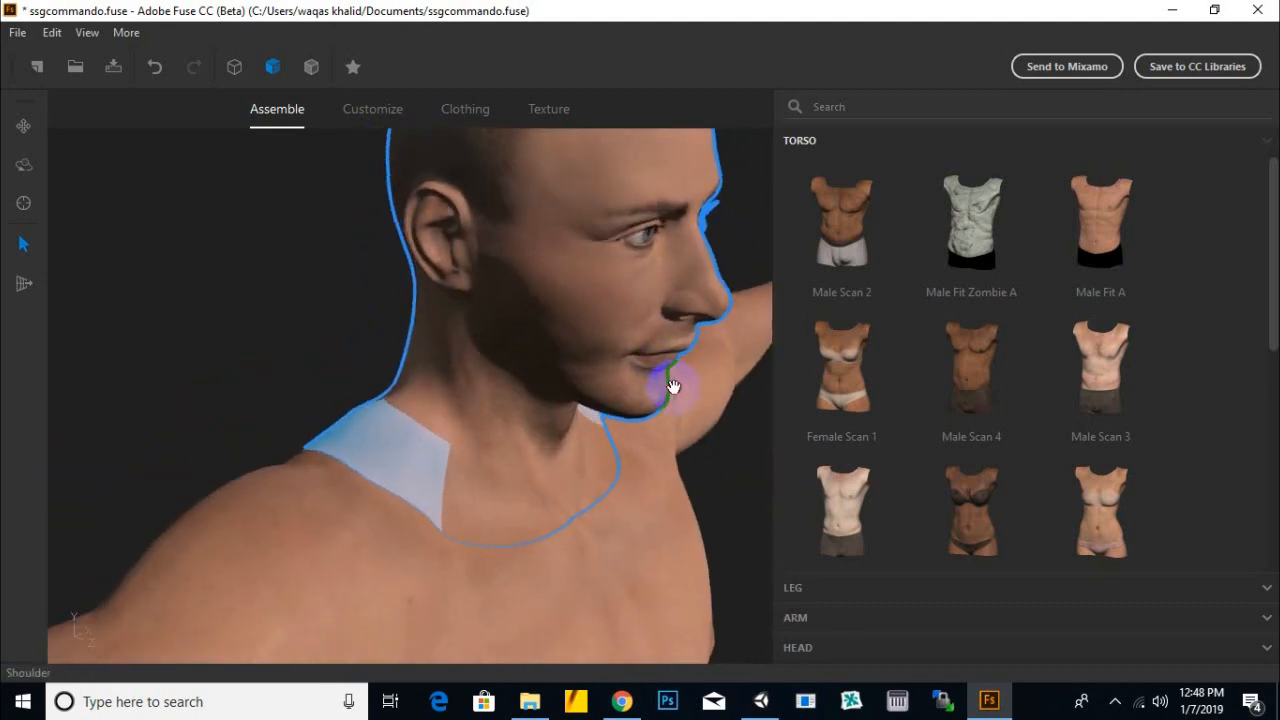
{"action": "left_click", "coordinate": [614, 342]}
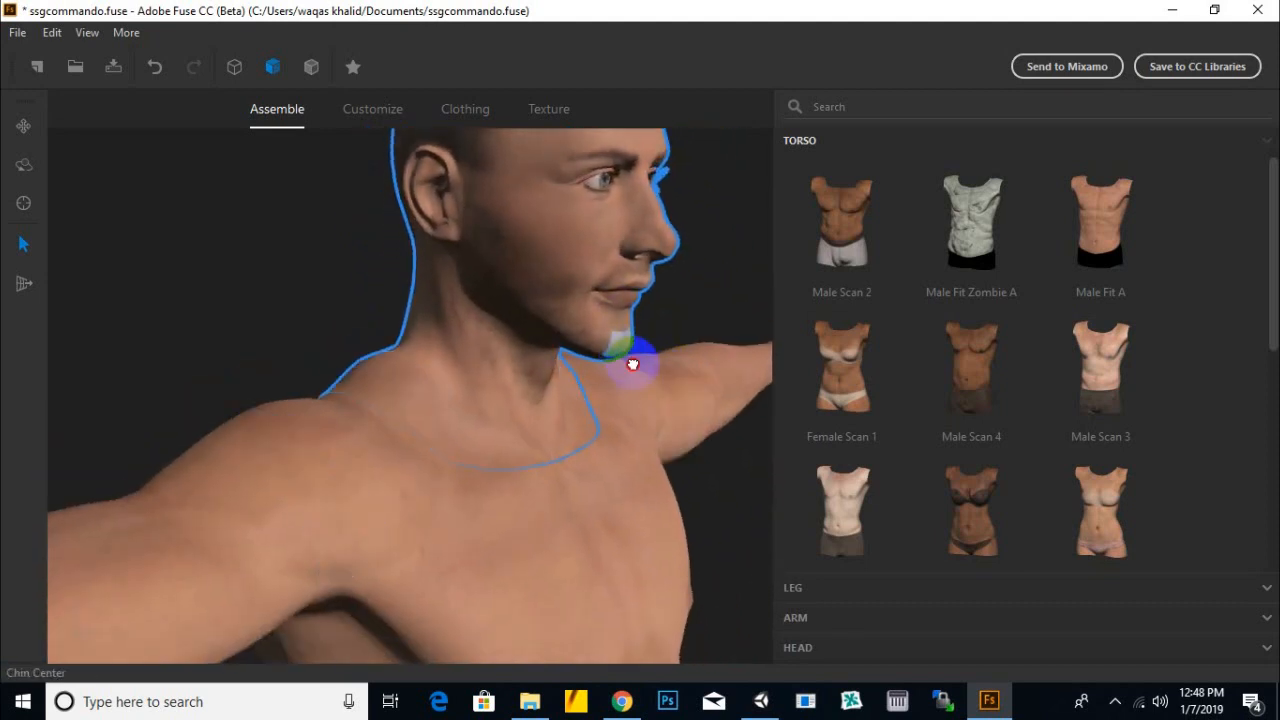
{"action": "left_click_drag", "start_coordinate": [667, 312], "coordinate": [530, 320]}
{"action": "left_click", "coordinate": [531, 340]}
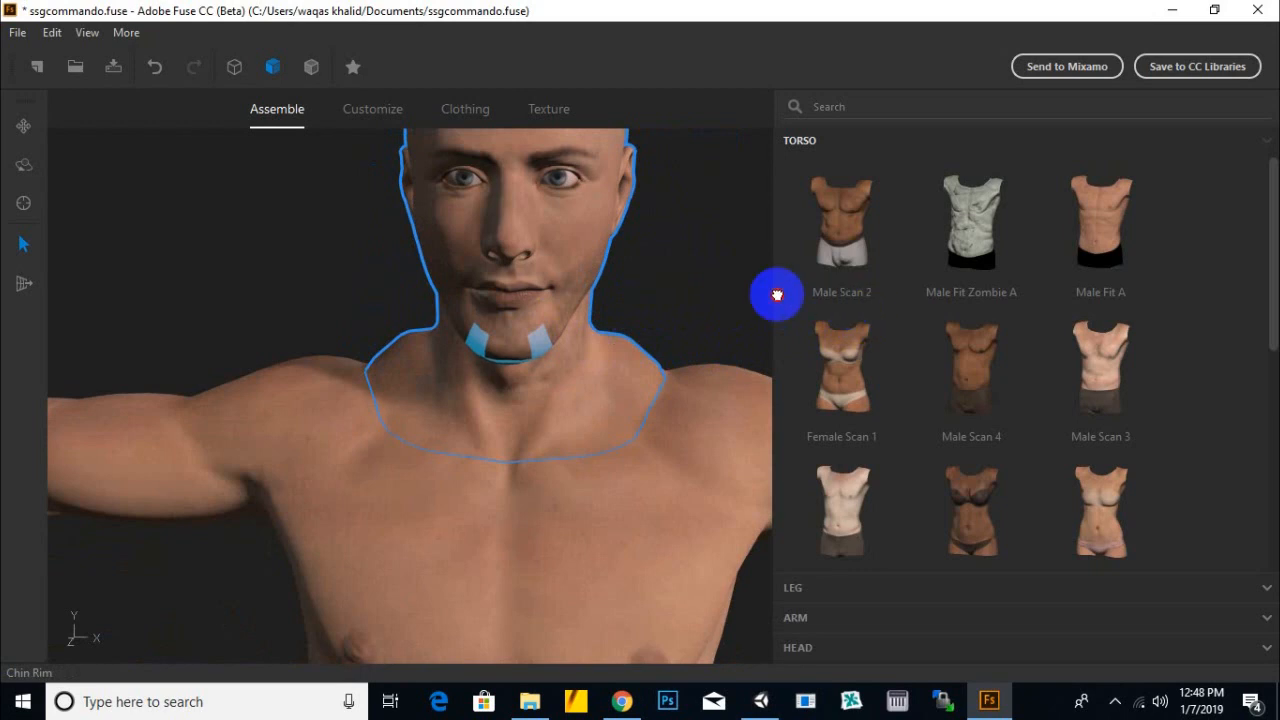
- Try to reshape the front of the jaw, and undo the last jaw change
{"action": "left_click", "coordinate": [553, 323]}
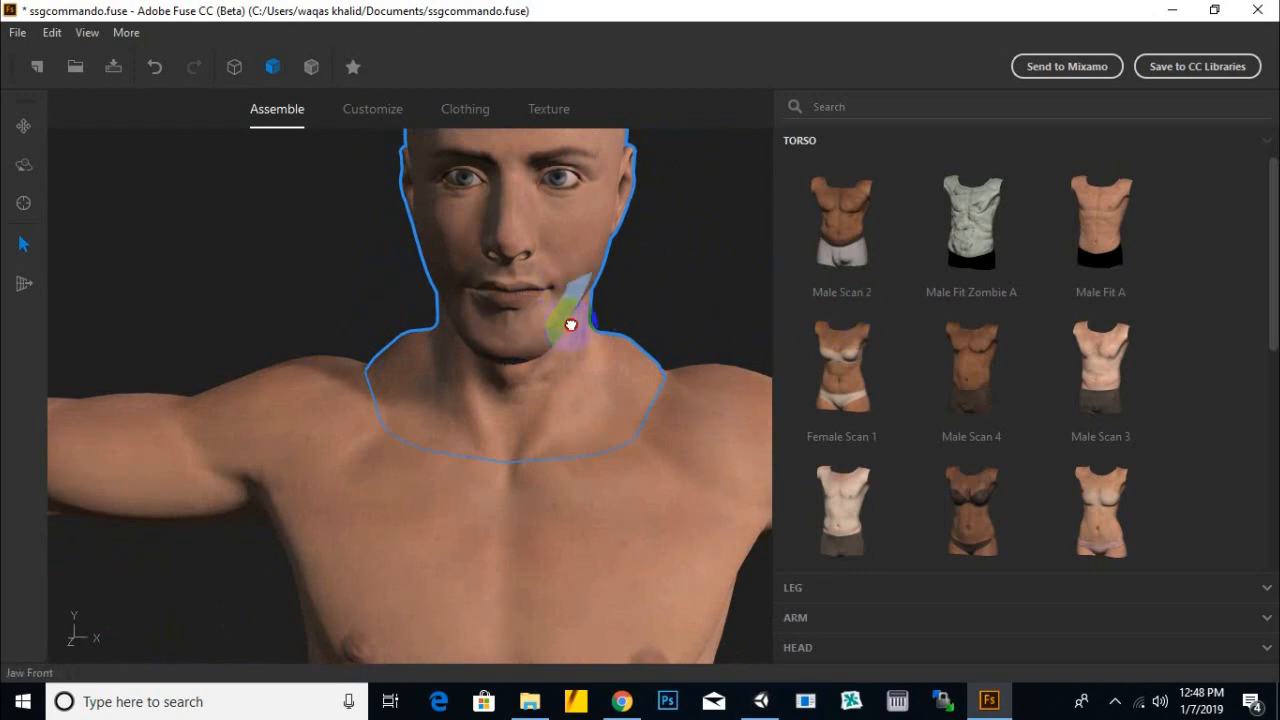
{"action": "left_click_drag", "start_coordinate": [597, 325], "coordinate": [595, 323]}
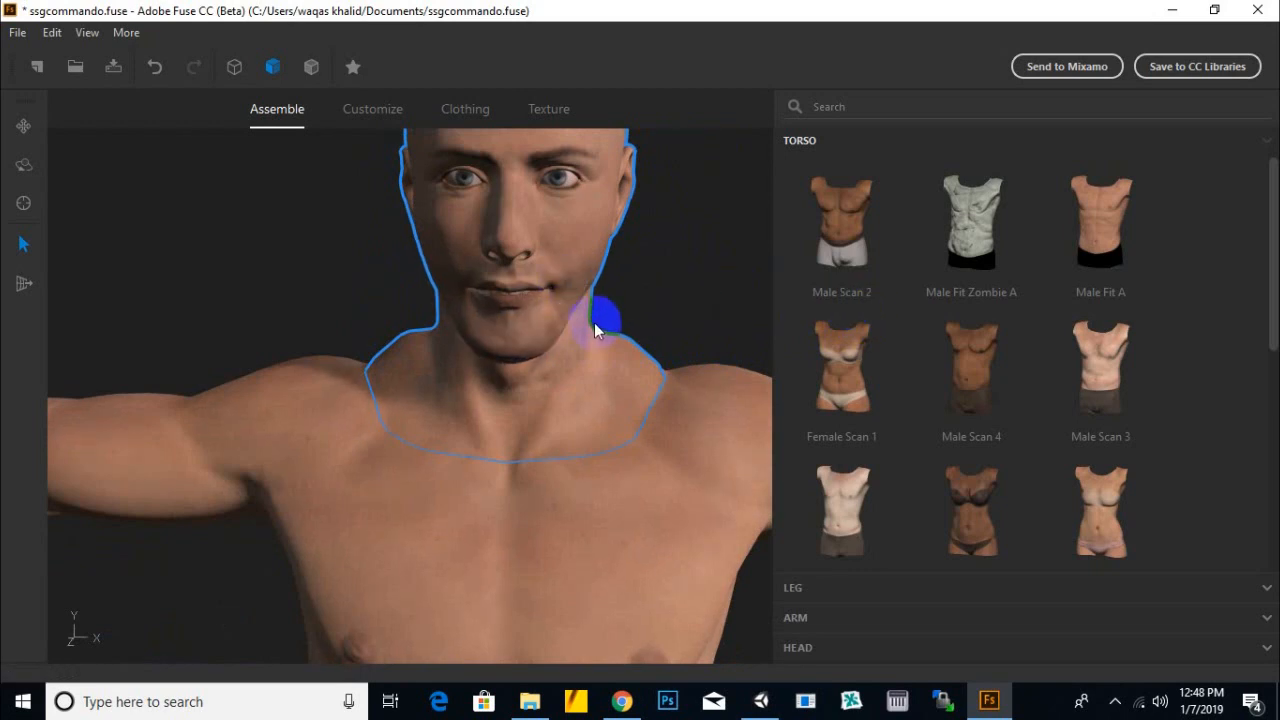
{"action": "key", "text": "ctrl+z"}
- Reshape the middle and outer regions of the eyebrows
{"action": "scroll", "coordinate": [636, 271], "scroll_direction": "down", "scroll_amount": 5}
{"action": "mouse_move", "coordinate": [567, 310]}
{"action": "left_mouse_down"}
{"action": "mouse_move", "coordinate": [662, 296]}
{"action": "mouse_move", "coordinate": [540, 298]}
{"action": "mouse_move", "coordinate": [564, 299]}
{"action": "left_mouse_up"}
{"action": "scroll", "coordinate": [463, 281], "scroll_direction": "up", "scroll_amount": 3}
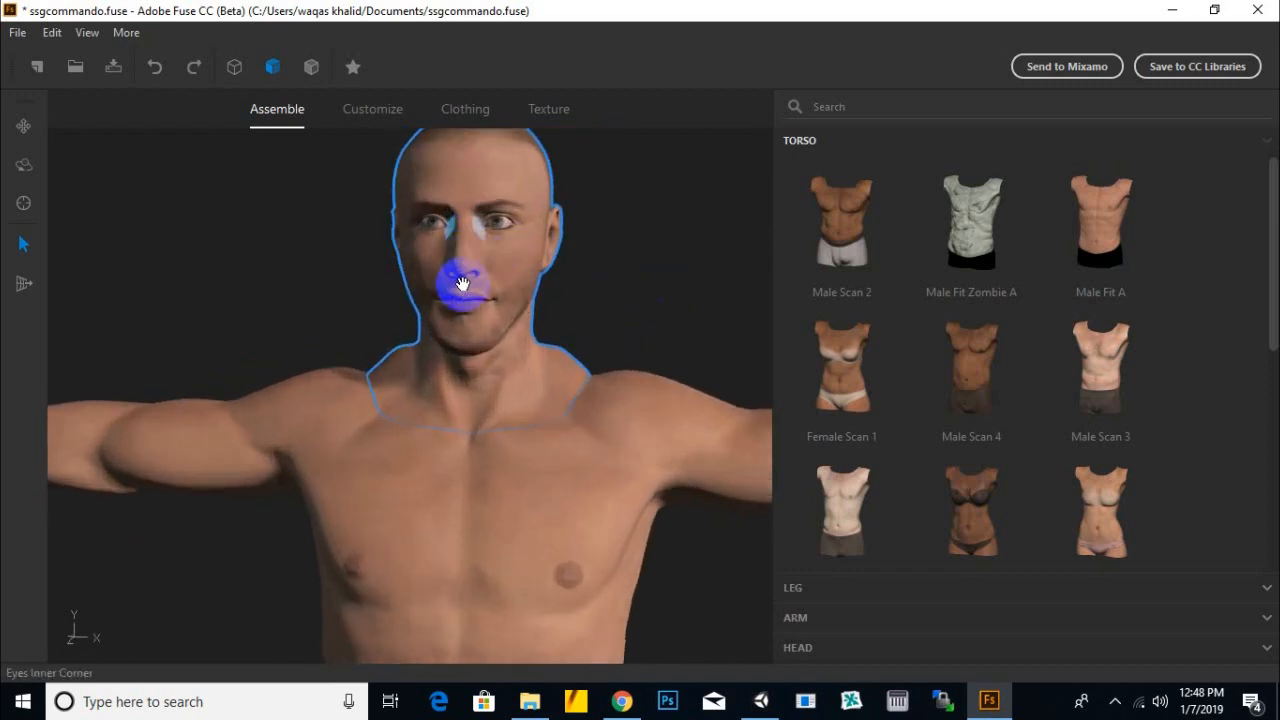
{"action": "middle_click_drag", "start_coordinate": [492, 245], "coordinate": [517, 296]}
{"action": "scroll", "coordinate": [517, 300], "scroll_direction": "up", "scroll_amount": 3}
{"action": "left_click_drag", "start_coordinate": [634, 237], "coordinate": [533, 255]}
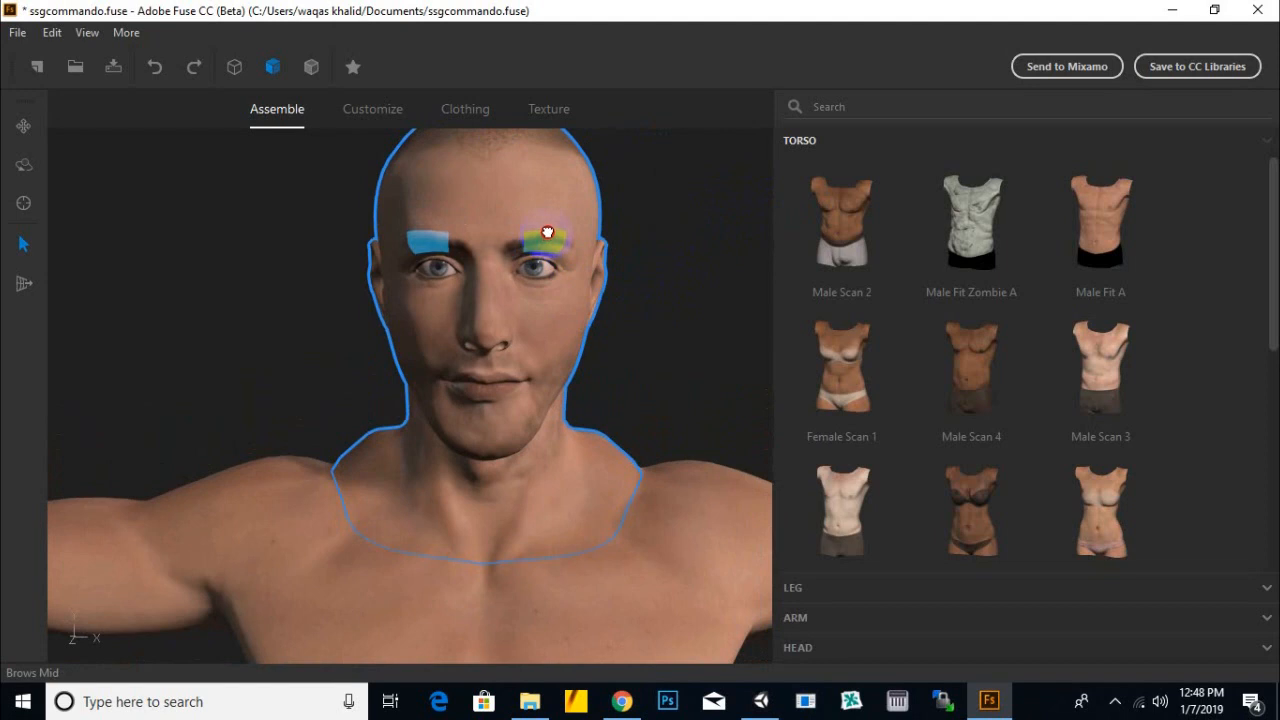
{"action": "left_click_drag", "start_coordinate": [549, 218], "coordinate": [558, 250]}
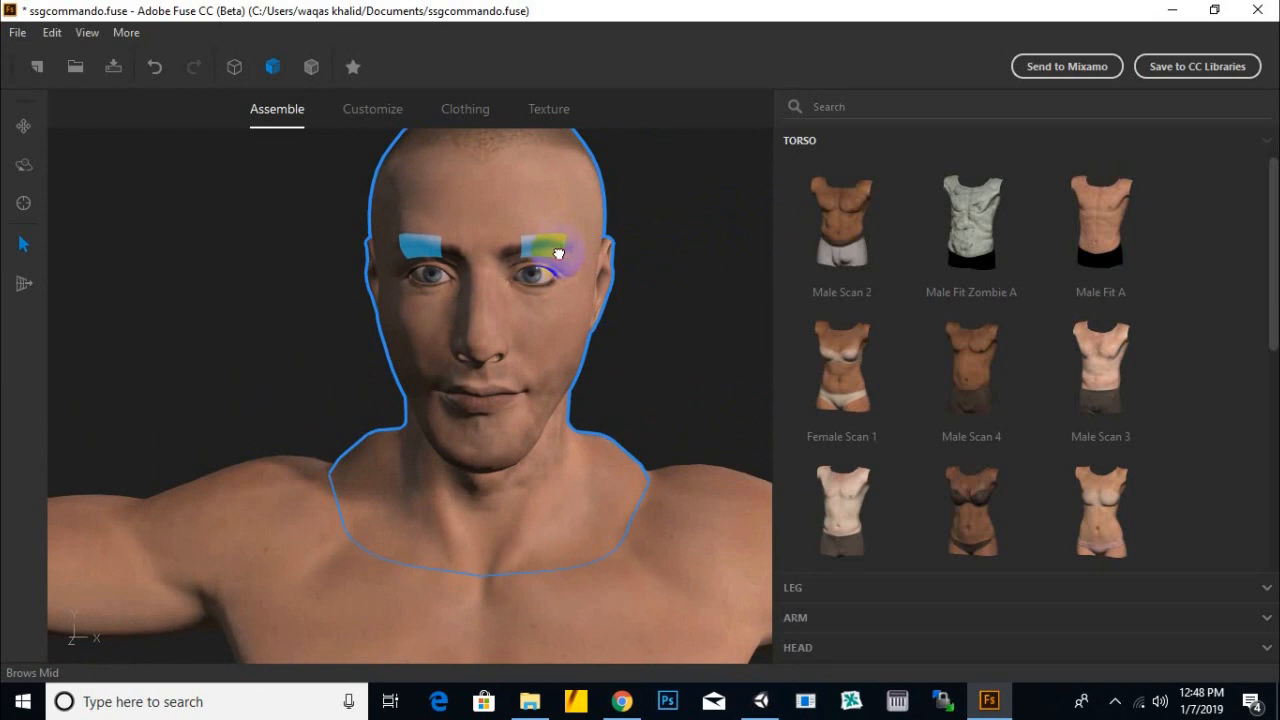
{"action": "mouse_move", "coordinate": [574, 261]}
{"action": "left_mouse_down"}
{"action": "mouse_move", "coordinate": [608, 251]}
{"action": "mouse_move", "coordinate": [590, 263]}
{"action": "left_mouse_up"}
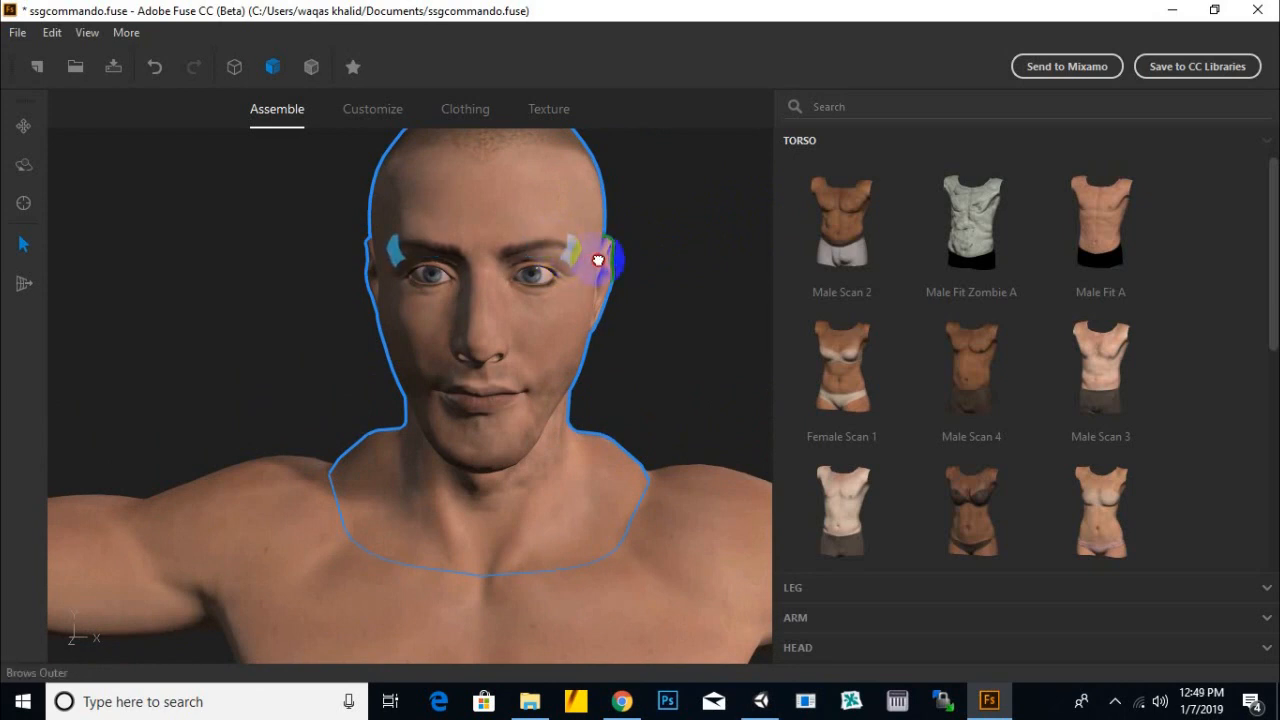
- Reshape the upper nose and the nostrils of the face
{"action": "left_click_drag", "start_coordinate": [473, 354], "coordinate": [354, 320]}
{"action": "mouse_move", "coordinate": [286, 286]}
{"action": "left_mouse_down"}
{"action": "mouse_move", "coordinate": [262, 287]}
{"action": "mouse_move", "coordinate": [286, 277]}
{"action": "left_mouse_up"}
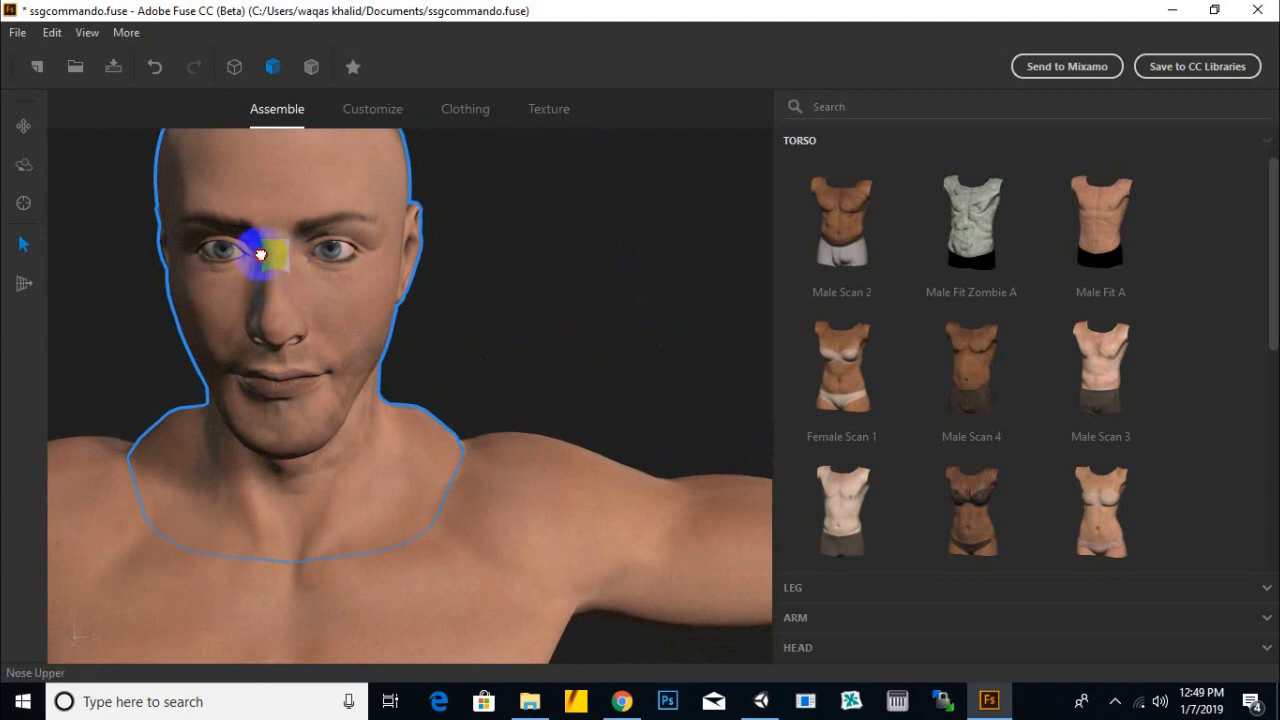
{"action": "left_click_drag", "start_coordinate": [529, 277], "coordinate": [560, 266]}
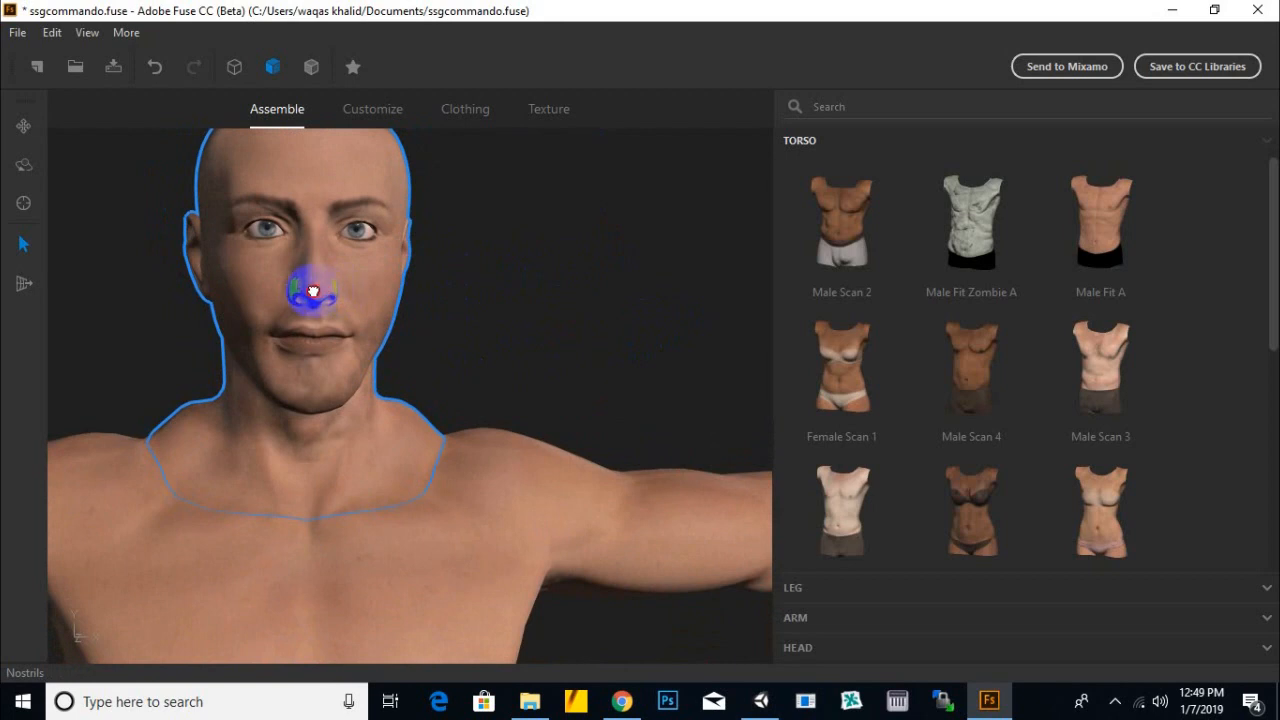
{"action": "left_click_drag", "start_coordinate": [658, 255], "coordinate": [589, 324]}
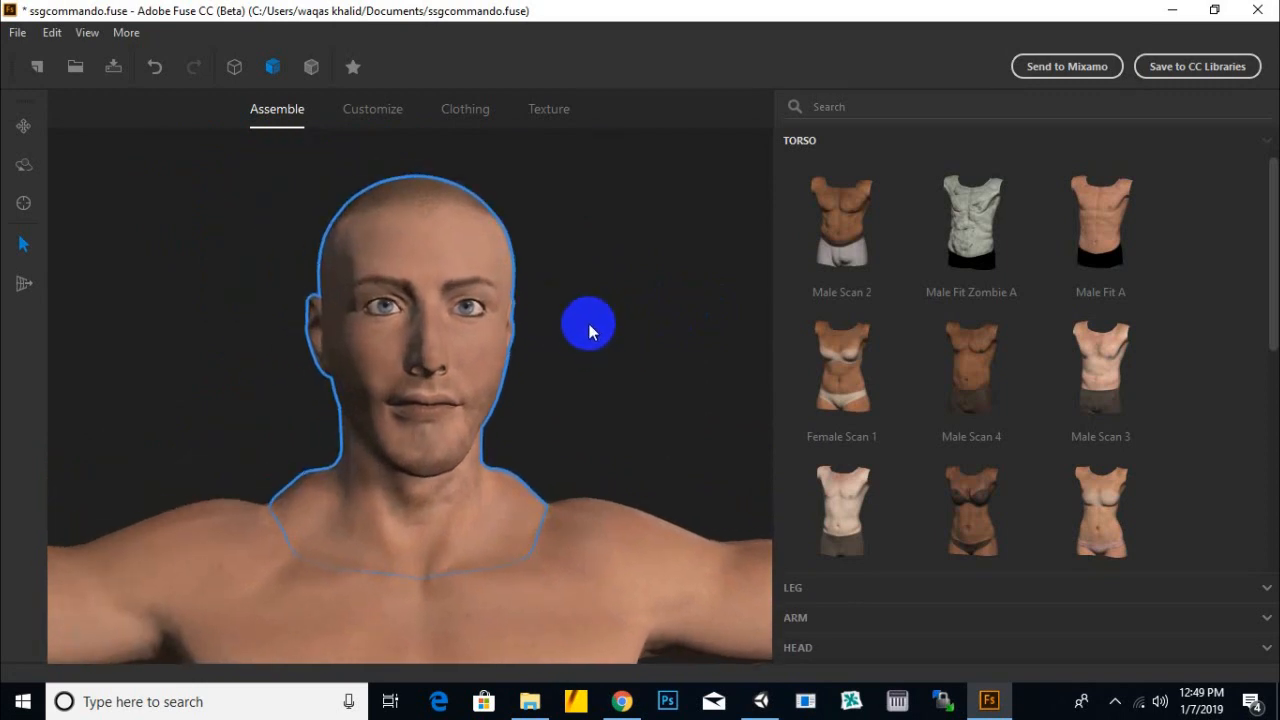
- Look through the available clothing tops for a shirt that suits the commando character
{"action": "scroll", "coordinate": [612, 280], "scroll_direction": "down", "scroll_amount": 2}
{"action": "middle_click_drag", "start_coordinate": [617, 264], "coordinate": [639, 273]}
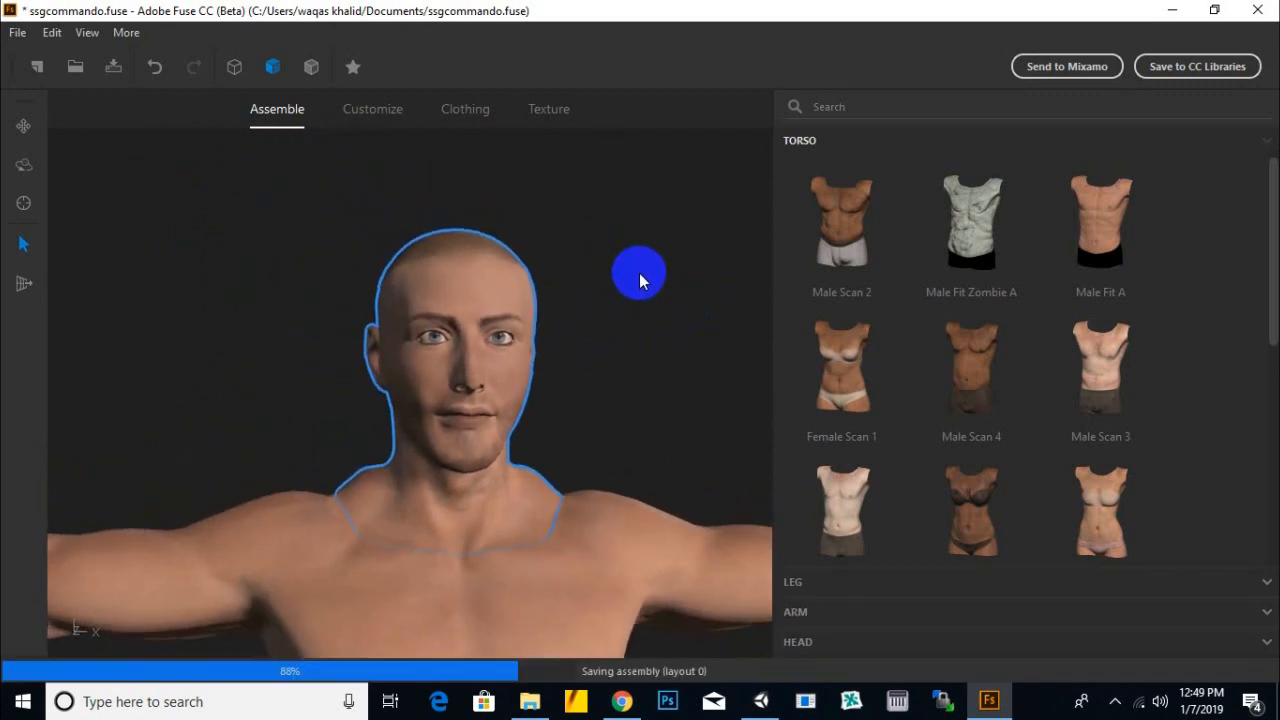
{"action": "left_click", "coordinate": [484, 118]}
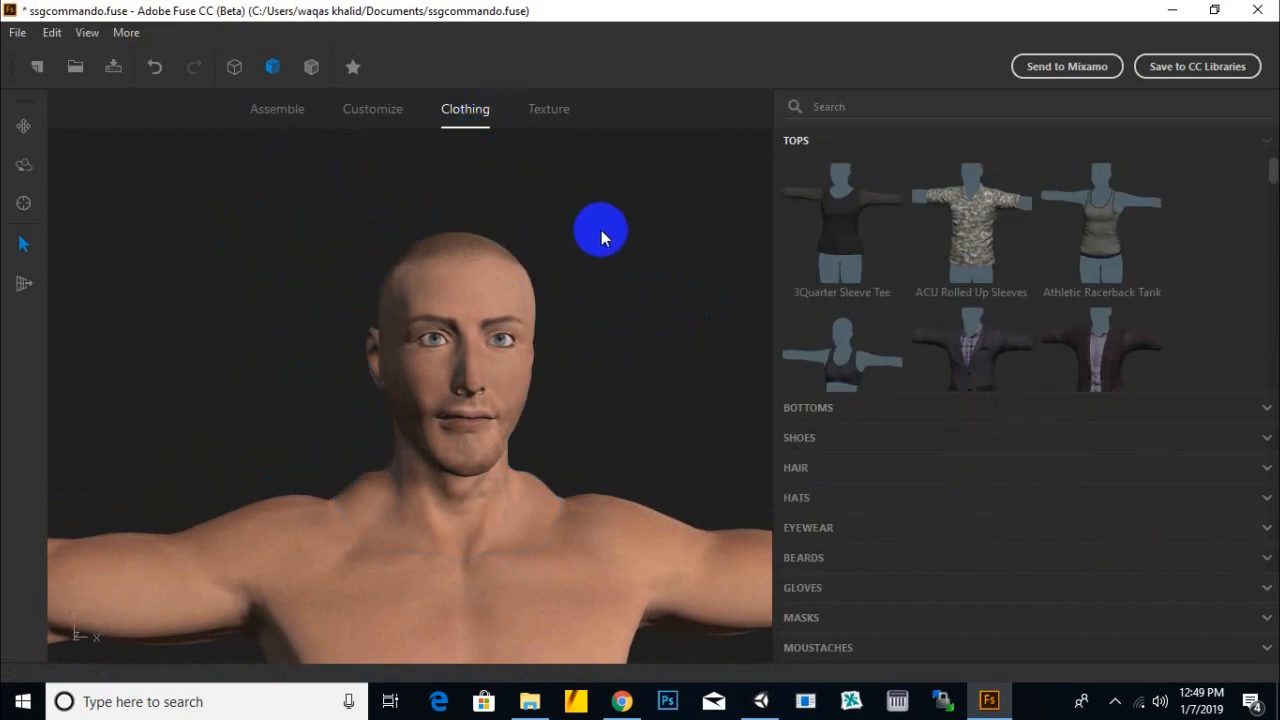
{"action": "scroll", "coordinate": [1204, 218], "scroll_direction": "down", "scroll_amount": 1}
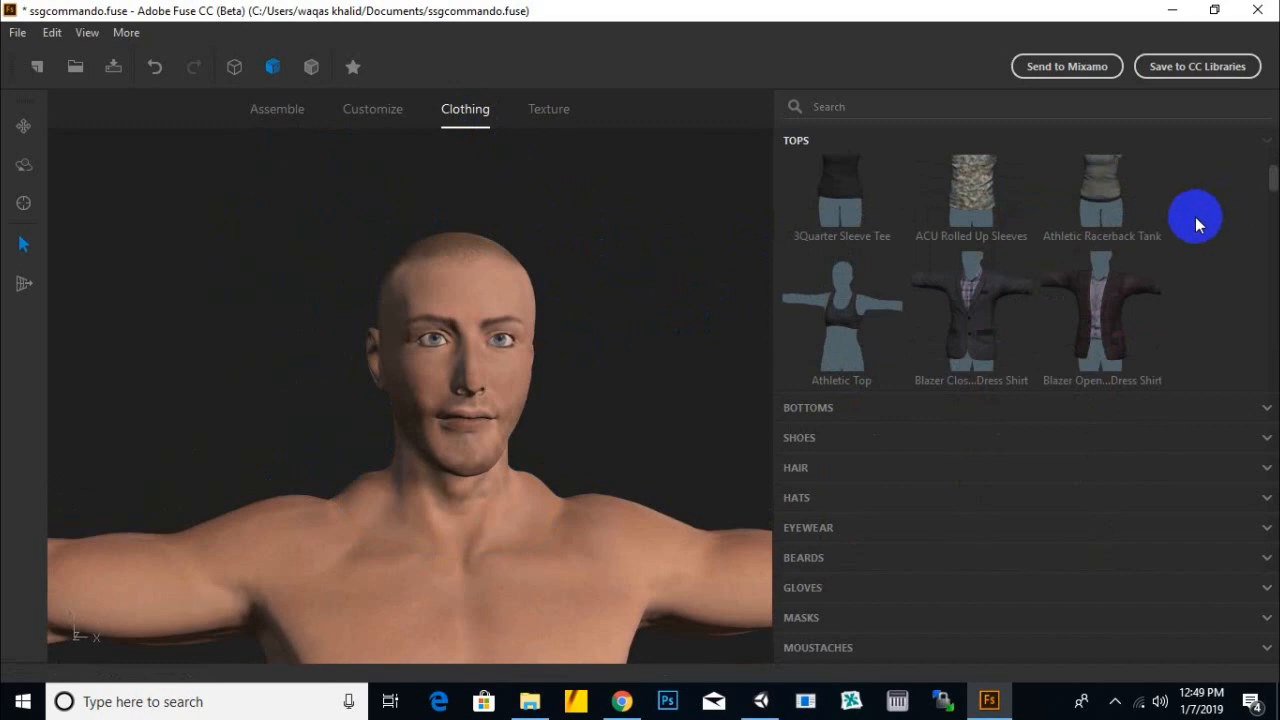
{"action": "scroll", "coordinate": [1082, 303], "scroll_direction": "down", "scroll_amount": 3}
{"action": "scroll", "coordinate": [1084, 303], "scroll_direction": "down", "scroll_amount": 8}
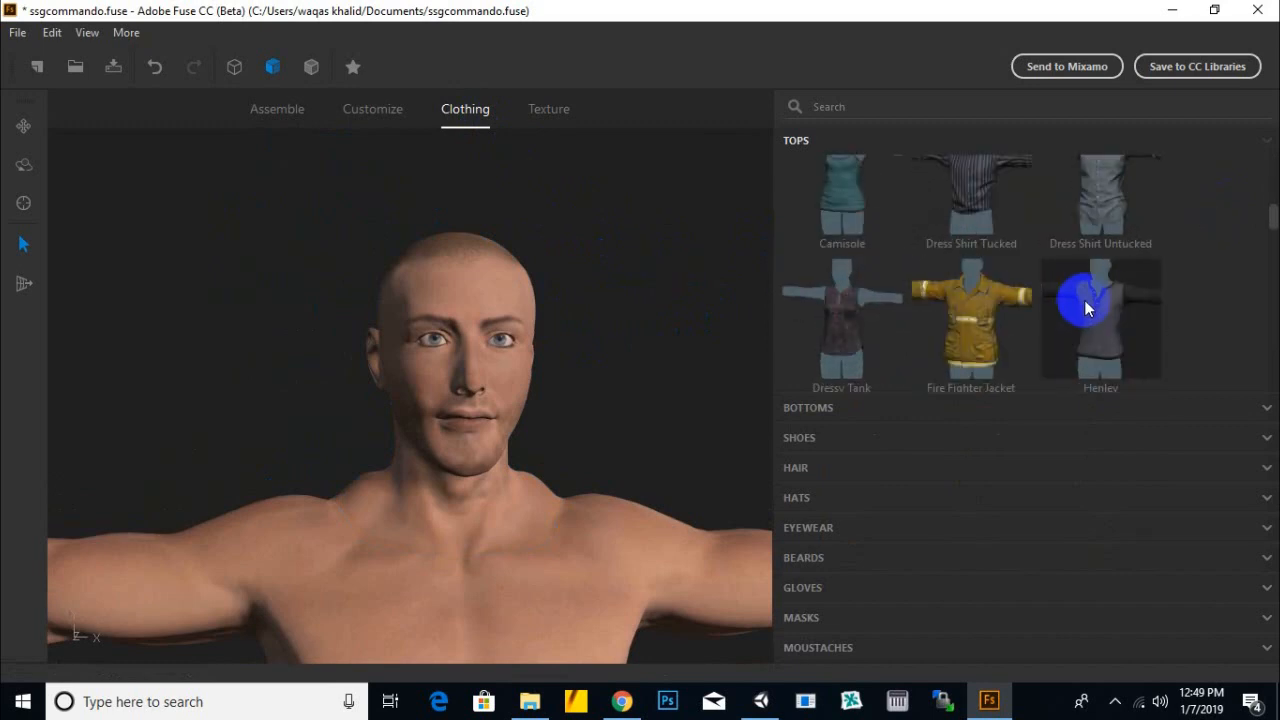
{"action": "scroll", "coordinate": [1086, 304], "scroll_direction": "down", "scroll_amount": 6}
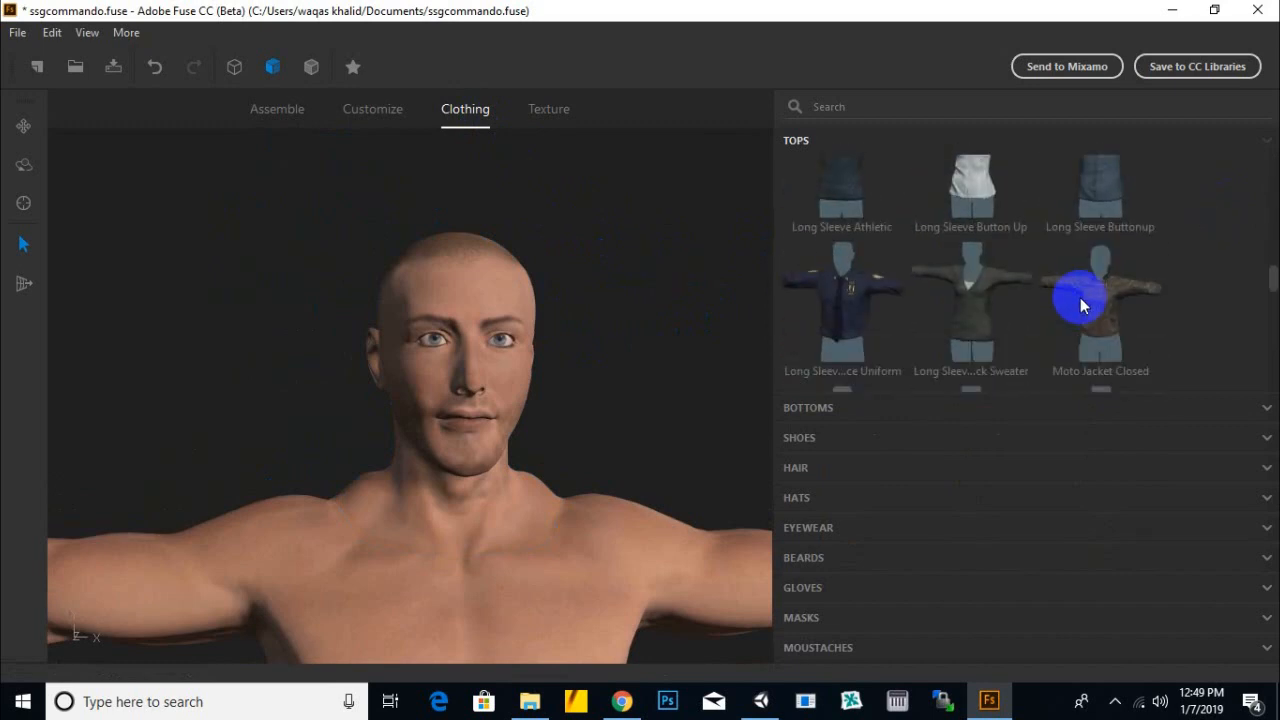
{"action": "scroll", "coordinate": [1078, 298], "scroll_direction": "down", "scroll_amount": 5}
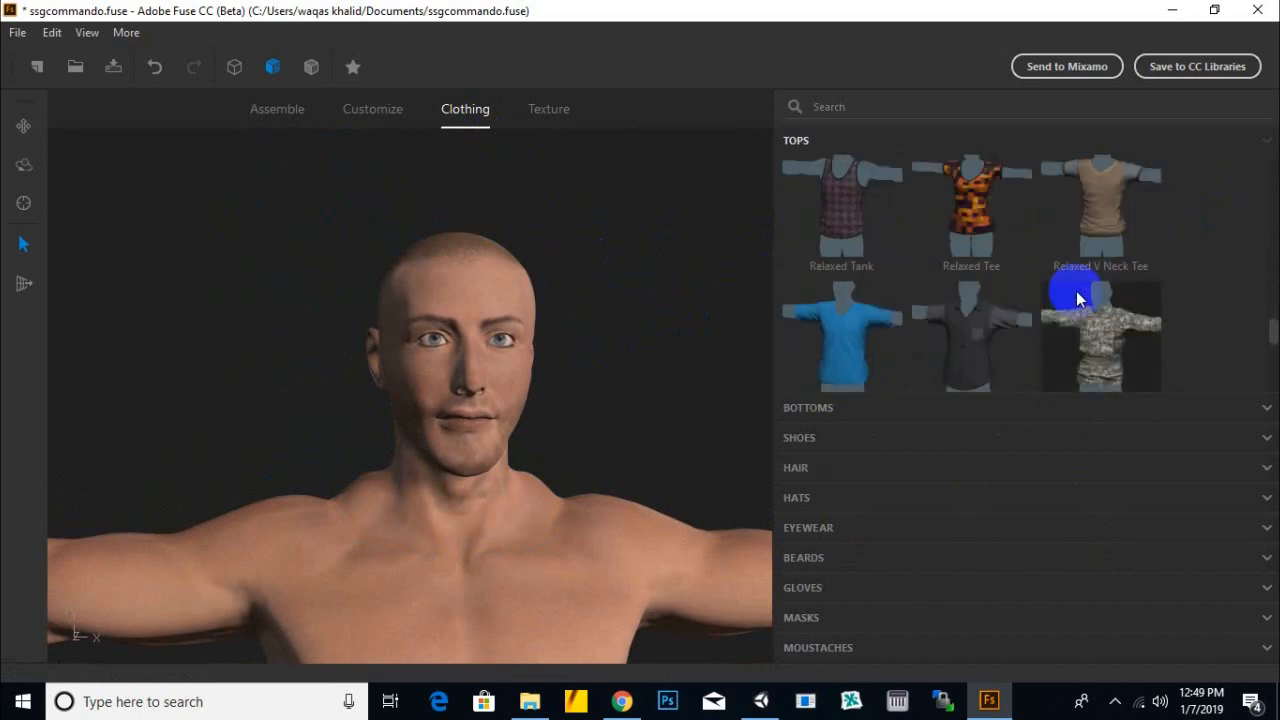
{"action": "scroll", "coordinate": [1108, 292], "scroll_direction": "up", "scroll_amount": 1}
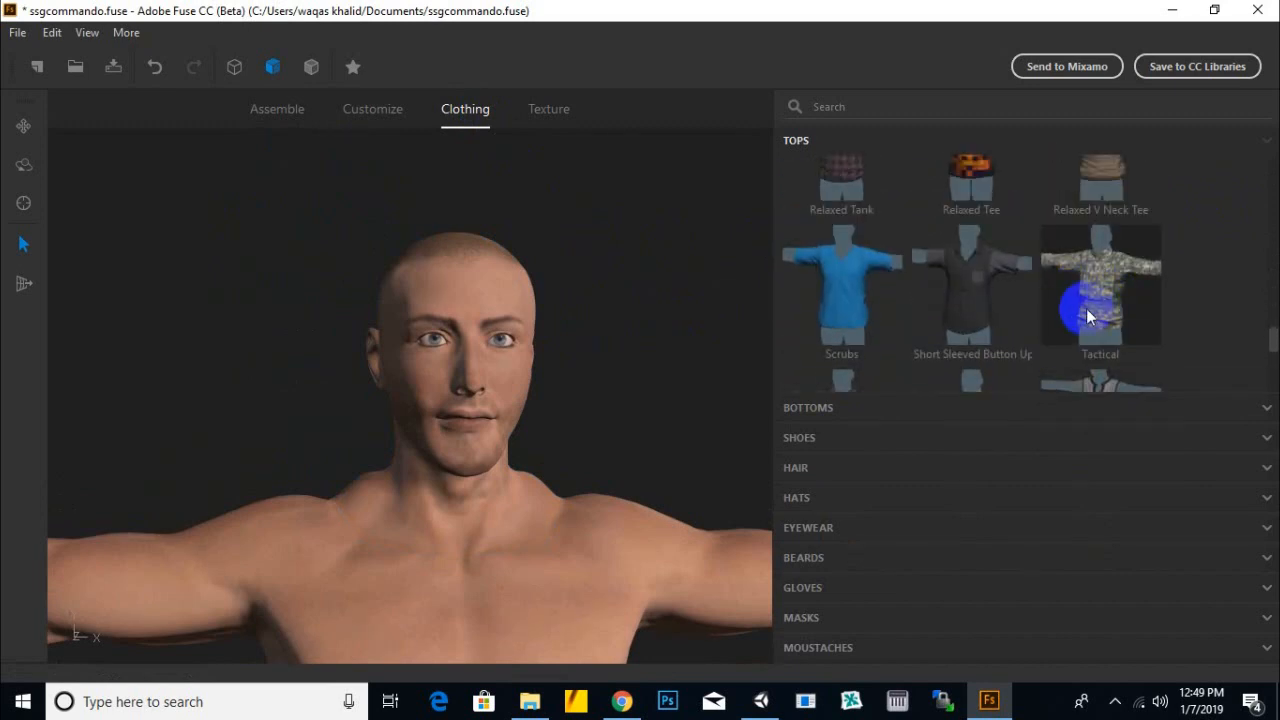
{"action": "scroll", "coordinate": [1089, 319], "scroll_direction": "down", "scroll_amount": 1}
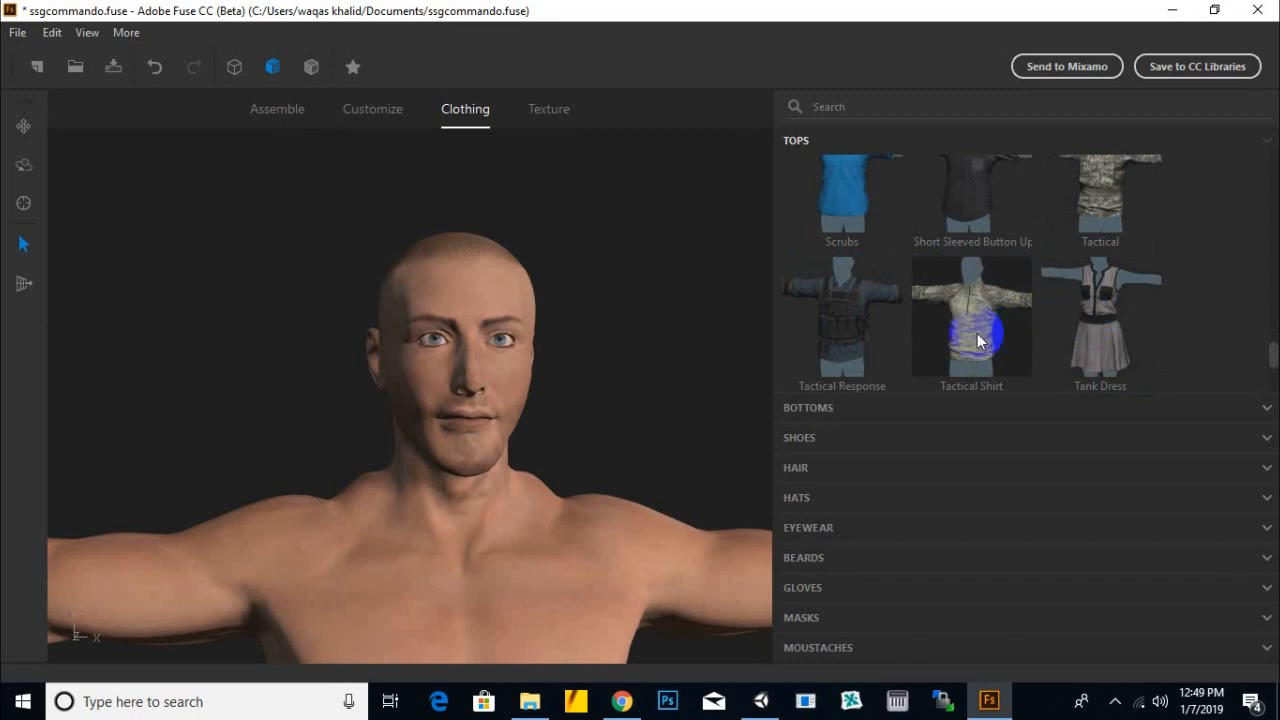
{"action": "scroll", "coordinate": [977, 333], "scroll_direction": "down", "scroll_amount": 1}
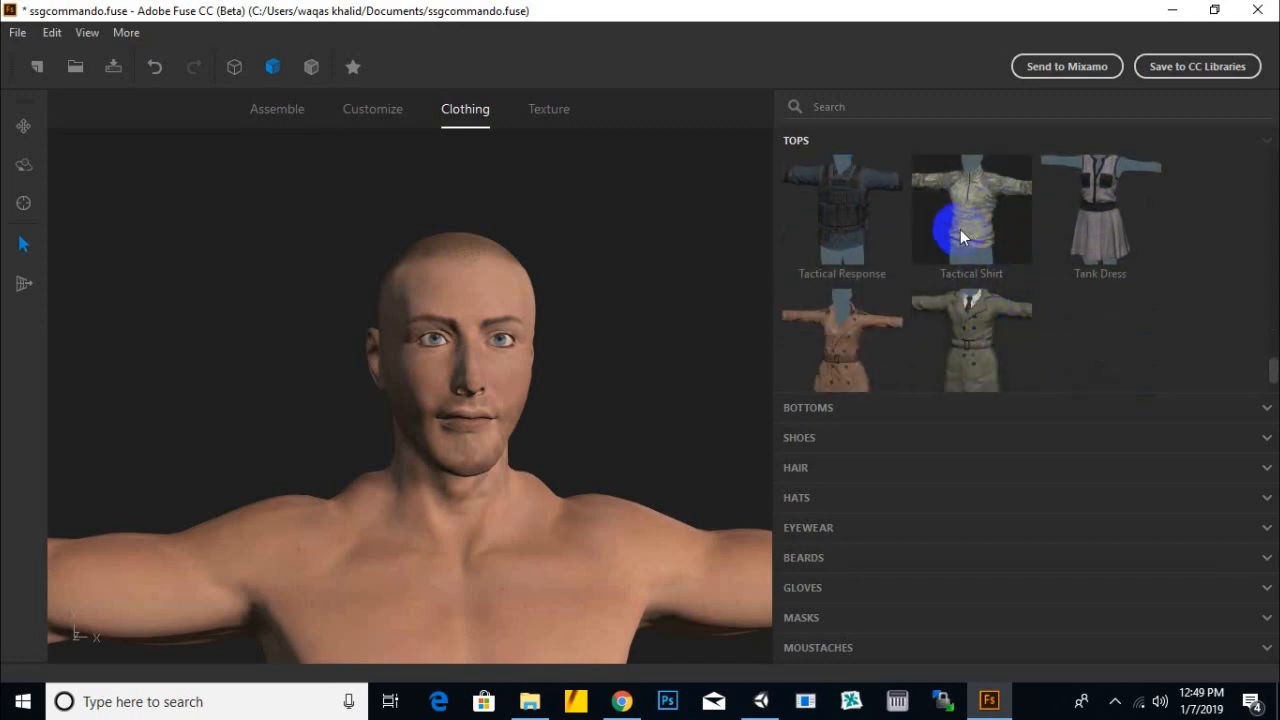
{"action": "scroll", "coordinate": [962, 230], "scroll_direction": "down", "scroll_amount": 1}
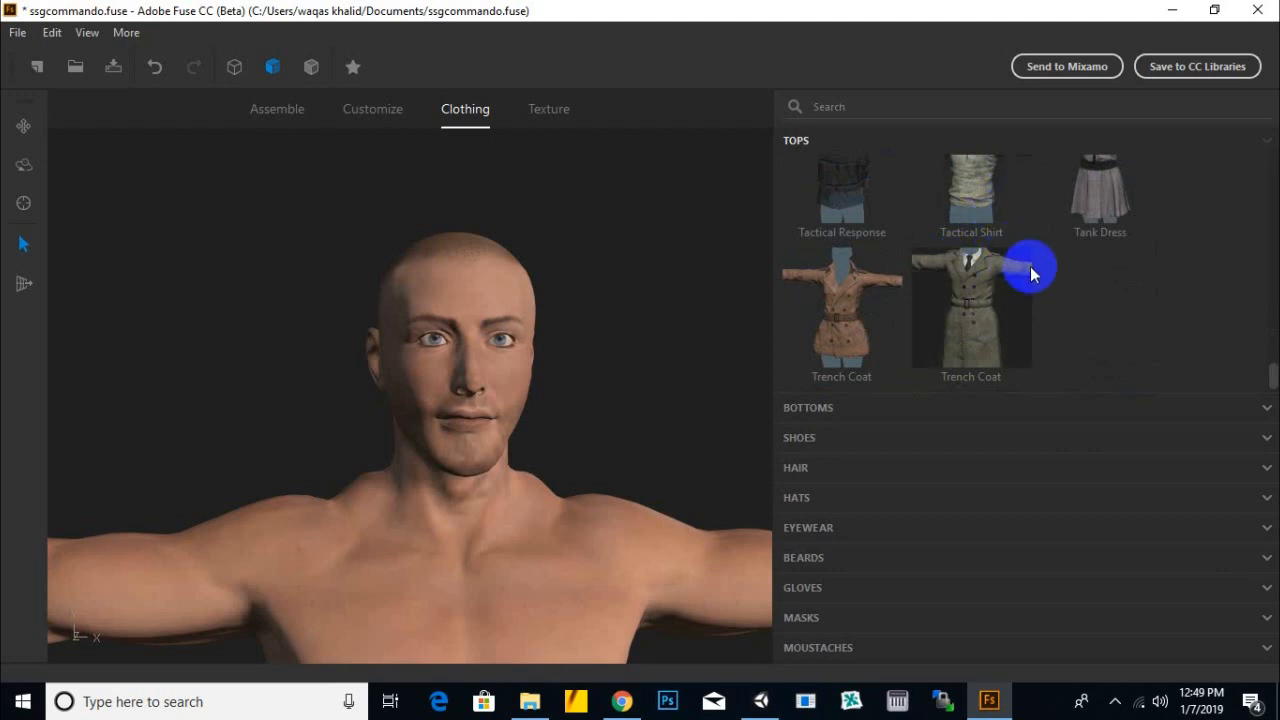
{"action": "scroll", "coordinate": [1030, 266], "scroll_direction": "up", "scroll_amount": 3}
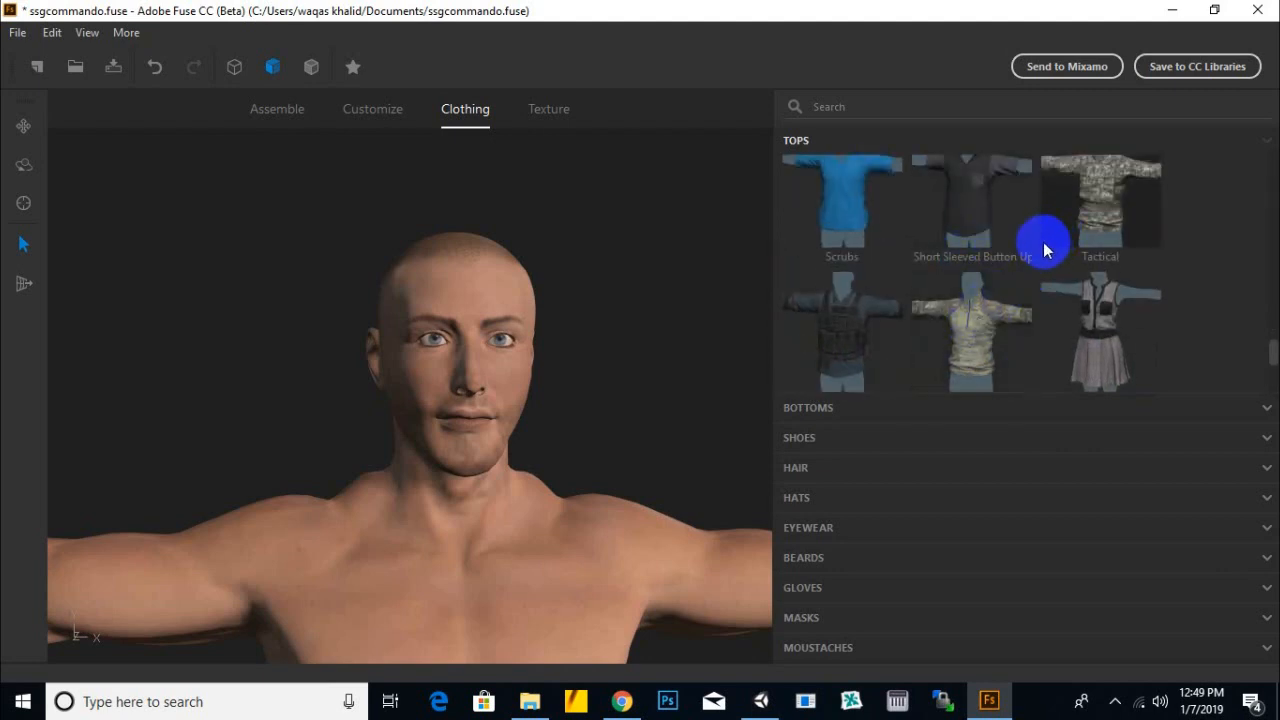
{"action": "scroll", "coordinate": [1043, 242], "scroll_direction": "up", "scroll_amount": 1}
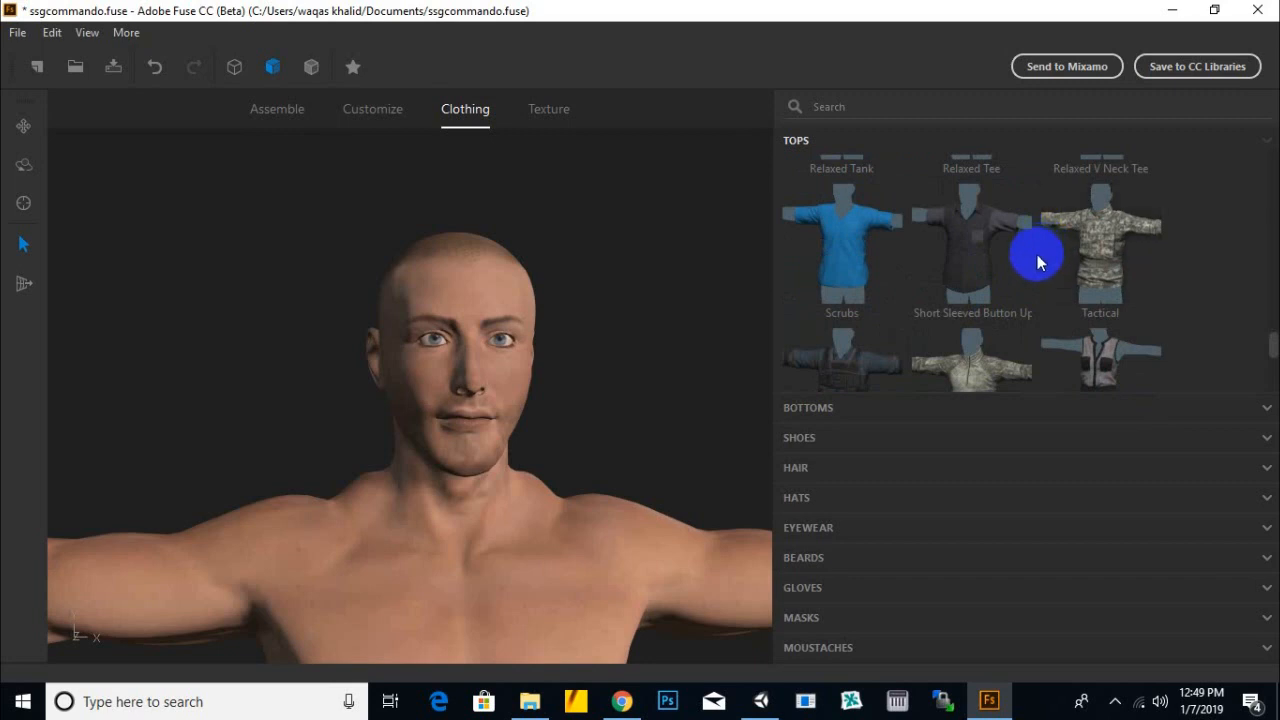
{"action": "scroll", "coordinate": [1037, 262], "scroll_direction": "up", "scroll_amount": 1}
{"action": "scroll", "coordinate": [975, 284], "scroll_direction": "up", "scroll_amount": 1}
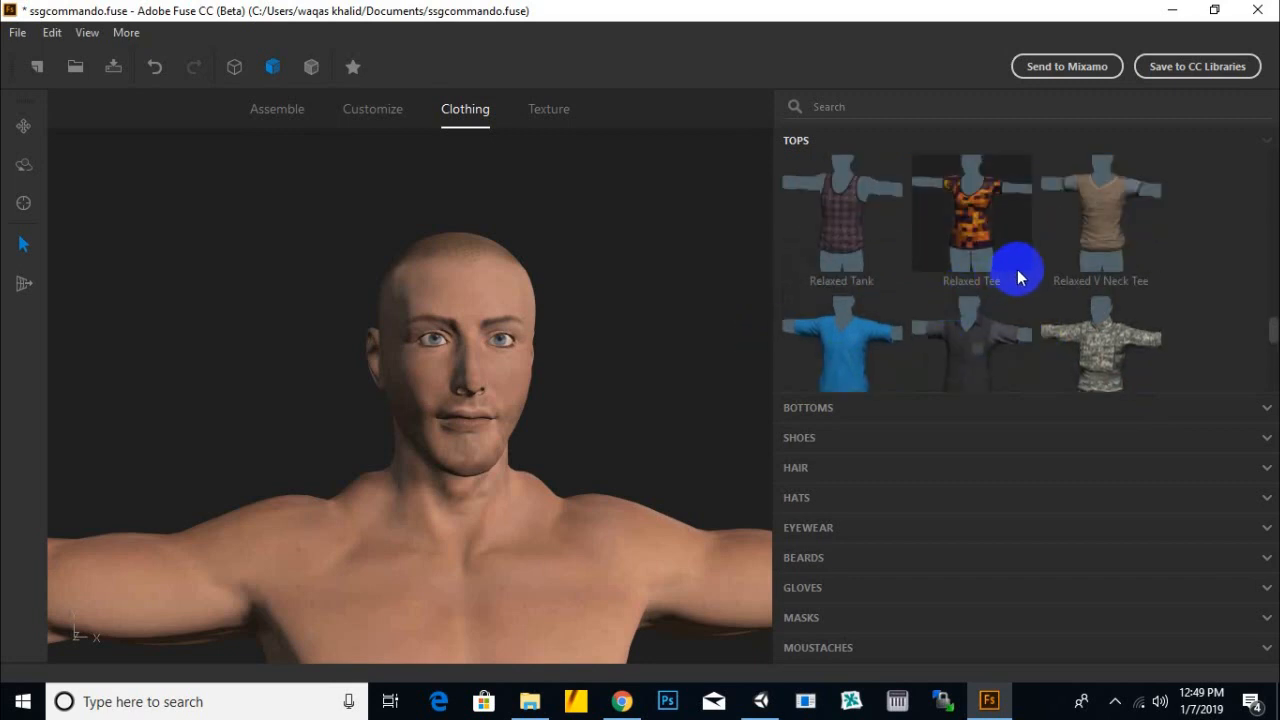
{"action": "scroll", "coordinate": [1017, 269], "scroll_direction": "up", "scroll_amount": 3}
{"action": "scroll", "coordinate": [1015, 269], "scroll_direction": "up", "scroll_amount": 3}
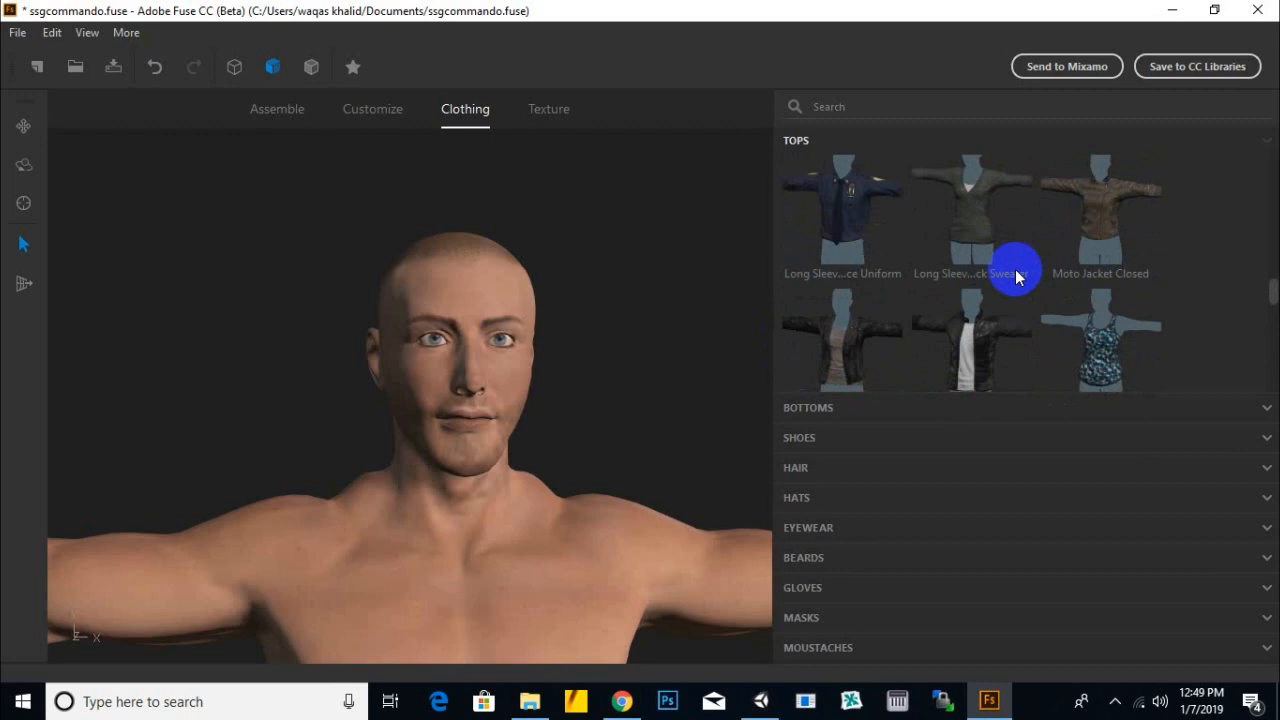
{"action": "scroll", "coordinate": [1014, 270], "scroll_direction": "up", "scroll_amount": 3}
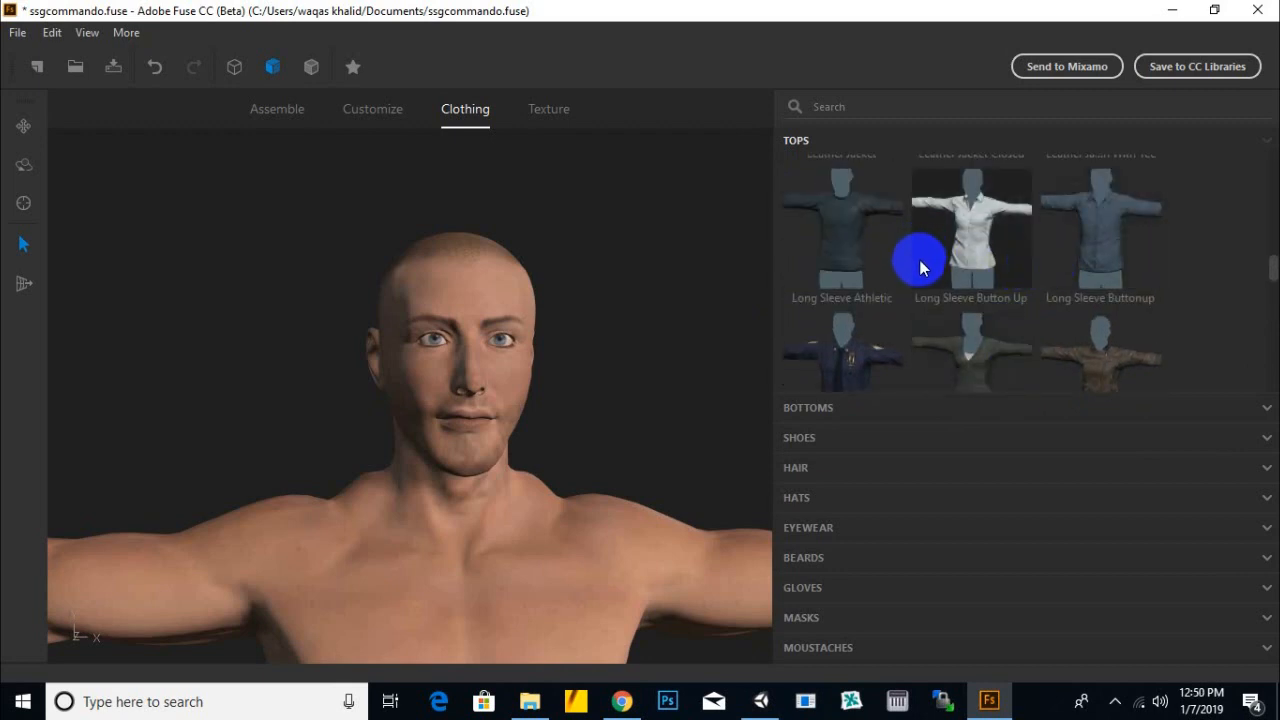
{"action": "scroll", "coordinate": [921, 266], "scroll_direction": "down", "scroll_amount": 1}
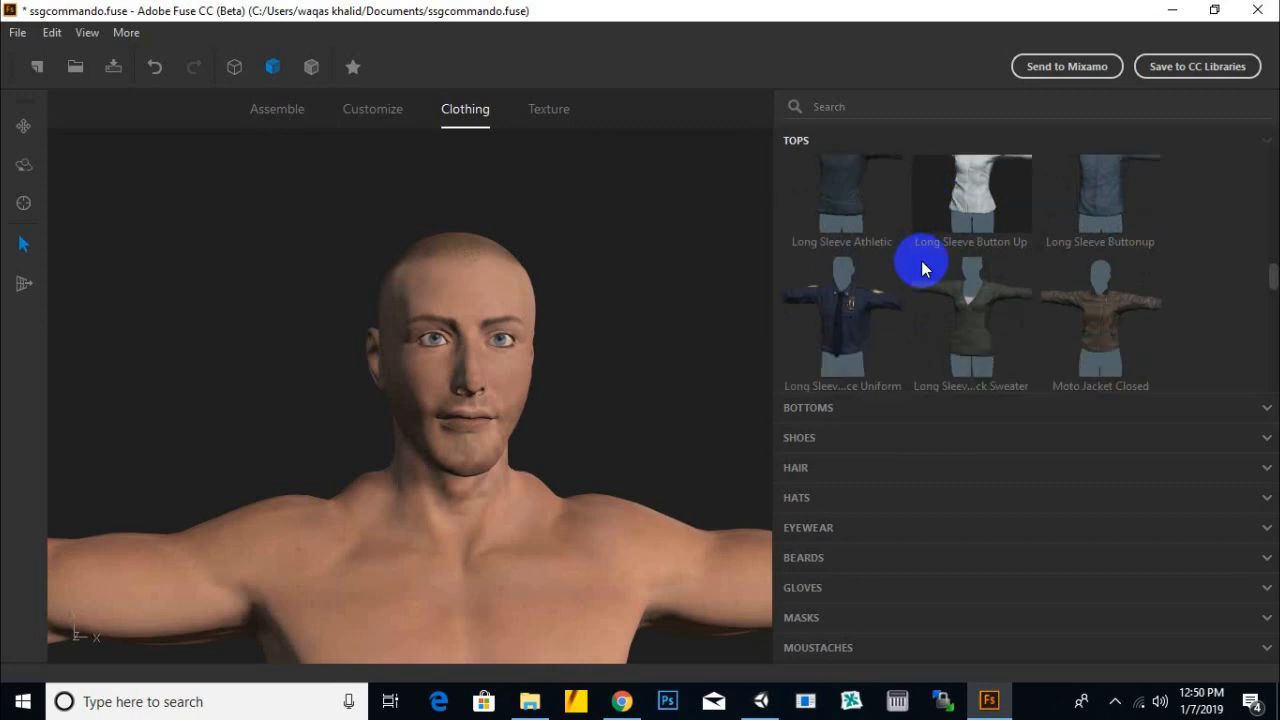
{"action": "scroll", "coordinate": [921, 262], "scroll_direction": "up", "scroll_amount": 5}
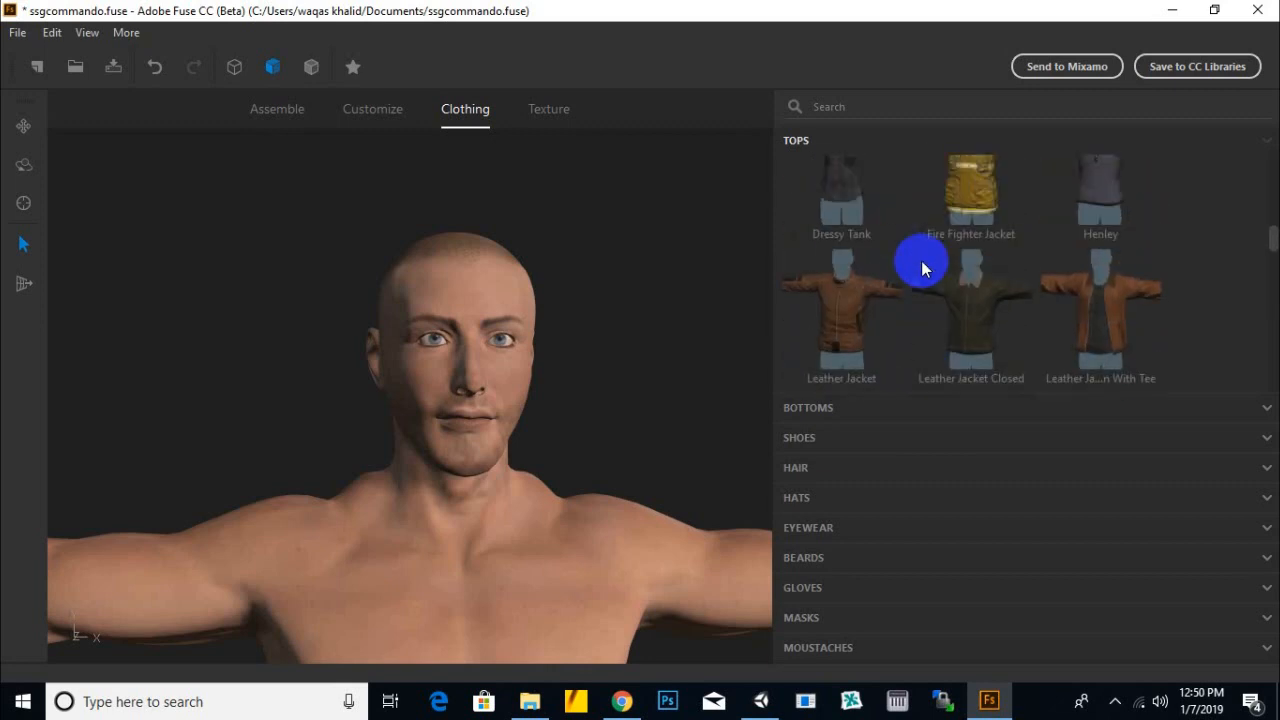
{"action": "scroll", "coordinate": [921, 260], "scroll_direction": "up", "scroll_amount": 2}
{"action": "scroll", "coordinate": [921, 266], "scroll_direction": "up", "scroll_amount": 5}
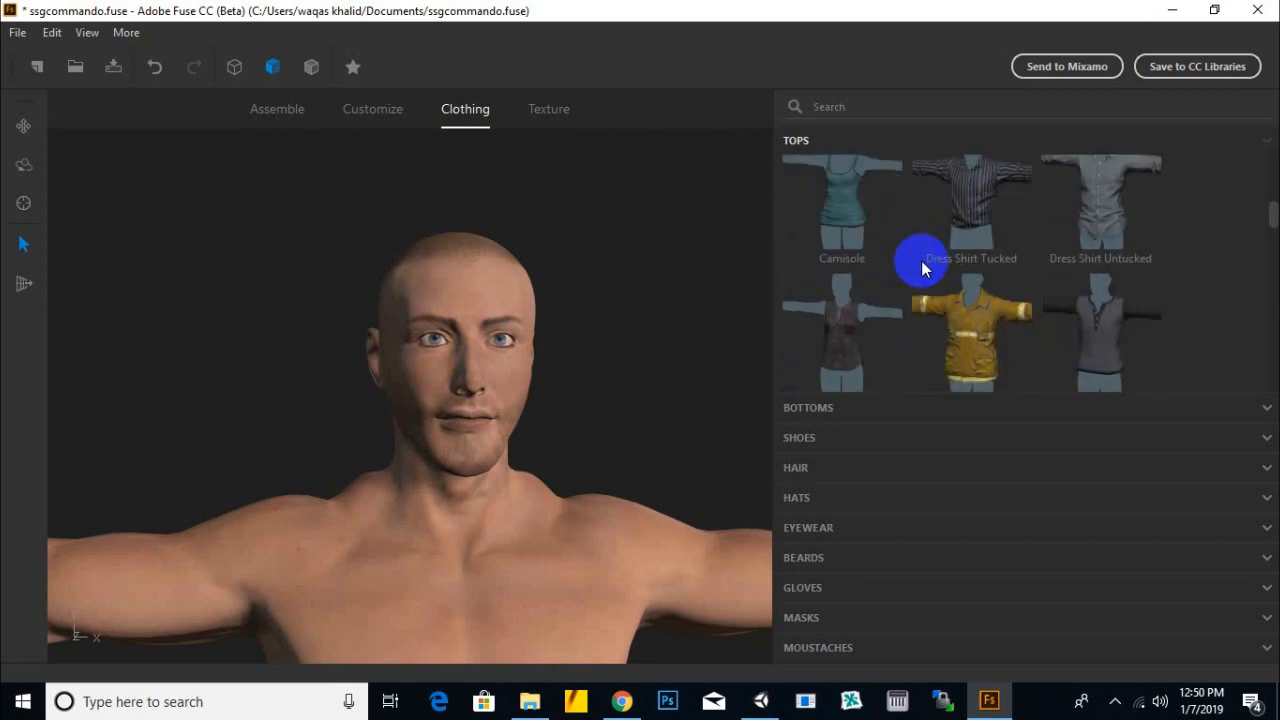
- Dress the character in the Long Sleeve Athletic top
{"action": "scroll", "coordinate": [921, 260], "scroll_direction": "down", "scroll_amount": 12}
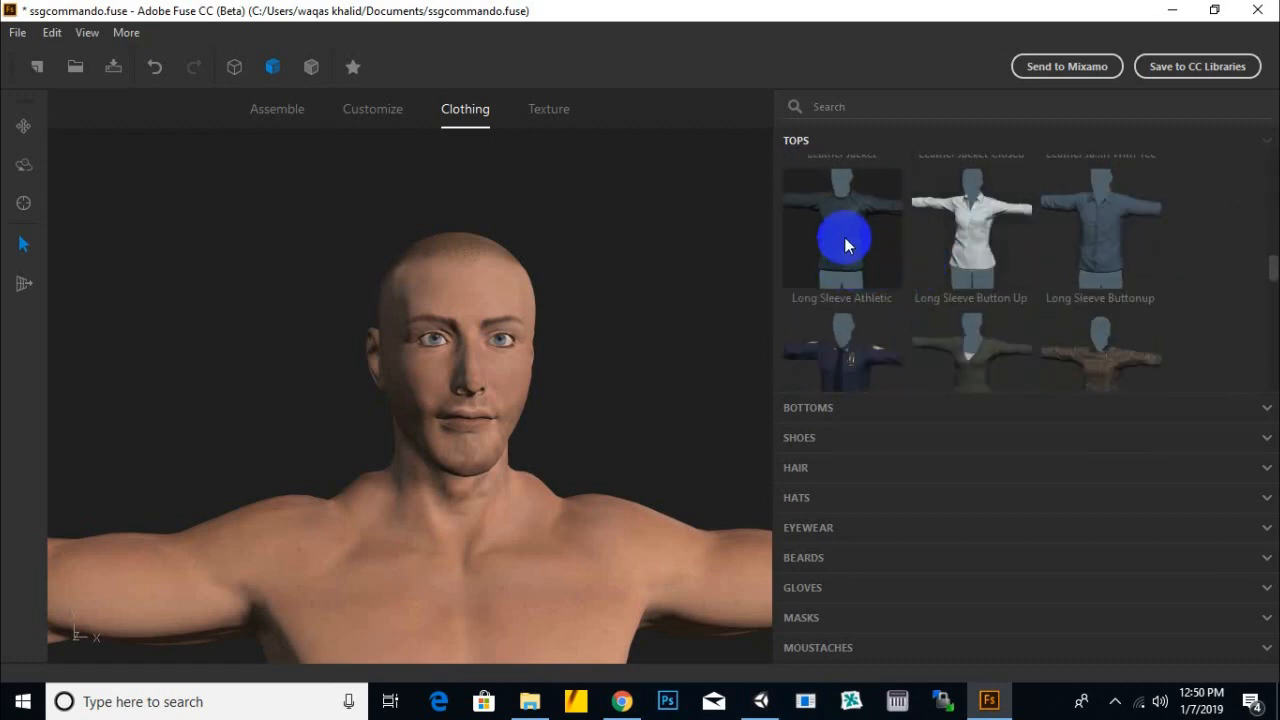
{"action": "left_click", "coordinate": [846, 241]}
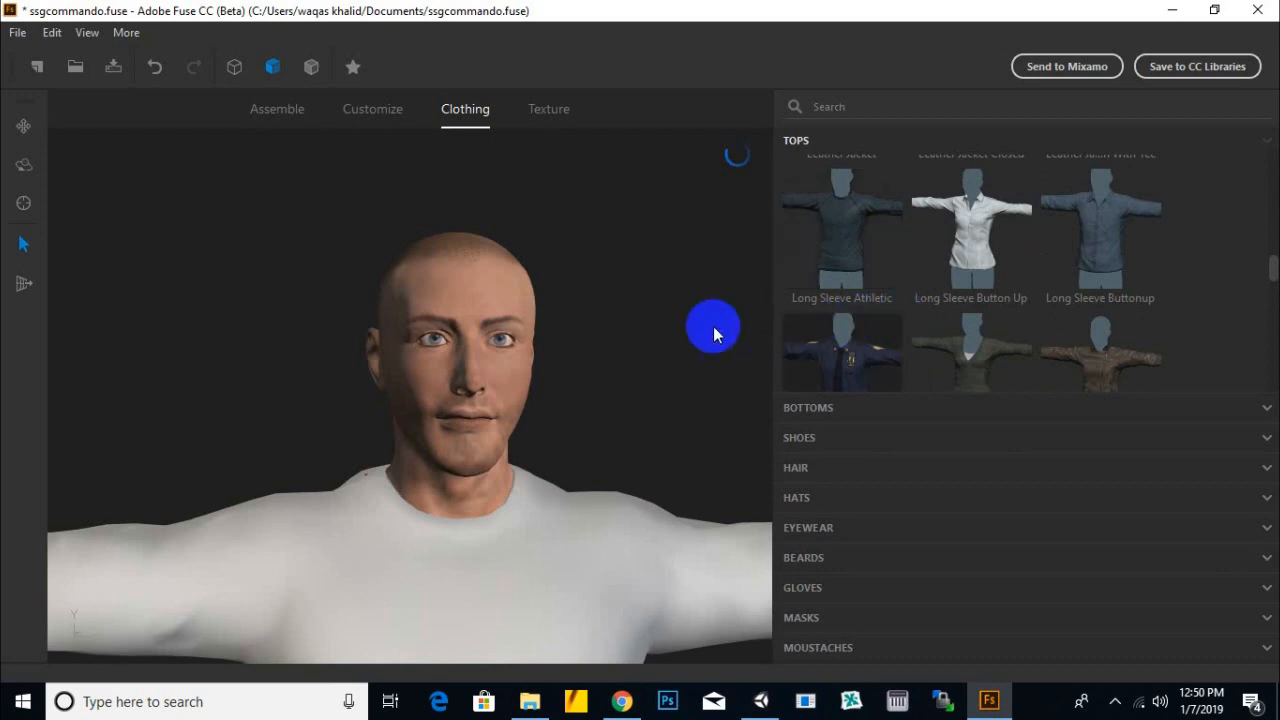
{"action": "scroll", "coordinate": [712, 316], "scroll_direction": "down", "scroll_amount": 2}
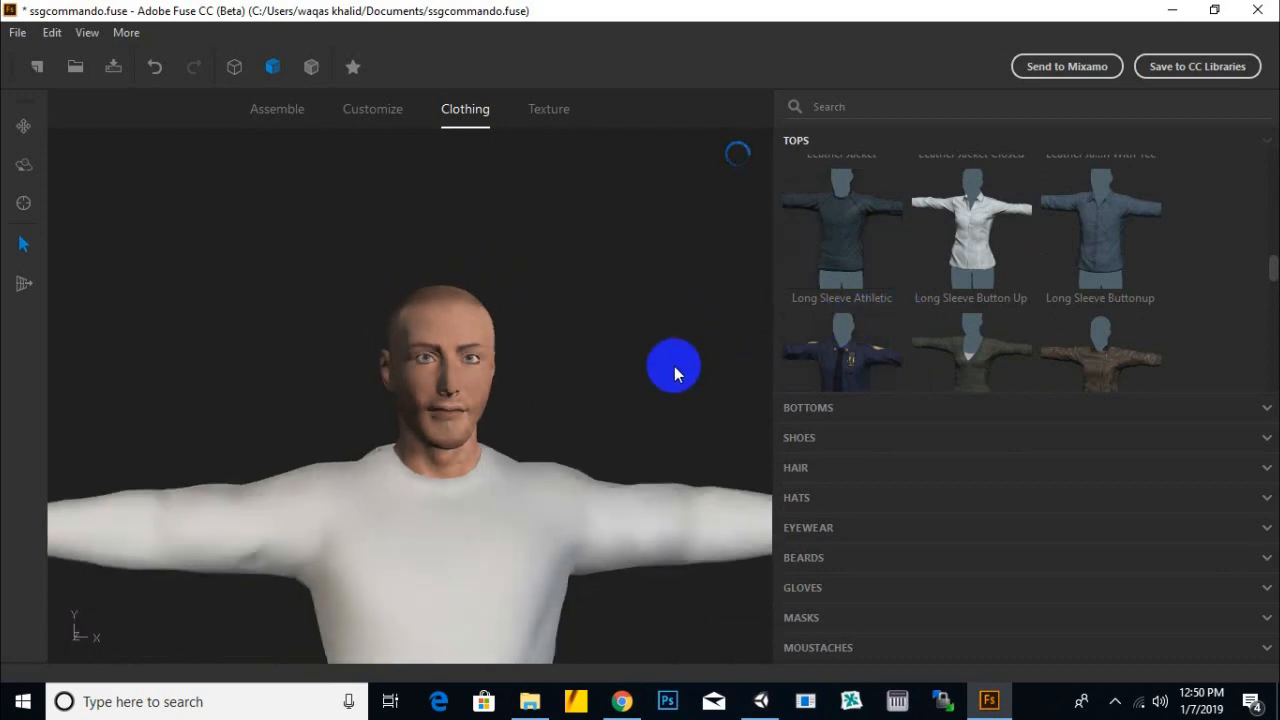
{"action": "scroll", "coordinate": [687, 301], "scroll_direction": "down", "scroll_amount": 4}
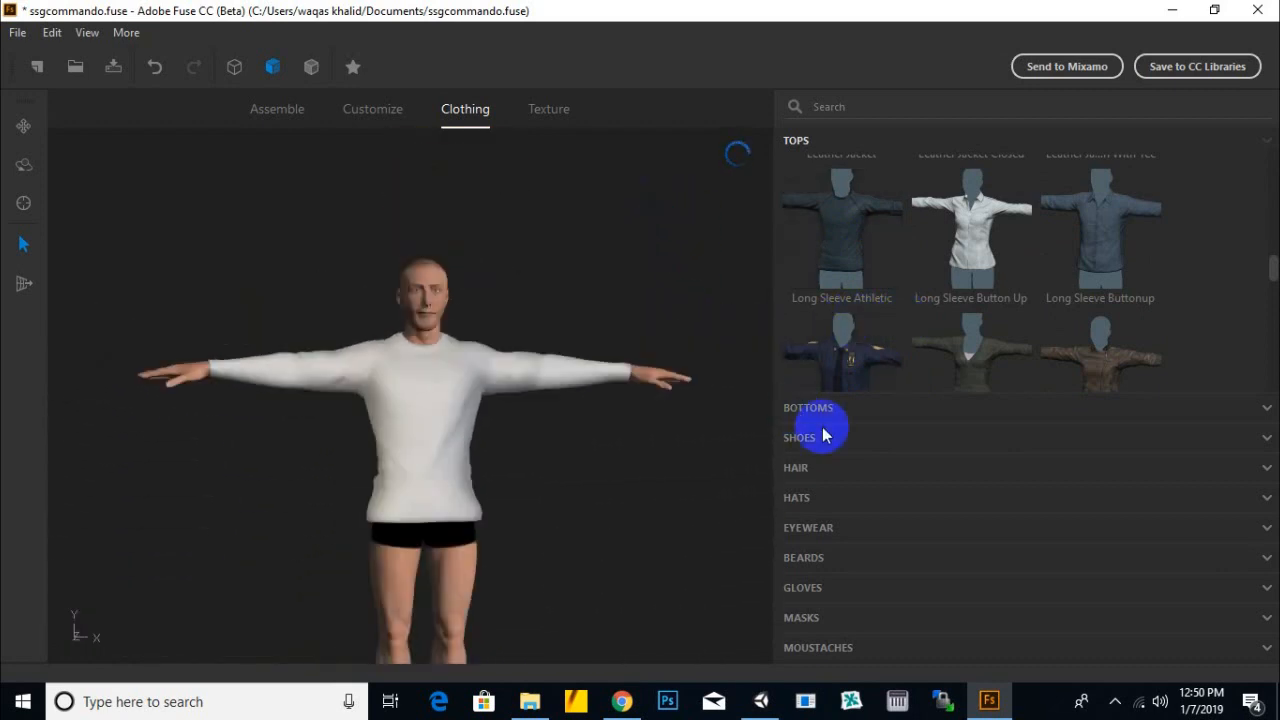
- Add the Tactical Response trousers to the character as bottoms
{"action": "left_click", "coordinate": [815, 410]}
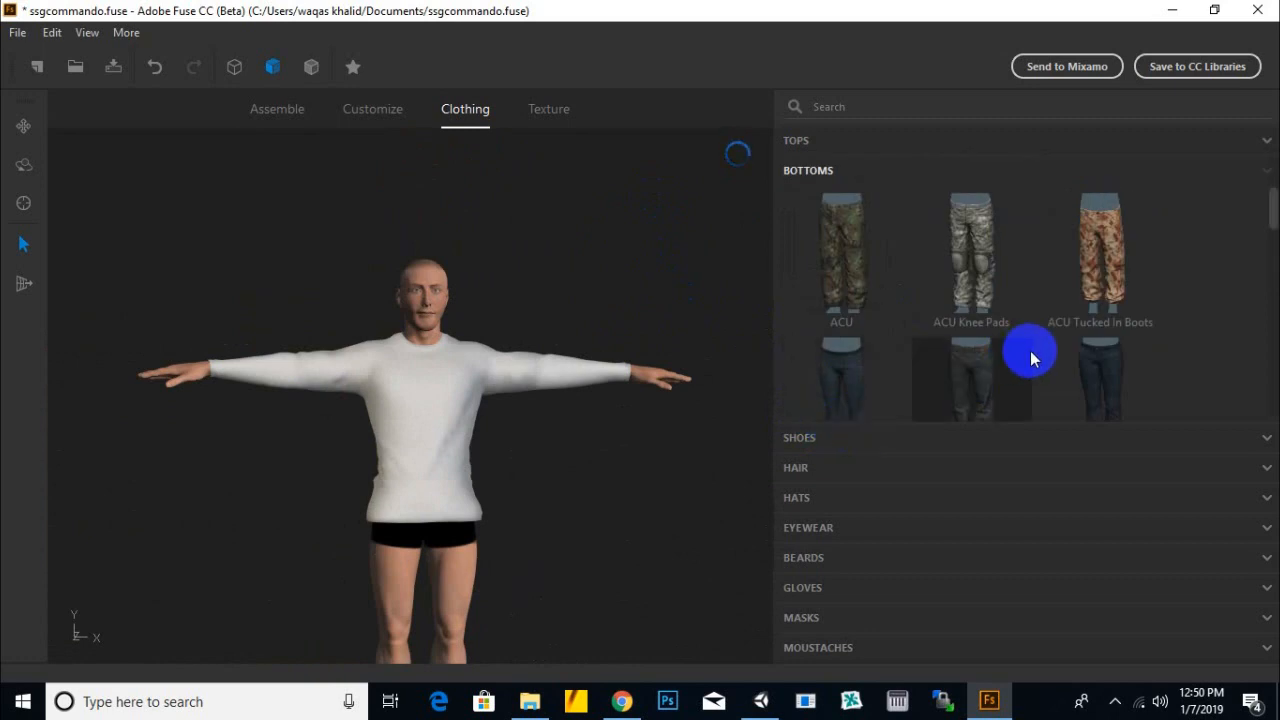
{"action": "scroll", "coordinate": [1036, 340], "scroll_direction": "down", "scroll_amount": 5}
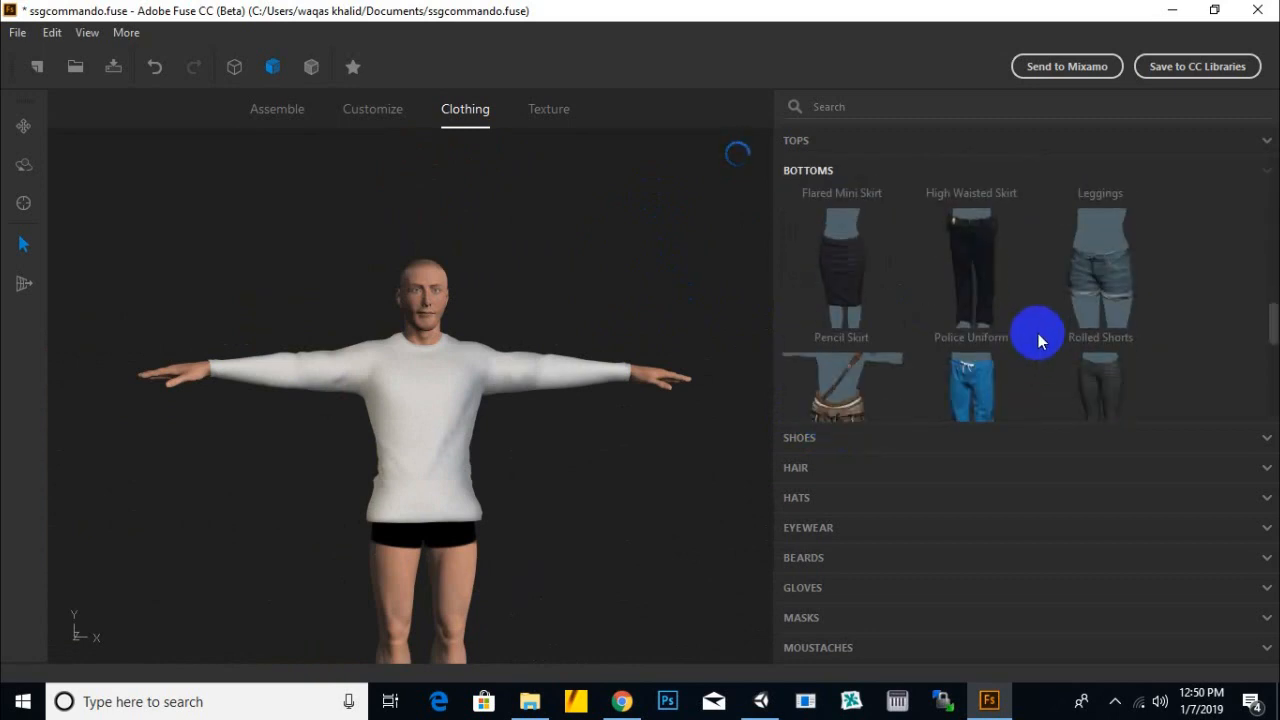
{"action": "scroll", "coordinate": [1020, 326], "scroll_direction": "down", "scroll_amount": 3}
{"action": "left_click", "coordinate": [1103, 298]}
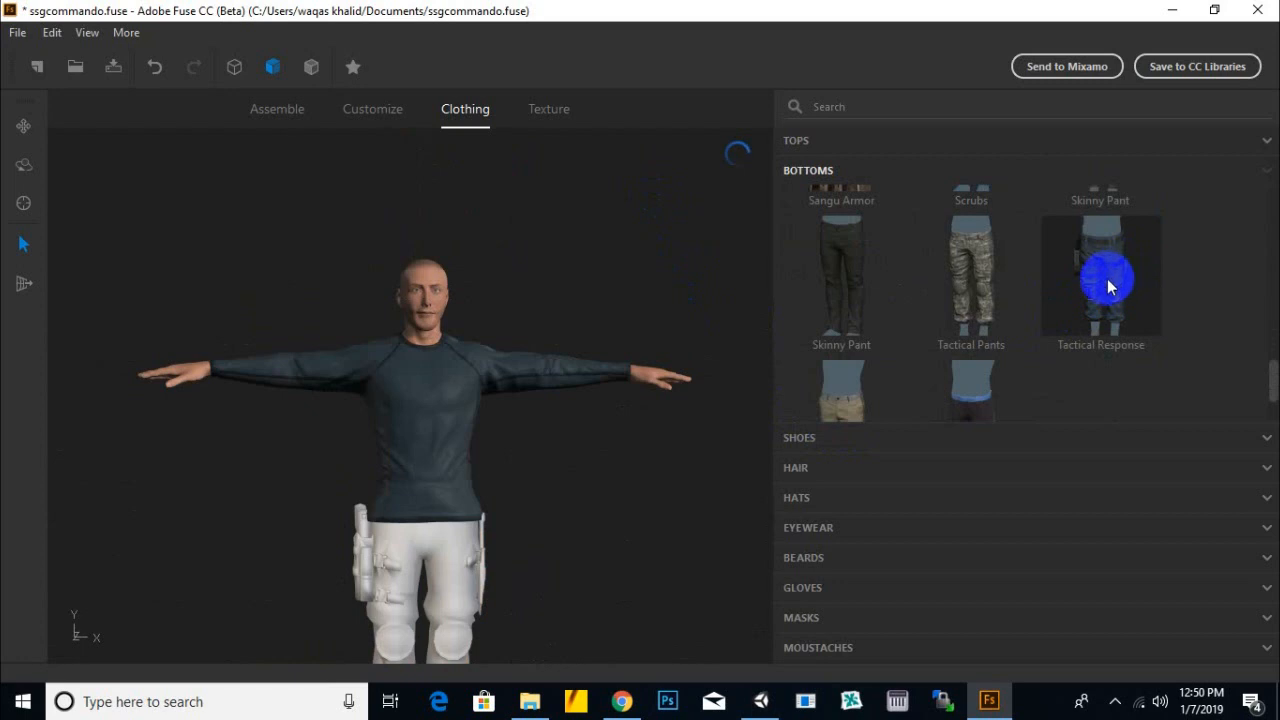
- Fit the character with the tall laced Tactical Boot A shoes
{"action": "scroll", "coordinate": [595, 427], "scroll_direction": "down", "scroll_amount": 2}
{"action": "middle_click_drag", "start_coordinate": [554, 491], "coordinate": [635, 419]}
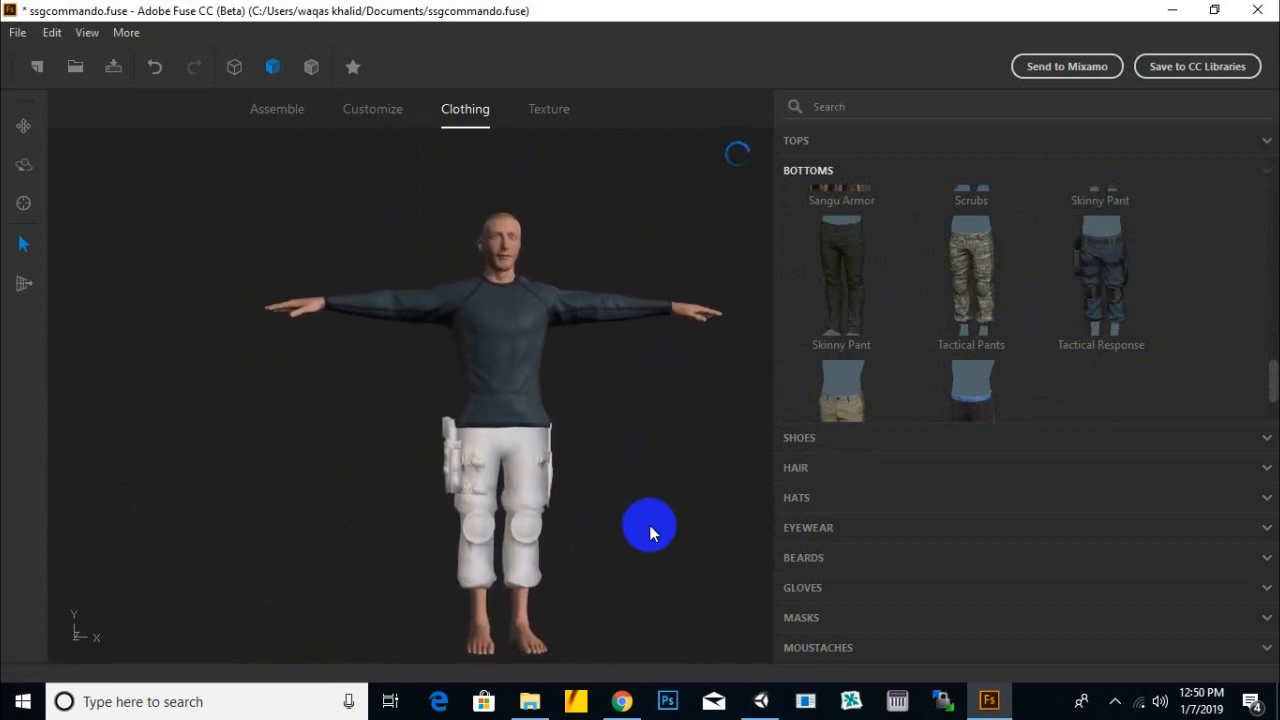
{"action": "middle_click_drag", "start_coordinate": [607, 549], "coordinate": [619, 519]}
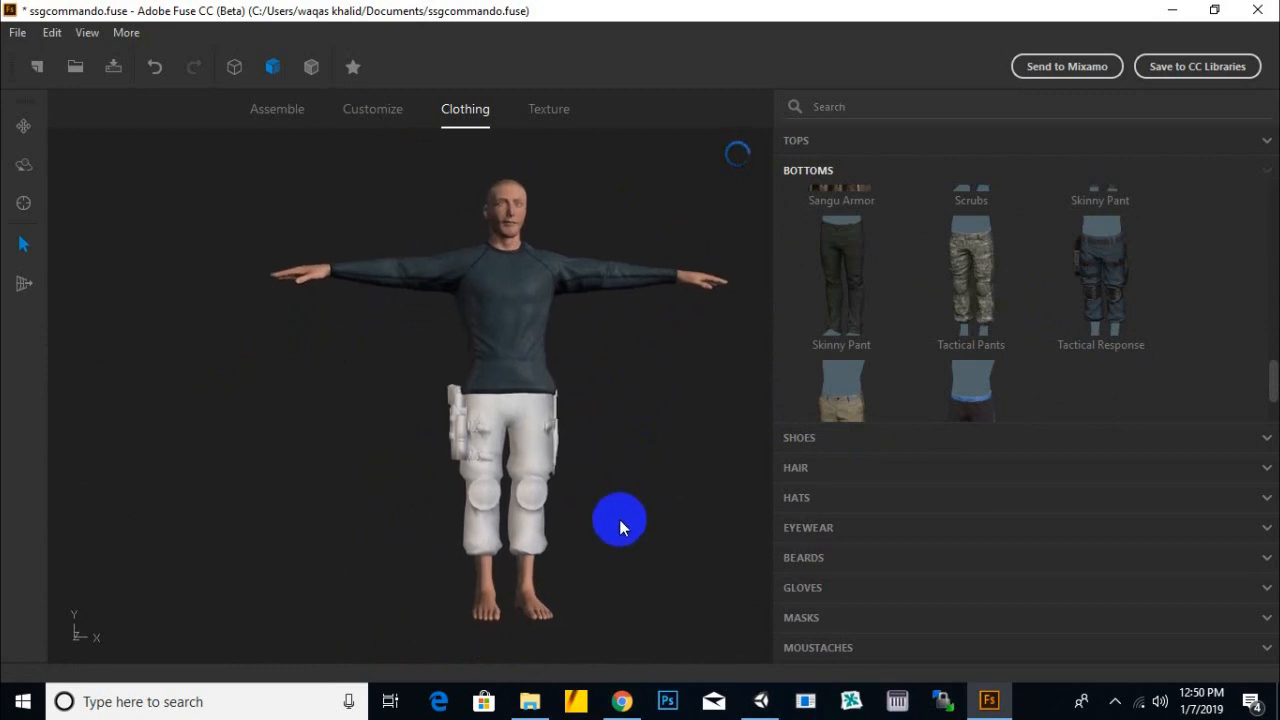
{"action": "scroll", "coordinate": [586, 606], "scroll_direction": "up", "scroll_amount": 3}
{"action": "middle_click_drag", "start_coordinate": [668, 573], "coordinate": [660, 527]}
{"action": "scroll", "coordinate": [660, 526], "scroll_direction": "down", "scroll_amount": 2}
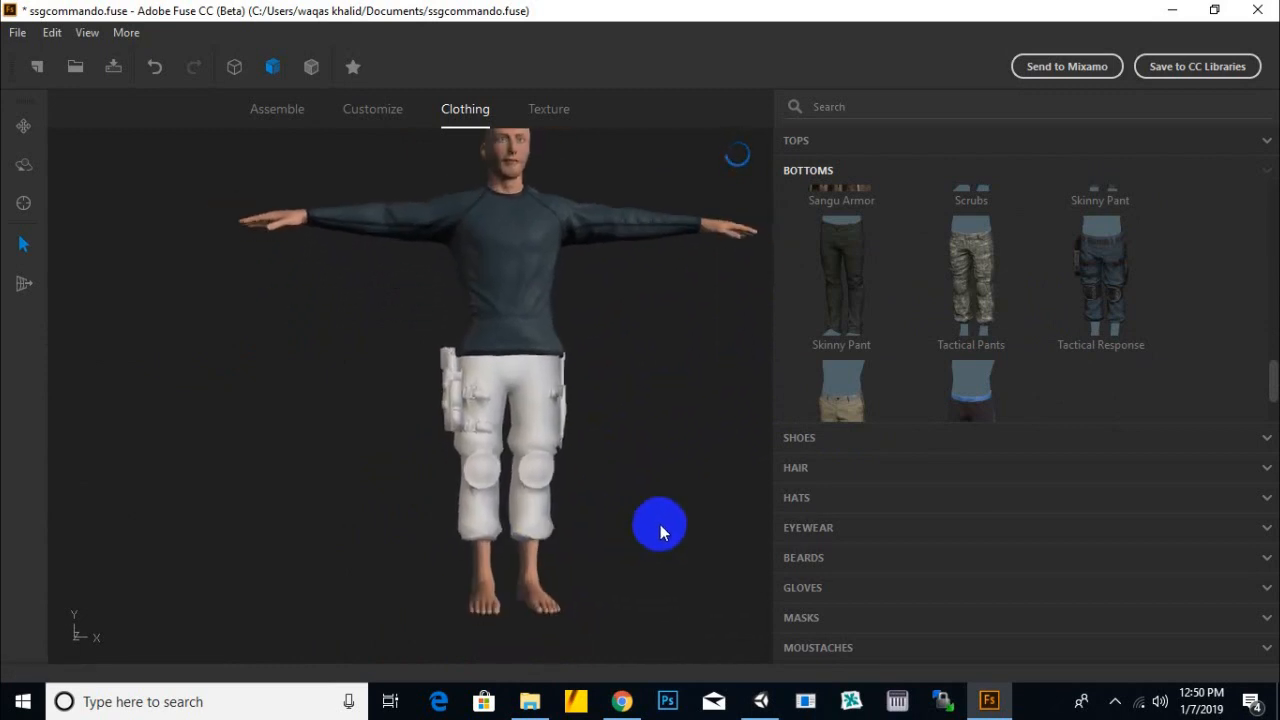
{"action": "left_click", "coordinate": [818, 445]}
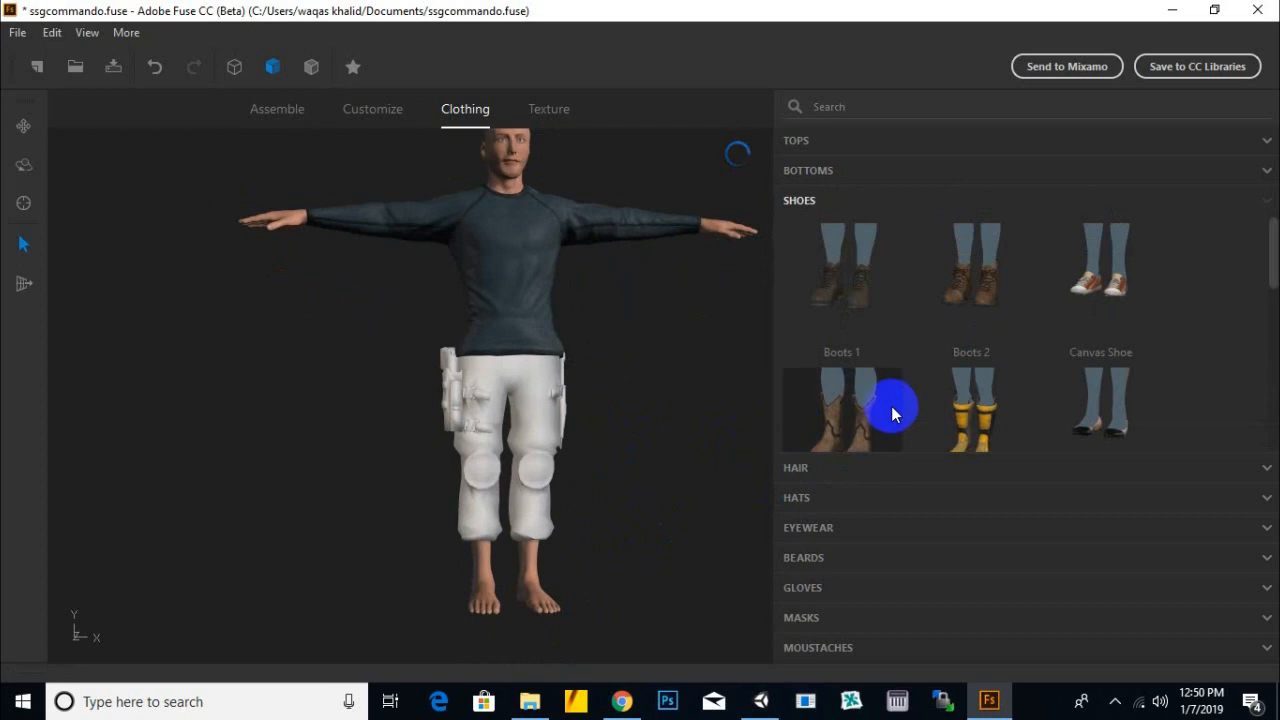
{"action": "scroll", "coordinate": [892, 406], "scroll_direction": "down", "scroll_amount": 4}
{"action": "scroll", "coordinate": [892, 406], "scroll_direction": "down", "scroll_amount": 2}
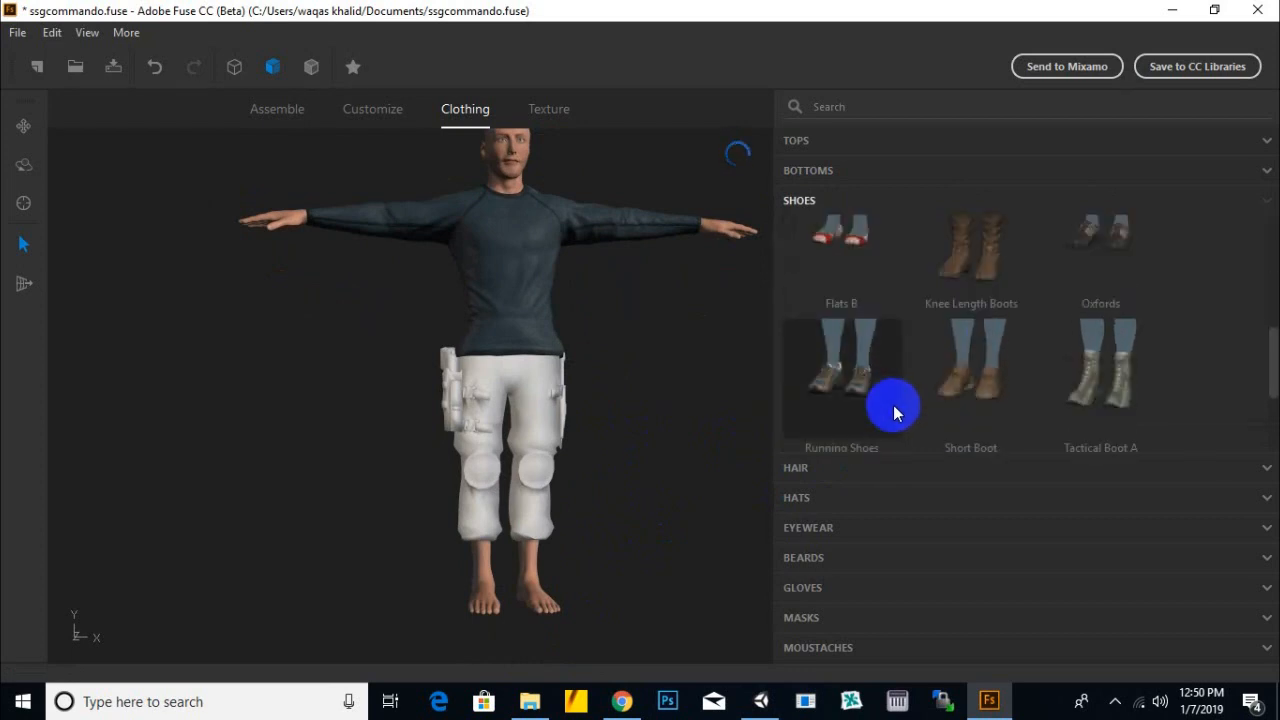
{"action": "scroll", "coordinate": [893, 410], "scroll_direction": "down", "scroll_amount": 1}
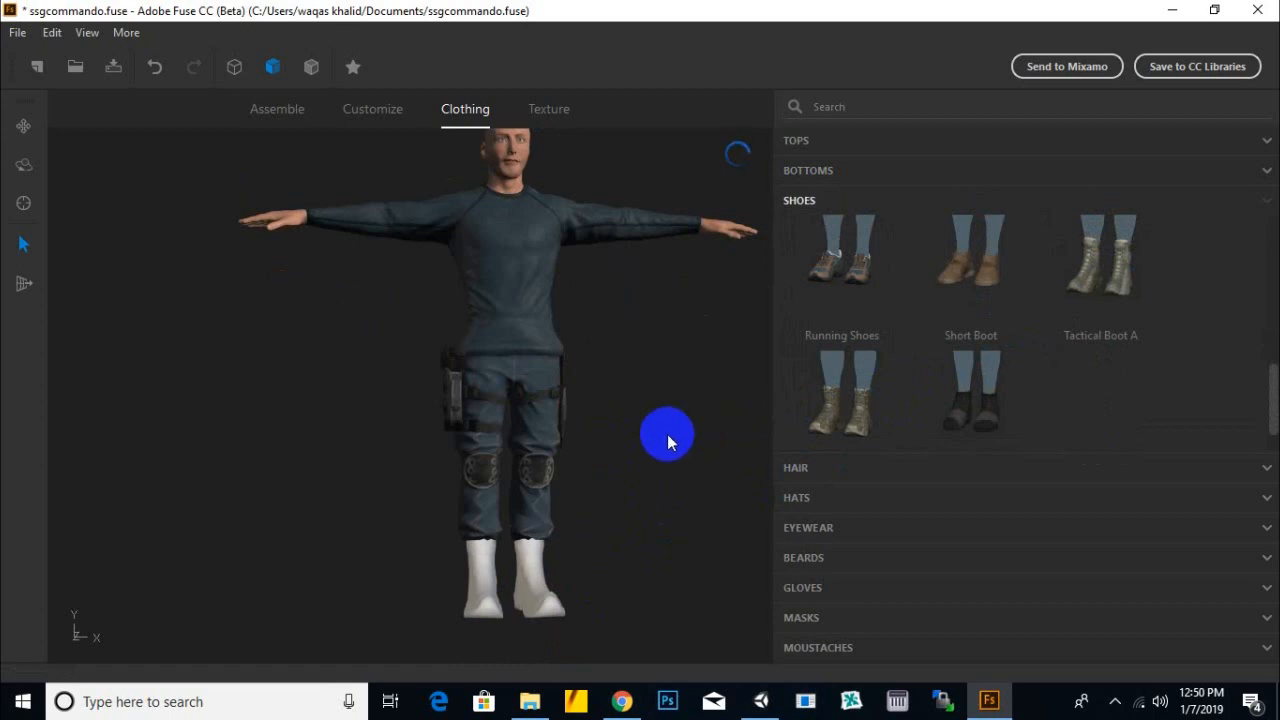
- Save the clothed character to the existing ssgcommando file and check the full outfit
{"action": "scroll", "coordinate": [667, 434], "scroll_direction": "down", "scroll_amount": 2}
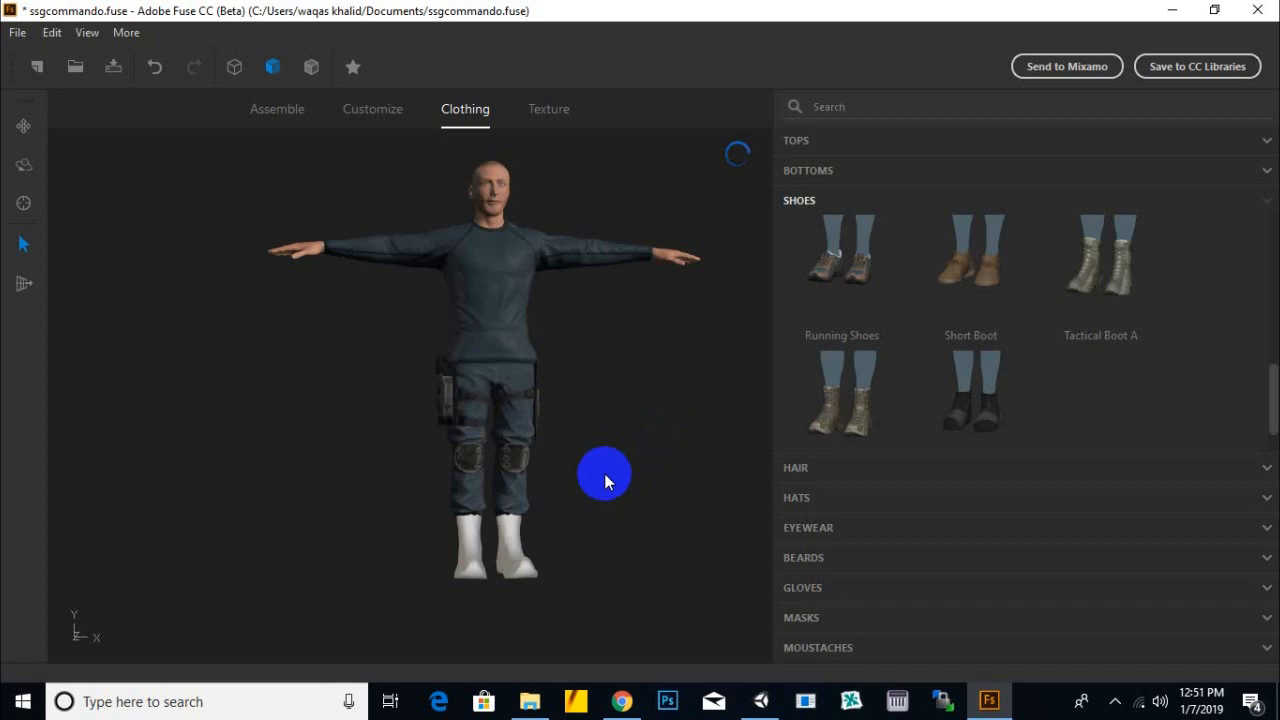
{"action": "scroll", "coordinate": [605, 472], "scroll_direction": "up", "scroll_amount": 2}
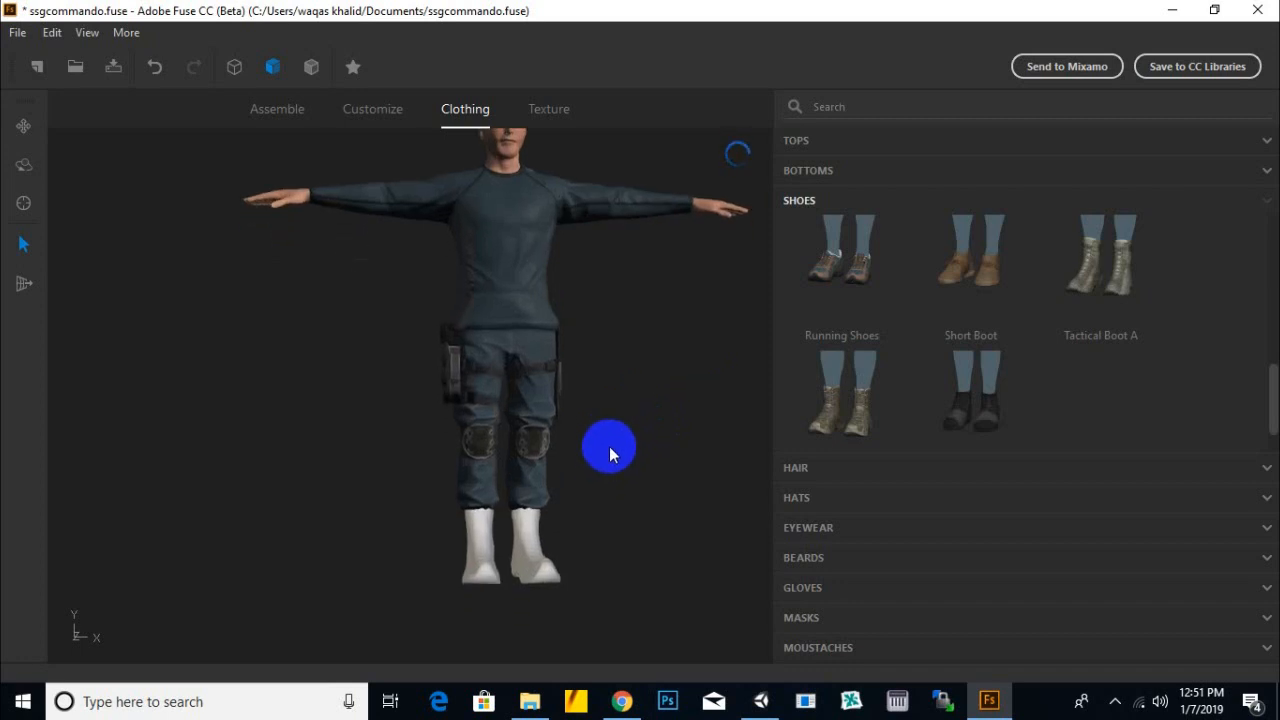
{"action": "key", "text": "ctrl+s"}
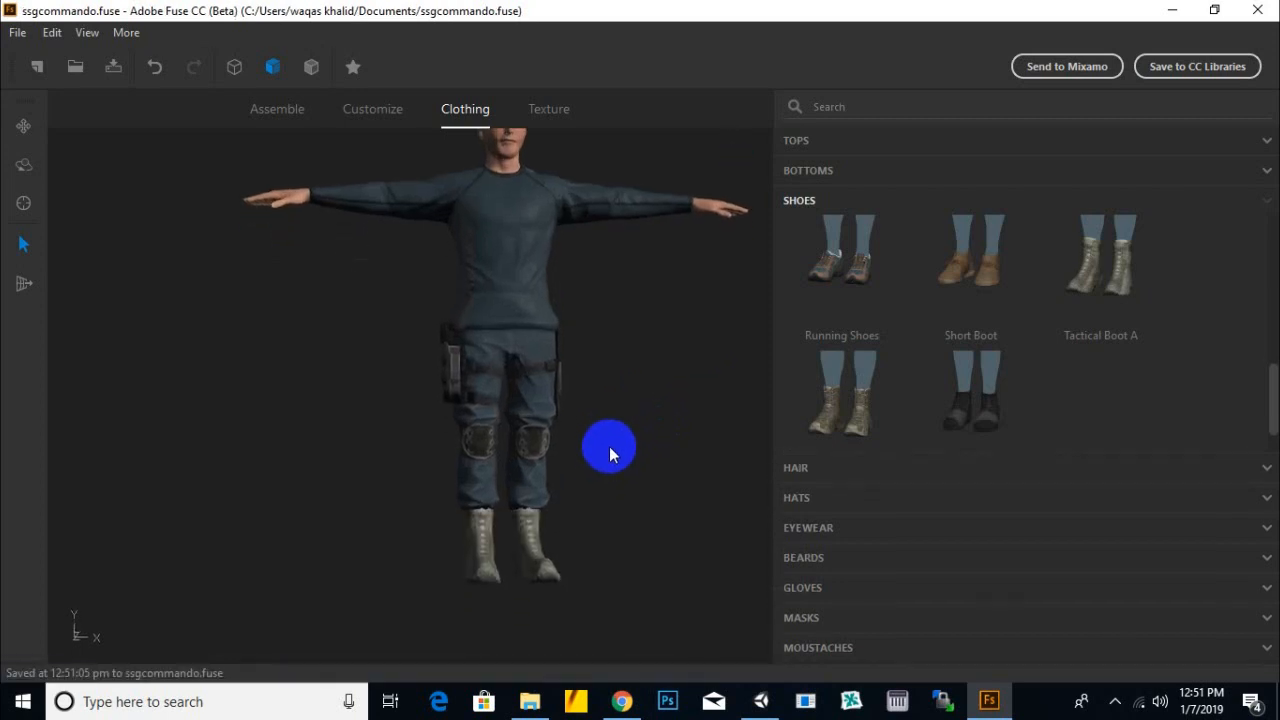
{"action": "middle_click_drag", "start_coordinate": [590, 528], "coordinate": [565, 557]}
{"action": "middle_click_drag", "start_coordinate": [599, 411], "coordinate": [600, 436]}
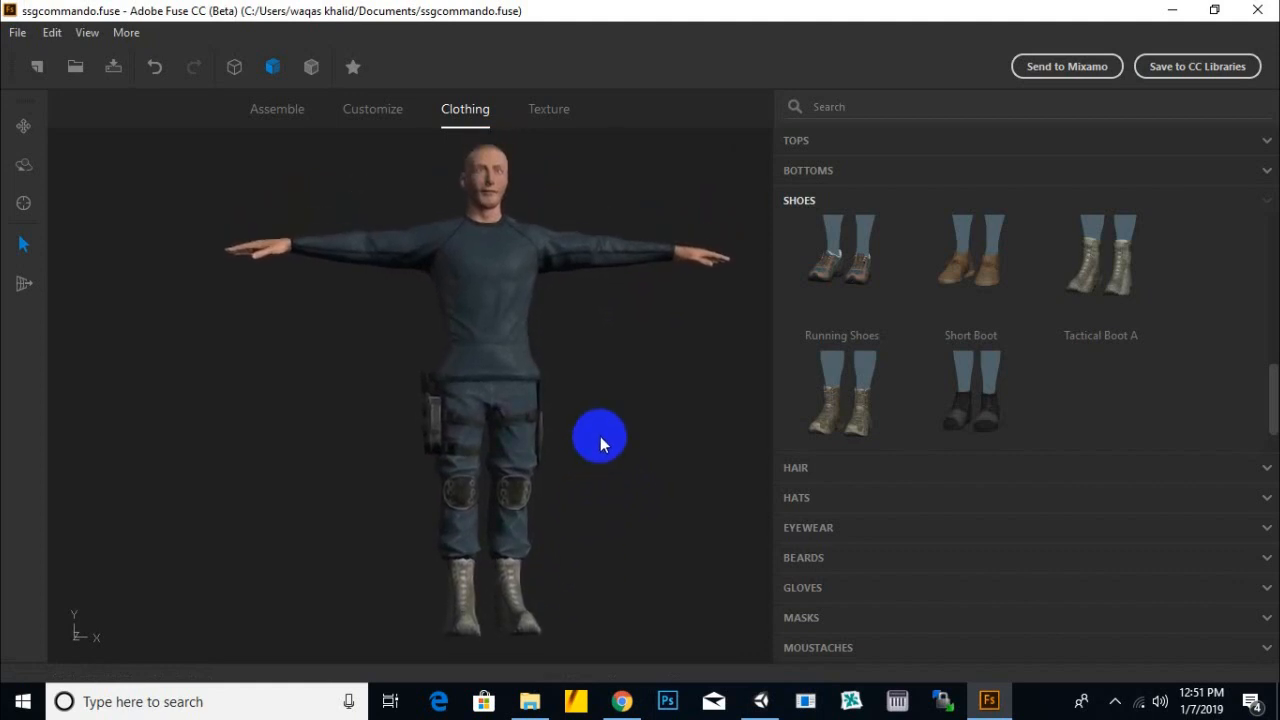
- Give the character a short dark men's hairstyle from the hair collection
{"action": "left_click", "coordinate": [797, 468]}
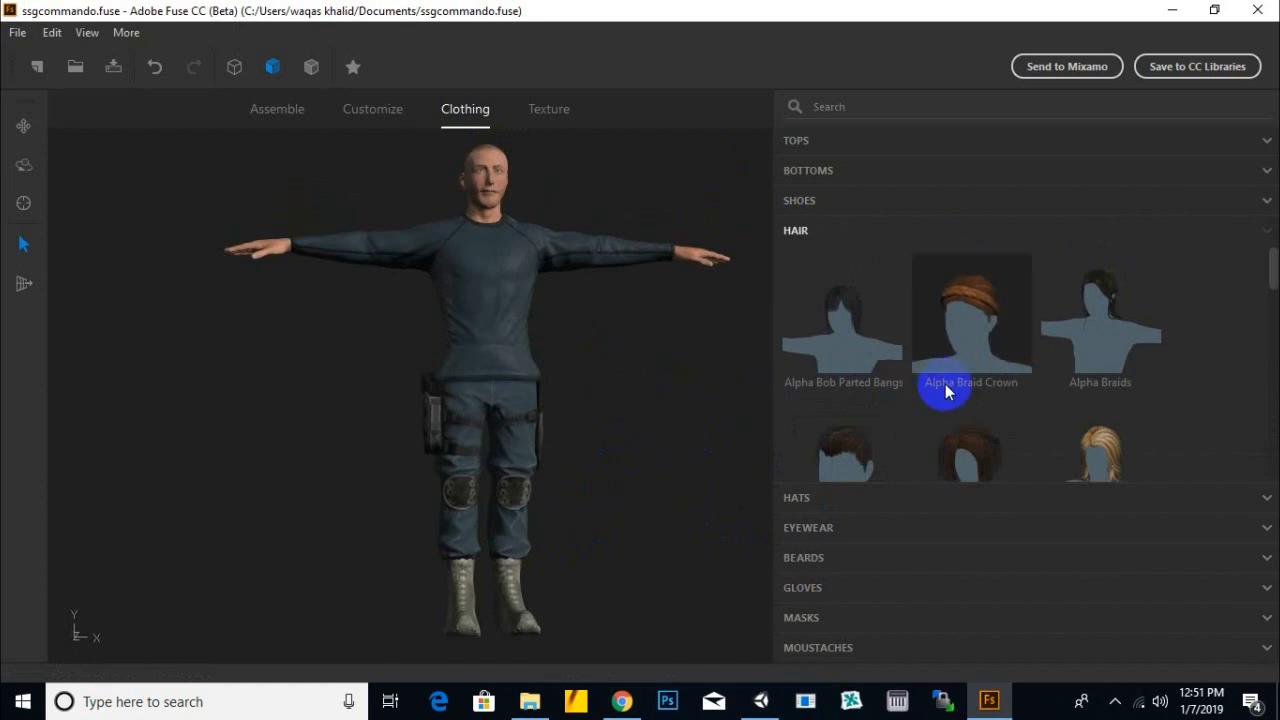
{"action": "scroll", "coordinate": [960, 362], "scroll_direction": "down", "scroll_amount": 5}
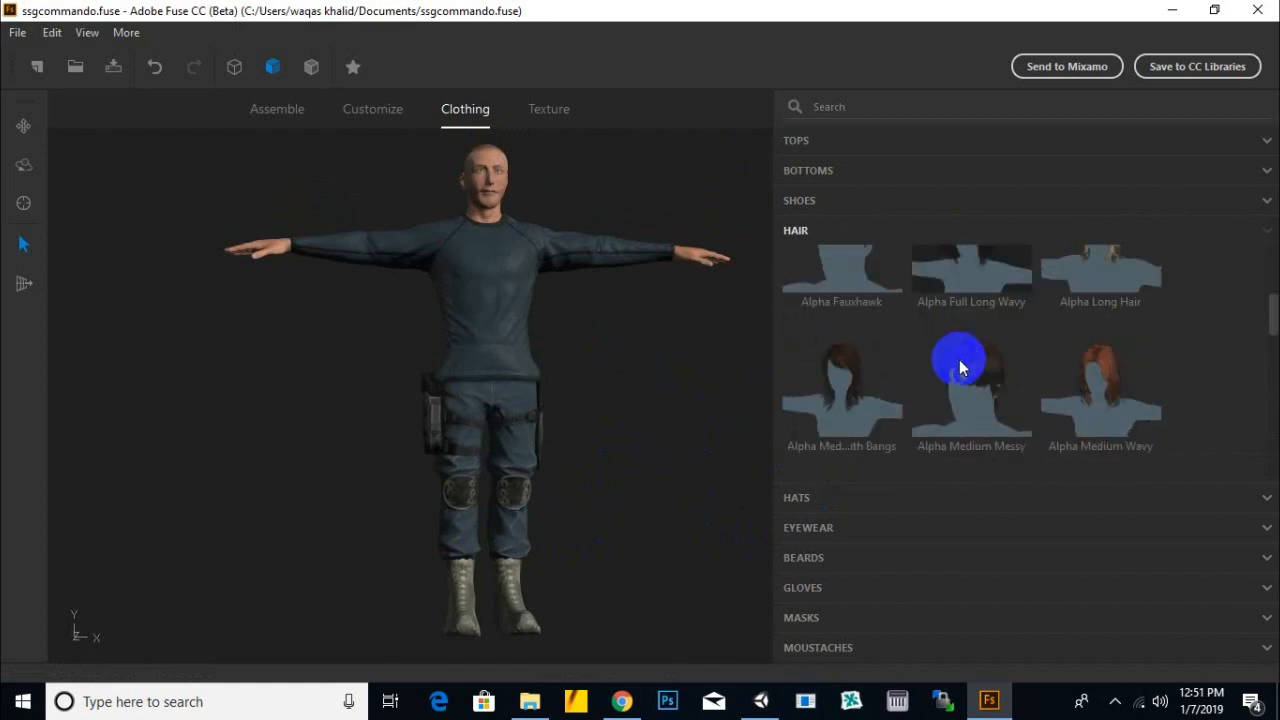
{"action": "scroll", "coordinate": [960, 364], "scroll_direction": "down", "scroll_amount": 5}
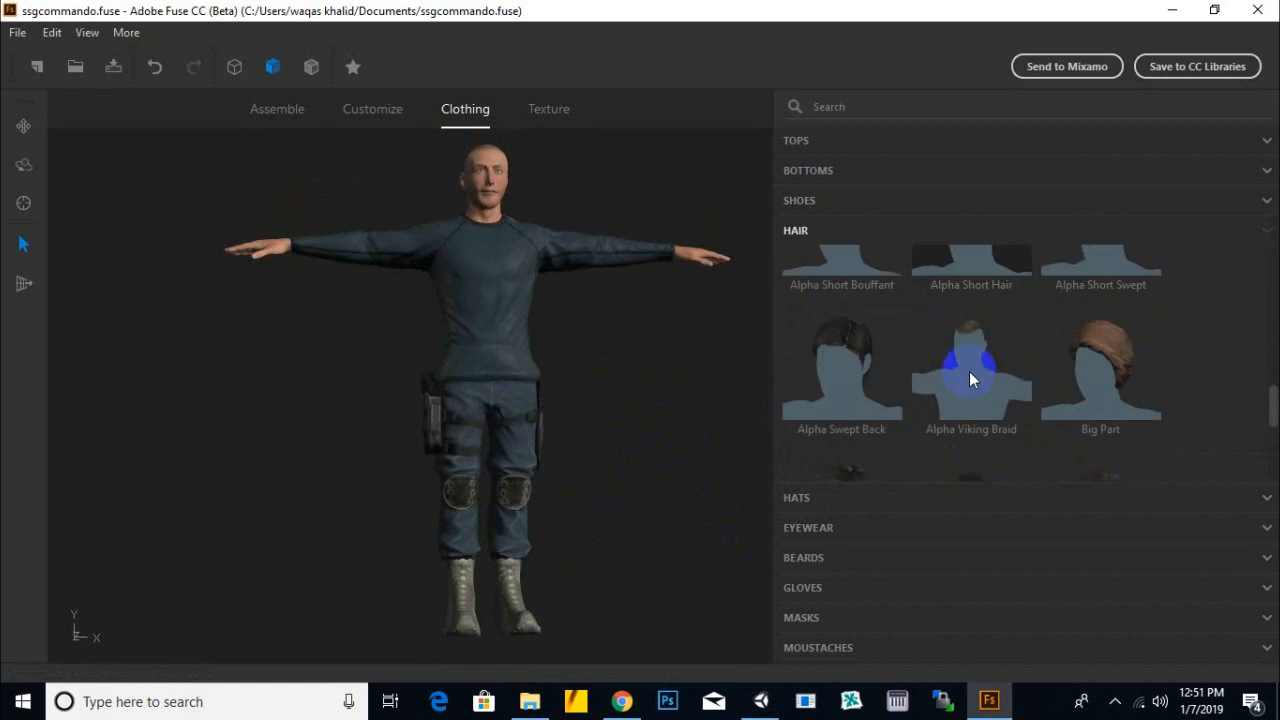
{"action": "scroll", "coordinate": [969, 377], "scroll_direction": "down", "scroll_amount": 2}
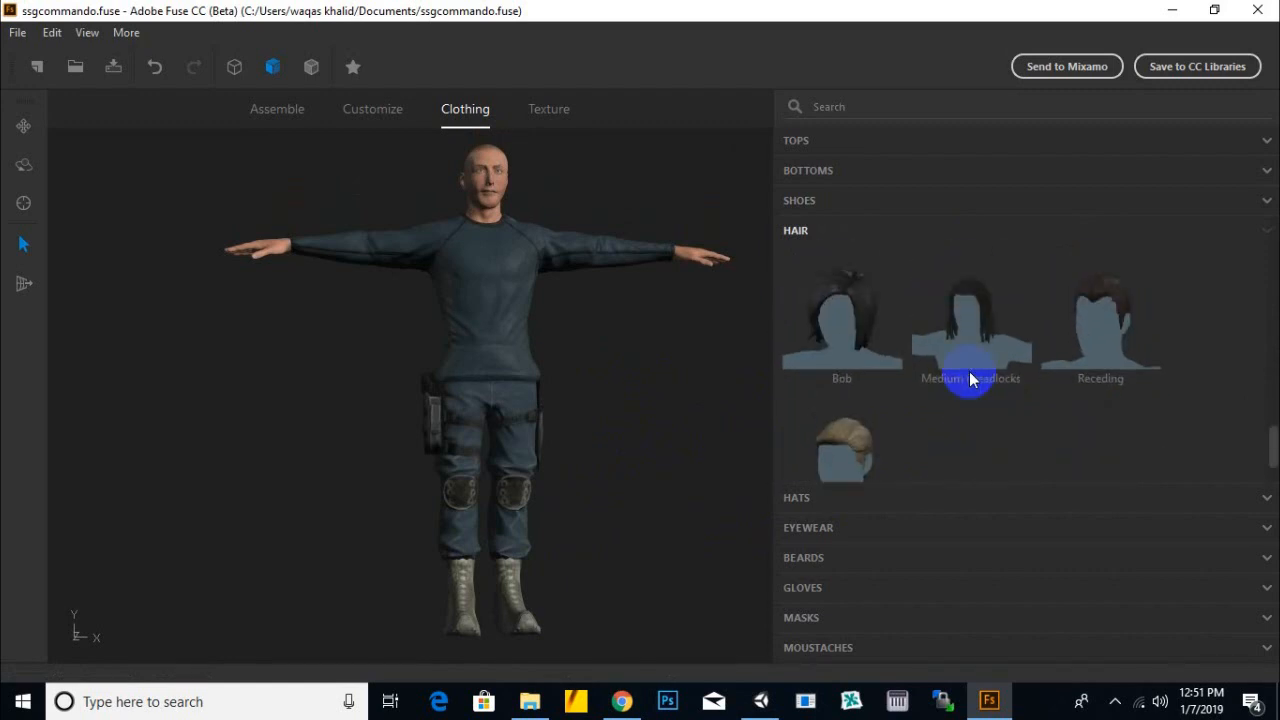
{"action": "scroll", "coordinate": [969, 377], "scroll_direction": "up", "scroll_amount": 10}
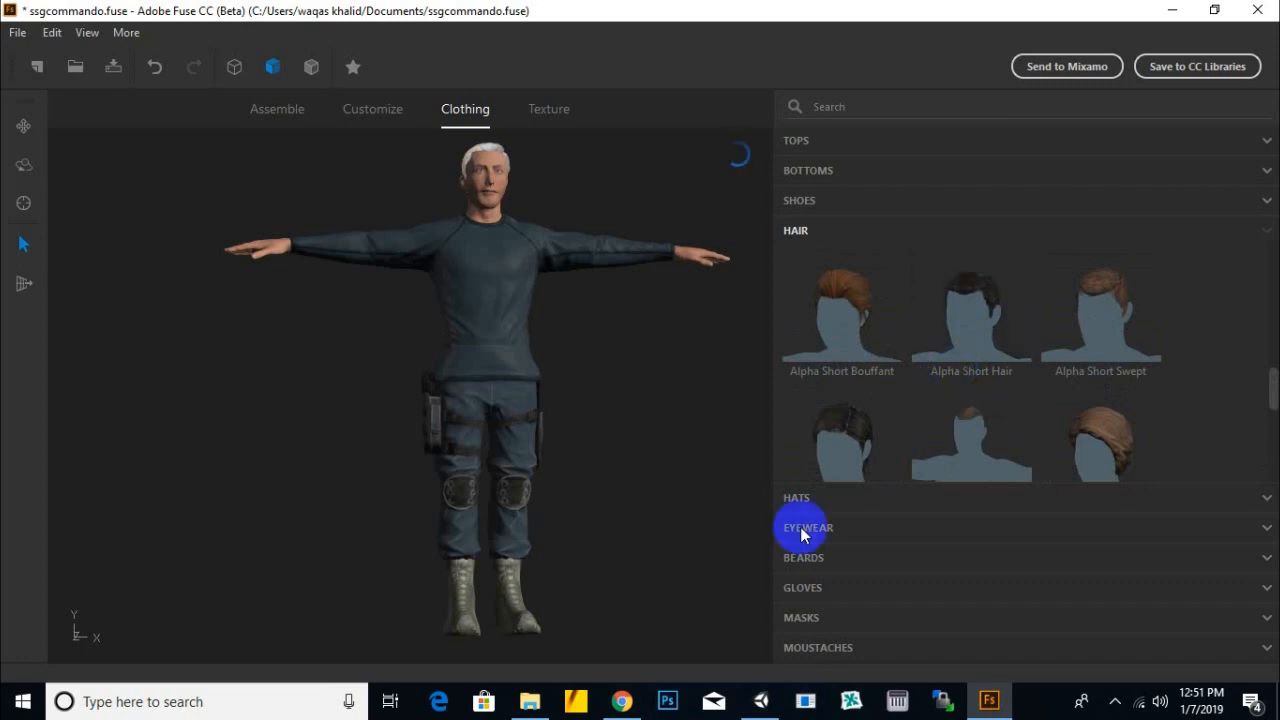
- Try the Ops Core Helmet A on the character and inspect its fit around the head
{"action": "left_click", "coordinate": [808, 502]}
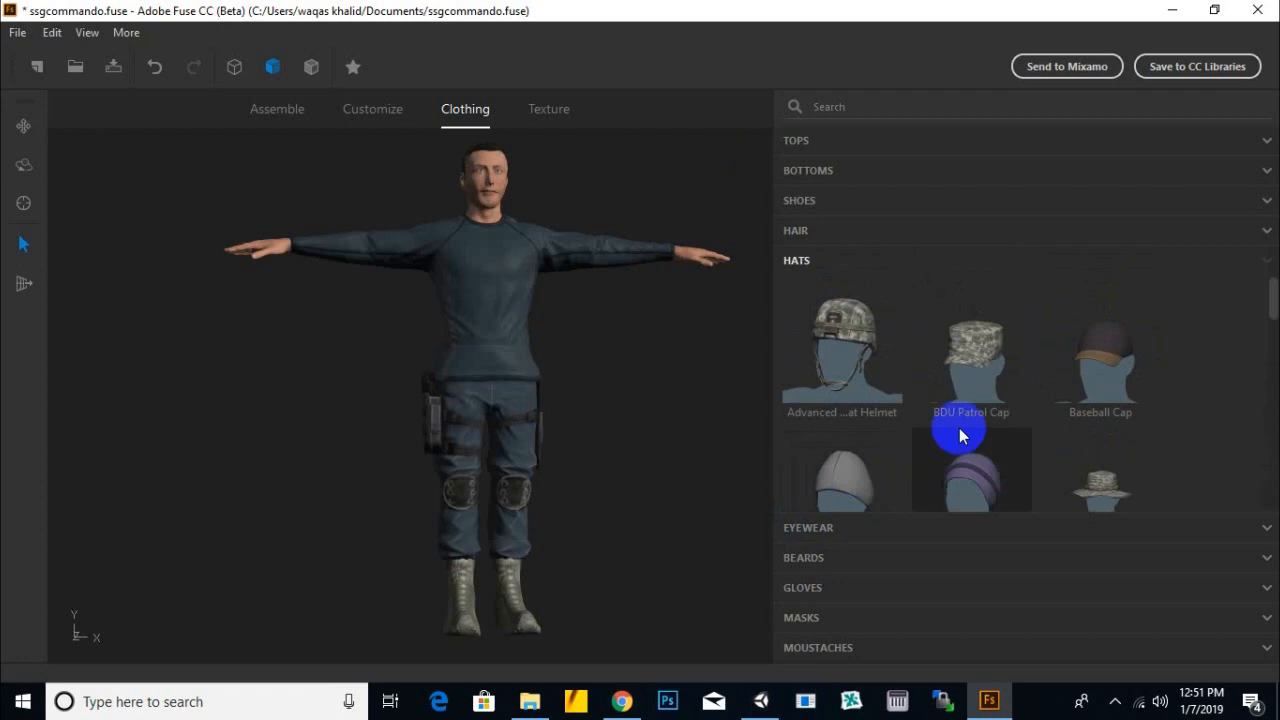
{"action": "scroll", "coordinate": [1060, 360], "scroll_direction": "down", "scroll_amount": 2}
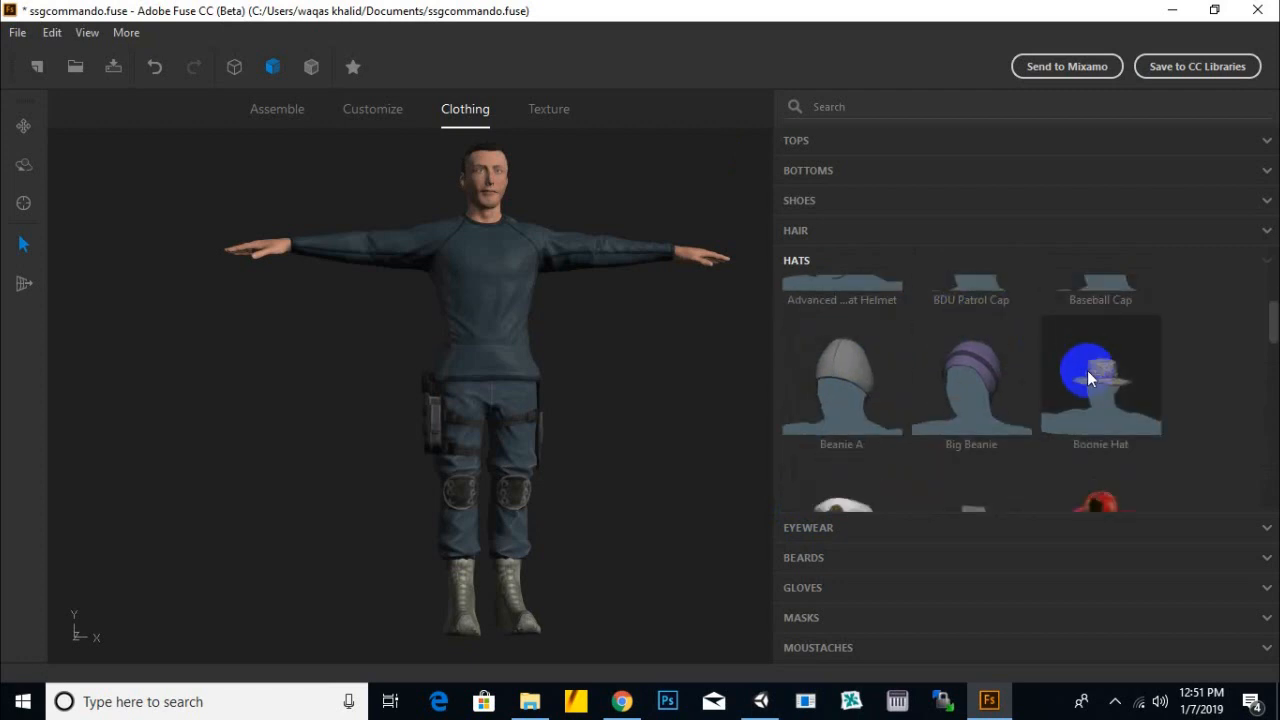
{"action": "scroll", "coordinate": [884, 392], "scroll_direction": "up", "scroll_amount": 2}
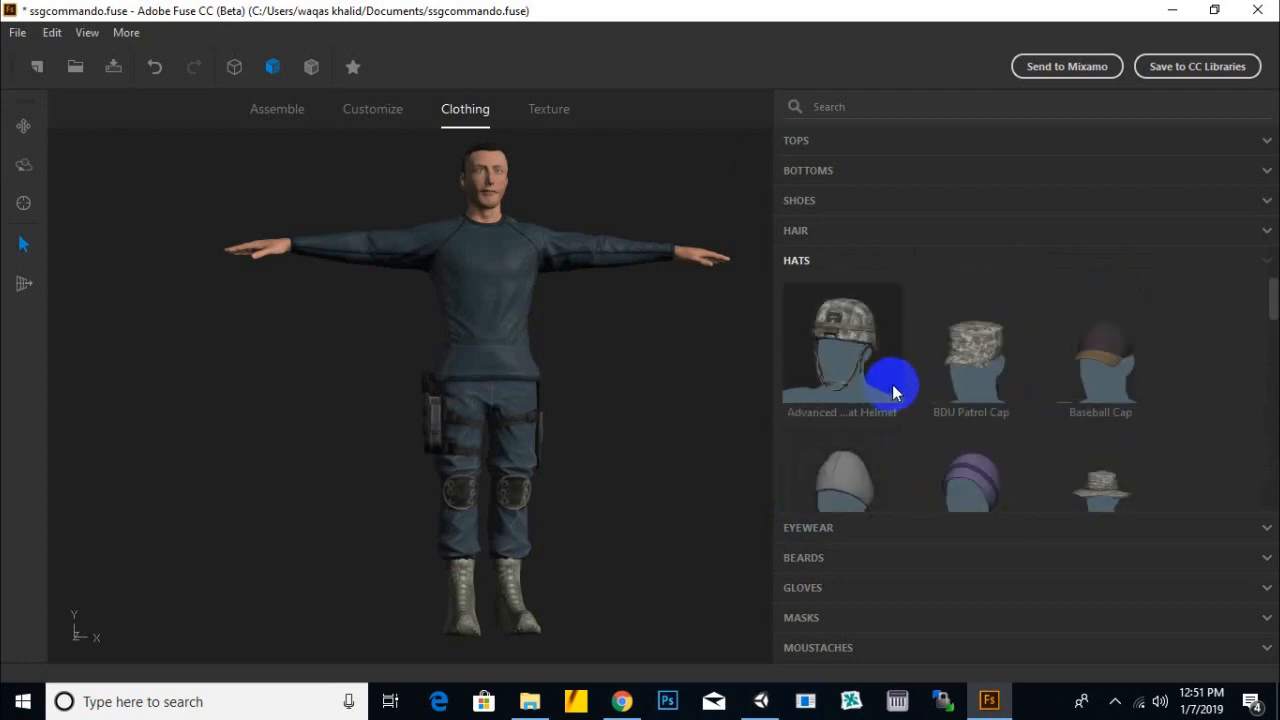
{"action": "scroll", "coordinate": [1106, 375], "scroll_direction": "down", "scroll_amount": 1}
{"action": "scroll", "coordinate": [1106, 371], "scroll_direction": "down", "scroll_amount": 1}
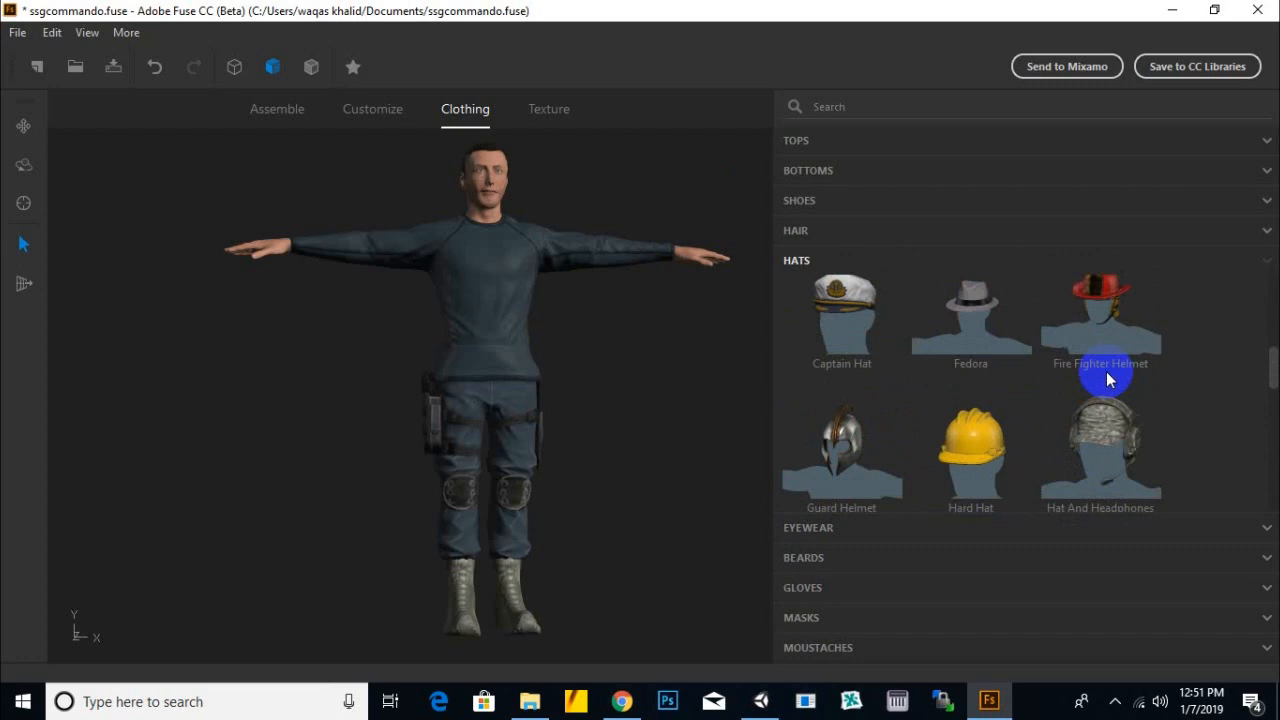
{"action": "scroll", "coordinate": [1106, 371], "scroll_direction": "down", "scroll_amount": 1}
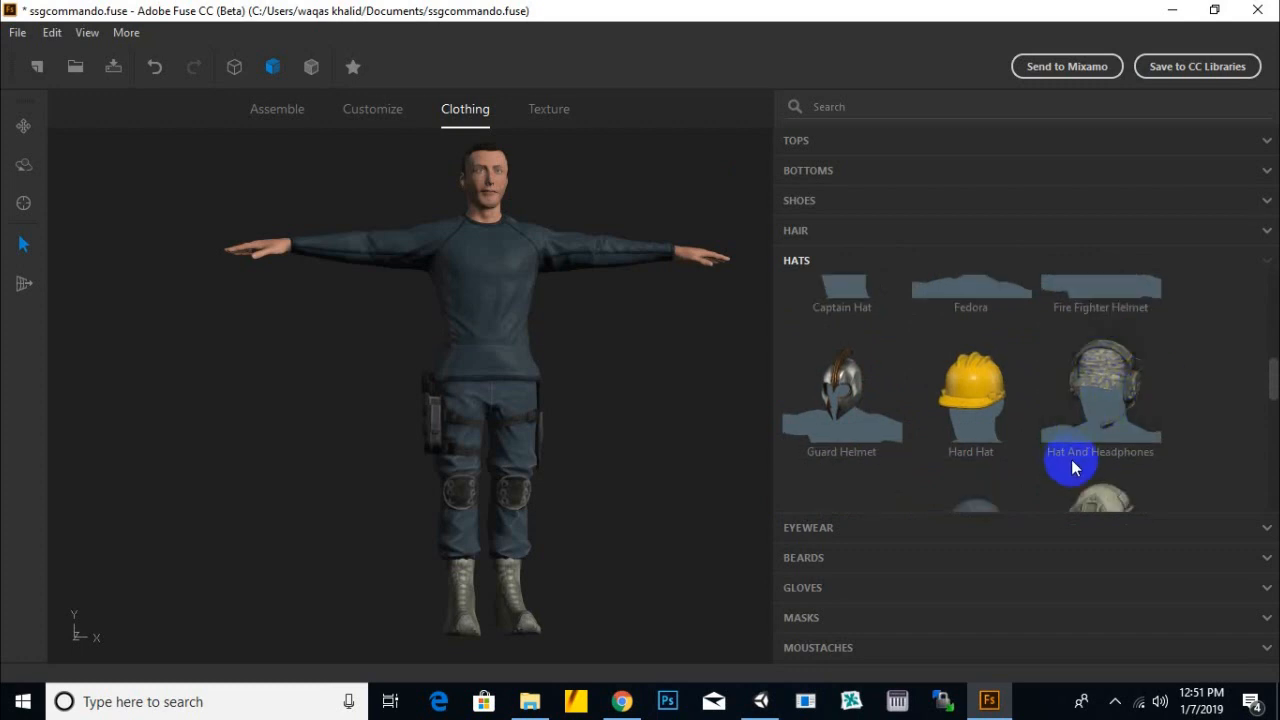
{"action": "scroll", "coordinate": [1116, 395], "scroll_direction": "down", "scroll_amount": 1}
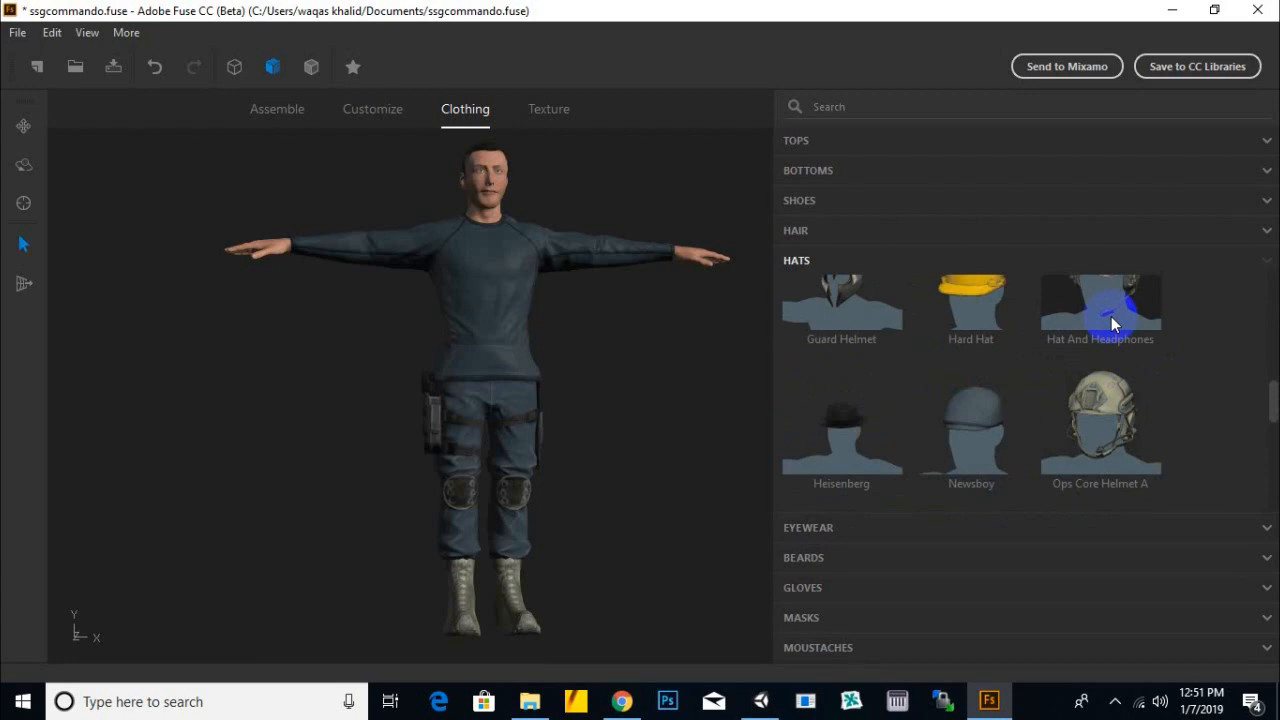
{"action": "left_click", "coordinate": [1141, 436]}
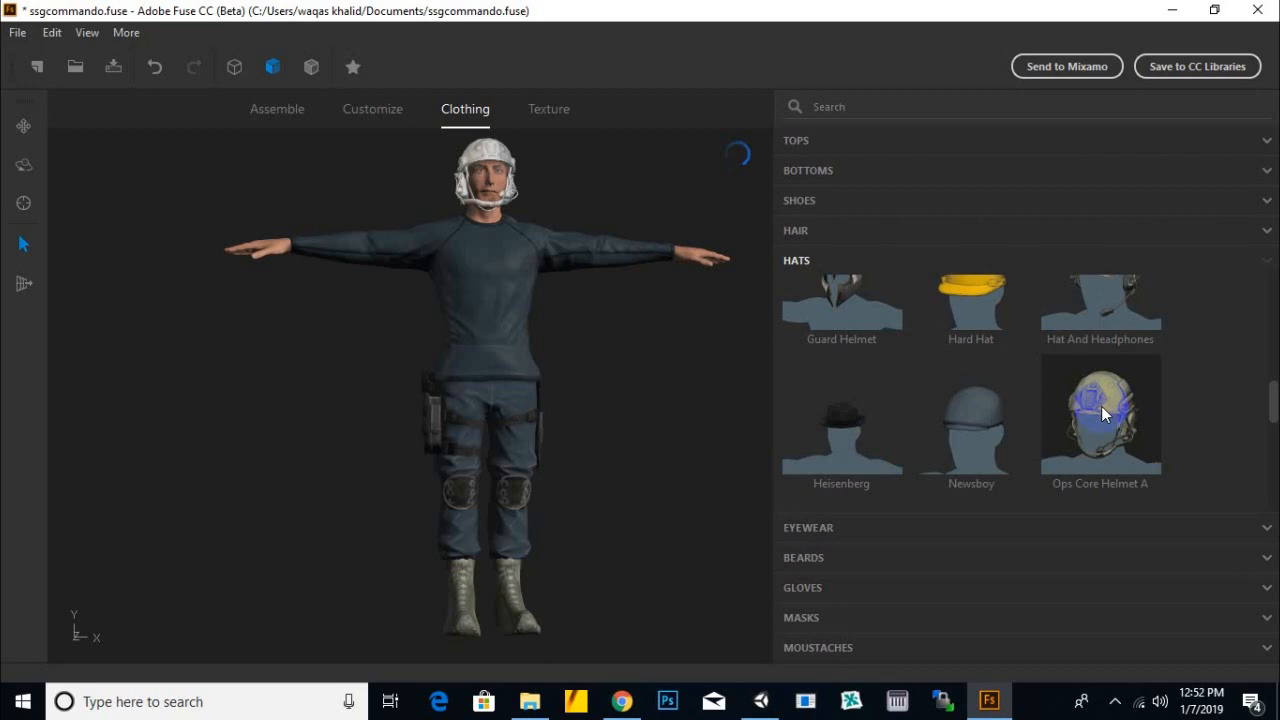
{"action": "left_click_drag", "start_coordinate": [1101, 413], "coordinate": [529, 205]}
{"action": "left_click_drag", "start_coordinate": [557, 195], "coordinate": [561, 189]}
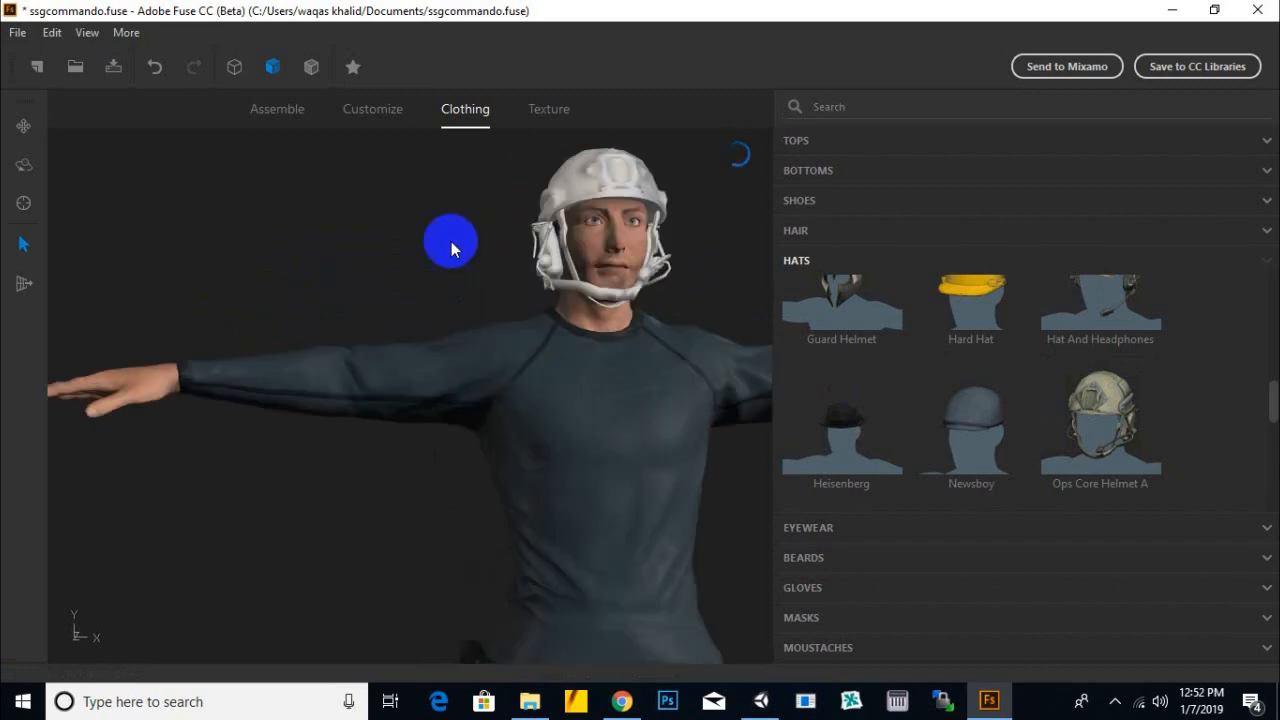
{"action": "left_click_drag", "start_coordinate": [455, 237], "coordinate": [406, 278]}
{"action": "left_click_drag", "start_coordinate": [516, 241], "coordinate": [737, 337]}
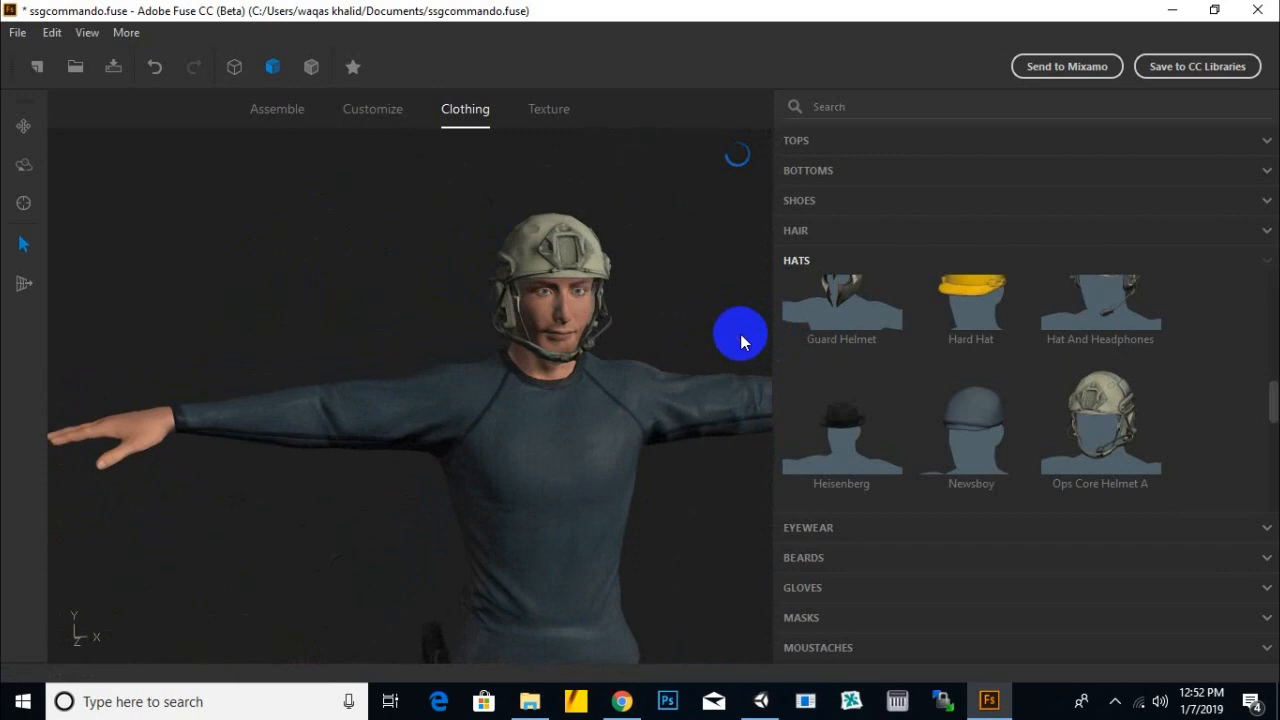
- Put the Hat And Headphones headwear on the character in place of the helmet
{"action": "left_click", "coordinate": [1107, 322]}
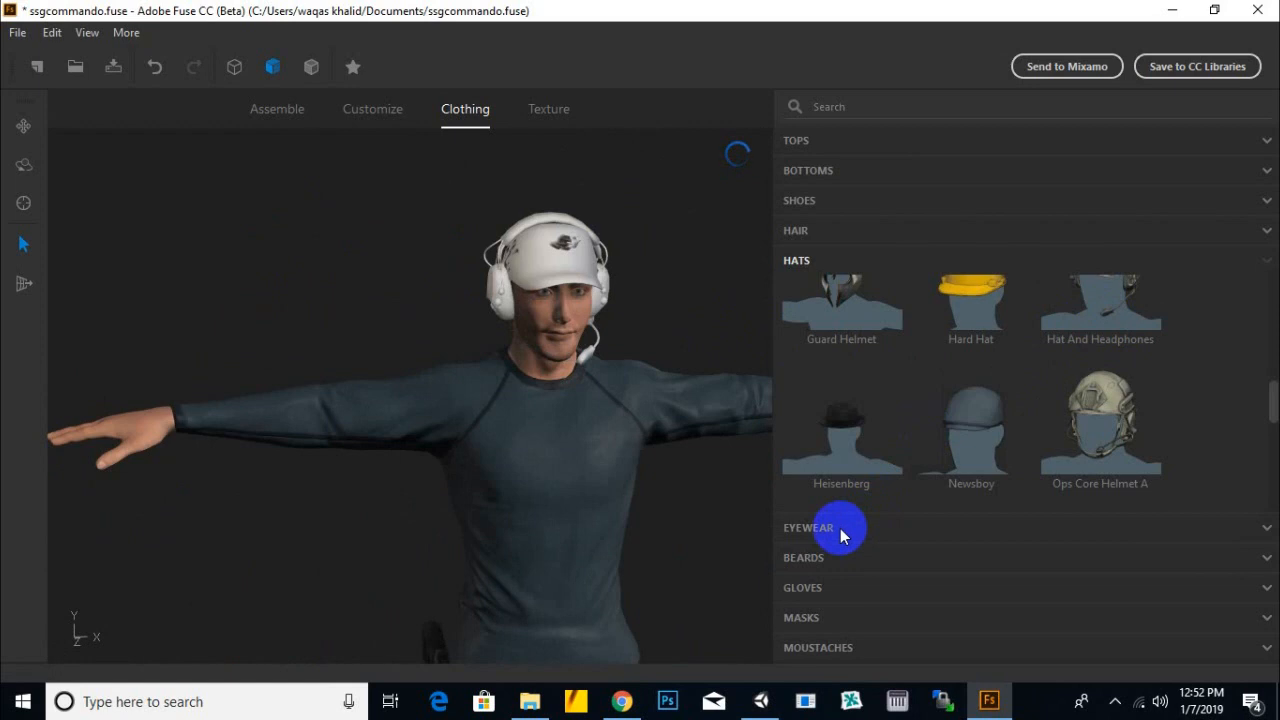
{"action": "middle_click_drag", "start_coordinate": [656, 314], "coordinate": [653, 289]}
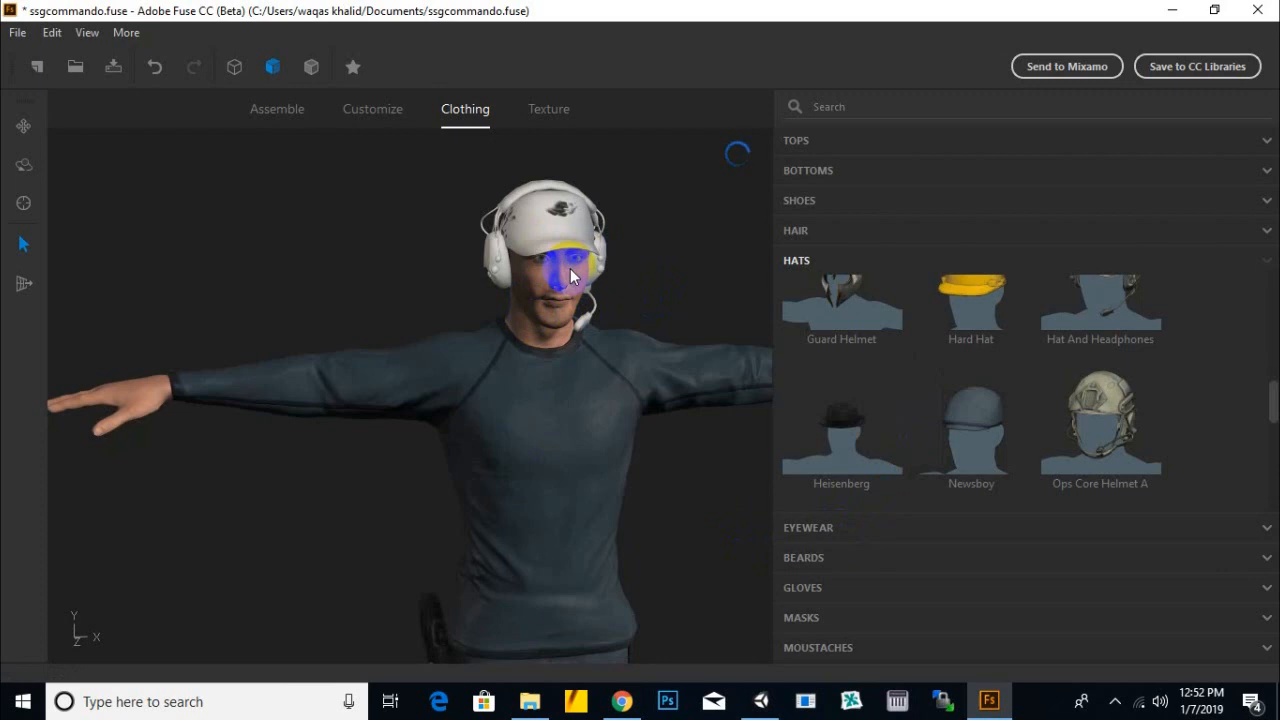
{"action": "middle_click_drag", "start_coordinate": [709, 366], "coordinate": [683, 276]}
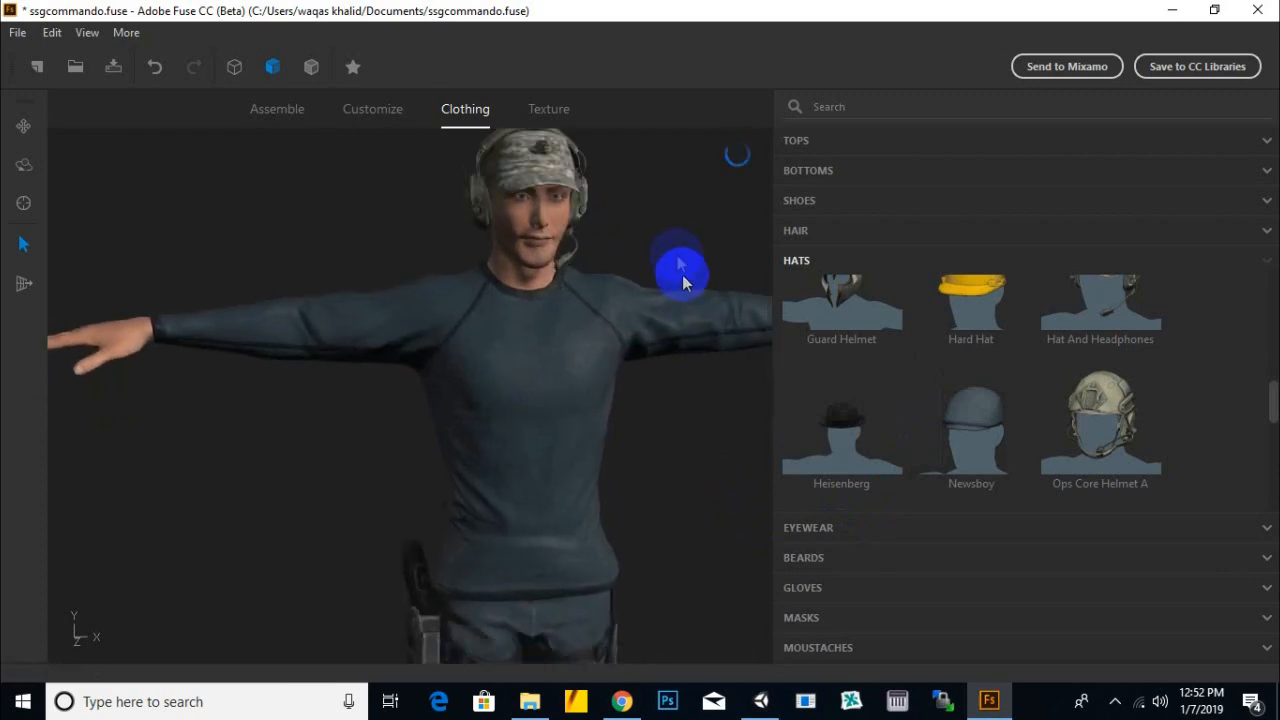
- Add a dark goatee-style beard to the character's chin
{"action": "left_click", "coordinate": [805, 558]}
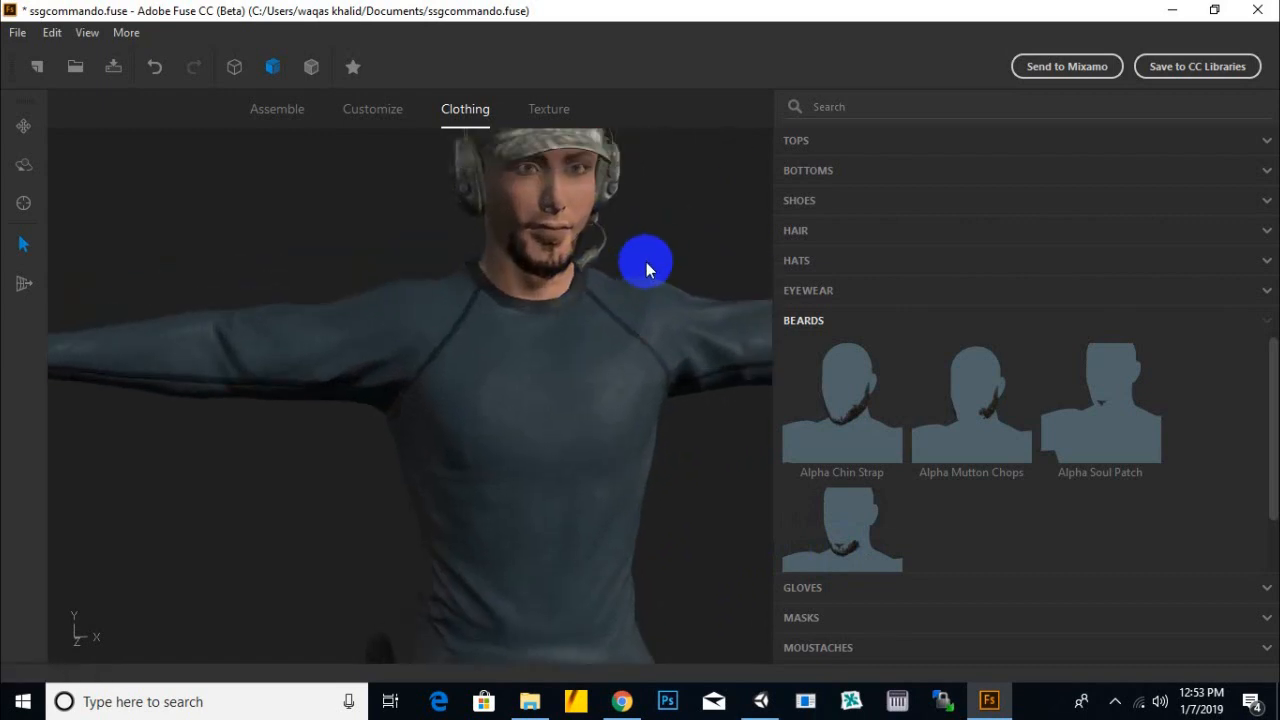
{"action": "scroll", "coordinate": [646, 264], "scroll_direction": "down", "scroll_amount": 1}
{"action": "scroll", "coordinate": [752, 515], "scroll_direction": "down", "scroll_amount": 3}
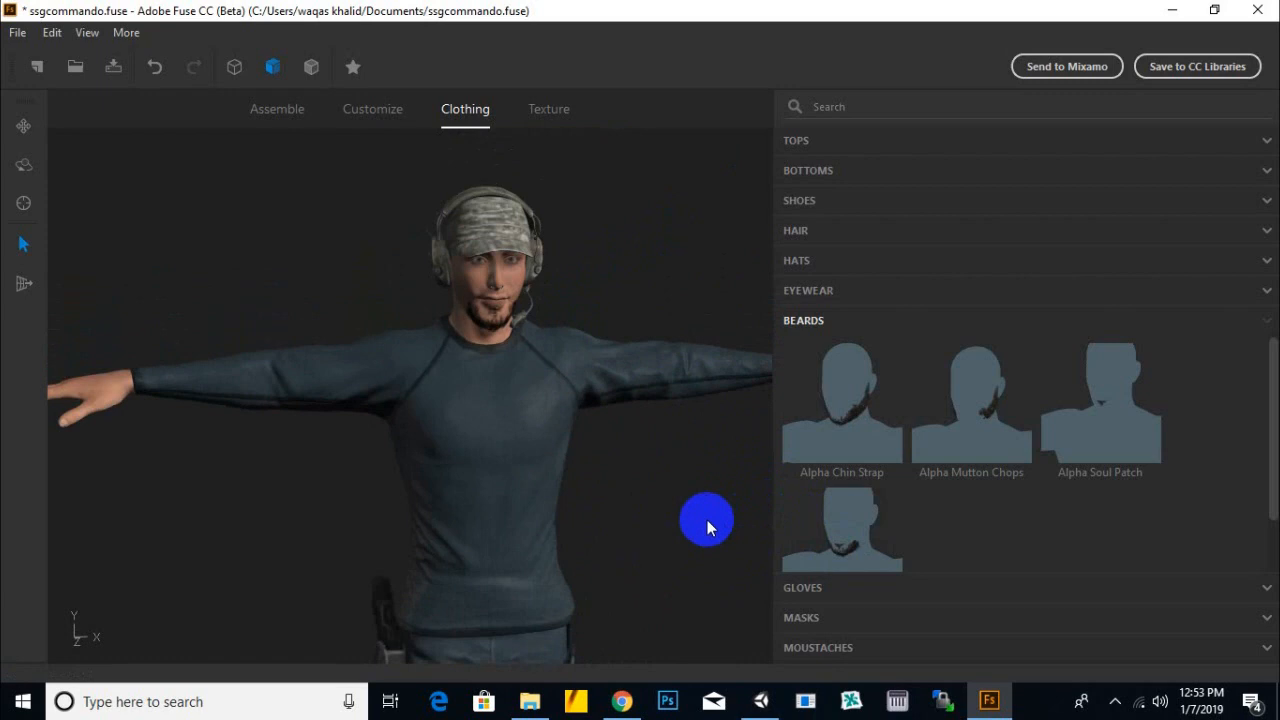
- Fit the character's hands with the Combat Gloves
{"action": "middle_click_drag", "start_coordinate": [707, 520], "coordinate": [717, 457]}
{"action": "left_click", "coordinate": [797, 588]}
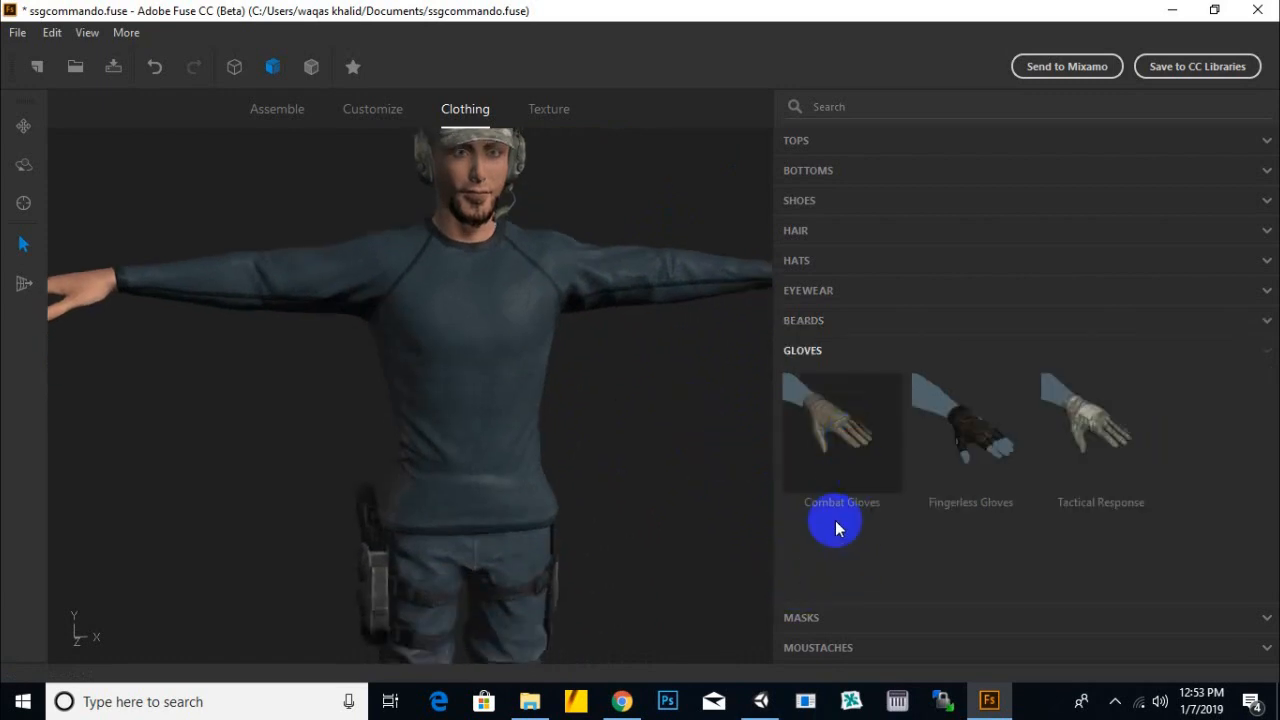
{"action": "left_click", "coordinate": [847, 517]}
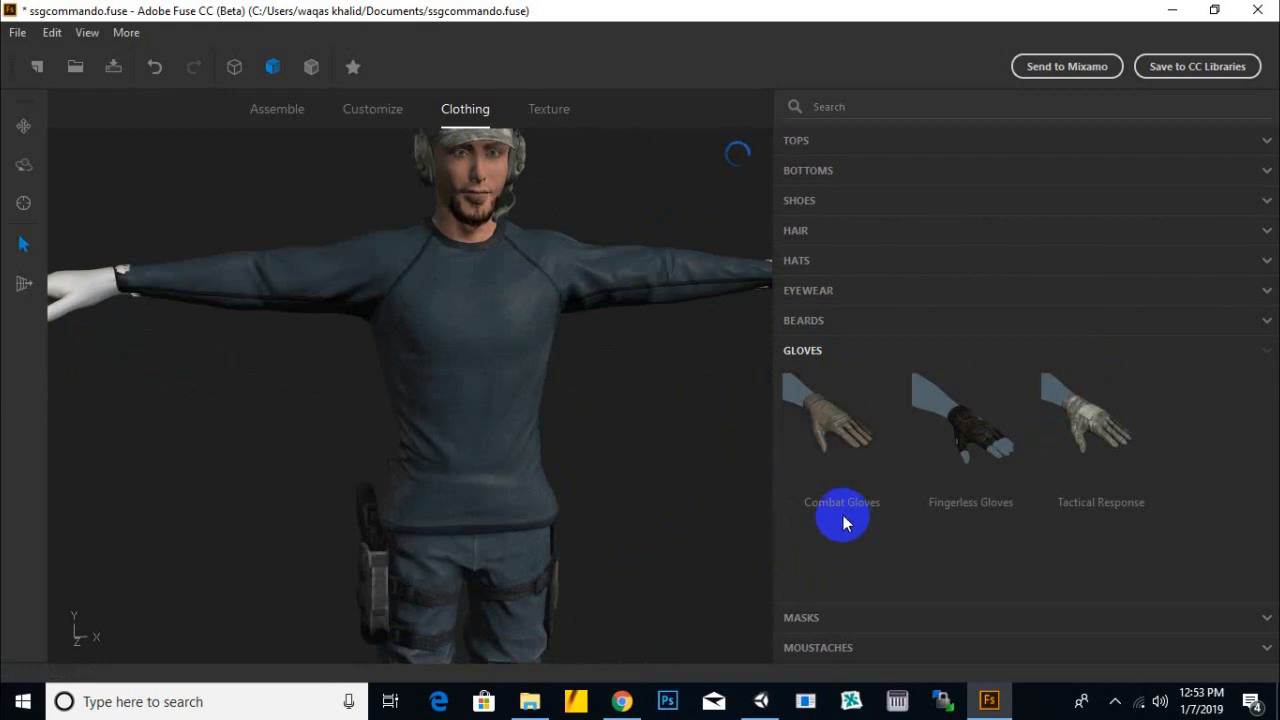
- Look through the mask and moustache collections and examine the character's face, headwear and gloves
{"action": "left_click", "coordinate": [806, 618]}
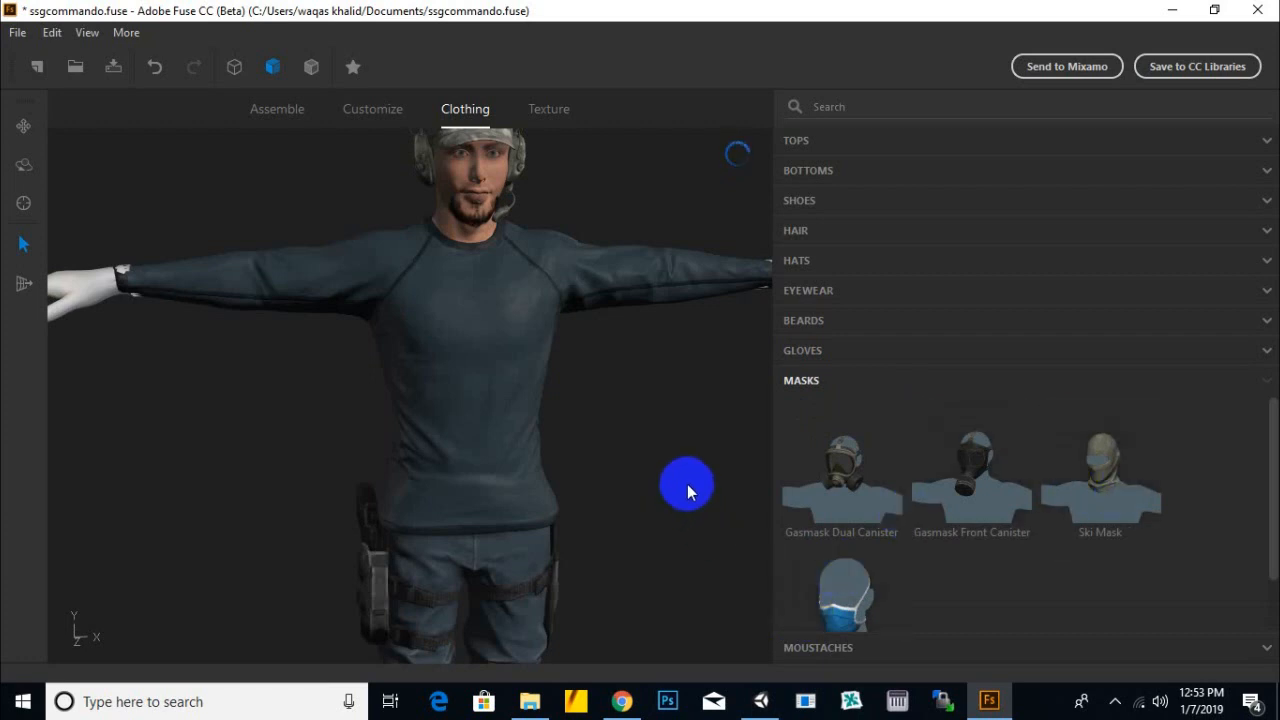
{"action": "scroll", "coordinate": [687, 485], "scroll_direction": "down", "scroll_amount": 2}
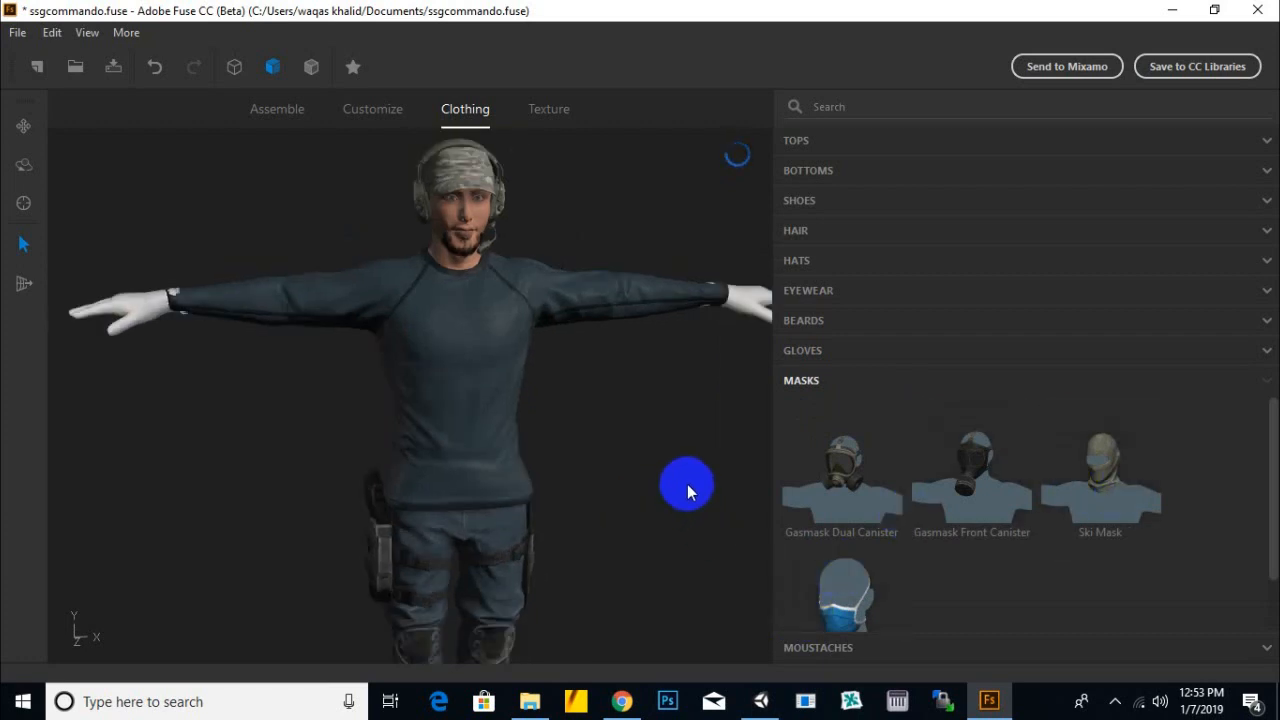
{"action": "left_click", "coordinate": [814, 652]}
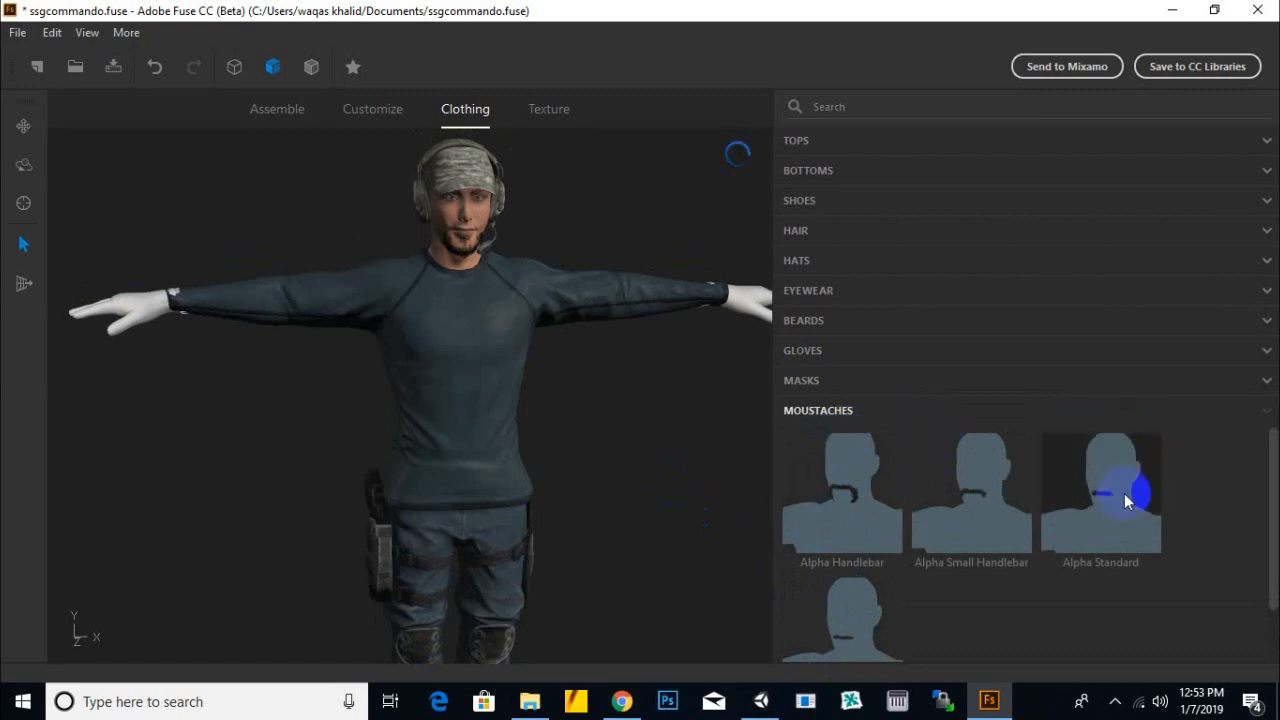
{"action": "scroll", "coordinate": [470, 205], "scroll_direction": "up", "scroll_amount": 2}
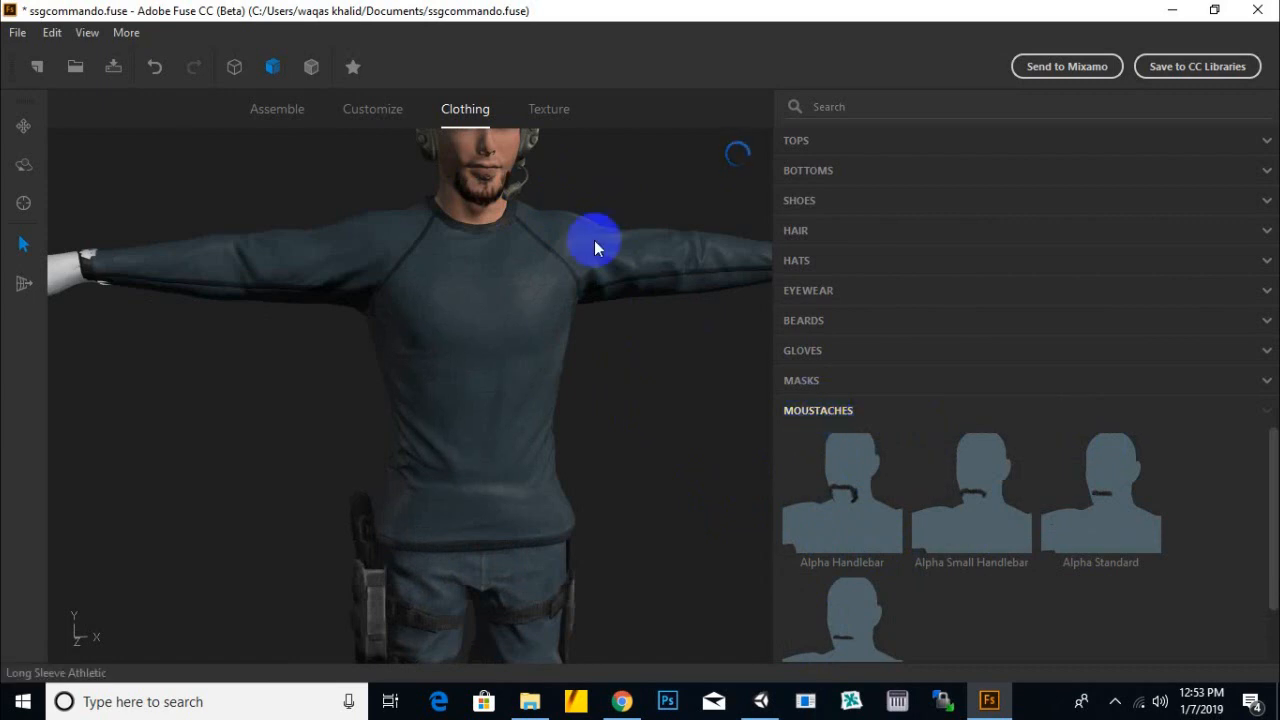
{"action": "scroll", "coordinate": [625, 180], "scroll_direction": "up", "scroll_amount": 1}
{"action": "scroll", "coordinate": [625, 182], "scroll_direction": "down", "scroll_amount": 3}
{"action": "middle_click_drag", "start_coordinate": [616, 190], "coordinate": [691, 266]}
{"action": "scroll", "coordinate": [520, 293], "scroll_direction": "up", "scroll_amount": 2}
{"action": "scroll", "coordinate": [556, 283], "scroll_direction": "up", "scroll_amount": 2}
{"action": "scroll", "coordinate": [618, 274], "scroll_direction": "up", "scroll_amount": 1}
{"action": "scroll", "coordinate": [619, 271], "scroll_direction": "down", "scroll_amount": 2}
- Save the accessorized character to the existing ssgcommando file and look over the remaining moustache styles
{"action": "key", "text": "ctrl+s"}
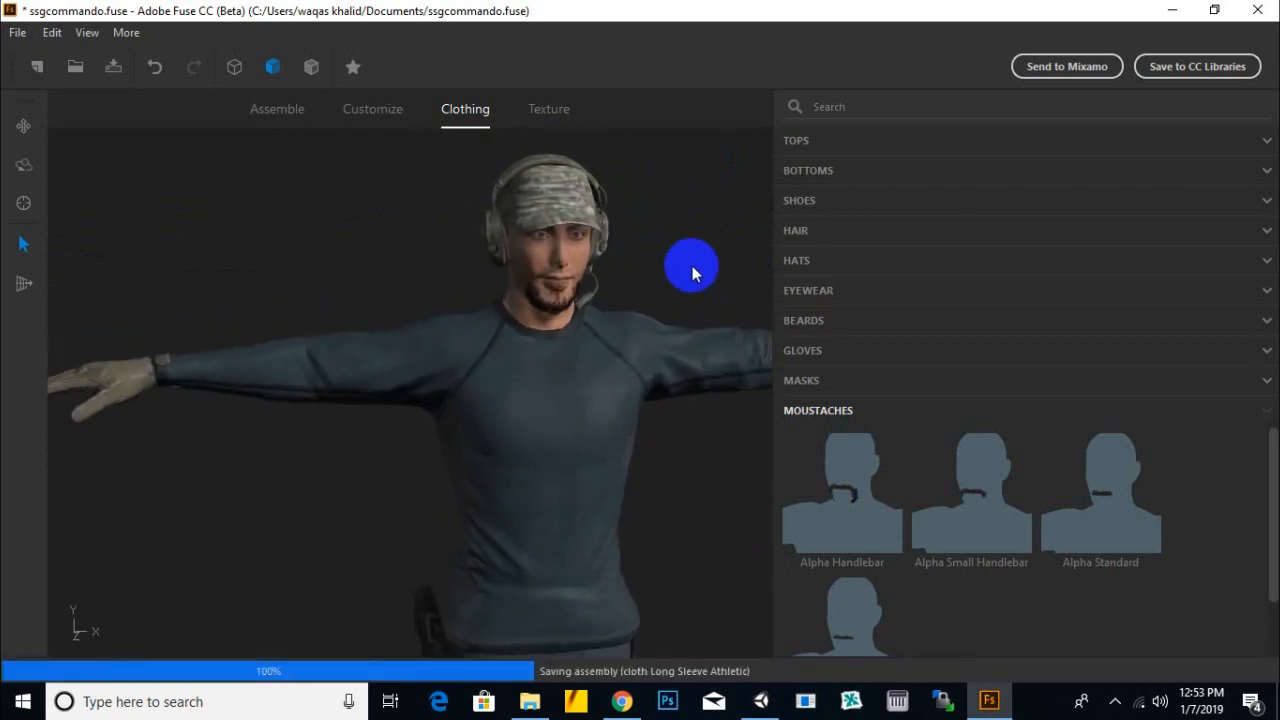
{"action": "scroll", "coordinate": [691, 262], "scroll_direction": "down", "scroll_amount": 2}
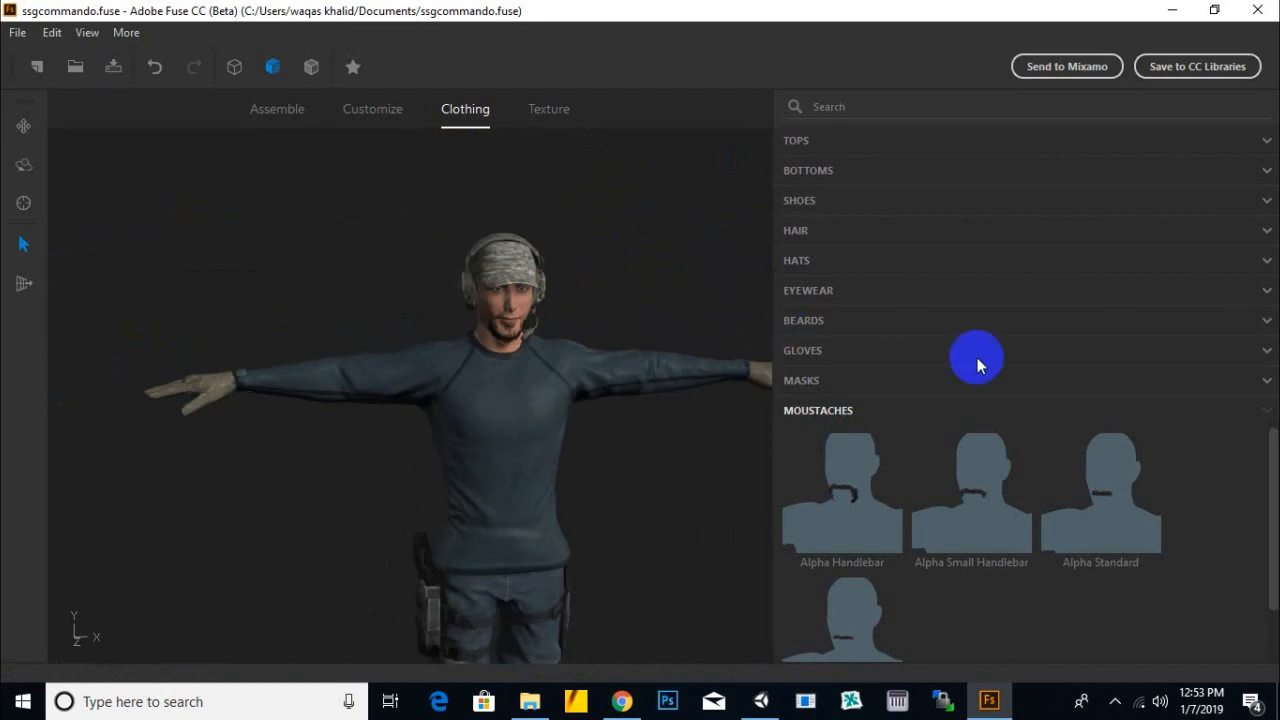
{"action": "scroll", "coordinate": [1005, 470], "scroll_direction": "down", "scroll_amount": 1}
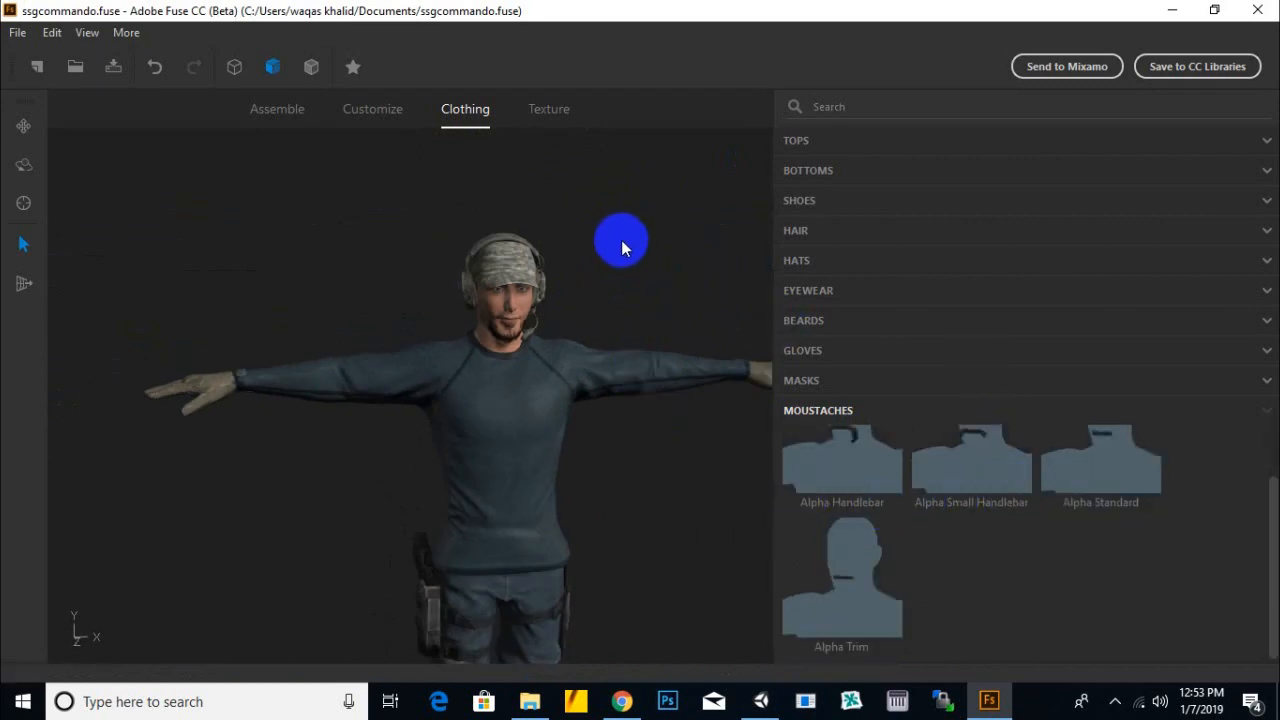
- Switch to the texture stage, select the character's body and expand its skin parameters
{"action": "left_click", "coordinate": [552, 112]}
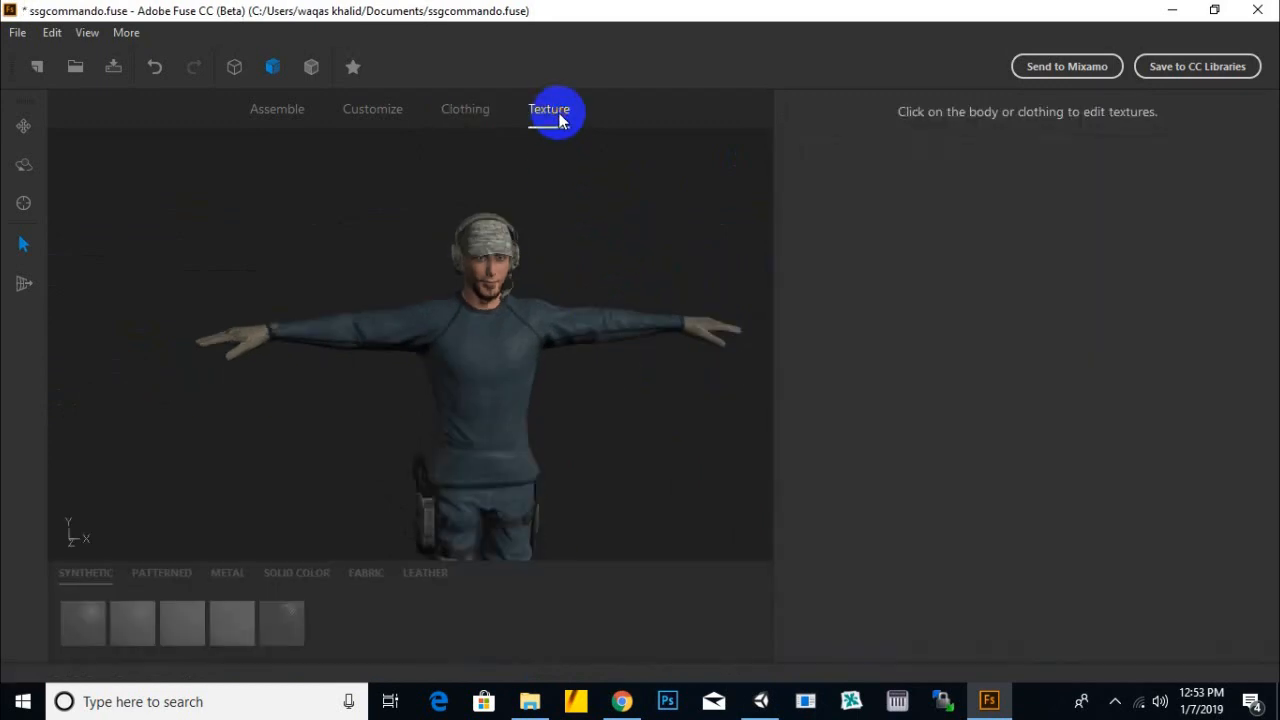
{"action": "scroll", "coordinate": [607, 207], "scroll_direction": "down", "scroll_amount": 2}
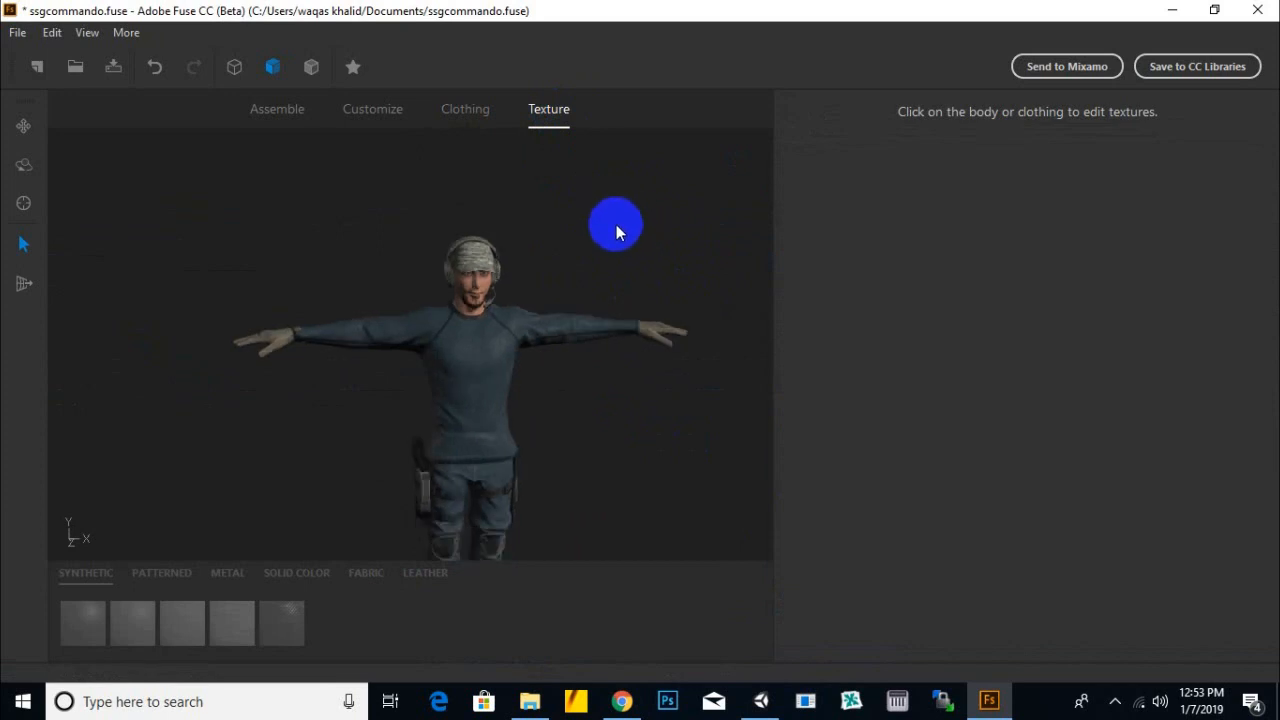
{"action": "middle_click_drag", "start_coordinate": [615, 225], "coordinate": [639, 168]}
{"action": "left_click_drag", "start_coordinate": [657, 389], "coordinate": [594, 383]}
{"action": "middle_click_drag", "start_coordinate": [594, 383], "coordinate": [632, 384]}
{"action": "scroll", "coordinate": [580, 228], "scroll_direction": "up", "scroll_amount": 3}
{"action": "middle_click_drag", "start_coordinate": [507, 164], "coordinate": [458, 245]}
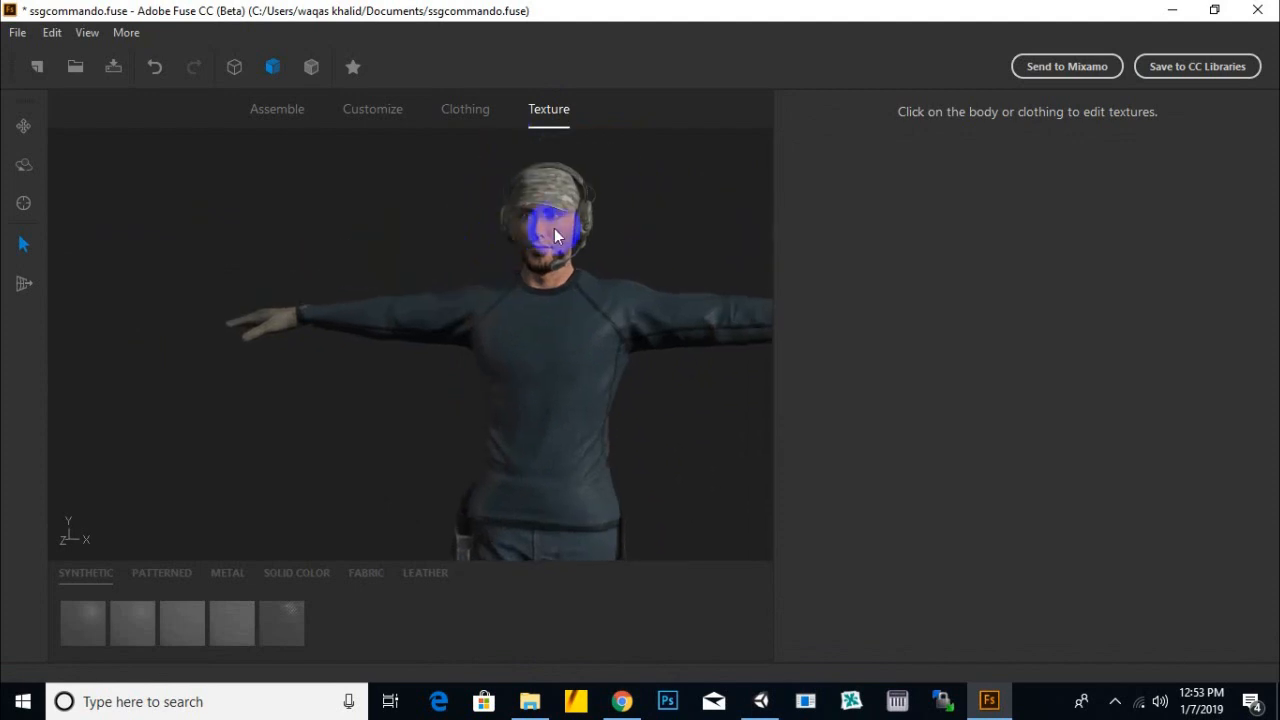
{"action": "left_click", "coordinate": [555, 228]}
{"action": "left_click", "coordinate": [812, 276]}
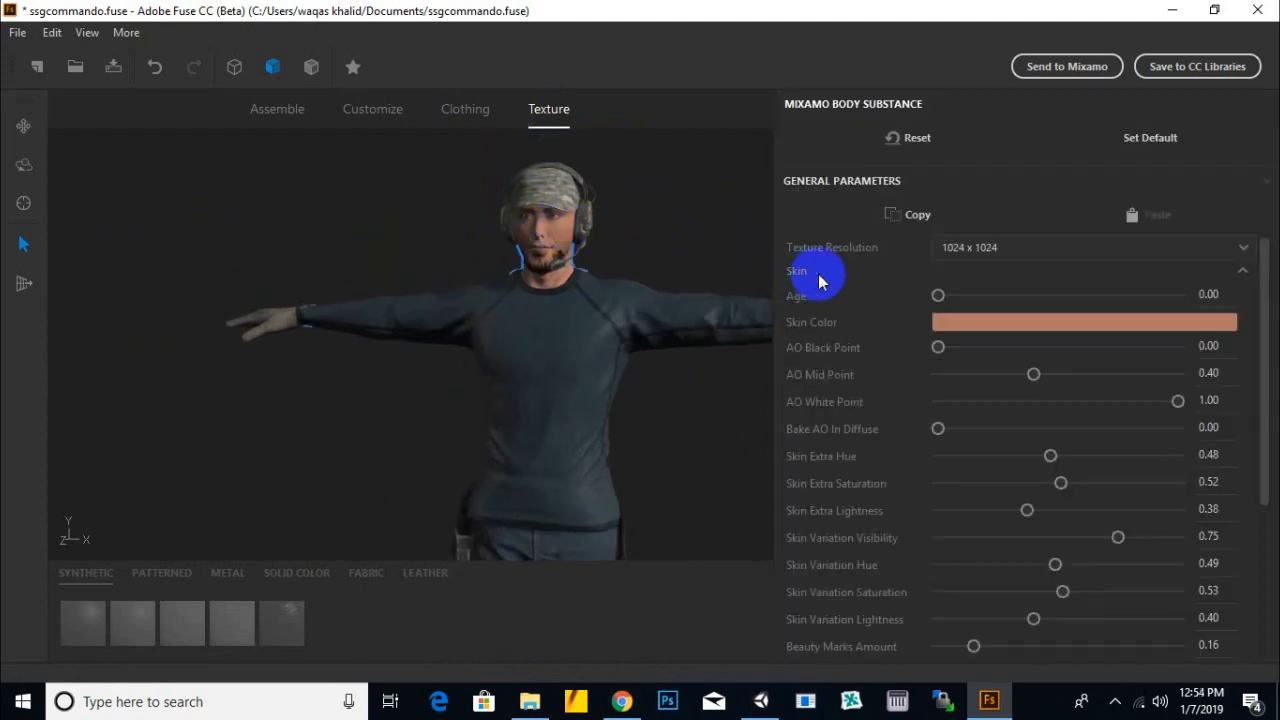
- Set the body's Skin Color to a darker brown with RGB 149, 106, 83
{"action": "scroll", "coordinate": [629, 256], "scroll_direction": "up", "scroll_amount": 5}
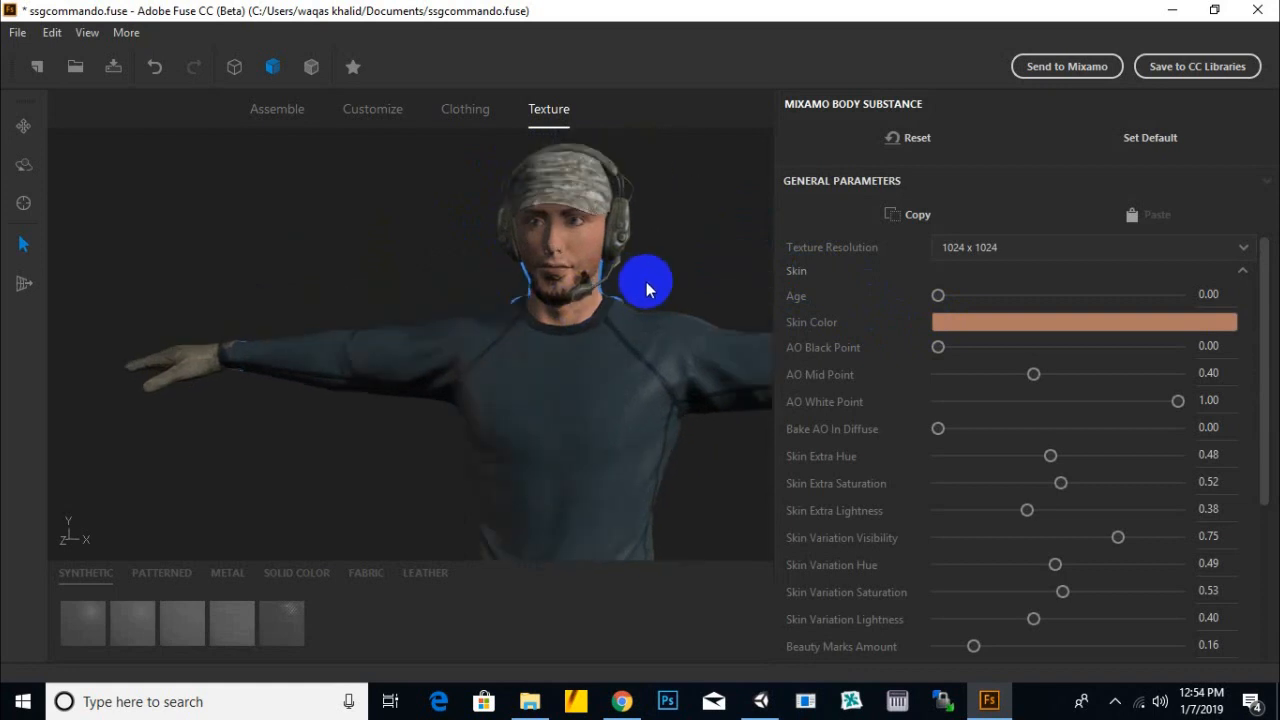
{"action": "left_click", "coordinate": [945, 322]}
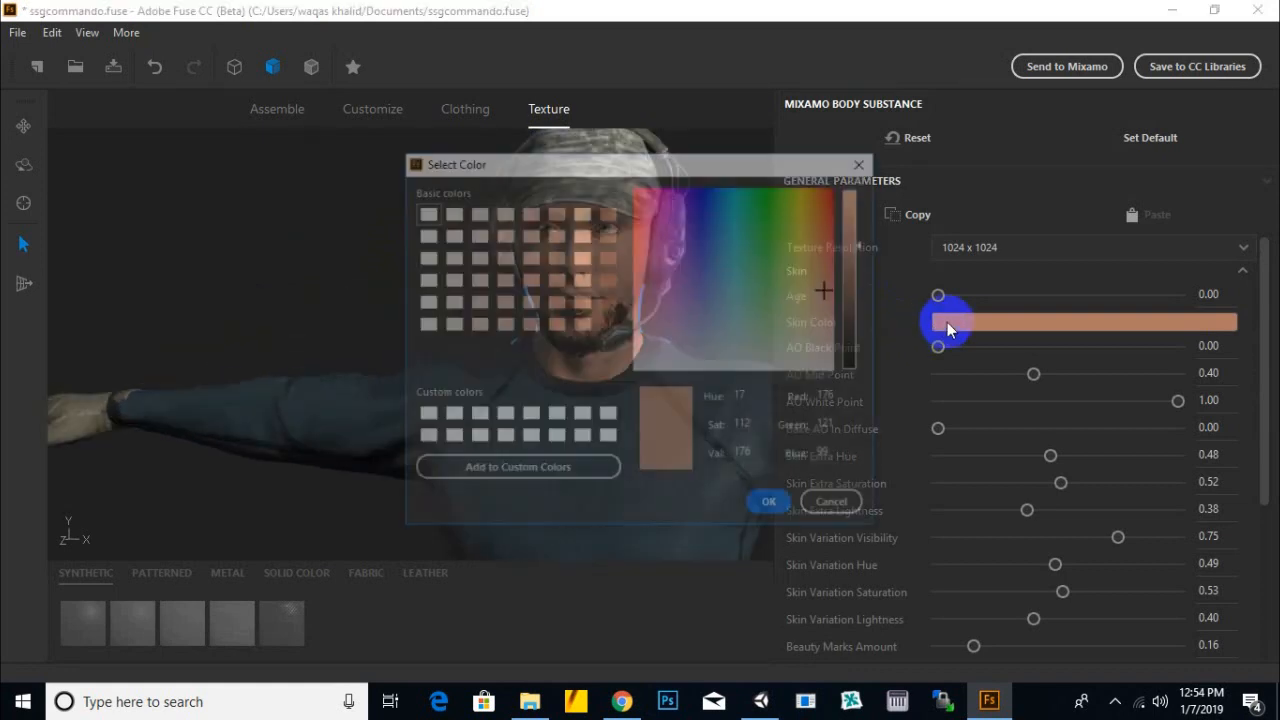
{"action": "left_click_drag", "start_coordinate": [696, 165], "coordinate": [1045, 153]}
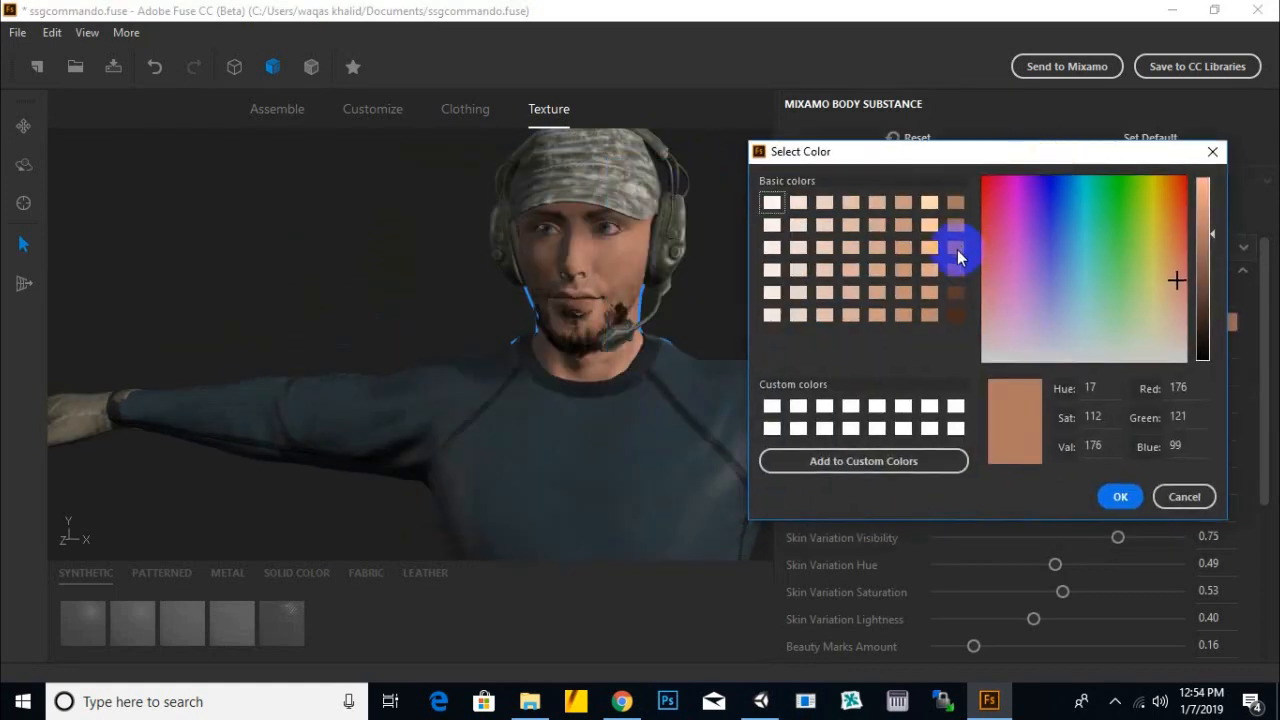
{"action": "left_click", "coordinate": [955, 204]}
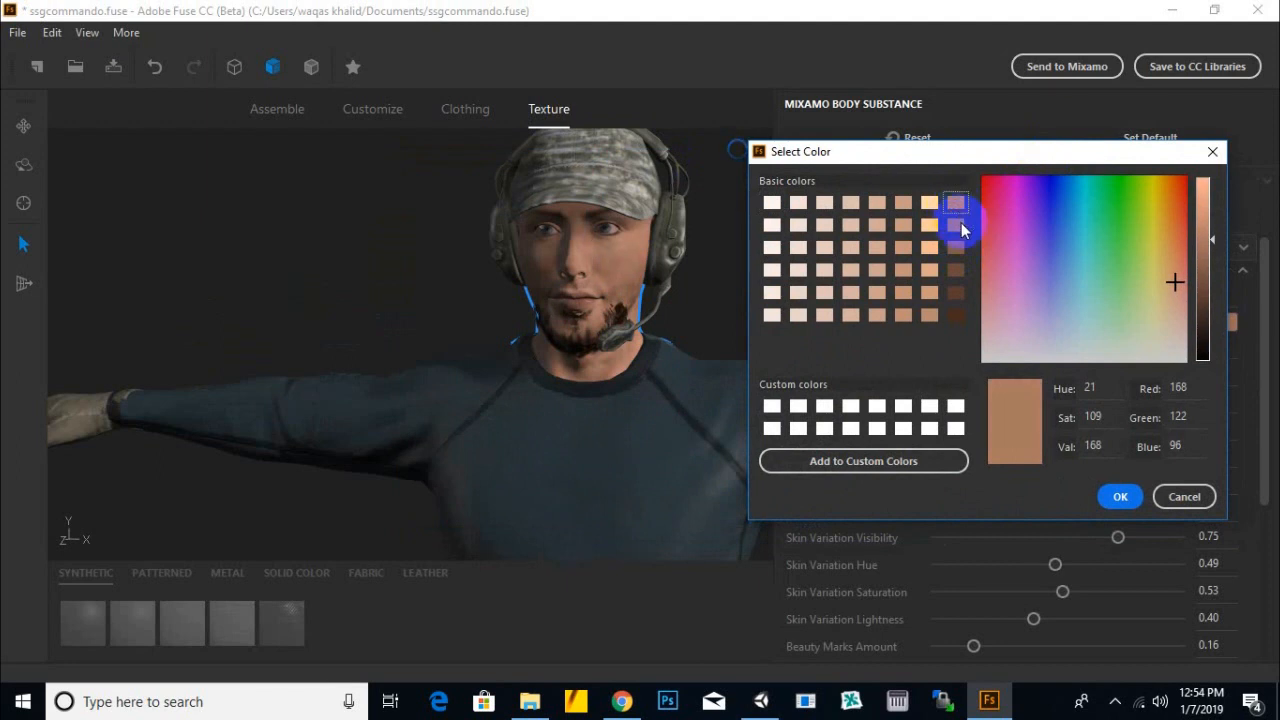
{"action": "left_click", "coordinate": [960, 223]}
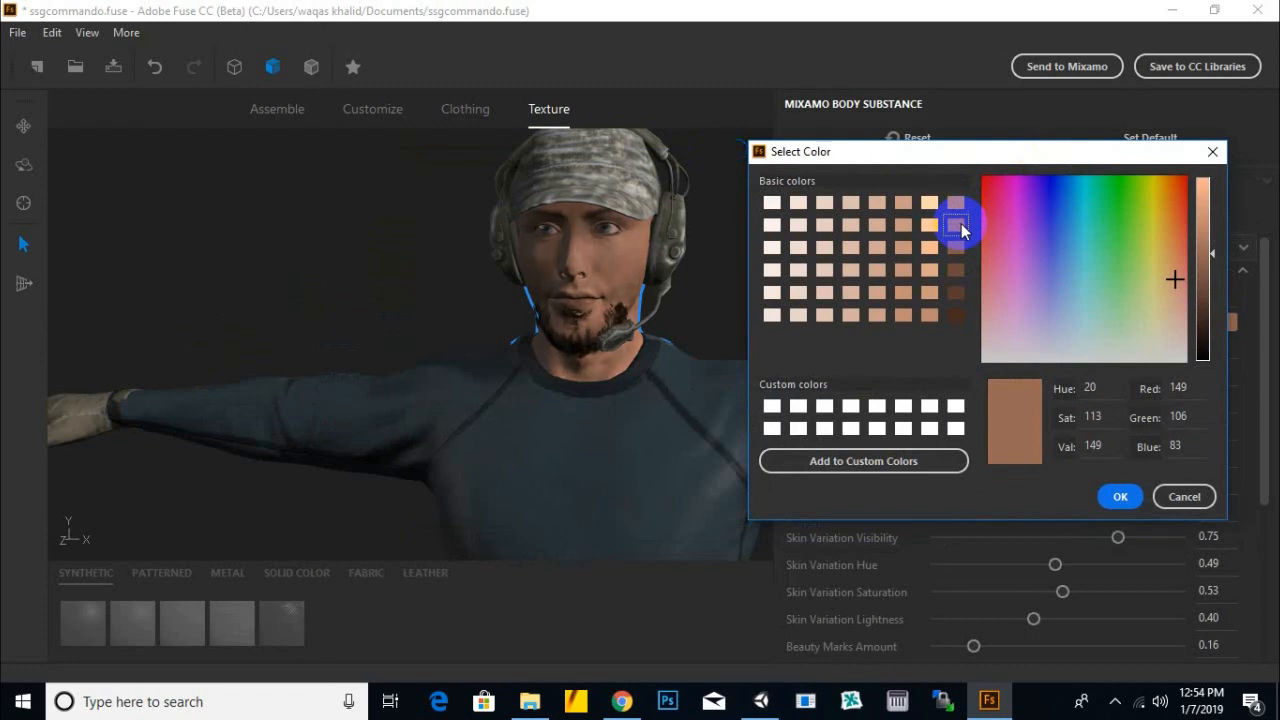
{"action": "left_click", "coordinate": [1114, 493]}
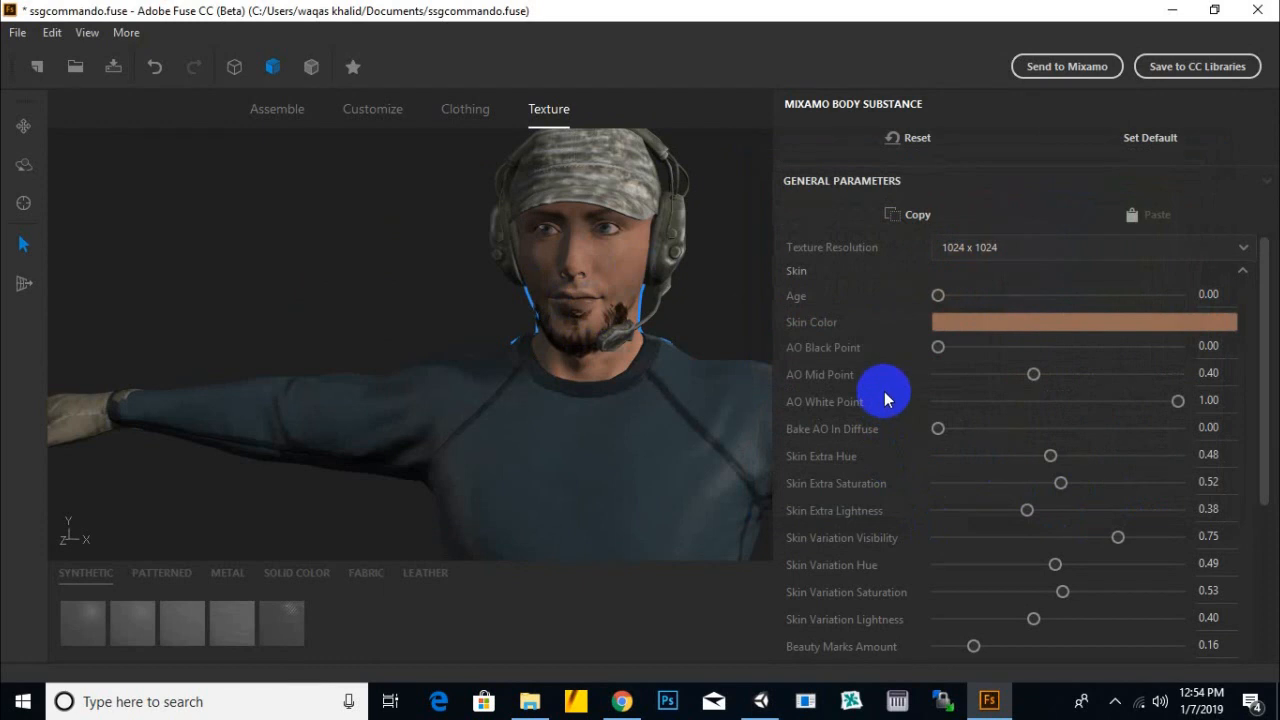
- Expand the body's eye parameters and set the Iris Color to a very dark brown with RGB 32, 18, 13
{"action": "scroll", "coordinate": [885, 398], "scroll_direction": "down", "scroll_amount": 5}
{"action": "left_click", "coordinate": [800, 614]}
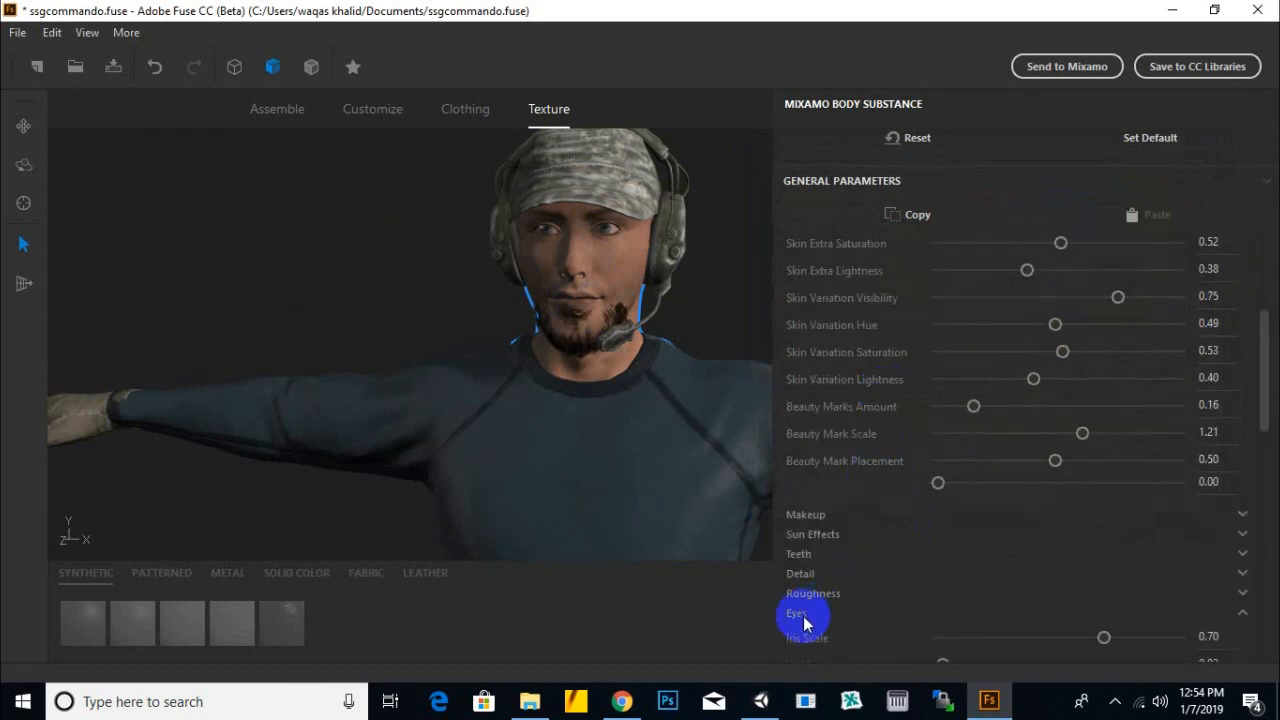
{"action": "scroll", "coordinate": [949, 547], "scroll_direction": "down", "scroll_amount": 10}
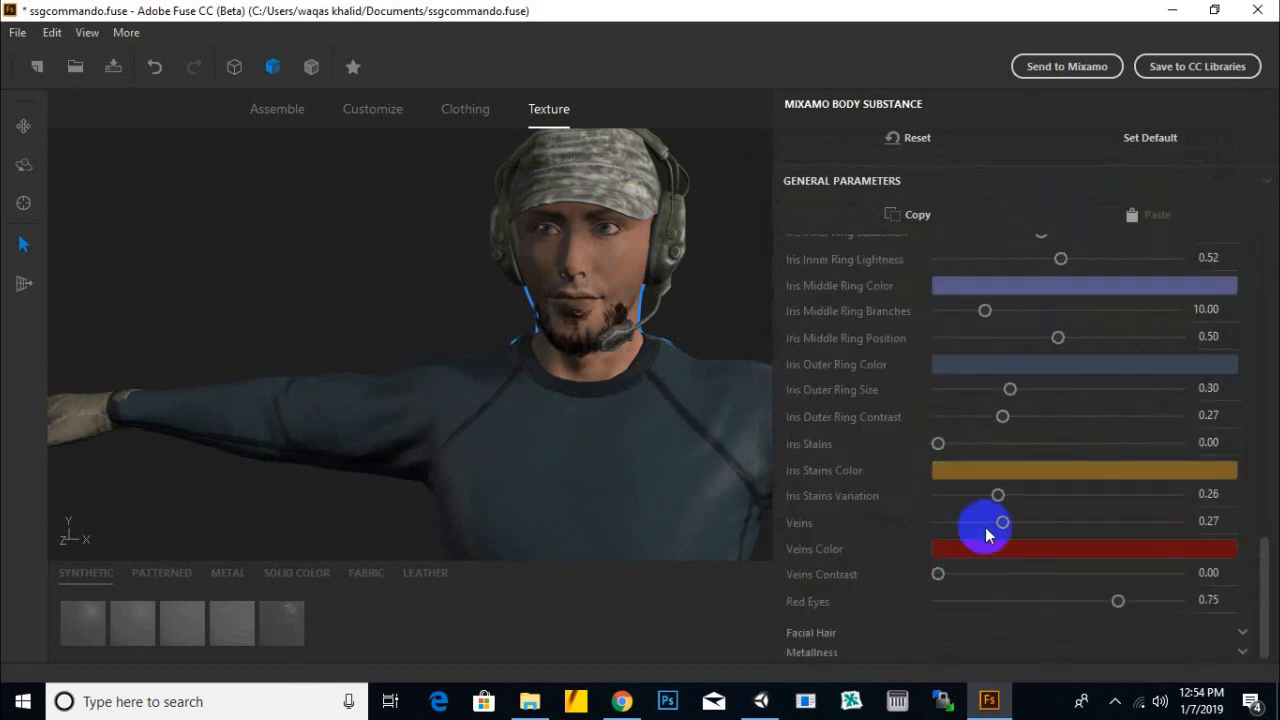
{"action": "scroll", "coordinate": [610, 240], "scroll_direction": "up", "scroll_amount": 3}
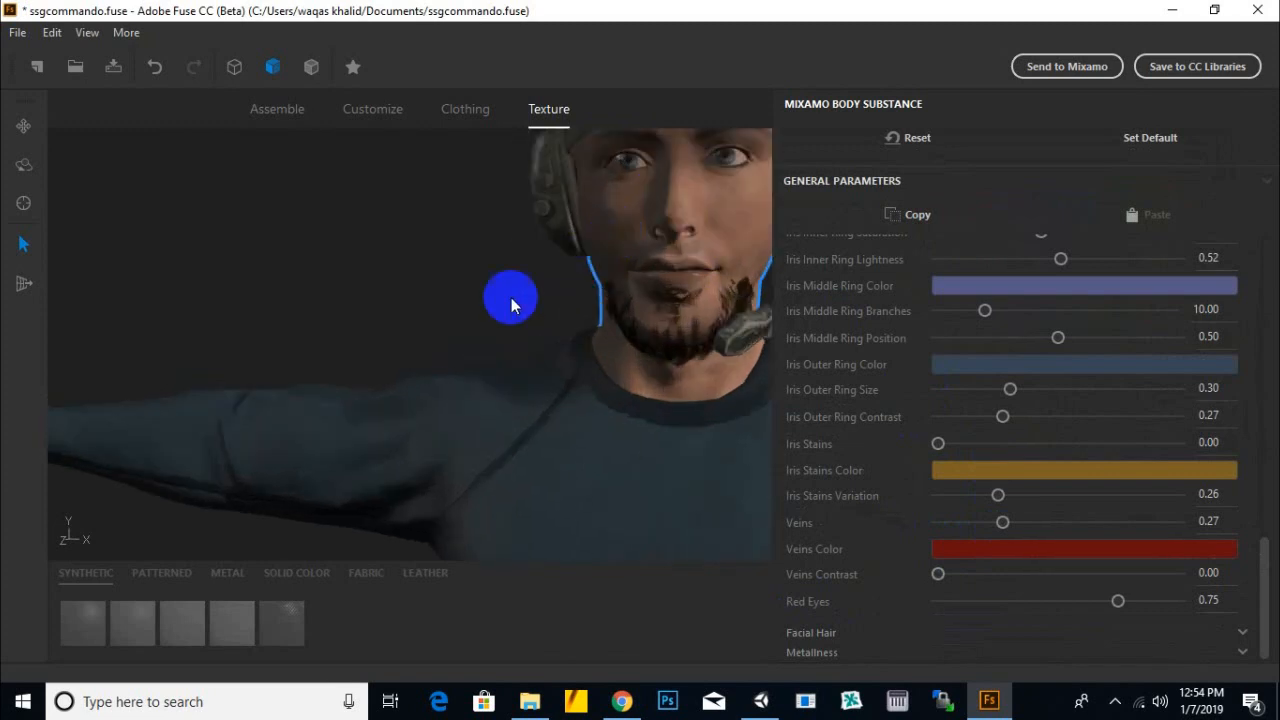
{"action": "scroll", "coordinate": [466, 309], "scroll_direction": "down", "scroll_amount": 3}
{"action": "middle_click_drag", "start_coordinate": [462, 311], "coordinate": [416, 331]}
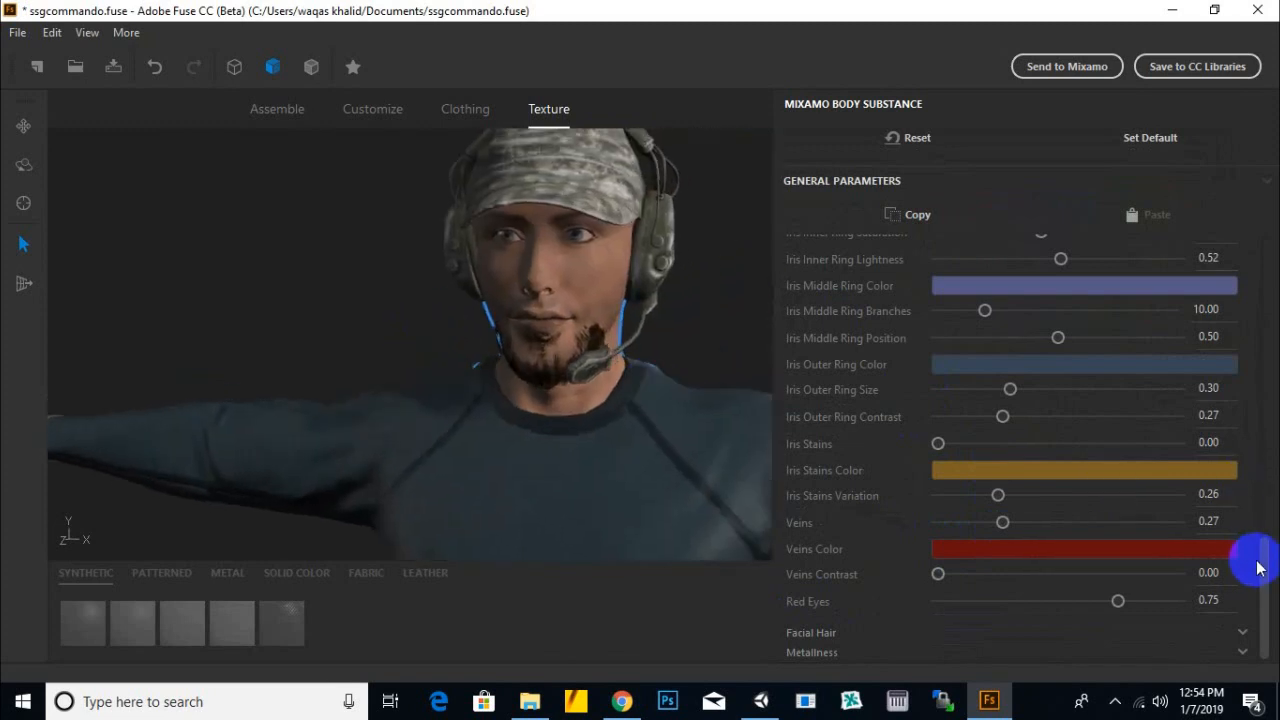
{"action": "left_click_drag", "start_coordinate": [1256, 549], "coordinate": [1266, 457]}
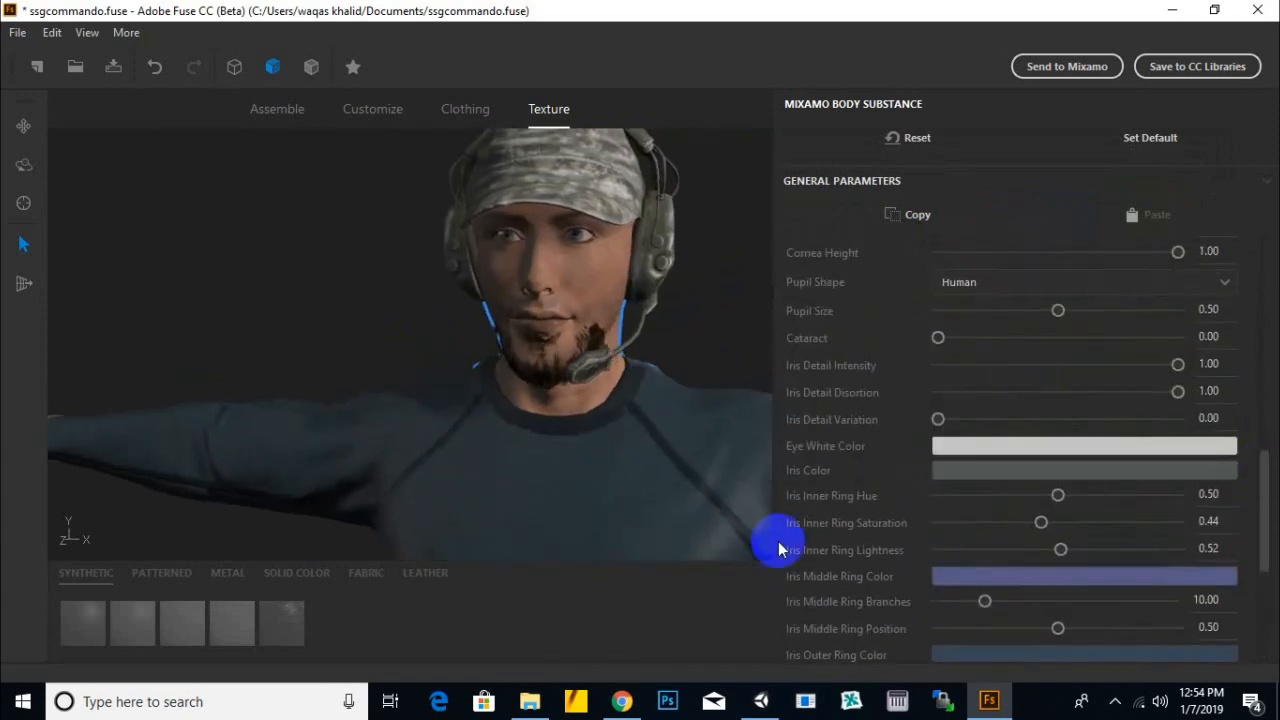
{"action": "left_click", "coordinate": [972, 471]}
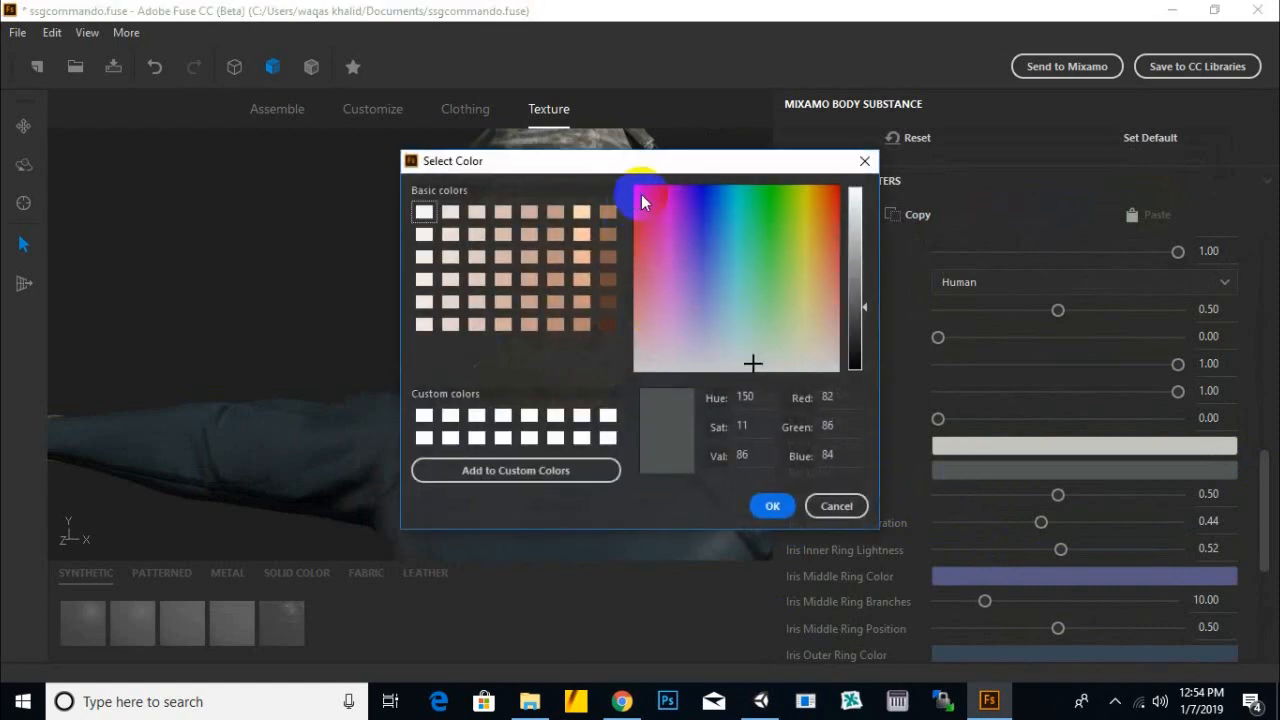
{"action": "left_click_drag", "start_coordinate": [665, 170], "coordinate": [987, 120]}
{"action": "left_click", "coordinate": [929, 273]}
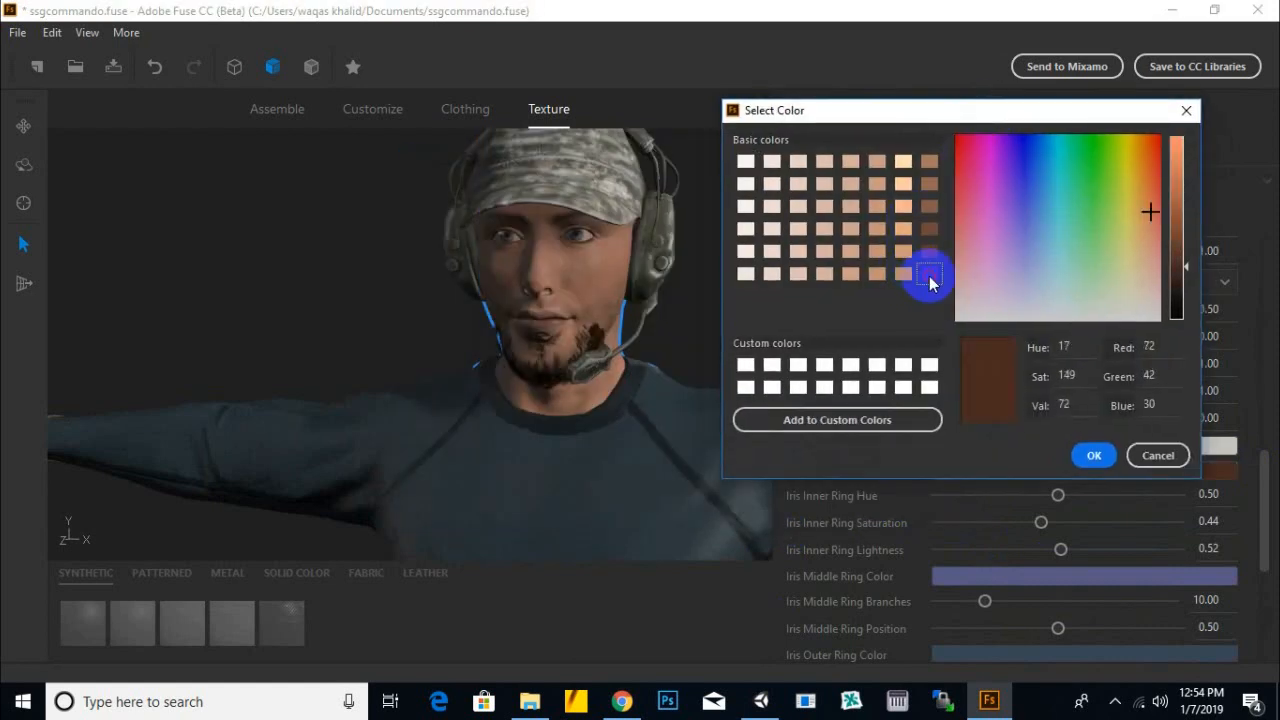
{"action": "left_click", "coordinate": [1182, 297]}
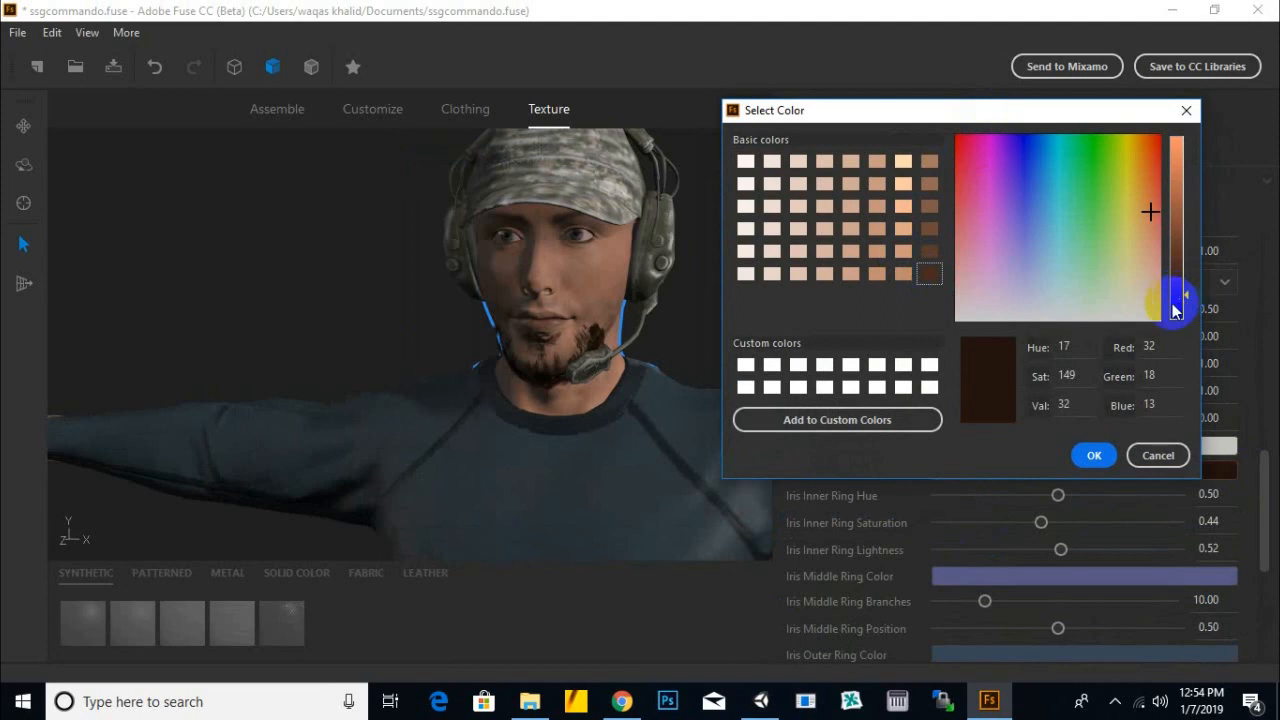
{"action": "left_click", "coordinate": [1093, 456]}
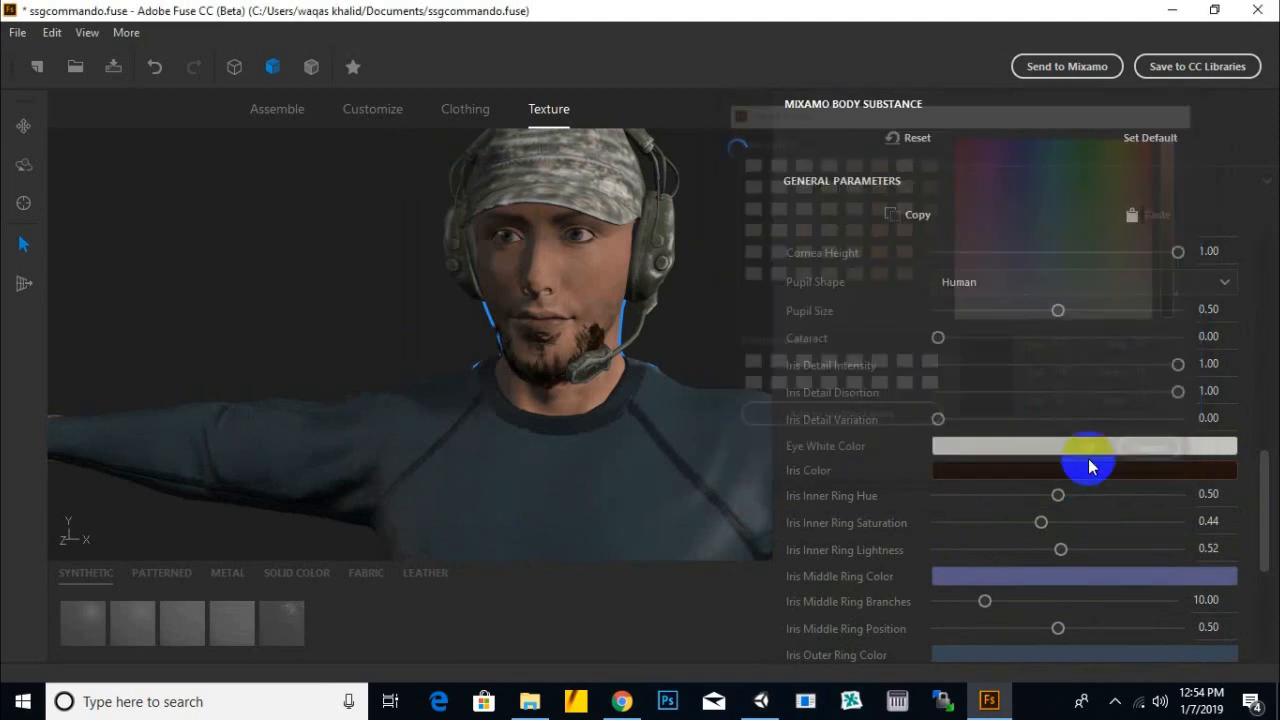
- Check the eyes up close and lighten the Iris Color to RGB 47, 27, 19
{"action": "scroll", "coordinate": [628, 245], "scroll_direction": "up", "scroll_amount": 3}
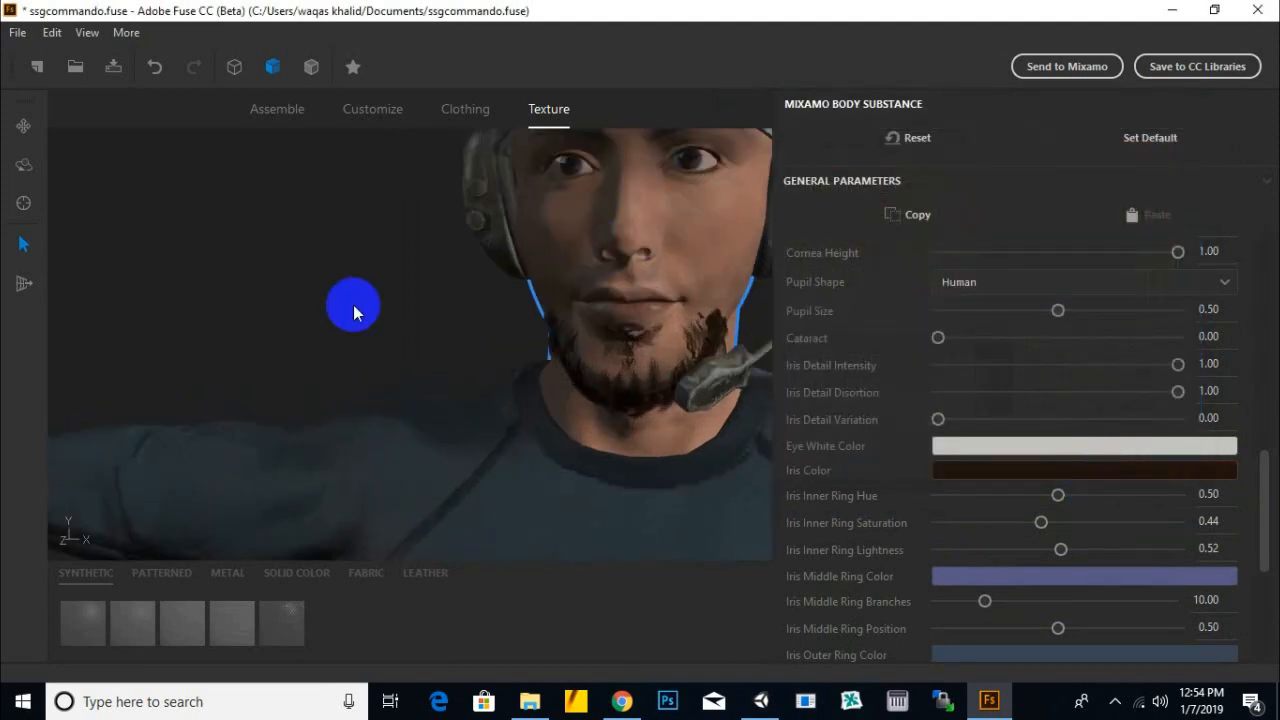
{"action": "middle_click_drag", "start_coordinate": [353, 306], "coordinate": [292, 347]}
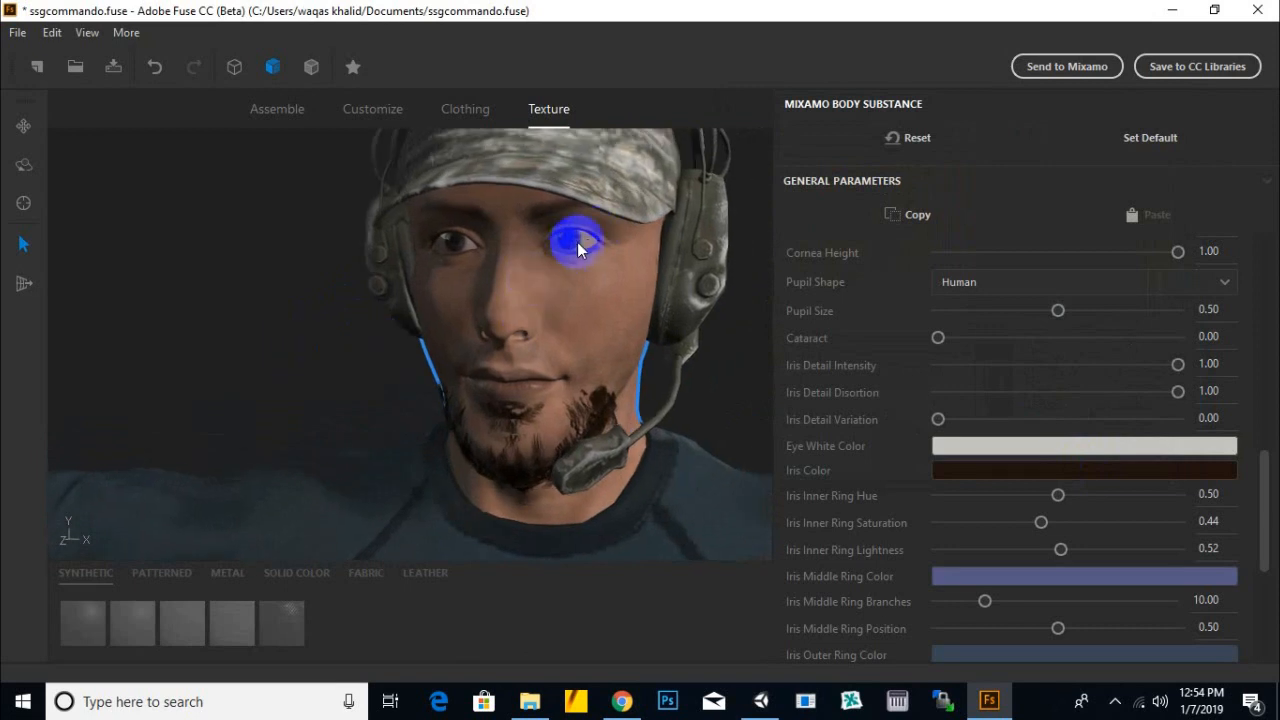
{"action": "scroll", "coordinate": [580, 240], "scroll_direction": "up", "scroll_amount": 1}
{"action": "scroll", "coordinate": [584, 235], "scroll_direction": "down", "scroll_amount": 3}
{"action": "mouse_move", "coordinate": [665, 374]}
{"action": "left_mouse_down"}
{"action": "mouse_move", "coordinate": [753, 357]}
{"action": "mouse_move", "coordinate": [765, 374]}
{"action": "mouse_move", "coordinate": [648, 373]}
{"action": "mouse_move", "coordinate": [666, 354]}
{"action": "left_mouse_up"}
{"action": "left_click", "coordinate": [957, 470]}
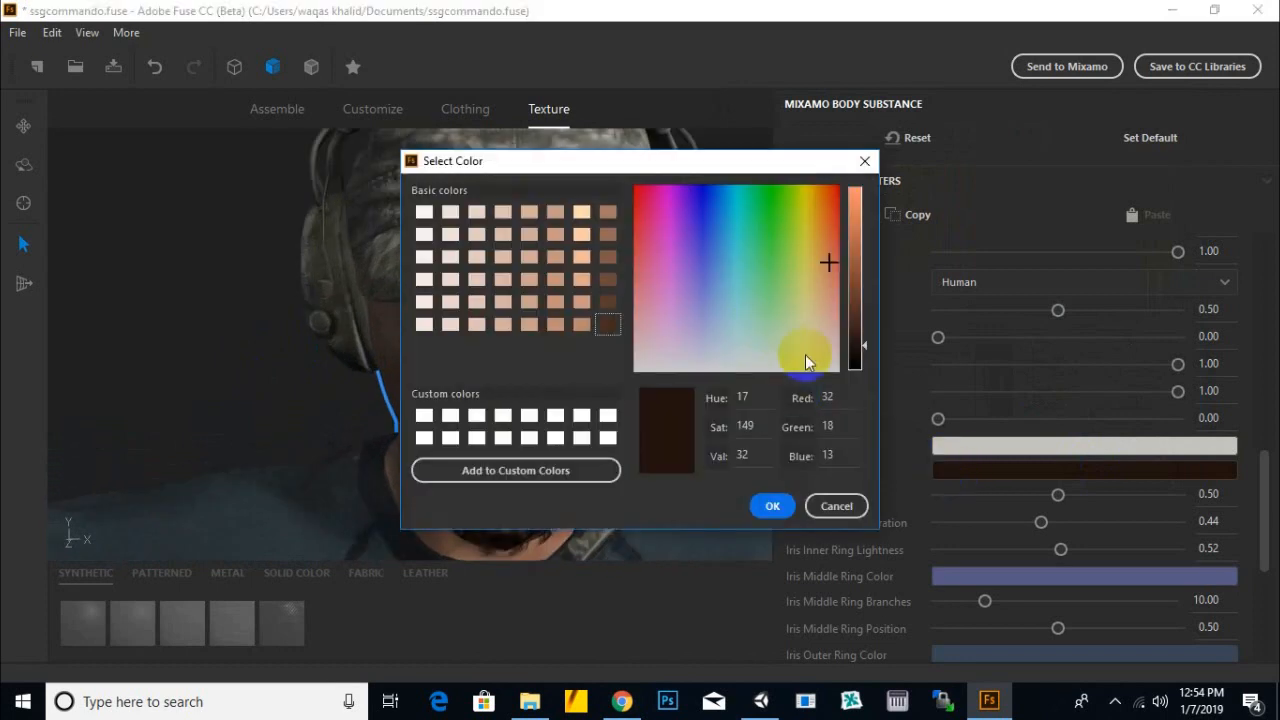
{"action": "left_click", "coordinate": [857, 335]}
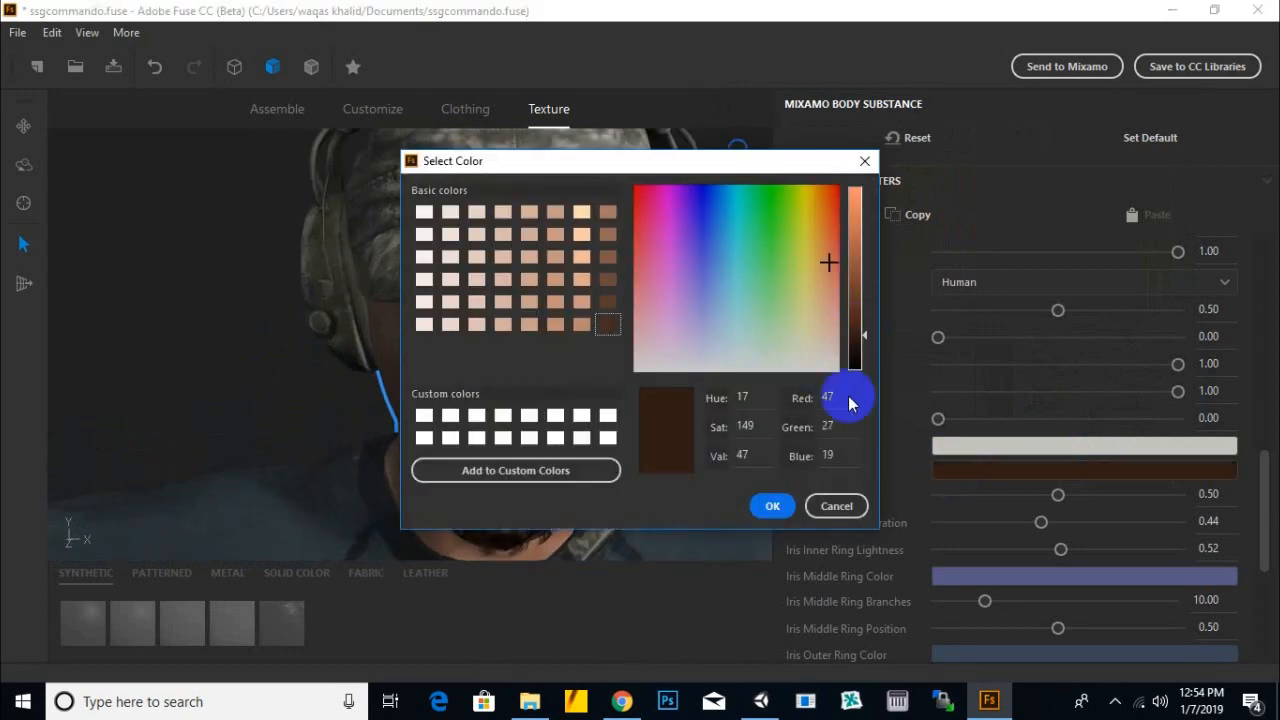
{"action": "left_click", "coordinate": [772, 505]}
{"action": "scroll", "coordinate": [696, 326], "scroll_direction": "up", "scroll_amount": 2}
{"action": "scroll", "coordinate": [696, 326], "scroll_direction": "down", "scroll_amount": 3}
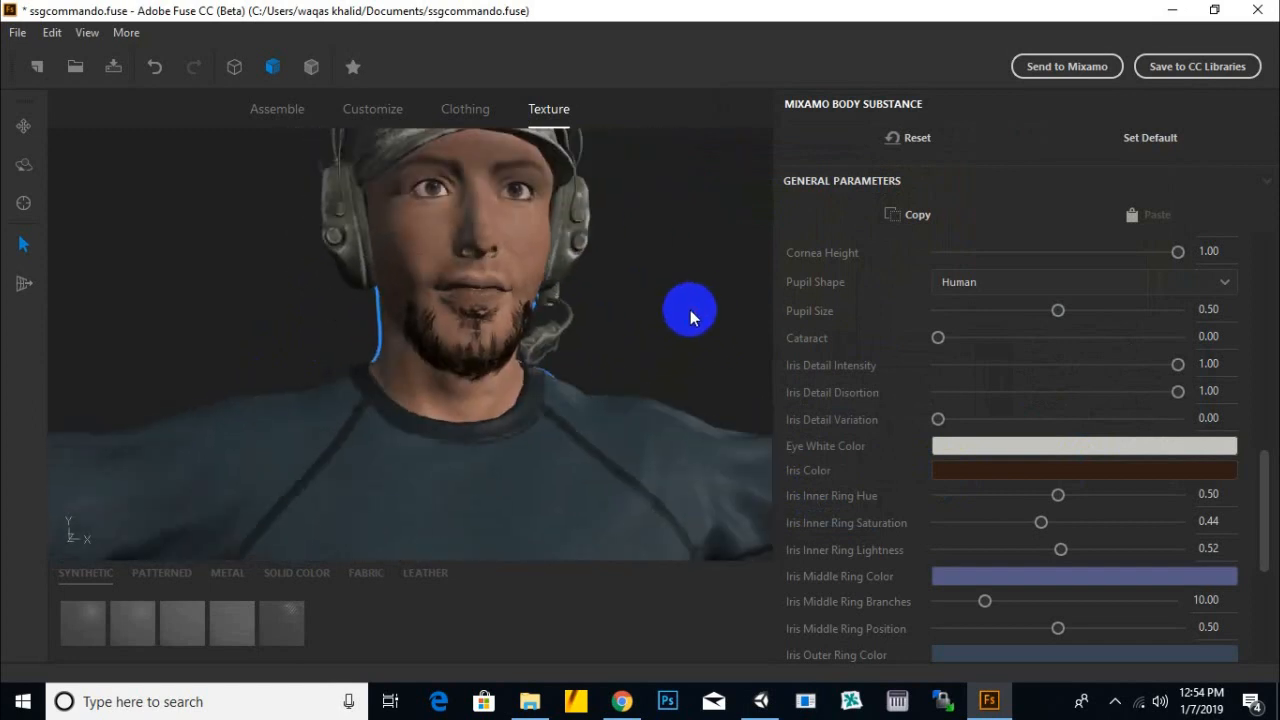
- Raise the body's Texture Resolution to 2048 x 2048 and save the character file
{"action": "scroll", "coordinate": [900, 477], "scroll_direction": "down", "scroll_amount": 3}
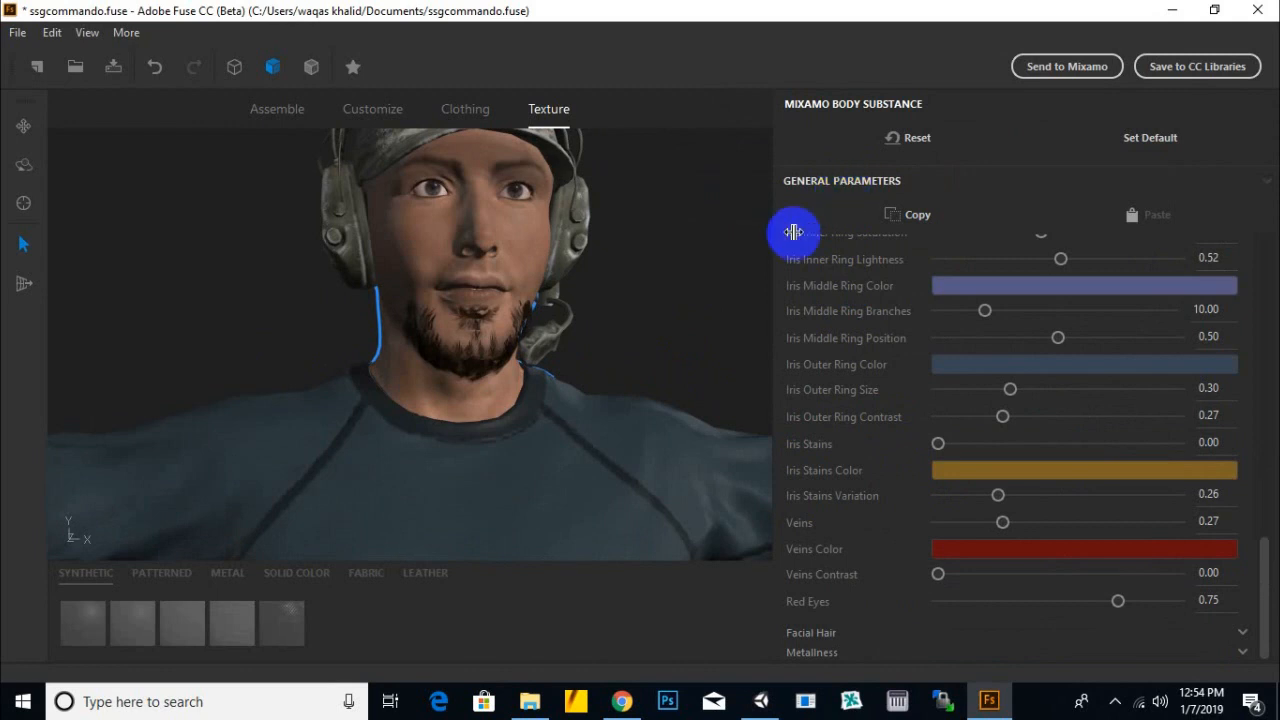
{"action": "scroll", "coordinate": [1037, 371], "scroll_direction": "up", "scroll_amount": 10}
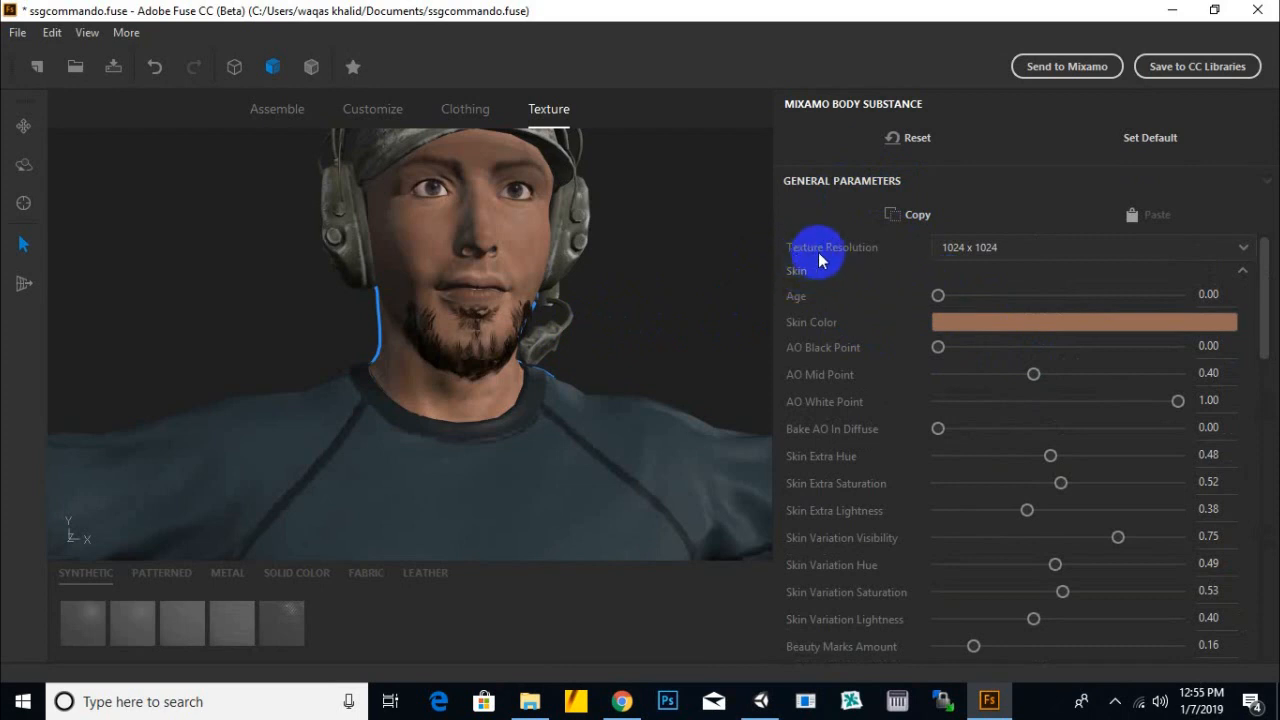
{"action": "left_click", "coordinate": [971, 249]}
{"action": "left_click", "coordinate": [972, 323]}
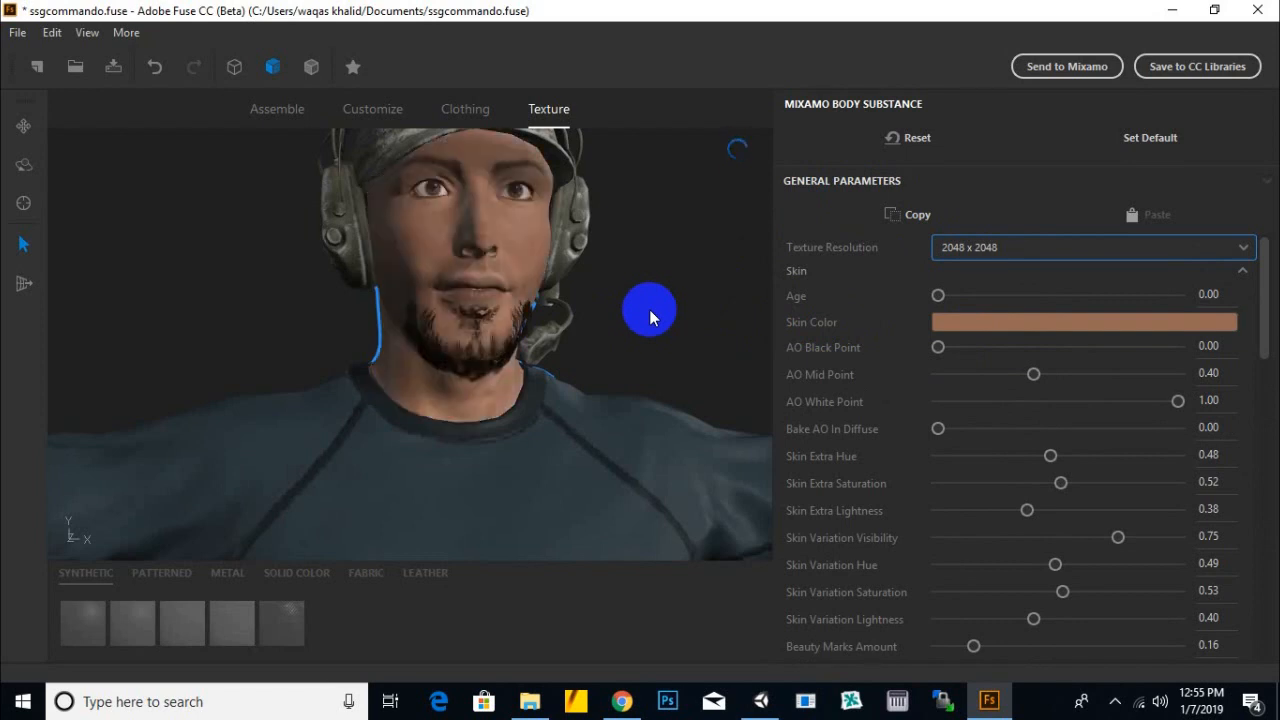
{"action": "scroll", "coordinate": [655, 314], "scroll_direction": "down", "scroll_amount": 1}
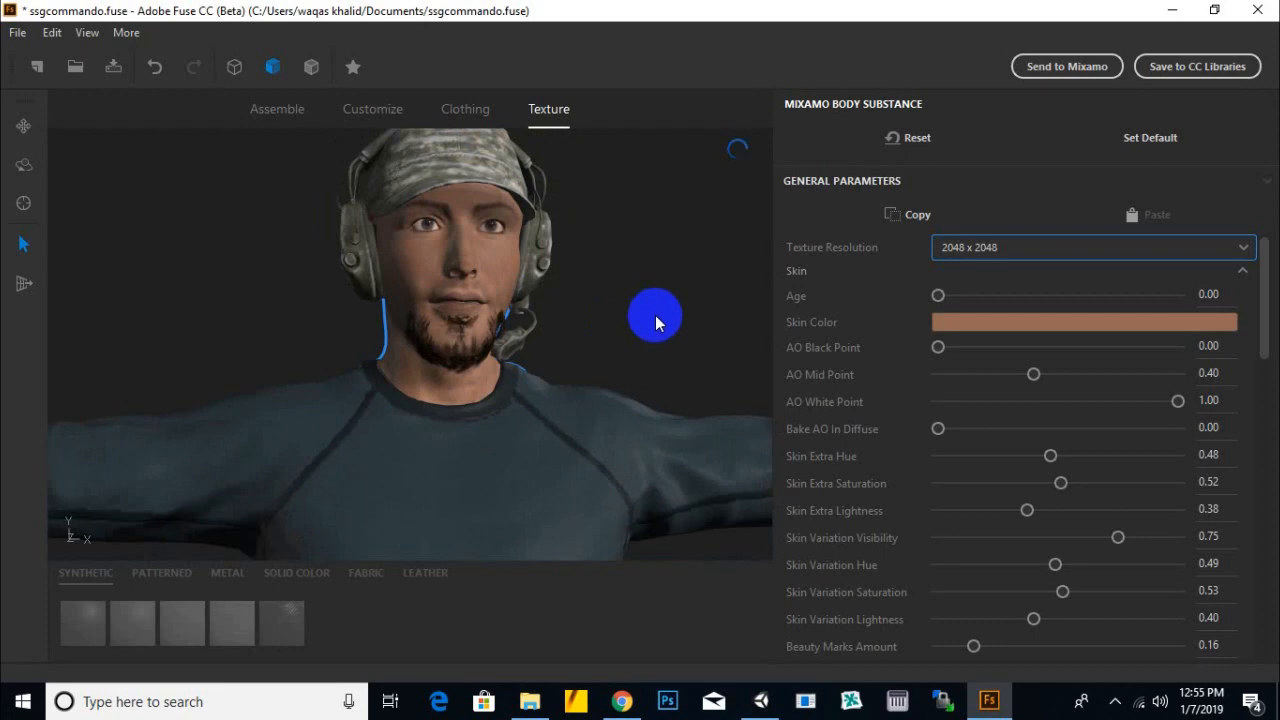
{"action": "key", "text": "ctrl+s"}
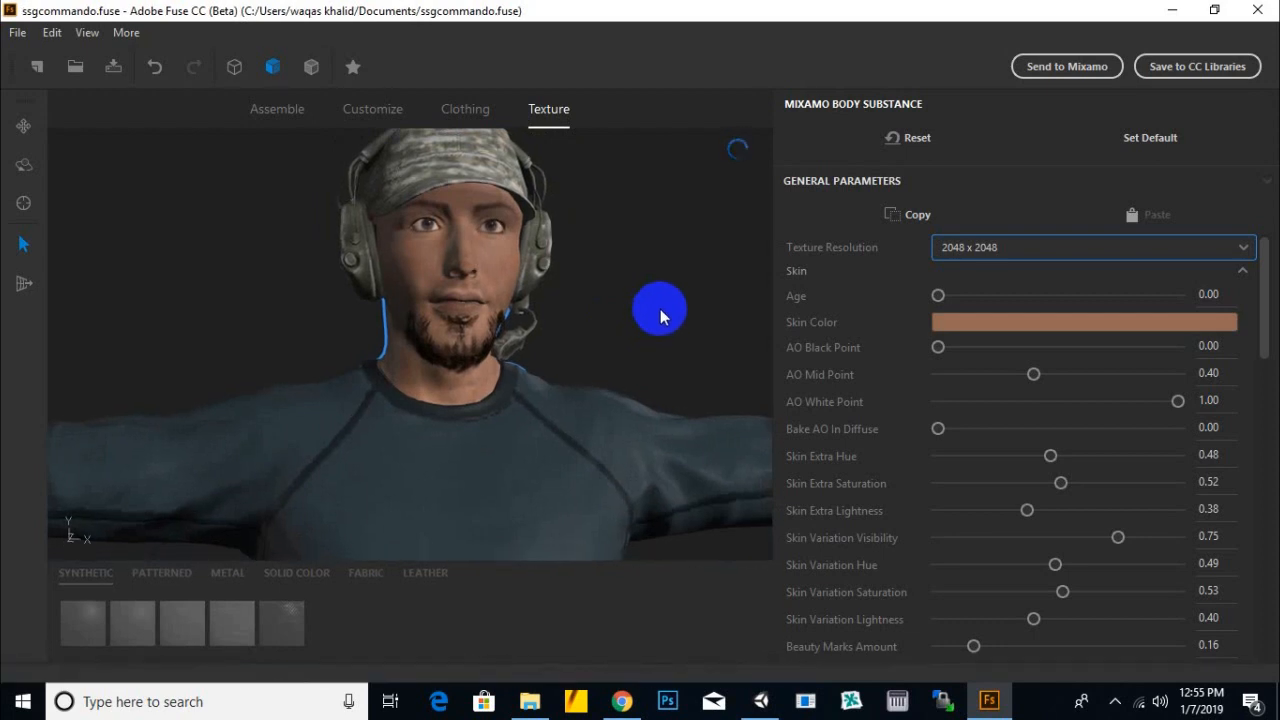
- Select the hat with headphones and give its Phones Padding material a black color and the Flat type
{"action": "middle_click_drag", "start_coordinate": [635, 335], "coordinate": [654, 395]}
{"action": "scroll", "coordinate": [654, 396], "scroll_direction": "down", "scroll_amount": 2}
{"action": "left_click", "coordinate": [495, 280]}
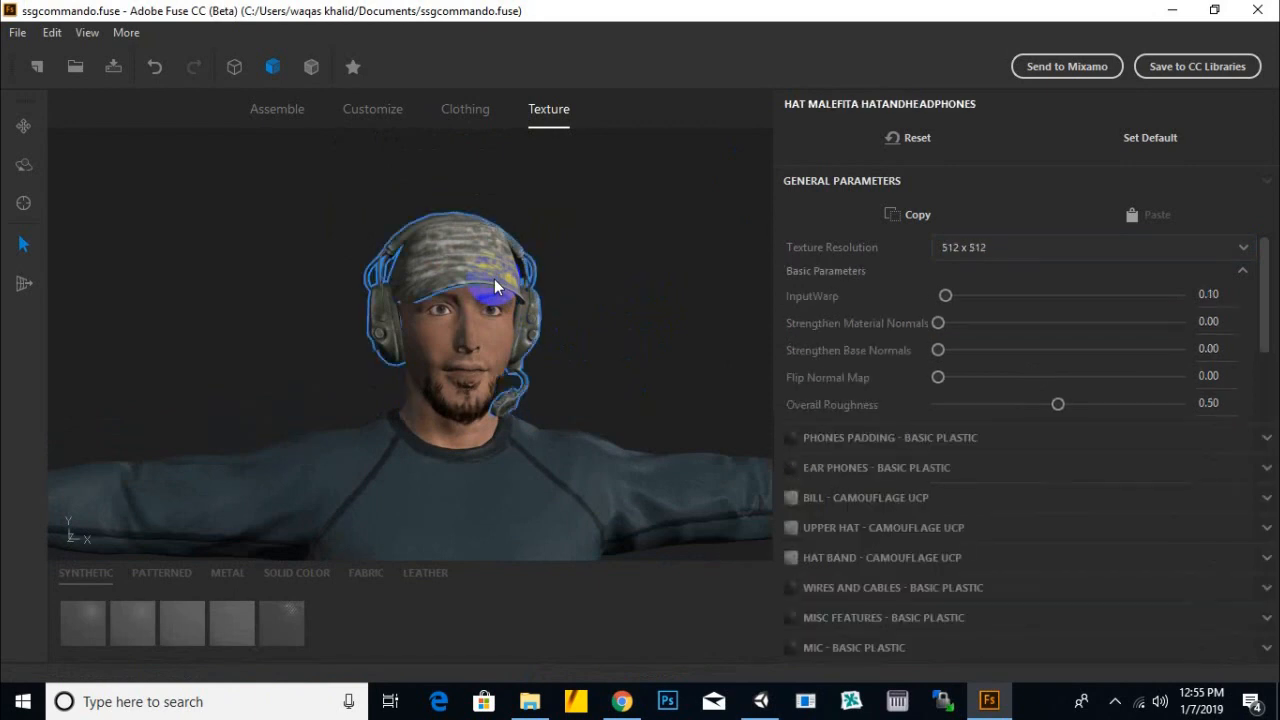
{"action": "left_click", "coordinate": [876, 444]}
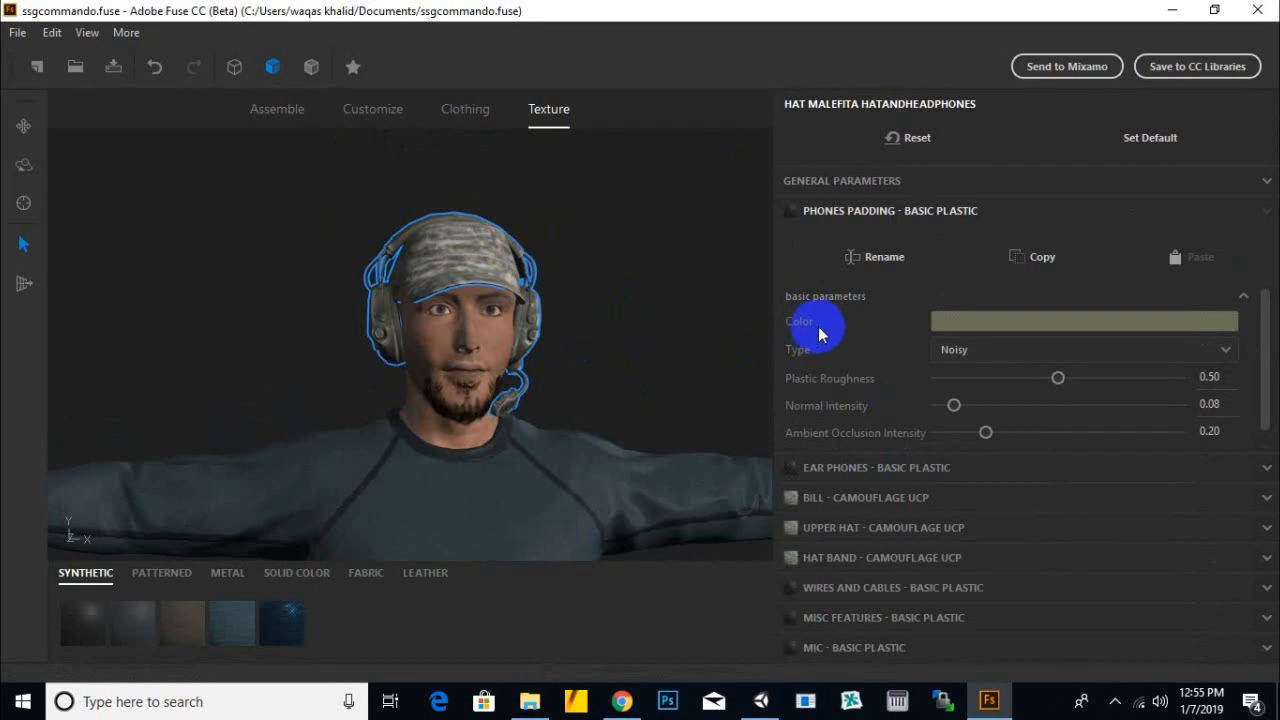
{"action": "left_click", "coordinate": [967, 326]}
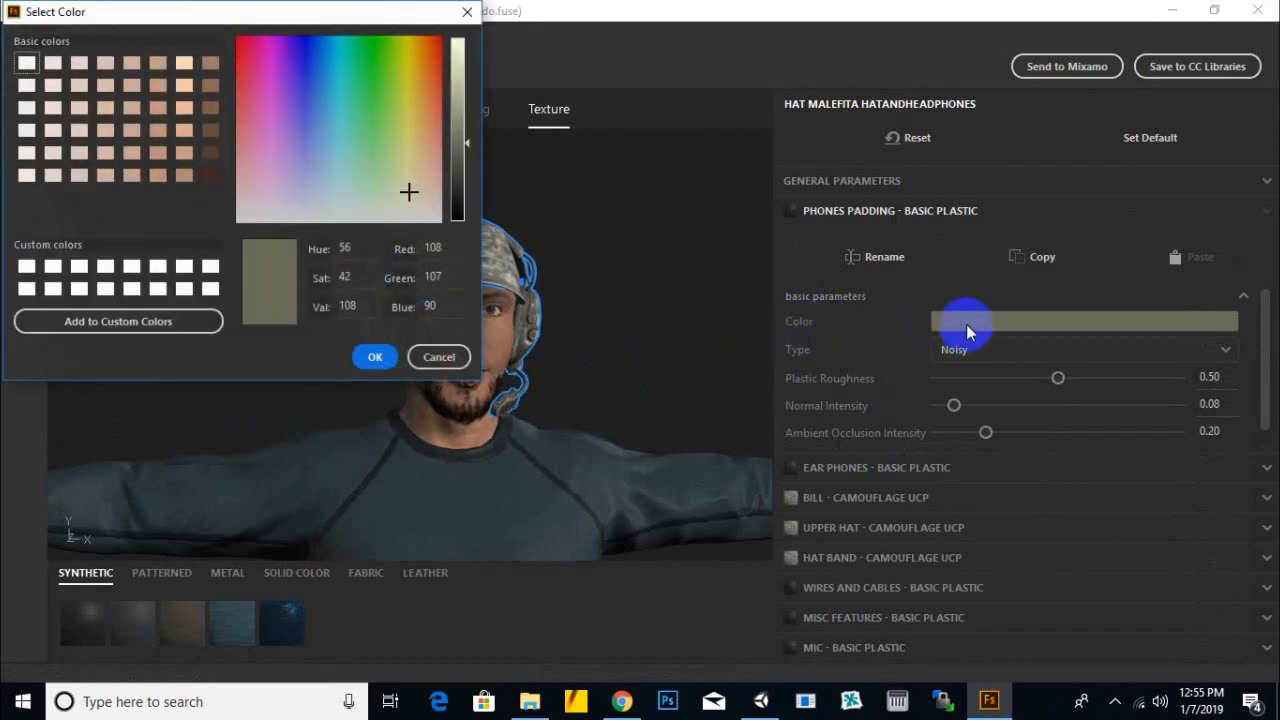
{"action": "left_click", "coordinate": [457, 219]}
{"action": "left_click", "coordinate": [375, 357]}
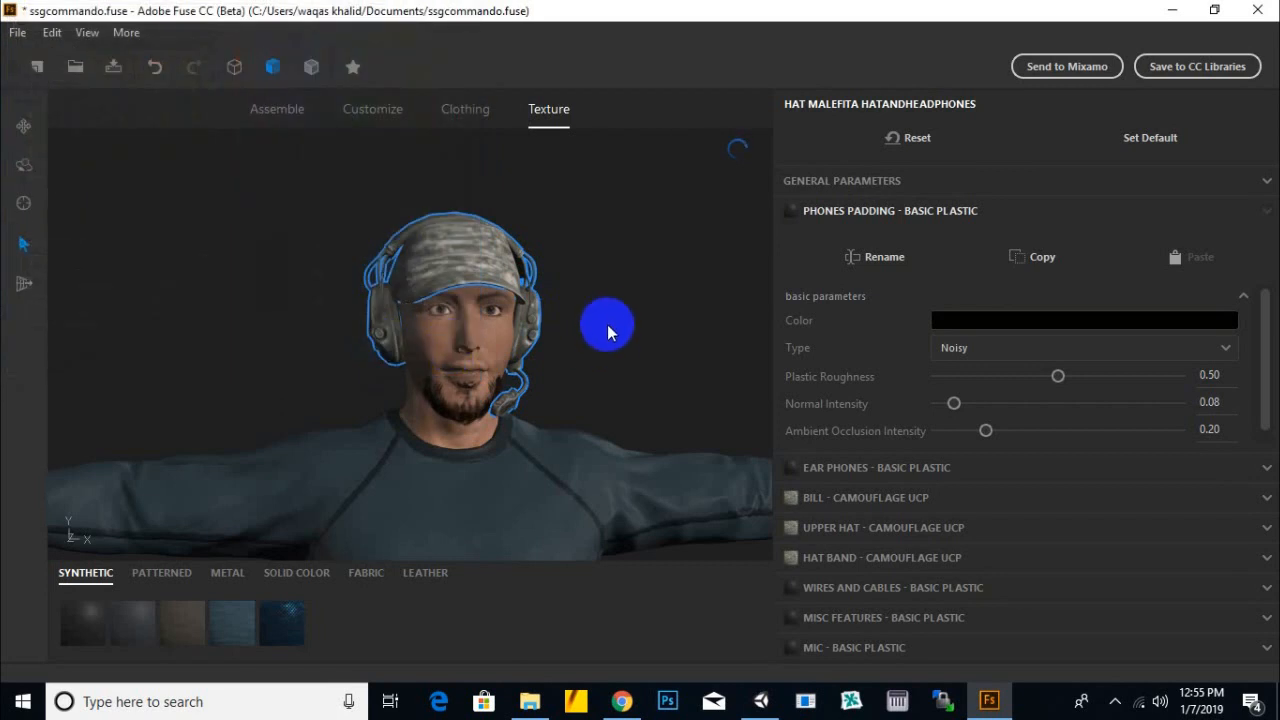
{"action": "left_click", "coordinate": [1008, 347]}
{"action": "left_click", "coordinate": [976, 373]}
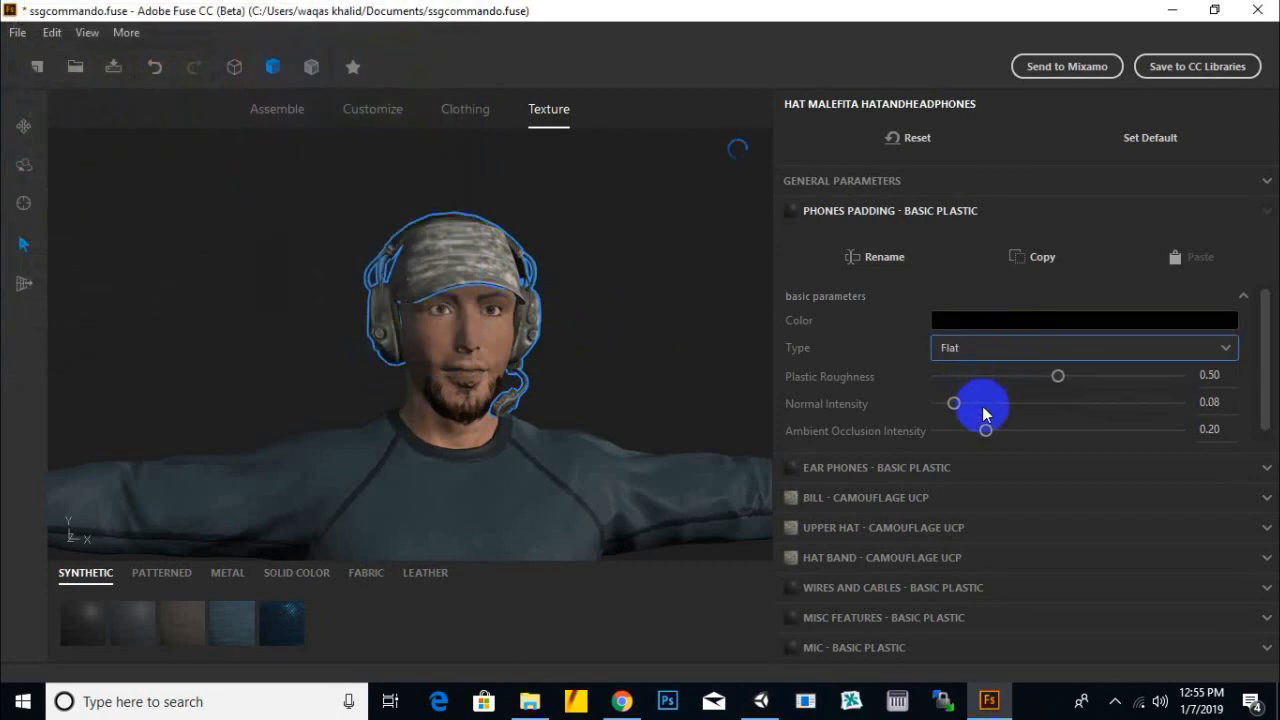
- Set the headset's Ear Phones material to black and its type to Flat
{"action": "left_click", "coordinate": [918, 470]}
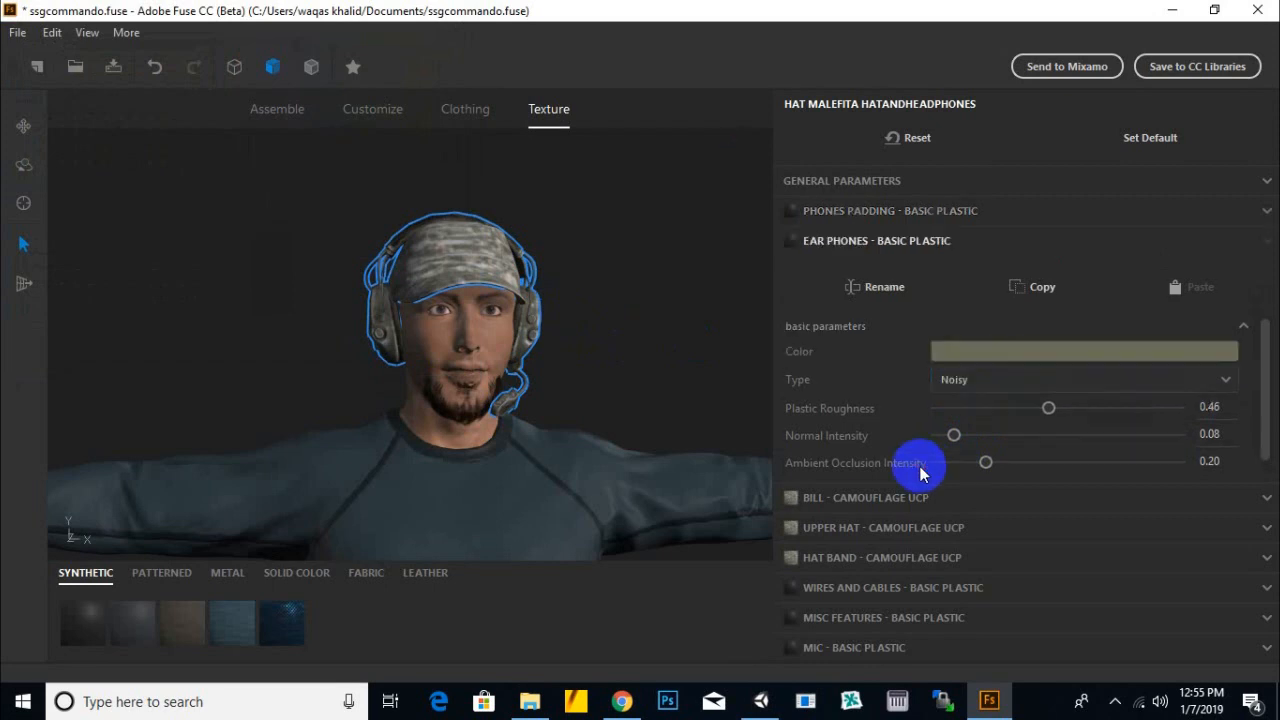
{"action": "left_click", "coordinate": [987, 358]}
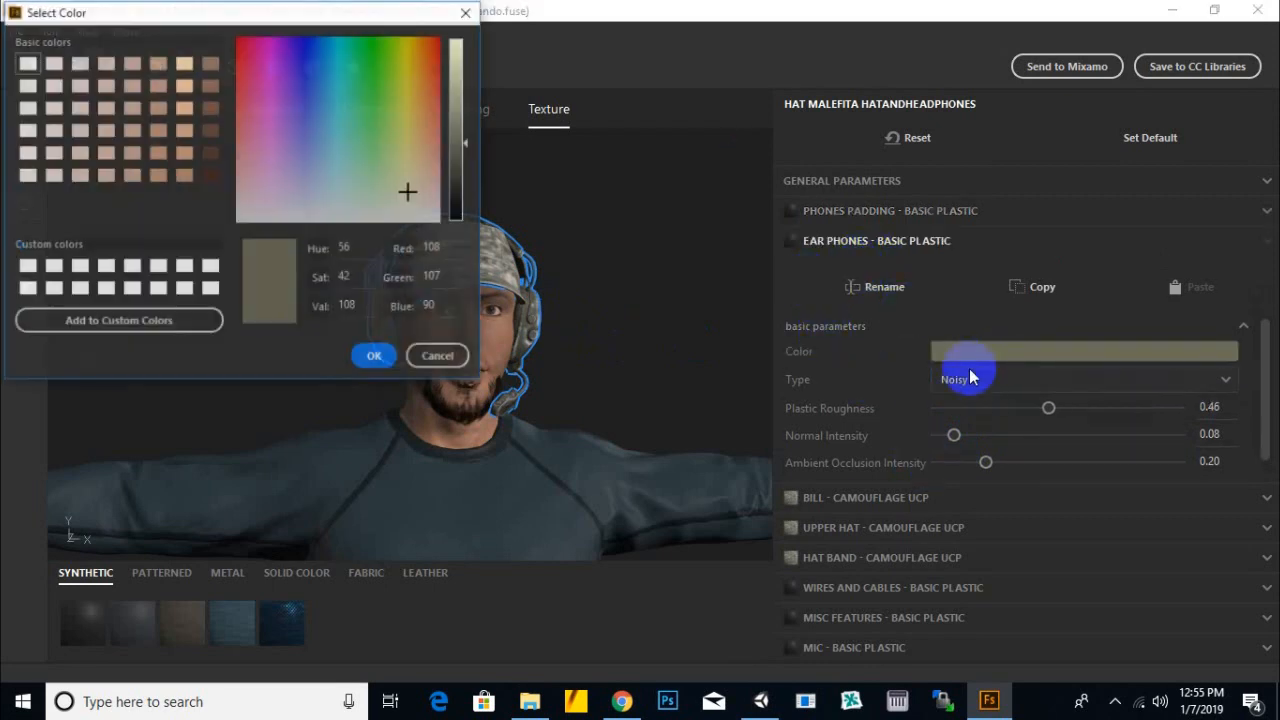
{"action": "left_click", "coordinate": [457, 224]}
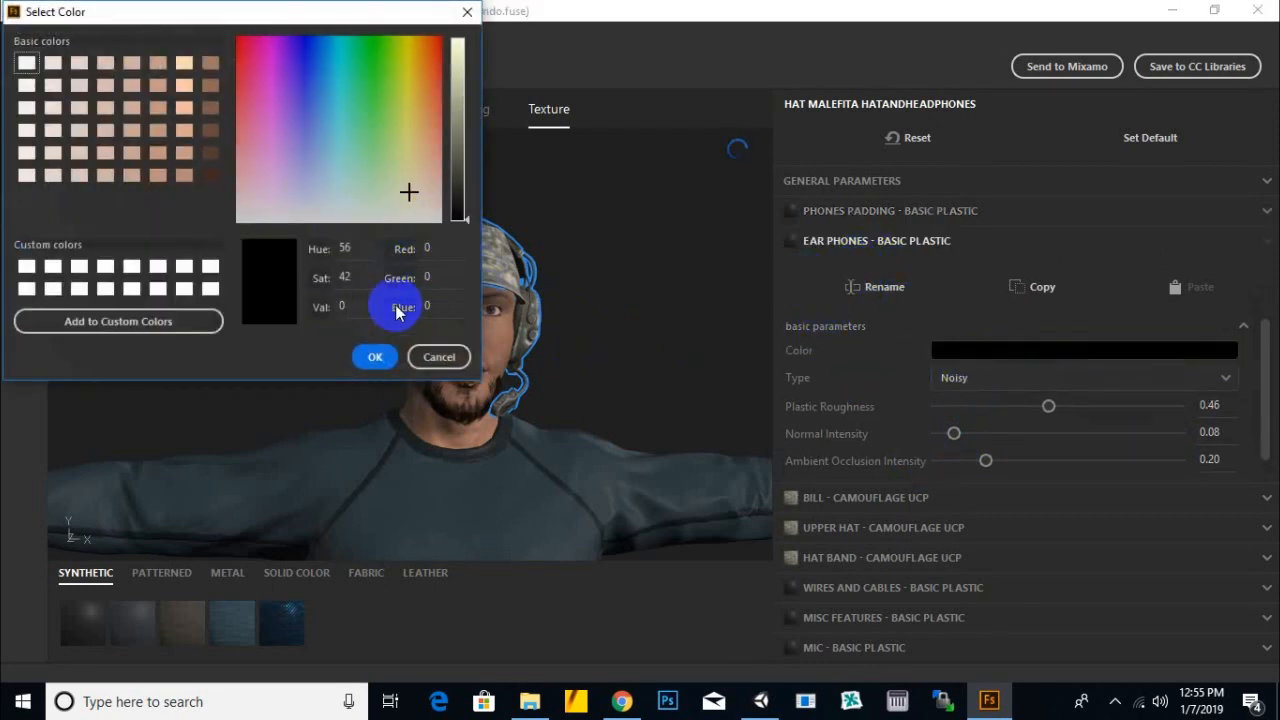
{"action": "left_click", "coordinate": [374, 357]}
{"action": "left_click", "coordinate": [988, 385]}
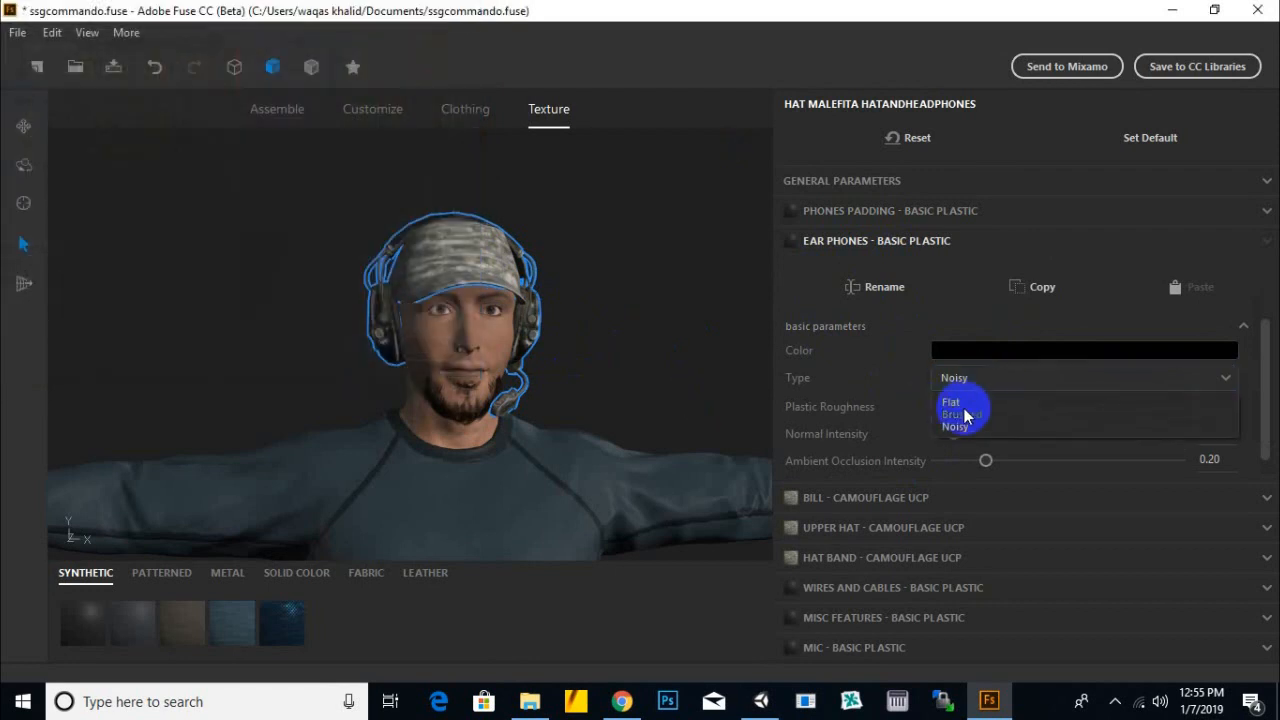
{"action": "left_click", "coordinate": [962, 408]}
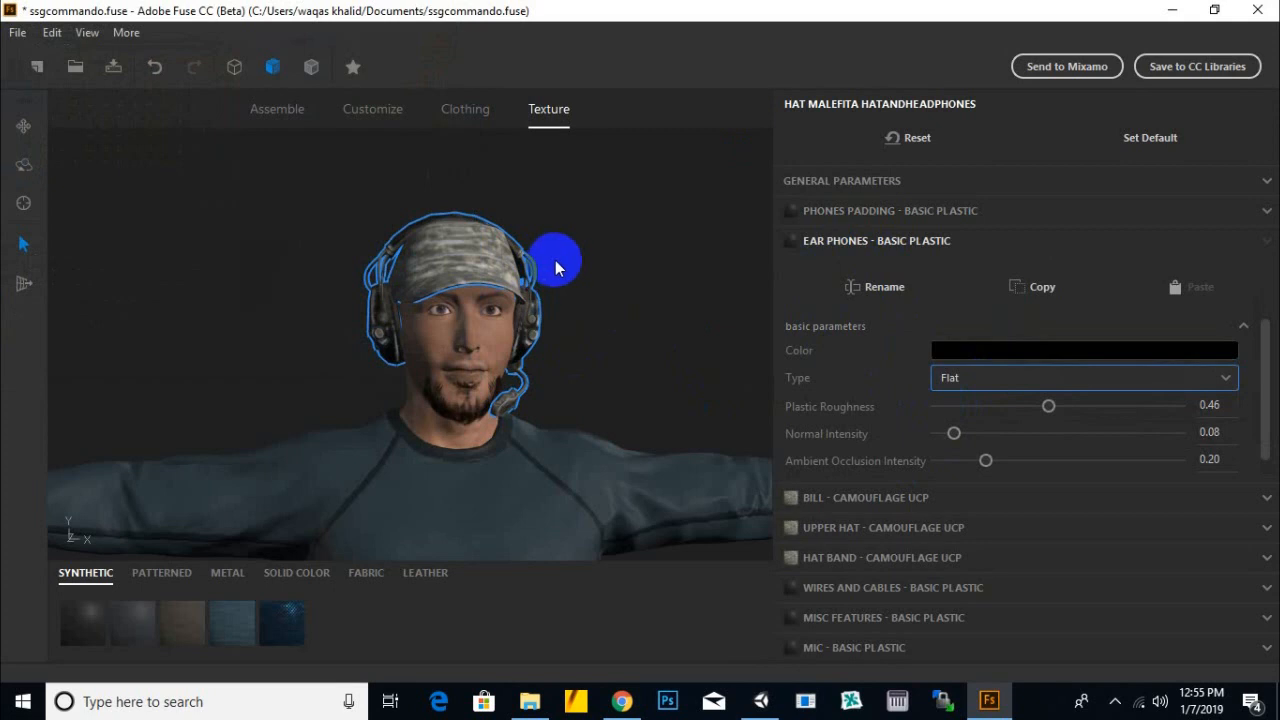
- Save the character file and apply the patterned Camouflage material to the hat's bill
{"action": "key", "text": "ctrl+s"}
{"action": "scroll", "coordinate": [557, 263], "scroll_direction": "up", "scroll_amount": 1}
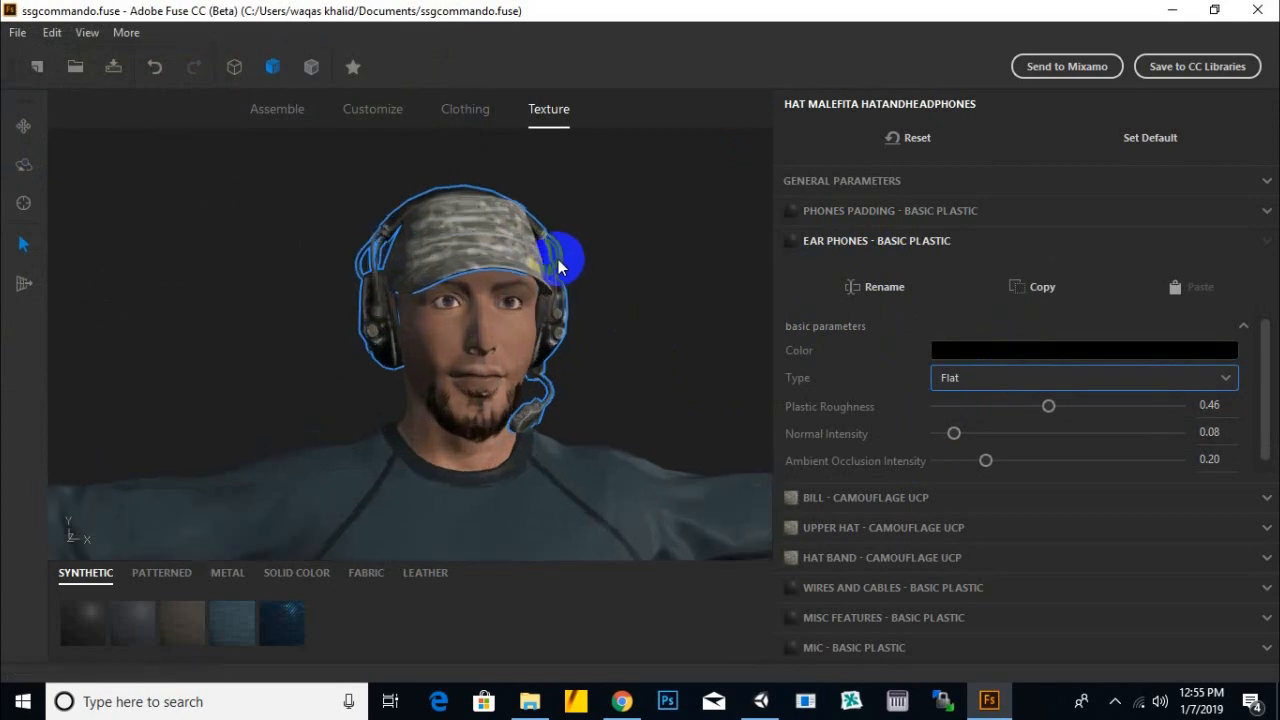
{"action": "left_click_drag", "start_coordinate": [637, 269], "coordinate": [695, 305]}
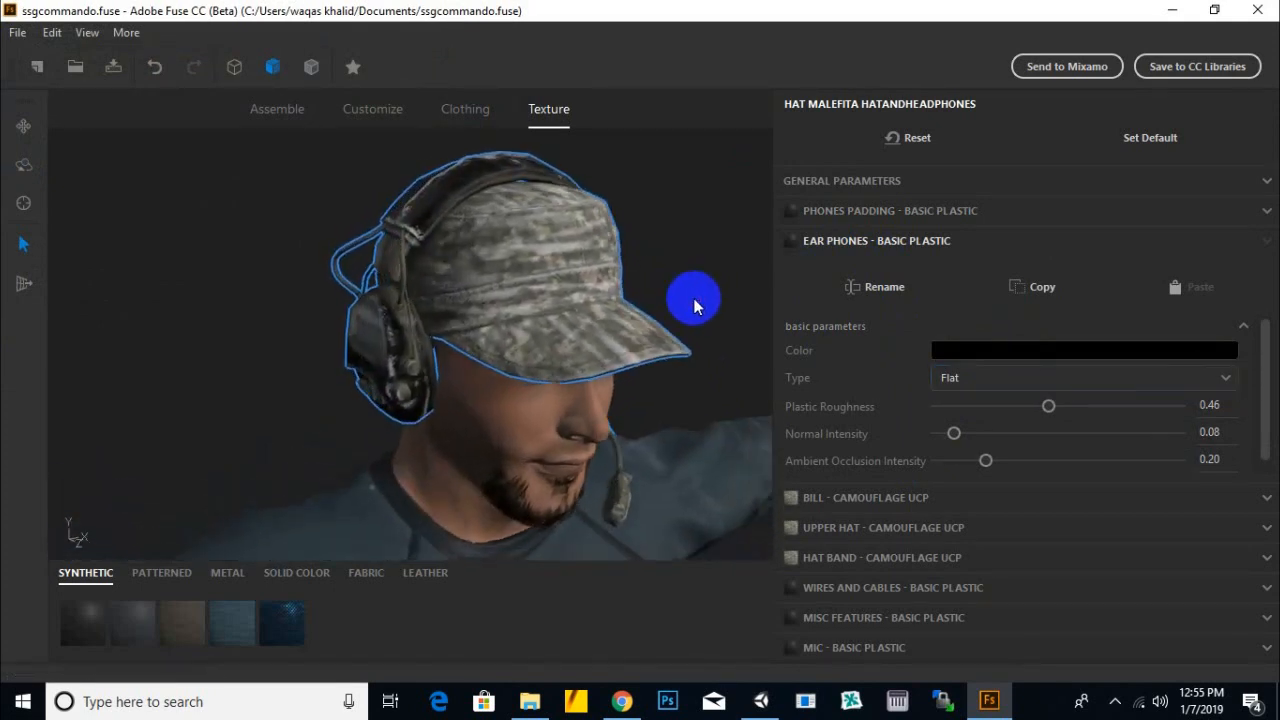
{"action": "left_click", "coordinate": [830, 496]}
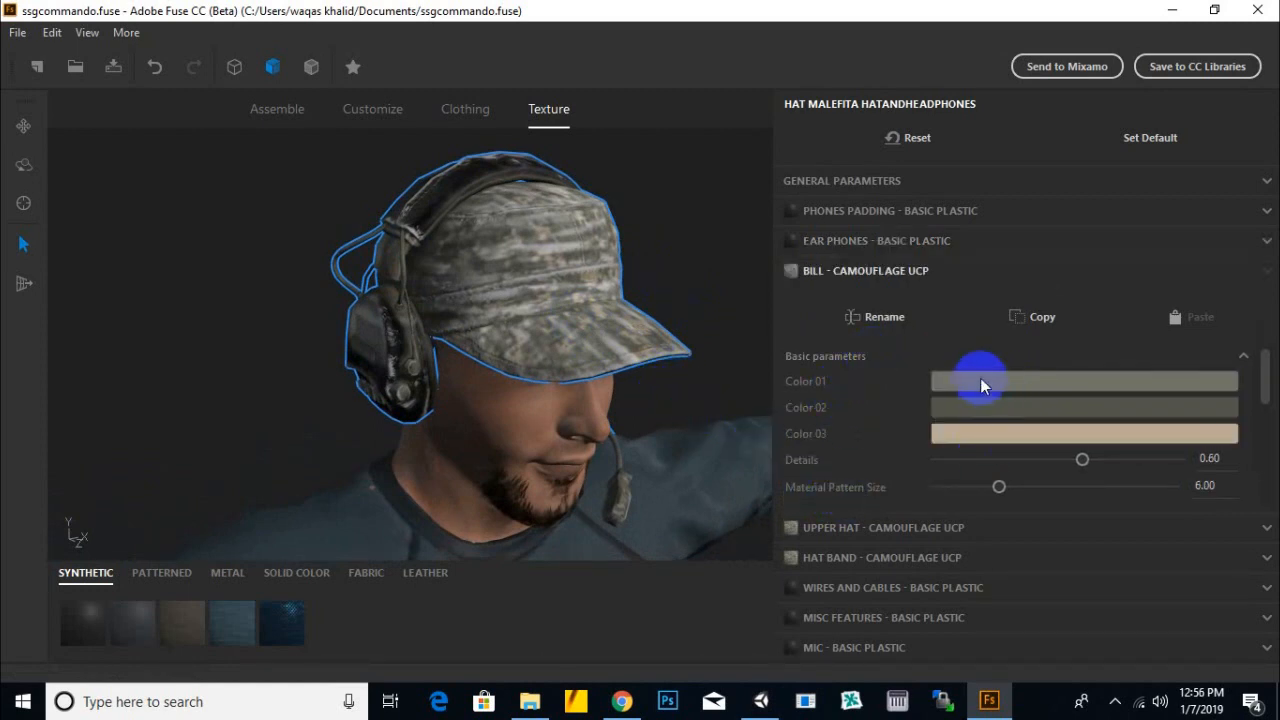
{"action": "left_click", "coordinate": [182, 578]}
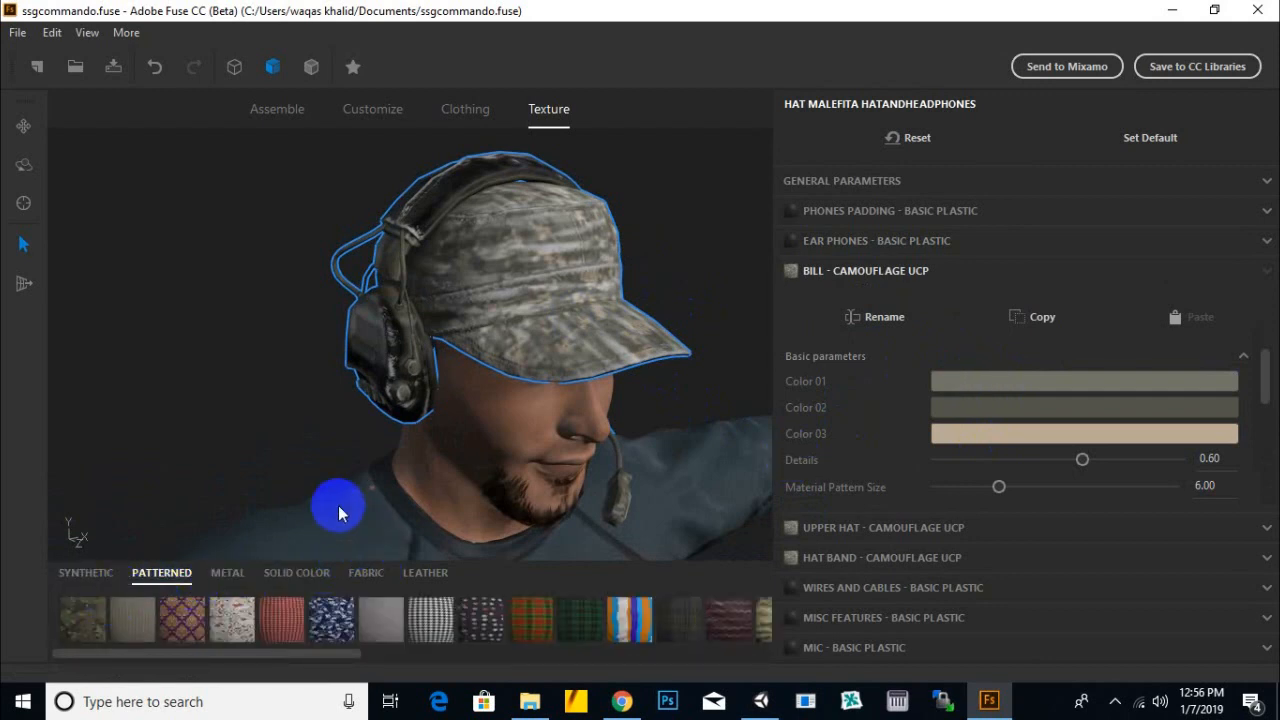
{"action": "left_click", "coordinate": [102, 626]}
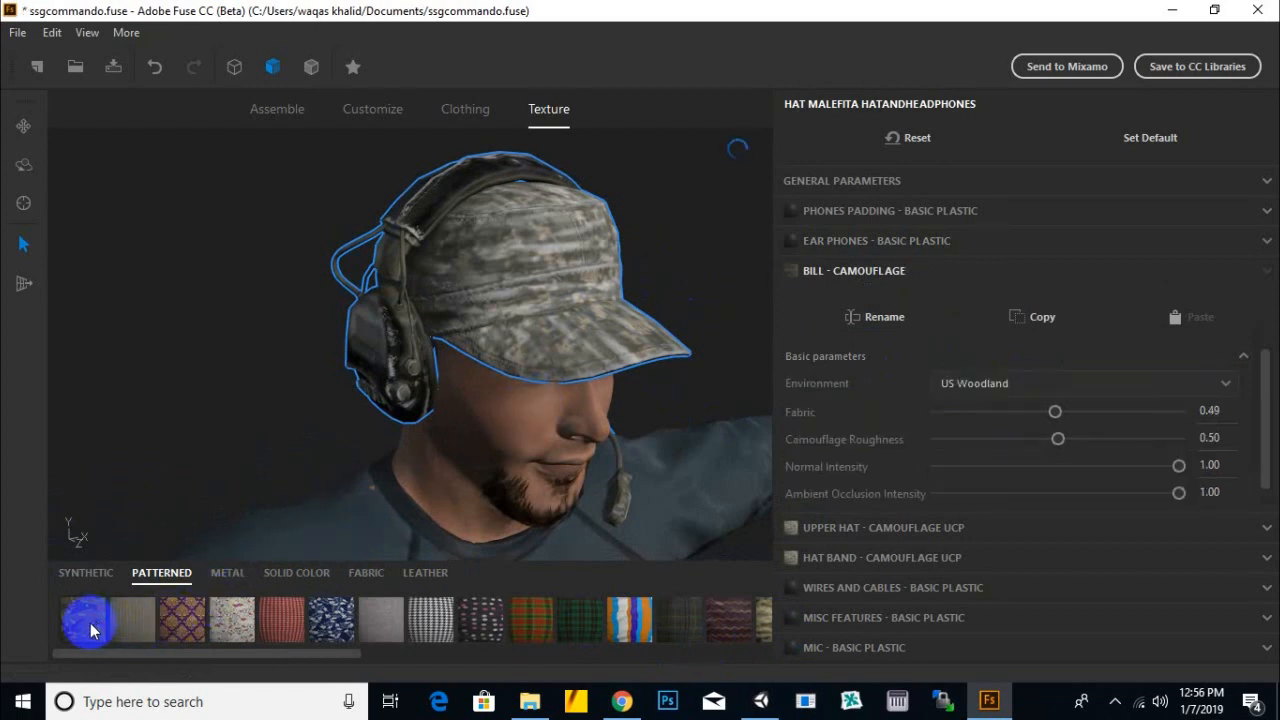
{"action": "left_click", "coordinate": [1115, 701]}
{"action": "left_click", "coordinate": [1171, 553]}
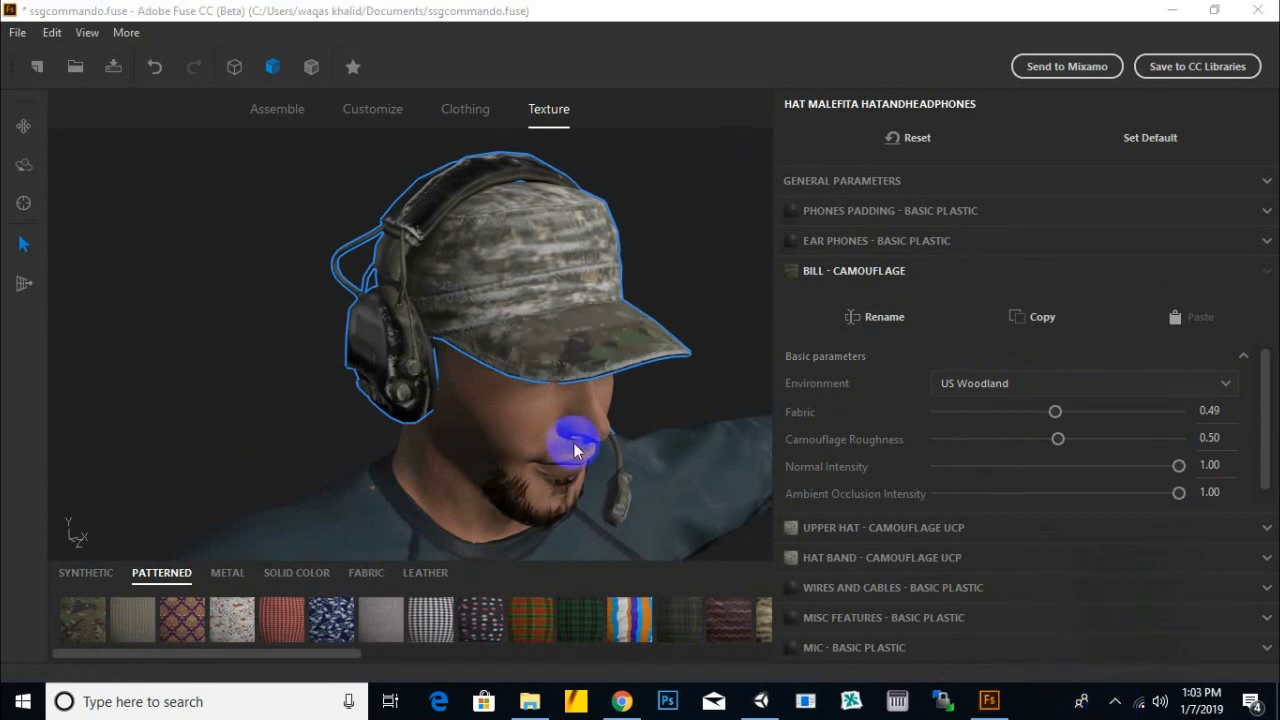
- Apply the patterned Camouflage material to the upper hat and the hat band
{"action": "left_click_drag", "start_coordinate": [574, 443], "coordinate": [558, 268]}
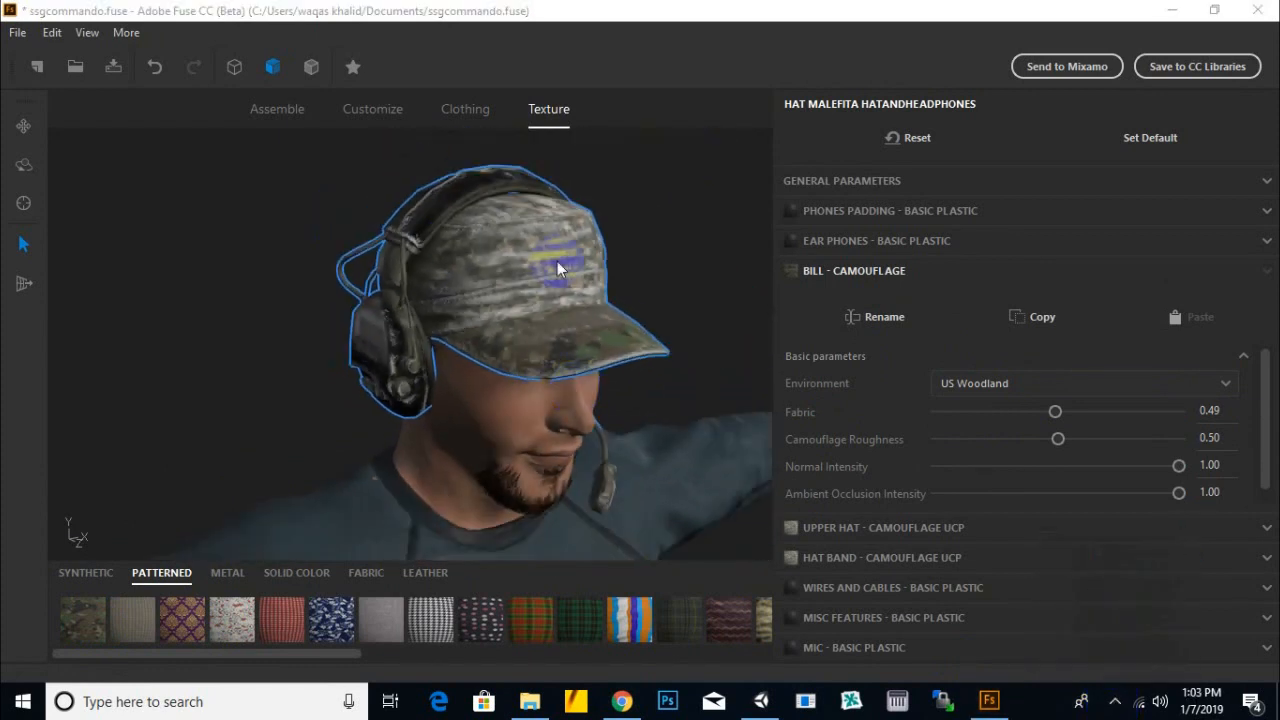
{"action": "left_click", "coordinate": [903, 529]}
{"action": "left_click", "coordinate": [65, 626]}
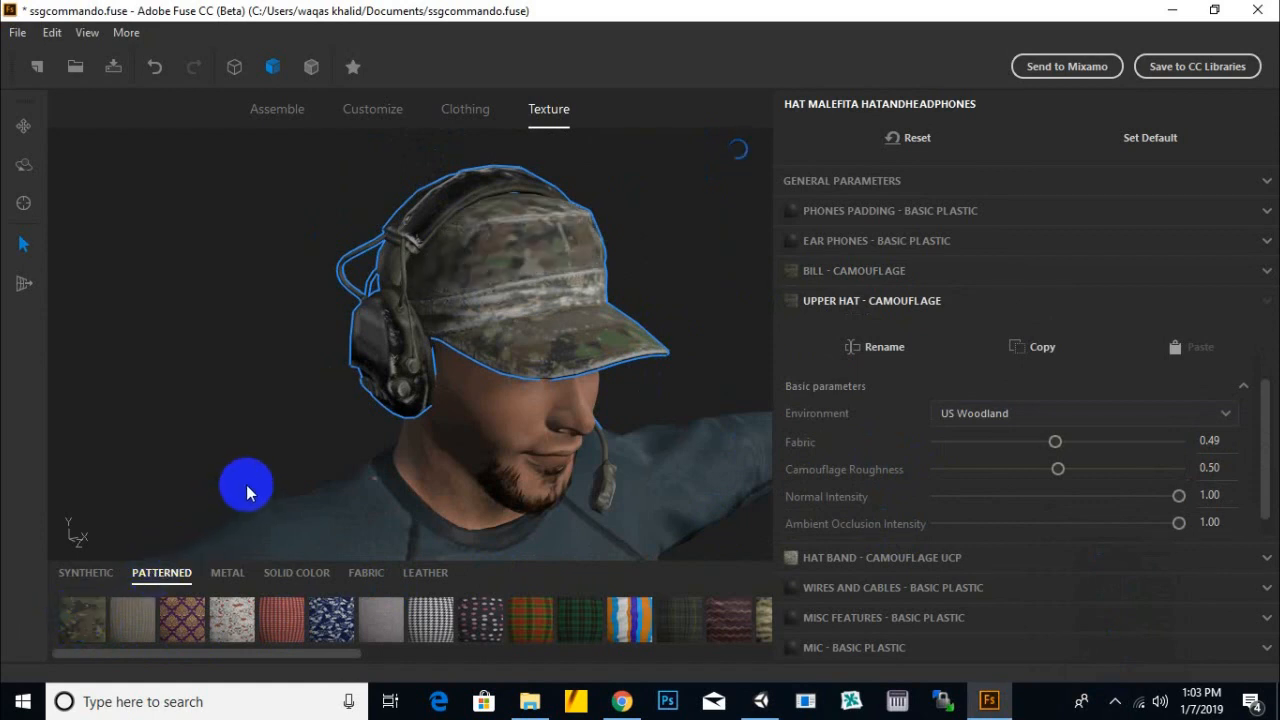
{"action": "left_click", "coordinate": [870, 558]}
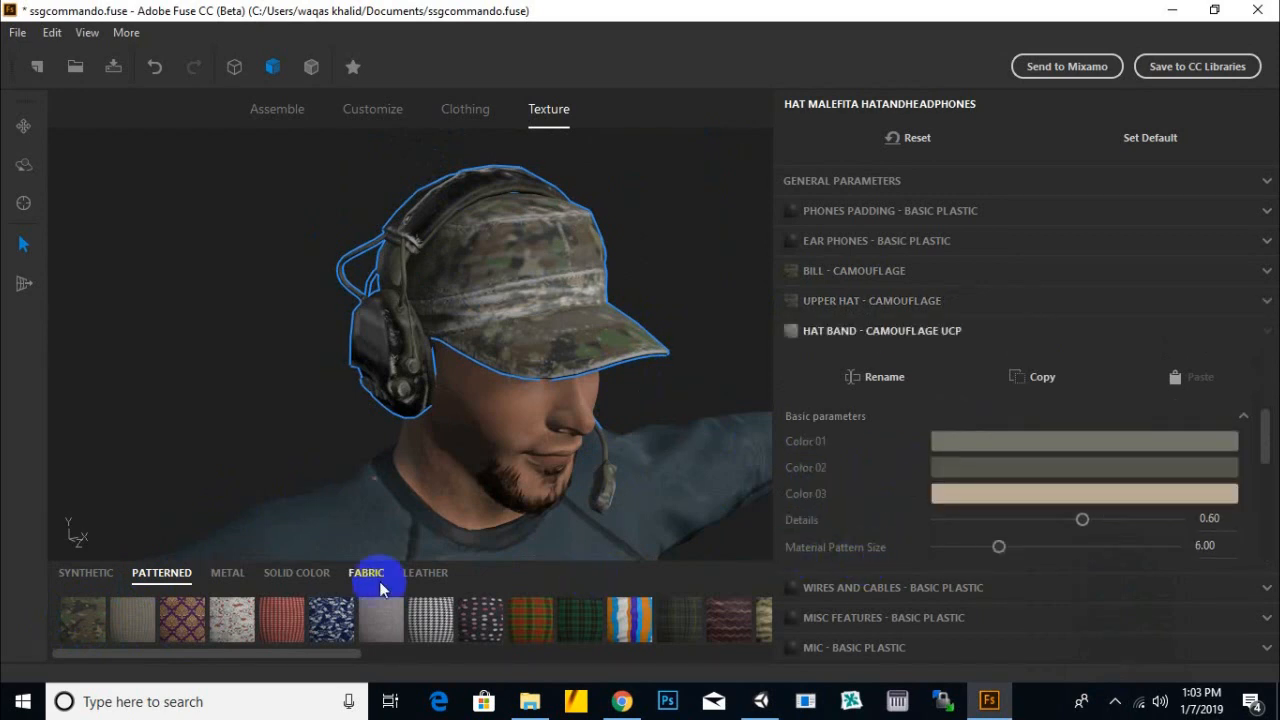
{"action": "left_click", "coordinate": [96, 636]}
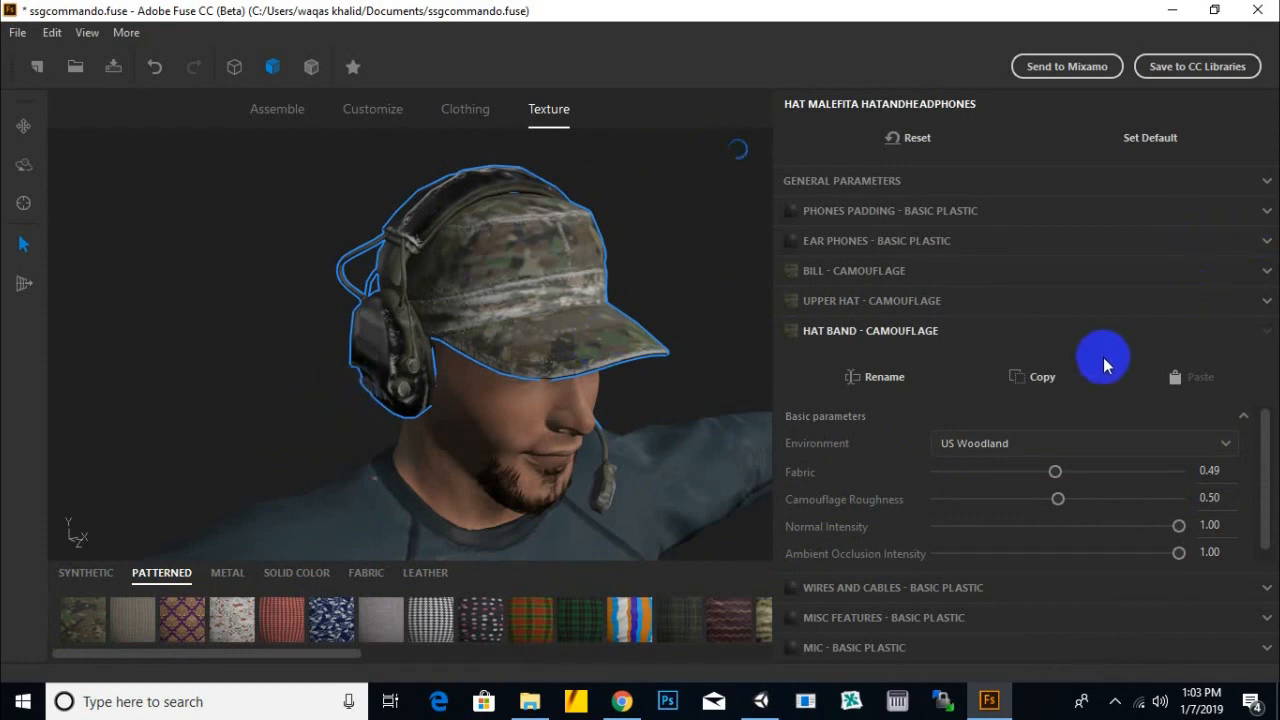
- Raise the hat's Texture Resolution to 1024 x 1024 and save the character file
{"action": "left_click", "coordinate": [871, 180]}
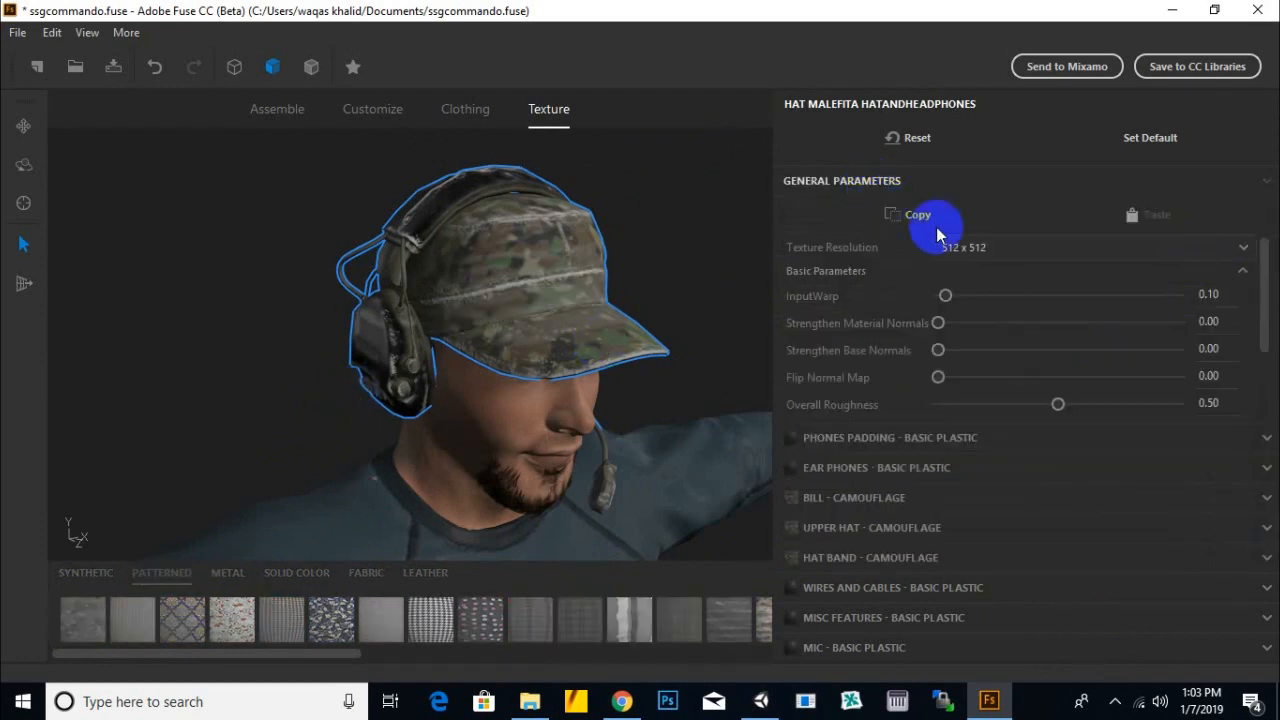
{"action": "left_click", "coordinate": [998, 250]}
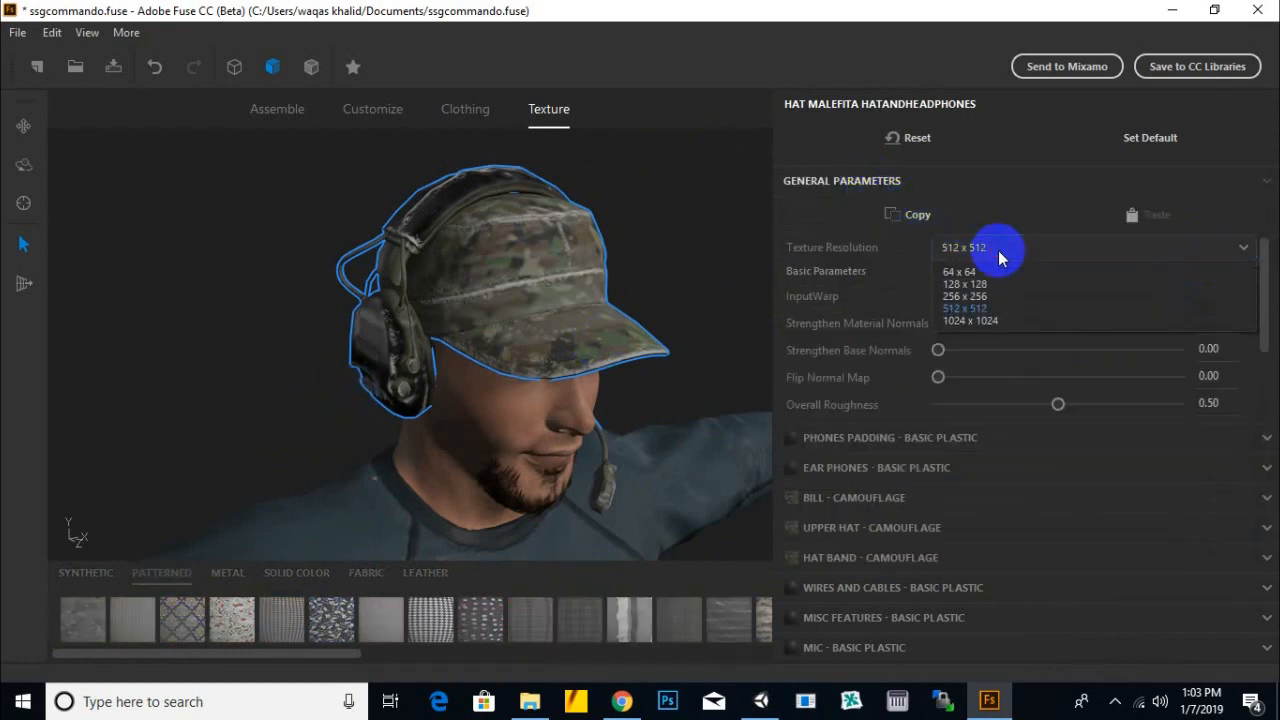
{"action": "left_click", "coordinate": [970, 322]}
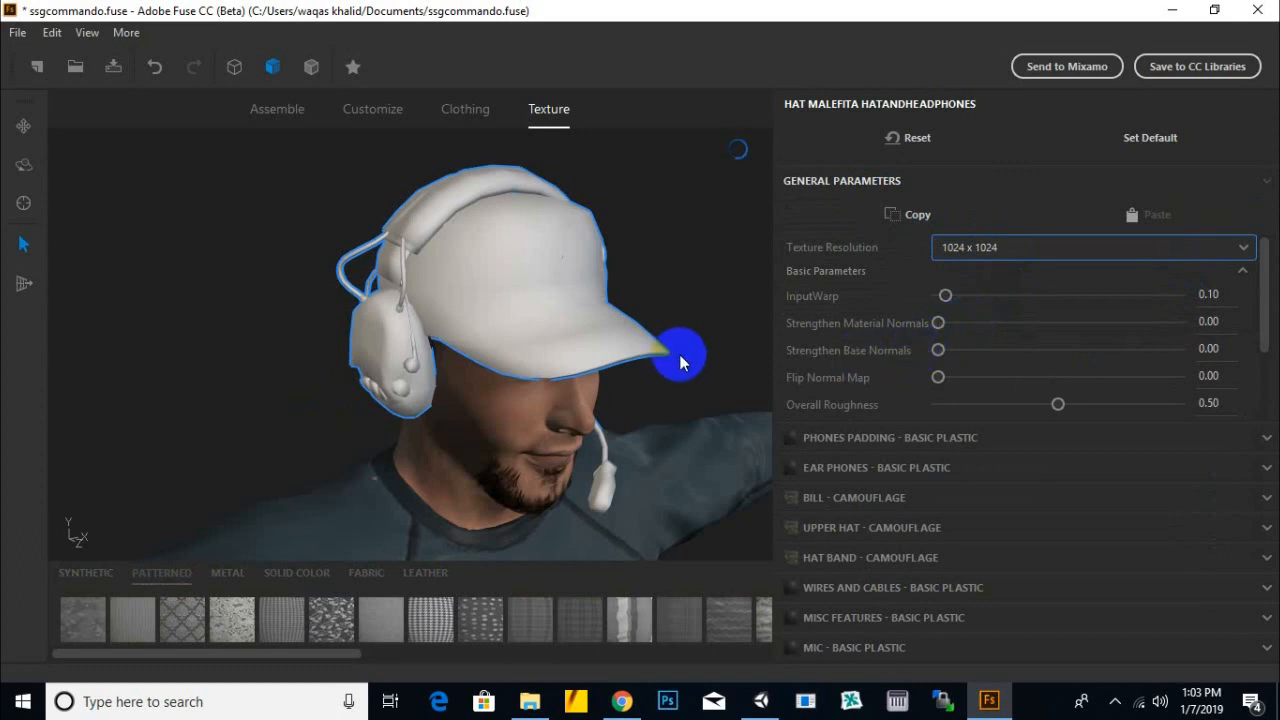
{"action": "scroll", "coordinate": [687, 354], "scroll_direction": "down", "scroll_amount": 2}
{"action": "middle_click_drag", "start_coordinate": [687, 354], "coordinate": [674, 319]}
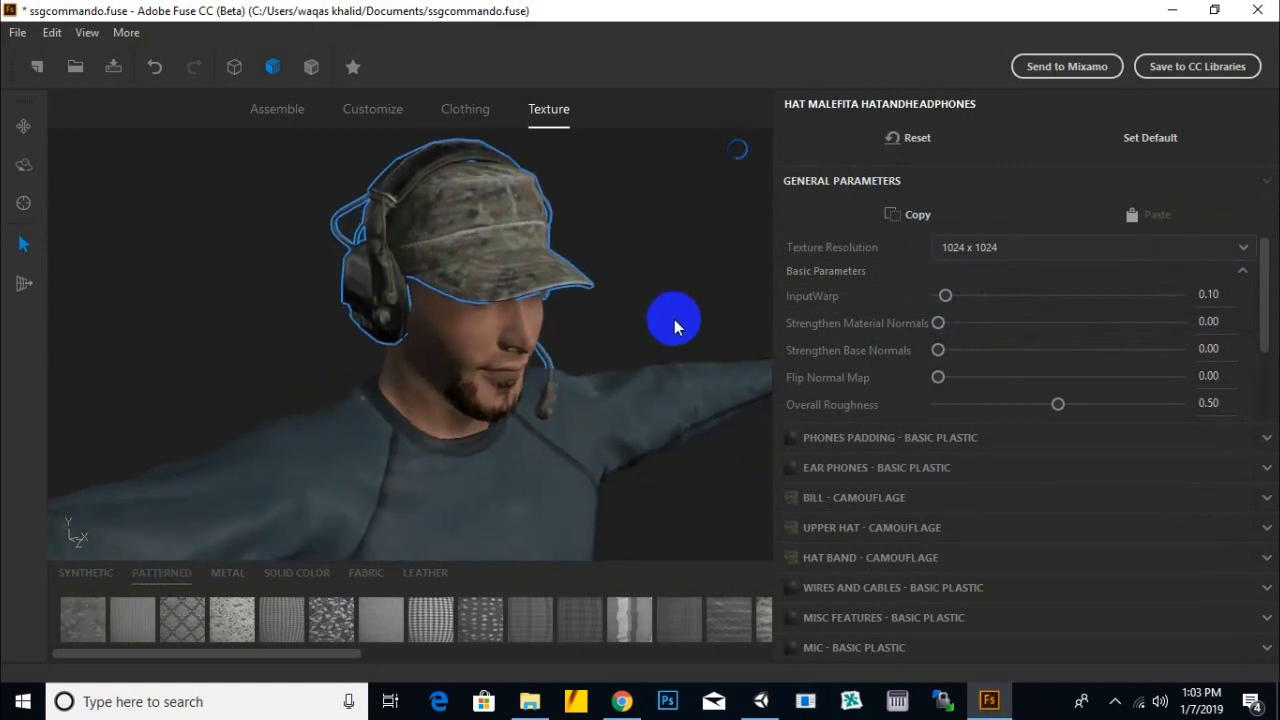
{"action": "key", "text": "ctrl+s"}
- Select the long-sleeve athletic top and raise its Texture Resolution to 1024 x 1024
{"action": "left_click_drag", "start_coordinate": [661, 312], "coordinate": [654, 377]}
{"action": "left_click", "coordinate": [633, 363]}
{"action": "left_click", "coordinate": [1005, 260]}
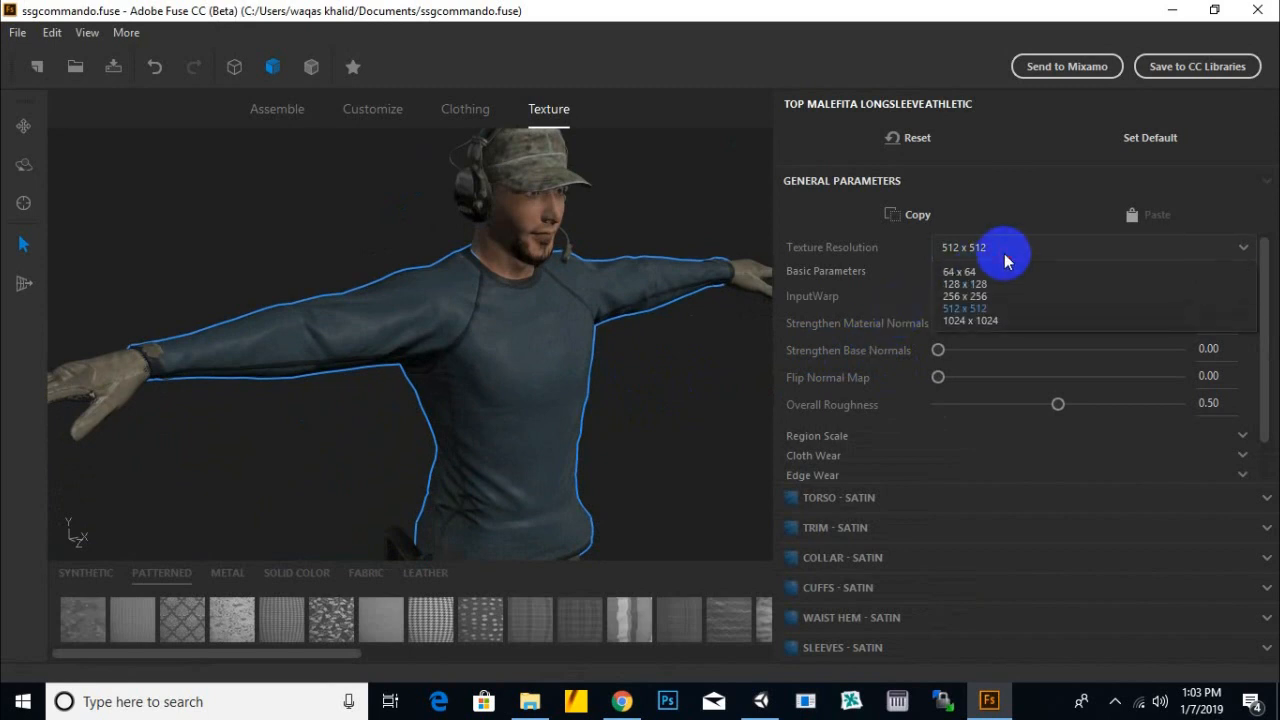
{"action": "left_click", "coordinate": [970, 327]}
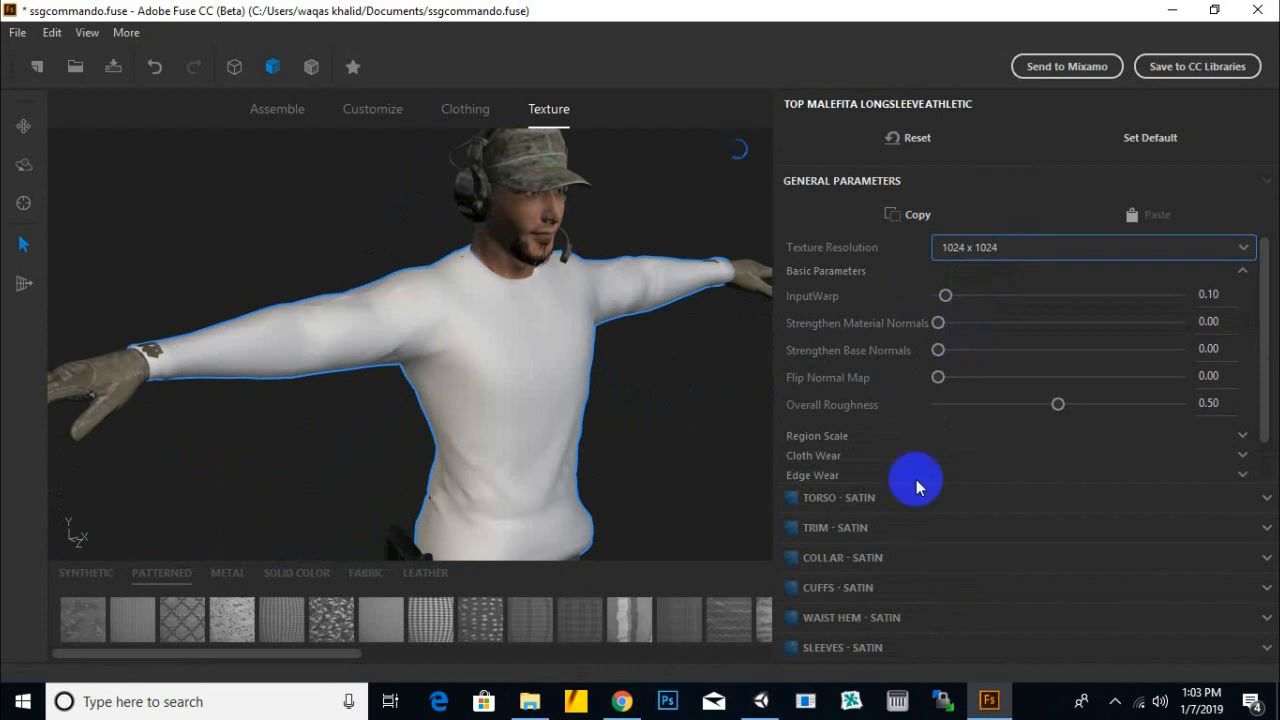
- Try the patterned Camouflage material on the torso of the long-sleeve top
{"action": "left_click", "coordinate": [853, 506]}
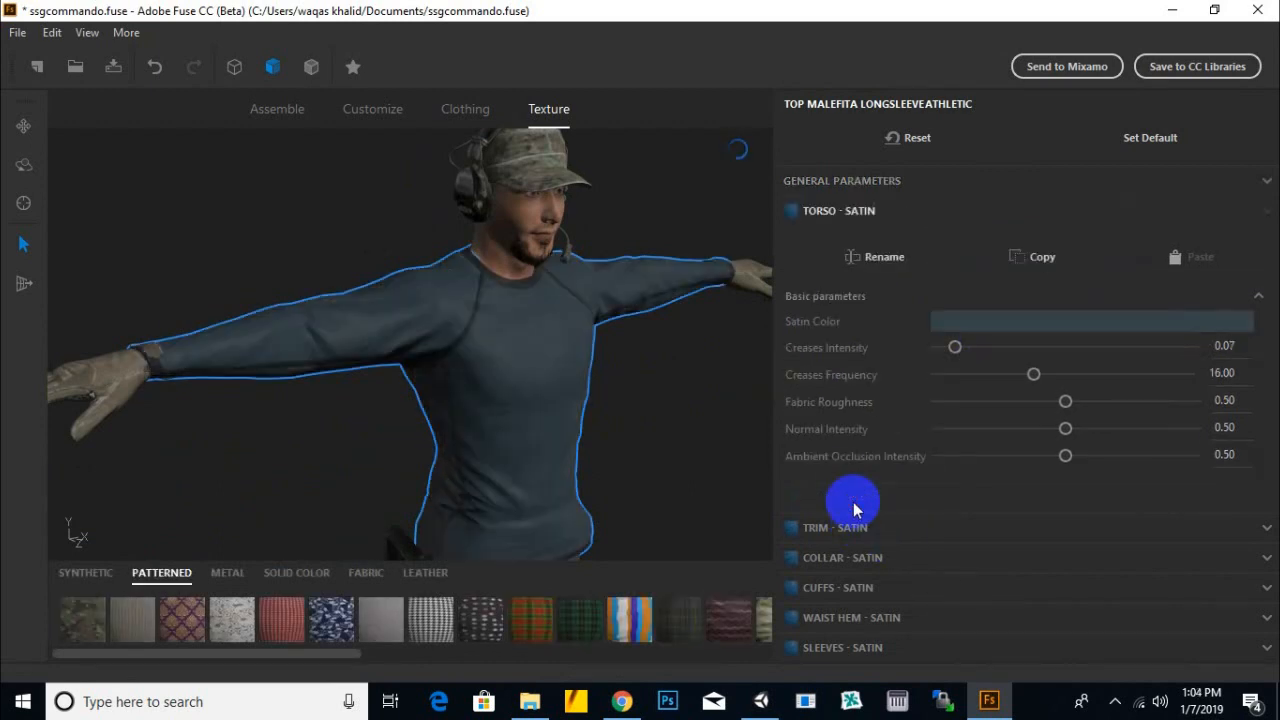
{"action": "left_click", "coordinate": [100, 622]}
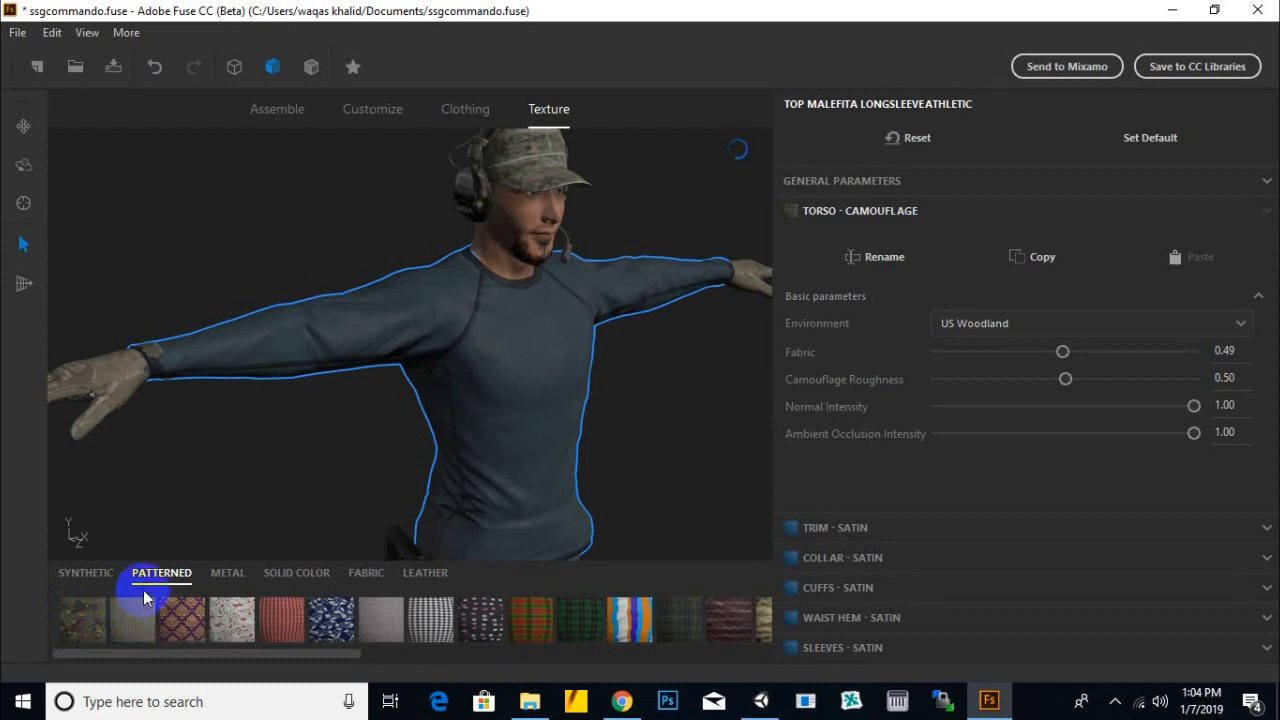
{"action": "left_click_drag", "start_coordinate": [651, 406], "coordinate": [652, 372]}
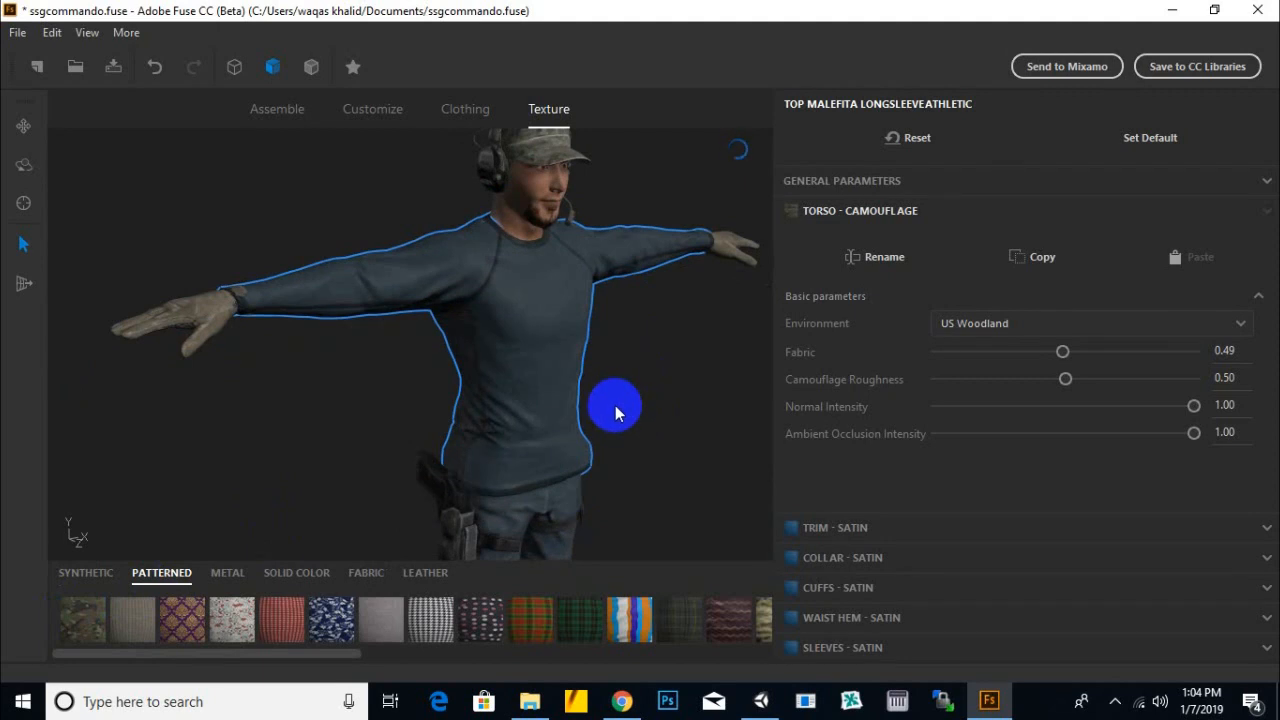
{"action": "left_click_drag", "start_coordinate": [616, 402], "coordinate": [582, 397]}
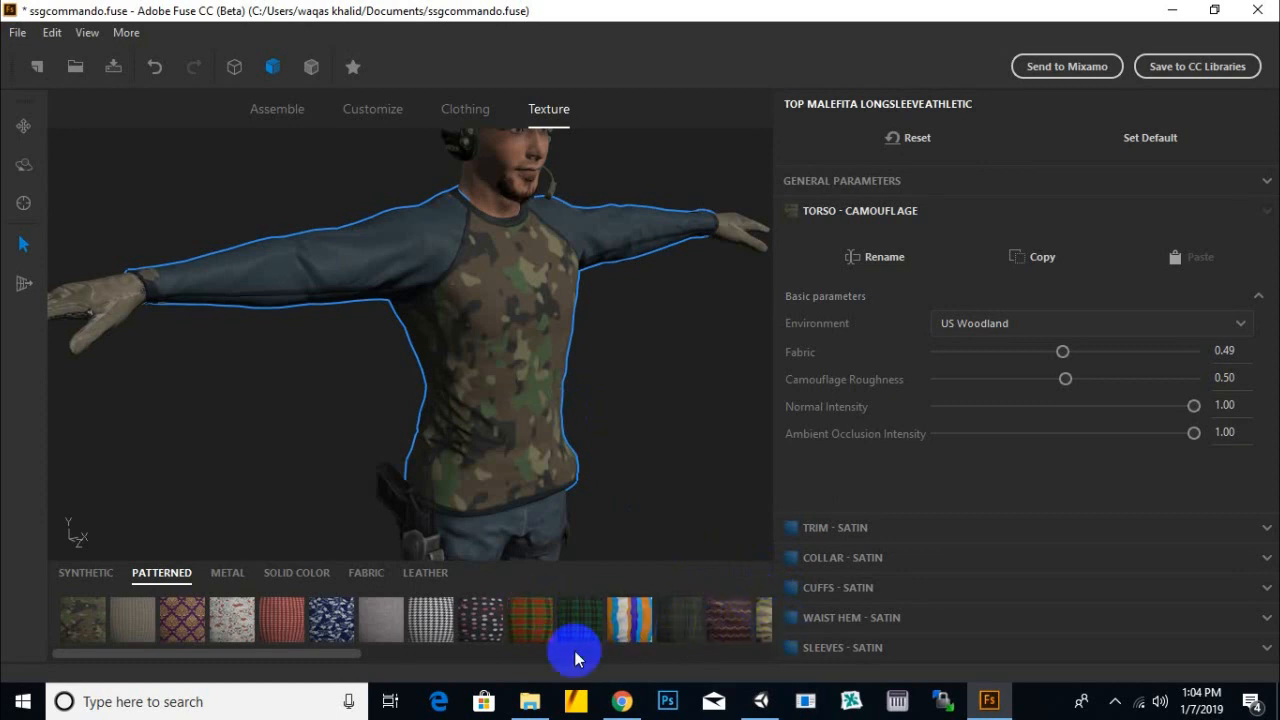
- Apply the Camouflage DPM pattern to the torso of the long-sleeve top
{"action": "left_click_drag", "start_coordinate": [314, 655], "coordinate": [502, 660]}
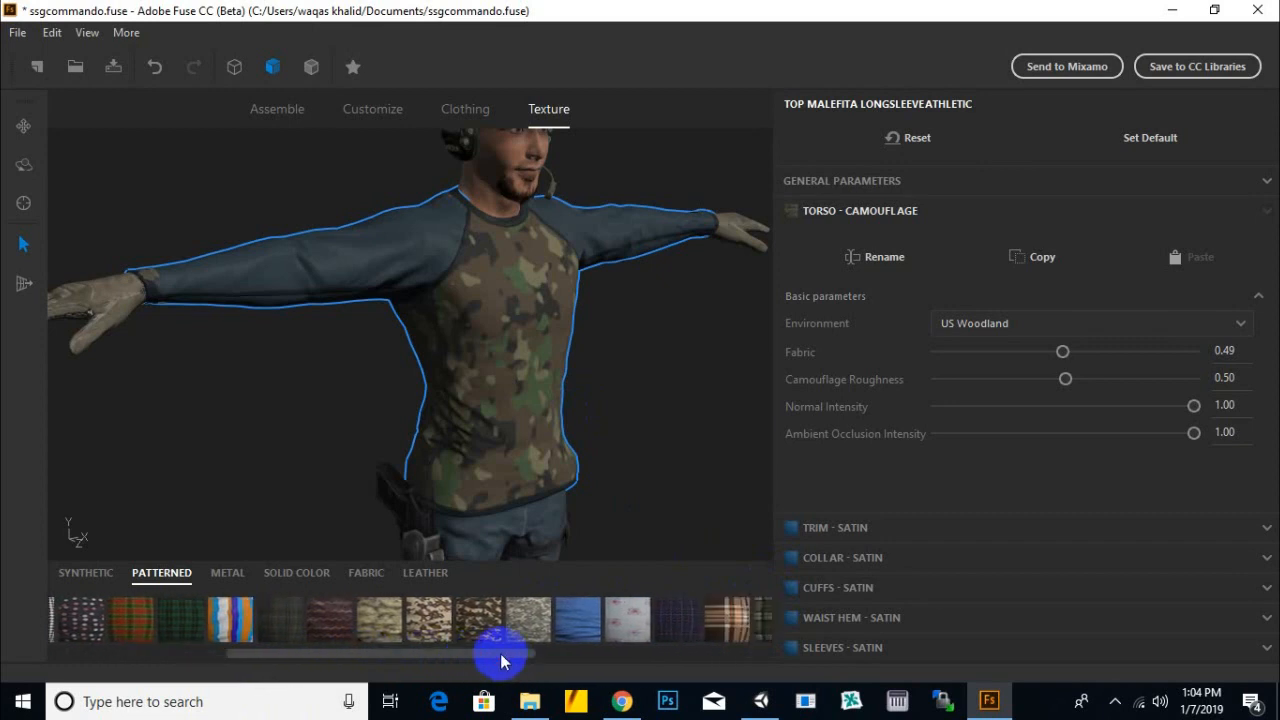
{"action": "left_click", "coordinate": [451, 615]}
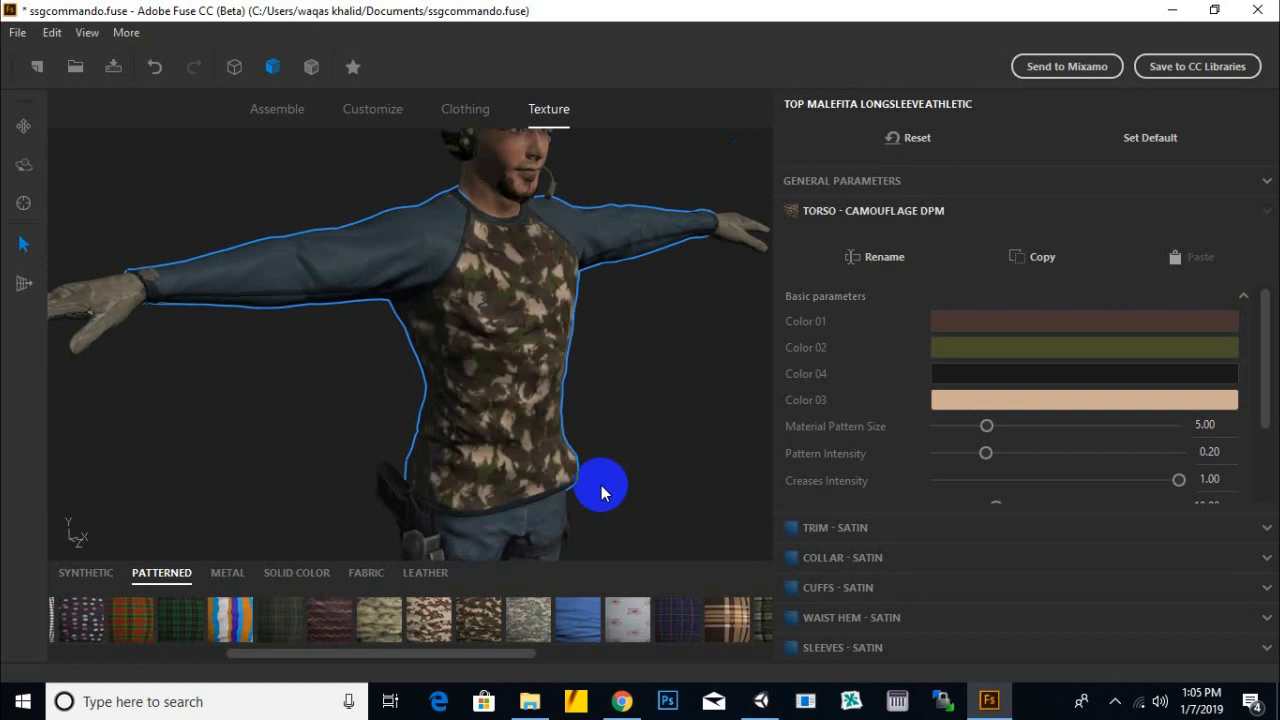
{"action": "scroll", "coordinate": [608, 465], "scroll_direction": "down", "scroll_amount": 1}
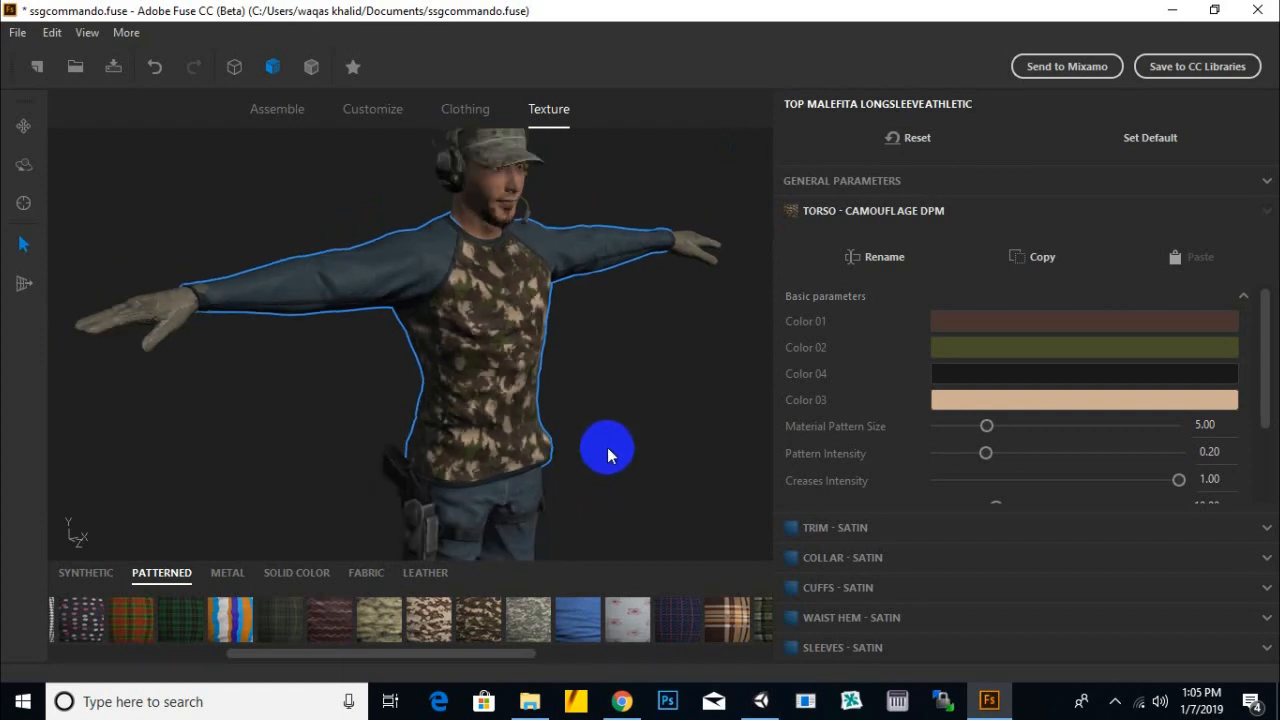
{"action": "middle_click_drag", "start_coordinate": [607, 448], "coordinate": [619, 466]}
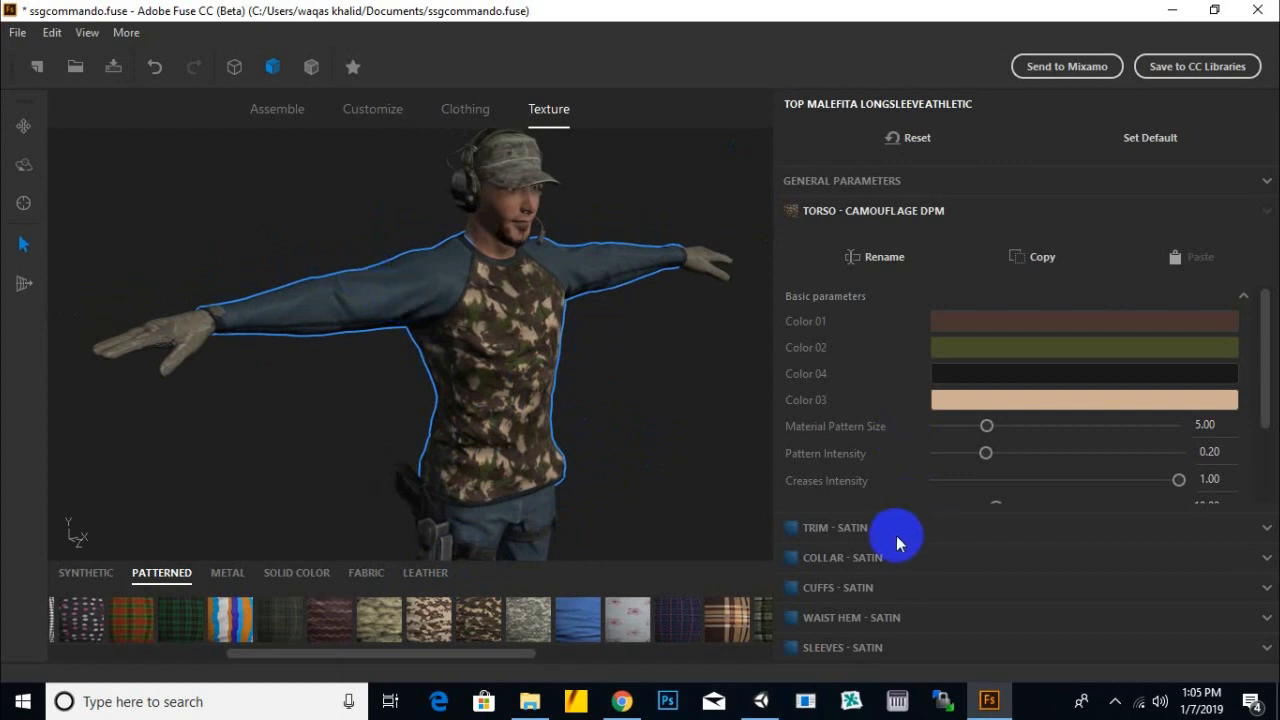
- Apply the patterned Camouflage material to the sleeves of the top
{"action": "left_click", "coordinate": [888, 648]}
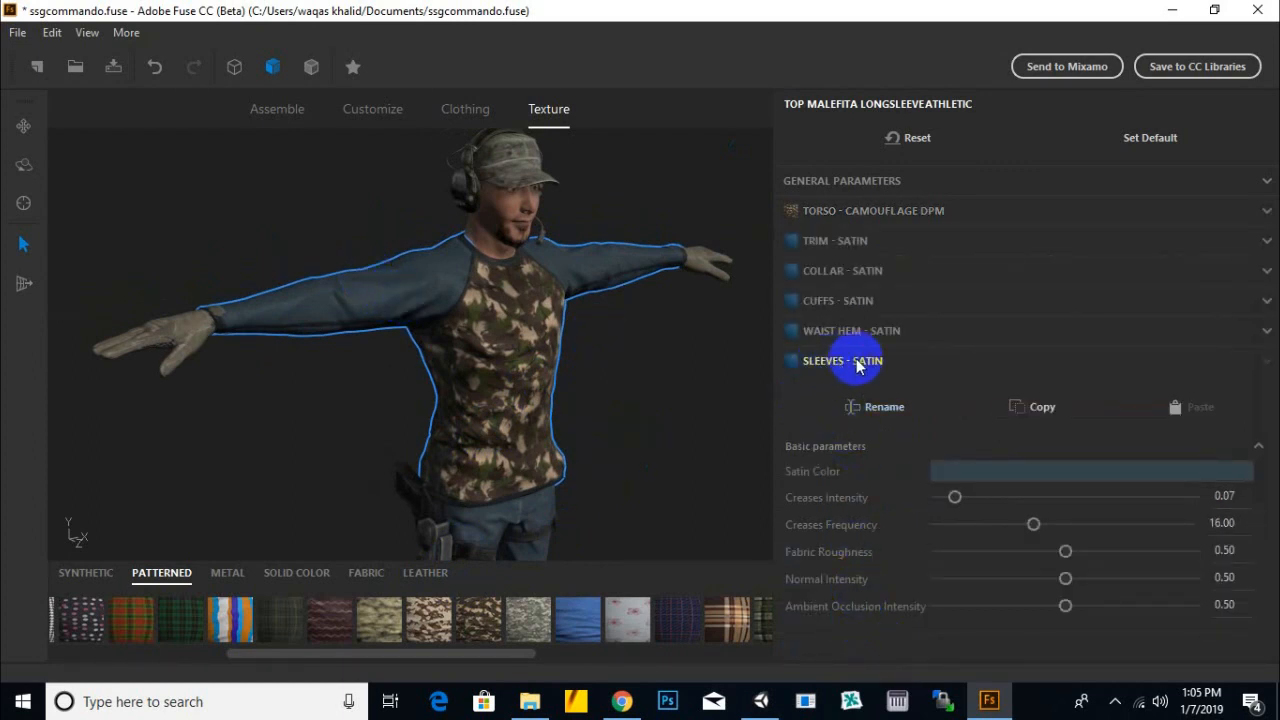
{"action": "left_click_drag", "start_coordinate": [308, 660], "coordinate": [134, 686]}
{"action": "left_click", "coordinate": [72, 622]}
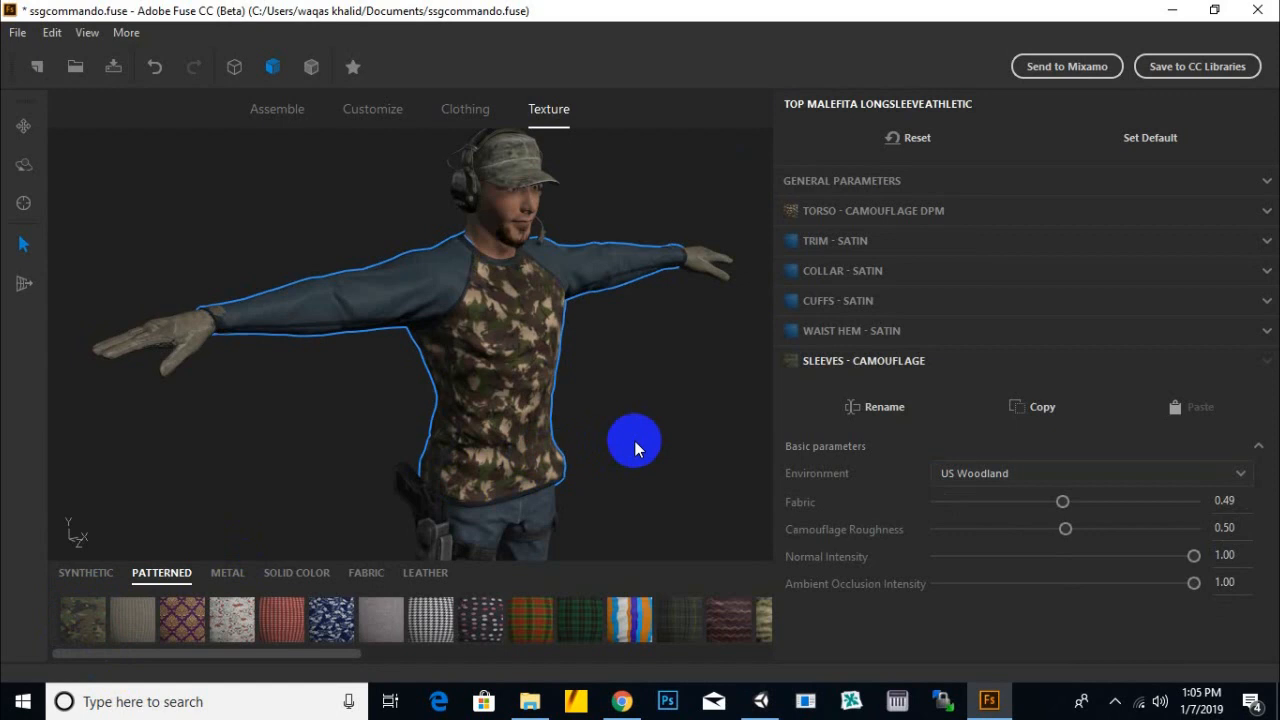
{"action": "scroll", "coordinate": [634, 447], "scroll_direction": "down", "scroll_amount": 2}
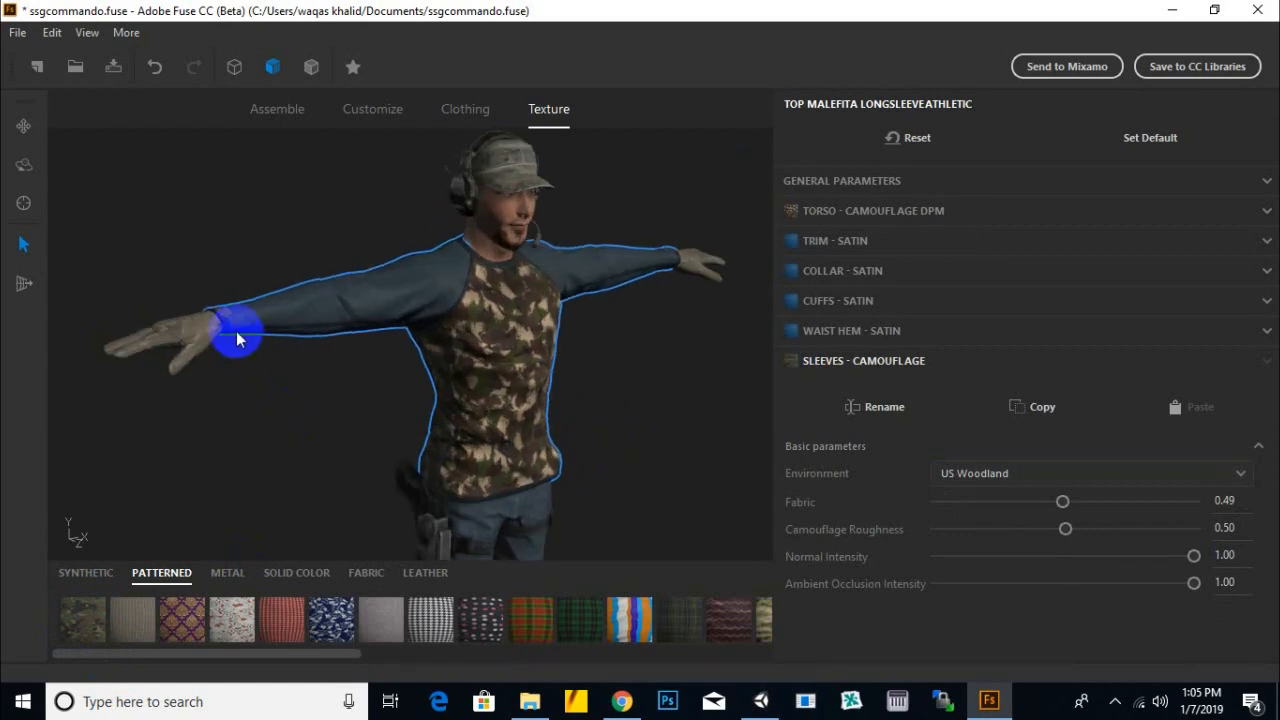
{"action": "scroll", "coordinate": [237, 339], "scroll_direction": "up", "scroll_amount": 3}
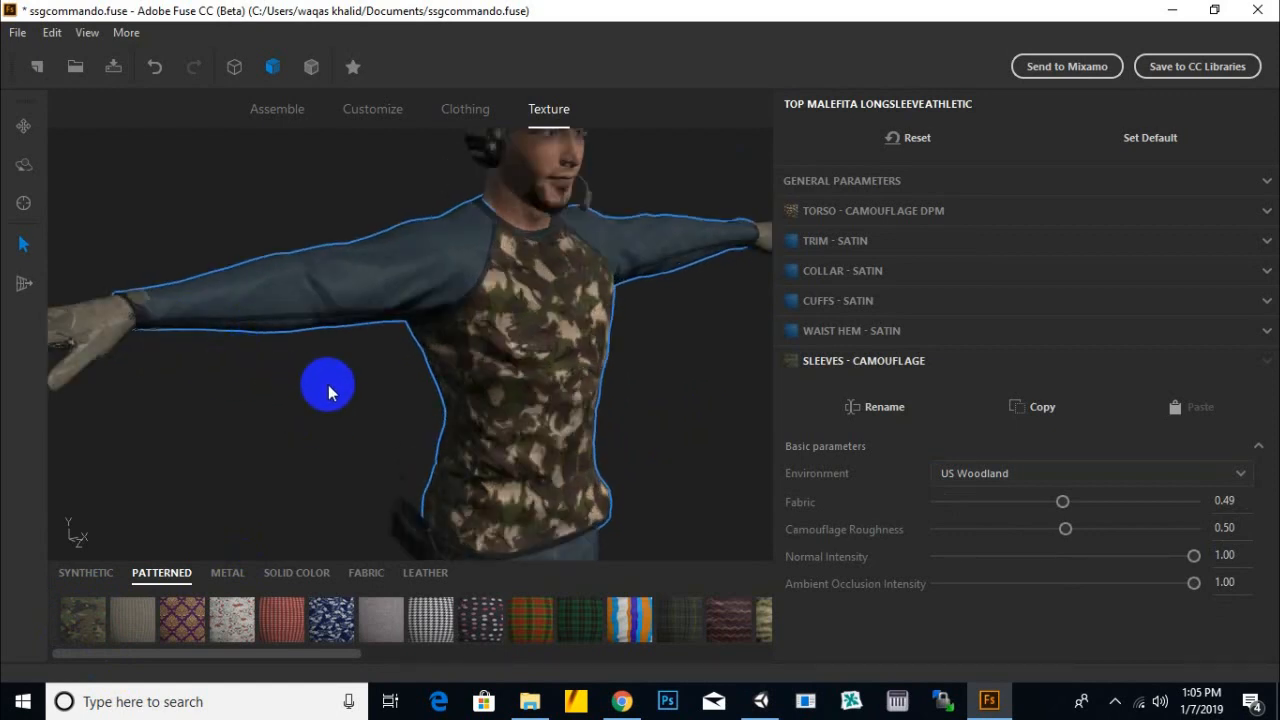
- Apply the patterned Camouflage material to the top's waist hem
{"action": "left_click", "coordinate": [888, 334]}
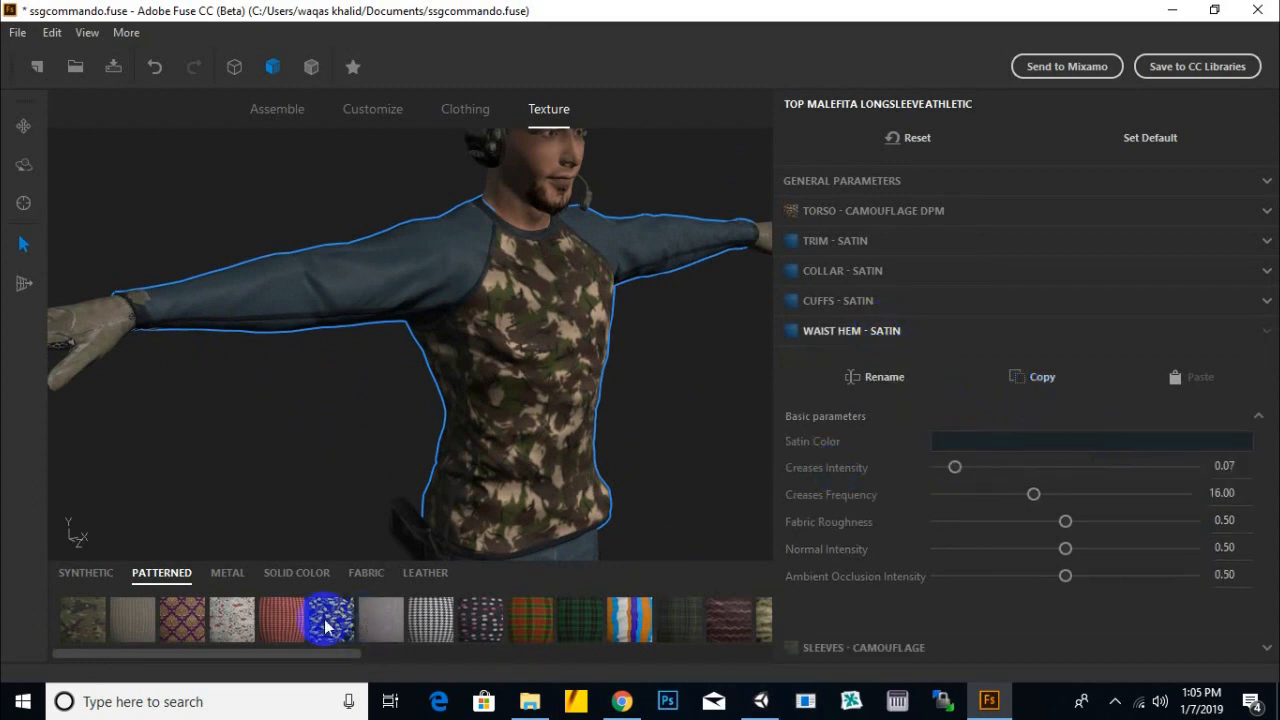
{"action": "left_click", "coordinate": [90, 615]}
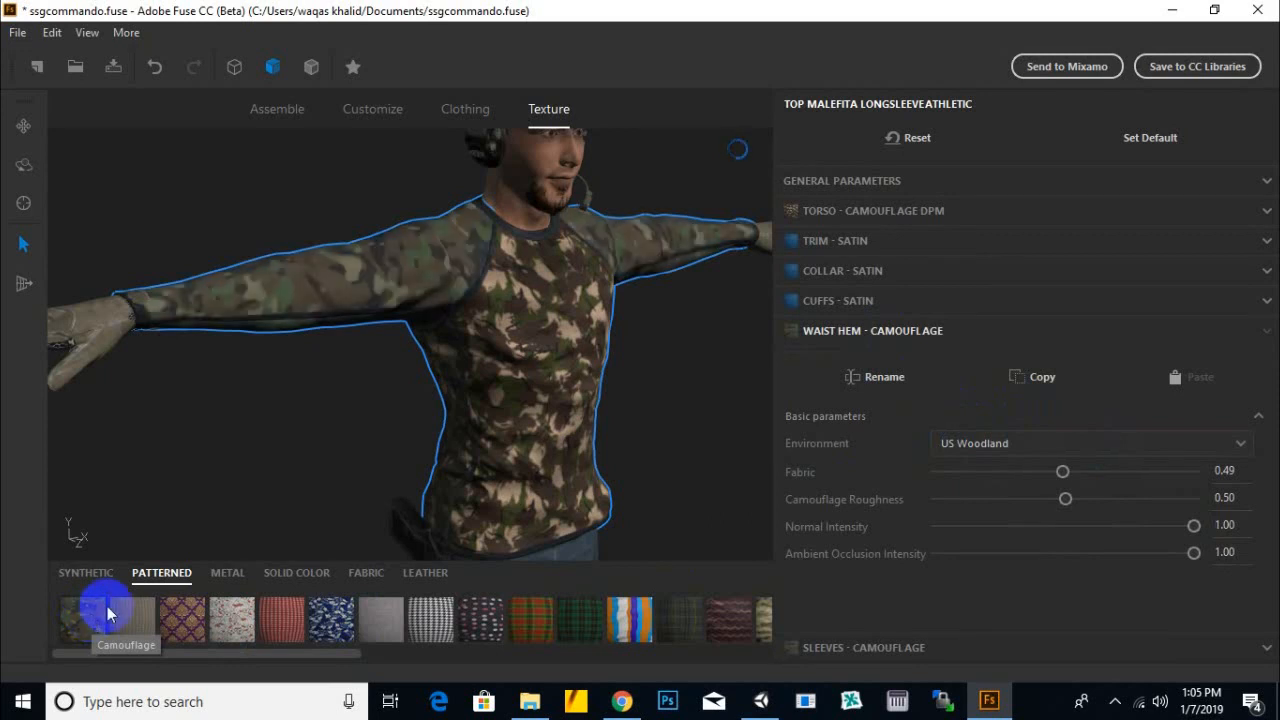
{"action": "left_click_drag", "start_coordinate": [329, 423], "coordinate": [646, 397]}
- Select the combat gloves and raise their Texture Resolution to 1024 x 1024
{"action": "left_click", "coordinate": [698, 276]}
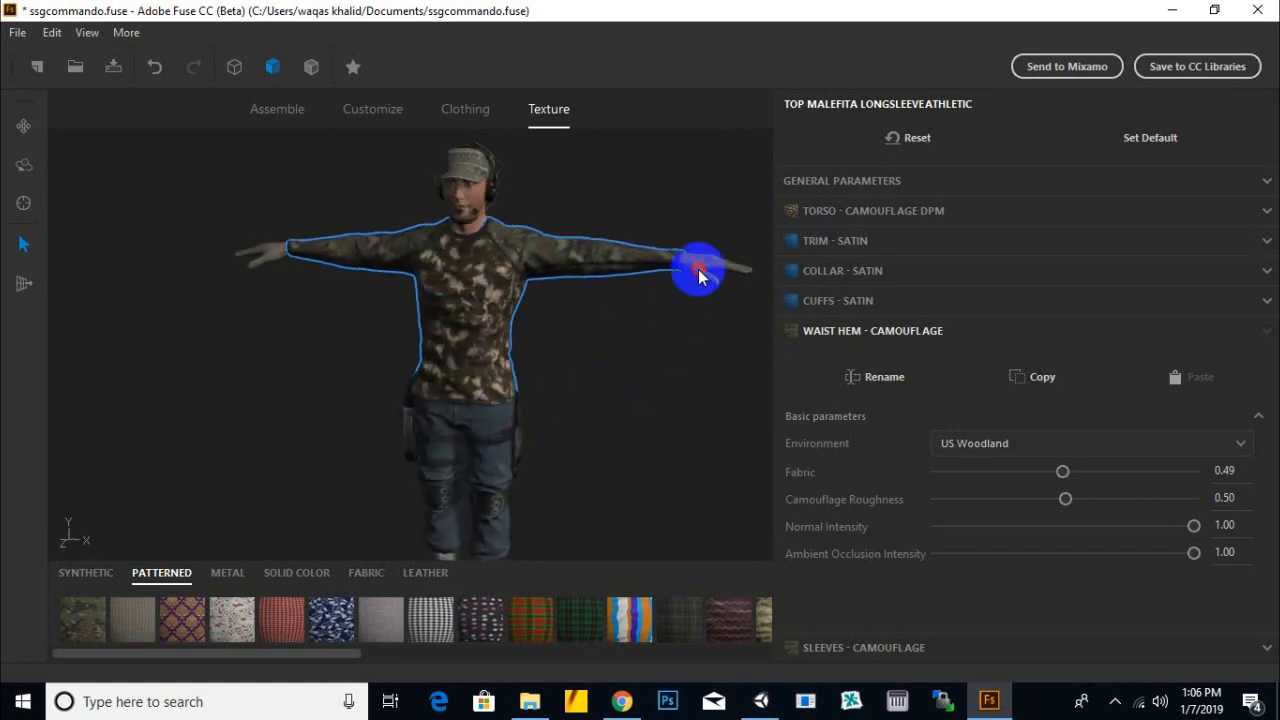
{"action": "left_click", "coordinate": [698, 270]}
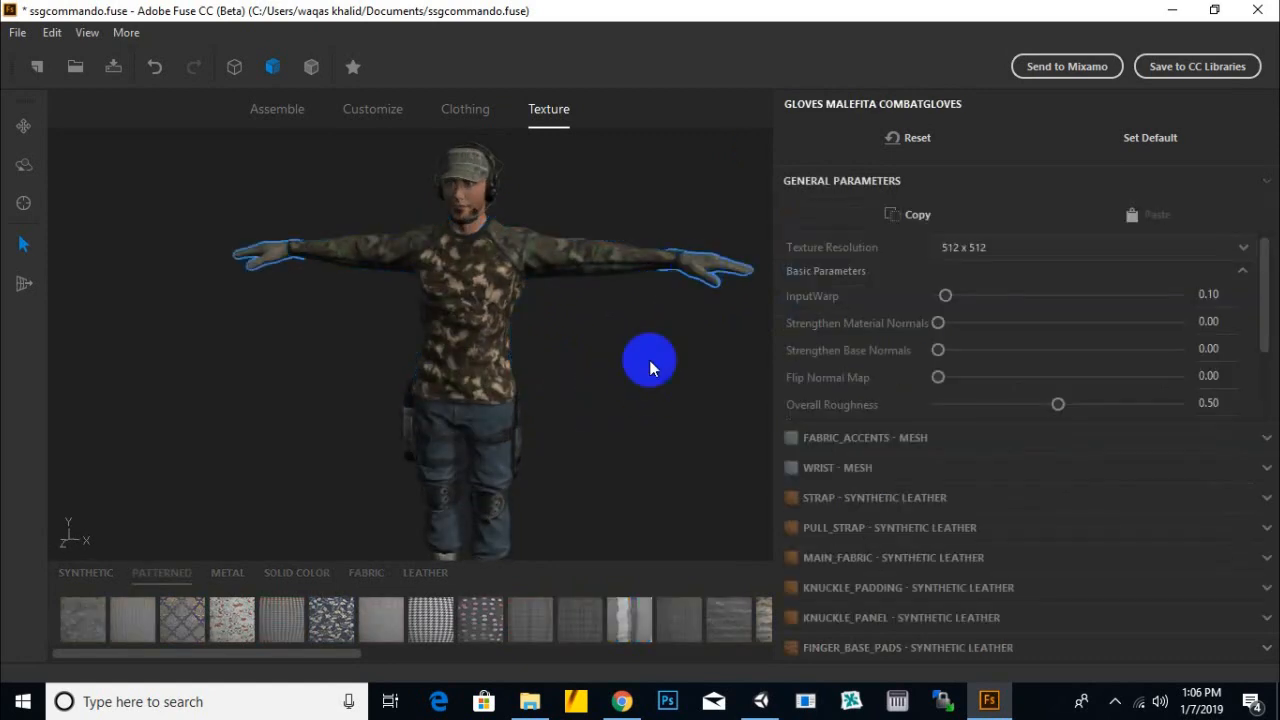
{"action": "left_click", "coordinate": [974, 250]}
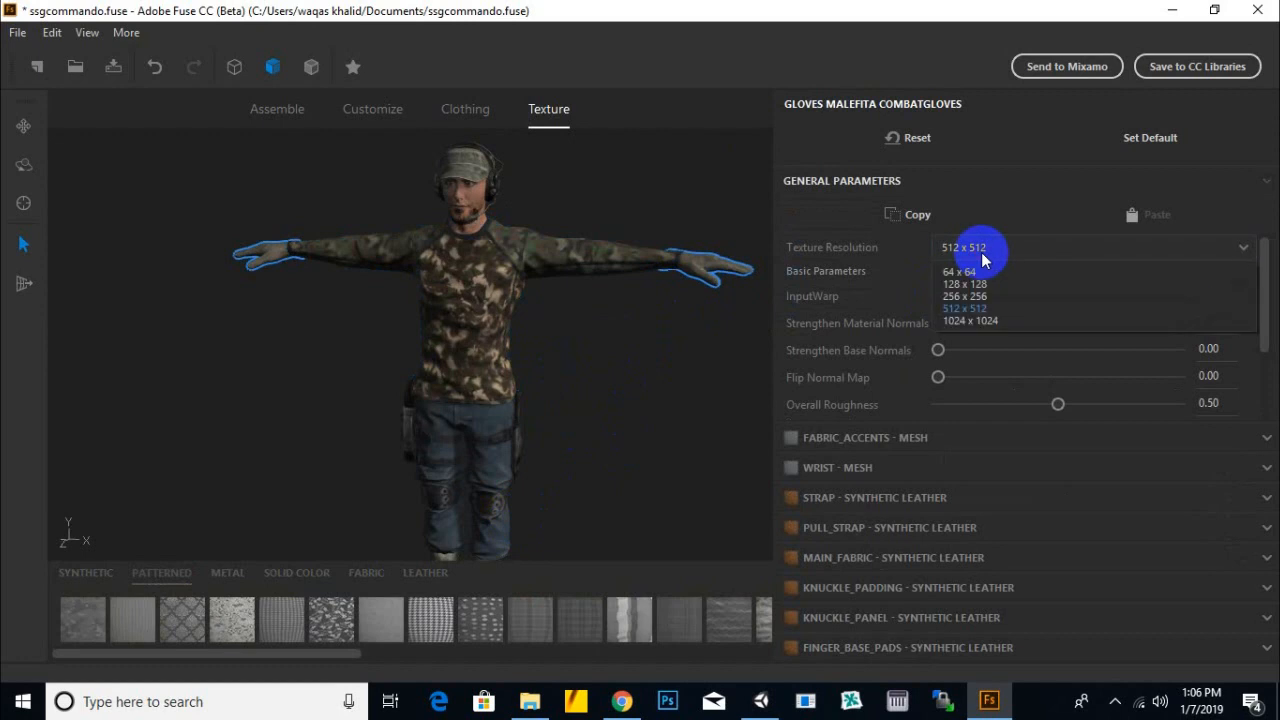
{"action": "left_click", "coordinate": [966, 326]}
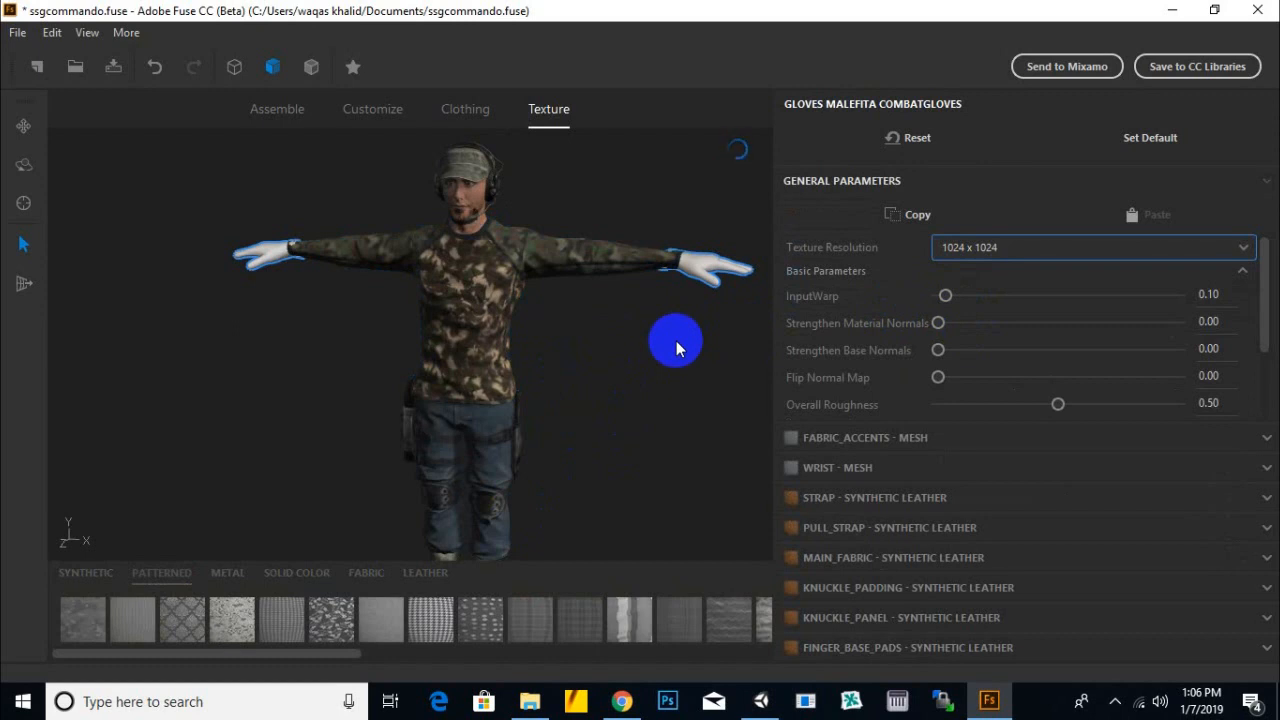
{"action": "left_click", "coordinate": [1115, 701]}
{"action": "left_click", "coordinate": [1166, 557]}
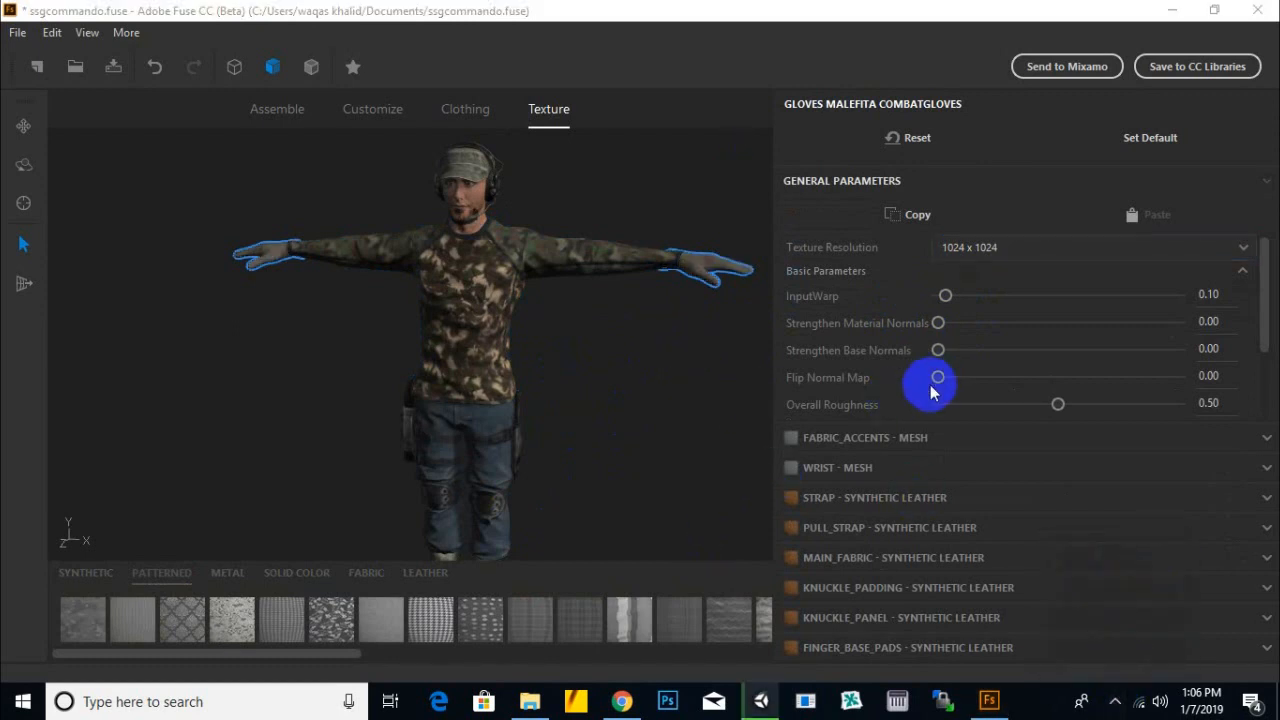
- Apply the Turned Leather material to the fabric accents of the combat gloves
{"action": "left_click", "coordinate": [870, 440]}
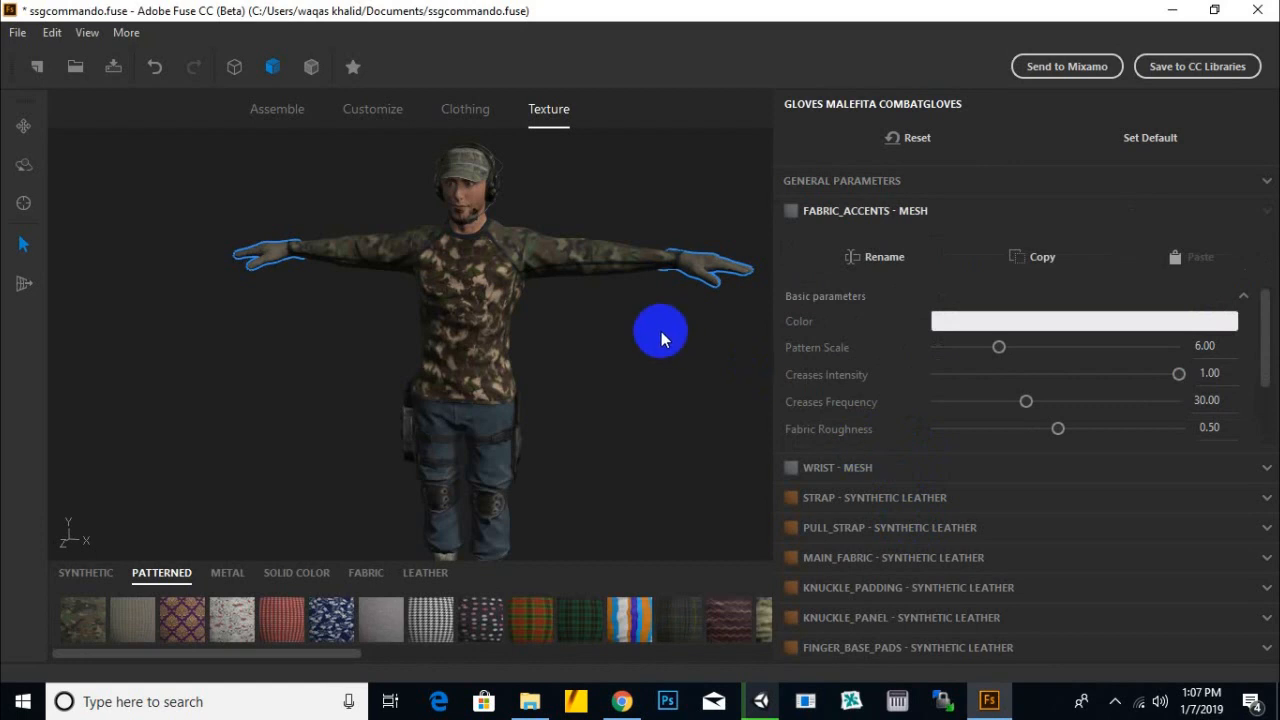
{"action": "scroll", "coordinate": [733, 255], "scroll_direction": "up", "scroll_amount": 2}
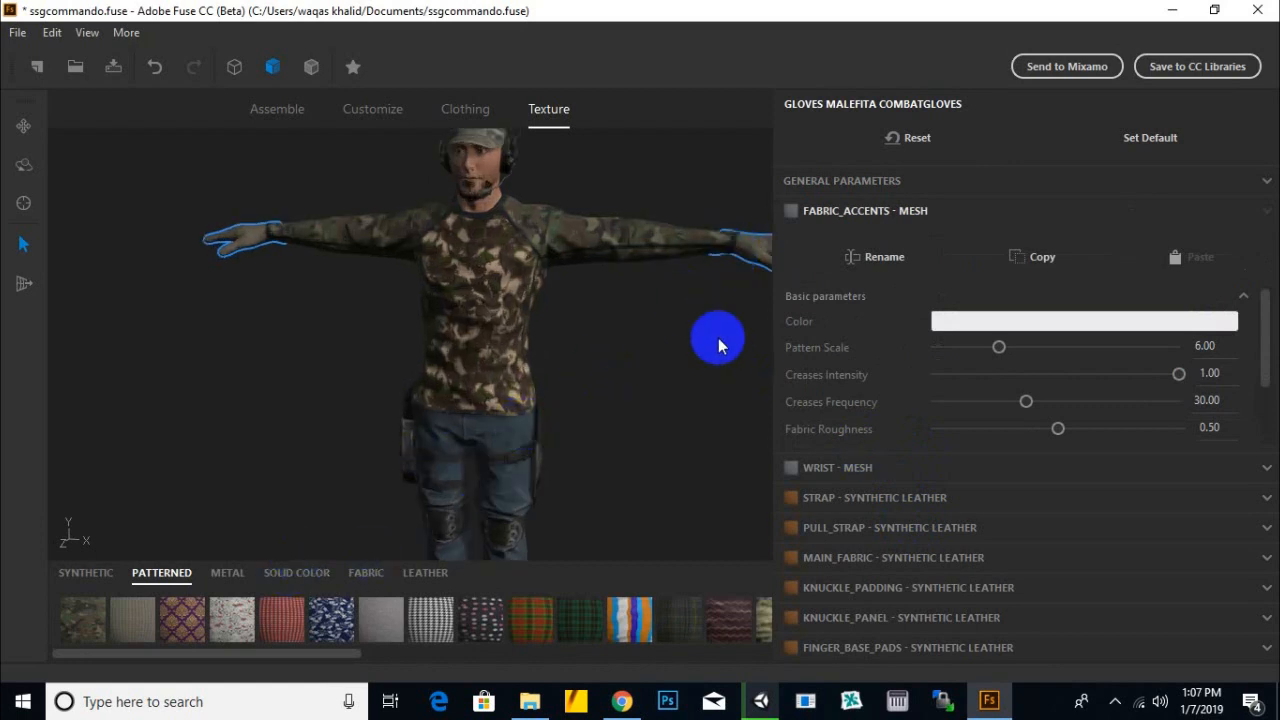
{"action": "scroll", "coordinate": [660, 358], "scroll_direction": "down", "scroll_amount": 2}
{"action": "middle_click_drag", "start_coordinate": [657, 354], "coordinate": [601, 363]}
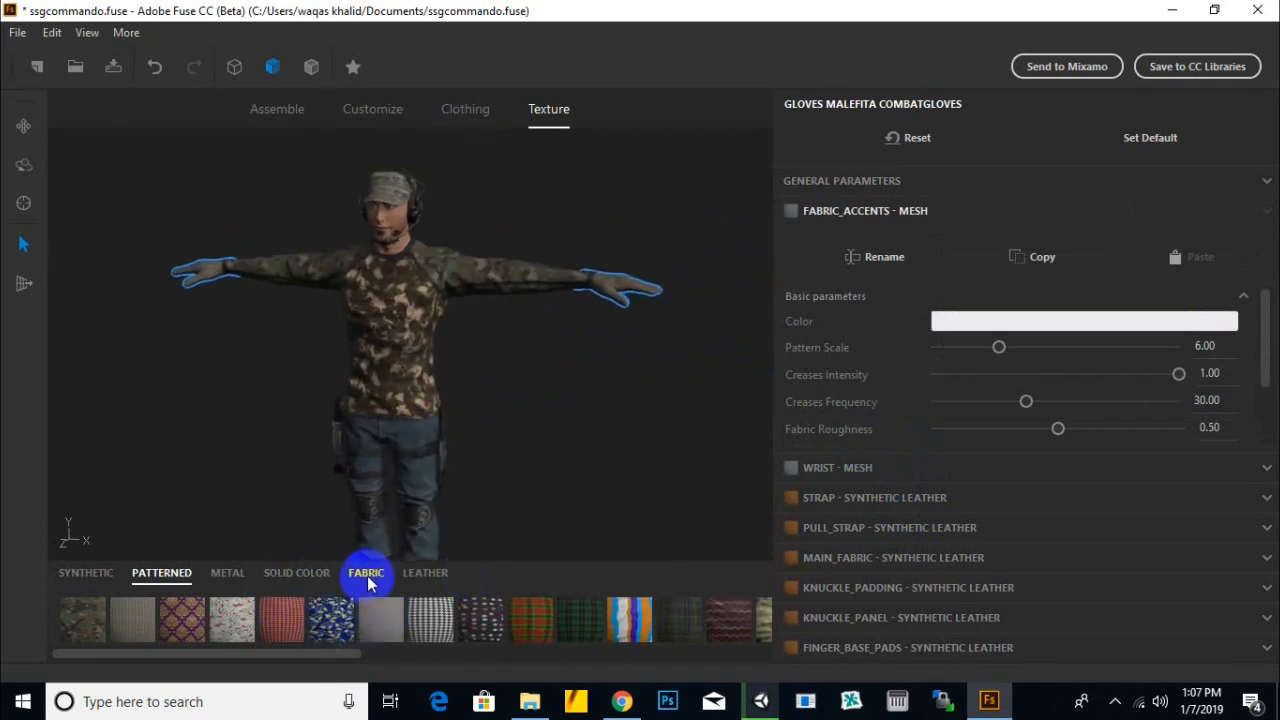
{"action": "left_click", "coordinate": [414, 575]}
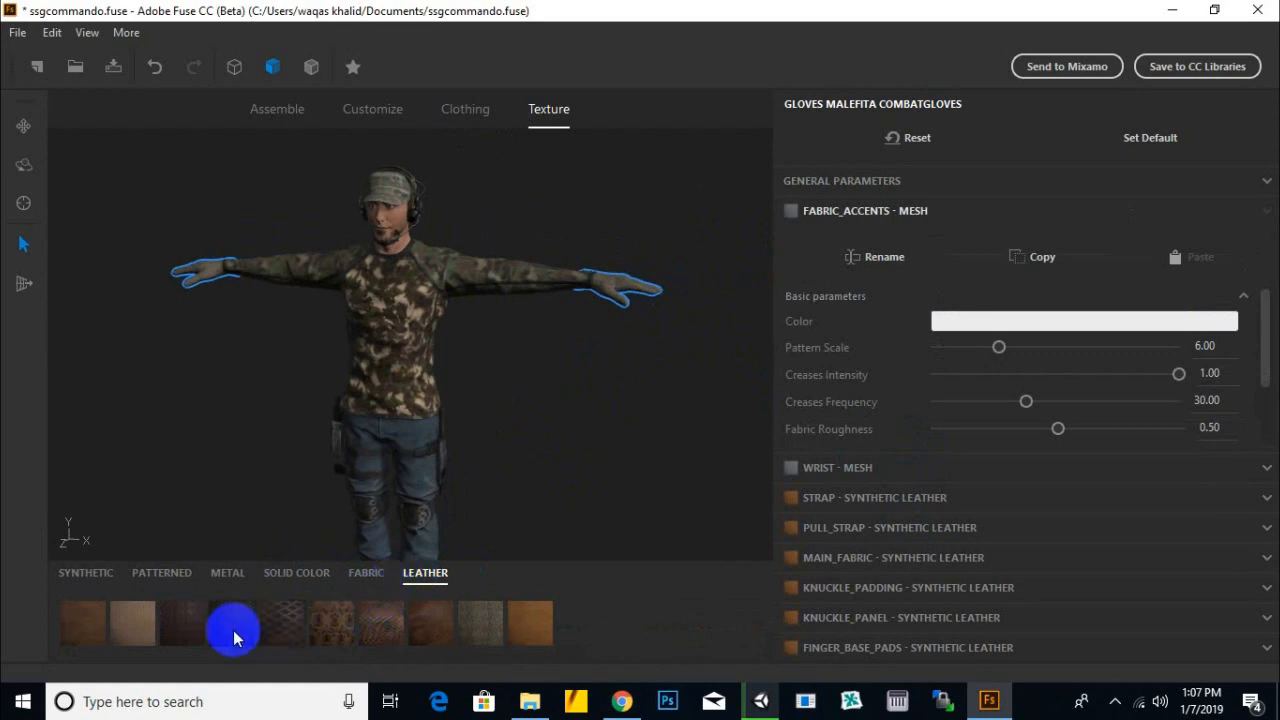
{"action": "left_click", "coordinate": [419, 628]}
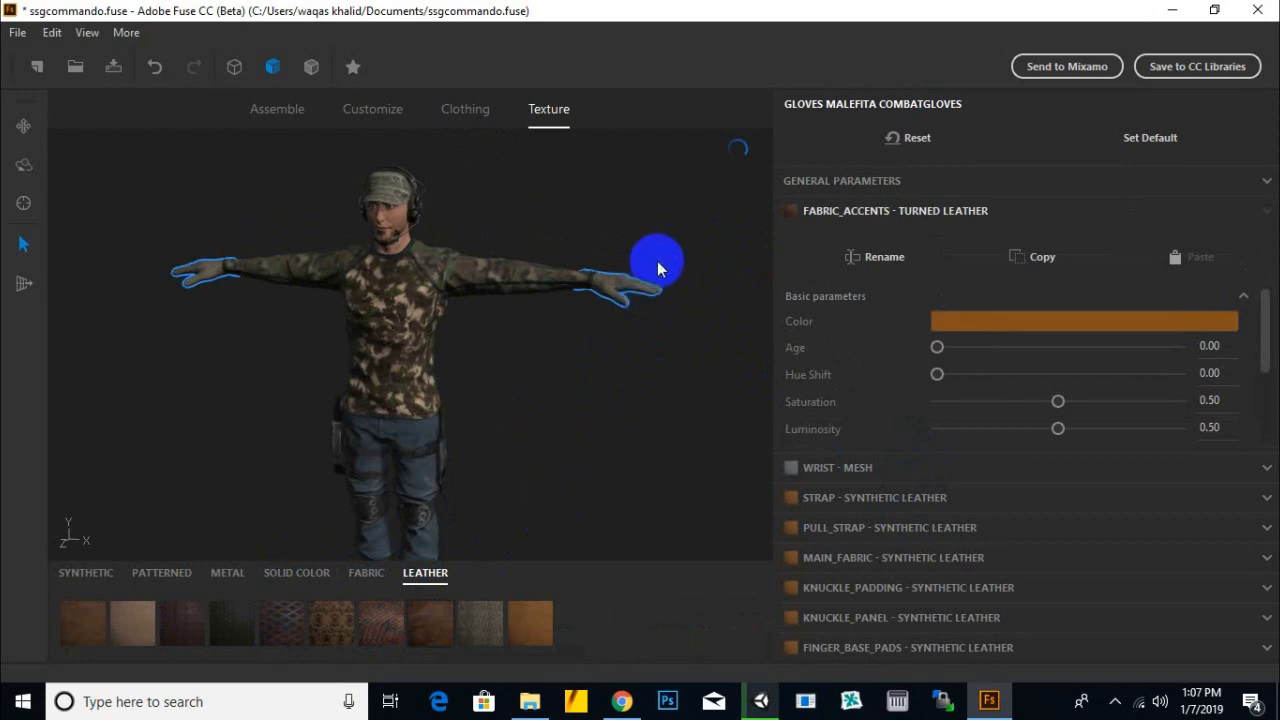
{"action": "scroll", "coordinate": [658, 262], "scroll_direction": "up", "scroll_amount": 2}
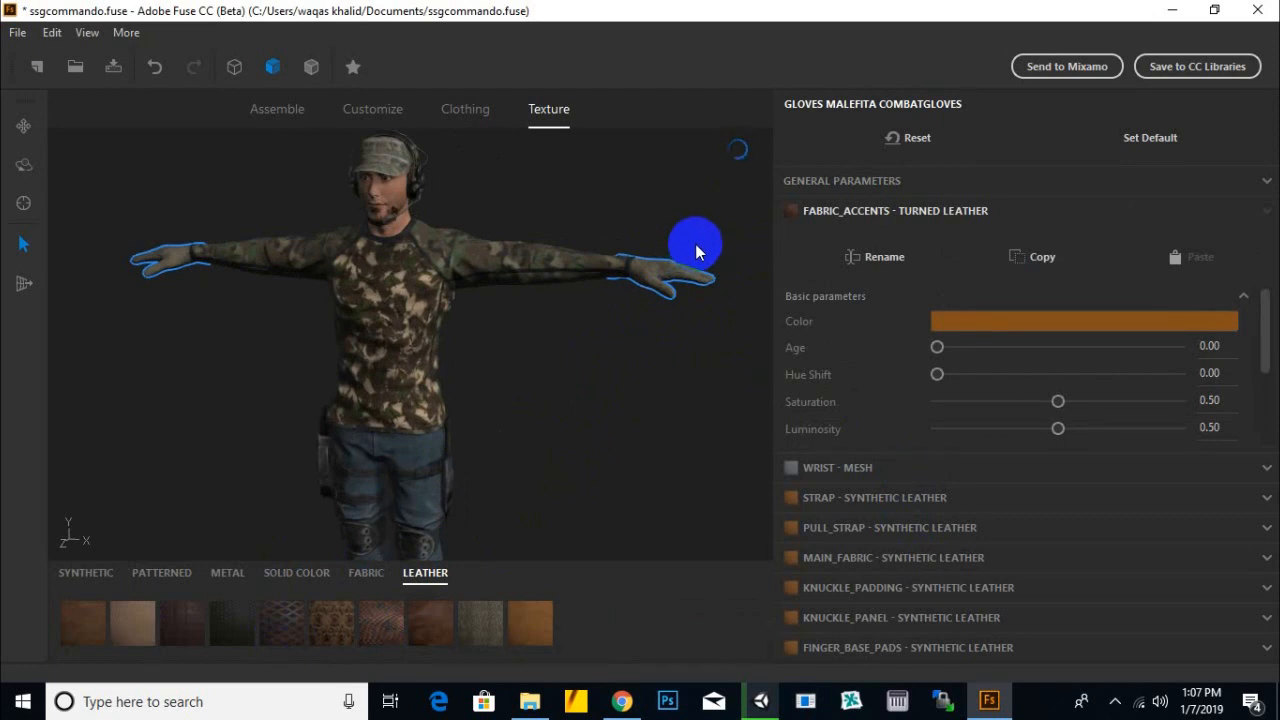
{"action": "scroll", "coordinate": [695, 244], "scroll_direction": "up", "scroll_amount": 2}
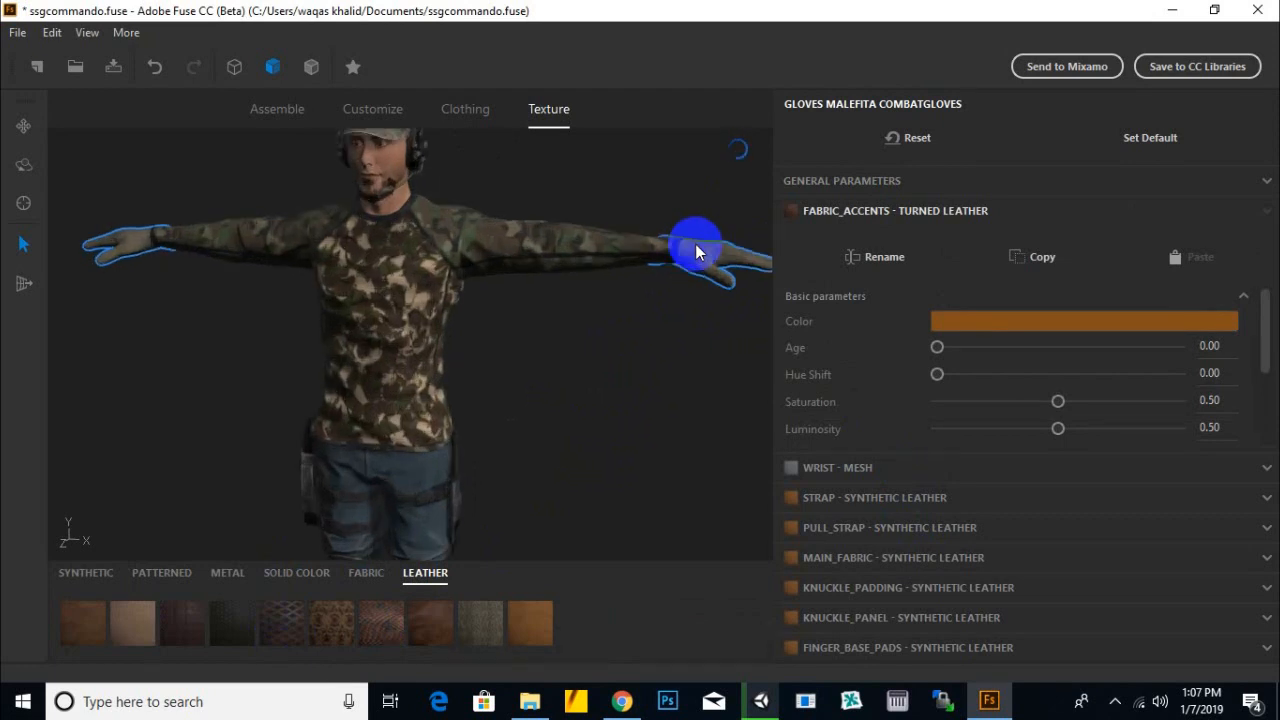
{"action": "middle_click_drag", "start_coordinate": [638, 320], "coordinate": [544, 400]}
{"action": "scroll", "coordinate": [740, 314], "scroll_direction": "up", "scroll_amount": 2}
{"action": "scroll", "coordinate": [740, 316], "scroll_direction": "up", "scroll_amount": 3}
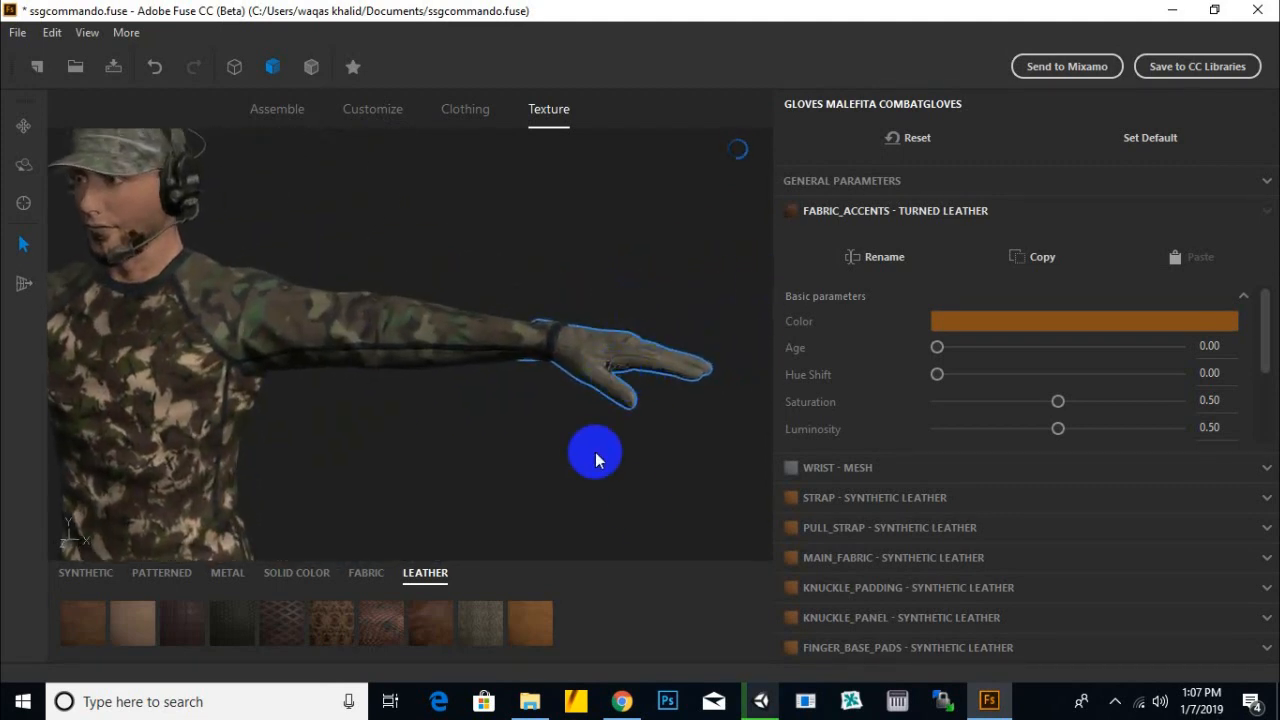
- Apply the Turned Leather material to the wrist section of the combat gloves
{"action": "left_click", "coordinate": [862, 470]}
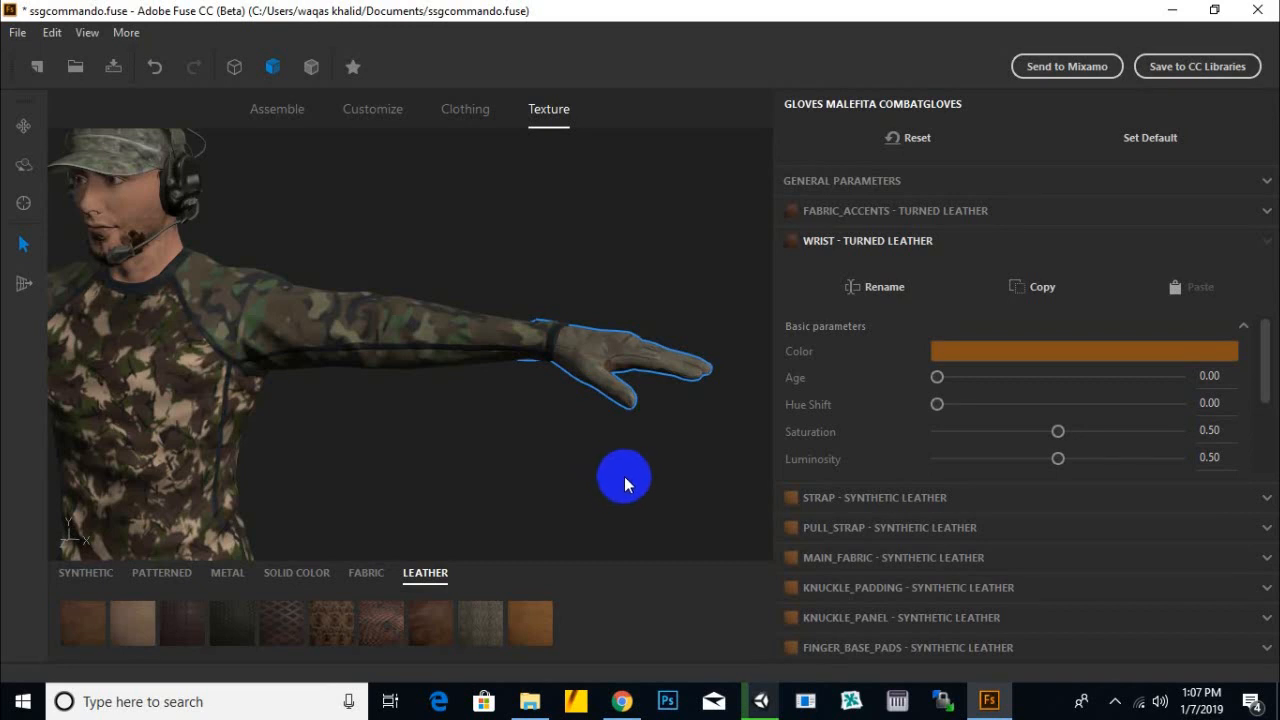
{"action": "scroll", "coordinate": [628, 475], "scroll_direction": "down", "scroll_amount": 2}
{"action": "scroll", "coordinate": [642, 436], "scroll_direction": "up", "scroll_amount": 2}
{"action": "middle_click_drag", "start_coordinate": [642, 435], "coordinate": [630, 435]}
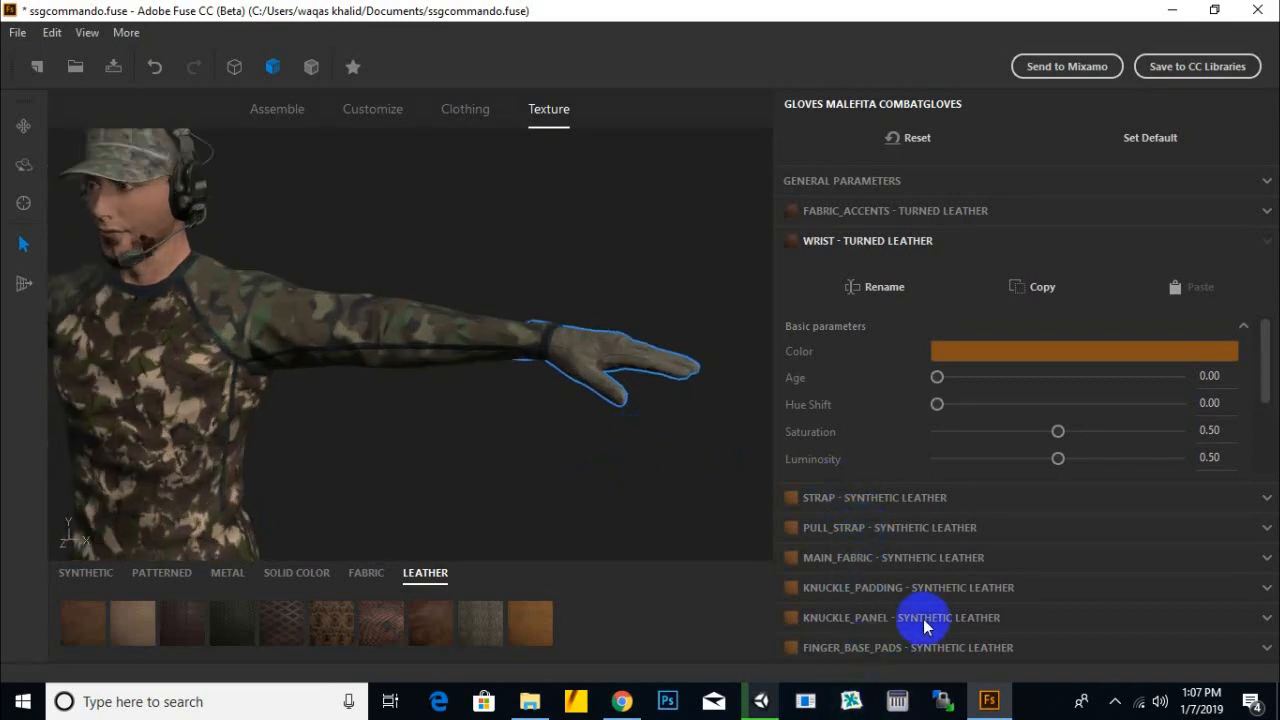
- Apply the Snake Skin 2 leather material to the main fabric of the combat gloves
{"action": "left_click", "coordinate": [860, 560]}
{"action": "left_click", "coordinate": [378, 633]}
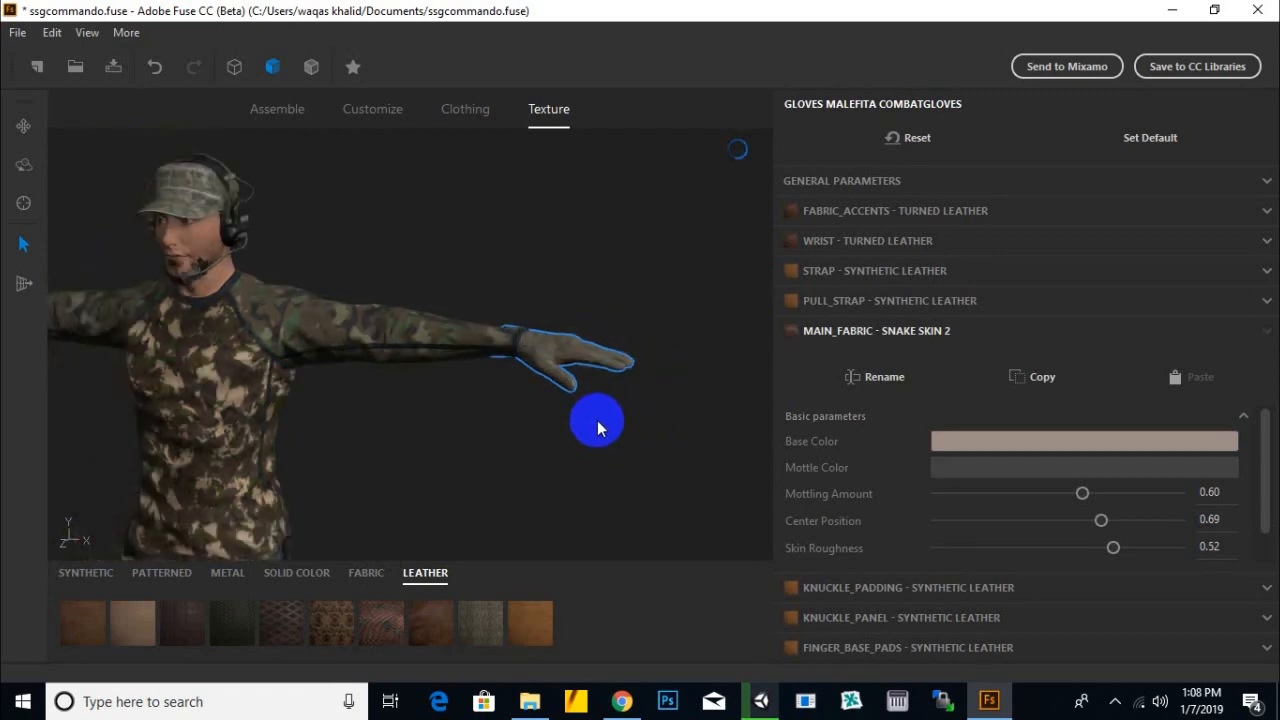
{"action": "middle_click_drag", "start_coordinate": [600, 424], "coordinate": [618, 417]}
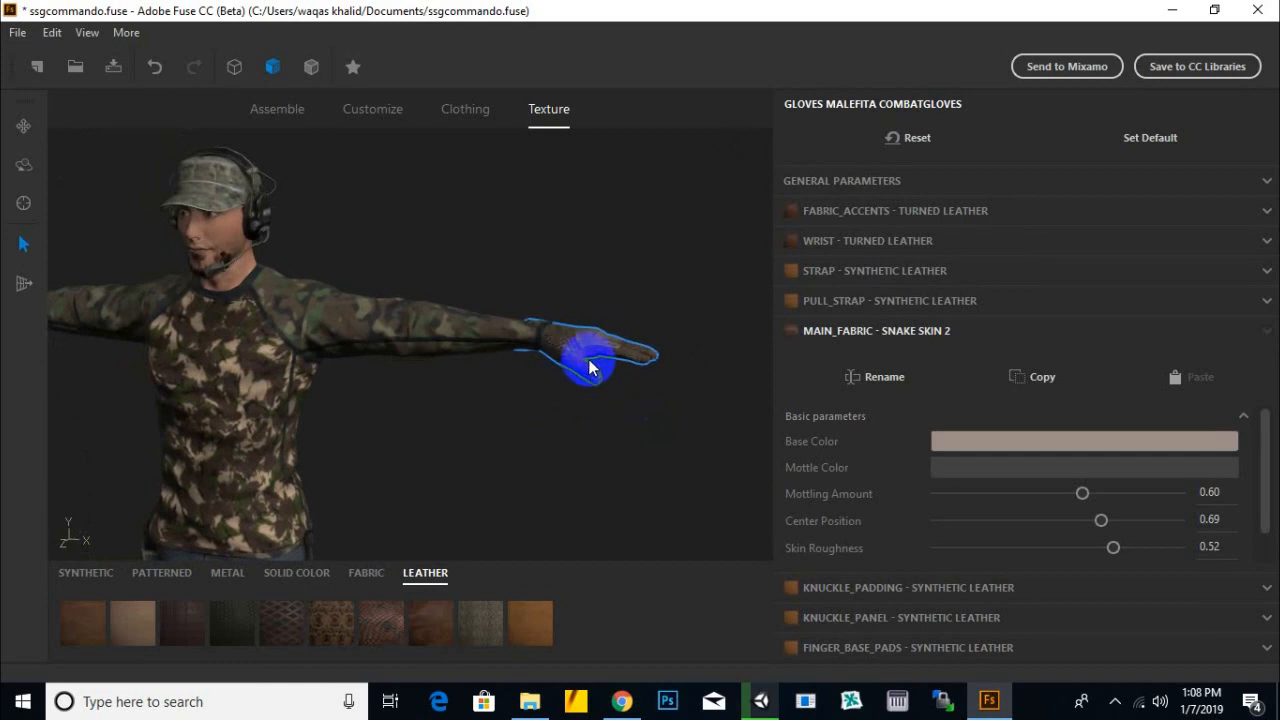
{"action": "scroll", "coordinate": [590, 368], "scroll_direction": "up", "scroll_amount": 2}
{"action": "scroll", "coordinate": [589, 390], "scroll_direction": "down", "scroll_amount": 1}
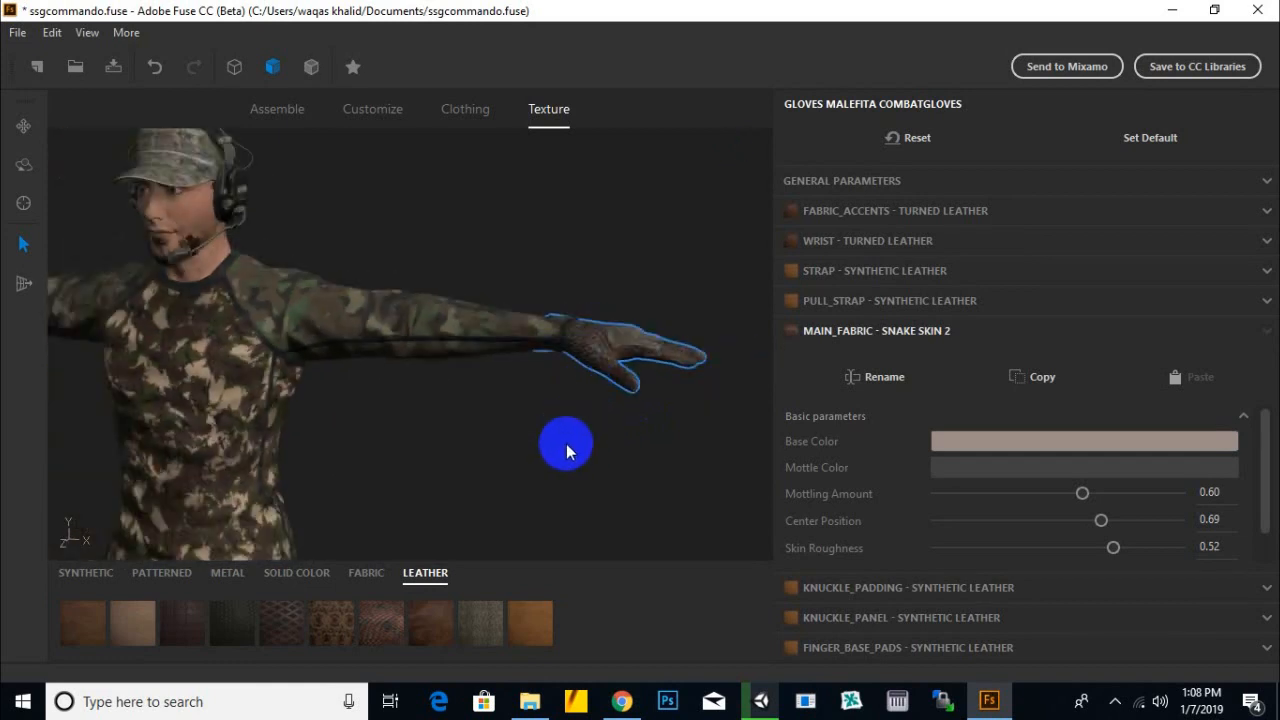
{"action": "scroll", "coordinate": [483, 458], "scroll_direction": "down", "scroll_amount": 2}
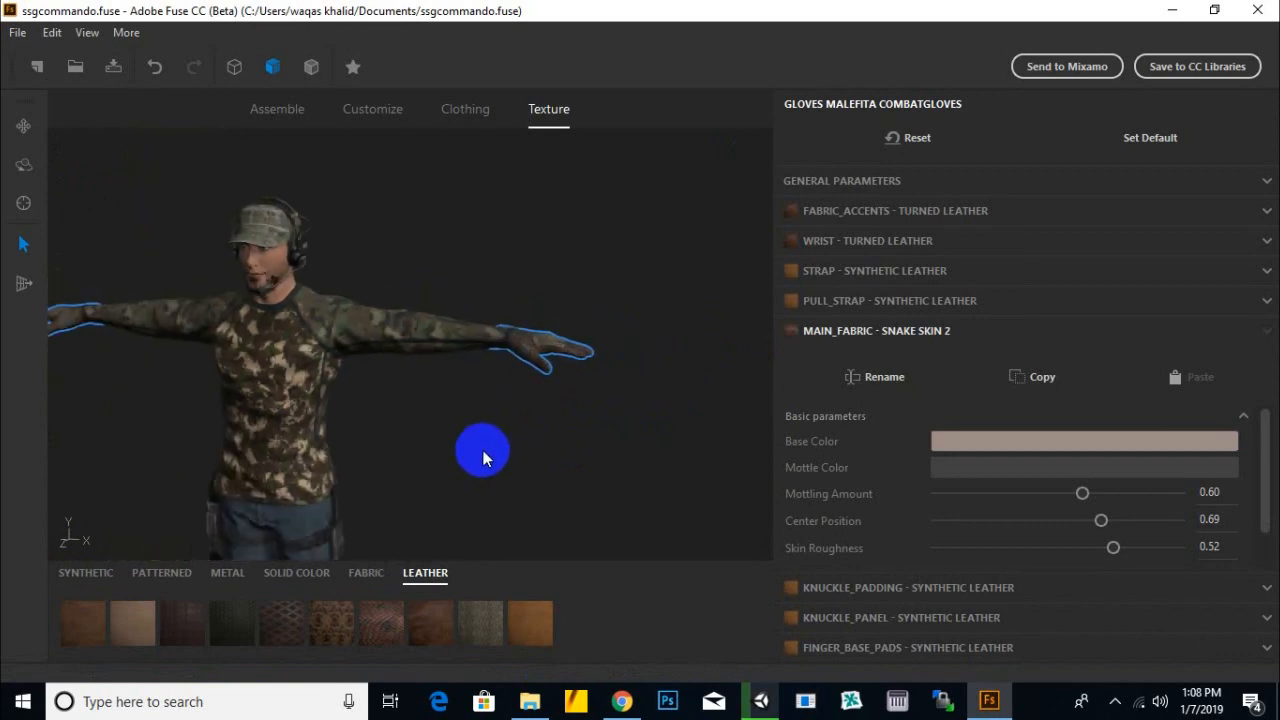
- Select the tactical bottoms and apply the patterned Camouflage material to their pants fabric
{"action": "middle_click_drag", "start_coordinate": [483, 450], "coordinate": [643, 362]}
{"action": "scroll", "coordinate": [637, 418], "scroll_direction": "down", "scroll_amount": 2}
{"action": "middle_click_drag", "start_coordinate": [637, 418], "coordinate": [643, 448]}
{"action": "left_click_drag", "start_coordinate": [664, 434], "coordinate": [720, 419]}
{"action": "middle_click_drag", "start_coordinate": [630, 413], "coordinate": [628, 379]}
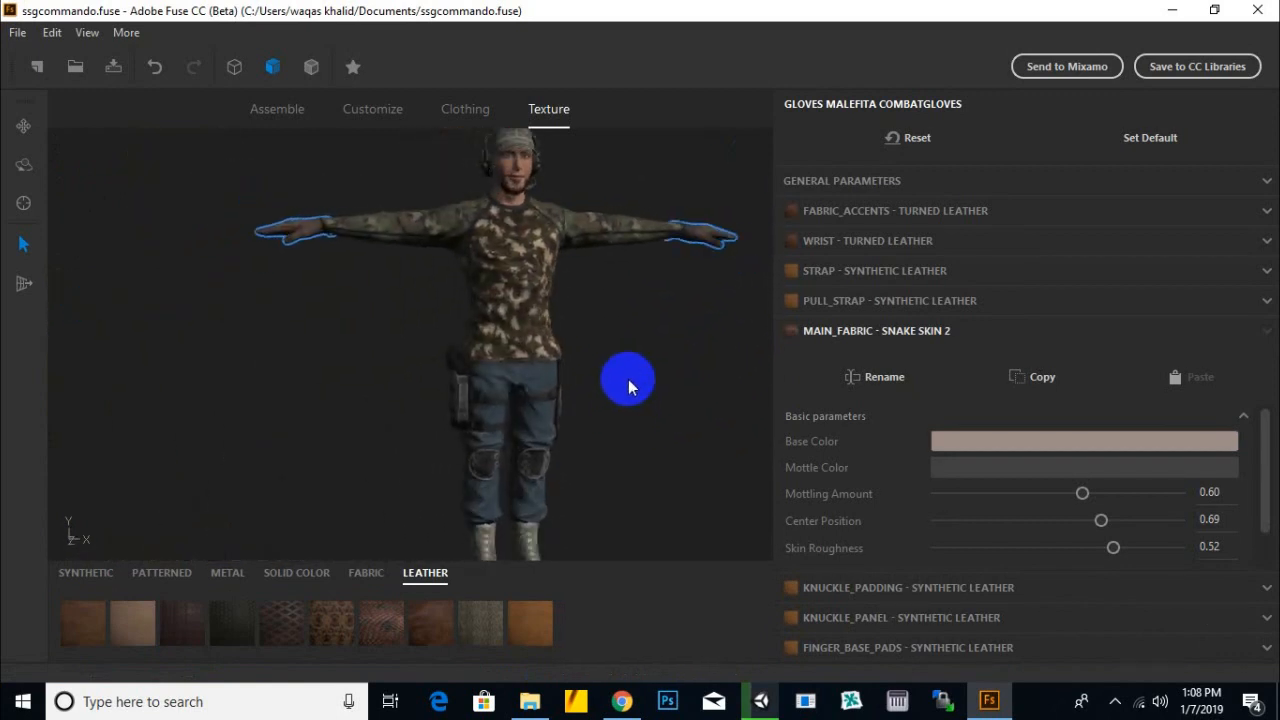
{"action": "scroll", "coordinate": [571, 406], "scroll_direction": "up", "scroll_amount": 2}
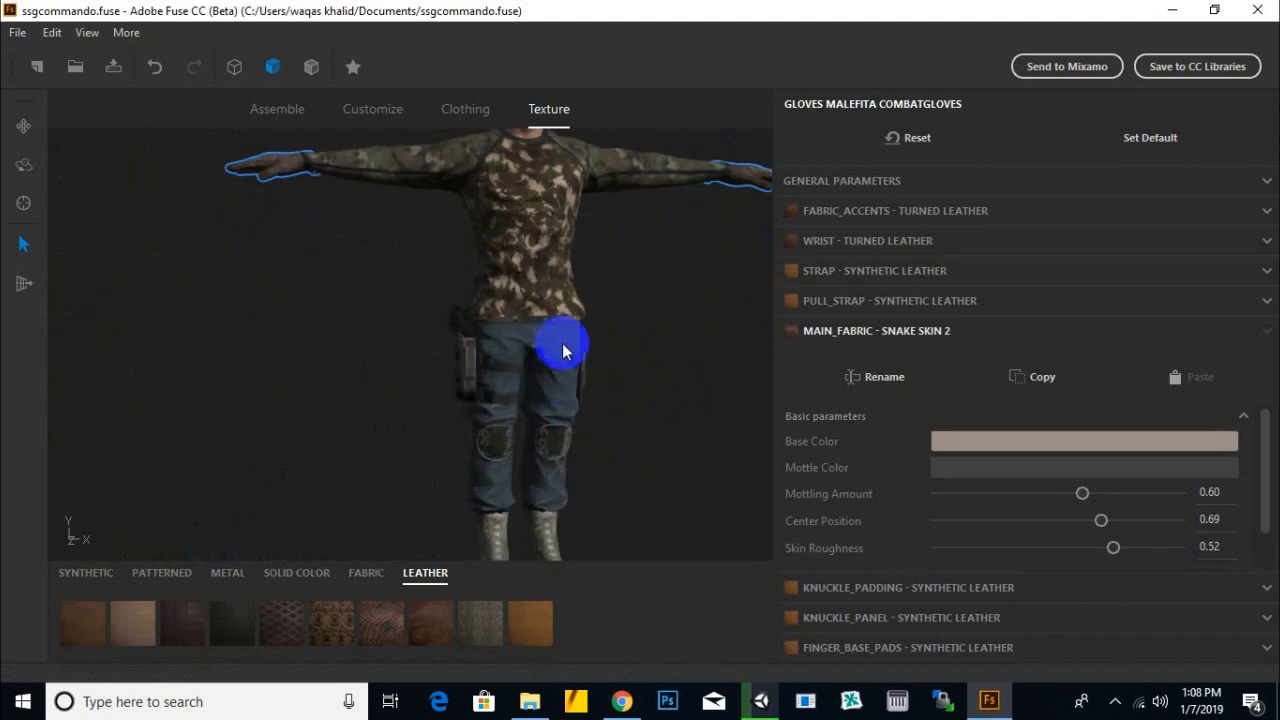
{"action": "left_click", "coordinate": [562, 343]}
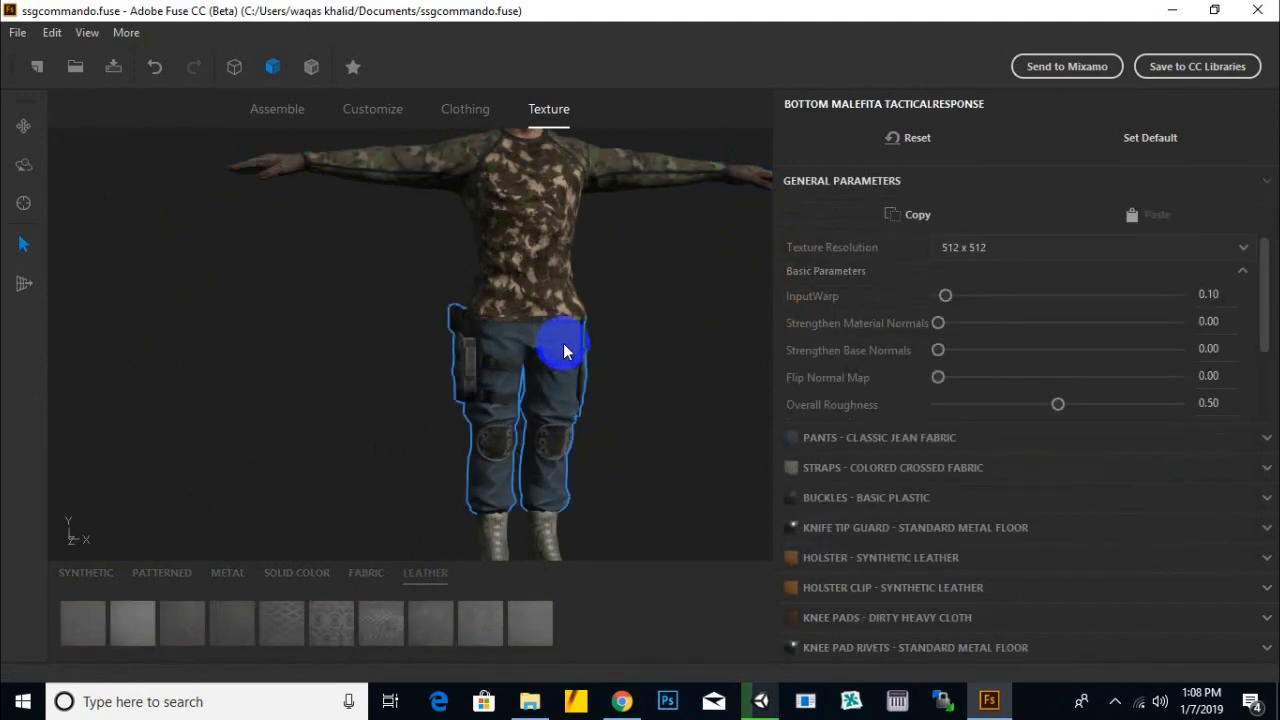
{"action": "left_click", "coordinate": [890, 440]}
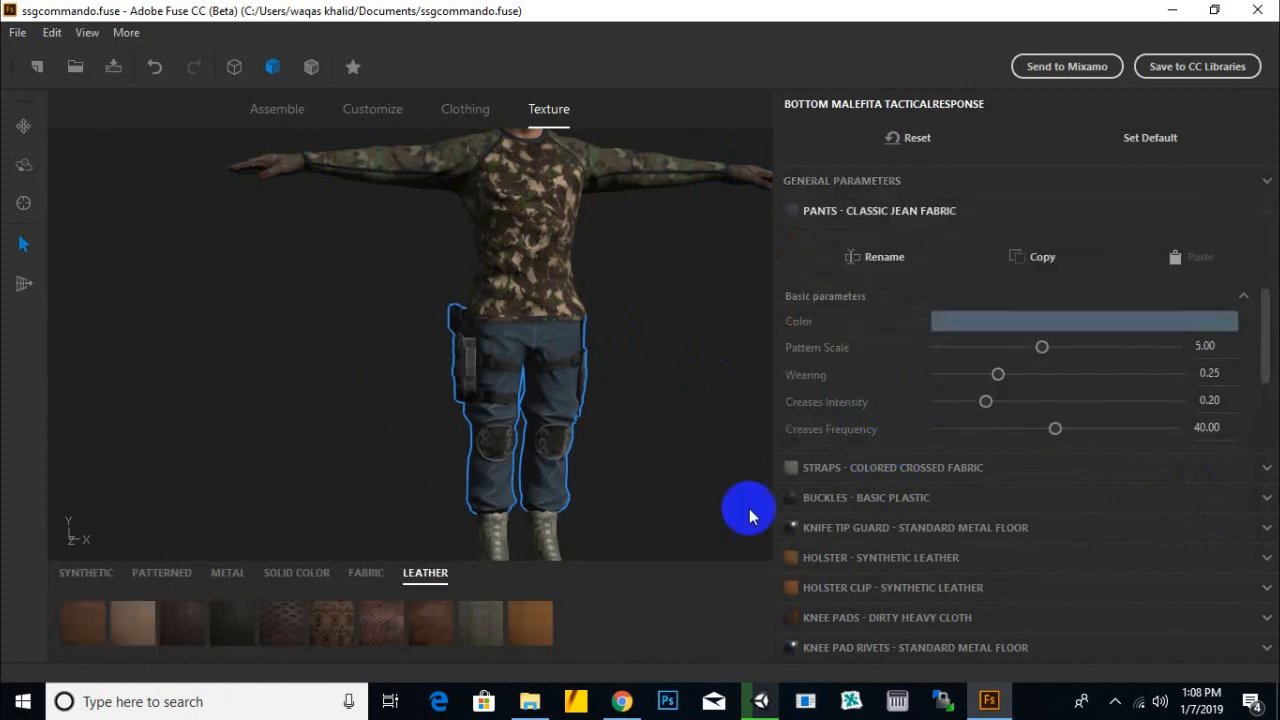
{"action": "left_click", "coordinate": [152, 573]}
{"action": "left_click", "coordinate": [85, 626]}
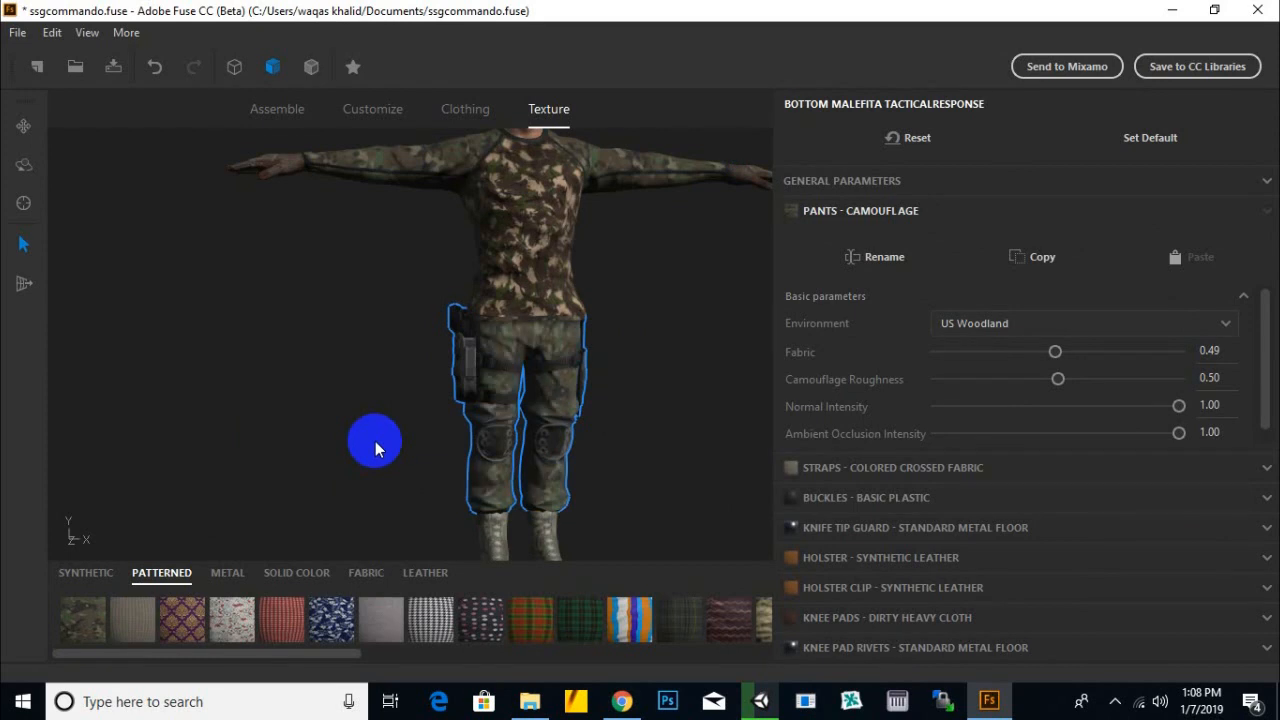
- Raise the Texture Resolution of the tactical bottoms to 1024 x 1024
{"action": "scroll", "coordinate": [366, 416], "scroll_direction": "down", "scroll_amount": 2}
{"action": "scroll", "coordinate": [443, 380], "scroll_direction": "up", "scroll_amount": 3}
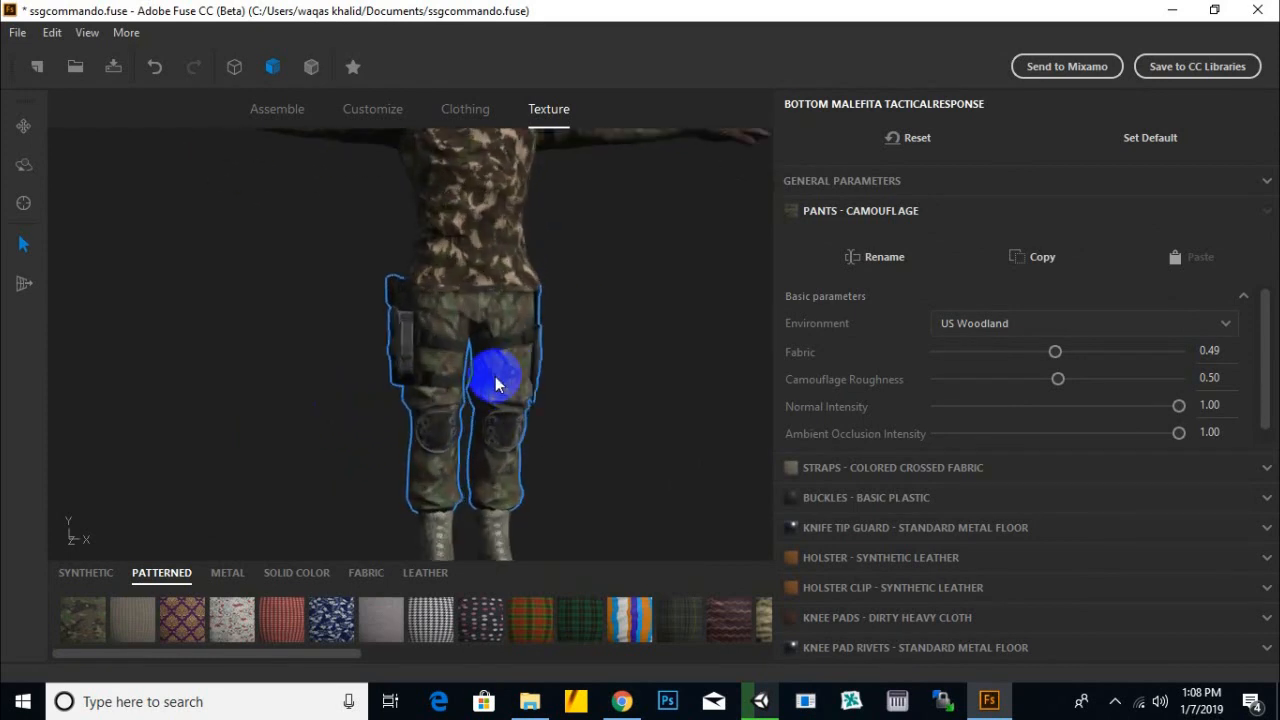
{"action": "left_click", "coordinate": [980, 180]}
{"action": "left_click", "coordinate": [1030, 247]}
{"action": "left_click", "coordinate": [995, 312]}
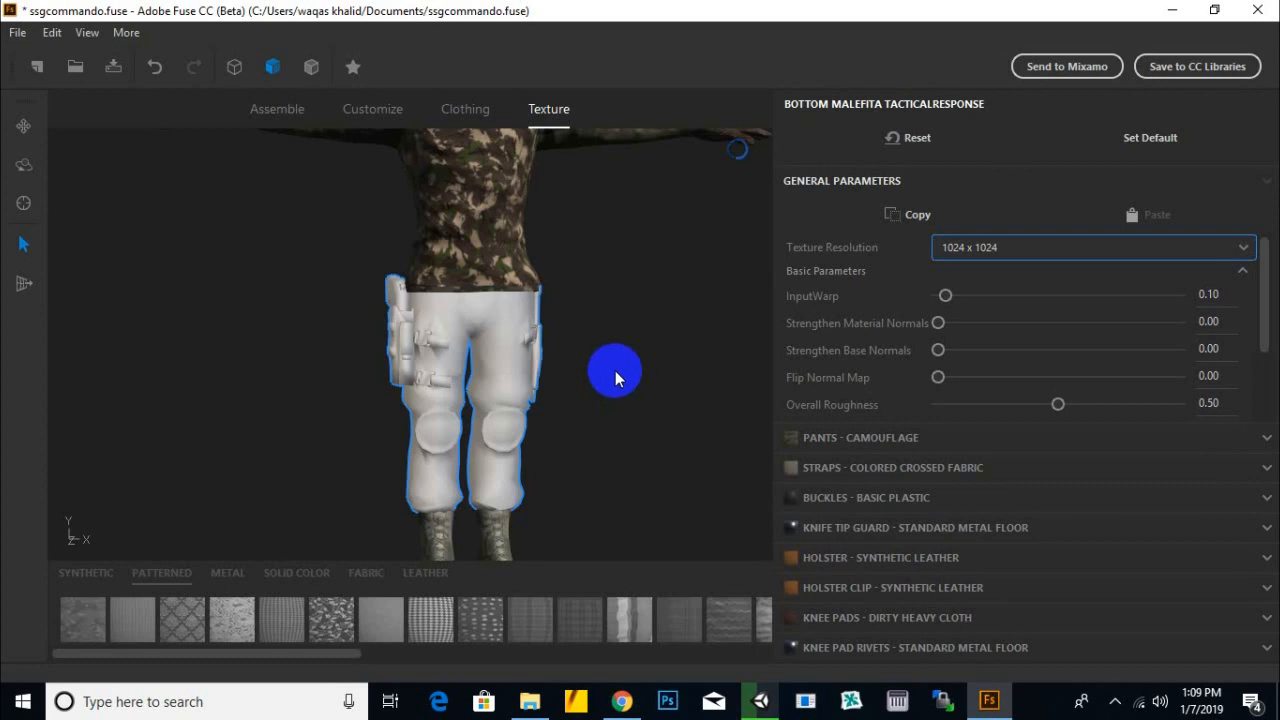
- Select the tactical boots and raise their Texture Resolution to 1024 x 1024
{"action": "scroll", "coordinate": [595, 430], "scroll_direction": "down", "scroll_amount": 2}
{"action": "mouse_move", "coordinate": [595, 430]}
{"action": "middle_mouse_down"}
{"action": "mouse_move", "coordinate": [619, 387]}
{"action": "mouse_move", "coordinate": [591, 410]}
{"action": "middle_mouse_up"}
{"action": "left_click_drag", "start_coordinate": [513, 505], "coordinate": [583, 464]}
{"action": "left_click", "coordinate": [540, 472]}
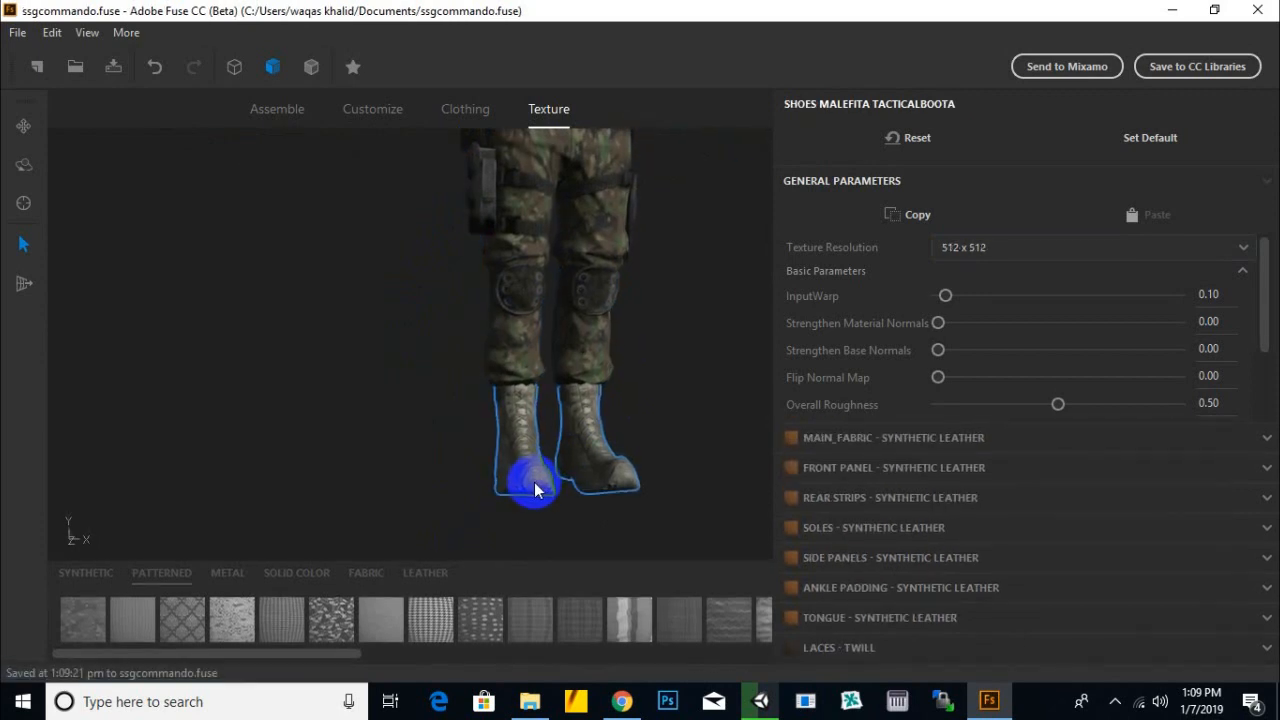
{"action": "left_click", "coordinate": [1069, 250]}
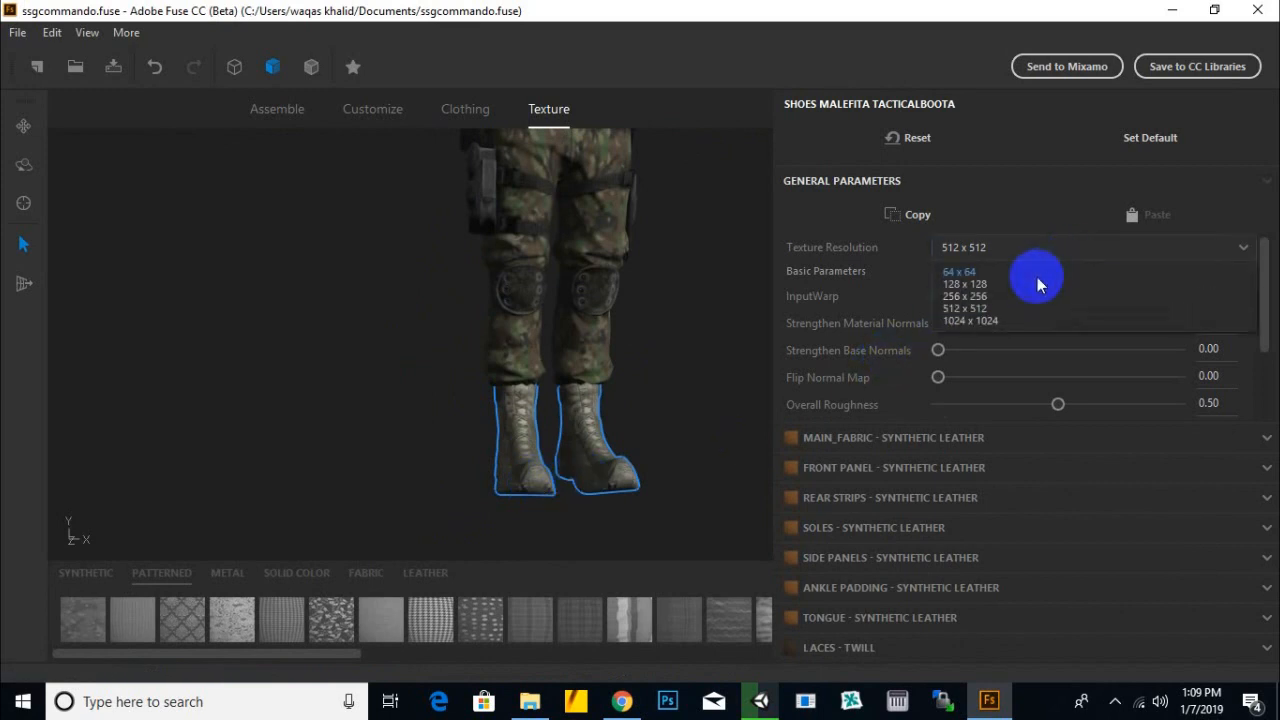
{"action": "left_click", "coordinate": [985, 322]}
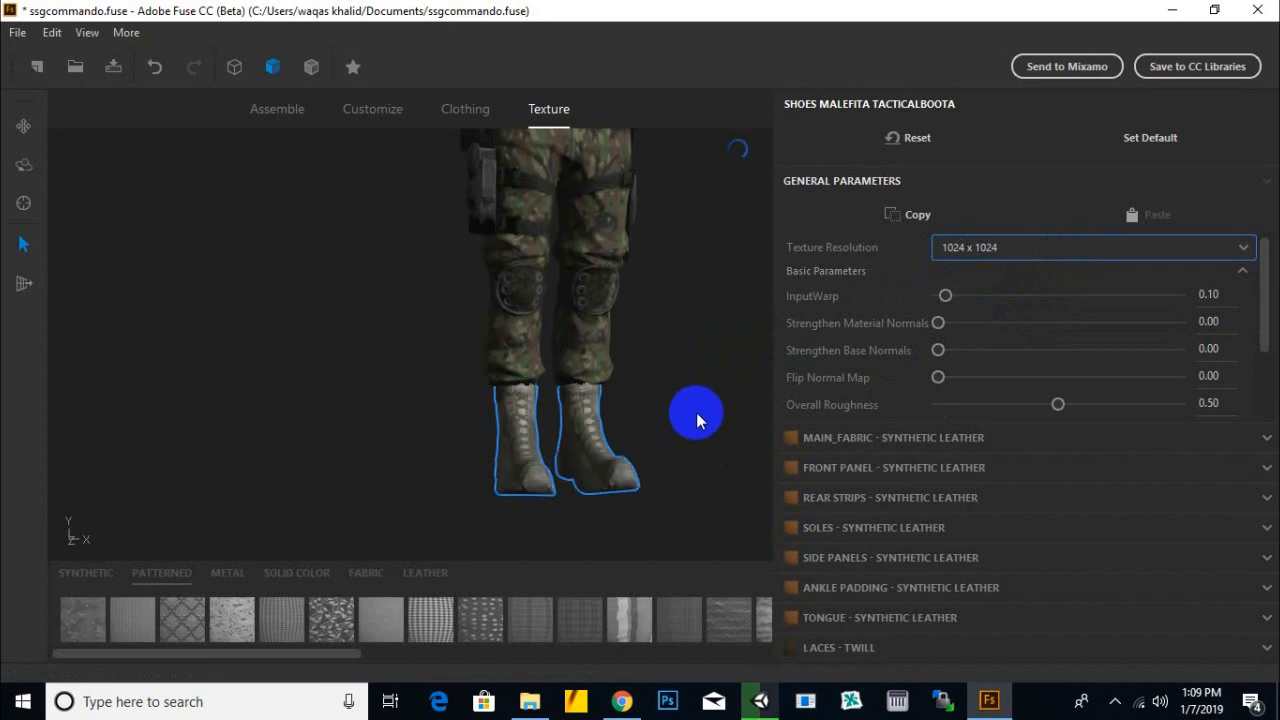
{"action": "scroll", "coordinate": [696, 413], "scroll_direction": "down", "scroll_amount": 5}
{"action": "scroll", "coordinate": [525, 335], "scroll_direction": "up", "scroll_amount": 3}
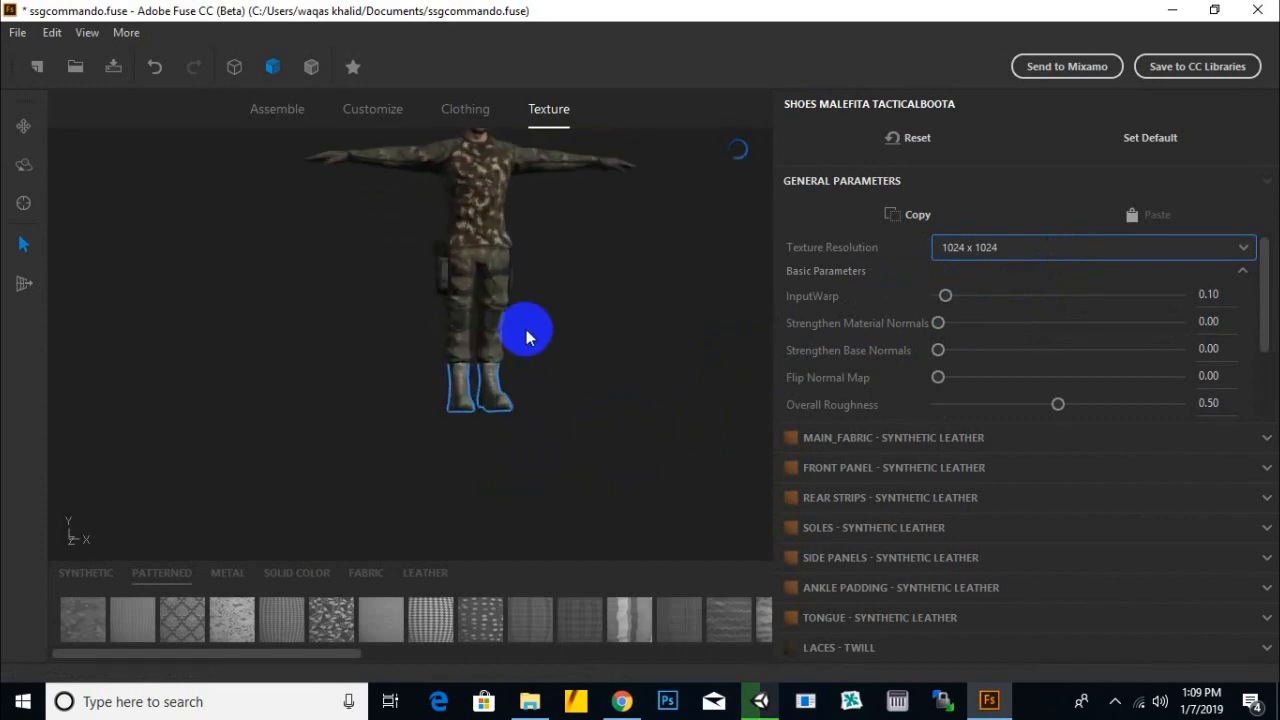
{"action": "scroll", "coordinate": [527, 337], "scroll_direction": "up", "scroll_amount": 3}
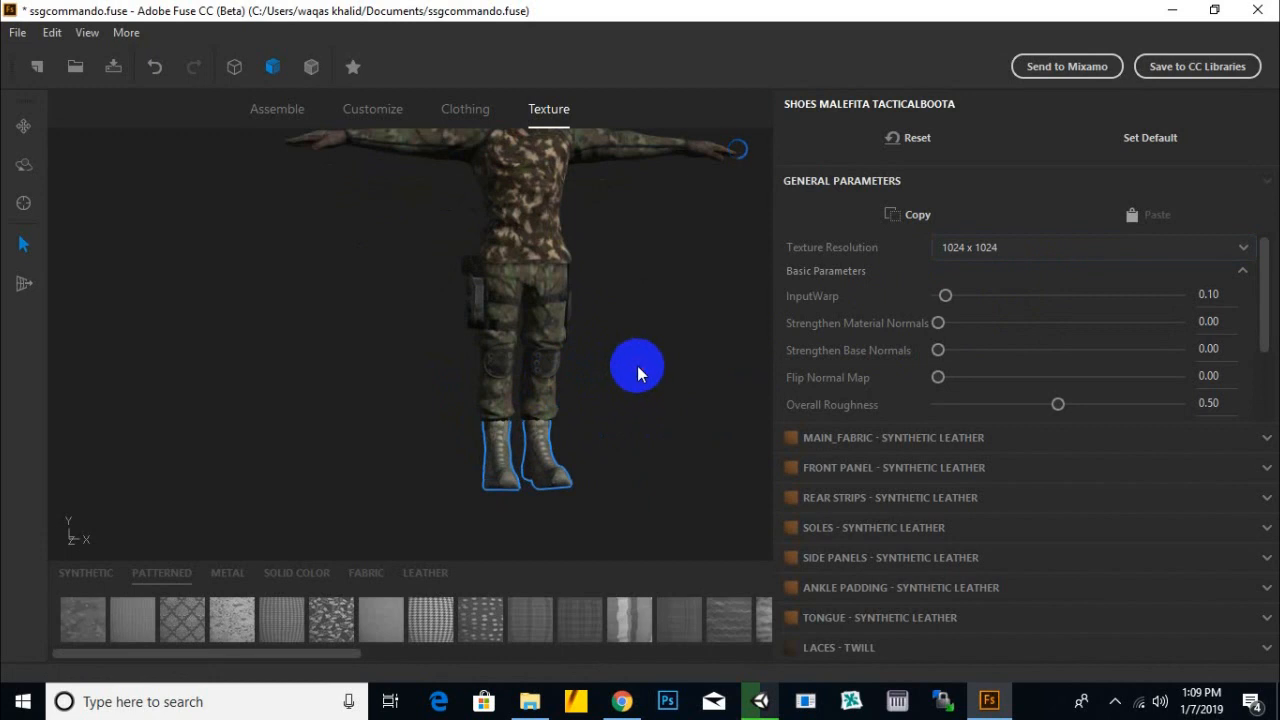
- Reselect the tactical bottoms and save the ssgcommando character file
{"action": "left_click", "coordinate": [597, 469]}
{"action": "left_click_drag", "start_coordinate": [677, 466], "coordinate": [631, 423]}
{"action": "left_click", "coordinate": [530, 388]}
{"action": "left_click_drag", "start_coordinate": [530, 388], "coordinate": [599, 341]}
{"action": "right_click_drag", "start_coordinate": [661, 419], "coordinate": [647, 384]}
{"action": "scroll", "coordinate": [644, 381], "scroll_direction": "down", "scroll_amount": 3}
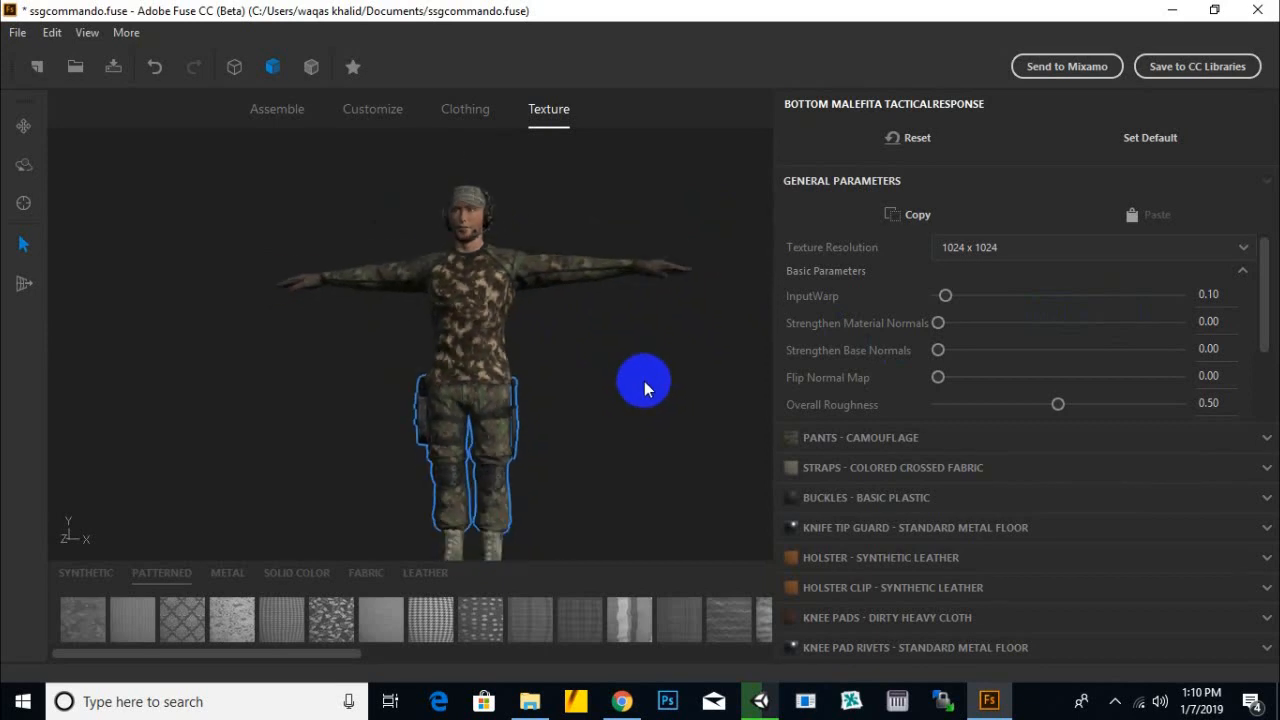
{"action": "key", "text": "ctrl+s"}
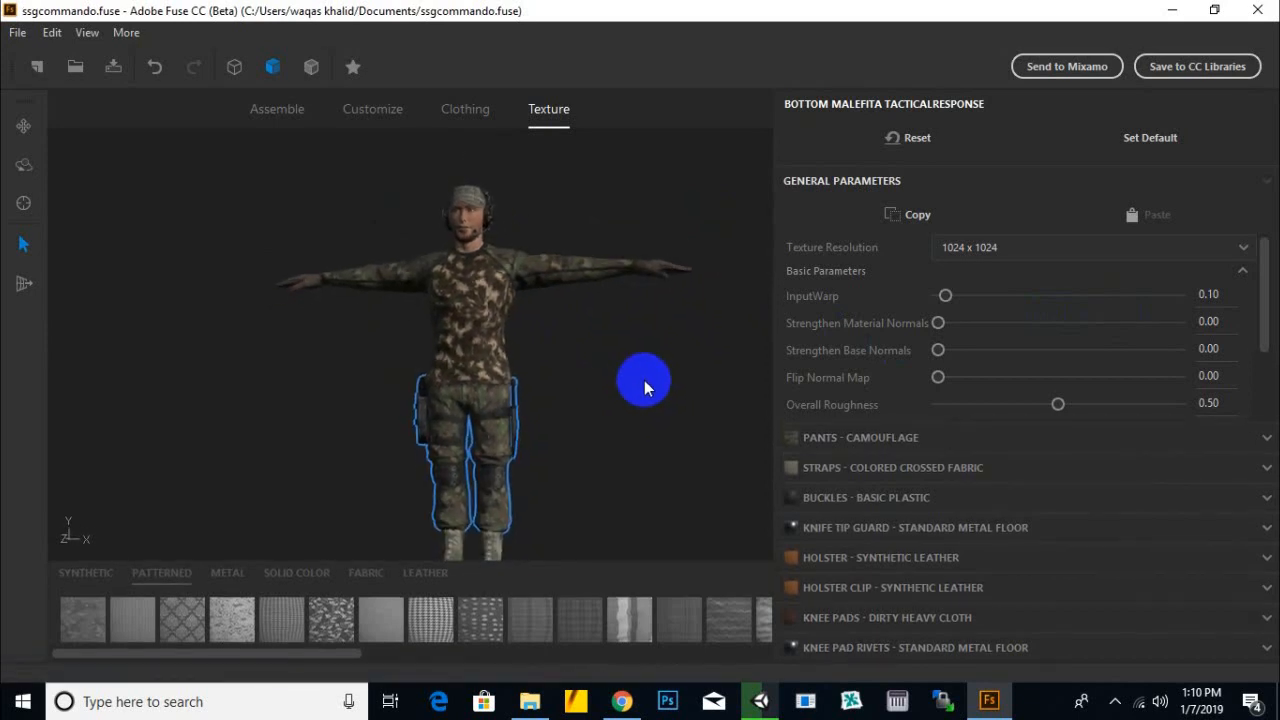
- Start sending the character to Mixamo and set its Character Name to ssgCommando
{"action": "right_click_drag", "start_coordinate": [633, 370], "coordinate": [667, 332]}
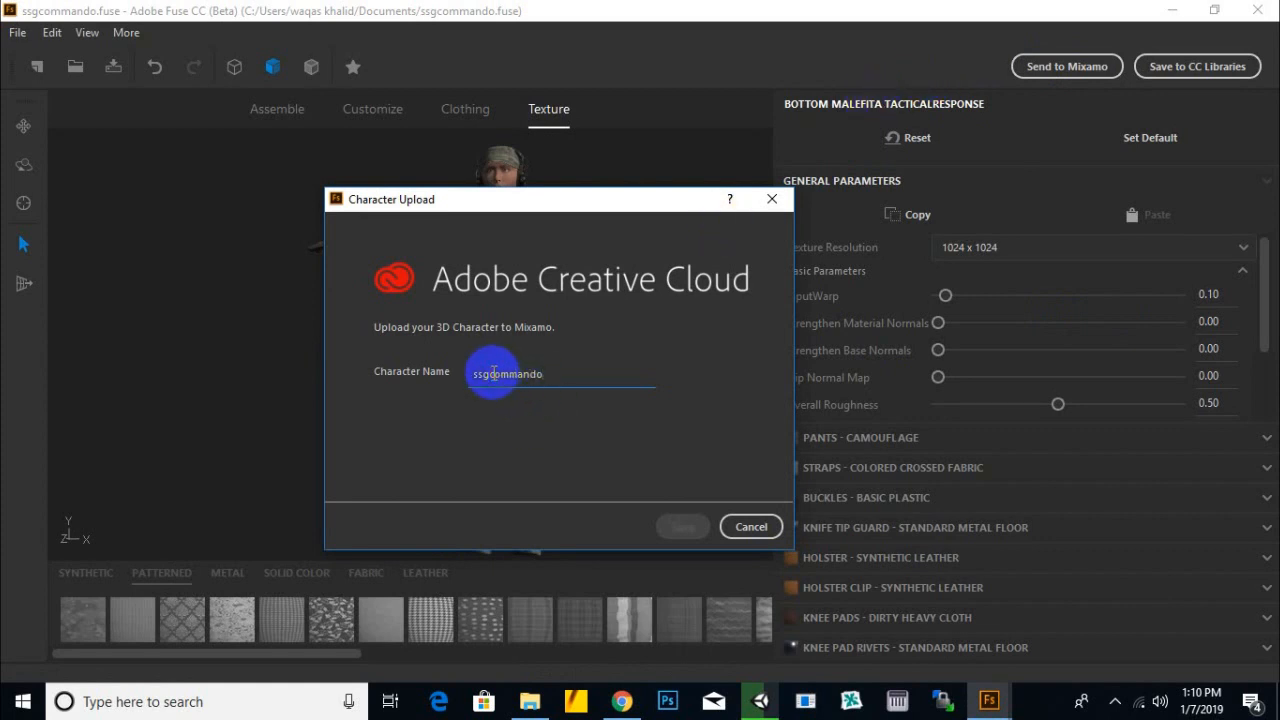
{"action": "key", "text": "BackSpace"}
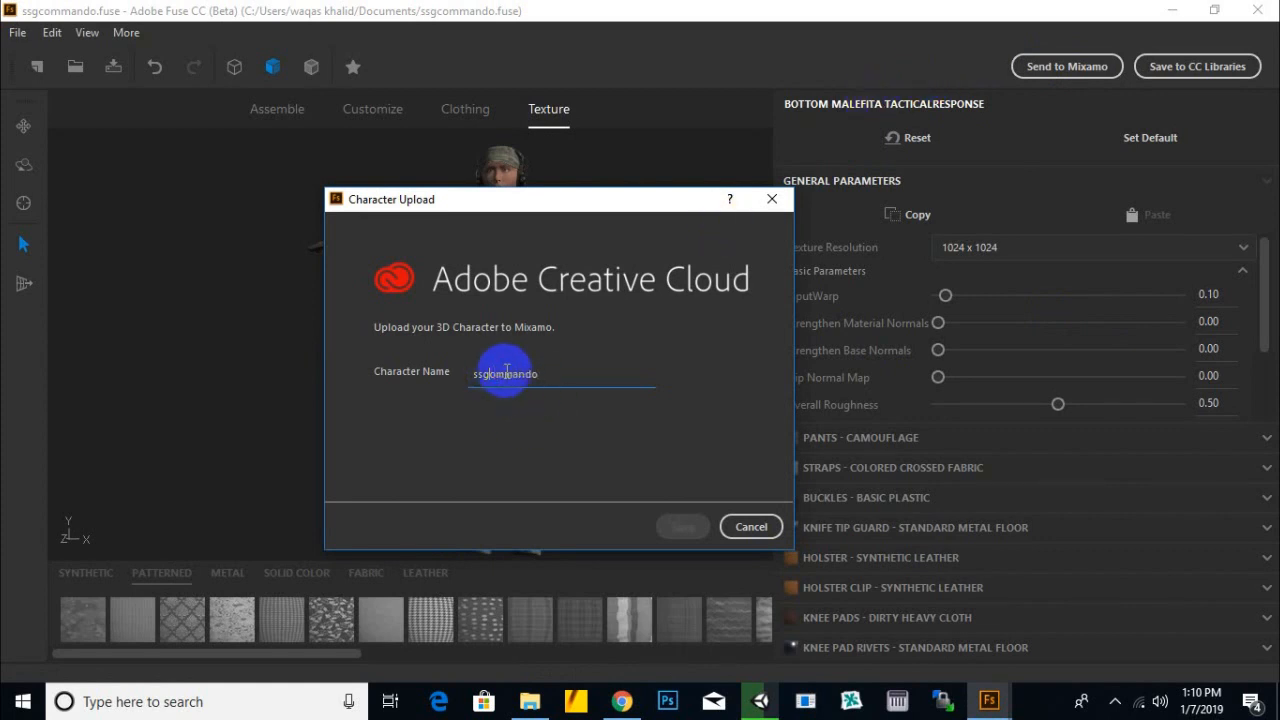
{"action": "type", "text": "C"}
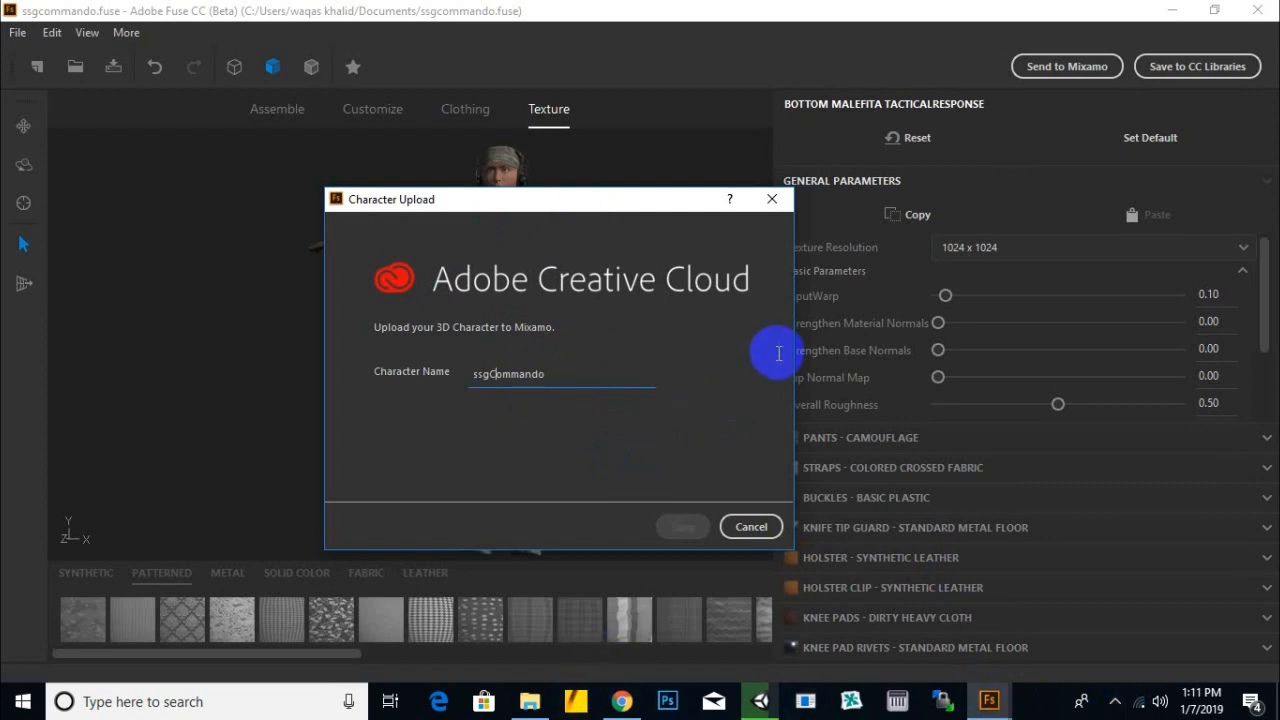
- Switch to Mixamo in the browser, finish the auto-rigging and confirm using the new character
{"action": "left_click", "coordinate": [1124, 703]}
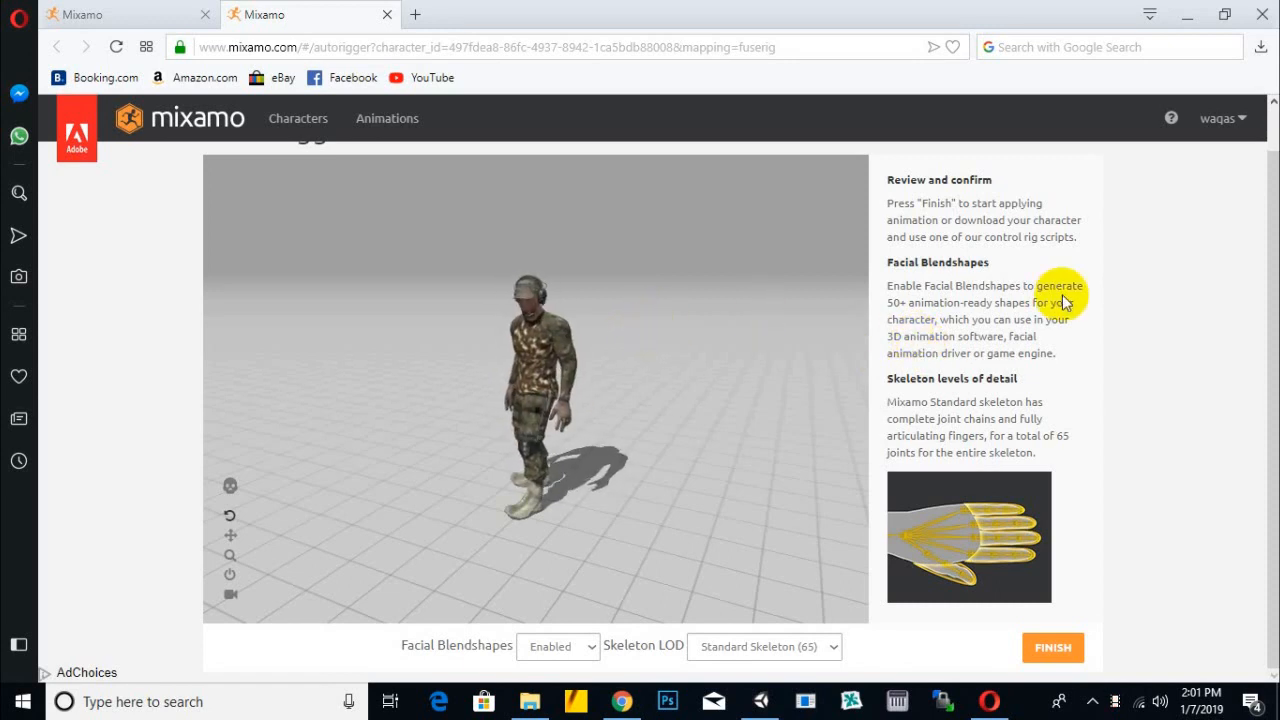
{"action": "left_click", "coordinate": [1056, 650]}
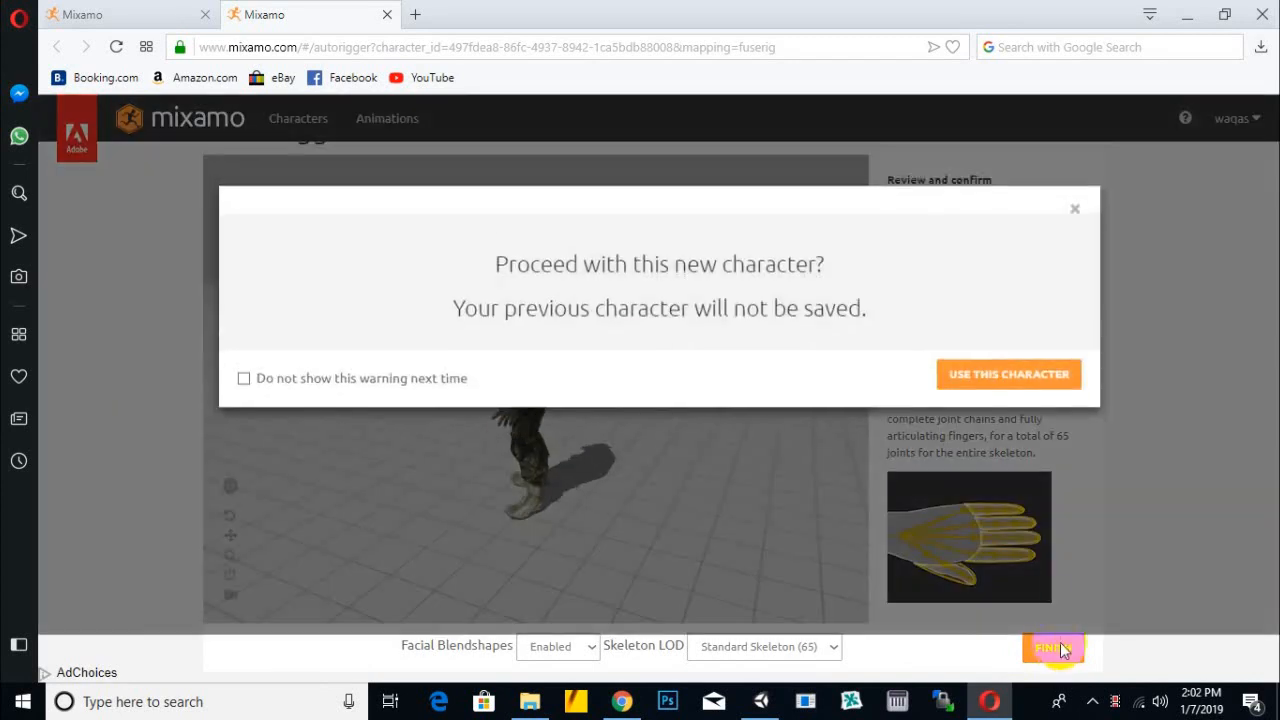
{"action": "left_click", "coordinate": [1033, 378]}
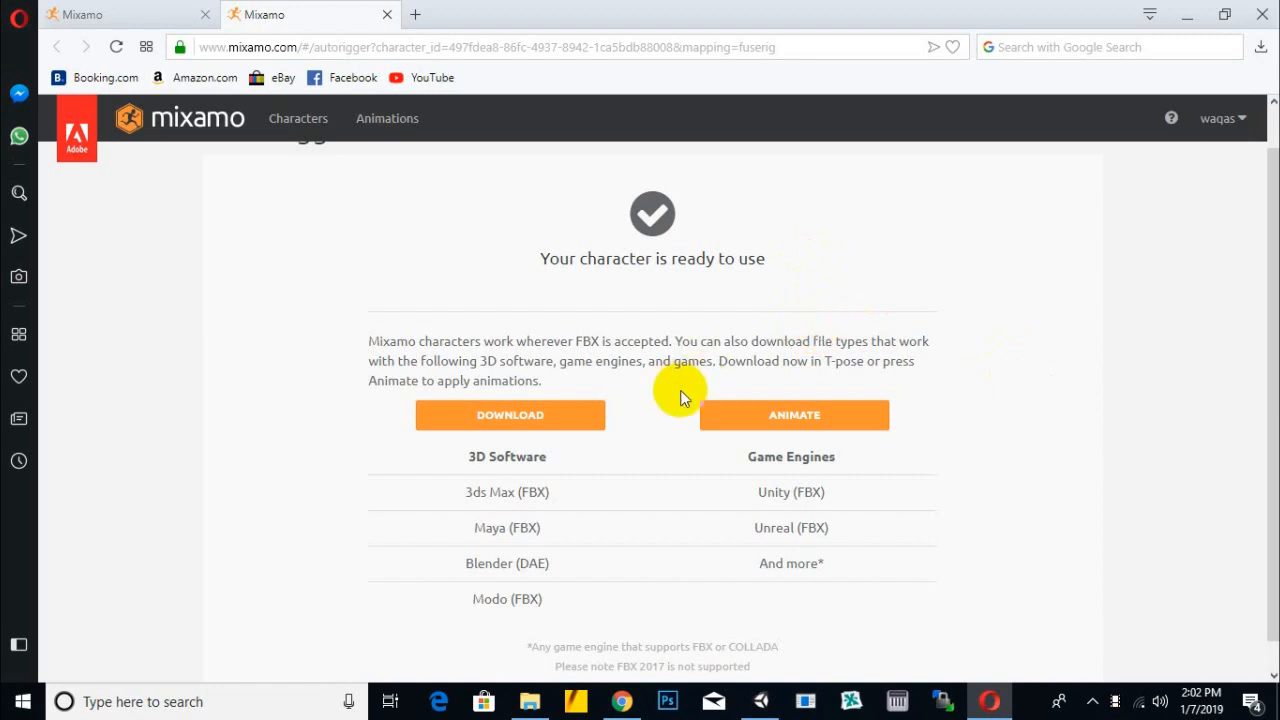
{"action": "left_click", "coordinate": [791, 415]}
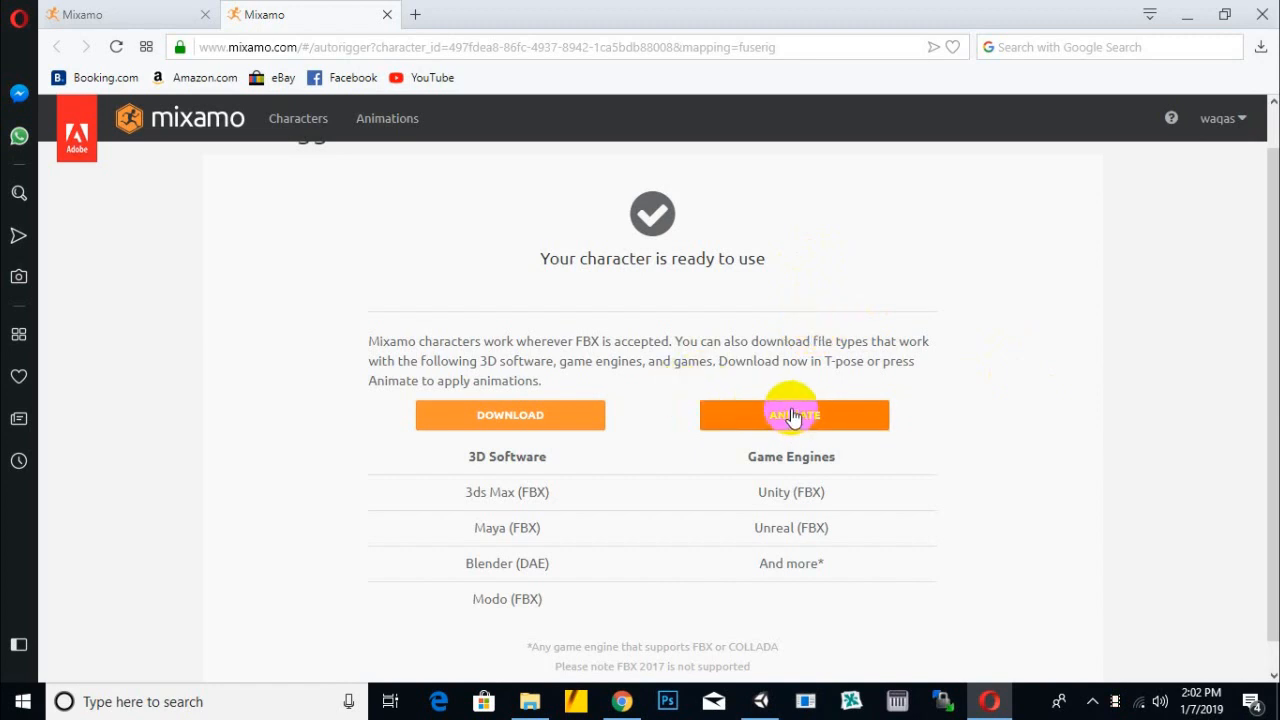
{"action": "scroll", "coordinate": [796, 428], "scroll_direction": "down", "scroll_amount": 1}
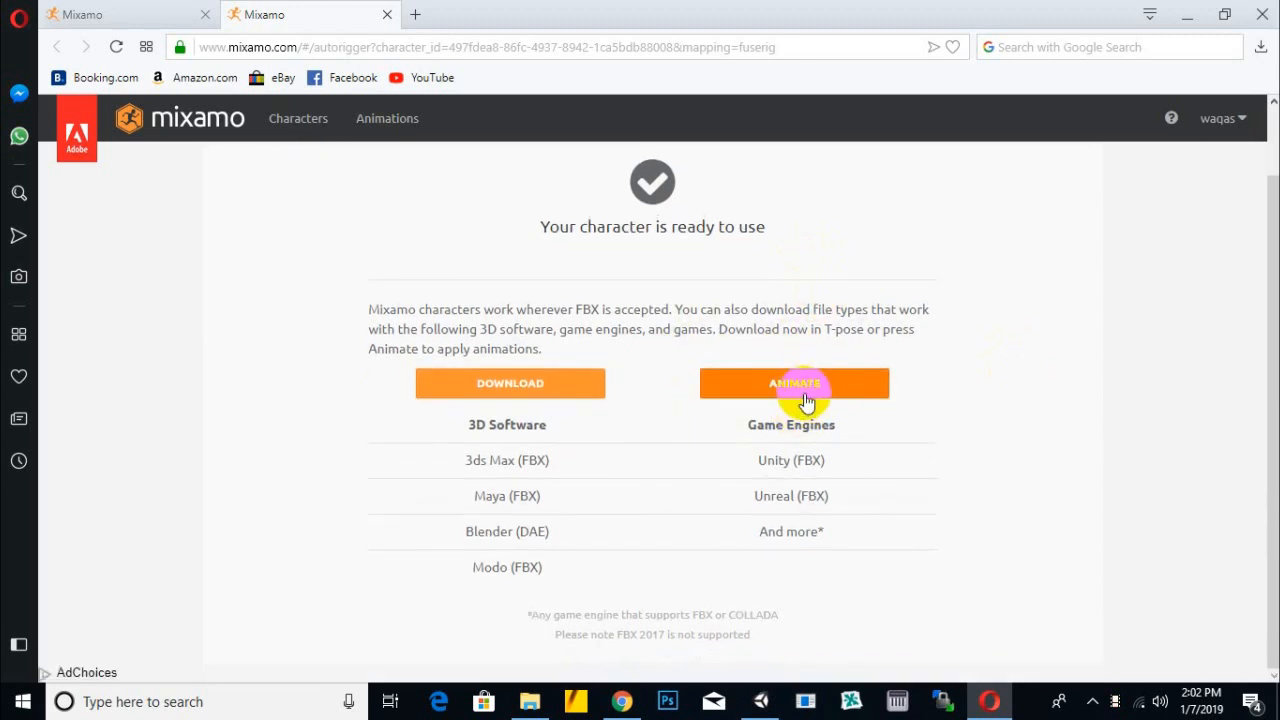
- Open the character's download settings, choose T-pose as the Pose and open the Format choices
{"action": "left_click", "coordinate": [503, 389]}
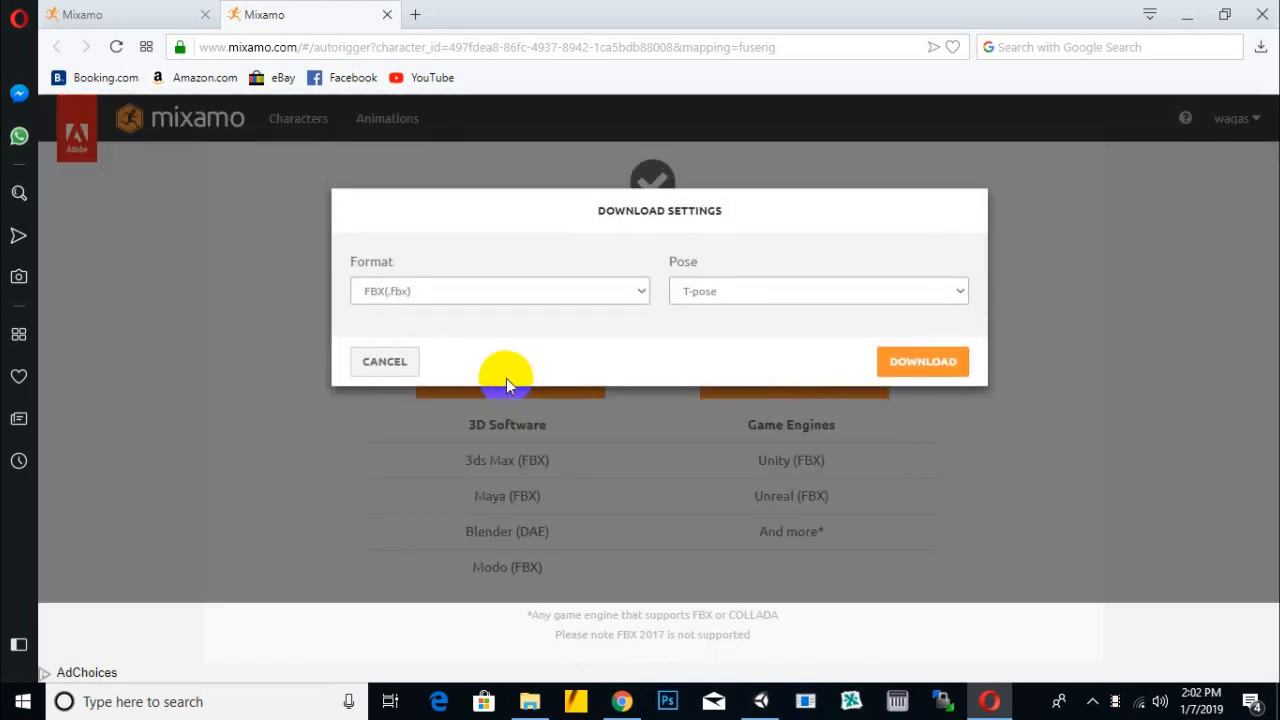
{"action": "left_click", "coordinate": [700, 299]}
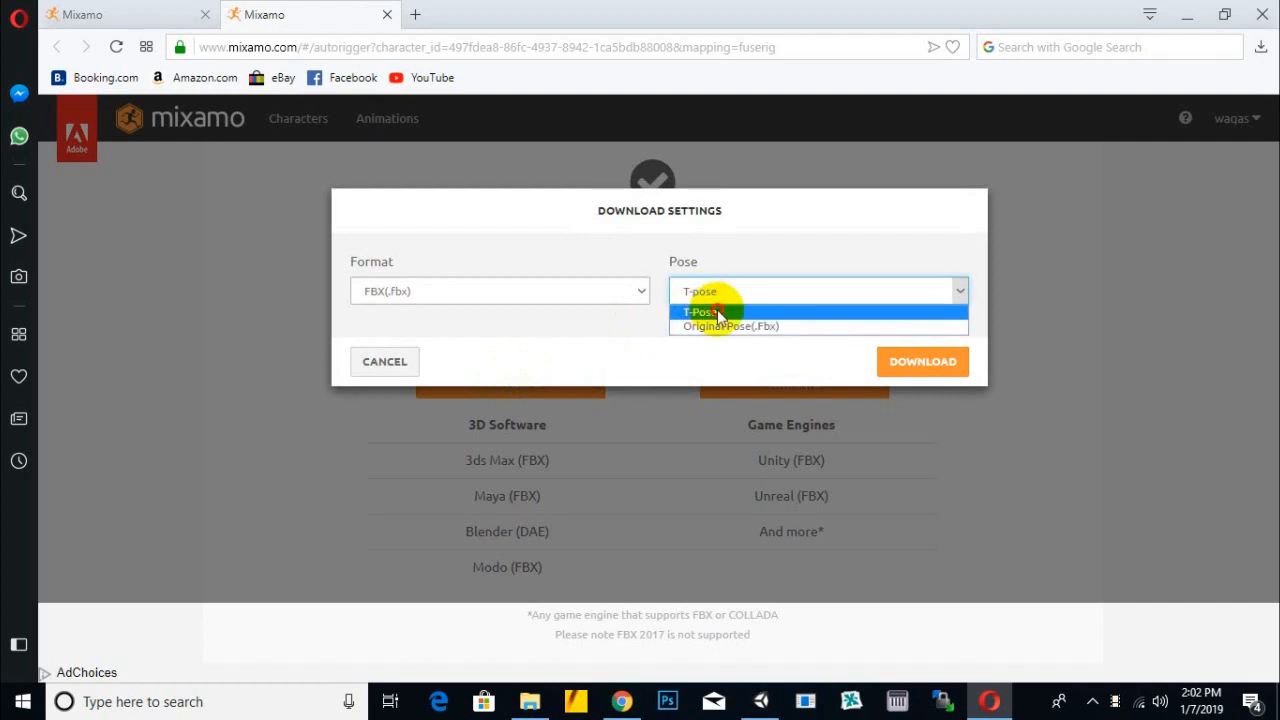
{"action": "left_click", "coordinate": [717, 312]}
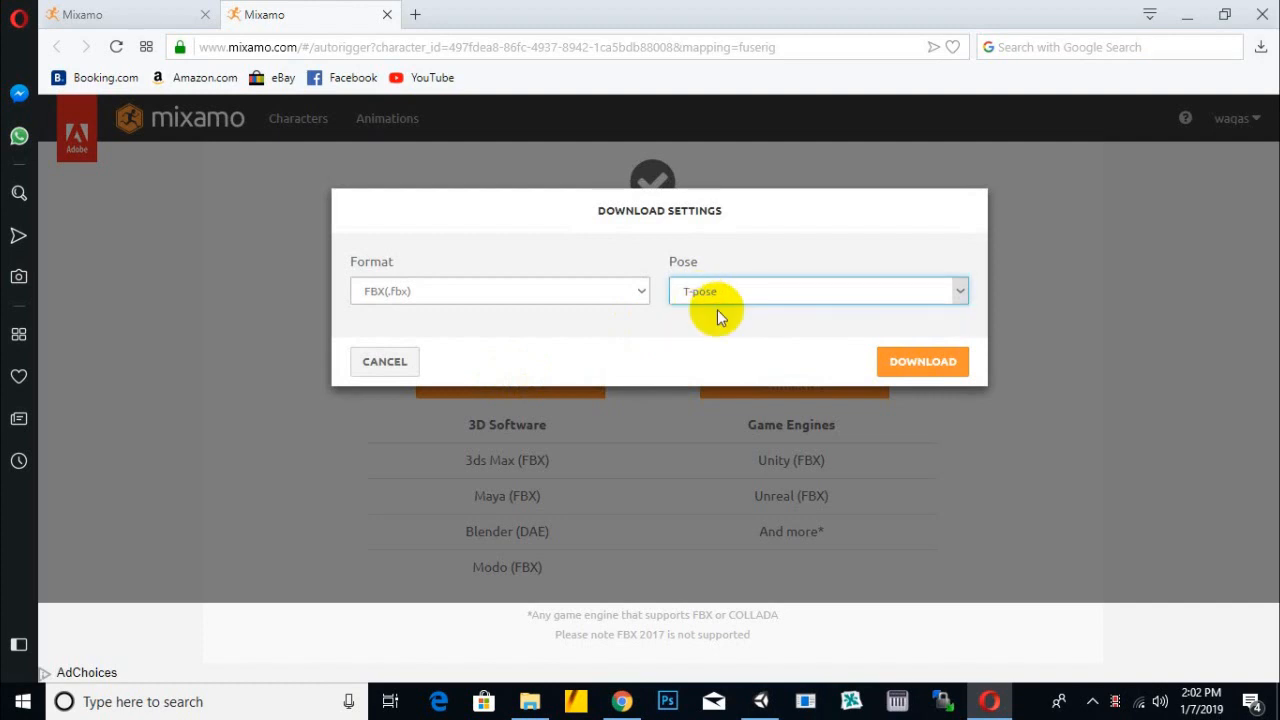
{"action": "left_click", "coordinate": [492, 302]}
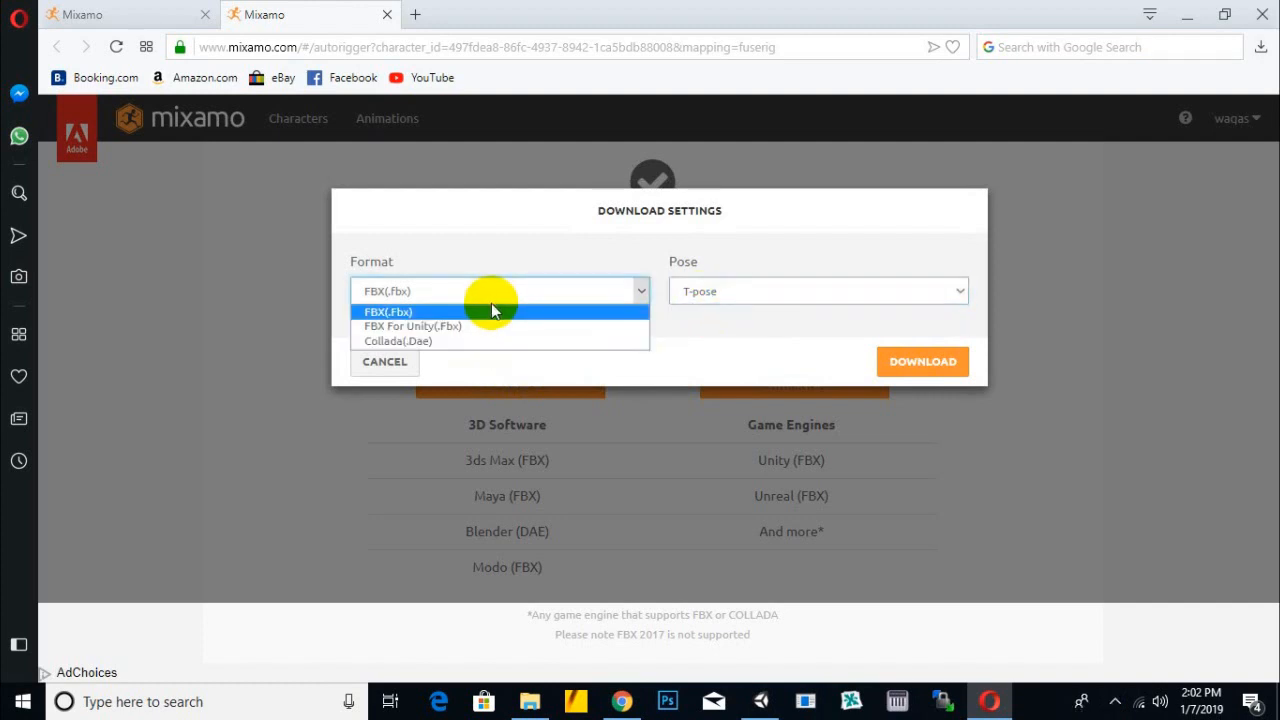
- Download the rigged ssgCommando character in the FBX For Unity format
{"action": "left_click", "coordinate": [425, 328]}
{"action": "left_click", "coordinate": [900, 366]}
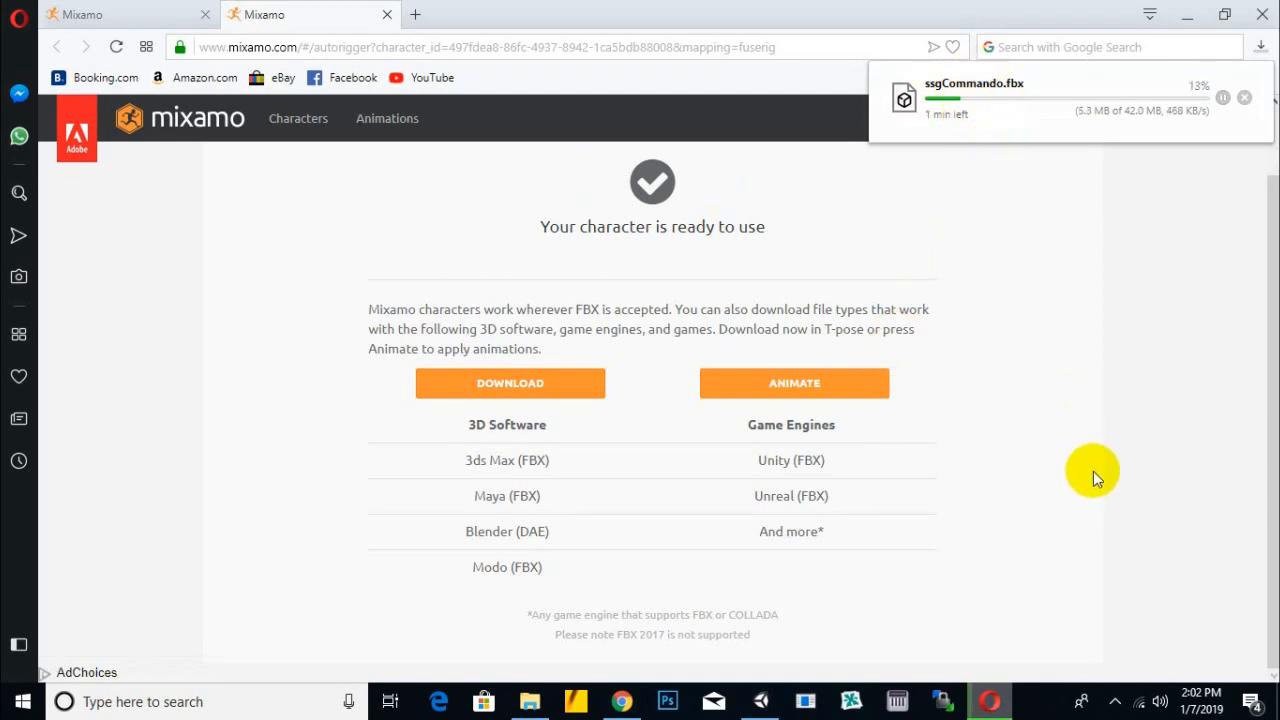
{"action": "left_click", "coordinate": [1115, 701]}
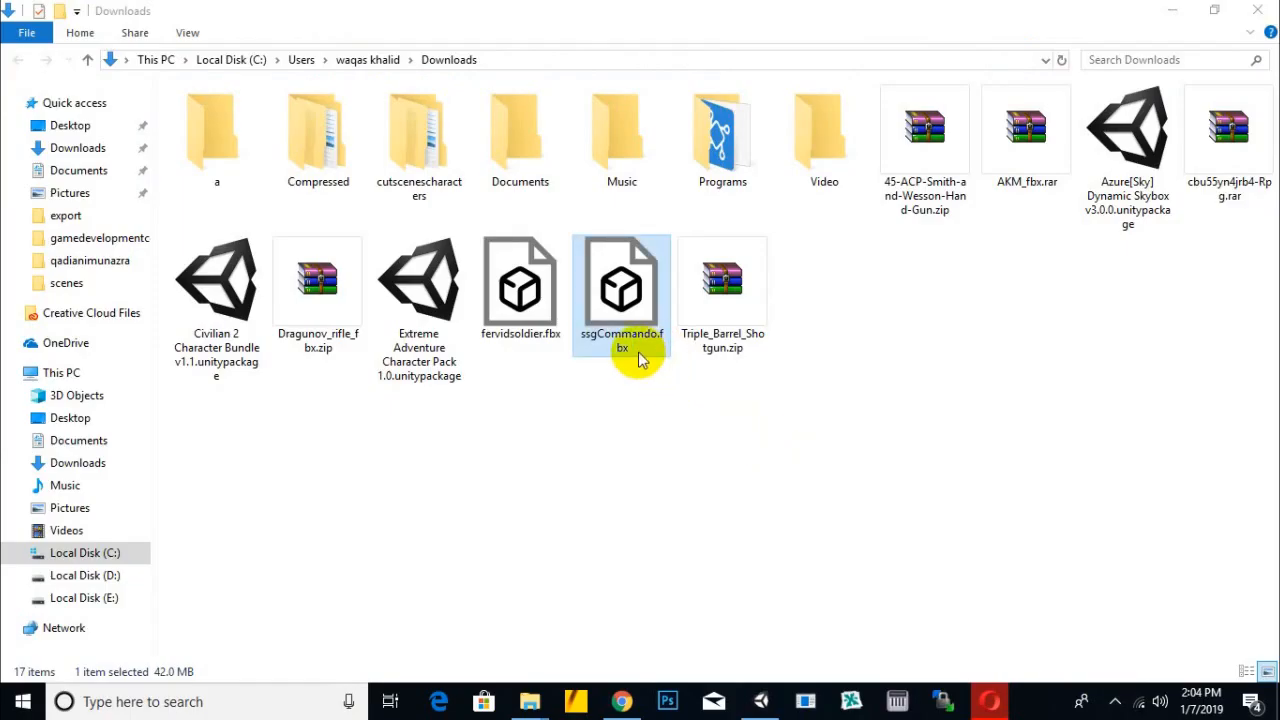
- Import ssgCommando.fbx from Downloads into Unity's prefebs/characters folder and fix the normal map settings of its textures
{"action": "left_click_drag", "start_coordinate": [620, 346], "coordinate": [395, 489]}
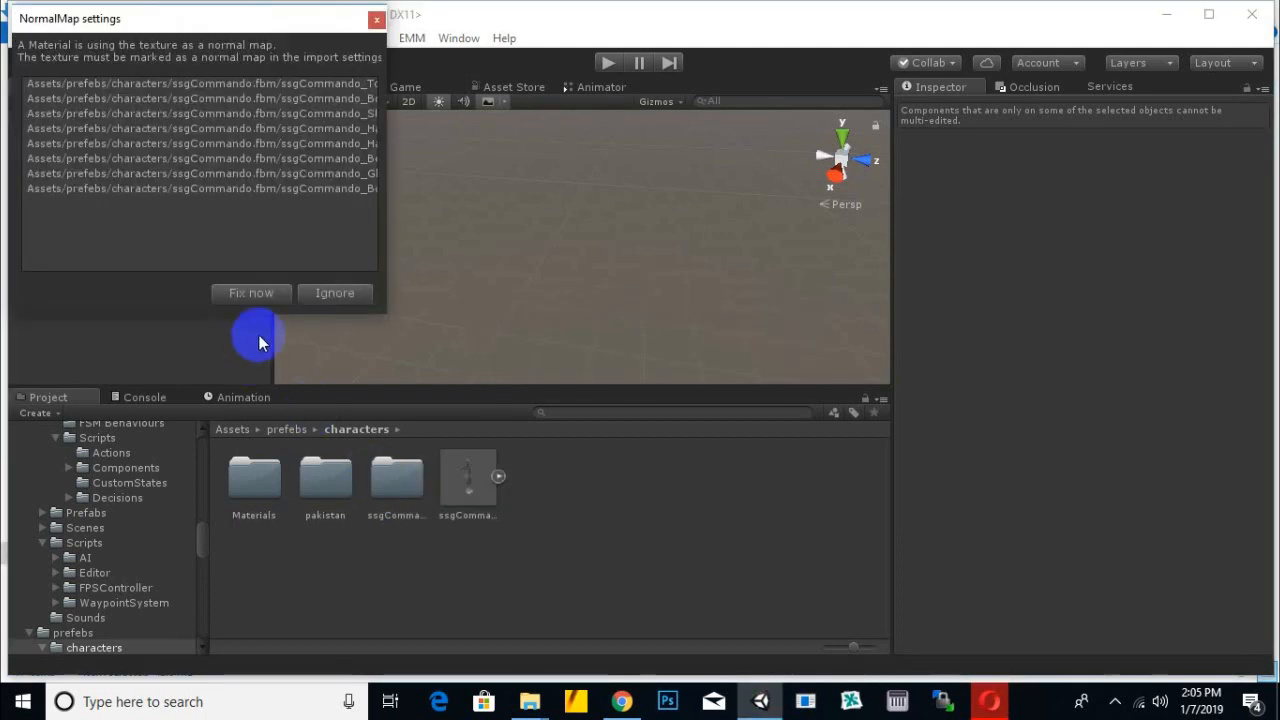
{"action": "left_click", "coordinate": [266, 296]}
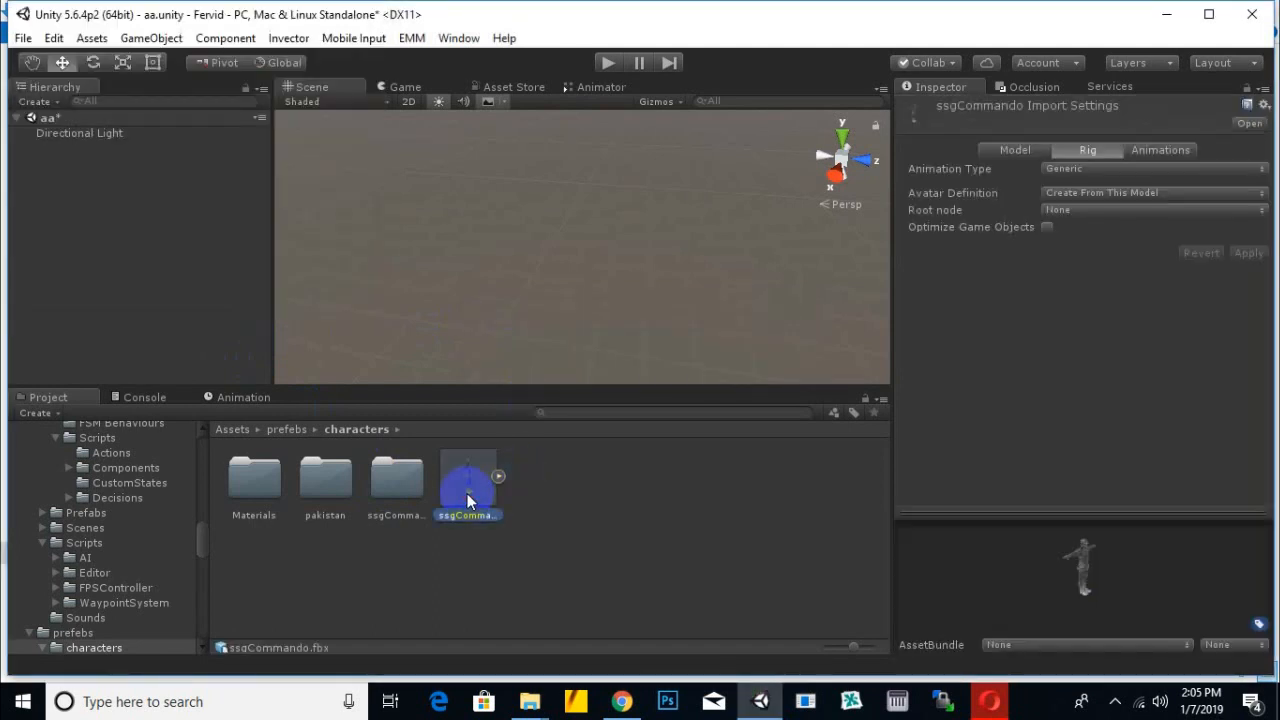
- Set the ssgCommando model's rig animation type to Humanoid and apply the import settings
{"action": "left_click", "coordinate": [1079, 170]}
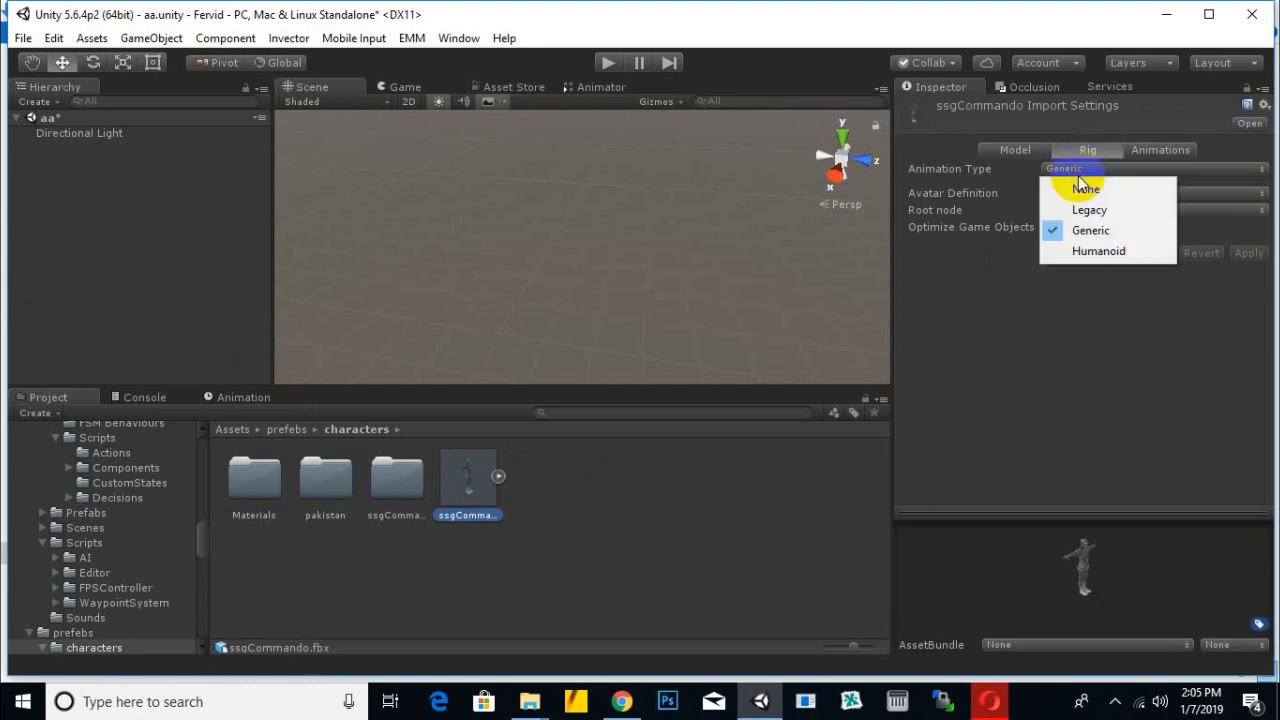
{"action": "left_click", "coordinate": [1091, 250]}
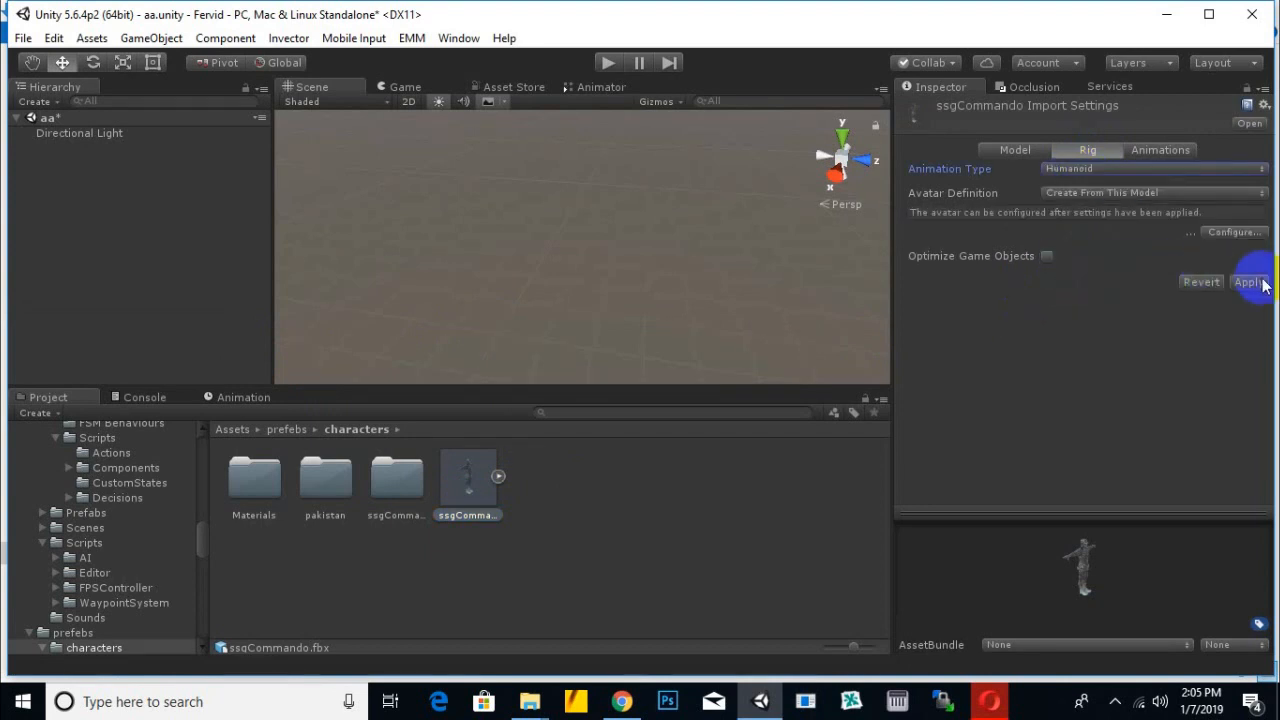
{"action": "left_click", "coordinate": [1249, 284]}
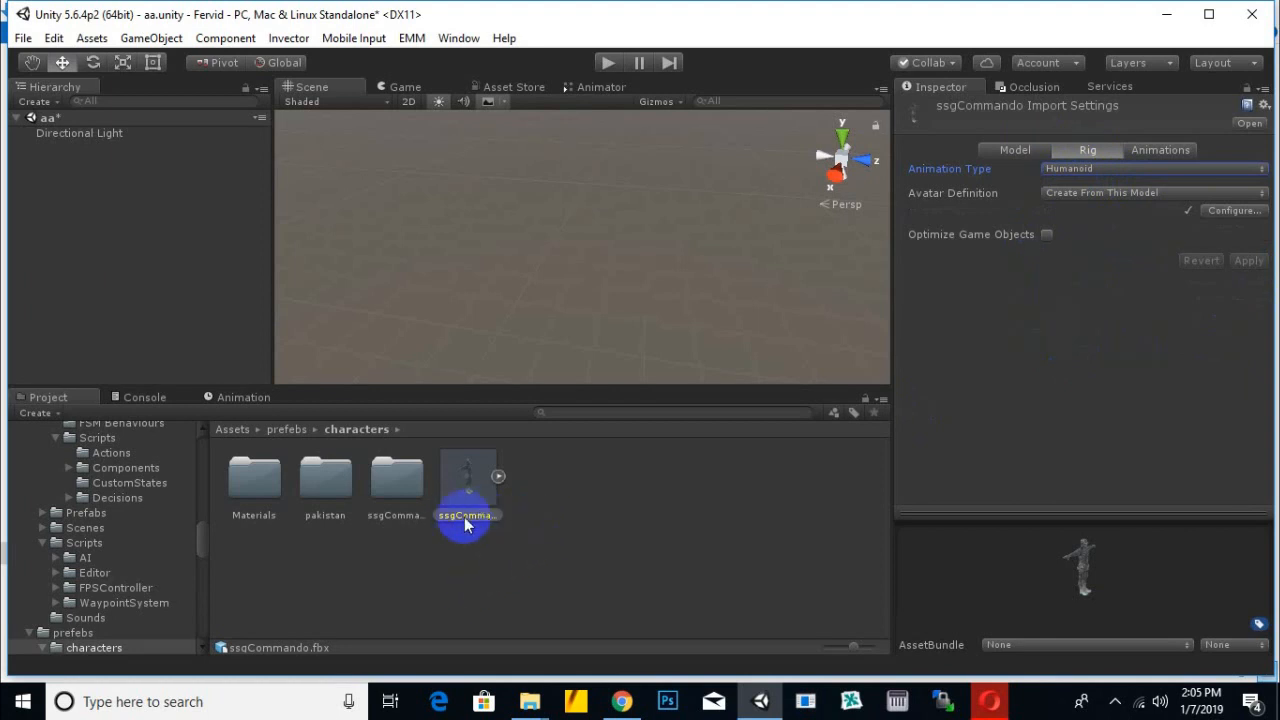
- Add a 3D plane to the scene as the ground
{"action": "left_click_drag", "start_coordinate": [465, 525], "coordinate": [240, 250]}
{"action": "right_click", "coordinate": [182, 146]}
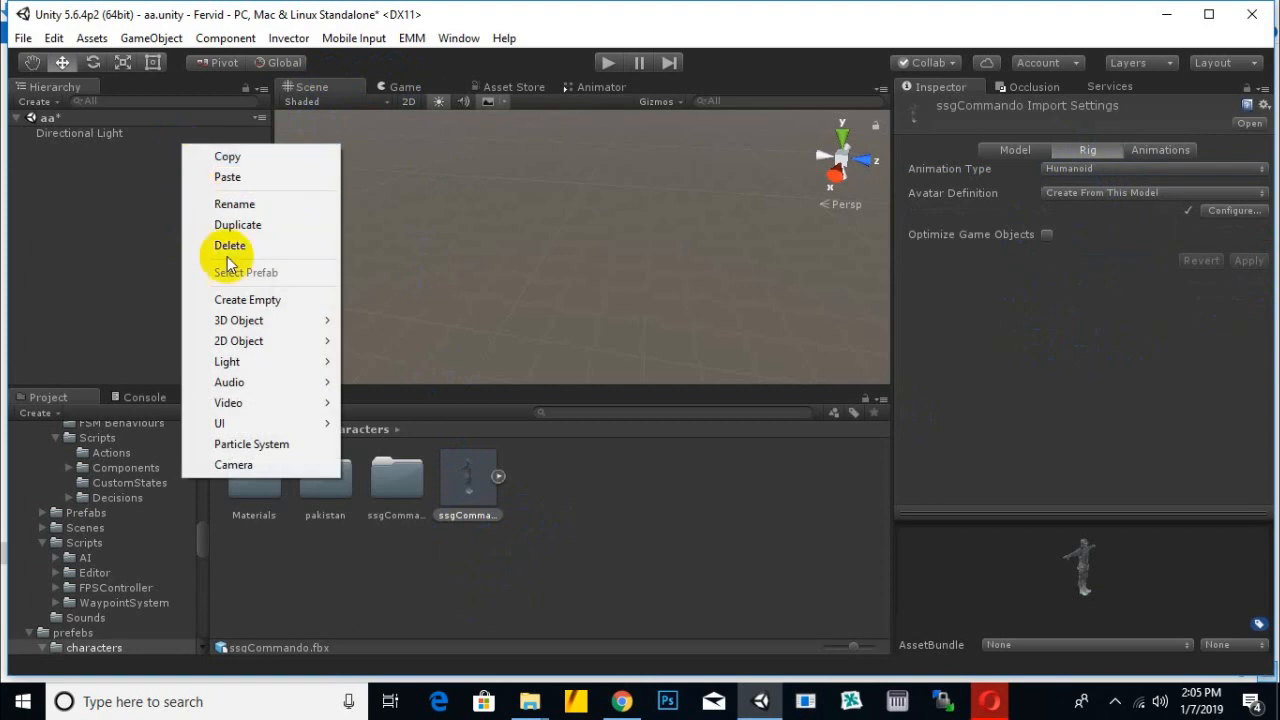
{"action": "mouse_move", "coordinate": [257, 319]}
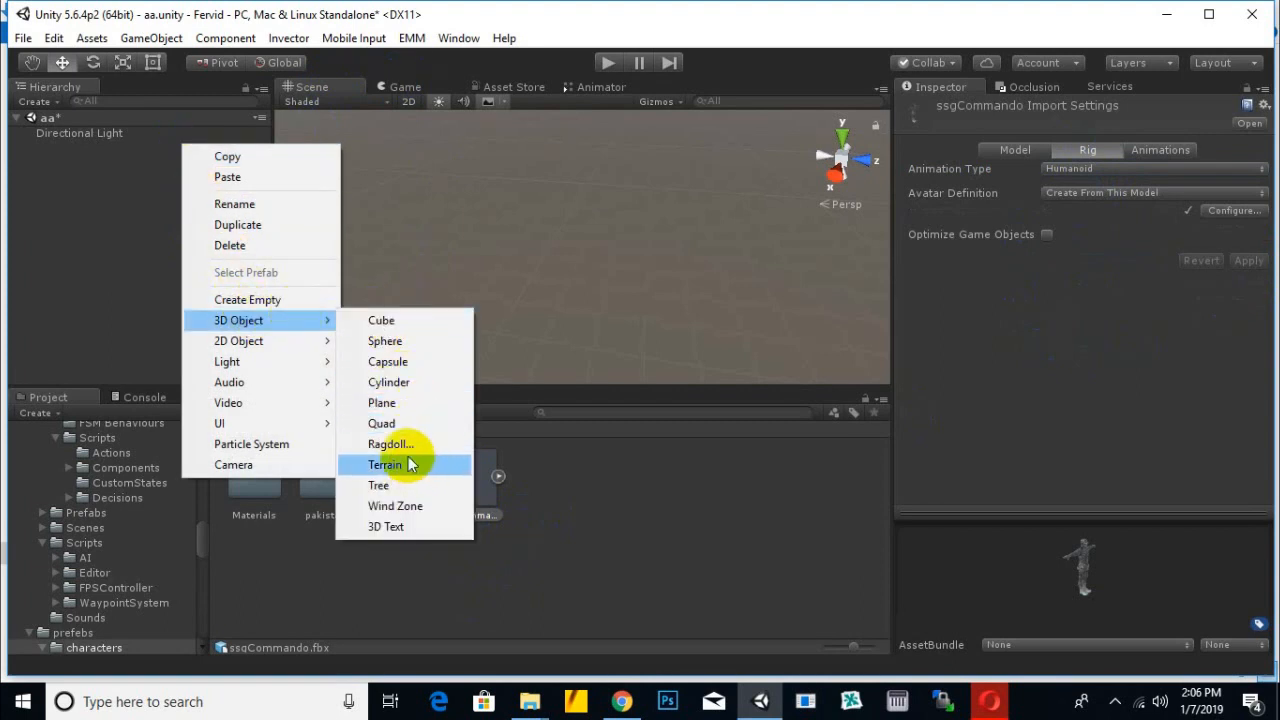
{"action": "left_click", "coordinate": [385, 402]}
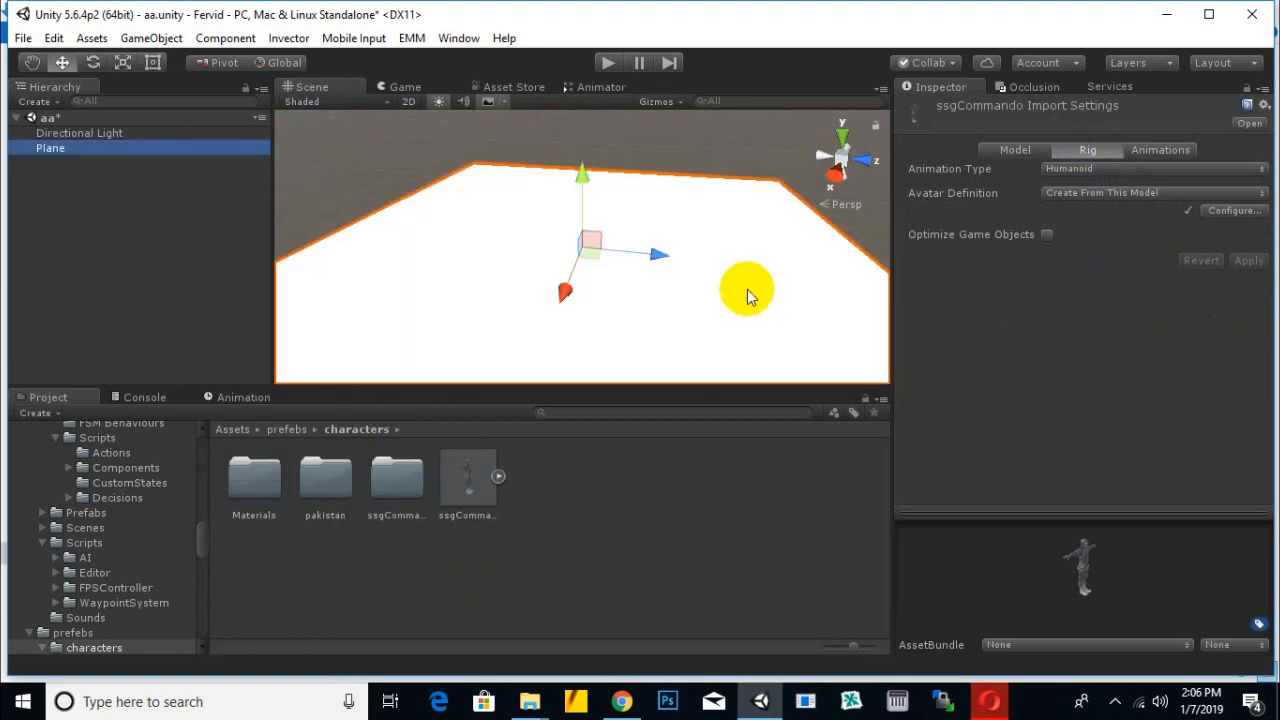
- Set the plane's position to X 0, Y 0, Z 0
{"action": "left_click", "coordinate": [1079, 166]}
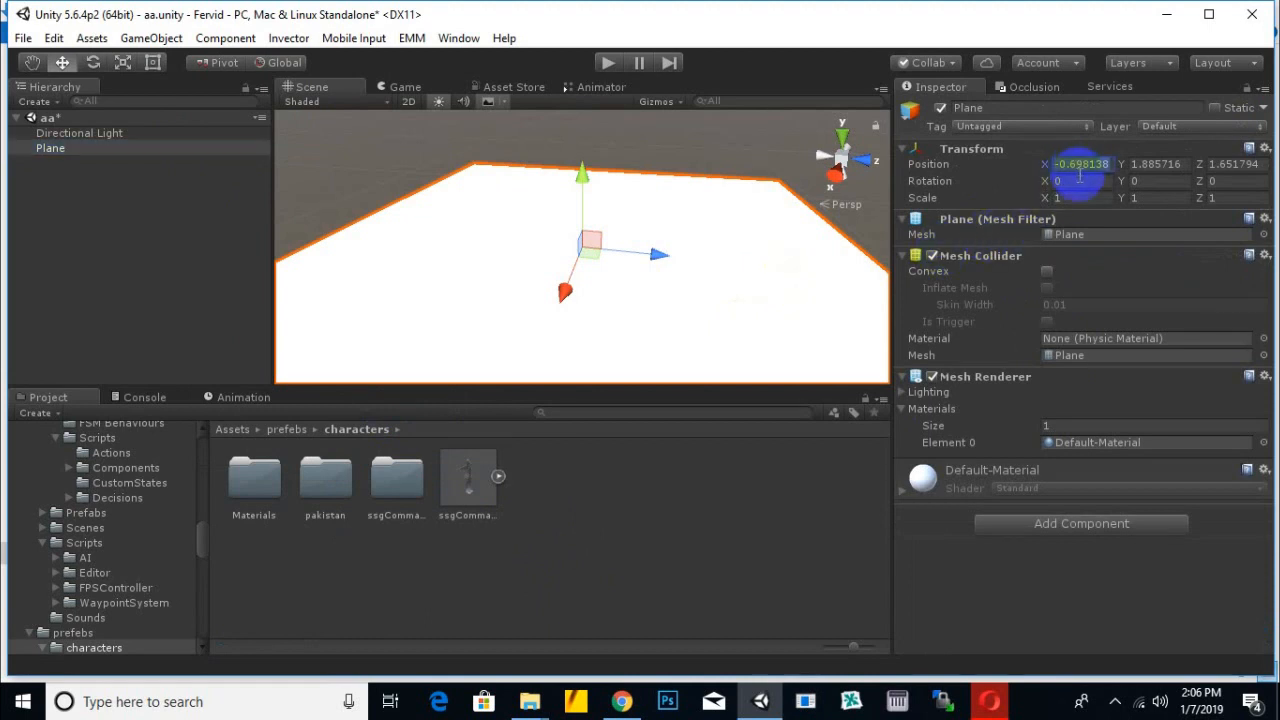
{"action": "type", "text": "0"}
{"action": "key", "text": "Tab"}
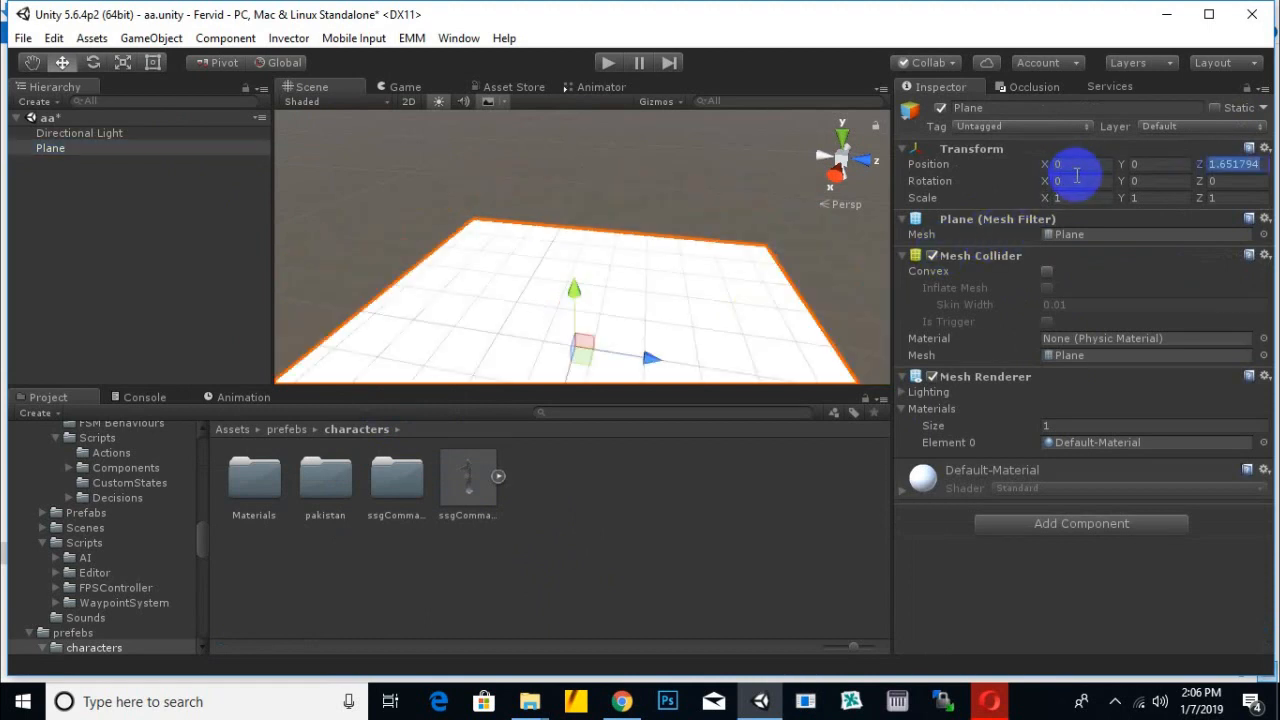
{"action": "type", "text": "0"}
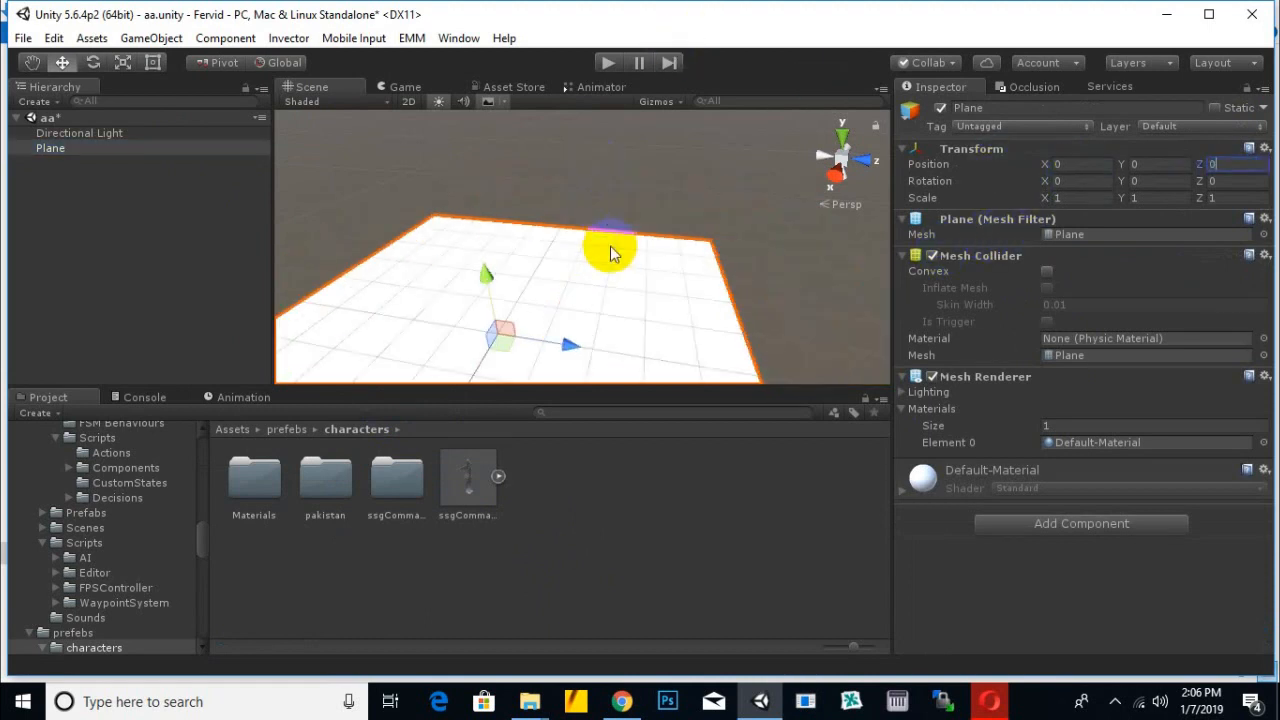
- Start creating an Invector shooter controller and assign ssgCommando as its FBX model
{"action": "left_click_drag", "start_coordinate": [607, 259], "coordinate": [1183, 218], "text": "alt"}
{"action": "middle_click_drag", "start_coordinate": [689, 254], "coordinate": [689, 214]}
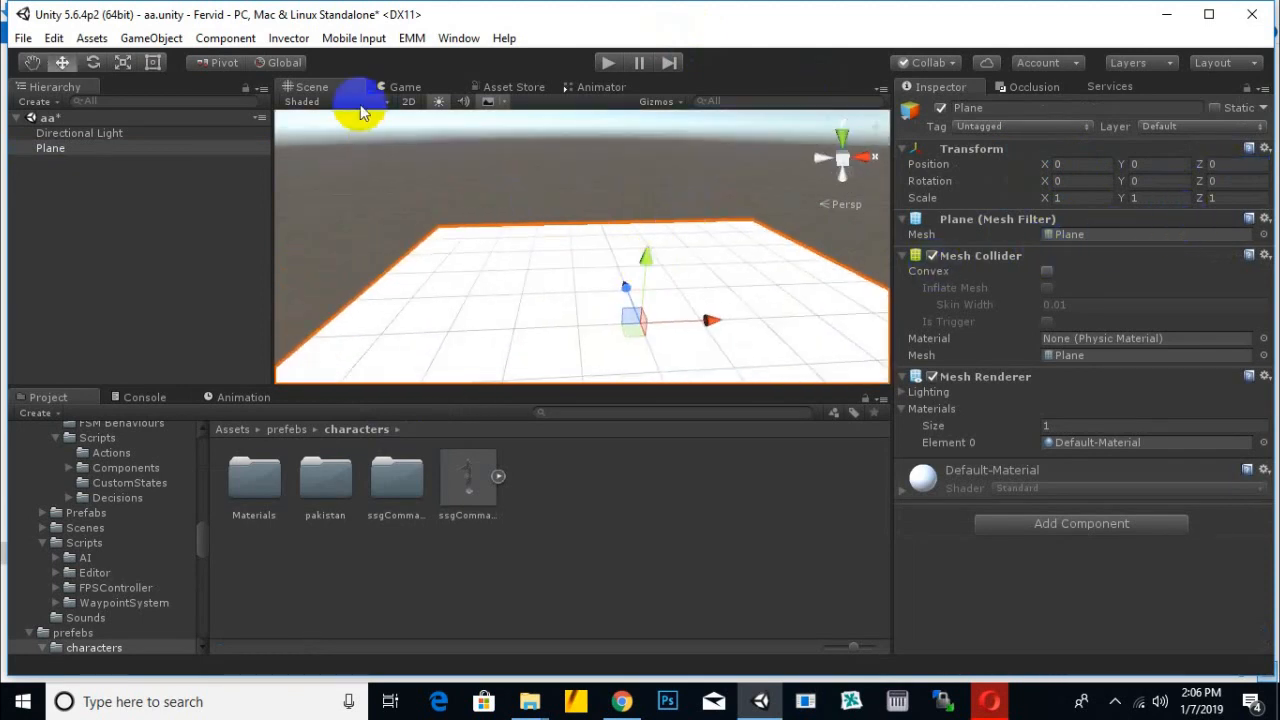
{"action": "left_click", "coordinate": [282, 38]}
{"action": "mouse_move", "coordinate": [314, 102]}
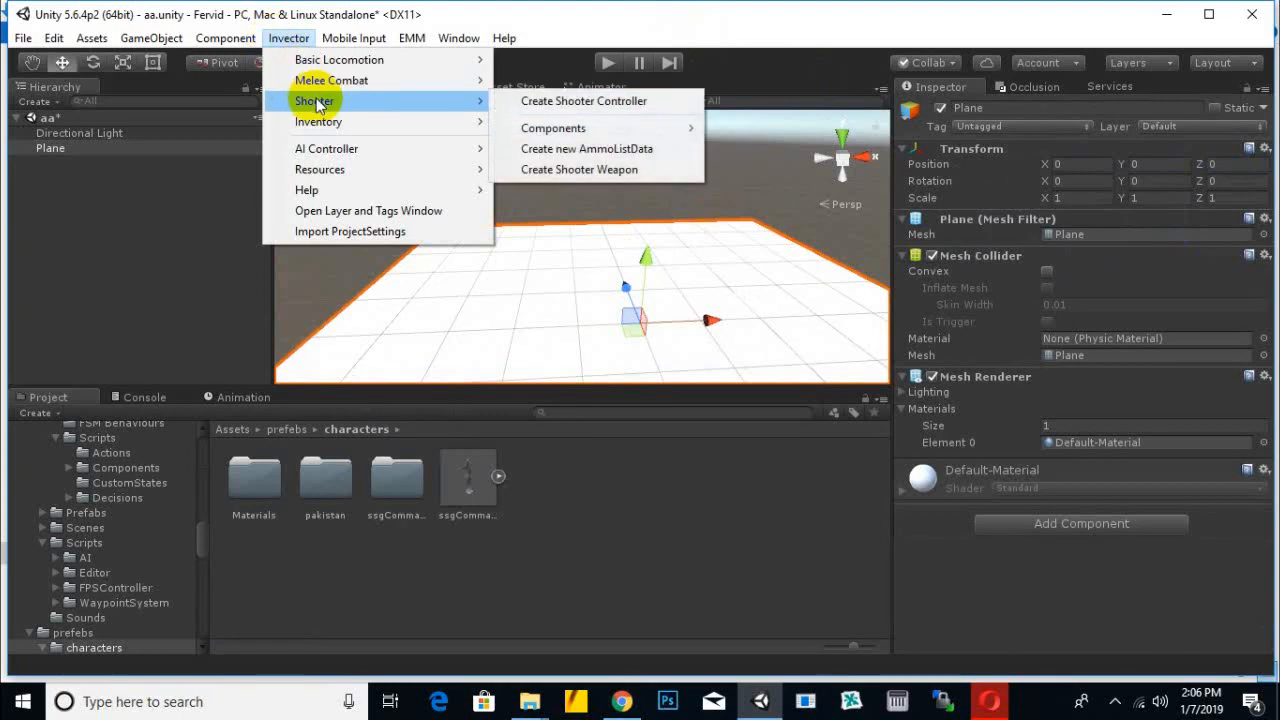
{"action": "left_click", "coordinate": [545, 104]}
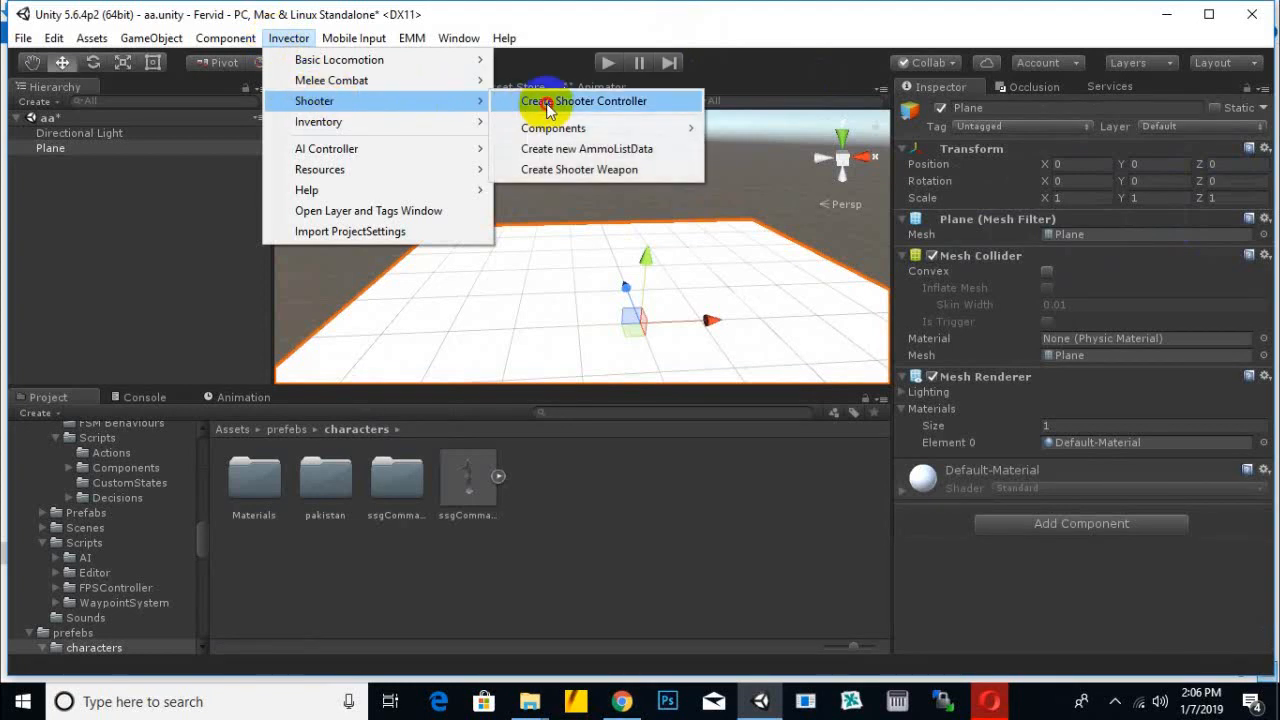
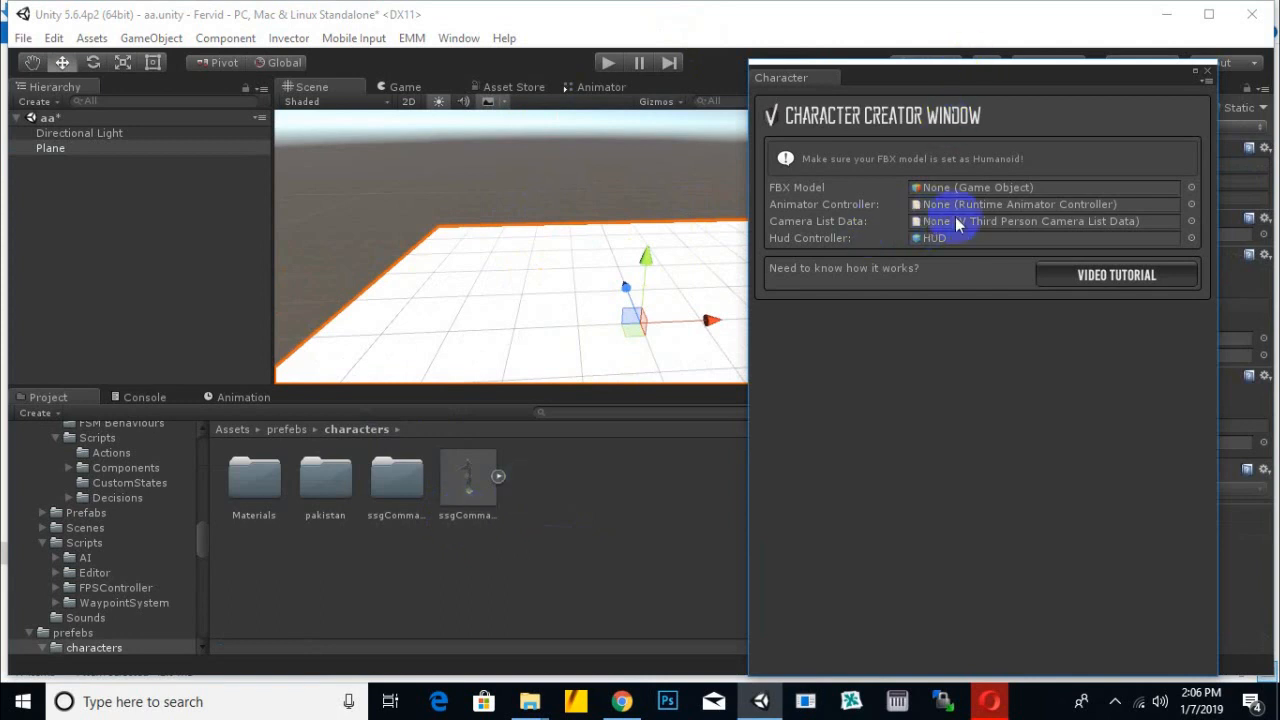
{"action": "left_click", "coordinate": [1190, 189]}
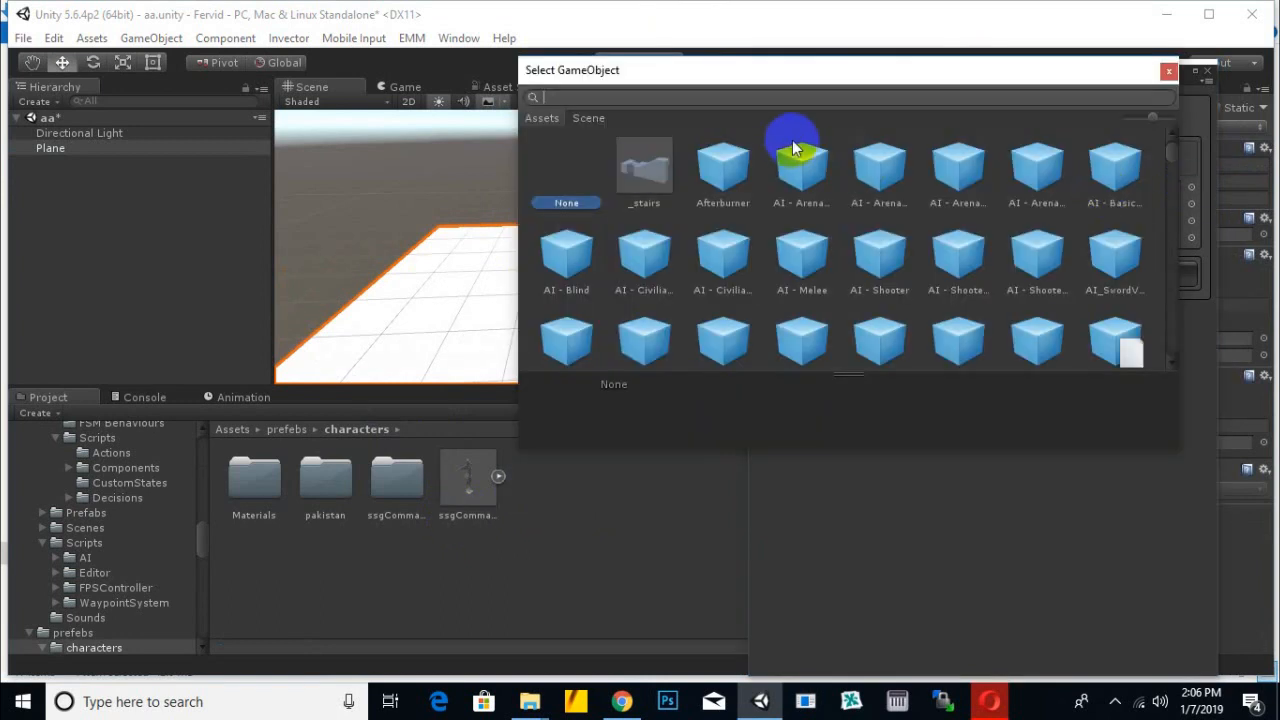
{"action": "type", "text": "ssg"}
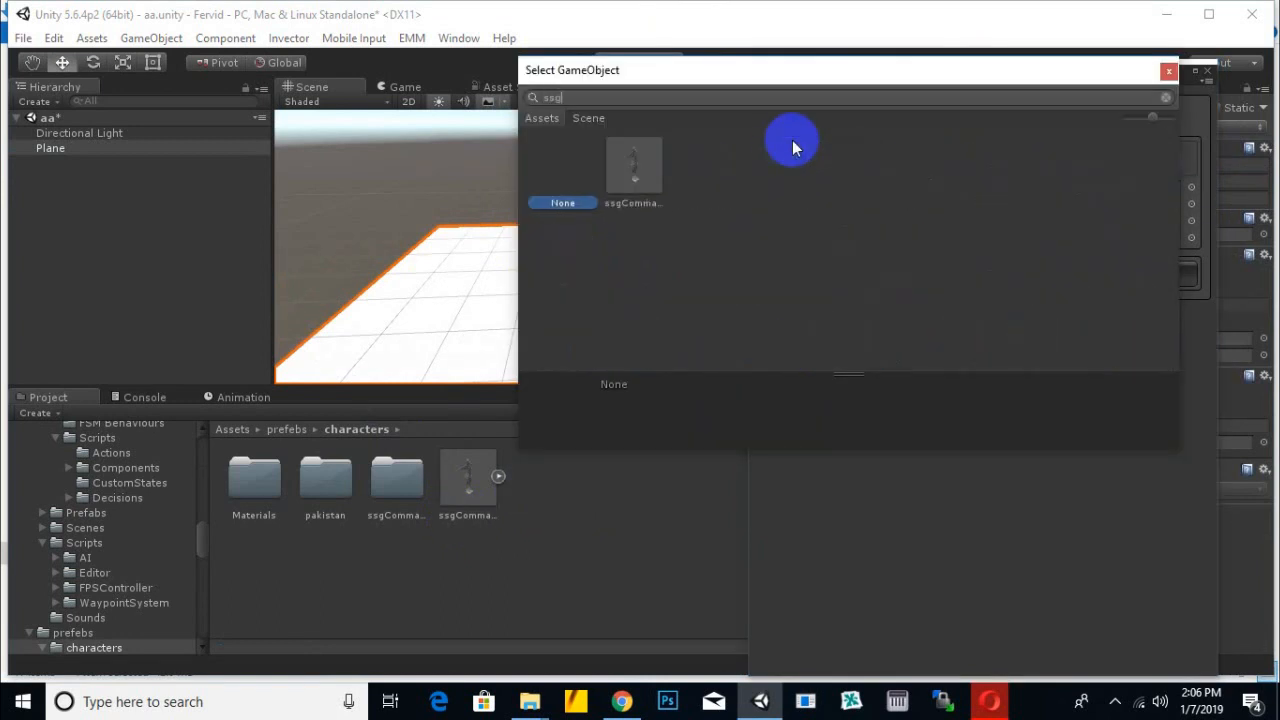
{"action": "double_click", "coordinate": [640, 171]}
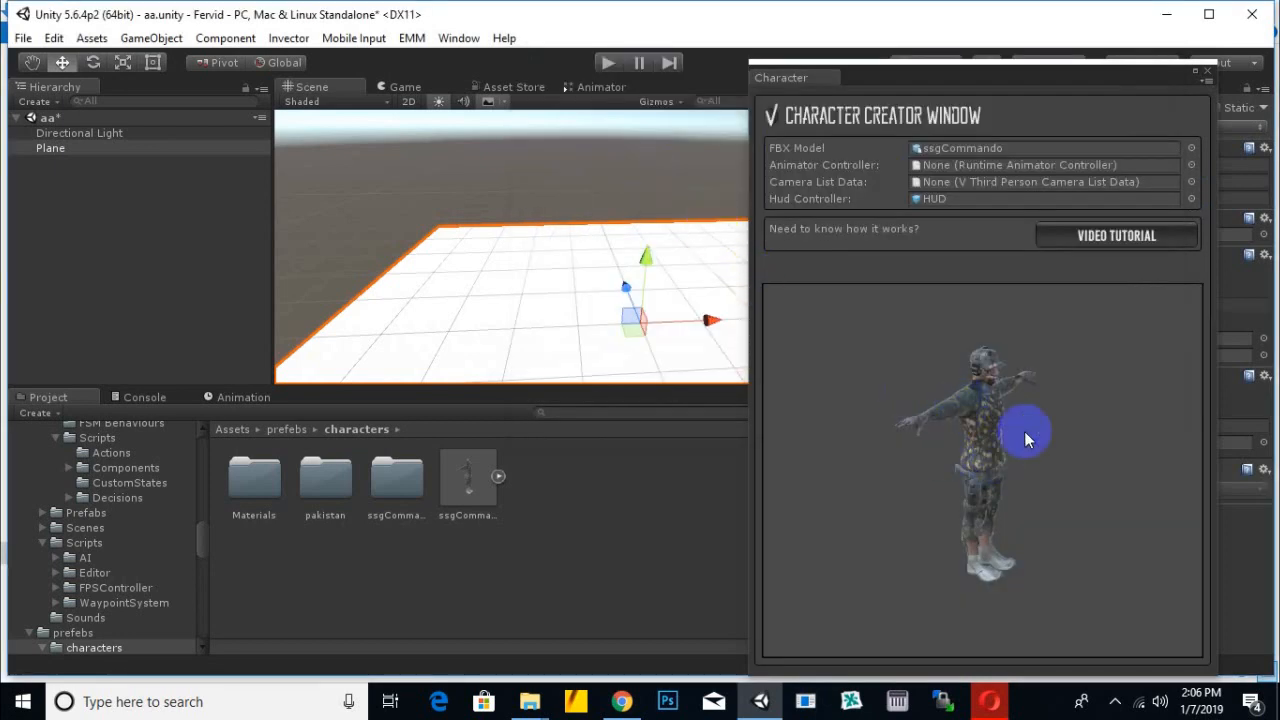
- Create the character with the Invector@ShooterMeleev2 animator controller and the vShooterOnly@CameraState camera list data
{"action": "left_click", "coordinate": [1192, 166]}
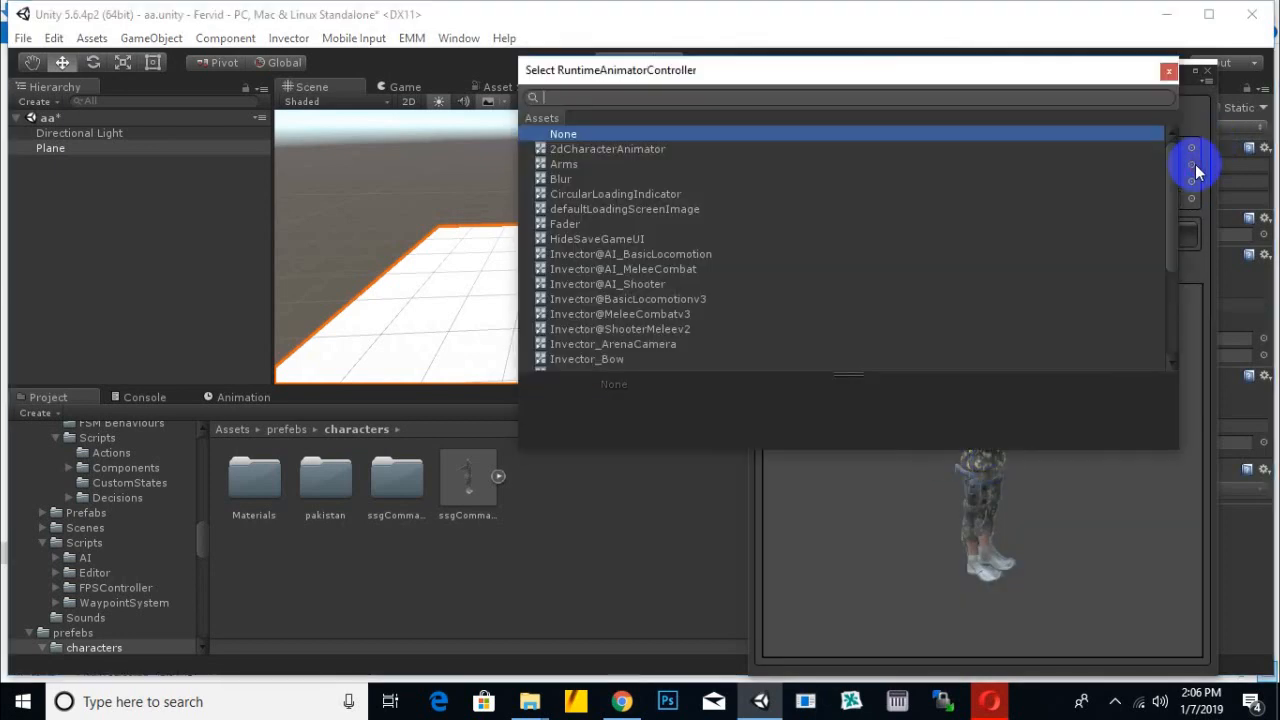
{"action": "left_click", "coordinate": [650, 330]}
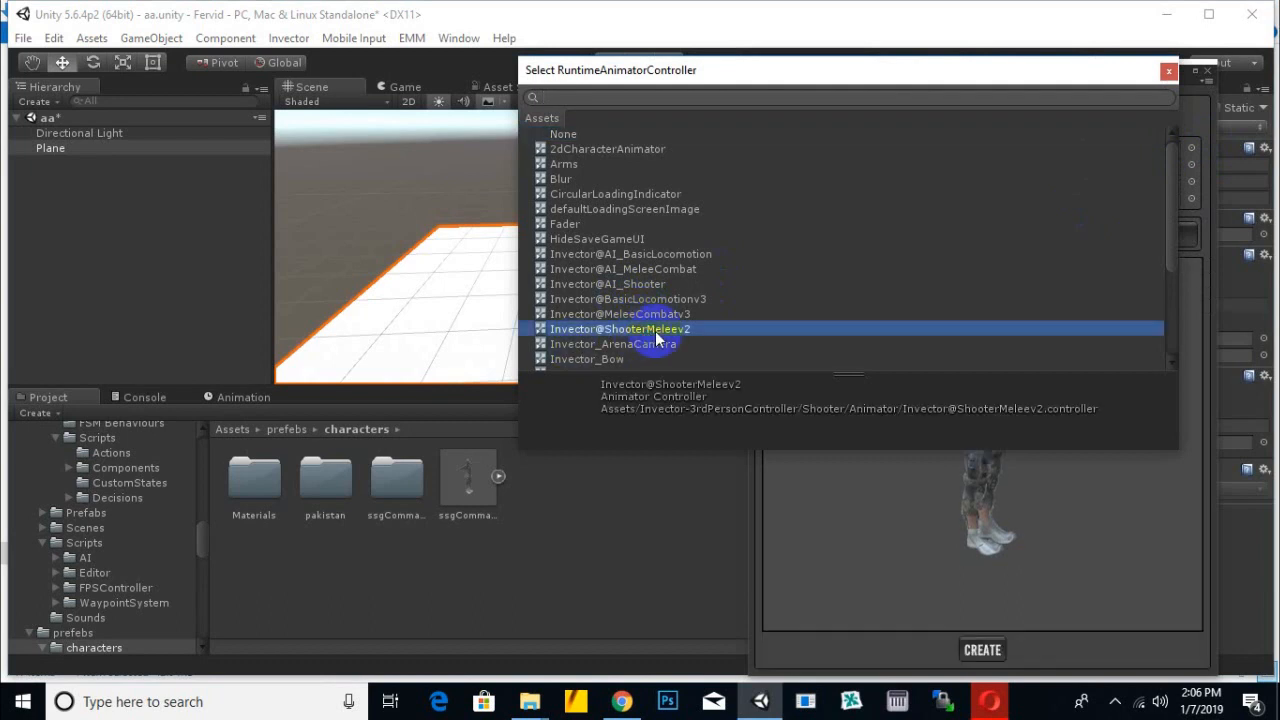
{"action": "double_click", "coordinate": [656, 333]}
{"action": "left_click", "coordinate": [1191, 182]}
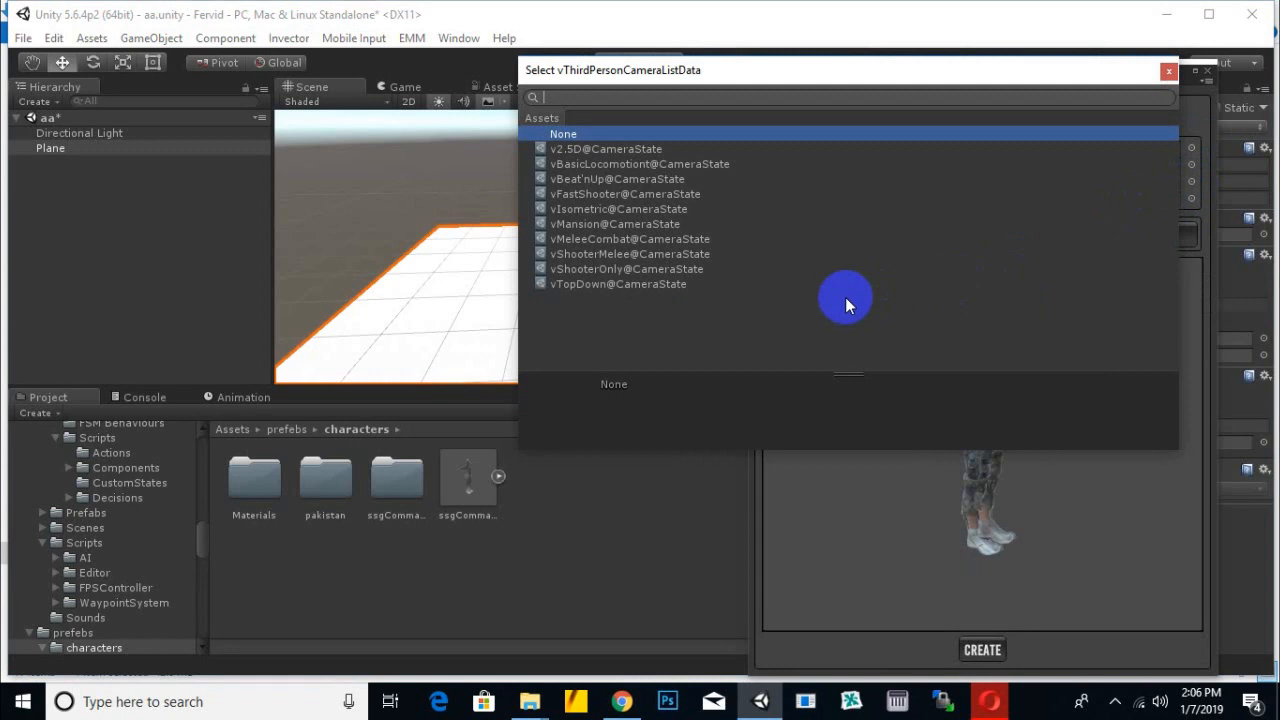
{"action": "double_click", "coordinate": [663, 269]}
{"action": "left_click", "coordinate": [993, 654]}
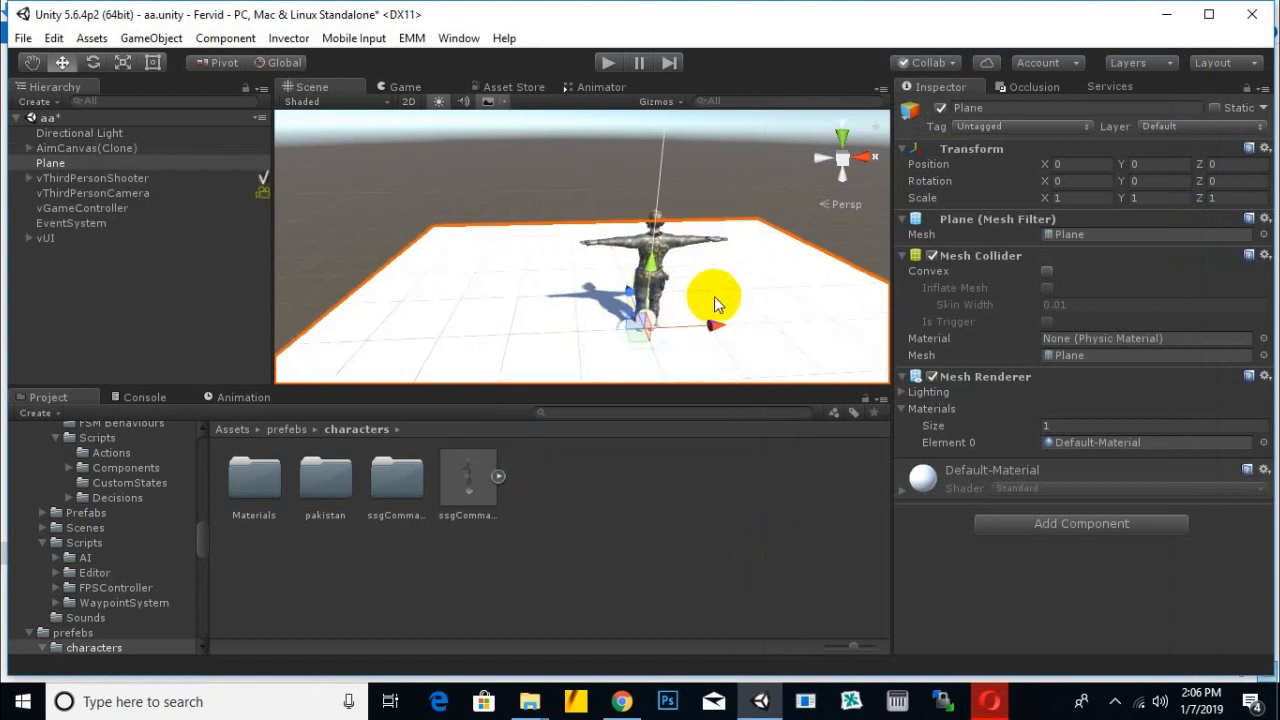
- Examine the new shooter character in the scene from several sides and up close
{"action": "scroll", "coordinate": [721, 314], "scroll_direction": "up", "scroll_amount": 1}
{"action": "left_click_drag", "start_coordinate": [743, 300], "coordinate": [545, 266], "text": "alt"}
{"action": "scroll", "coordinate": [655, 270], "scroll_direction": "up", "scroll_amount": 8}
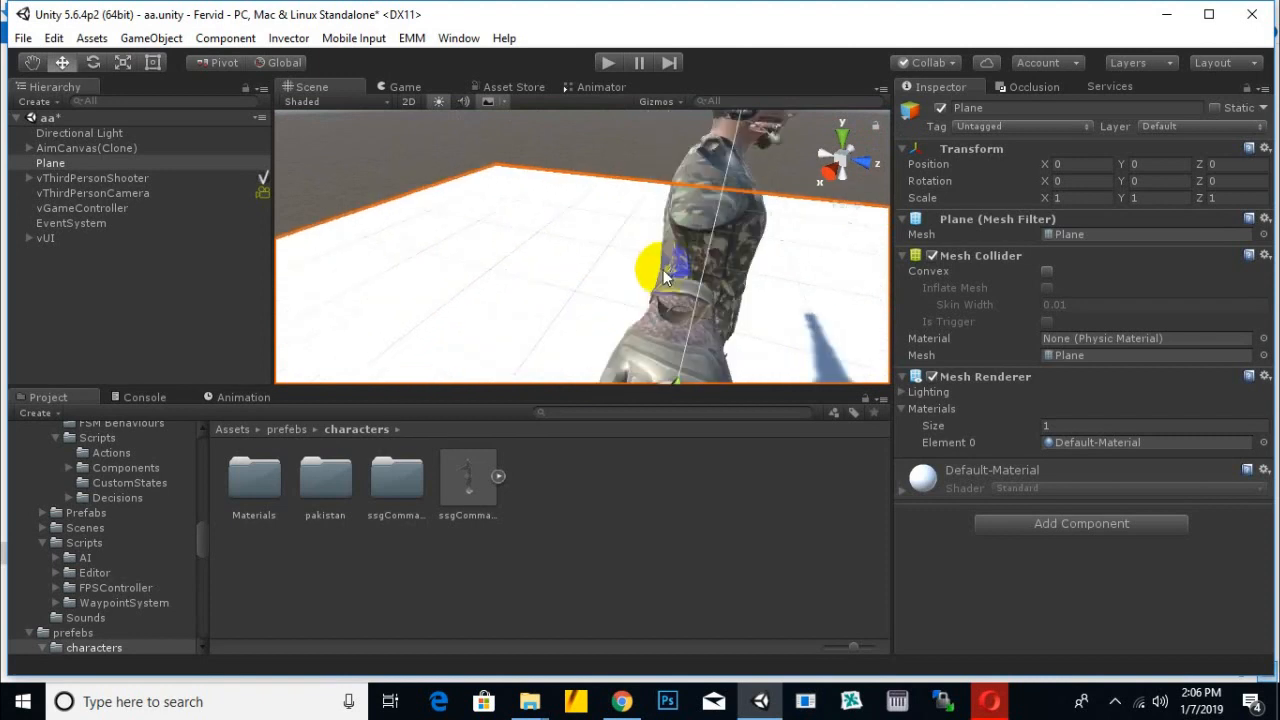
{"action": "left_click_drag", "start_coordinate": [657, 267], "coordinate": [616, 188], "text": "alt"}
{"action": "middle_click_drag", "start_coordinate": [616, 188], "coordinate": [651, 190]}
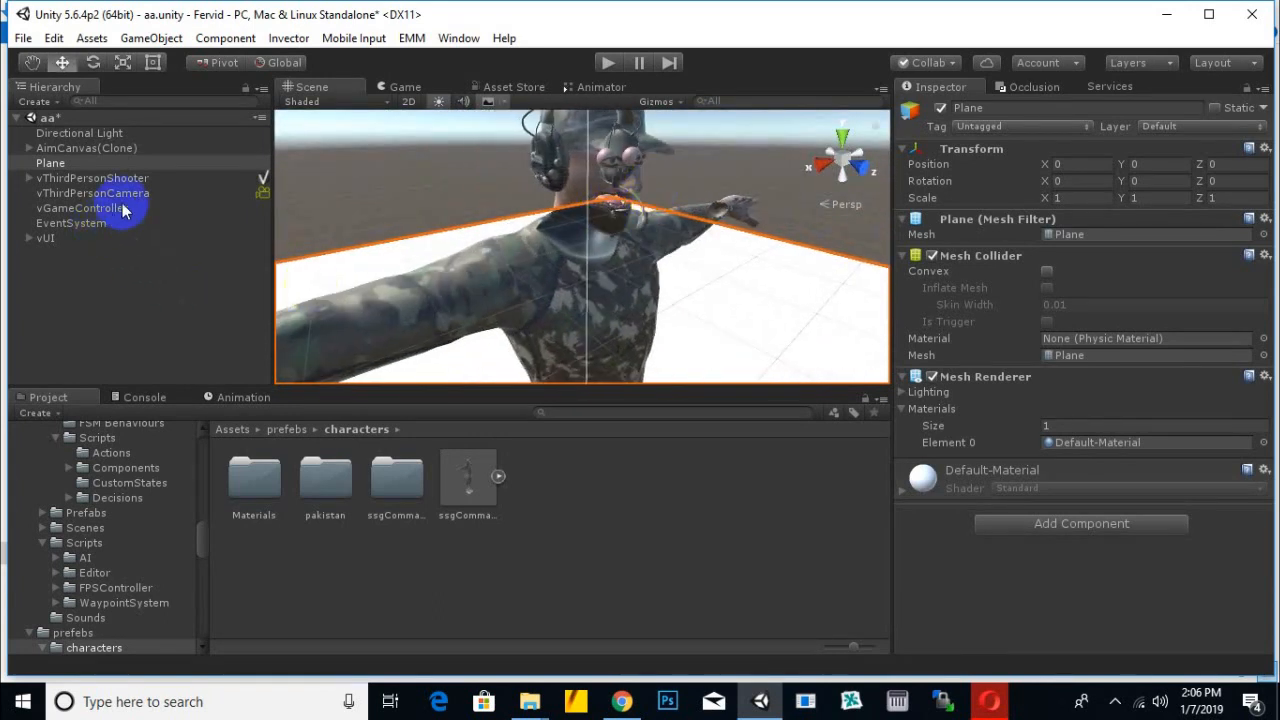
{"action": "scroll", "coordinate": [639, 259], "scroll_direction": "down", "scroll_amount": 5}
{"action": "mouse_move", "coordinate": [639, 259]}
{"action": "middle_mouse_down"}
{"action": "mouse_move", "coordinate": [663, 274]}
{"action": "mouse_move", "coordinate": [662, 294]}
{"action": "middle_mouse_up"}
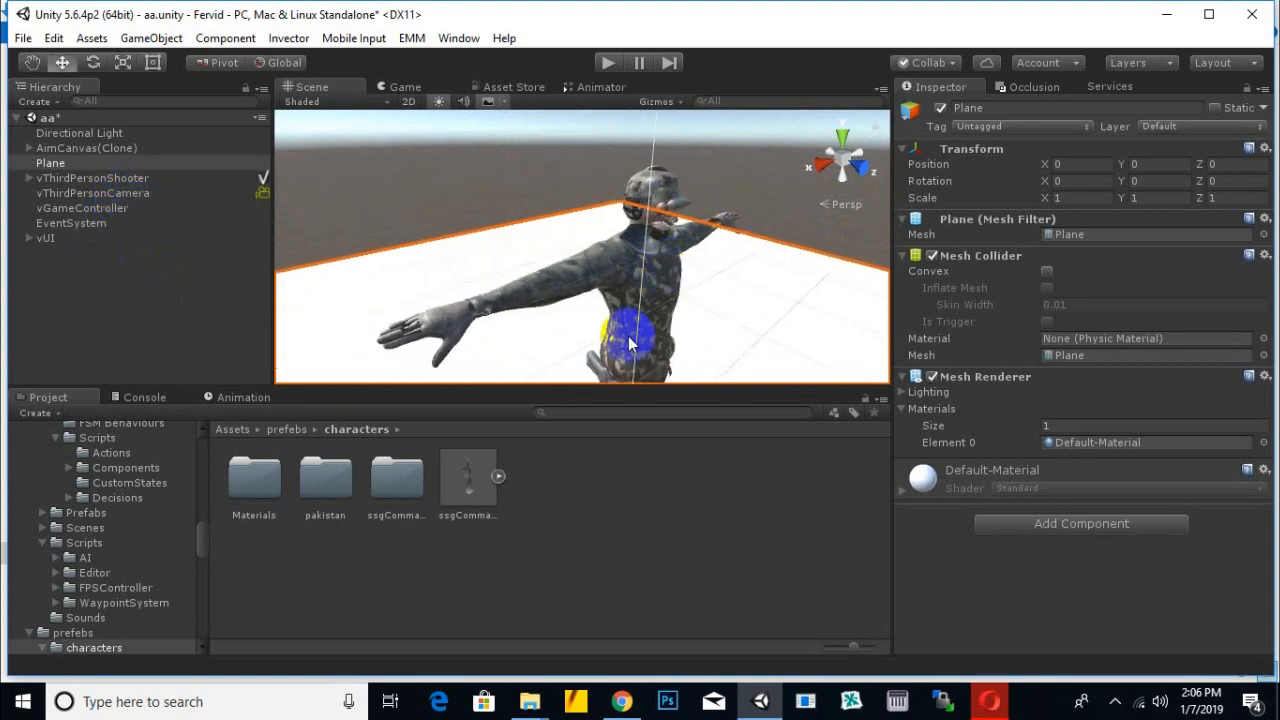
- Deactivate the AimCanvas(Clone) and vUI objects together
{"action": "left_click", "coordinate": [629, 341]}
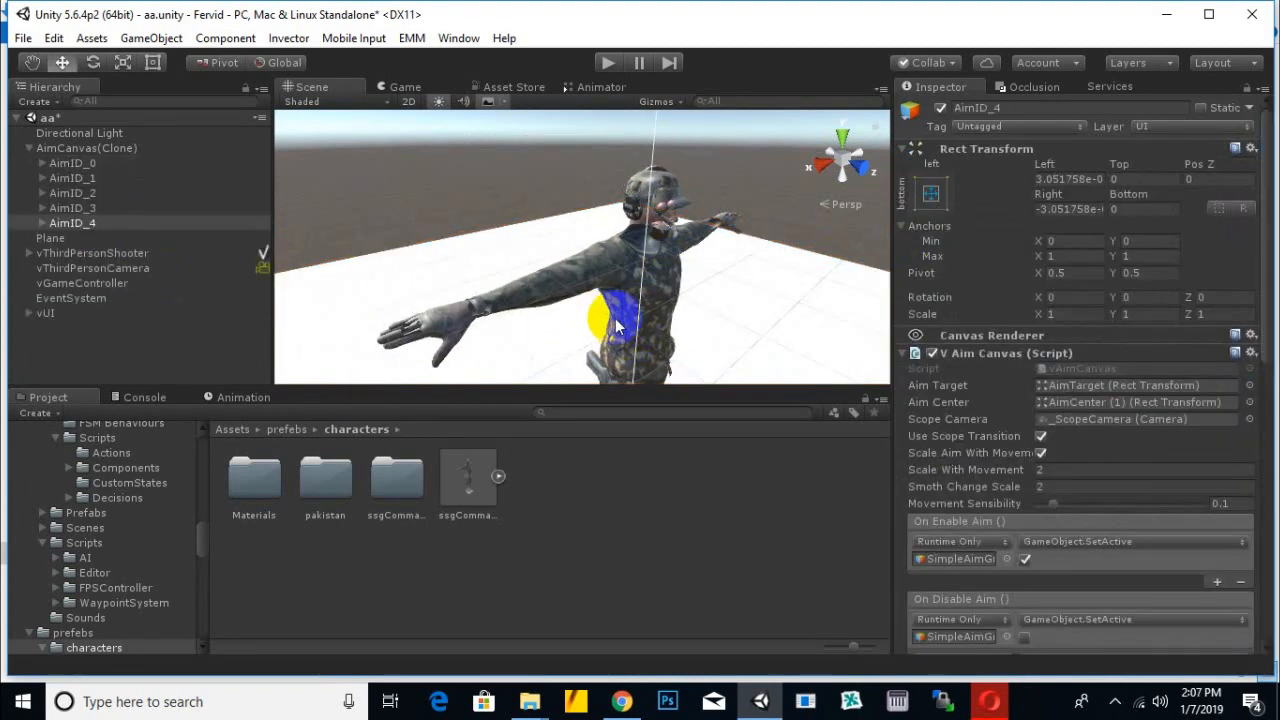
{"action": "left_click", "coordinate": [48, 149]}
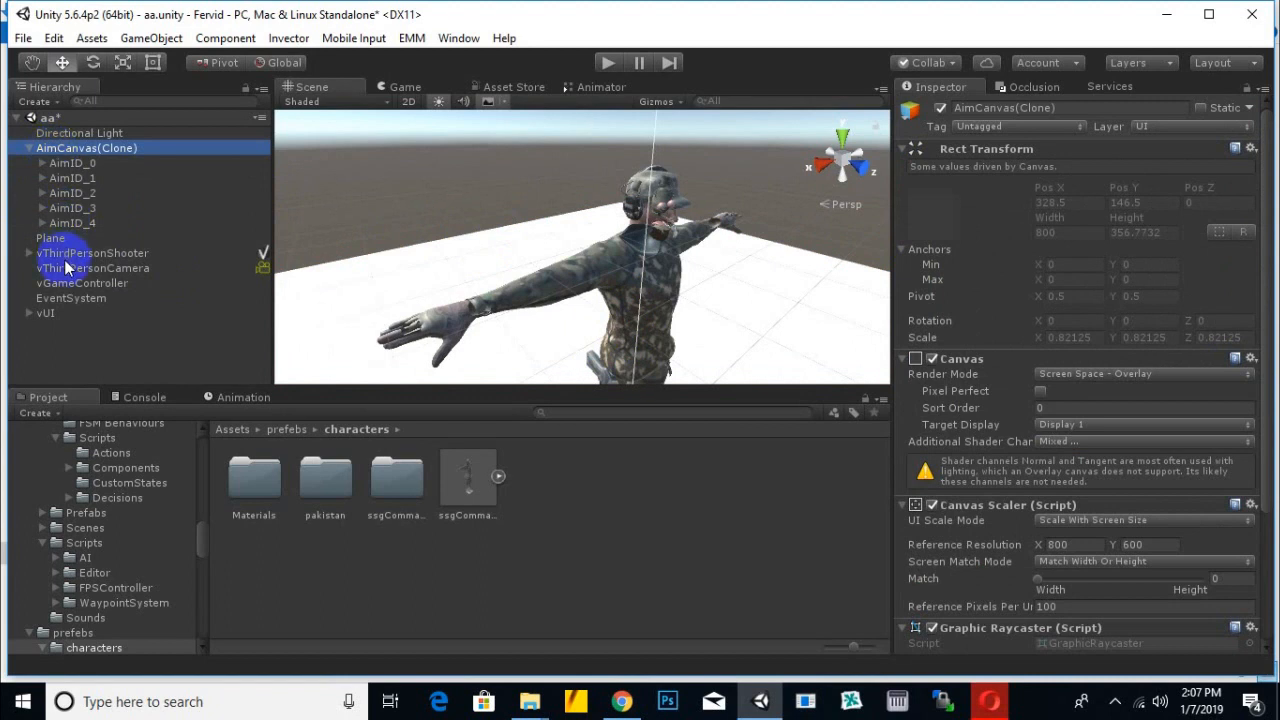
{"action": "left_click", "coordinate": [46, 313], "text": "ctrl"}
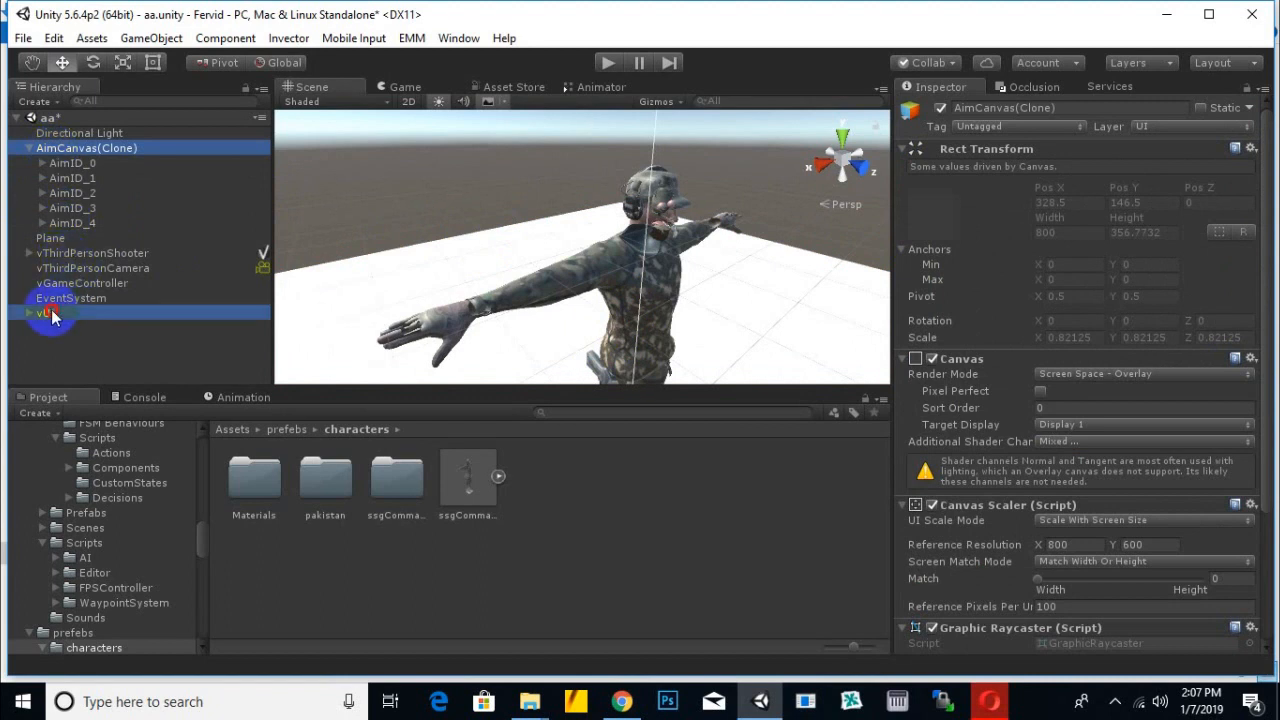
{"action": "left_click", "coordinate": [940, 108]}
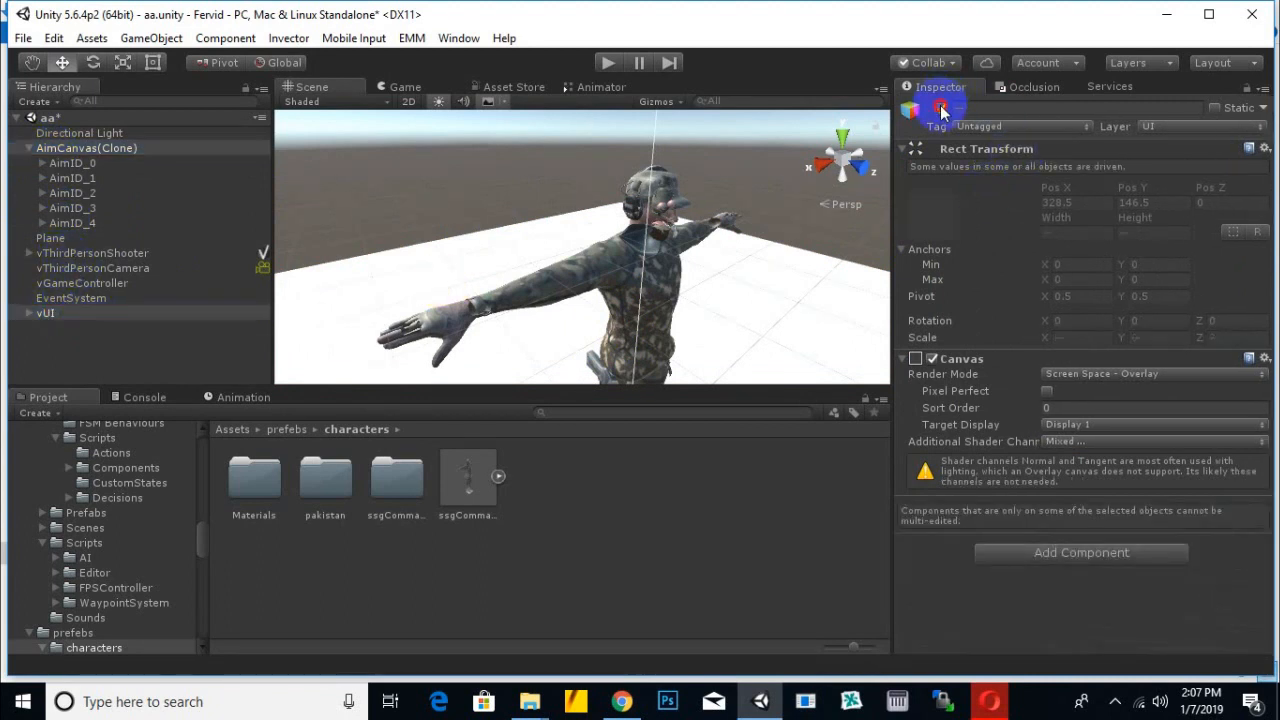
- Rename the vThirdPersonShooter object to fervid and expand its child objects
{"action": "right_click", "coordinate": [116, 256]}
{"action": "left_click", "coordinate": [164, 318]}
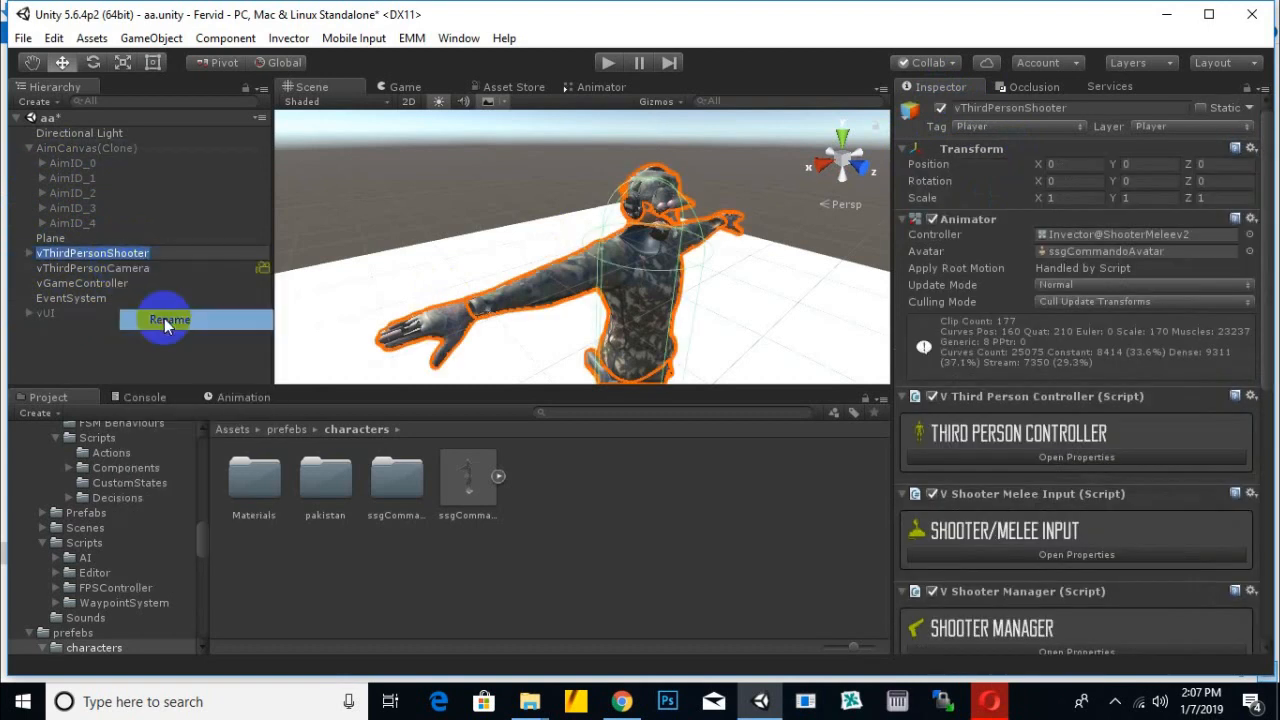
{"action": "type", "text": "fer"}
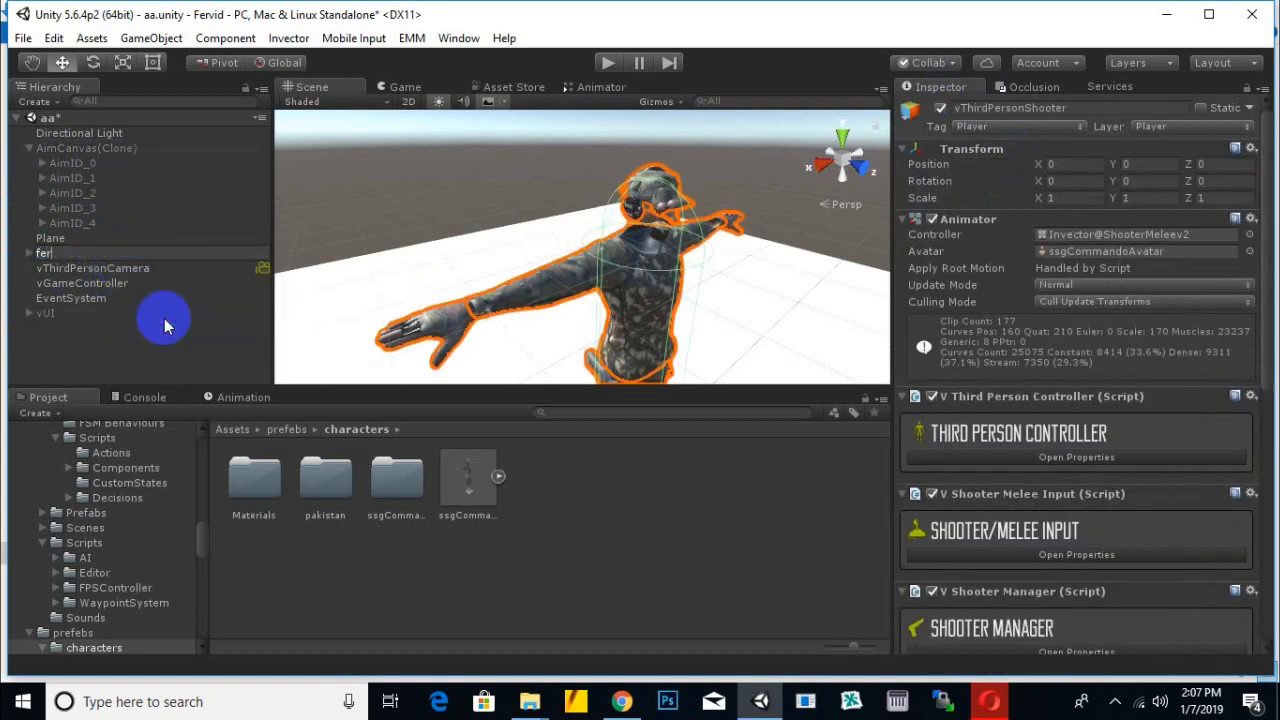
{"action": "type", "text": "vid"}
{"action": "key", "text": "Return"}
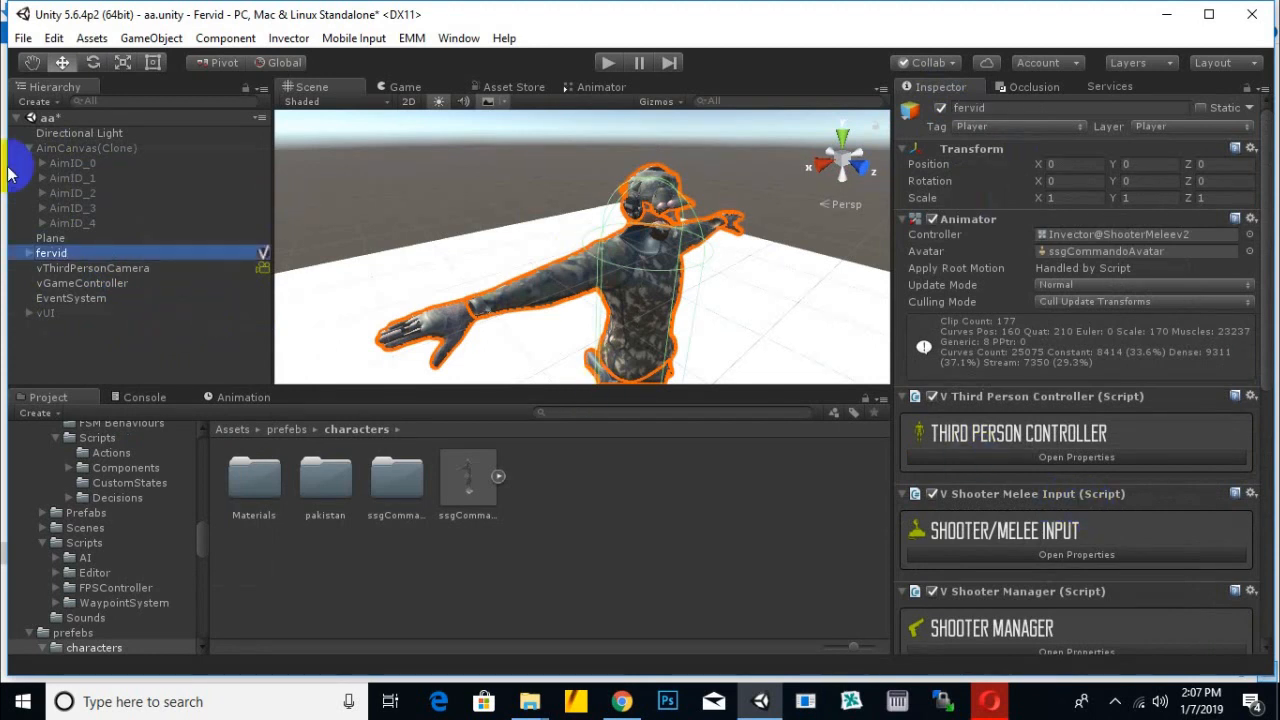
{"action": "left_click", "coordinate": [30, 255]}
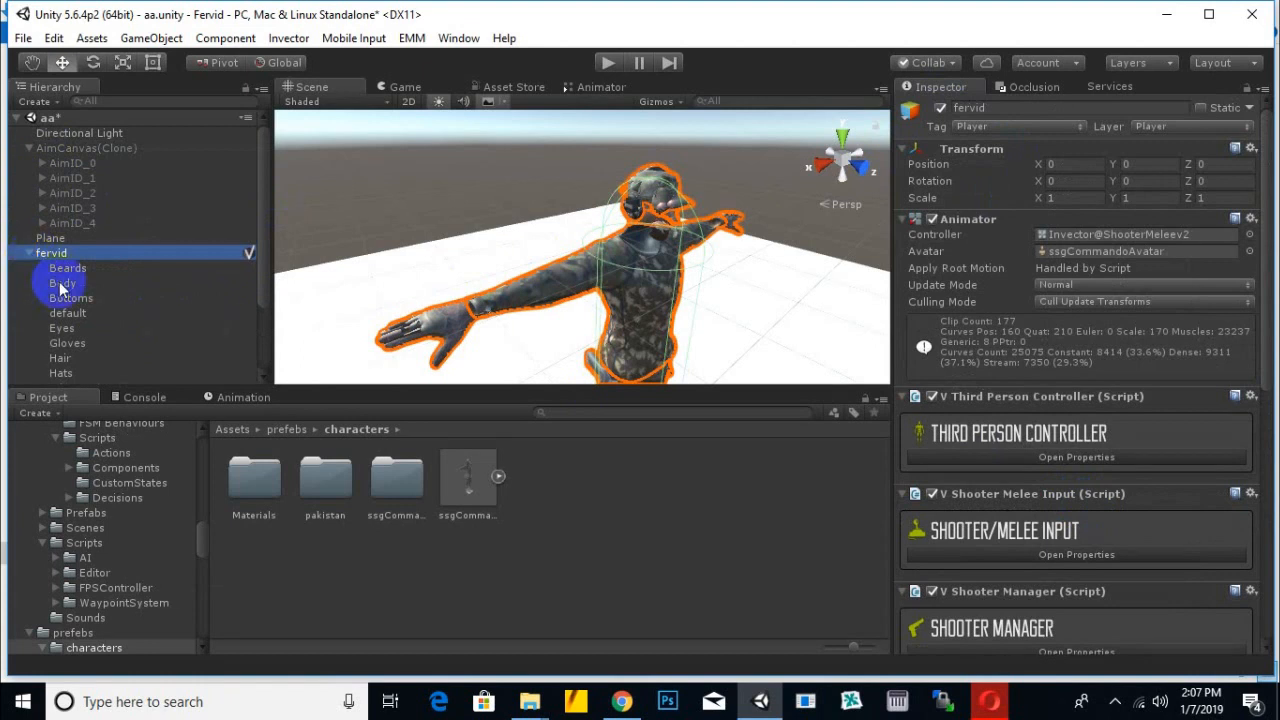
- Set the rendering mode of the Body mesh's ssgCommando_Body_Diffuse material to Opaque and inspect the face up close
{"action": "left_click", "coordinate": [61, 285]}
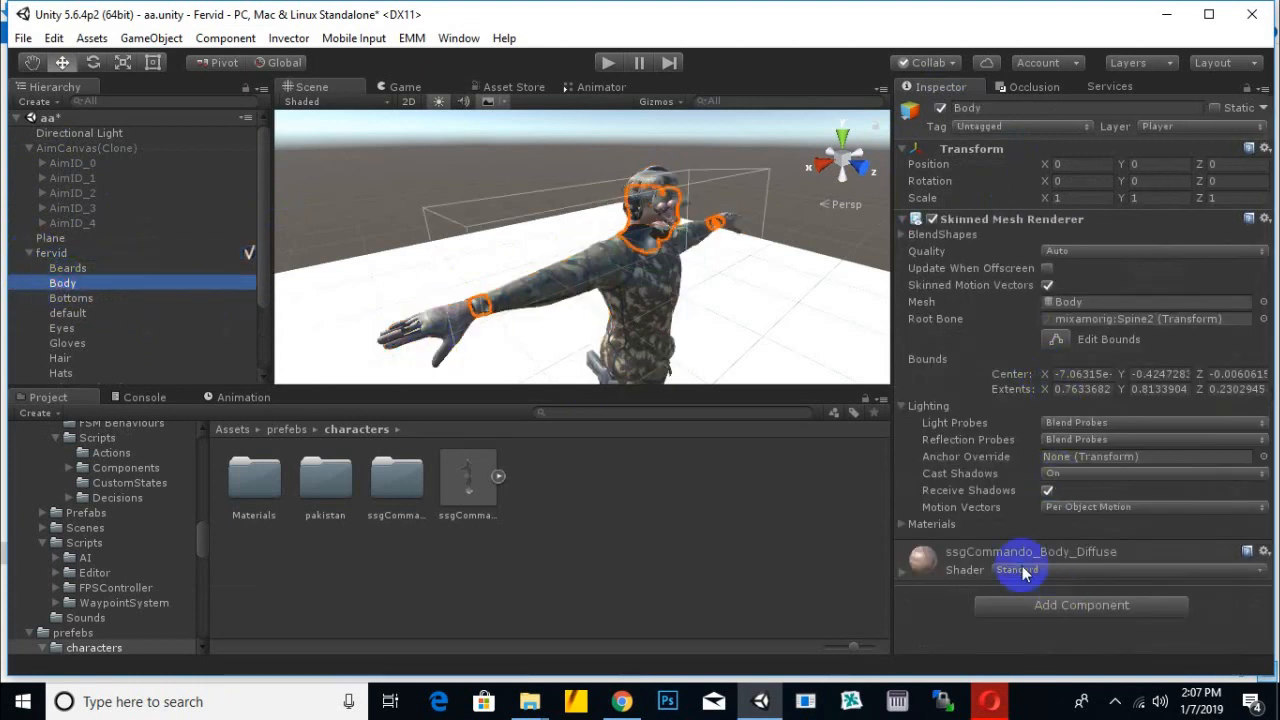
{"action": "left_click", "coordinate": [904, 573]}
{"action": "scroll", "coordinate": [950, 545], "scroll_direction": "down", "scroll_amount": 3}
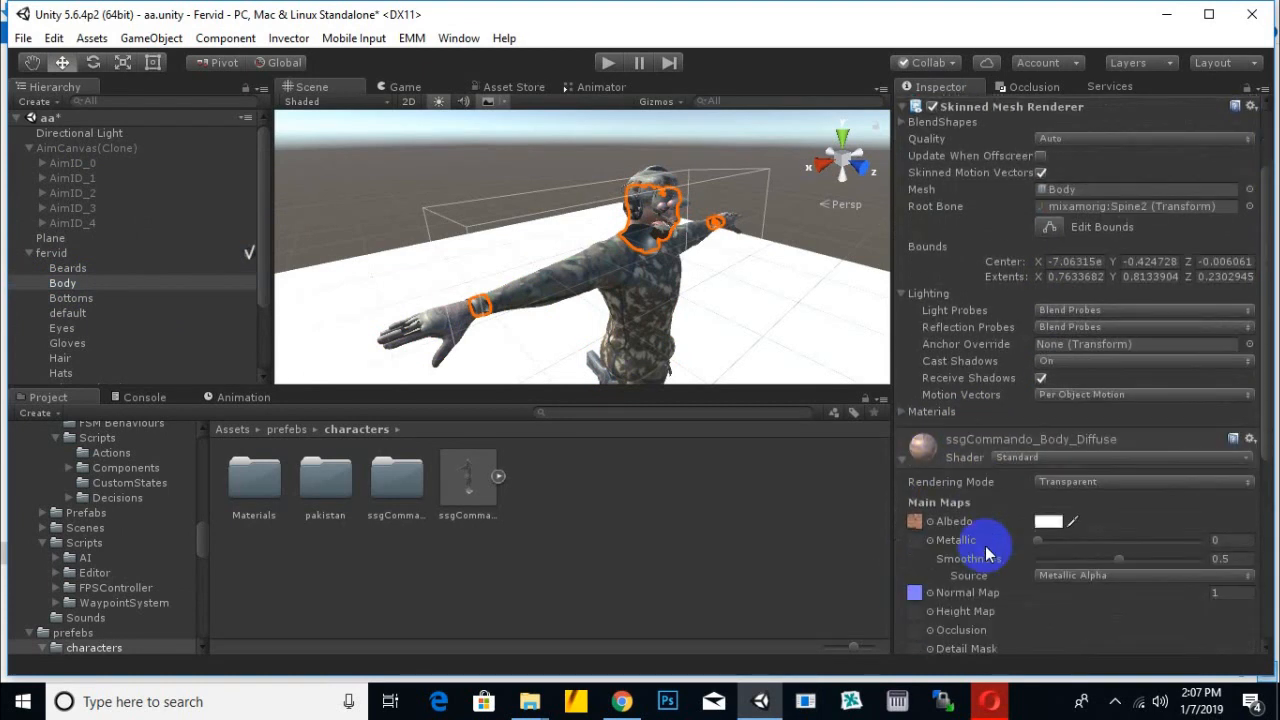
{"action": "left_click", "coordinate": [1097, 484]}
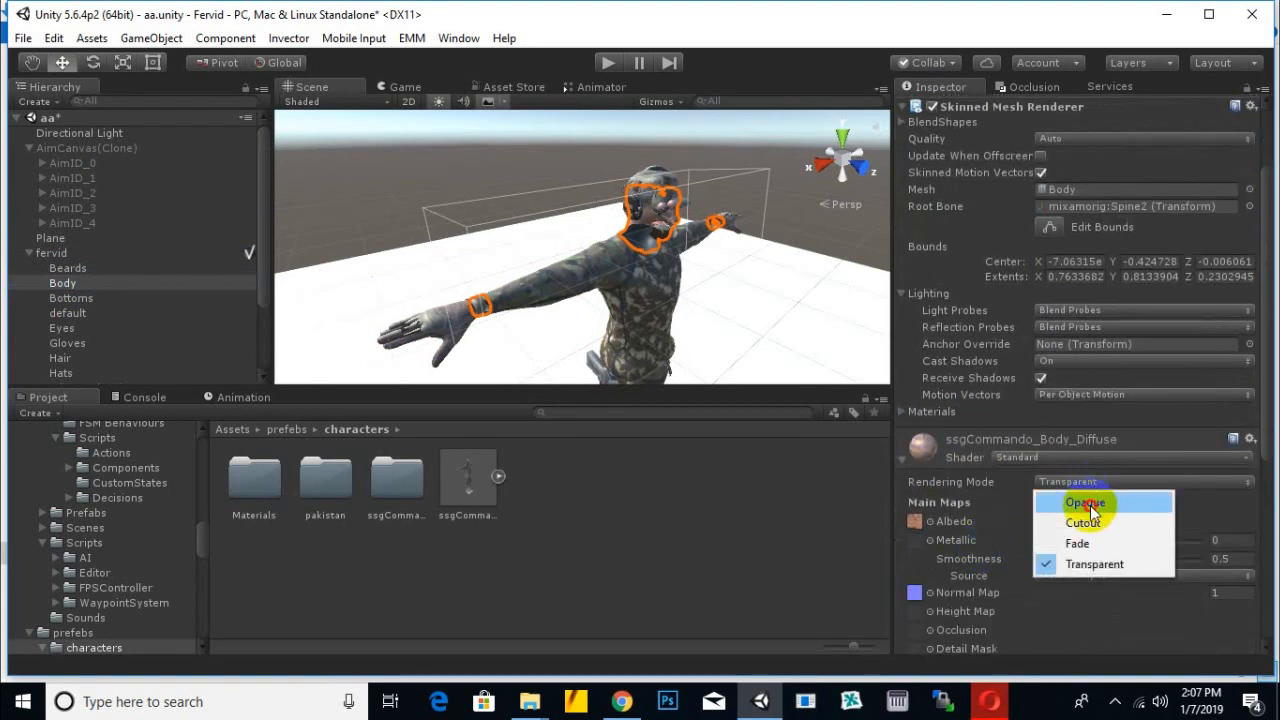
{"action": "left_click", "coordinate": [1087, 505]}
{"action": "scroll", "coordinate": [636, 212], "scroll_direction": "up", "scroll_amount": 3}
{"action": "middle_click_drag", "start_coordinate": [694, 234], "coordinate": [619, 227]}
{"action": "scroll", "coordinate": [600, 243], "scroll_direction": "up", "scroll_amount": 2}
{"action": "scroll", "coordinate": [546, 243], "scroll_direction": "up", "scroll_amount": 3}
{"action": "scroll", "coordinate": [546, 236], "scroll_direction": "up", "scroll_amount": 1}
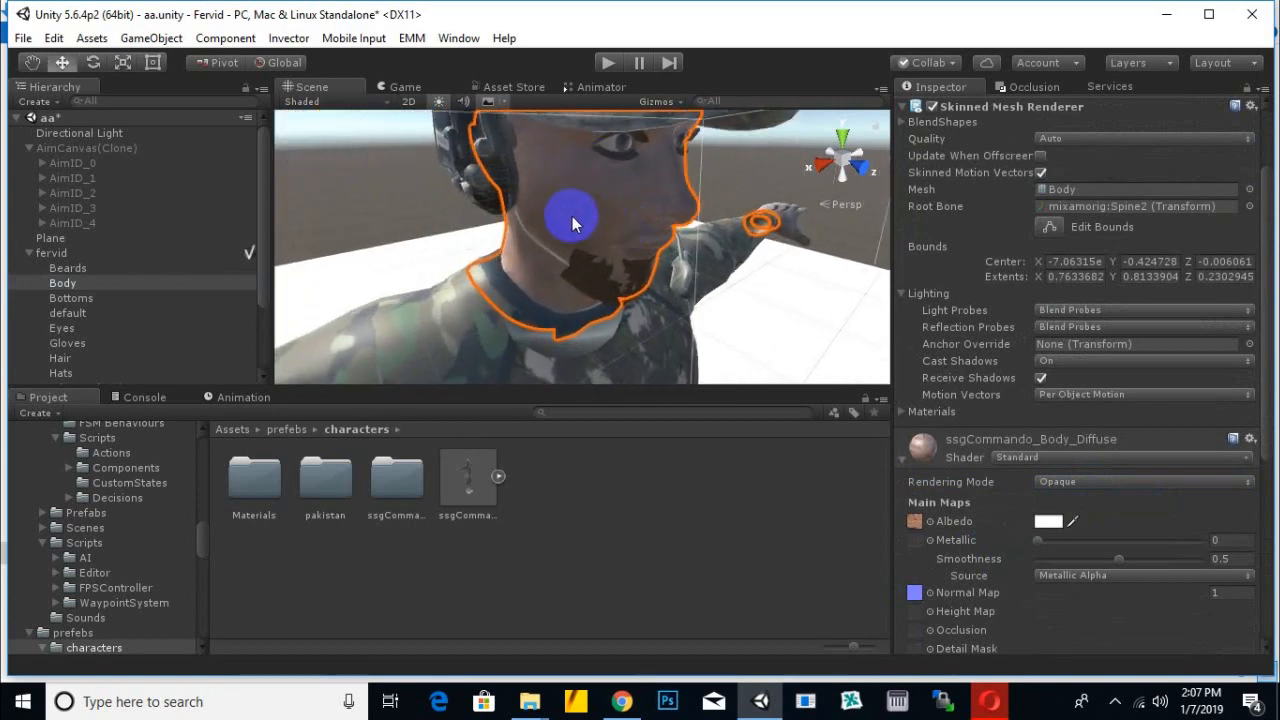
{"action": "scroll", "coordinate": [572, 202], "scroll_direction": "down", "scroll_amount": 3}
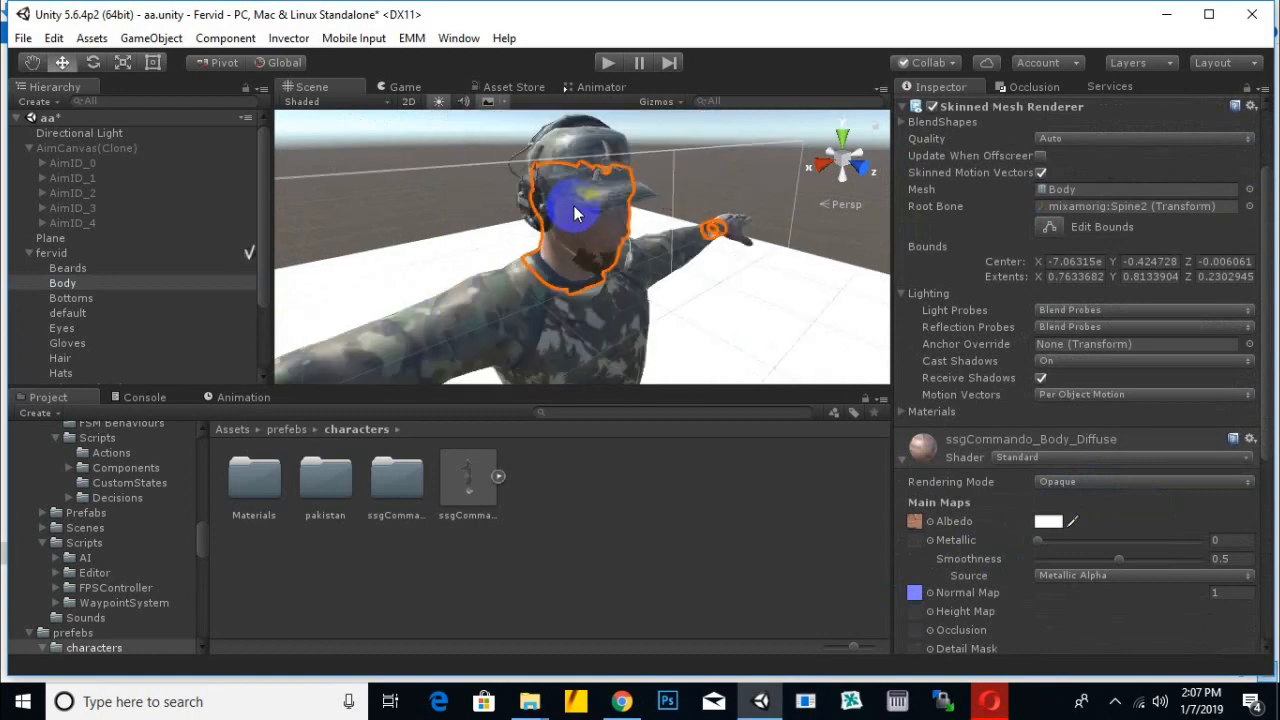
{"action": "scroll", "coordinate": [585, 218], "scroll_direction": "up", "scroll_amount": 3}
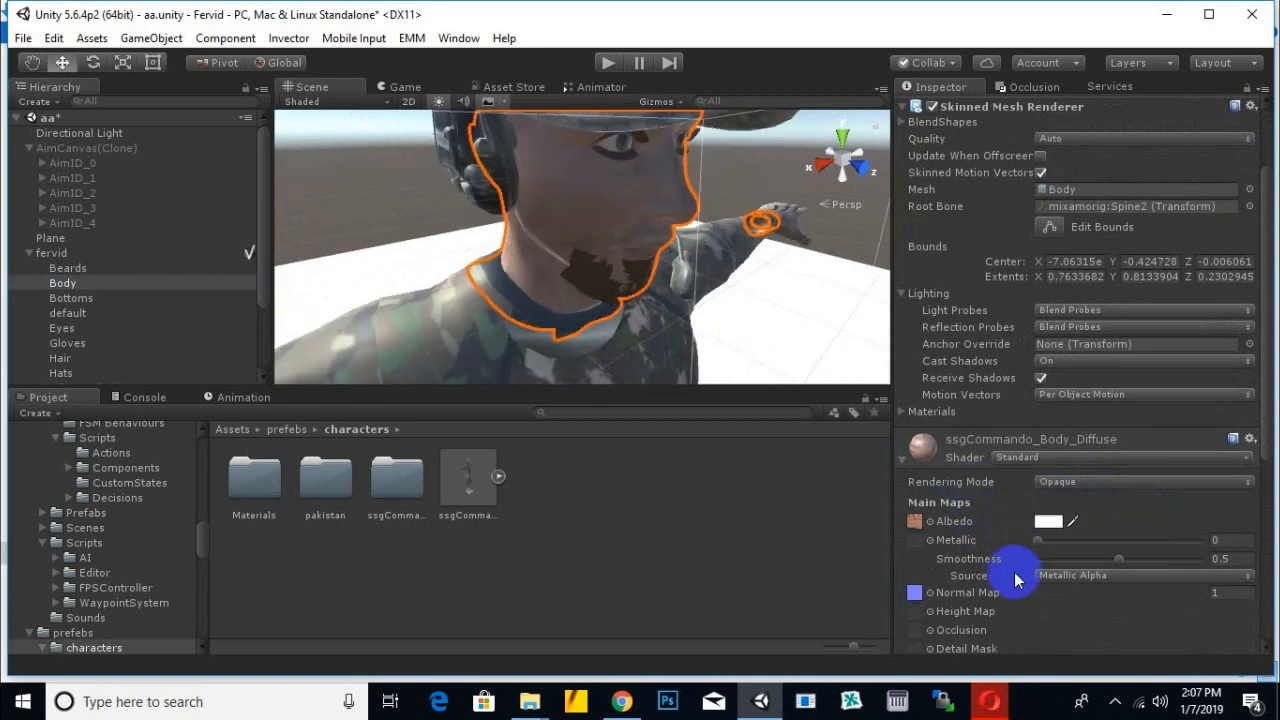
- Change the ssgCommando_Body_Diffuse material's shader to Nature/SpeedTree and check the character's head
{"action": "left_click", "coordinate": [1012, 457]}
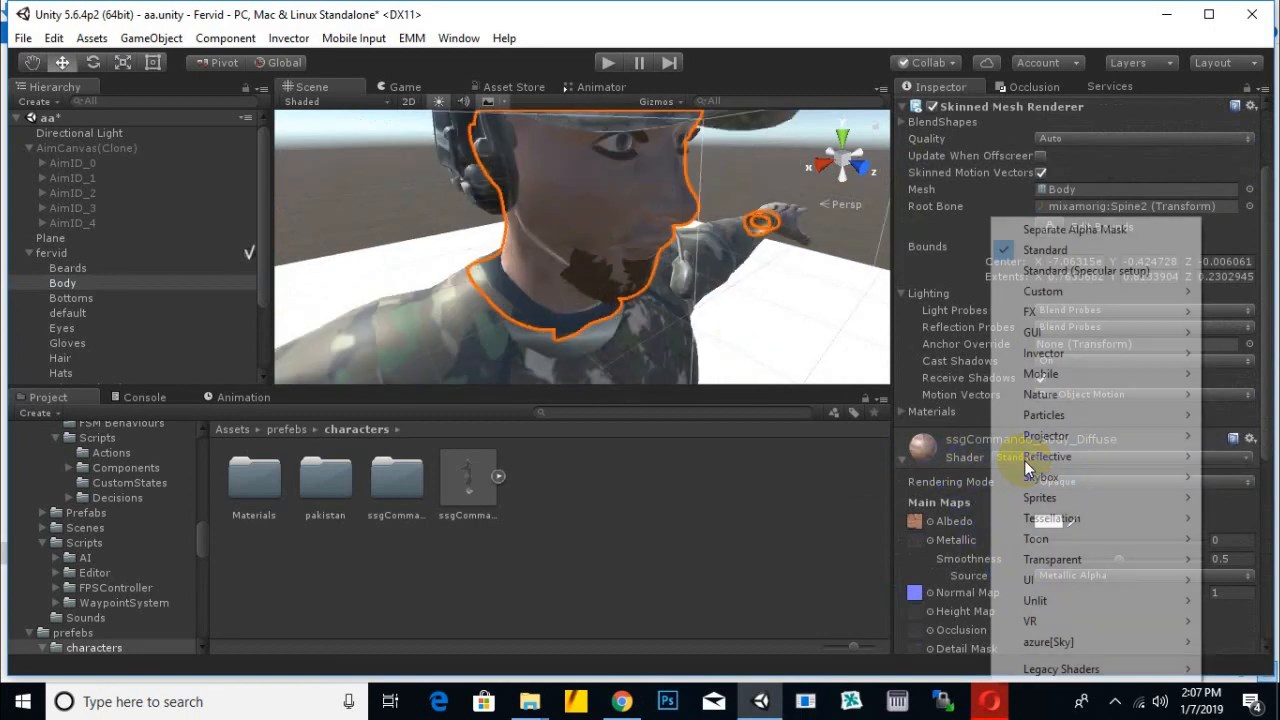
{"action": "mouse_move", "coordinate": [1003, 458]}
{"action": "mouse_move", "coordinate": [1047, 398]}
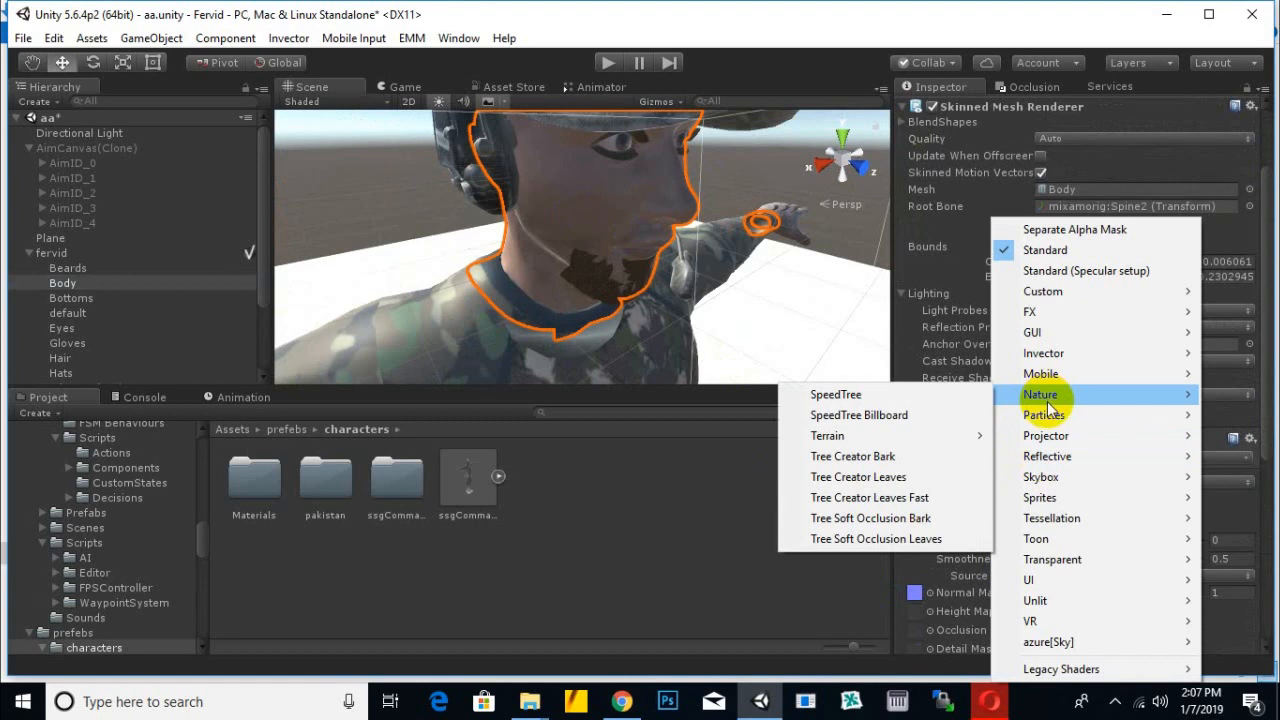
{"action": "left_click", "coordinate": [914, 400]}
{"action": "scroll", "coordinate": [700, 287], "scroll_direction": "down", "scroll_amount": 3}
{"action": "mouse_move", "coordinate": [700, 287]}
{"action": "middle_mouse_down"}
{"action": "mouse_move", "coordinate": [744, 280]}
{"action": "mouse_move", "coordinate": [697, 303]}
{"action": "middle_mouse_up"}
{"action": "scroll", "coordinate": [727, 257], "scroll_direction": "up", "scroll_amount": 3}
{"action": "scroll", "coordinate": [697, 303], "scroll_direction": "down", "scroll_amount": 3}
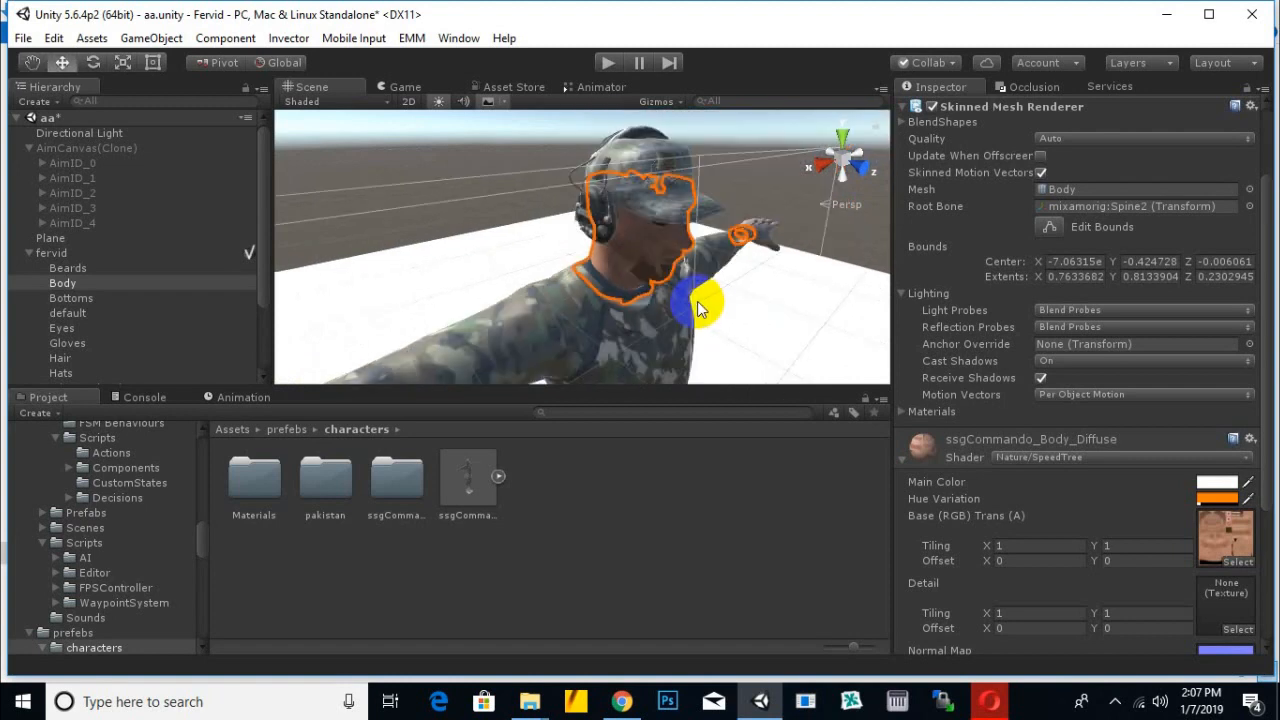
- Select the character's Hats mesh and open the ssgCommando.fbm texture folder
{"action": "left_click", "coordinate": [190, 407]}
{"action": "left_click", "coordinate": [643, 160]}
{"action": "left_click", "coordinate": [458, 477]}
{"action": "middle_click_drag", "start_coordinate": [586, 300], "coordinate": [668, 250]}
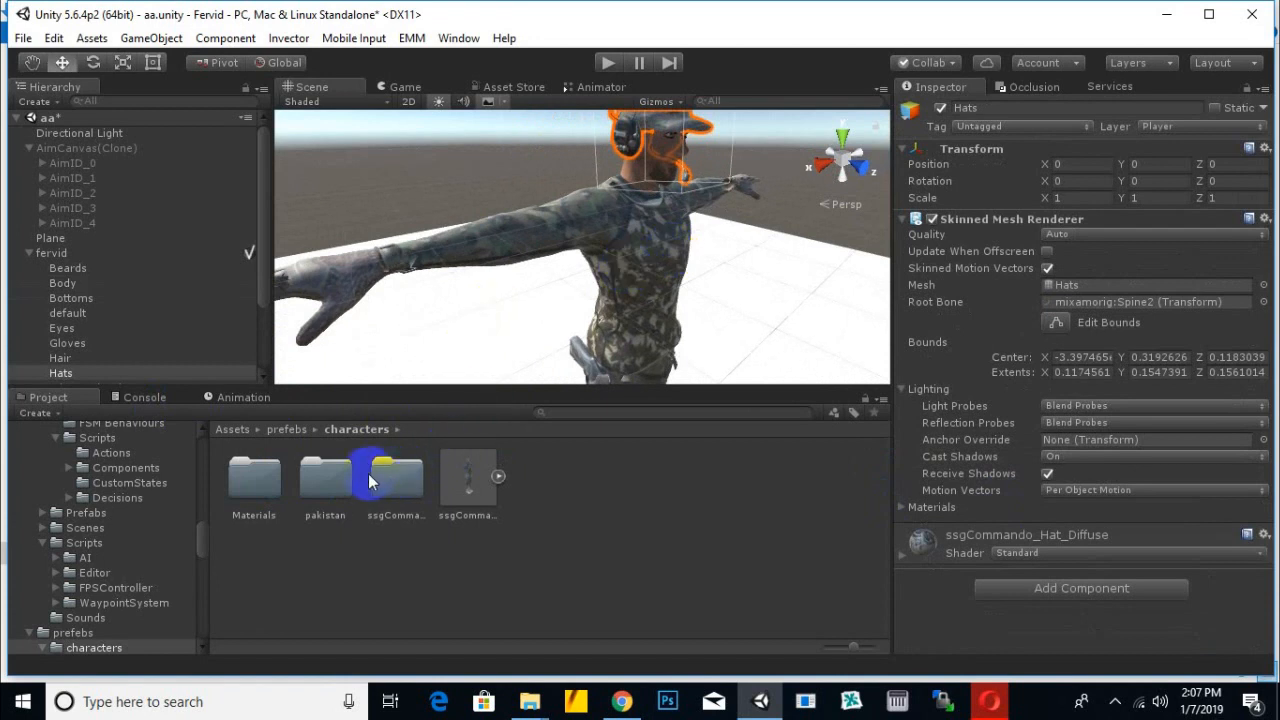
{"action": "double_click", "coordinate": [399, 472]}
{"action": "mouse_move", "coordinate": [660, 191]}
{"action": "middle_mouse_down"}
{"action": "mouse_move", "coordinate": [663, 229]}
{"action": "mouse_move", "coordinate": [680, 191]}
{"action": "middle_mouse_up"}
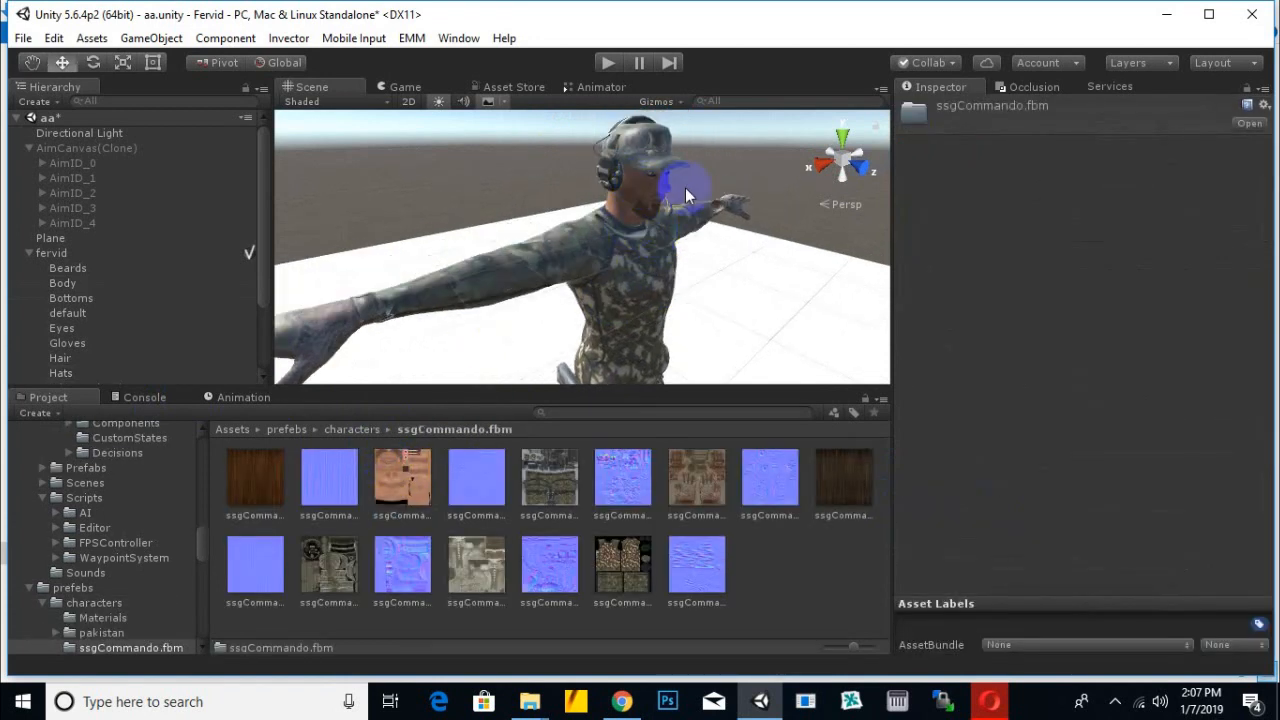
- Apply the ssgCommando_Beard_Diffuse texture to the character's Beards mesh
{"action": "left_click", "coordinate": [244, 496]}
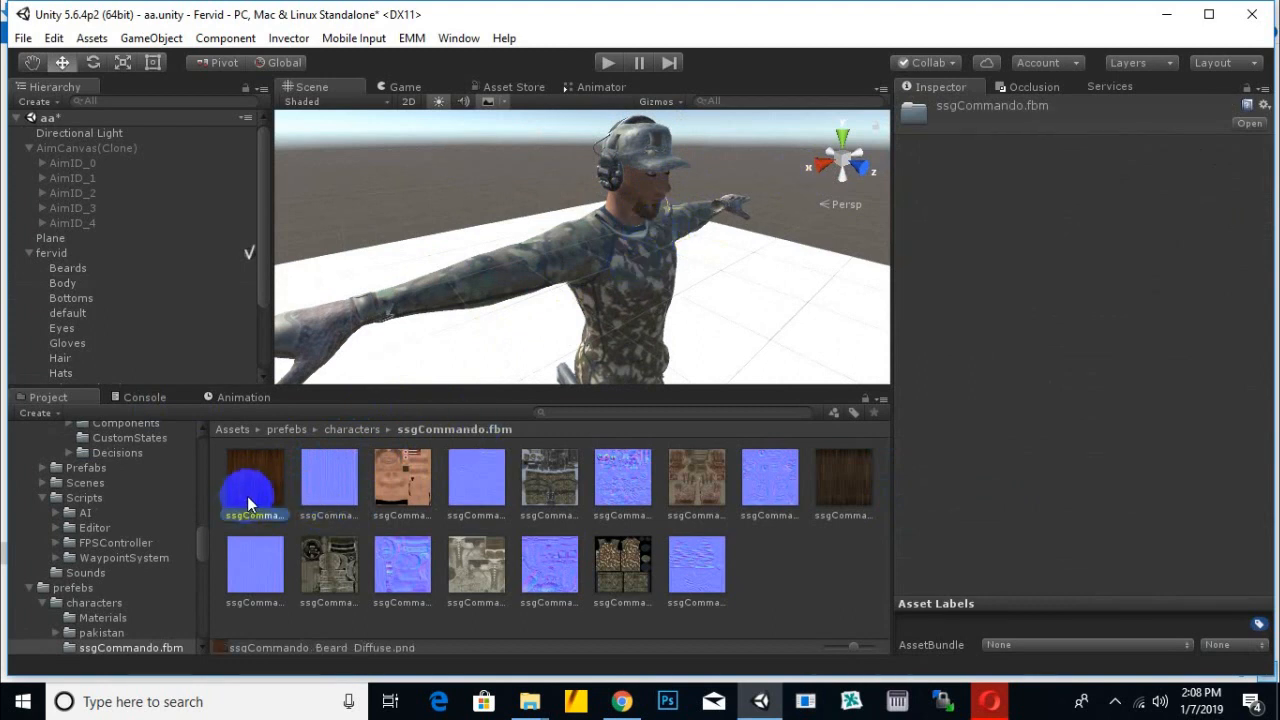
{"action": "left_click", "coordinate": [649, 196]}
{"action": "left_click_drag", "start_coordinate": [255, 478], "coordinate": [642, 215]}
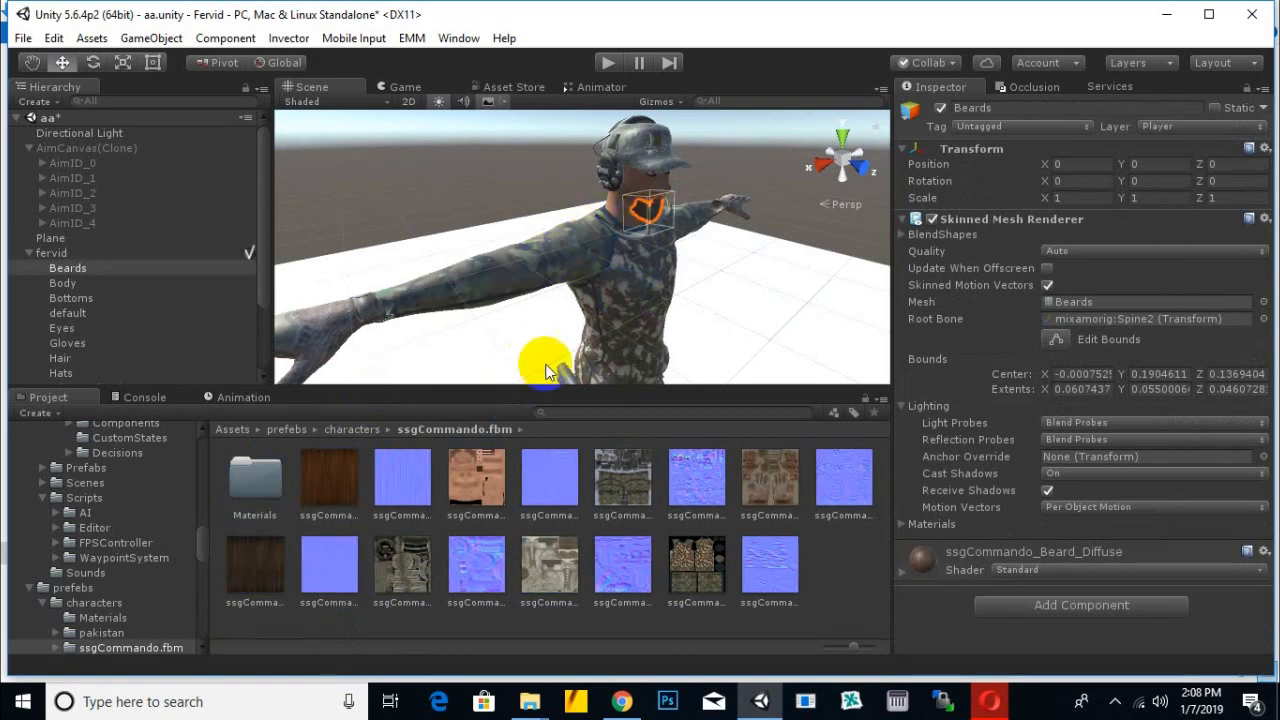
- Apply the ssgCommando body diffuse texture to the character's Body mesh
{"action": "left_click_drag", "start_coordinate": [492, 507], "coordinate": [643, 197]}
{"action": "left_click_drag", "start_coordinate": [476, 478], "coordinate": [626, 222]}
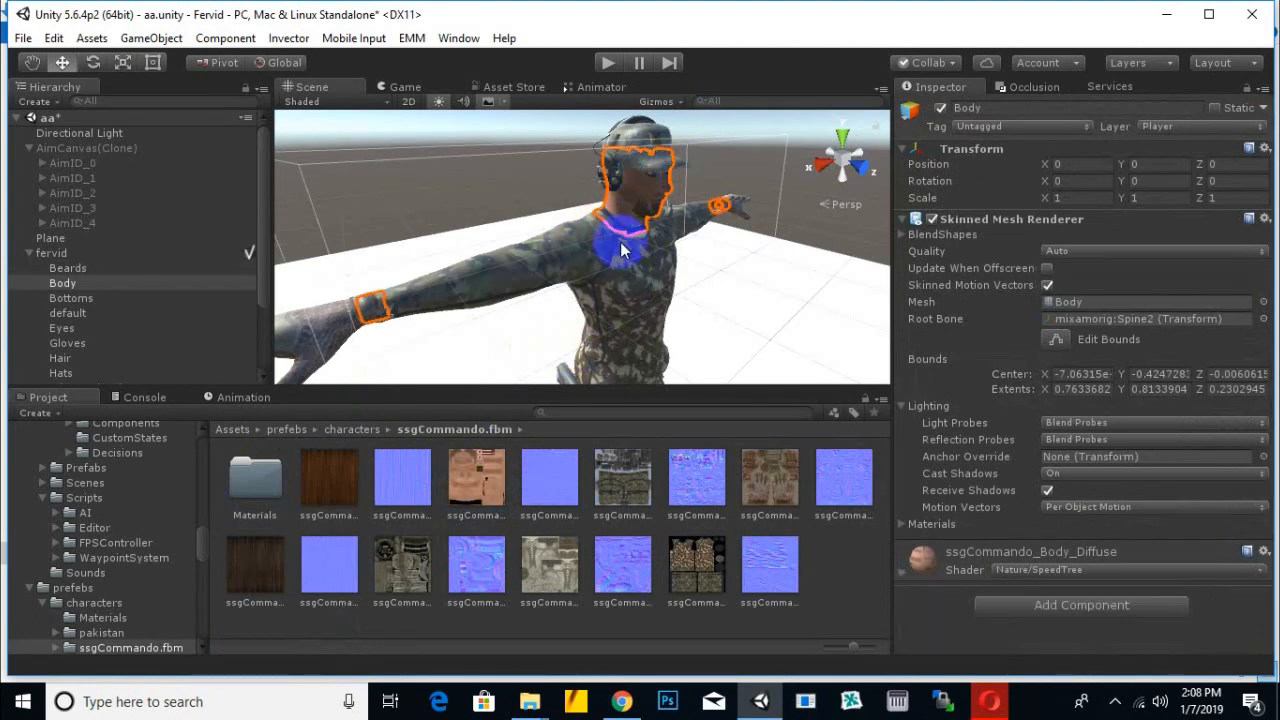
{"action": "left_click_drag", "start_coordinate": [615, 596], "coordinate": [658, 318]}
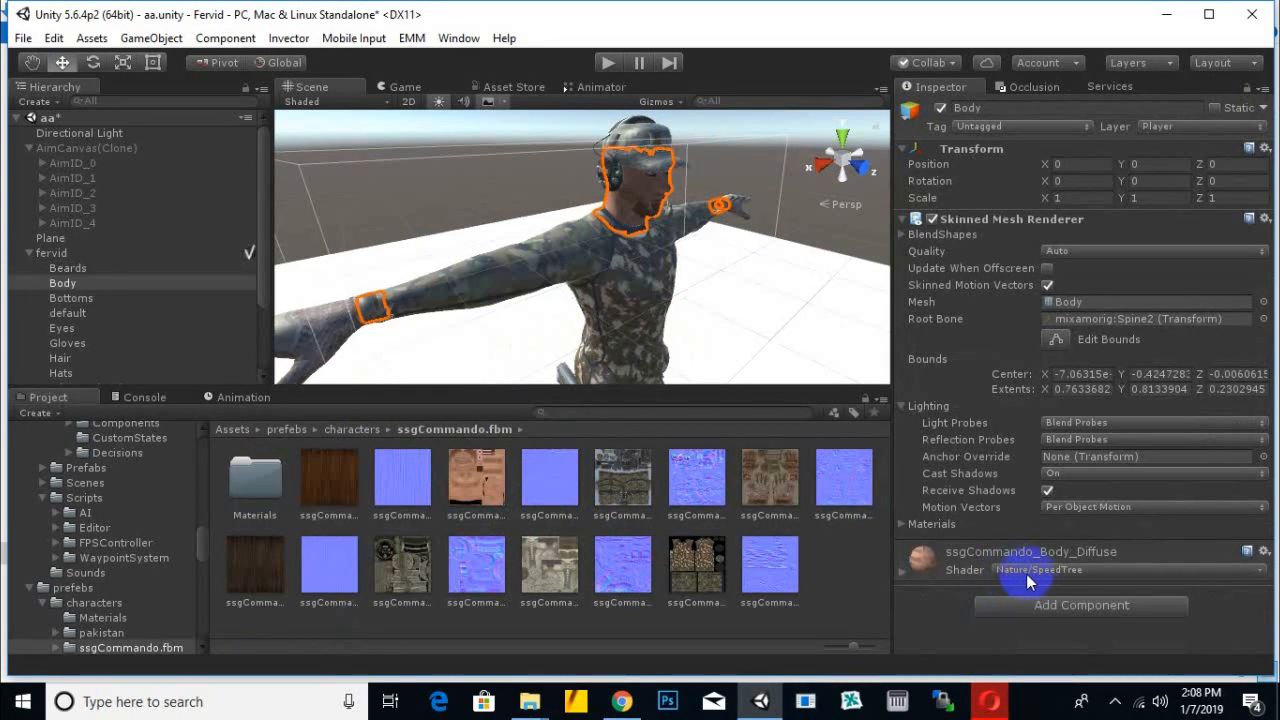
- Try to apply the beard diffuse texture to the character's face again
{"action": "left_click_drag", "start_coordinate": [345, 494], "coordinate": [632, 205]}
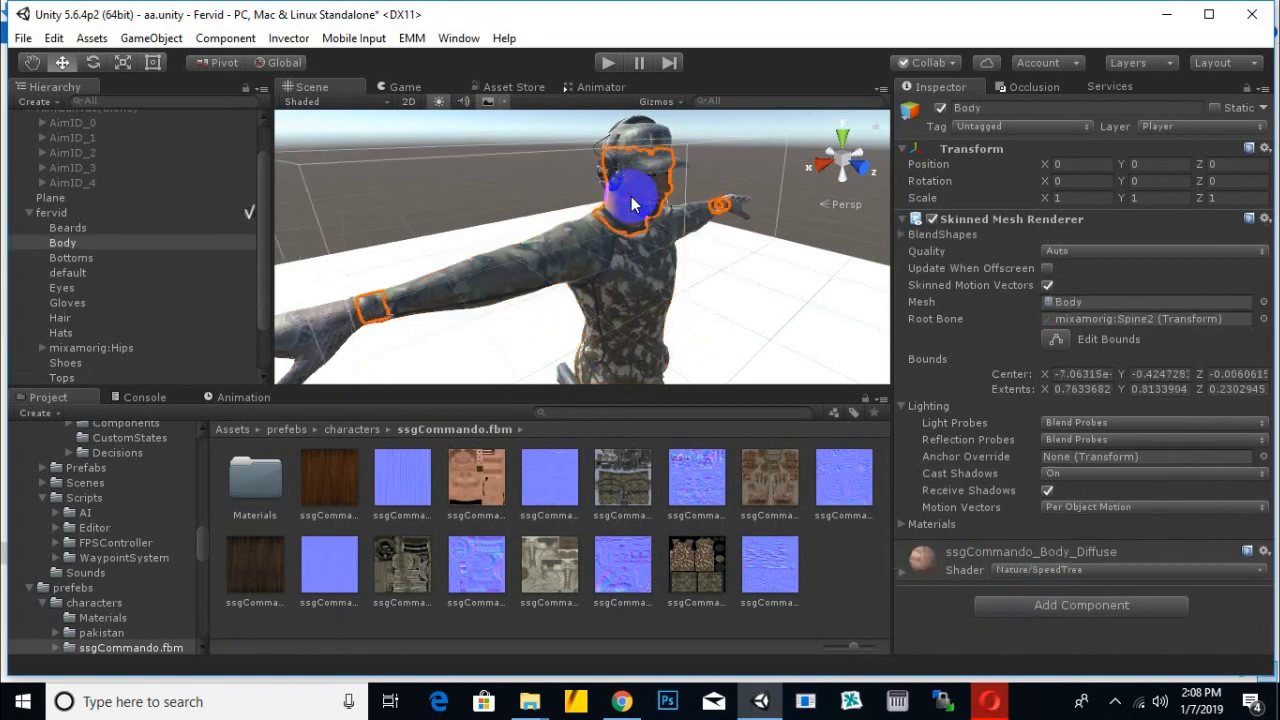
{"action": "left_click_drag", "start_coordinate": [329, 477], "coordinate": [648, 210]}
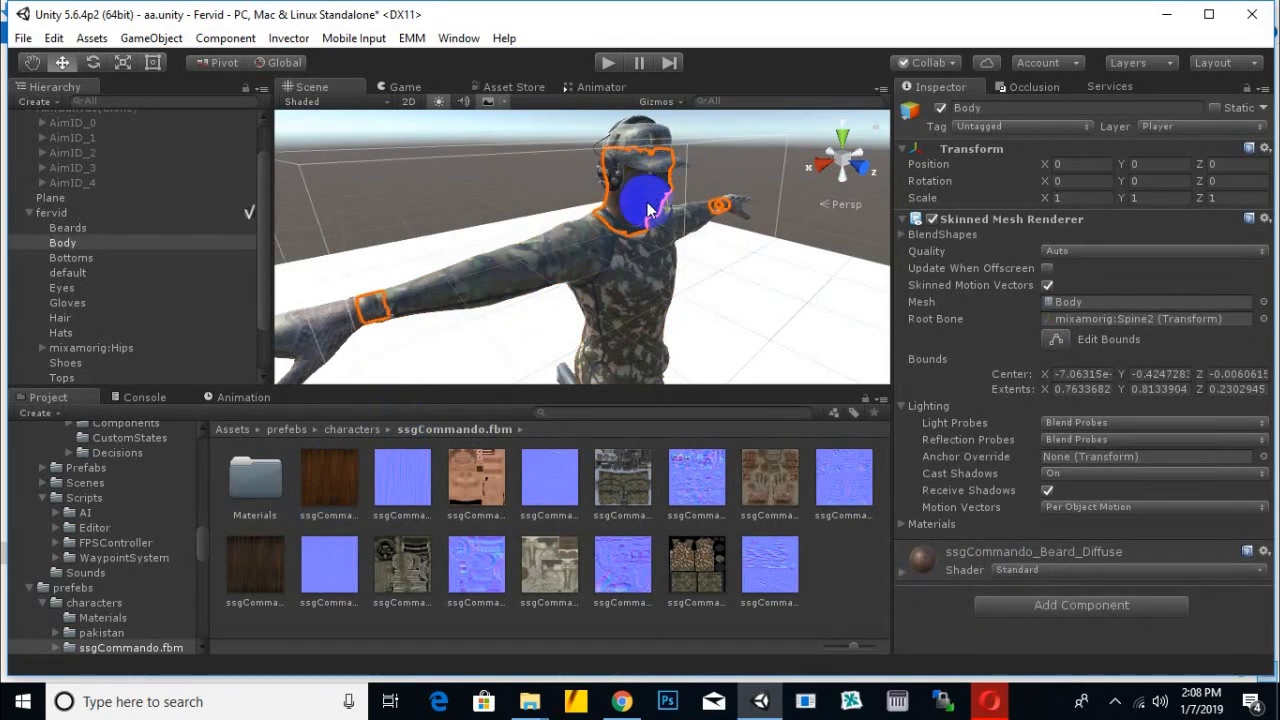
{"action": "left_click_drag", "start_coordinate": [349, 457], "coordinate": [643, 212]}
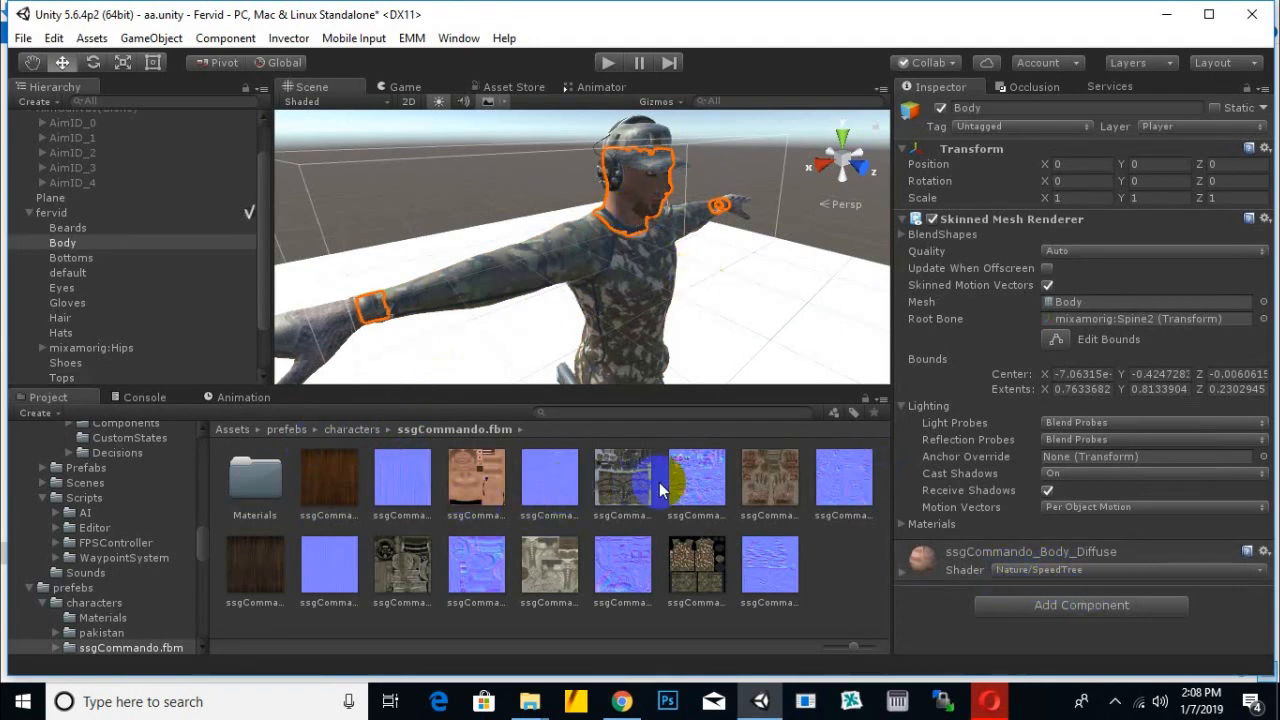
- Apply the ssgCommando_Bottom_Diffuse texture to the character's Bottoms mesh
{"action": "left_click", "coordinate": [632, 479]}
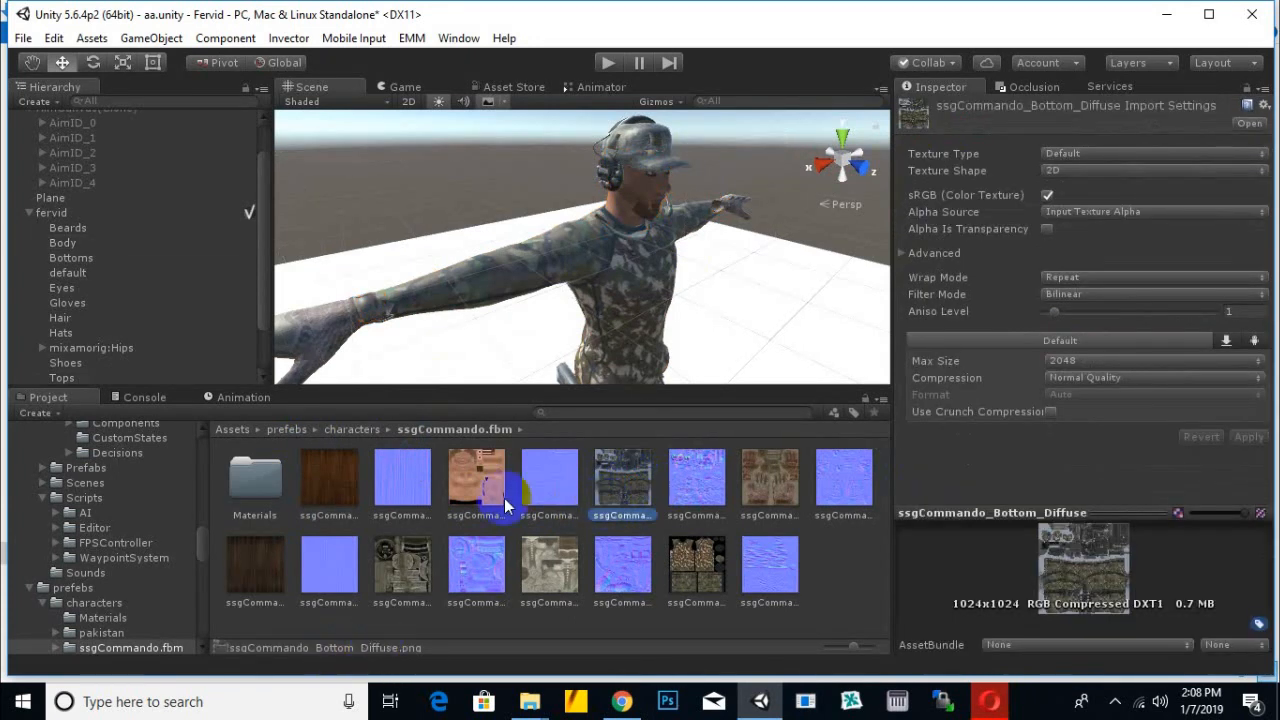
{"action": "scroll", "coordinate": [609, 363], "scroll_direction": "down", "scroll_amount": 4}
{"action": "middle_click_drag", "start_coordinate": [609, 363], "coordinate": [562, 250]}
{"action": "left_click", "coordinate": [588, 305]}
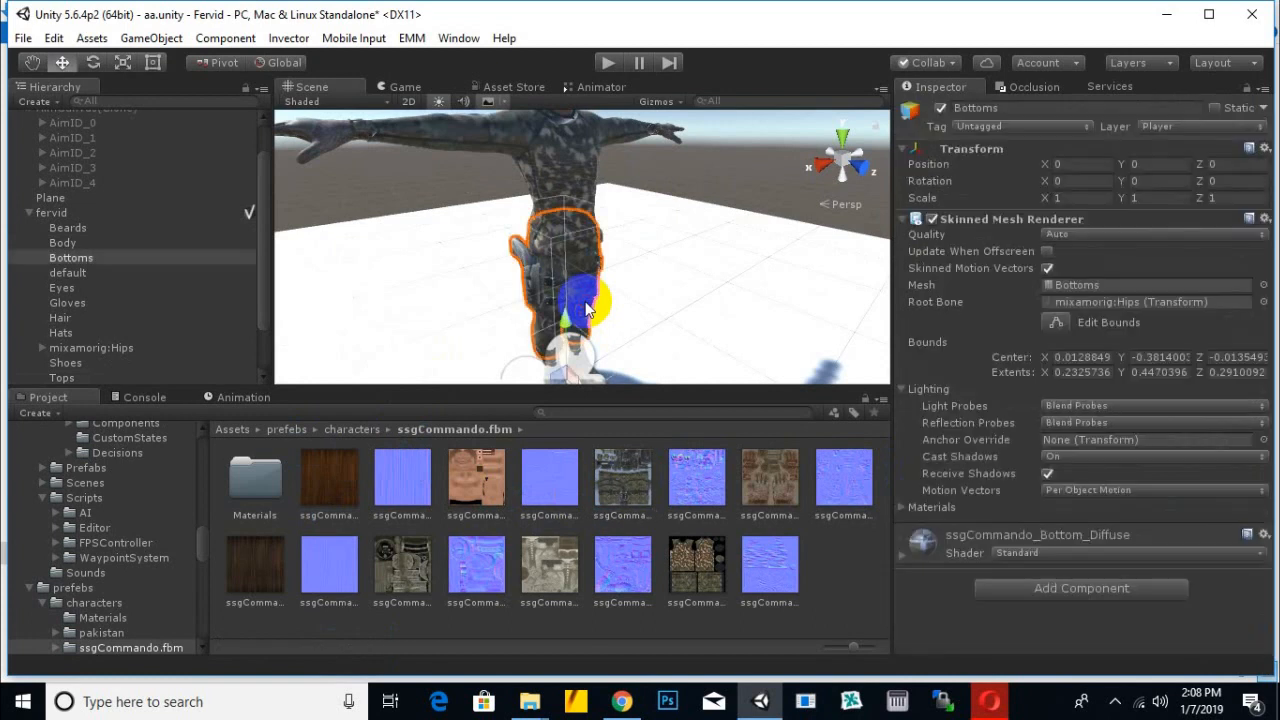
{"action": "left_click_drag", "start_coordinate": [607, 497], "coordinate": [560, 290]}
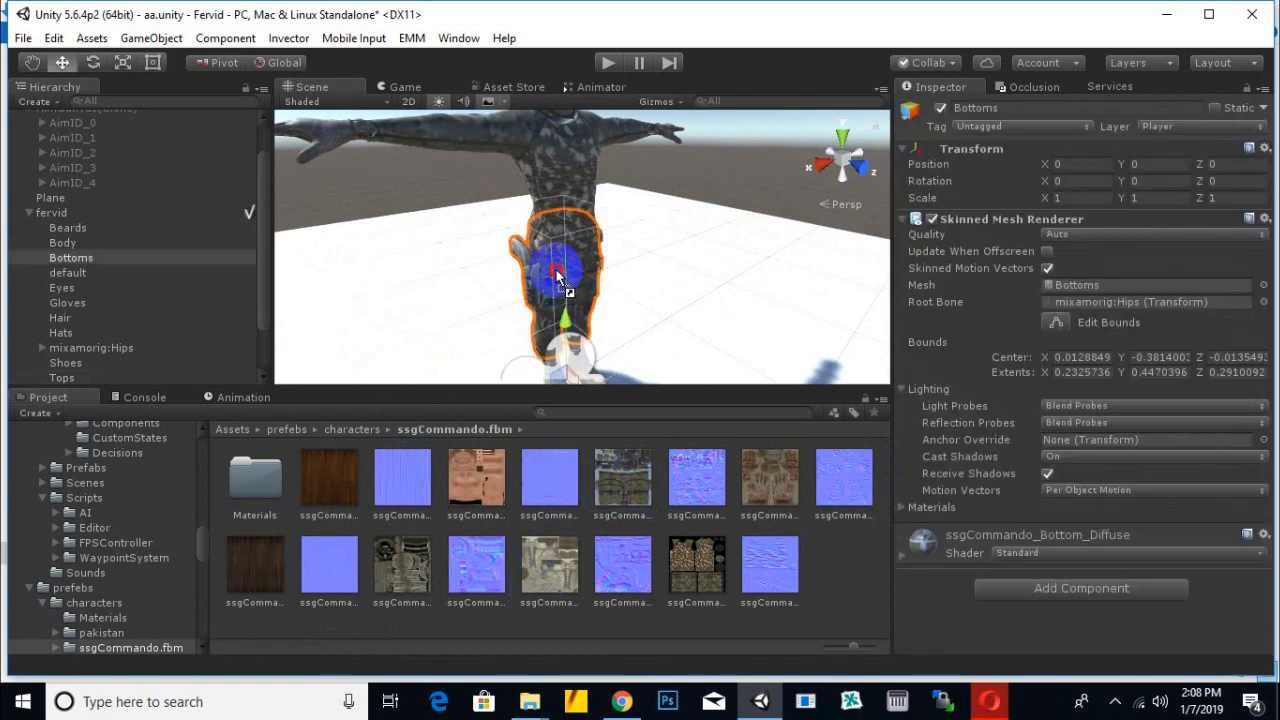
- Change the Bottoms material's shader to Nature/SpeedTree and check the trousers in the scene
{"action": "left_click", "coordinate": [1040, 553]}
{"action": "mouse_move", "coordinate": [1052, 282]}
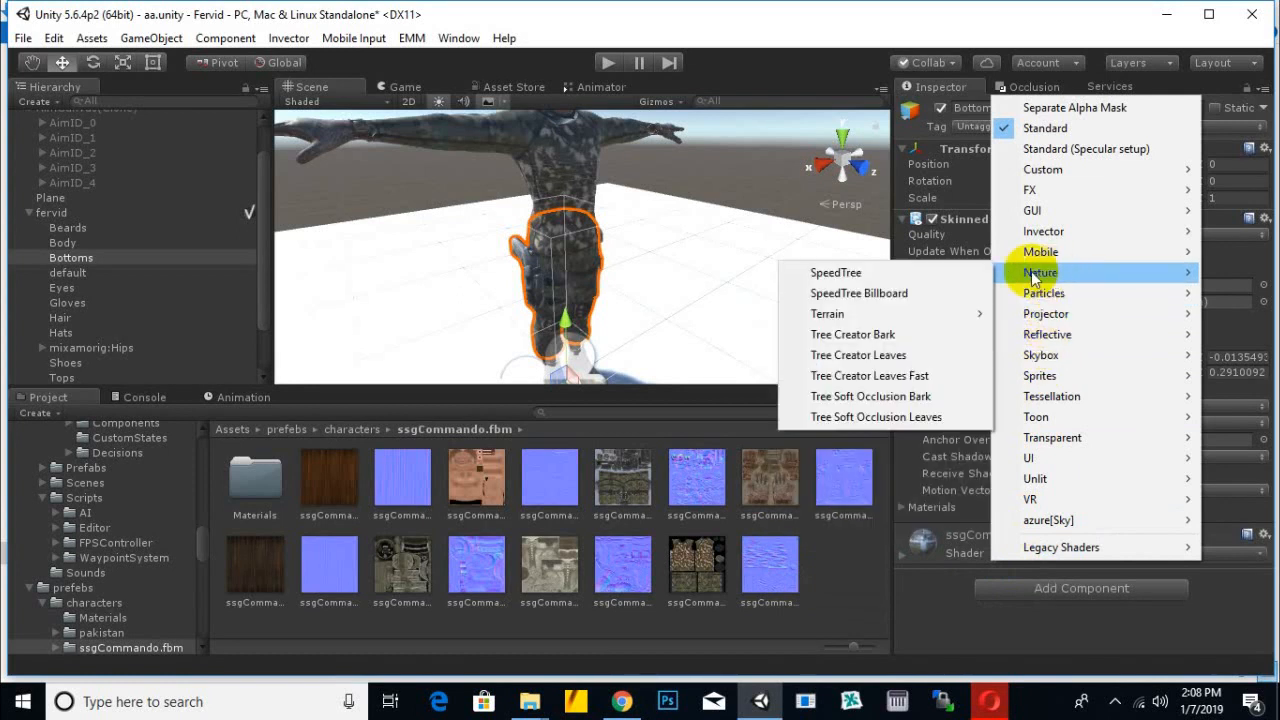
{"action": "left_click", "coordinate": [950, 272]}
{"action": "scroll", "coordinate": [608, 291], "scroll_direction": "up", "scroll_amount": 3}
{"action": "scroll", "coordinate": [610, 295], "scroll_direction": "up", "scroll_amount": 3}
{"action": "middle_click_drag", "start_coordinate": [611, 298], "coordinate": [686, 300]}
{"action": "scroll", "coordinate": [686, 303], "scroll_direction": "down", "scroll_amount": 5}
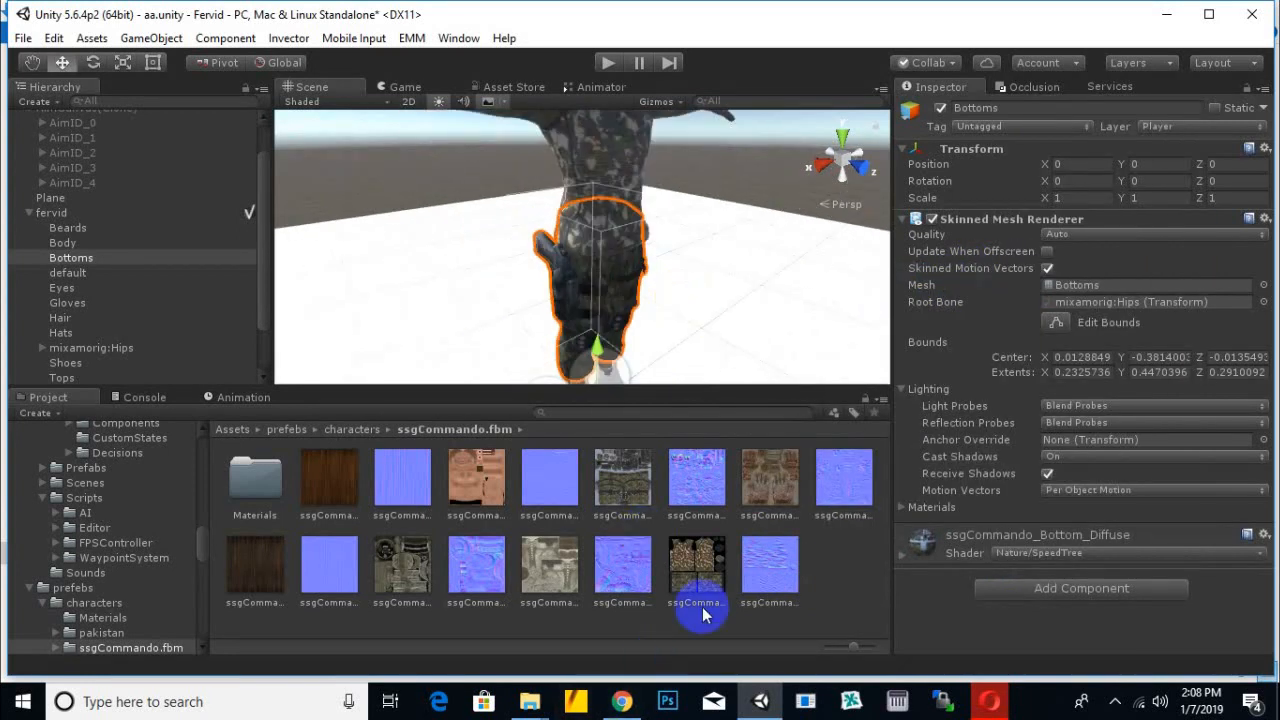
- Select the Gloves mesh and change its ssgCommando_Glove_Diffuse material's shader to Nature/SpeedTree
{"action": "left_click", "coordinate": [785, 461]}
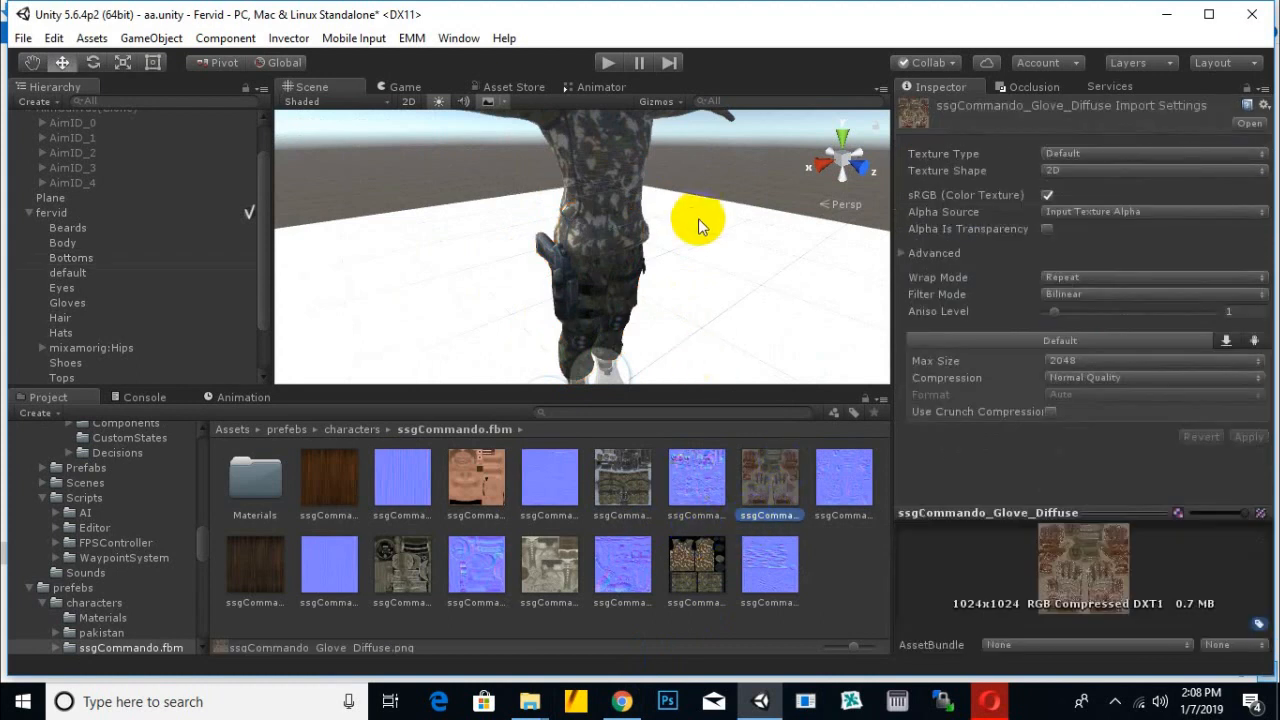
{"action": "left_click_drag", "start_coordinate": [698, 218], "coordinate": [755, 315], "text": "alt"}
{"action": "left_click", "coordinate": [373, 350]}
{"action": "left_click_drag", "start_coordinate": [583, 310], "coordinate": [651, 328], "text": "alt"}
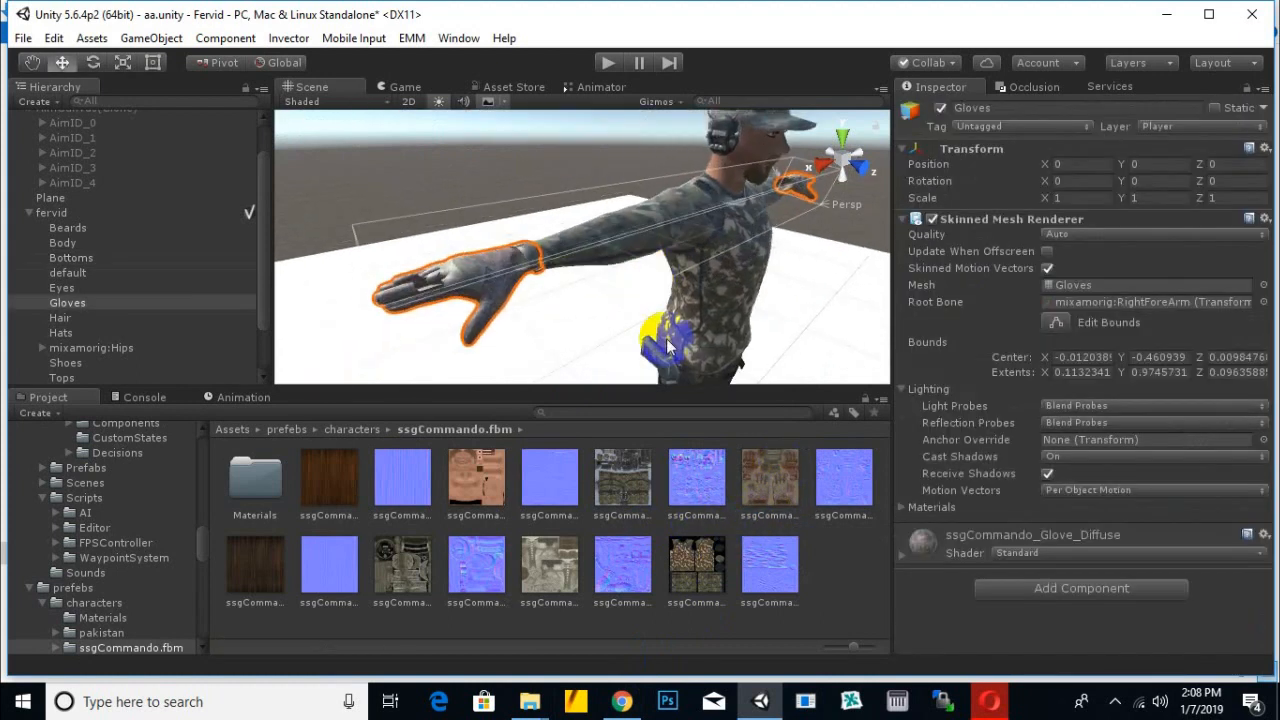
{"action": "left_click_drag", "start_coordinate": [846, 474], "coordinate": [1050, 540]}
{"action": "left_click", "coordinate": [1049, 556]}
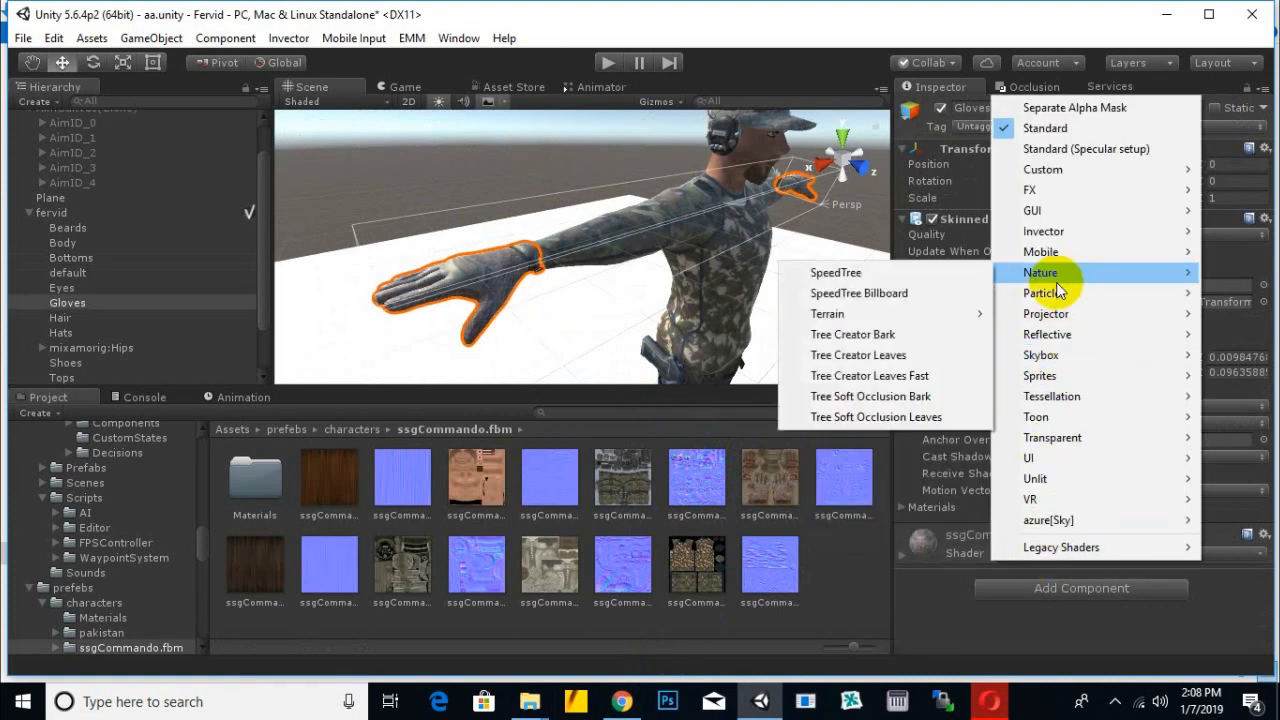
{"action": "left_click", "coordinate": [964, 276]}
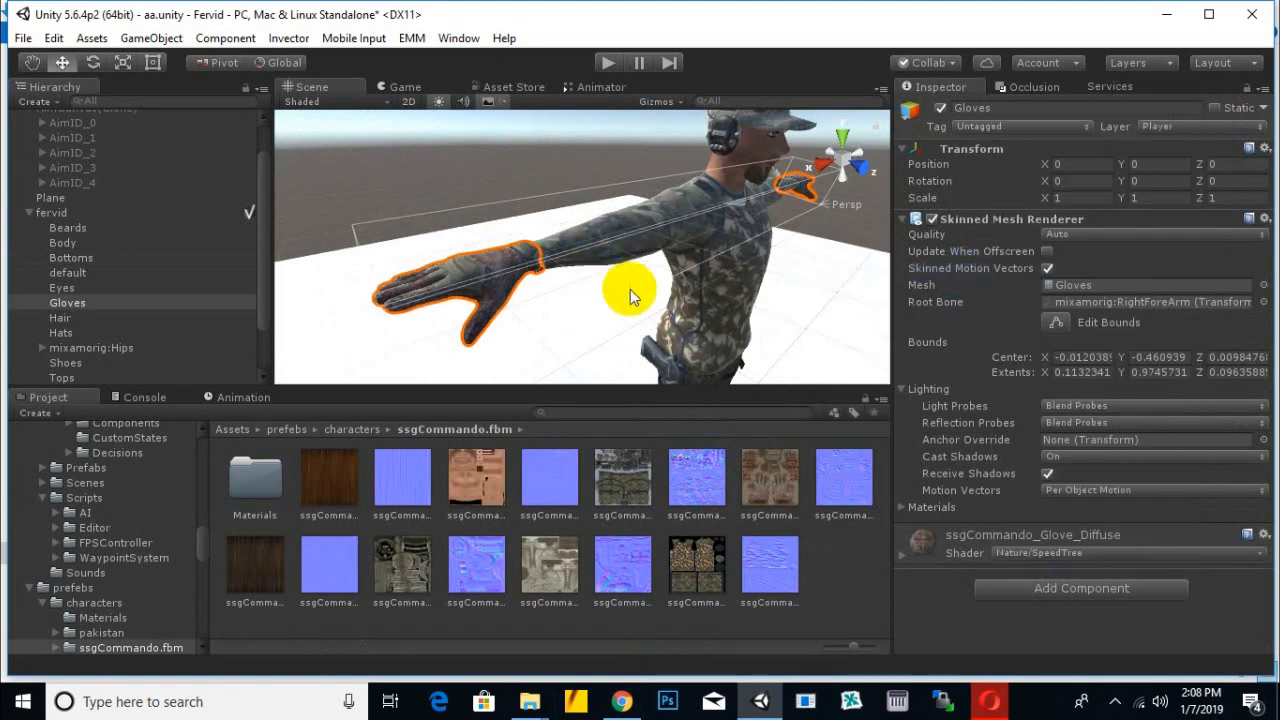
{"action": "left_click_drag", "start_coordinate": [630, 289], "coordinate": [547, 253], "text": "alt"}
- Apply the ssgCommando hair diffuse texture to the character's Hair mesh
{"action": "left_click_drag", "start_coordinate": [762, 541], "coordinate": [762, 541]}
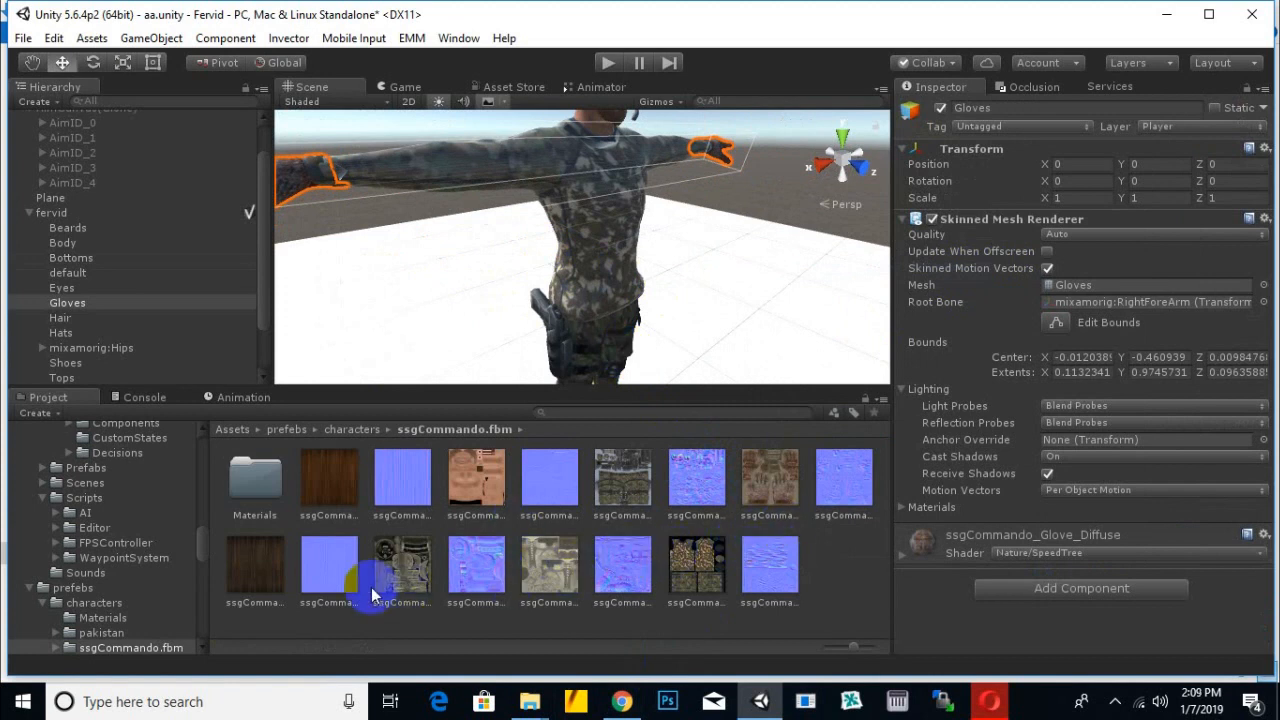
{"action": "left_click", "coordinate": [277, 572]}
{"action": "left_click_drag", "start_coordinate": [579, 343], "coordinate": [606, 300], "text": "alt"}
{"action": "left_click", "coordinate": [620, 295]}
{"action": "left_click_drag", "start_coordinate": [288, 552], "coordinate": [602, 292]}
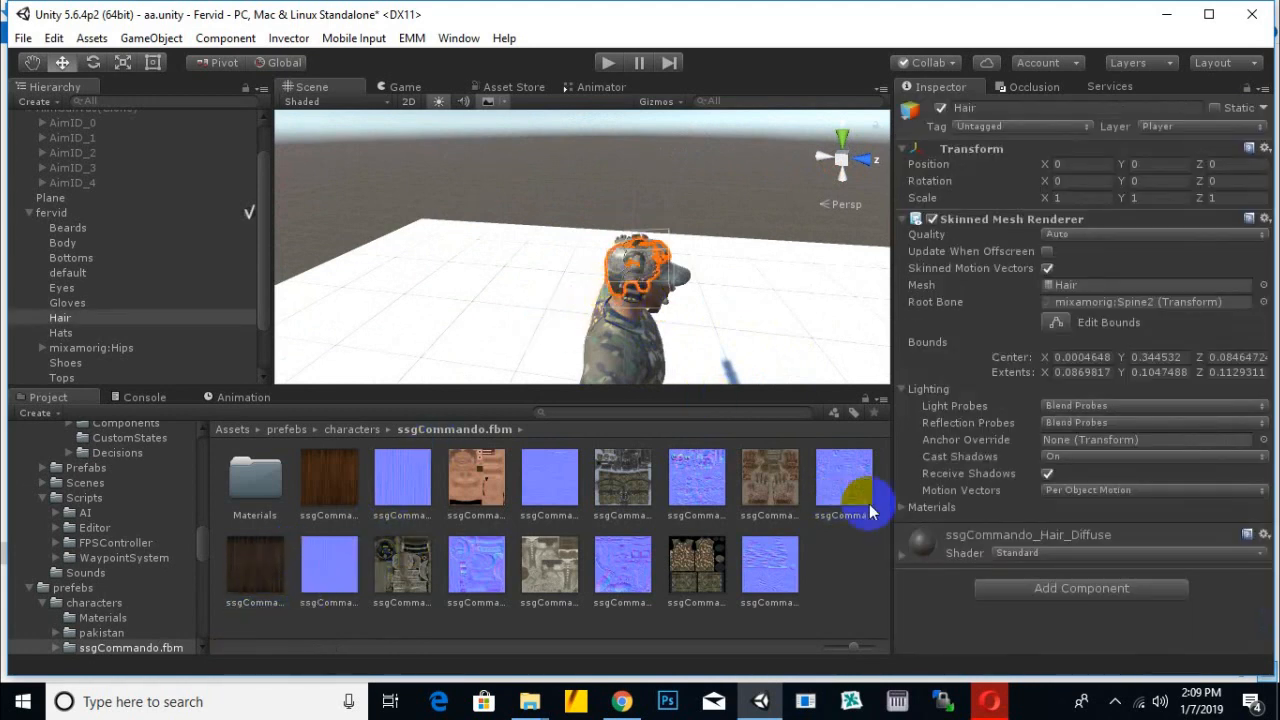
- Change the ssgCommando_Hair_Diffuse material's shader to Nature/SpeedTree
{"action": "left_click", "coordinate": [1012, 553]}
{"action": "mouse_move", "coordinate": [1048, 268]}
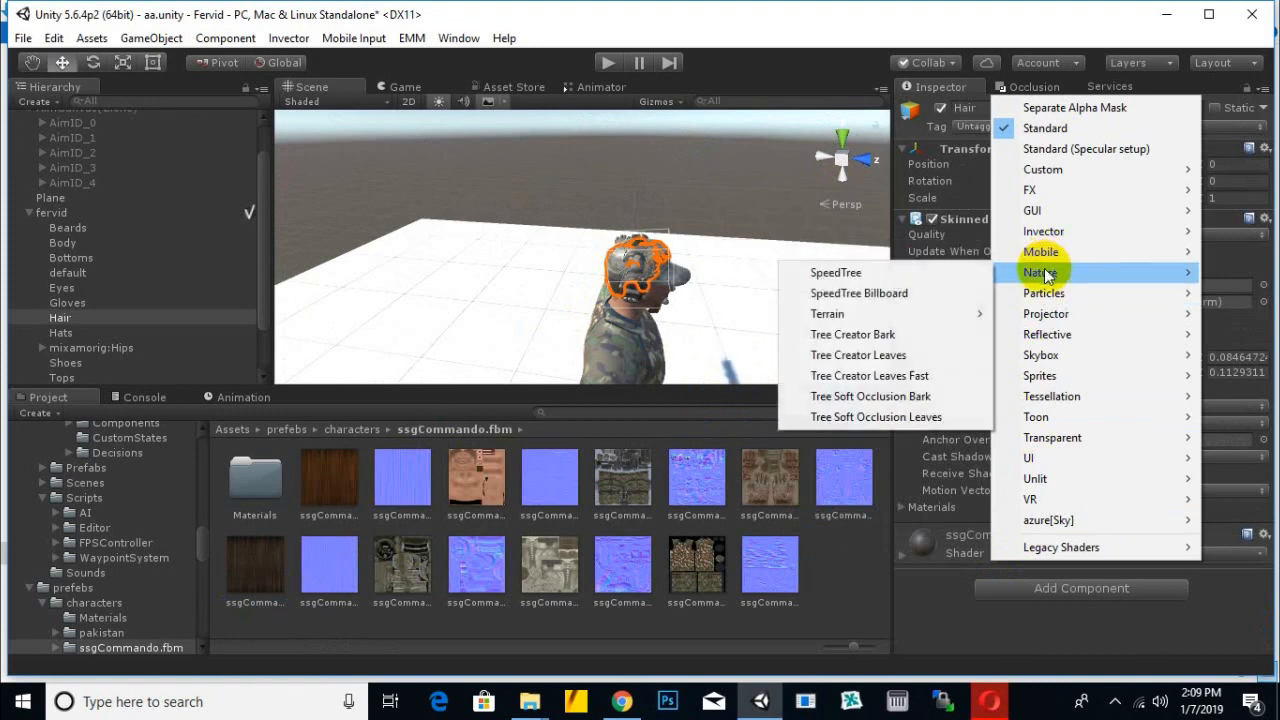
{"action": "left_click", "coordinate": [900, 272]}
- Apply the ssgCommando_Hat_Diffuse texture to the character's Hats mesh
{"action": "left_click_drag", "start_coordinate": [722, 358], "coordinate": [600, 310], "text": "alt"}
{"action": "middle_click_drag", "start_coordinate": [600, 310], "coordinate": [603, 237]}
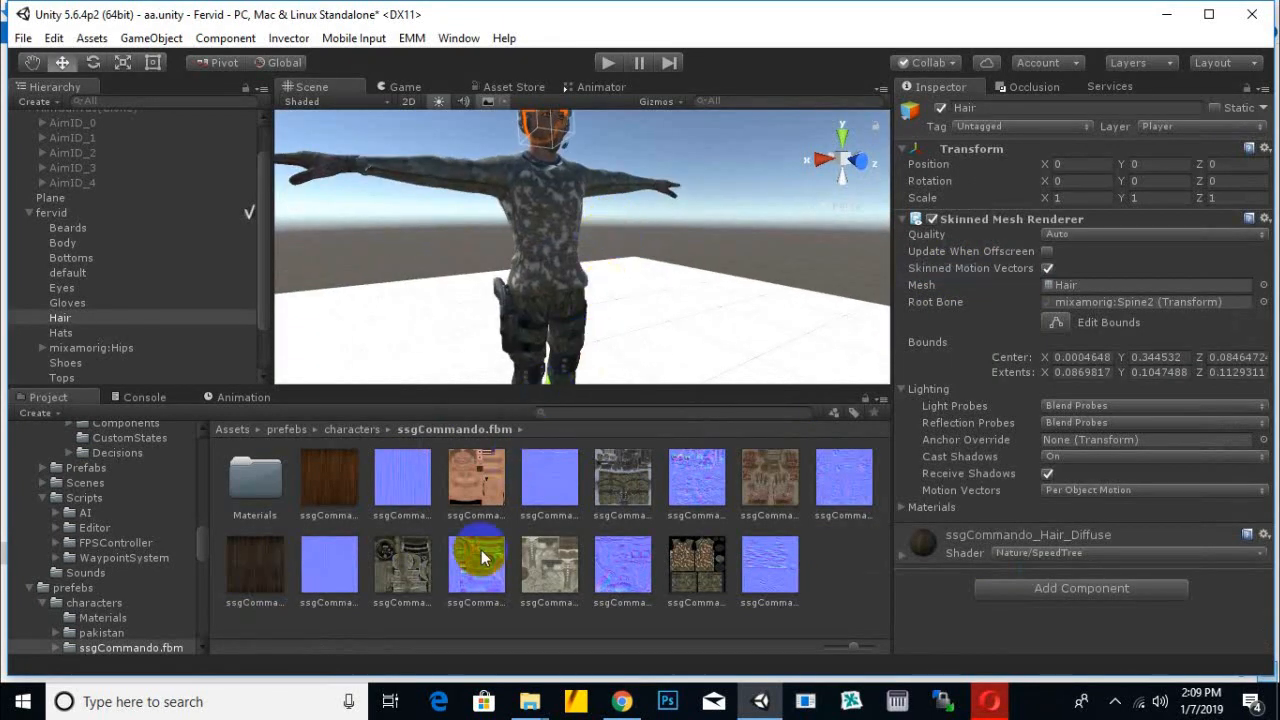
{"action": "left_click", "coordinate": [412, 580]}
{"action": "left_click_drag", "start_coordinate": [570, 284], "coordinate": [590, 372], "text": "alt"}
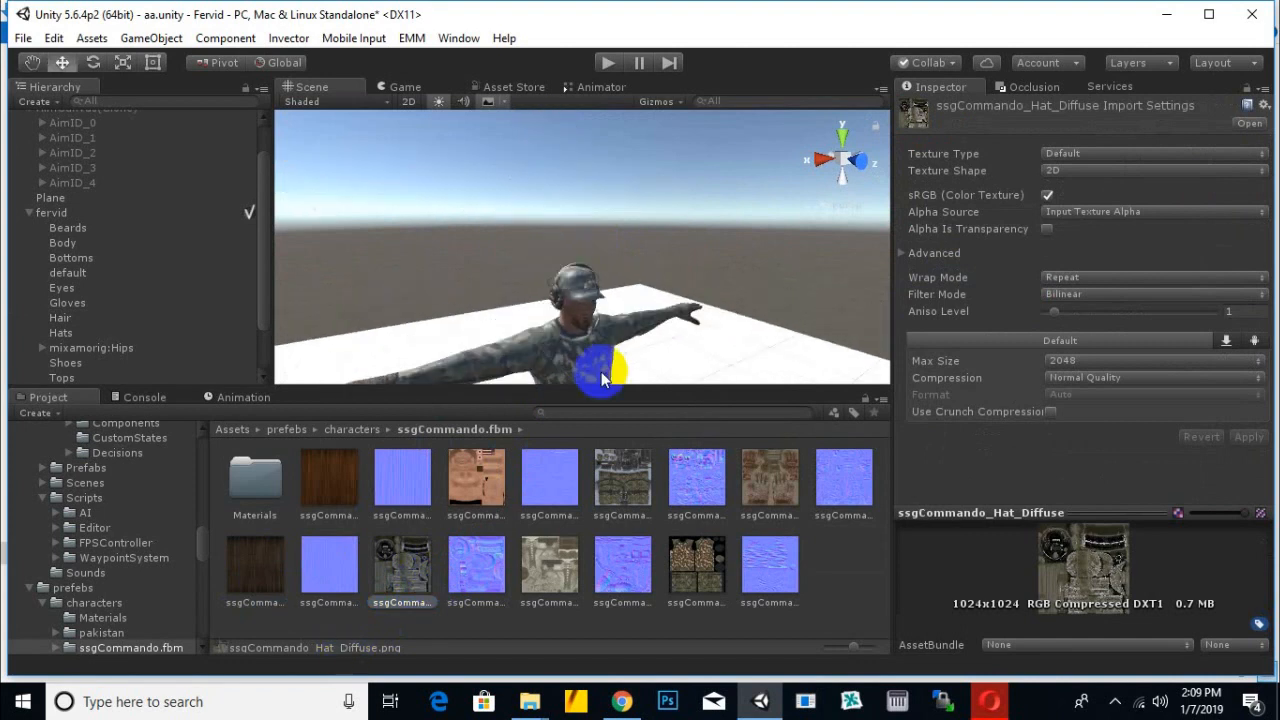
{"action": "left_click", "coordinate": [585, 284]}
{"action": "left_click_drag", "start_coordinate": [410, 578], "coordinate": [589, 348]}
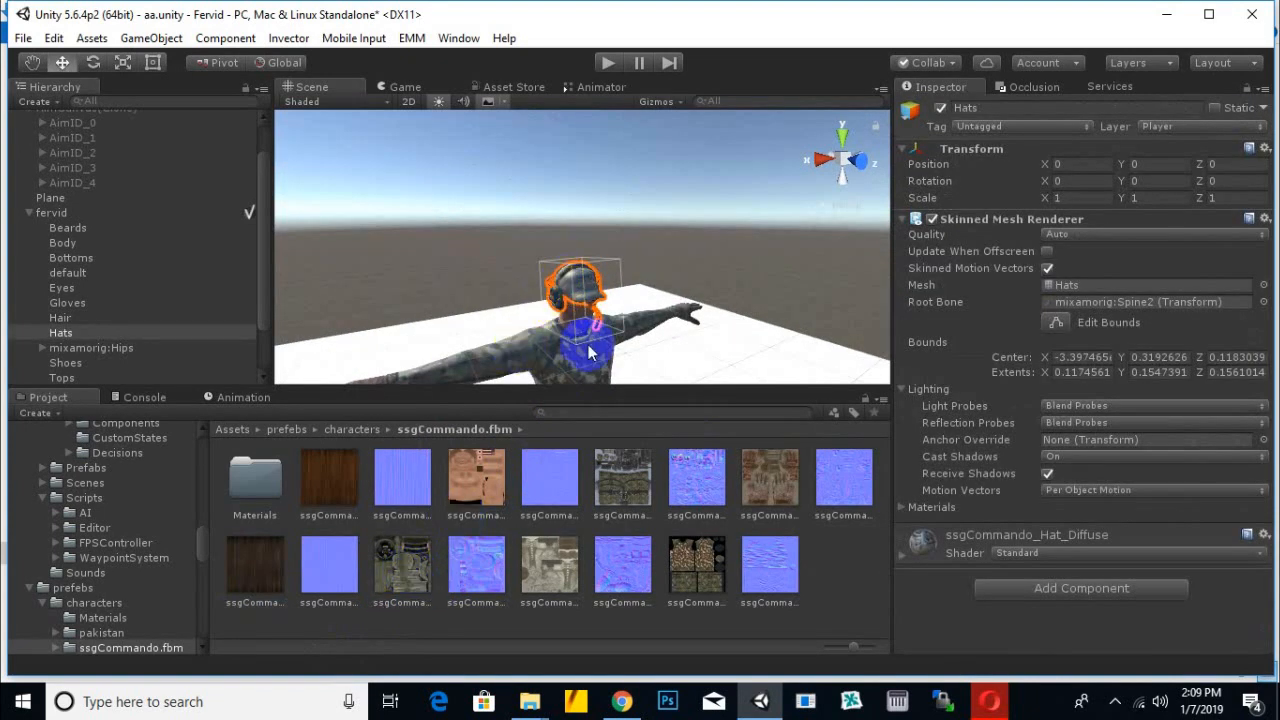
- Change the ssgCommando_Hat_Diffuse material's shader to Nature/SpeedTree
{"action": "left_click", "coordinate": [1078, 556]}
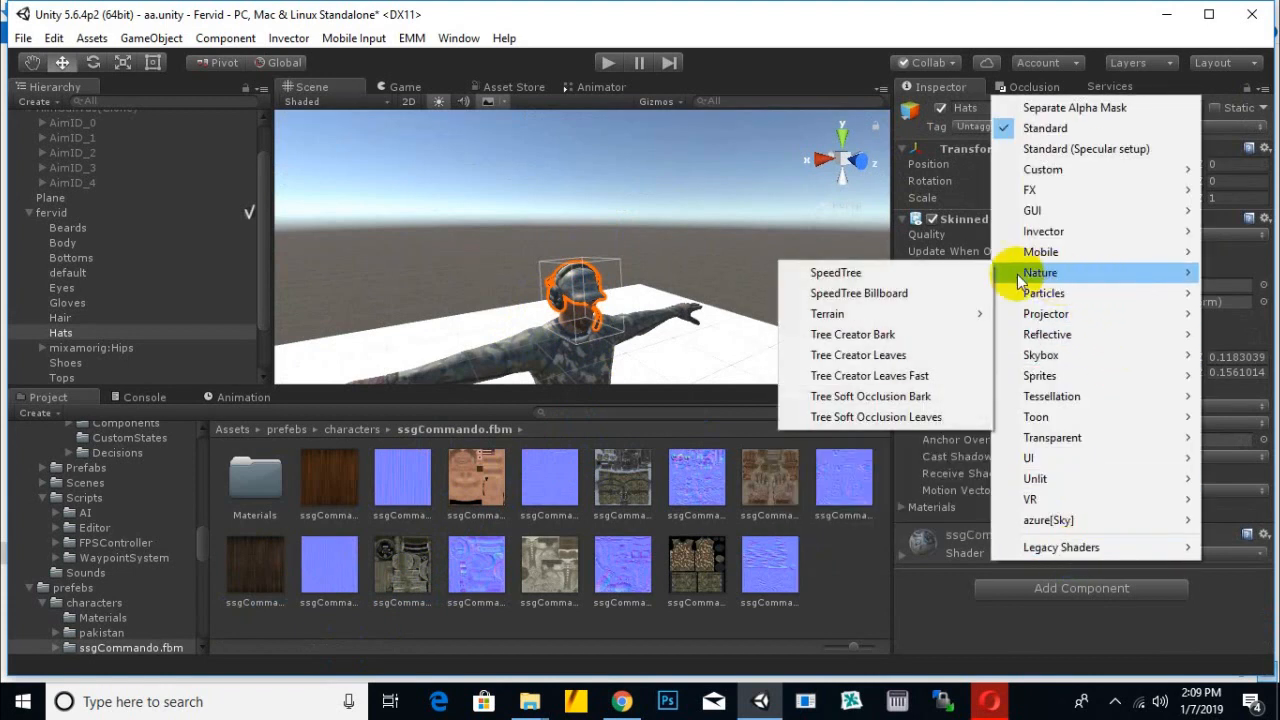
{"action": "left_click", "coordinate": [978, 273]}
{"action": "scroll", "coordinate": [540, 290], "scroll_direction": "up", "scroll_amount": 3}
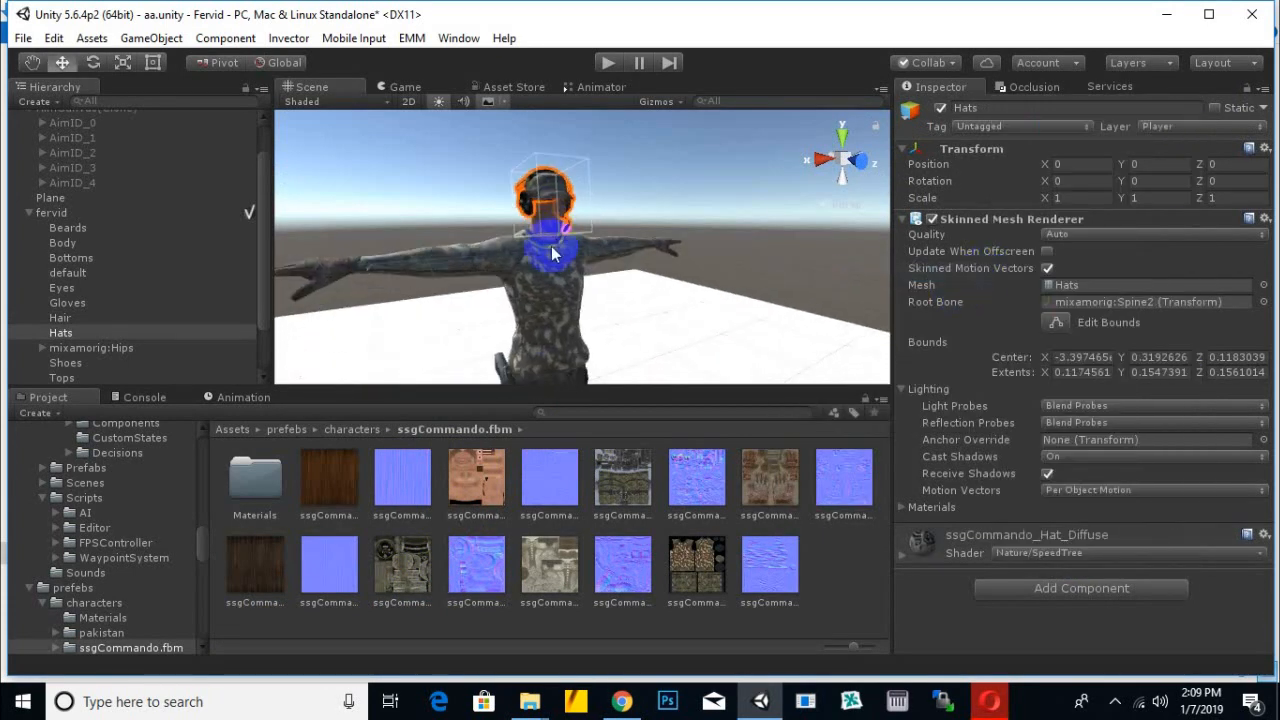
- Apply the ssgCommando_Shoes_Diffuse texture to the character's Shoes mesh
{"action": "left_click", "coordinate": [540, 558]}
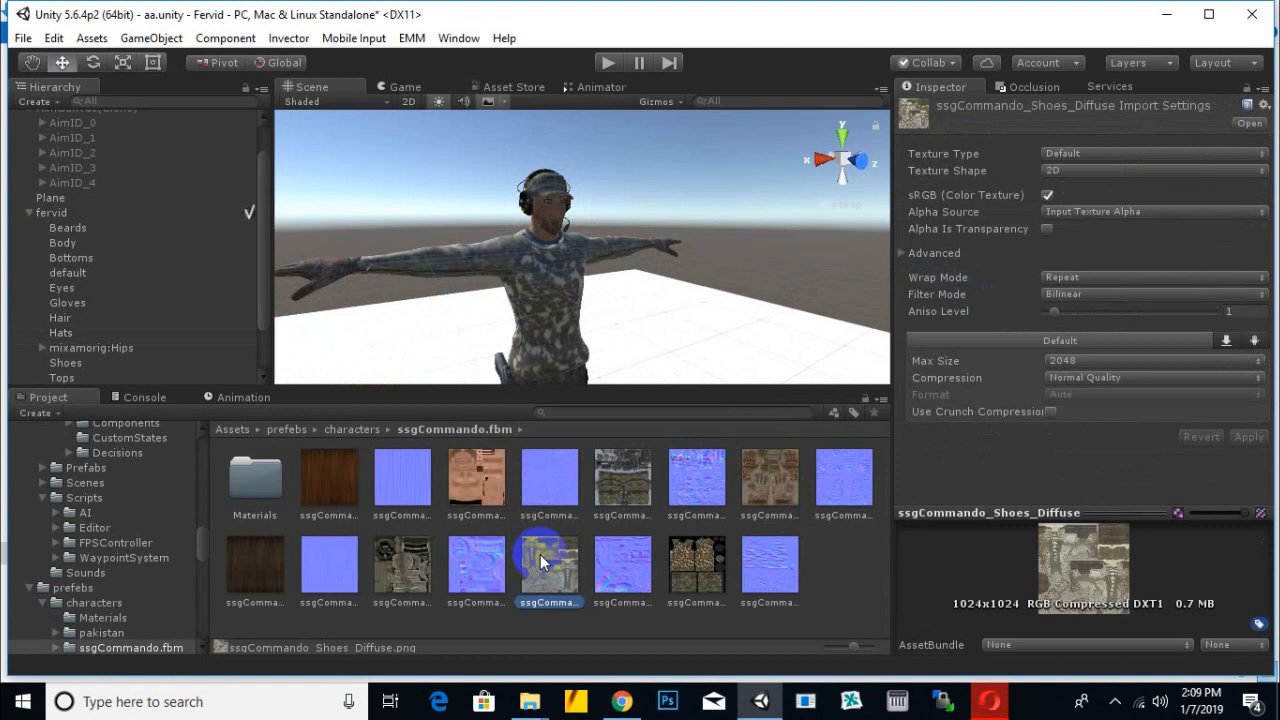
{"action": "scroll", "coordinate": [640, 370], "scroll_direction": "down", "scroll_amount": 2}
{"action": "scroll", "coordinate": [641, 366], "scroll_direction": "up", "scroll_amount": 6}
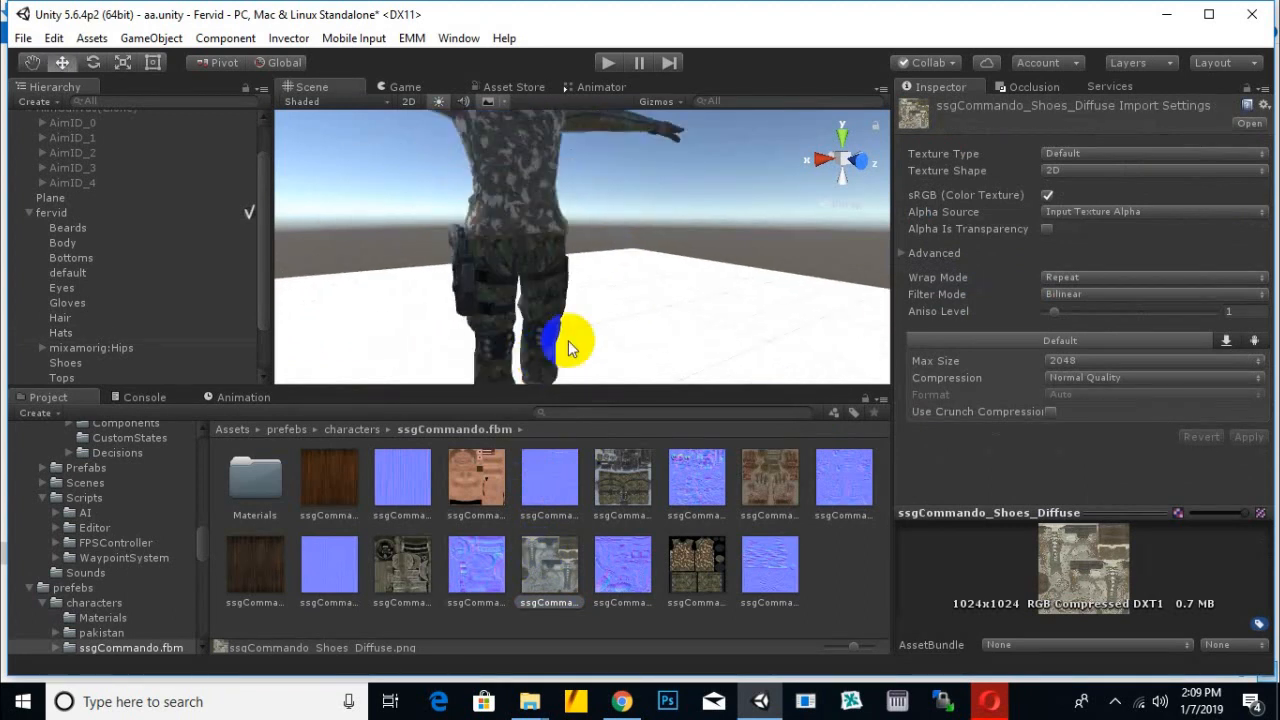
{"action": "mouse_move", "coordinate": [584, 290]}
{"action": "middle_mouse_down"}
{"action": "mouse_move", "coordinate": [580, 329]}
{"action": "mouse_move", "coordinate": [620, 243]}
{"action": "mouse_move", "coordinate": [590, 300]}
{"action": "middle_mouse_up"}
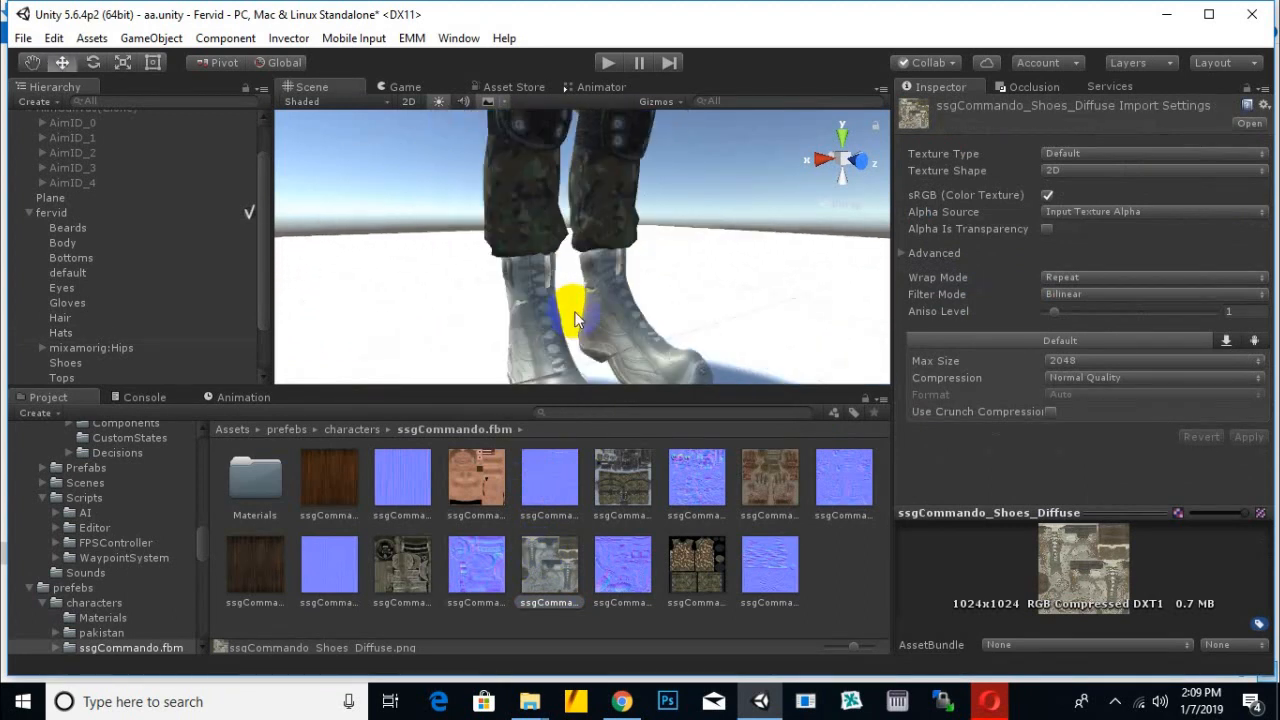
{"action": "left_click", "coordinate": [612, 318]}
{"action": "left_click_drag", "start_coordinate": [612, 318], "coordinate": [550, 573]}
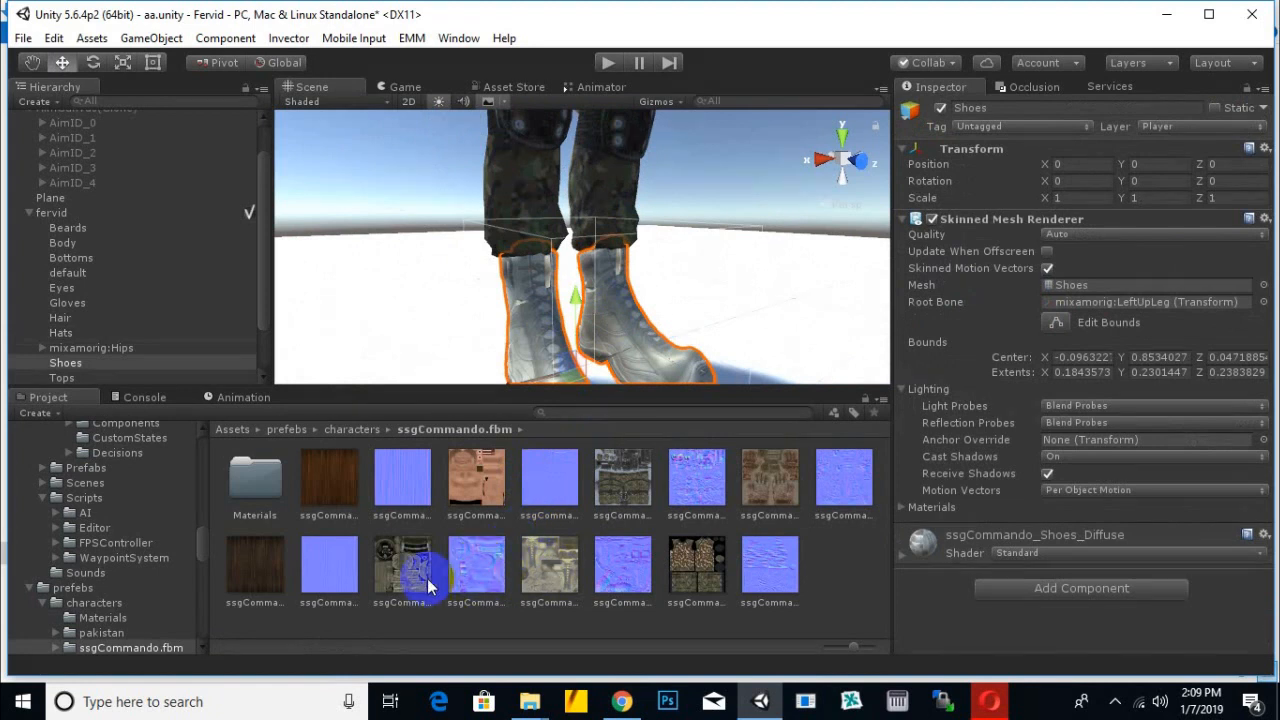
{"action": "left_click_drag", "start_coordinate": [565, 570], "coordinate": [651, 380]}
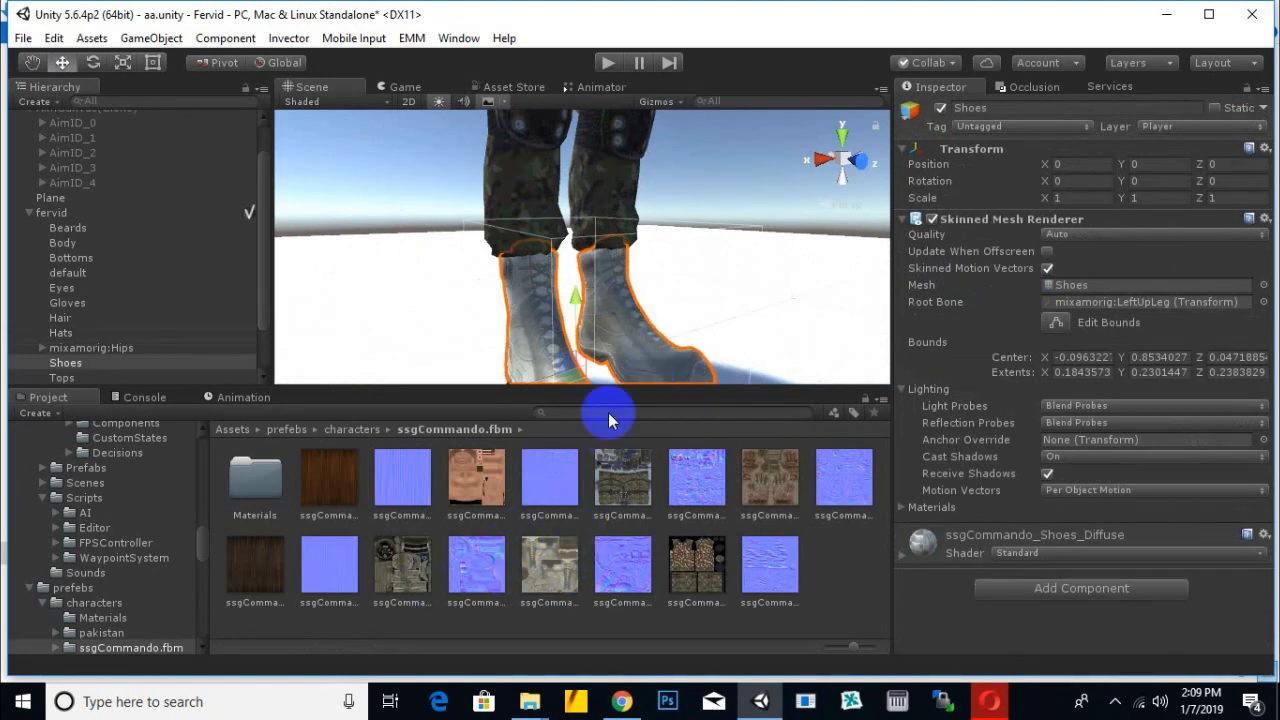
- Change the ssgCommando_Shoes_Diffuse material's shader to Nature/SpeedTree
{"action": "left_click", "coordinate": [1078, 555]}
{"action": "mouse_move", "coordinate": [1064, 266]}
{"action": "left_click", "coordinate": [900, 273]}
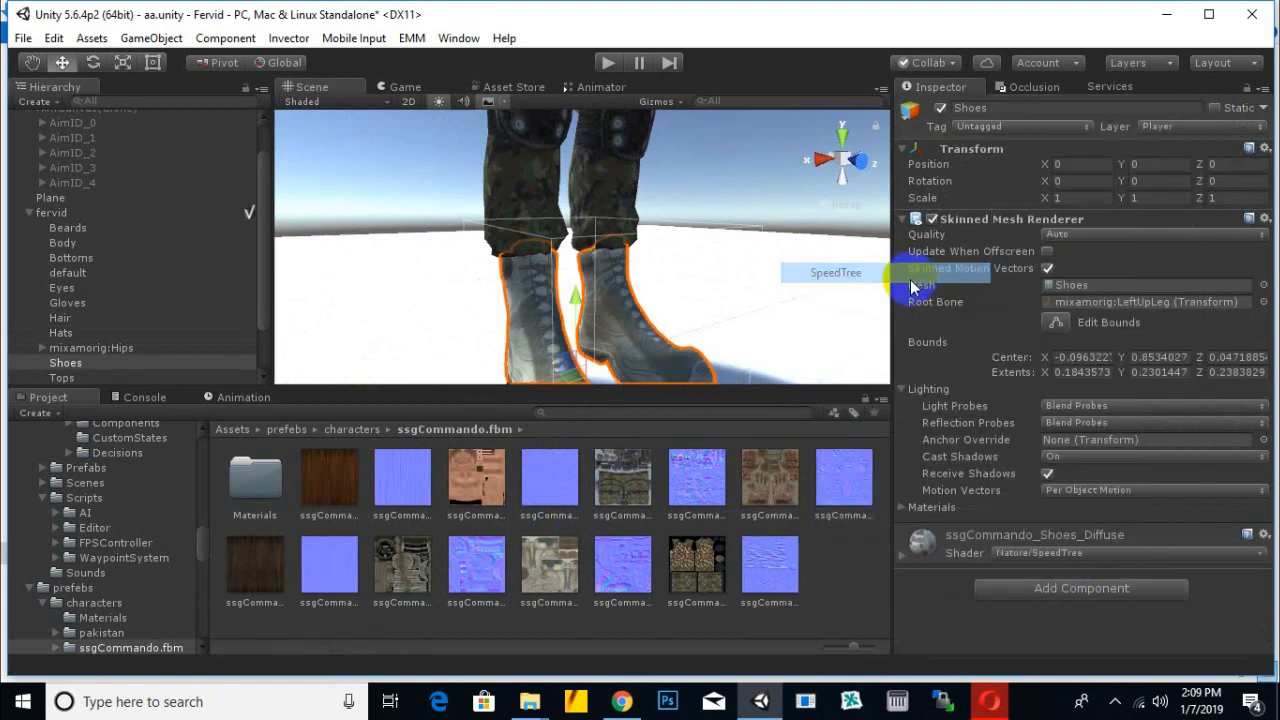
- Apply the ssgCommando_Top_Diffuse texture to the character's Tops mesh
{"action": "left_click", "coordinate": [700, 568]}
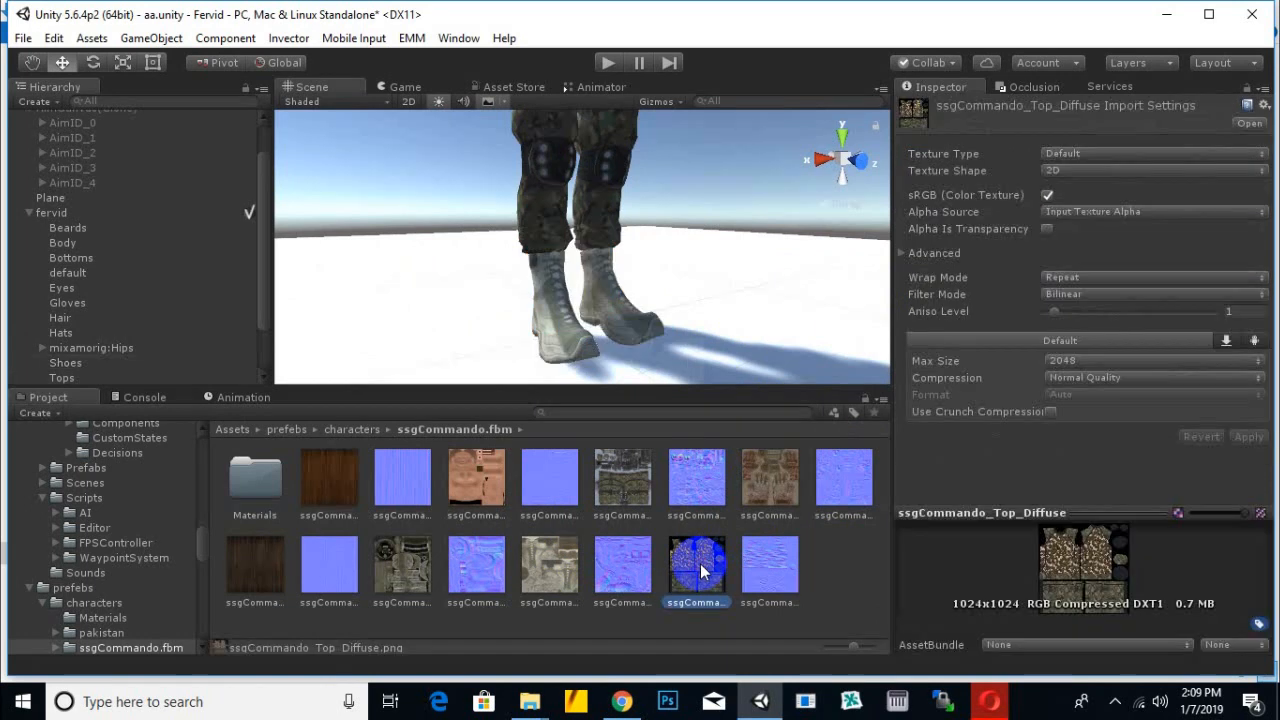
{"action": "scroll", "coordinate": [694, 251], "scroll_direction": "down", "scroll_amount": 5}
{"action": "scroll", "coordinate": [660, 400], "scroll_direction": "up", "scroll_amount": 3}
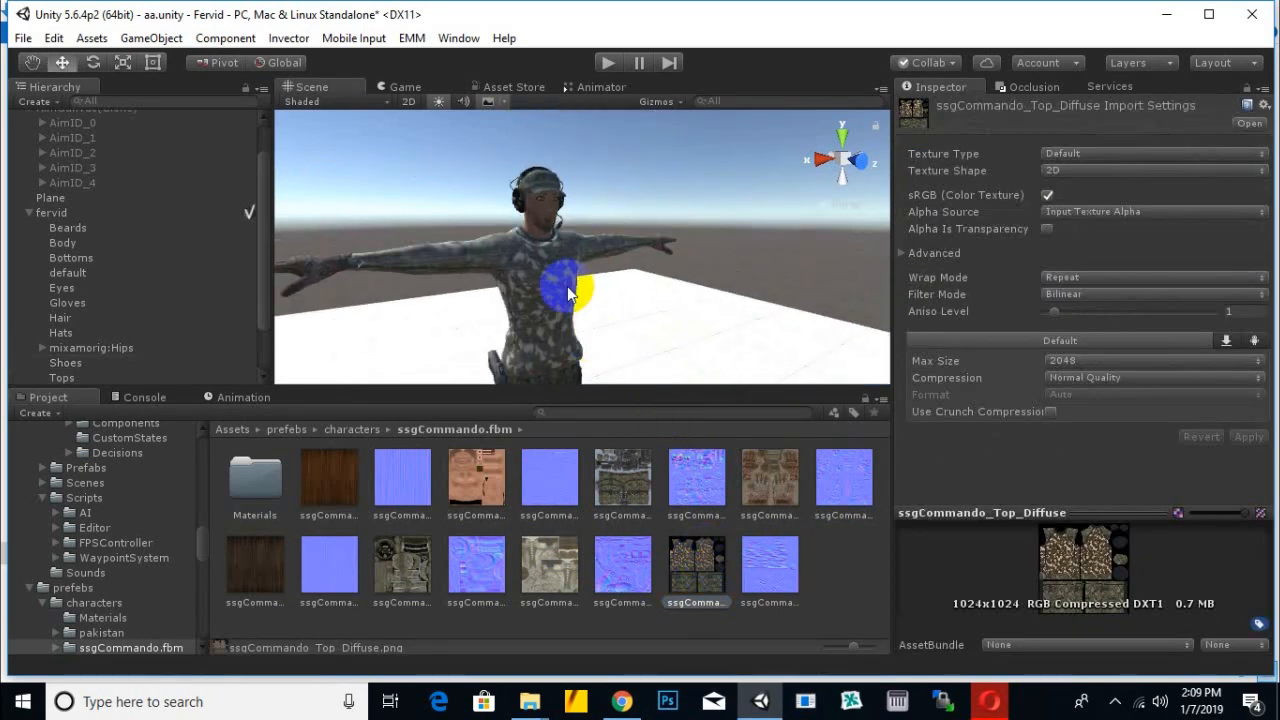
{"action": "left_click", "coordinate": [568, 293]}
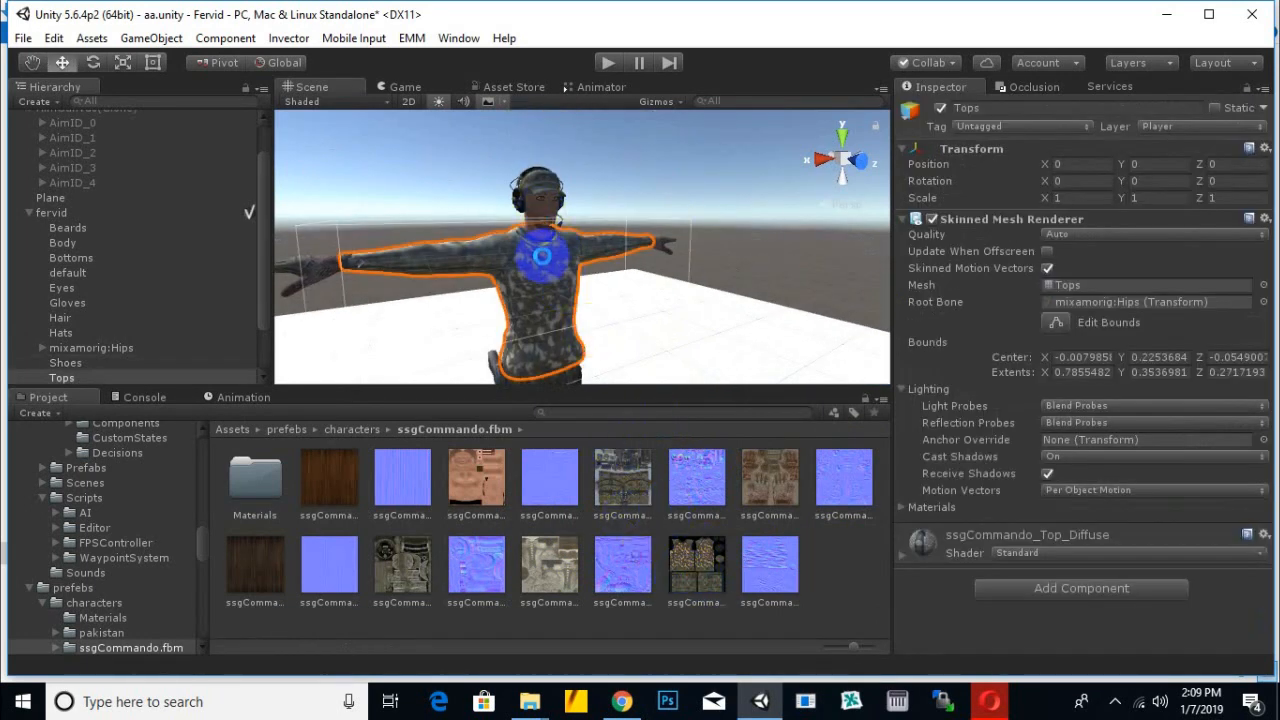
- Change the ssgCommando_Top_Diffuse material's shader to Nature/SpeedTree
{"action": "left_click", "coordinate": [1020, 552]}
{"action": "mouse_move", "coordinate": [1045, 334]}
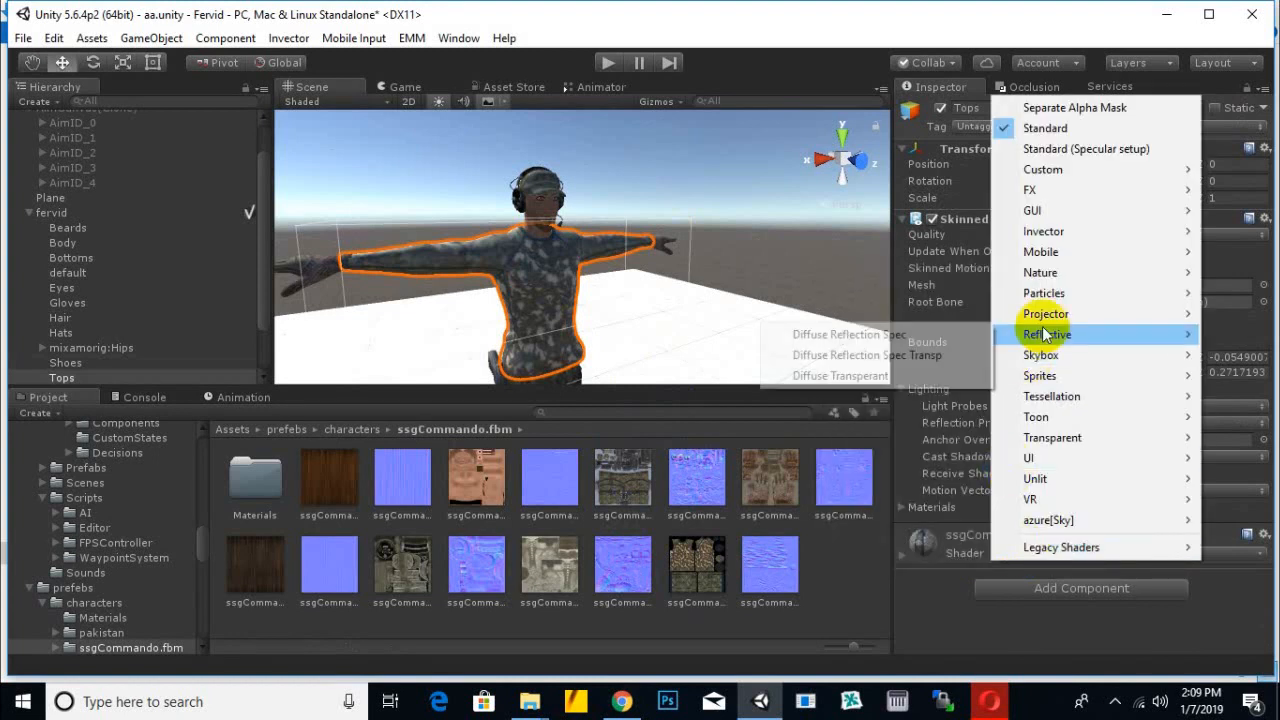
{"action": "mouse_move", "coordinate": [1040, 272]}
{"action": "left_click", "coordinate": [840, 262]}
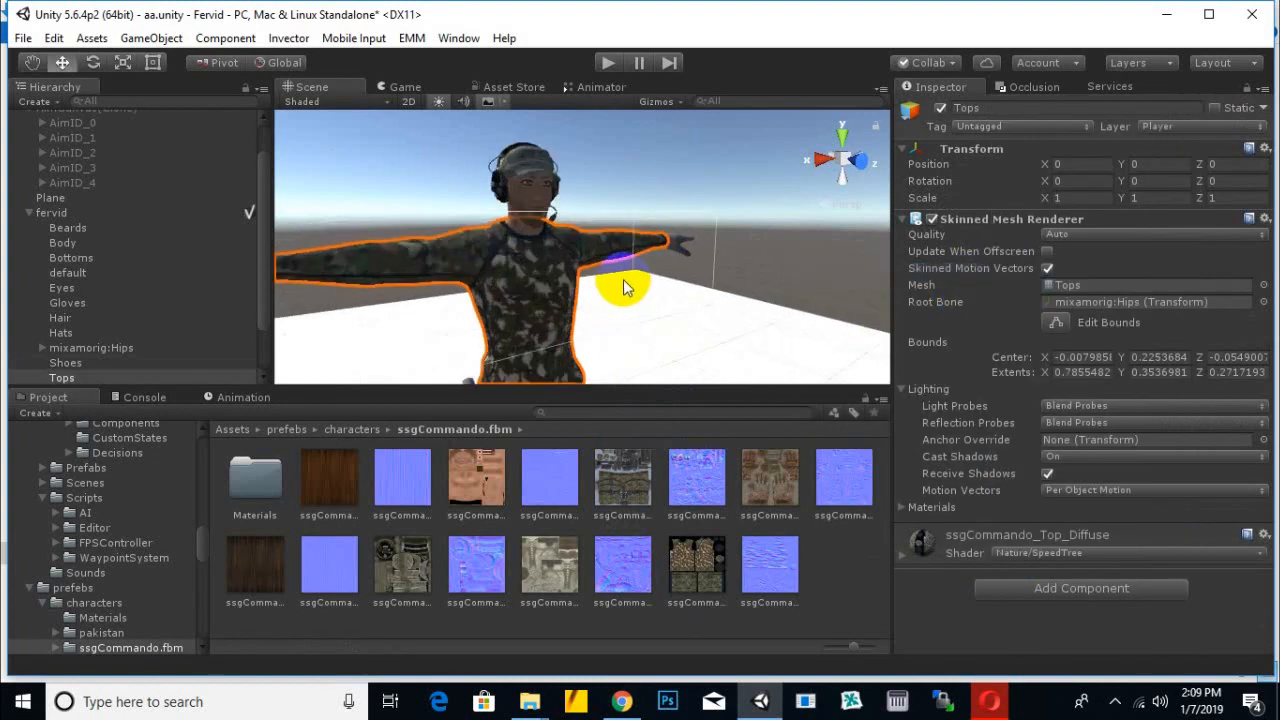
- Playtest the scene by moving the commando around to check its textures from several sides, and stop play mode
{"action": "scroll", "coordinate": [624, 287], "scroll_direction": "up", "scroll_amount": 2}
{"action": "left_click_drag", "start_coordinate": [630, 286], "coordinate": [718, 253], "text": "alt"}
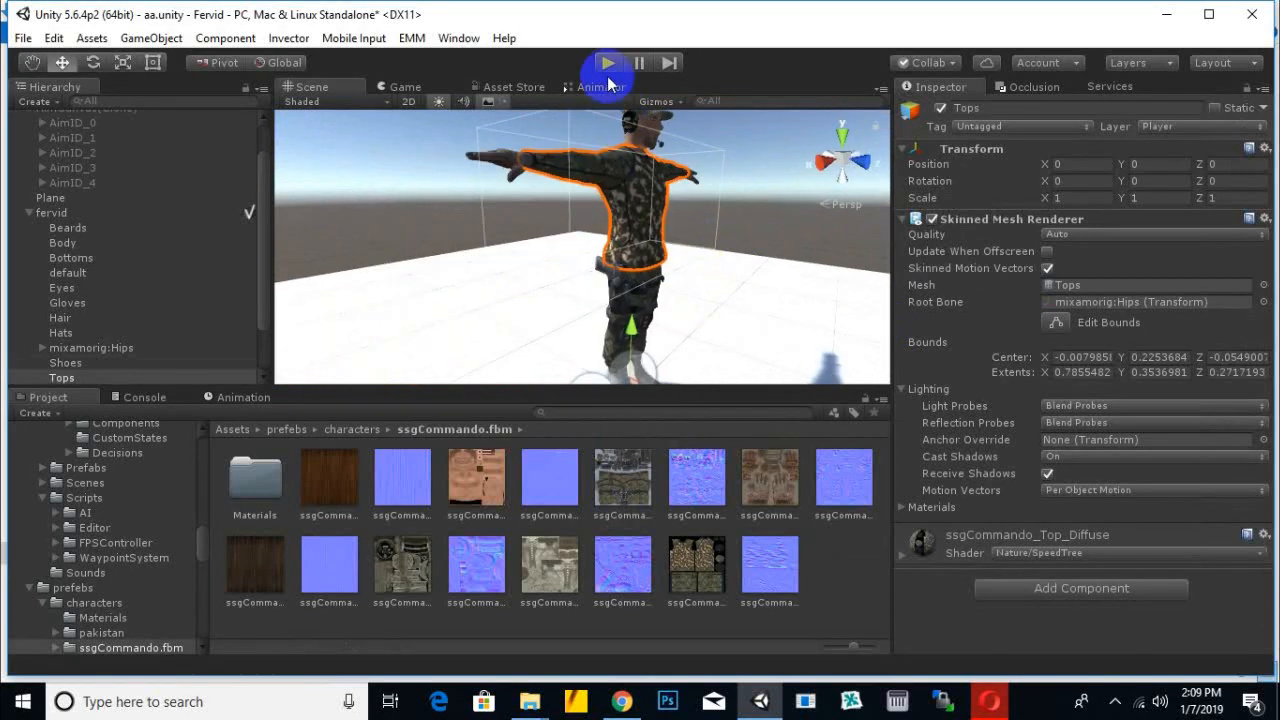
{"action": "left_click", "coordinate": [608, 65]}
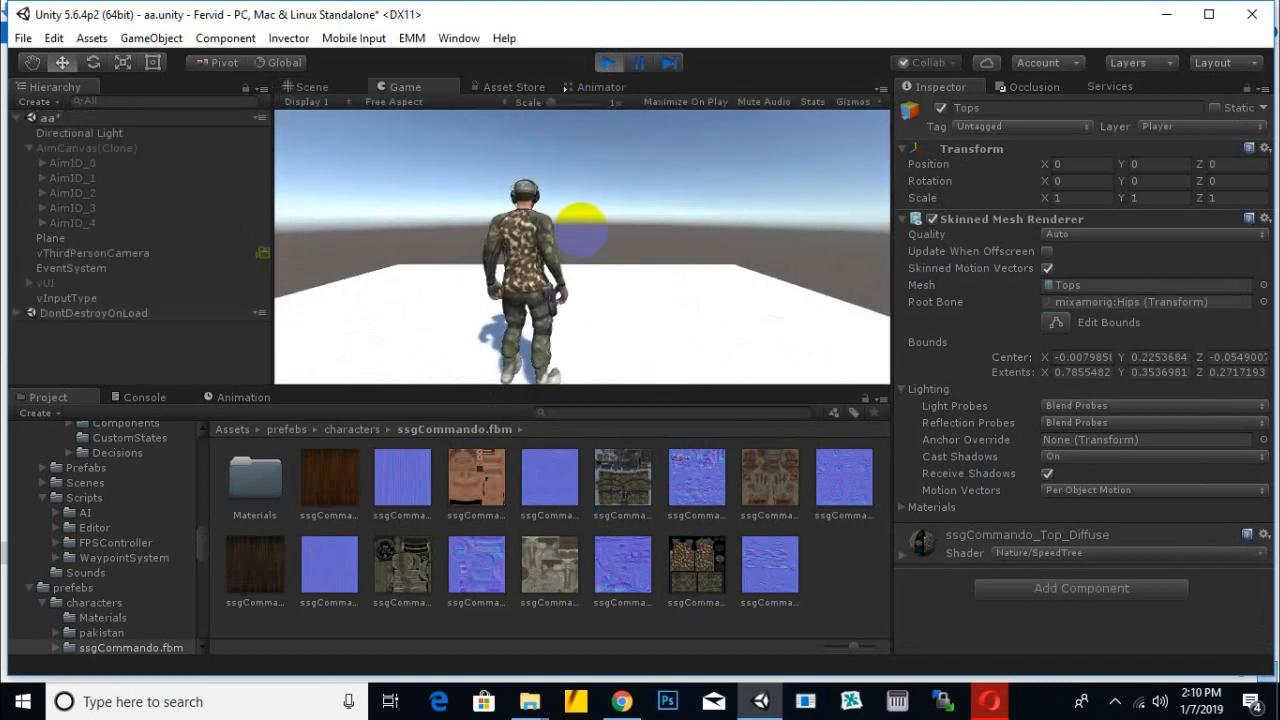
{"action": "key", "text": "space"}
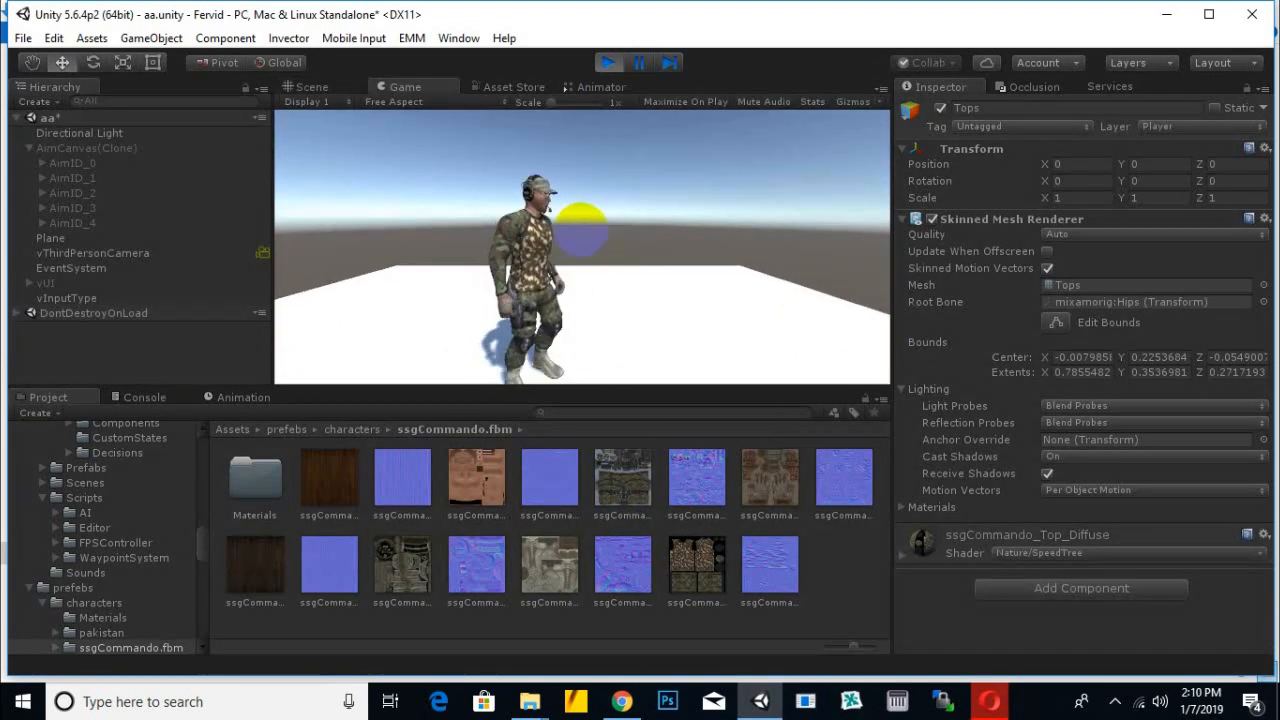
{"action": "key", "text": "w"}
{"action": "key", "text": "s"}
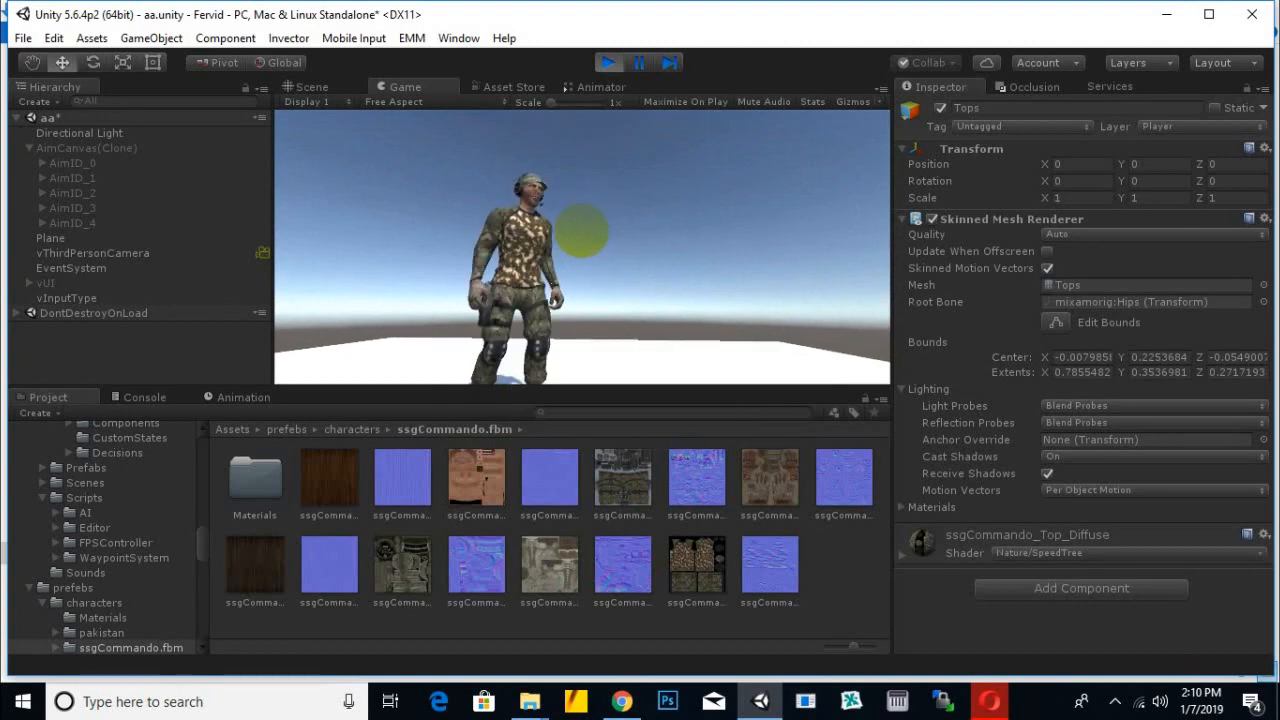
{"action": "left_click", "coordinate": [608, 62]}
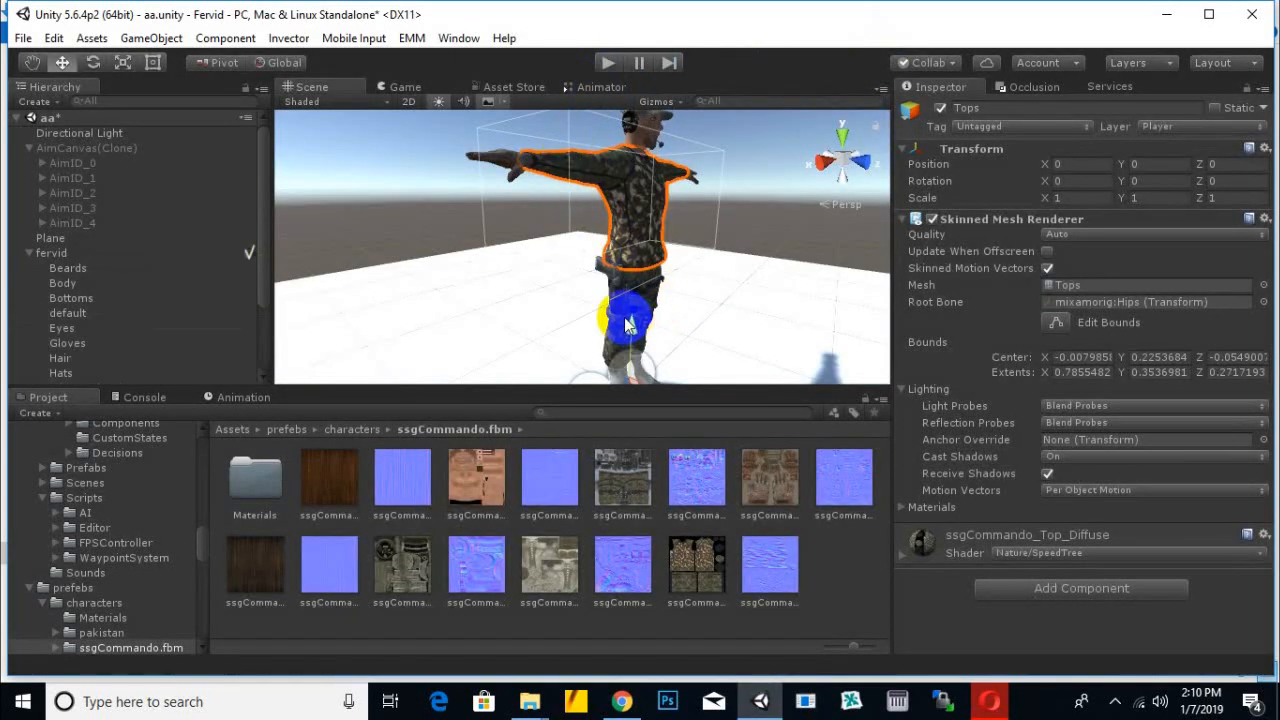
- Collapse the fervid hierarchy and activate the AimCanvas(Clone) and vUI objects
{"action": "left_click", "coordinate": [29, 253]}
{"action": "left_click", "coordinate": [45, 253]}
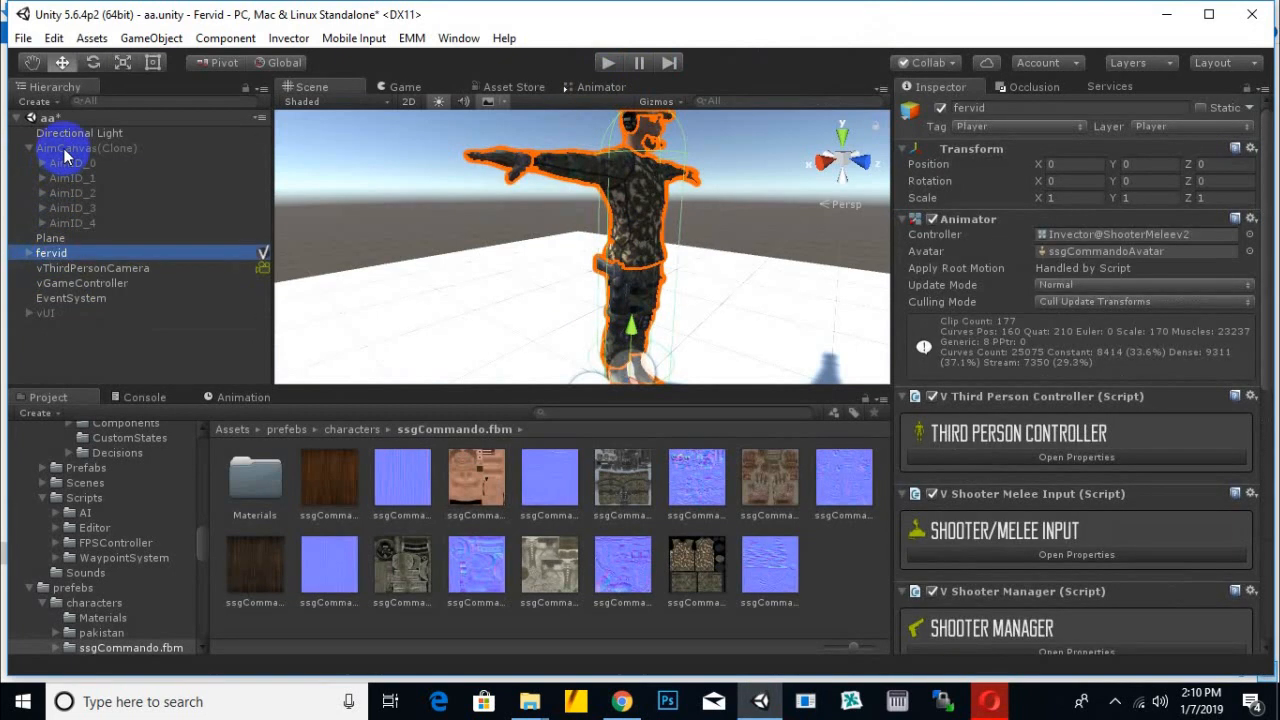
{"action": "left_click", "coordinate": [65, 151]}
{"action": "left_click", "coordinate": [940, 107]}
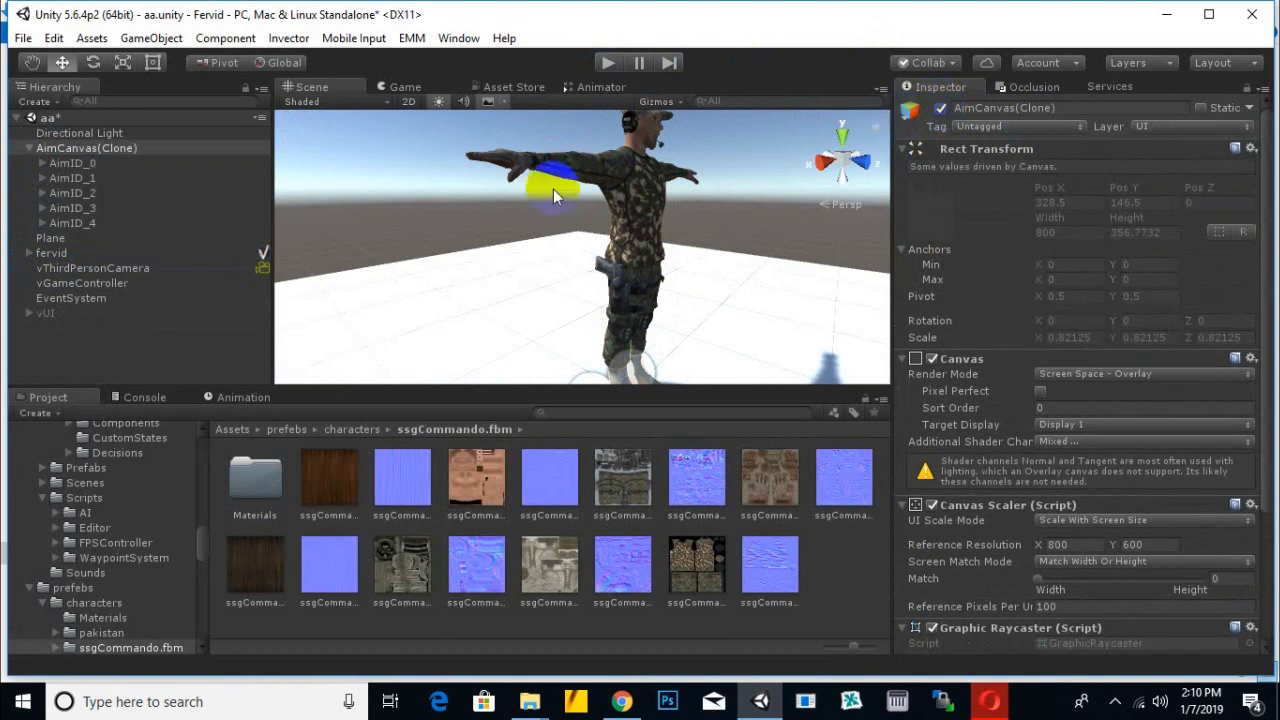
{"action": "left_click", "coordinate": [45, 313]}
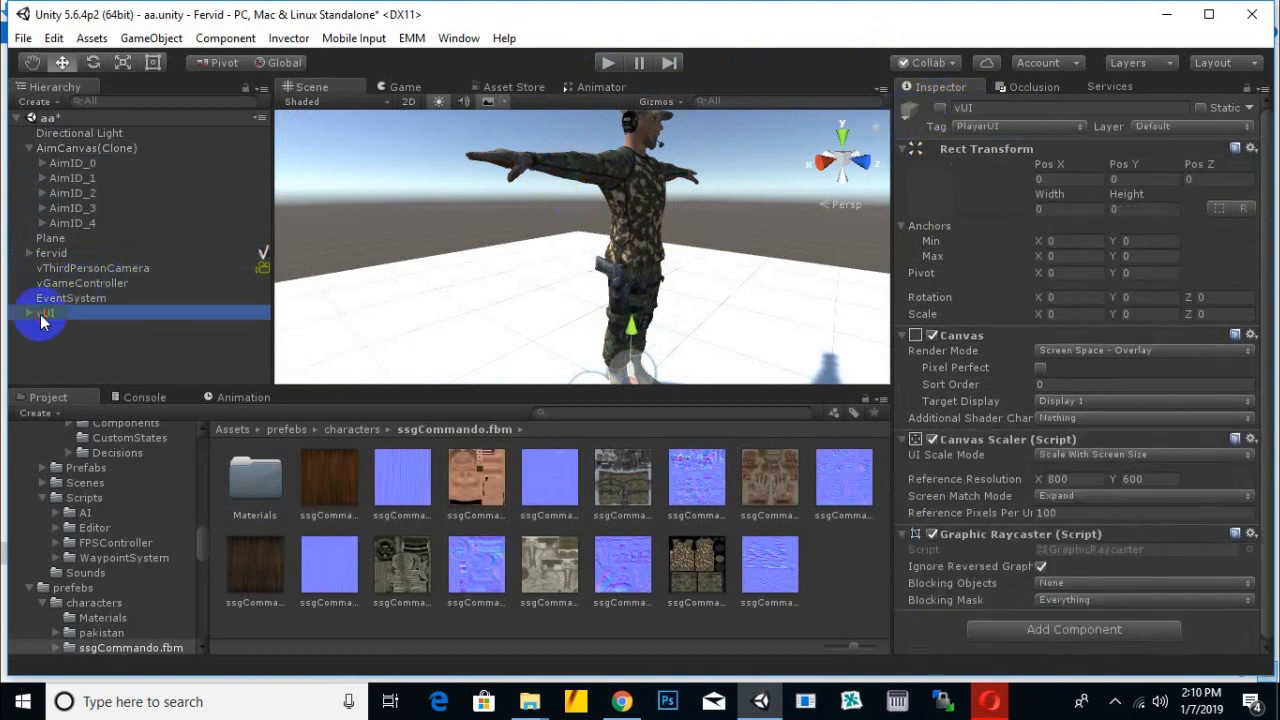
{"action": "left_click", "coordinate": [941, 109]}
- Create an Invector ragdoll for the fervid character with the Human avatar type
{"action": "scroll", "coordinate": [609, 250], "scroll_direction": "down", "scroll_amount": 3}
{"action": "middle_click_drag", "start_coordinate": [566, 243], "coordinate": [480, 266]}
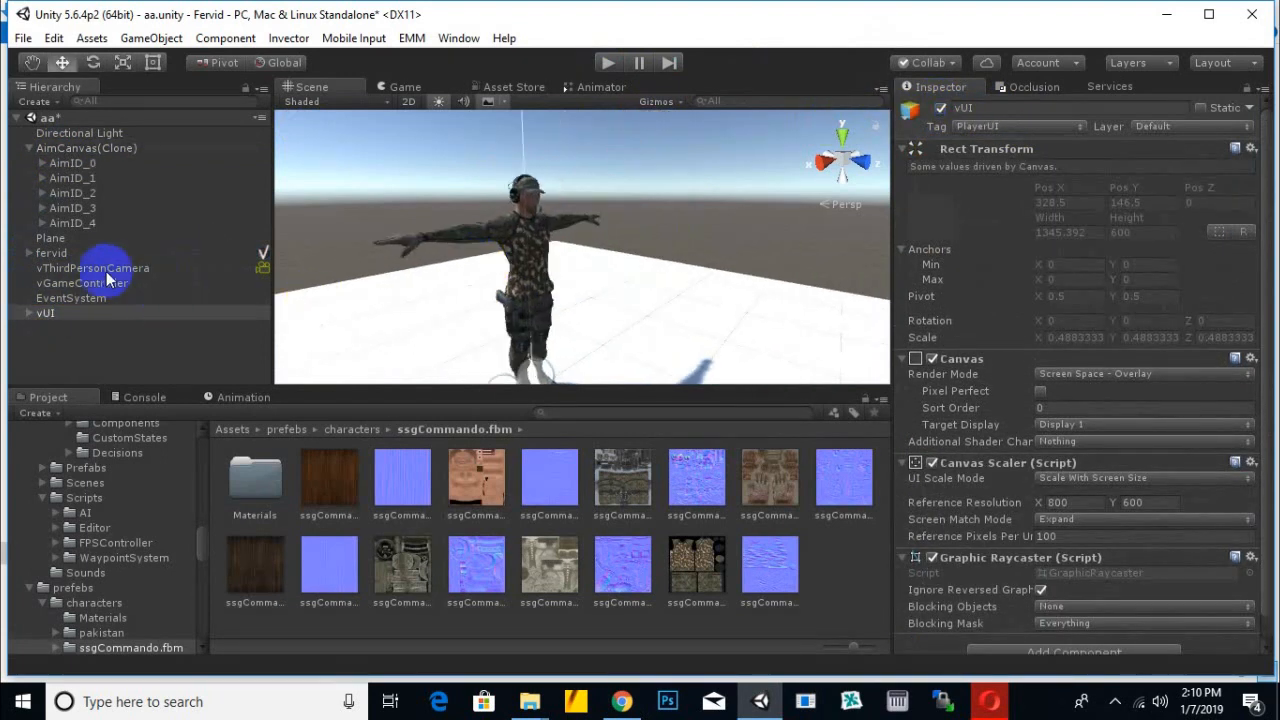
{"action": "left_click", "coordinate": [55, 252]}
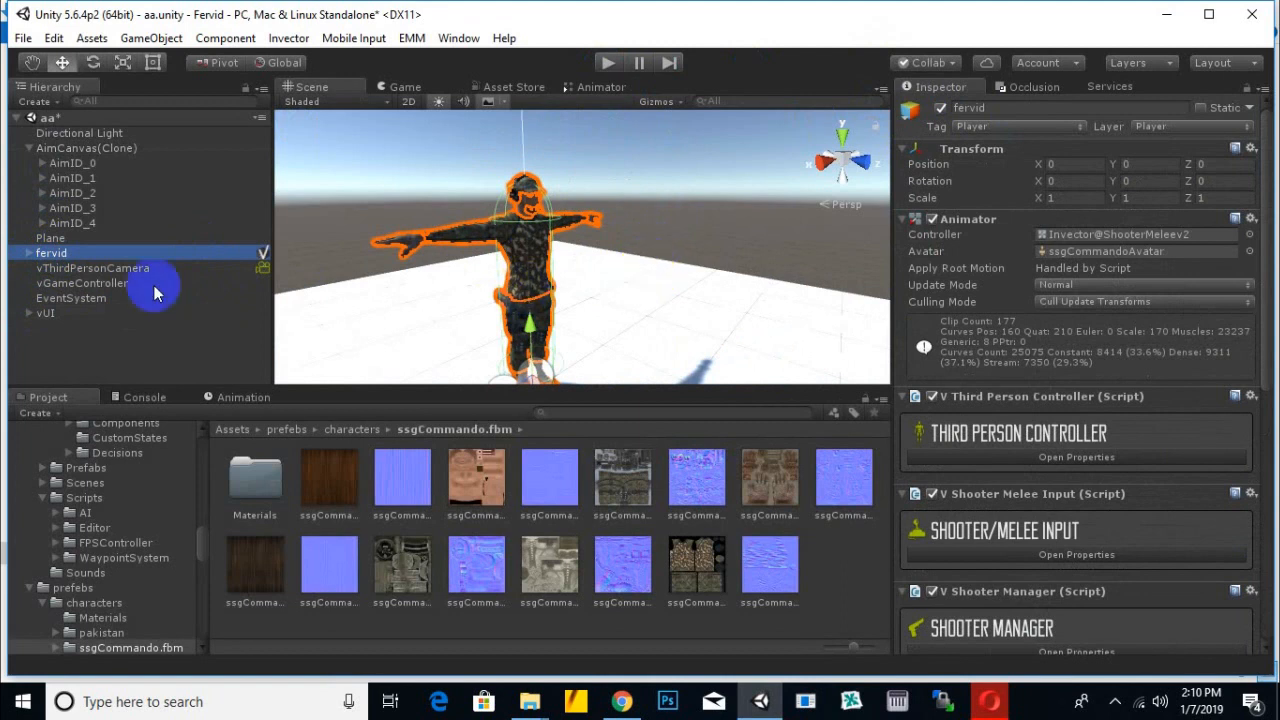
{"action": "left_click", "coordinate": [296, 40]}
{"action": "mouse_move", "coordinate": [305, 60]}
{"action": "mouse_move", "coordinate": [535, 88]}
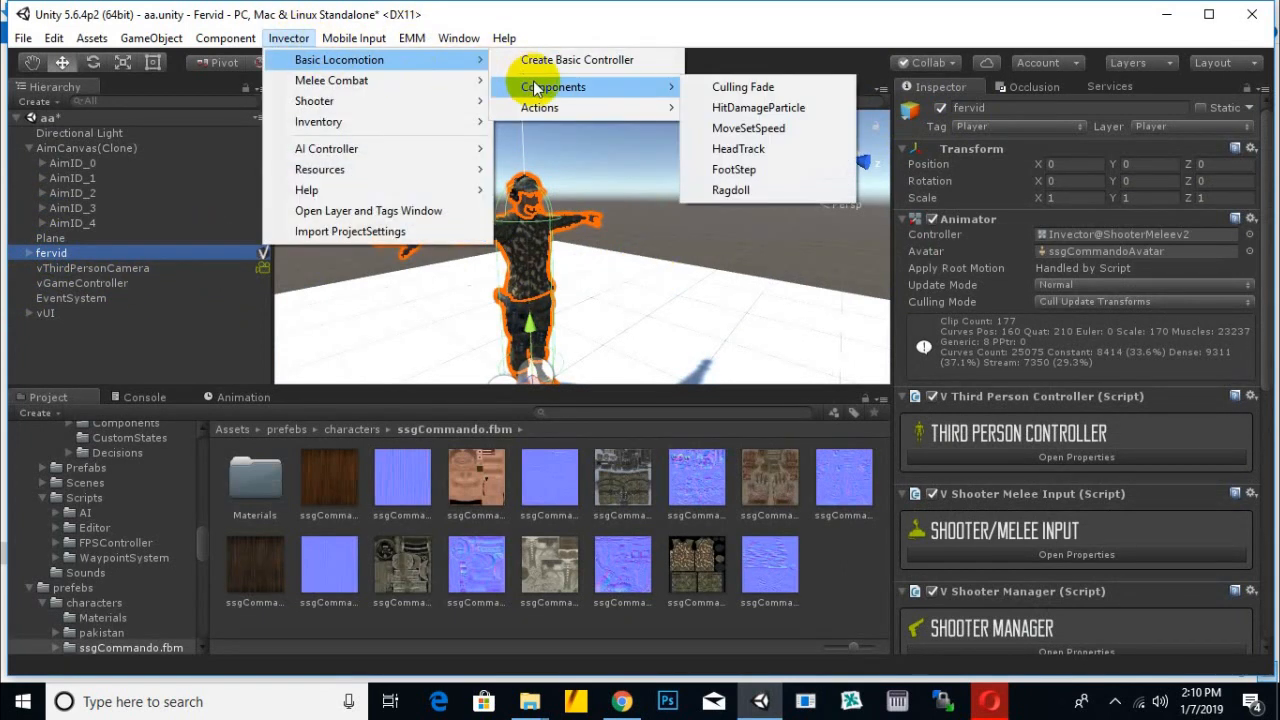
{"action": "left_click", "coordinate": [731, 190]}
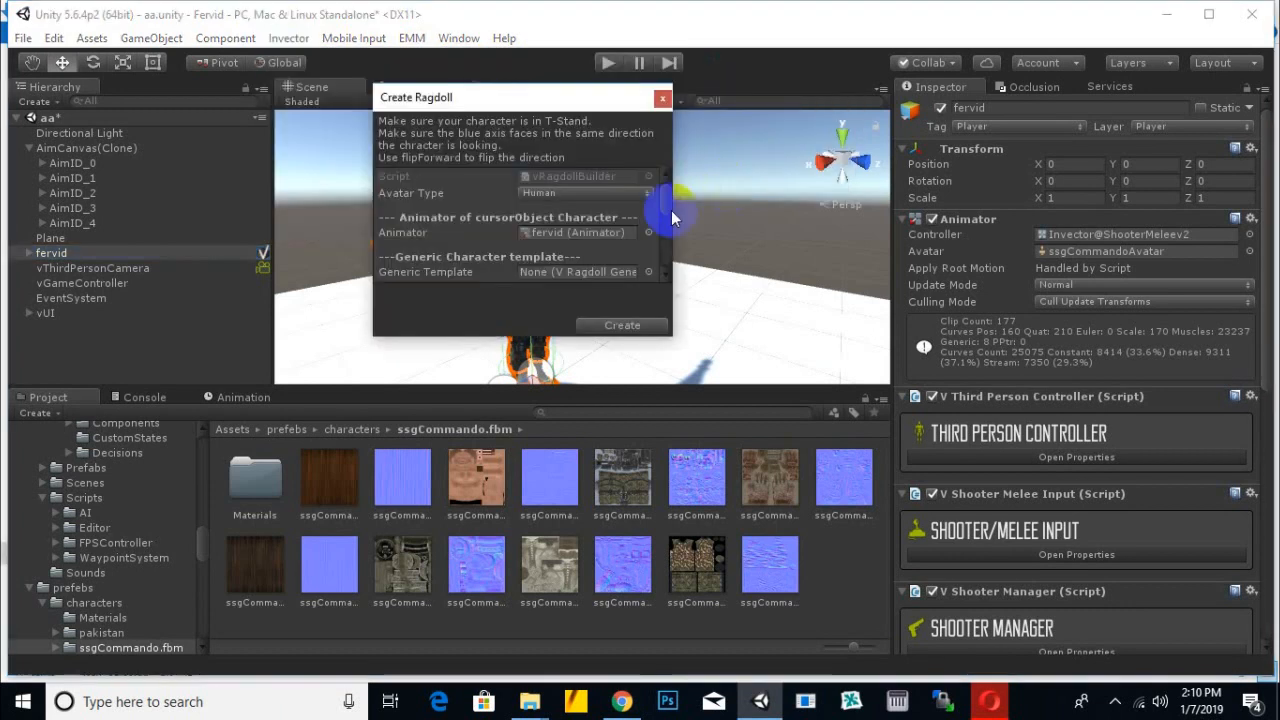
{"action": "left_click", "coordinate": [604, 326]}
- Add Invector's Melee Combat MeleeManager component to the fervid character
{"action": "scroll", "coordinate": [442, 248], "scroll_direction": "up", "scroll_amount": 5}
{"action": "middle_click_drag", "start_coordinate": [445, 238], "coordinate": [482, 238]}
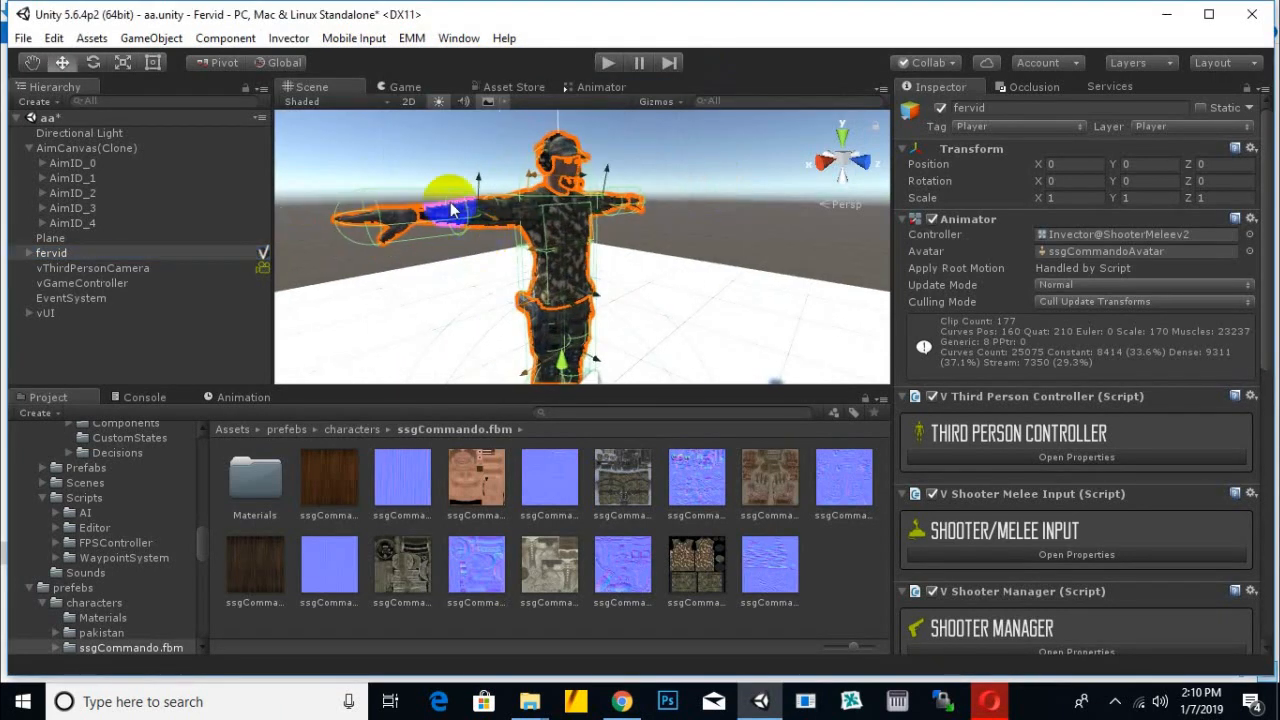
{"action": "left_click", "coordinate": [288, 38]}
{"action": "mouse_move", "coordinate": [310, 86]}
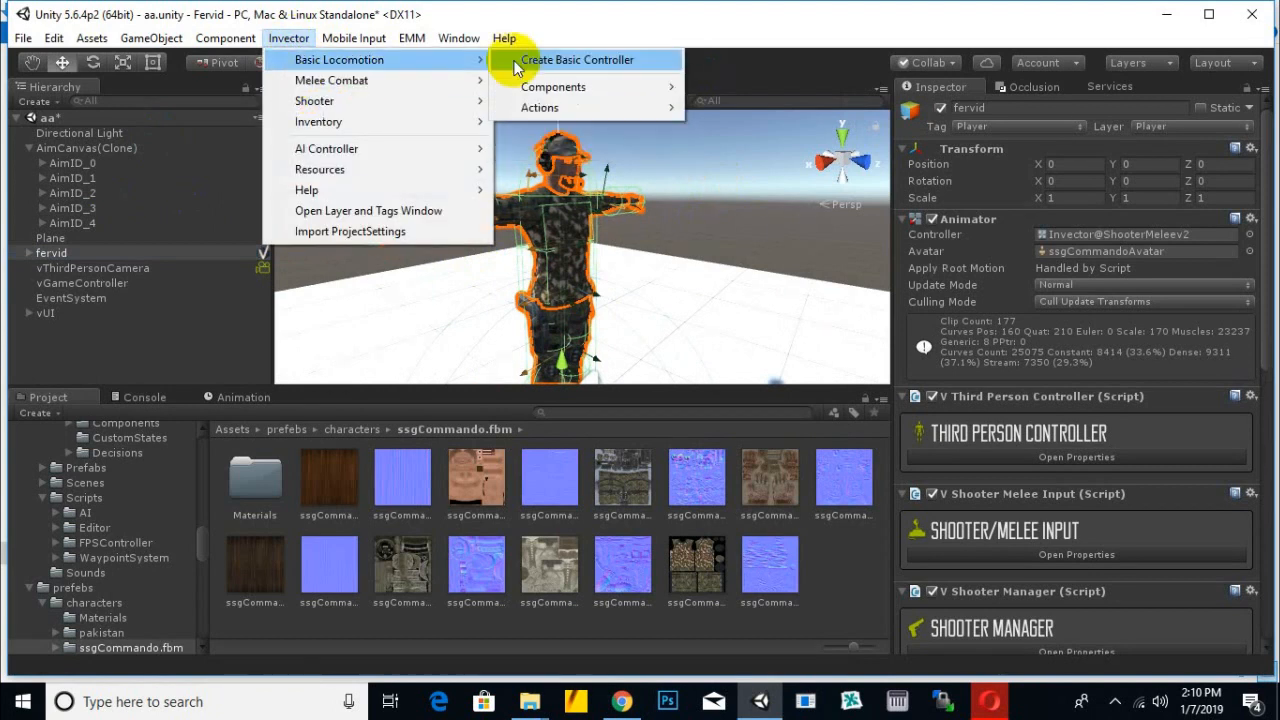
{"action": "mouse_move", "coordinate": [597, 118]}
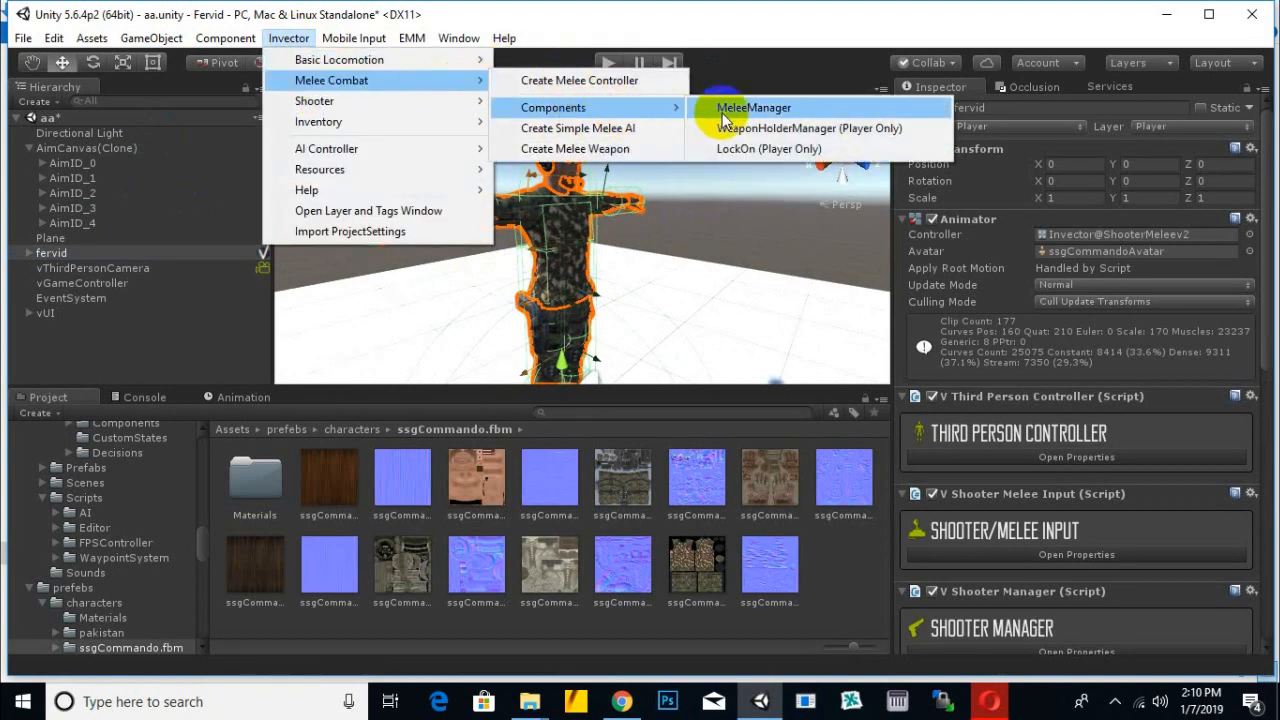
{"action": "left_click", "coordinate": [752, 107]}
- Open Invector's ItemManager creator window for the fervid character
{"action": "scroll", "coordinate": [578, 243], "scroll_direction": "down", "scroll_amount": 5}
{"action": "middle_click_drag", "start_coordinate": [498, 261], "coordinate": [484, 242]}
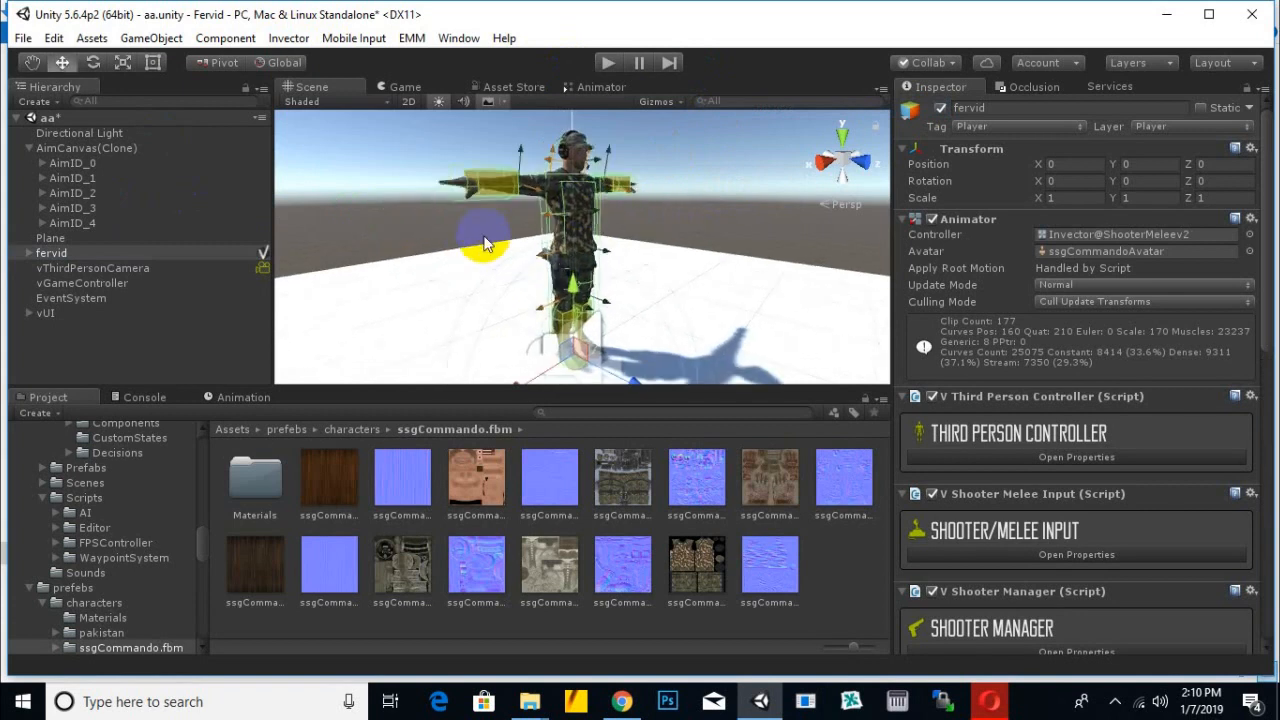
{"action": "left_click", "coordinate": [301, 40]}
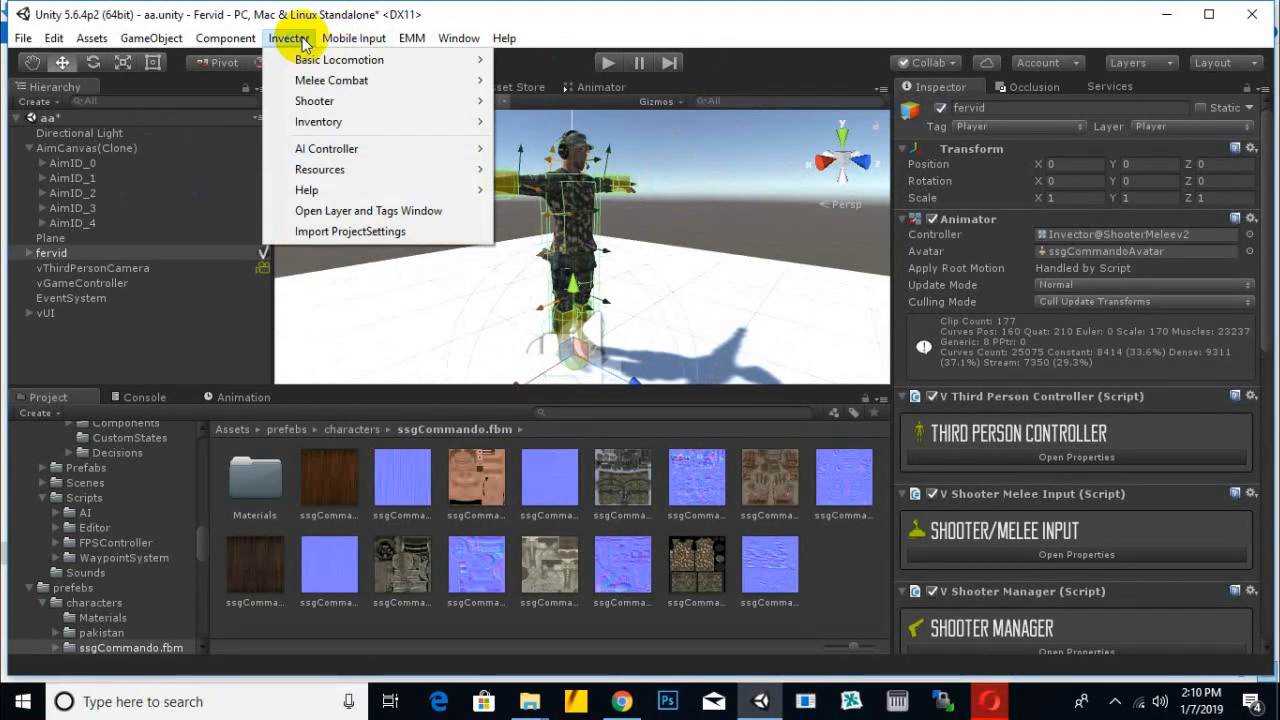
{"action": "mouse_move", "coordinate": [333, 128]}
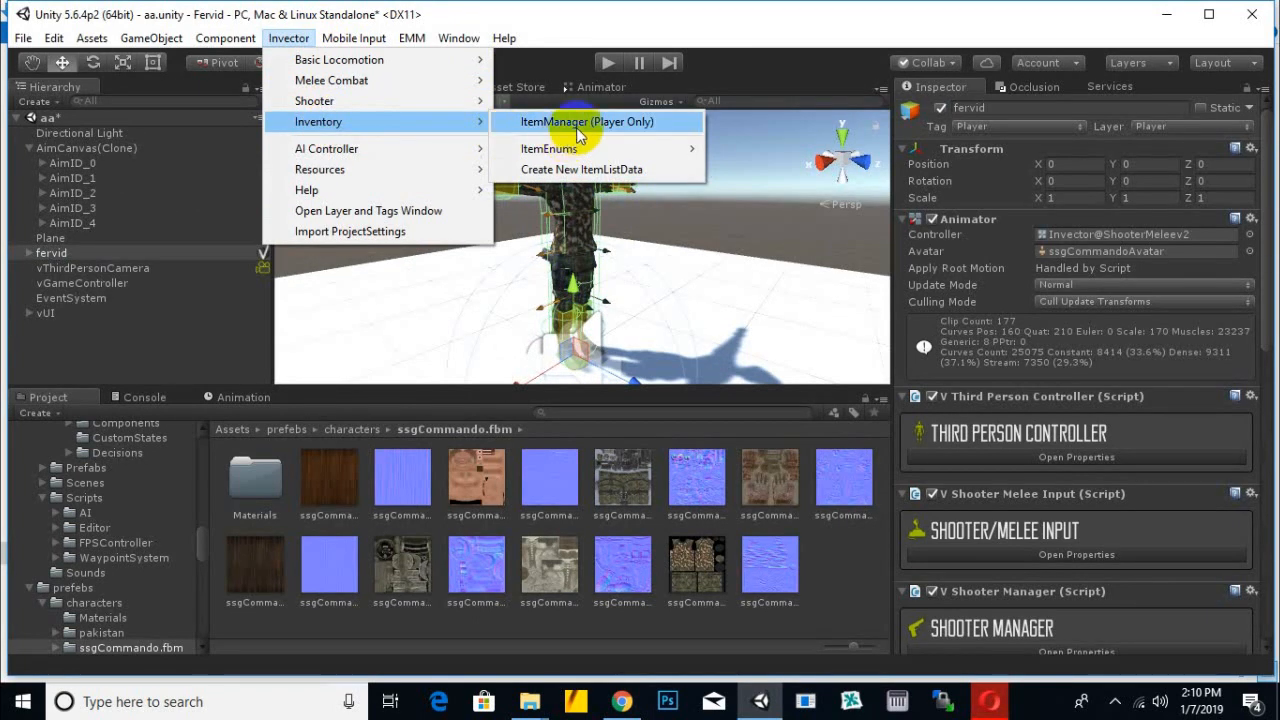
{"action": "left_click", "coordinate": [578, 129]}
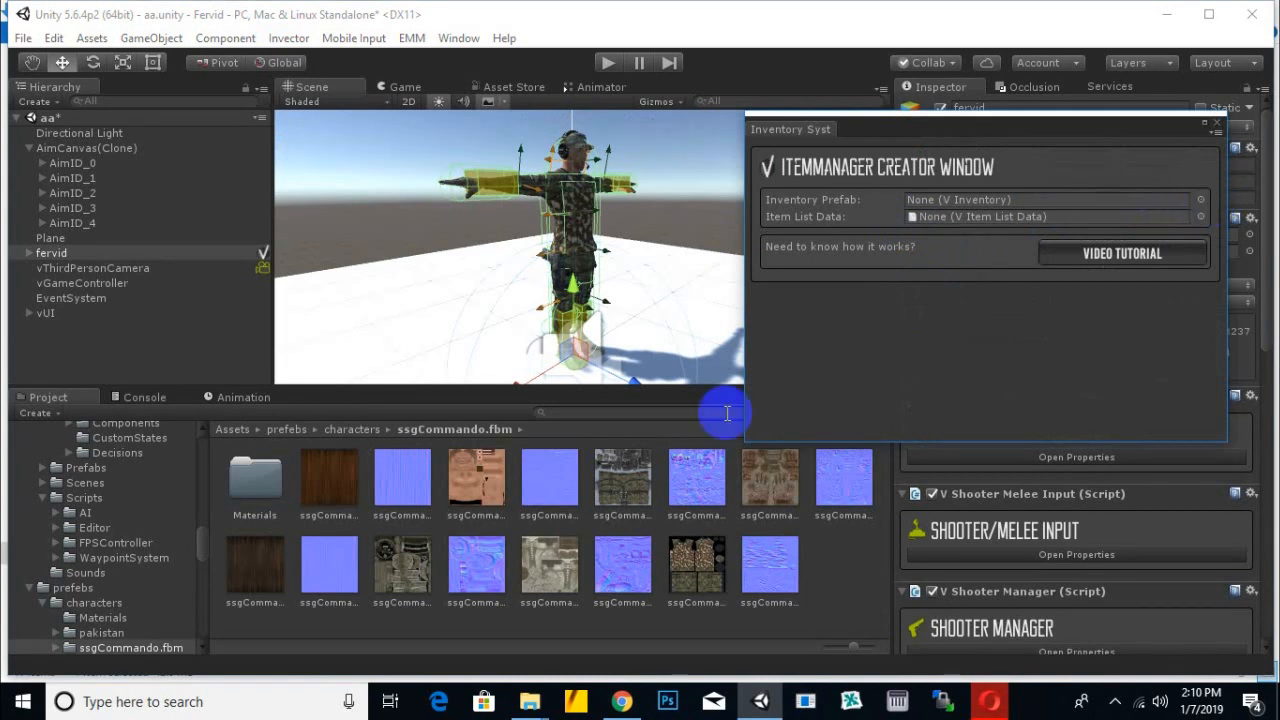
- Look through Invector's Shooter prefab folders, including Weapon, for a suitable inventory prefab
{"action": "left_click", "coordinate": [232, 429]}
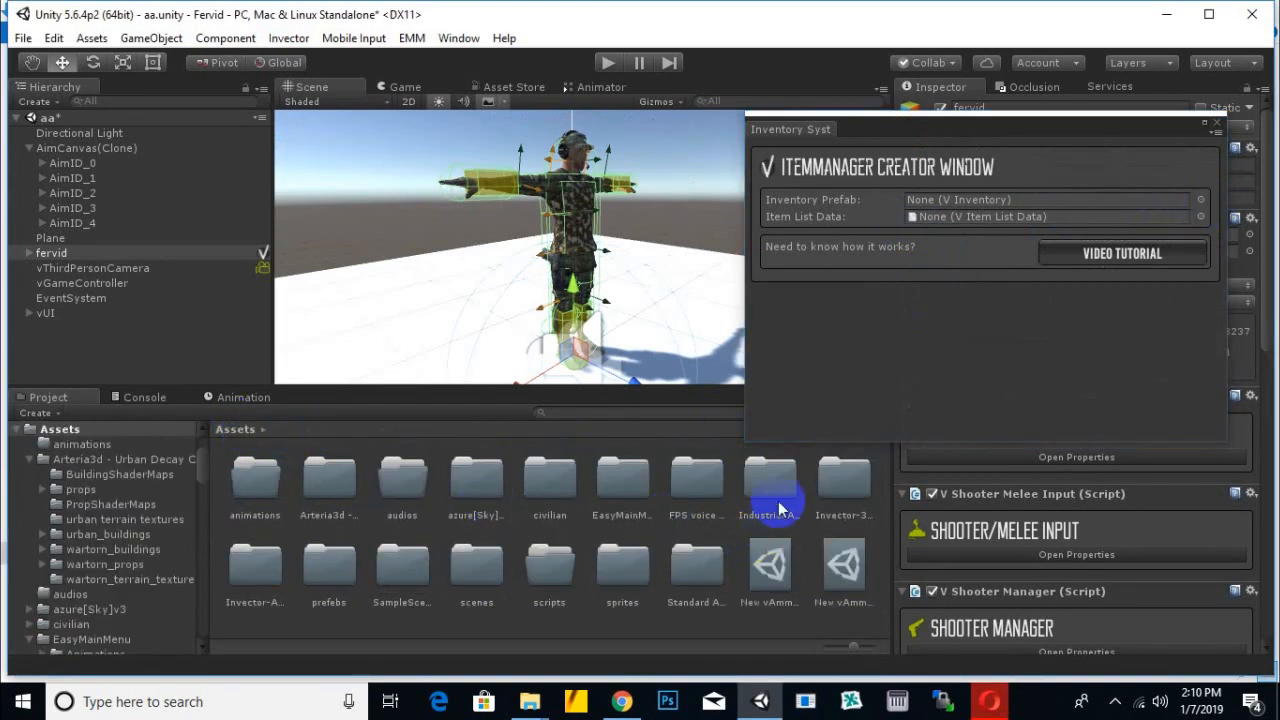
{"action": "double_click", "coordinate": [833, 490]}
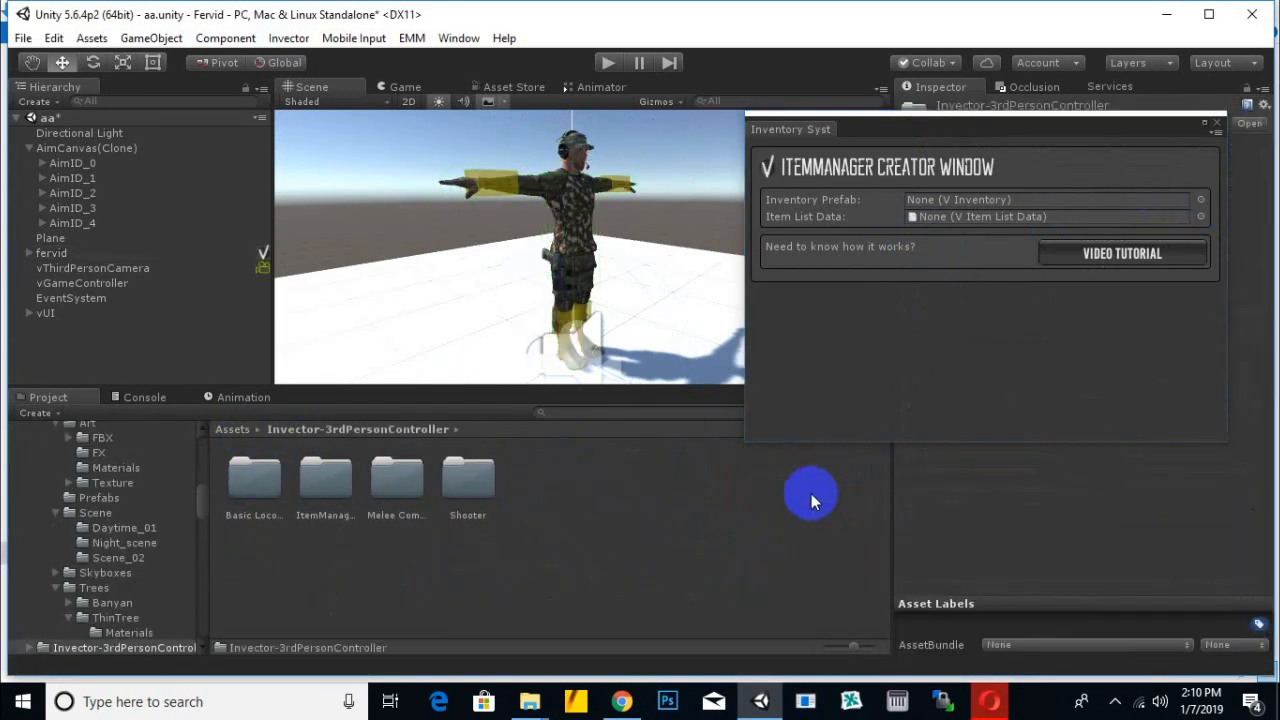
{"action": "double_click", "coordinate": [469, 477]}
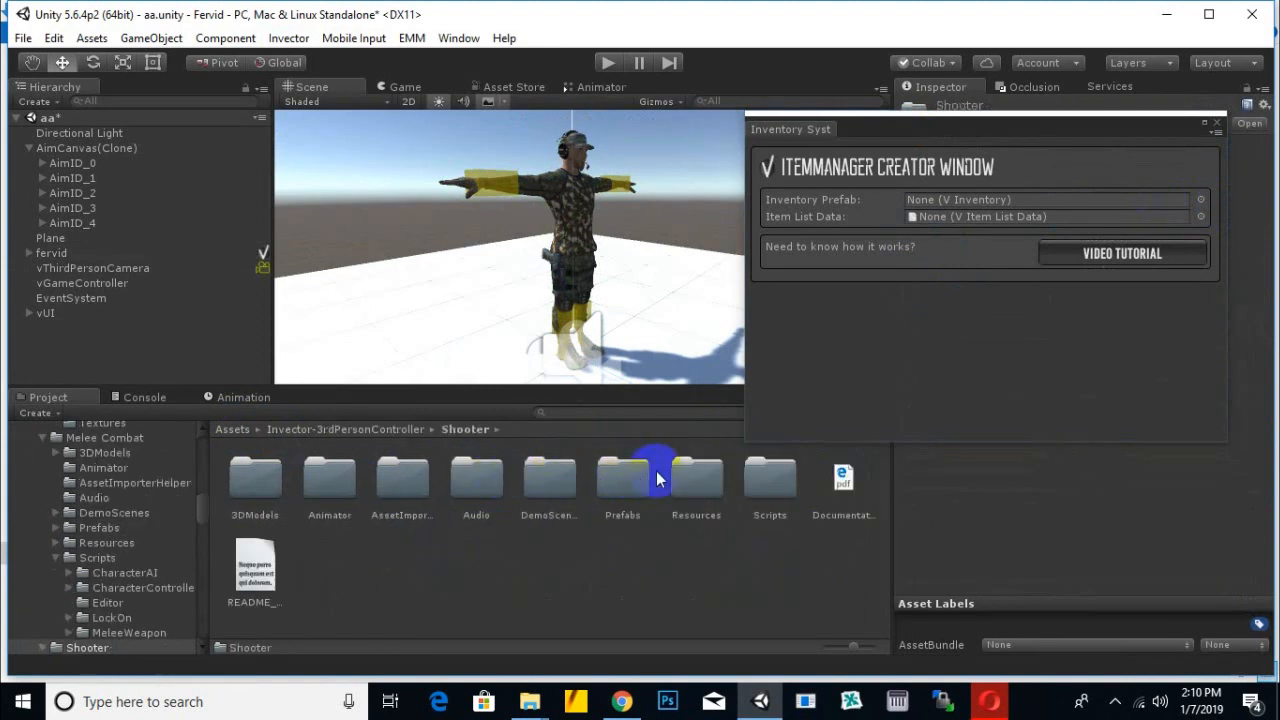
{"action": "double_click", "coordinate": [624, 479]}
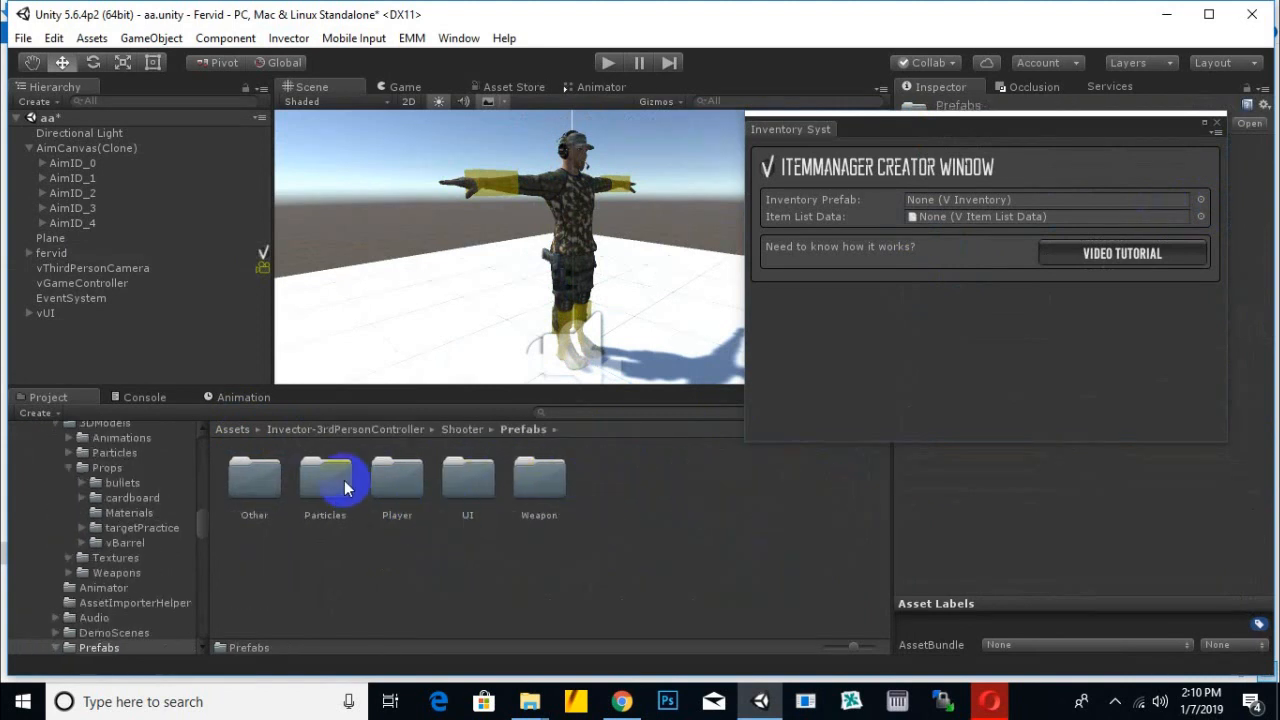
{"action": "left_click", "coordinate": [424, 486]}
{"action": "double_click", "coordinate": [532, 489]}
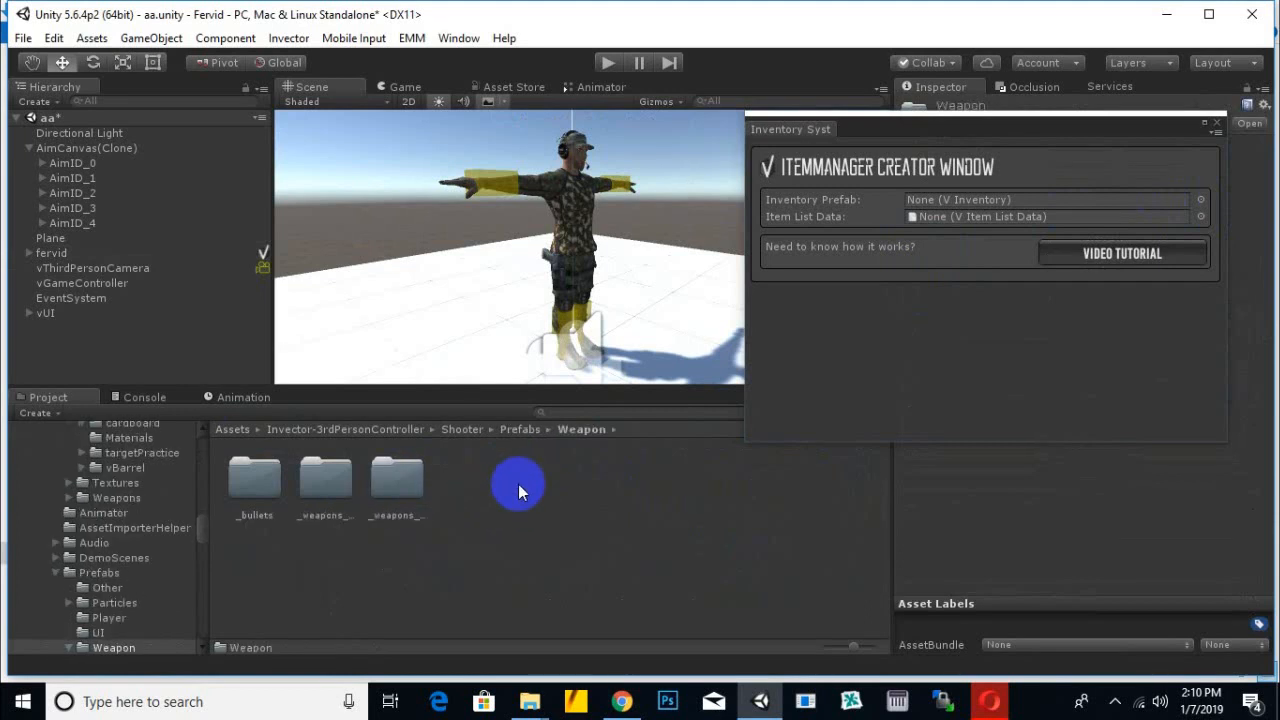
{"action": "left_click", "coordinate": [472, 433]}
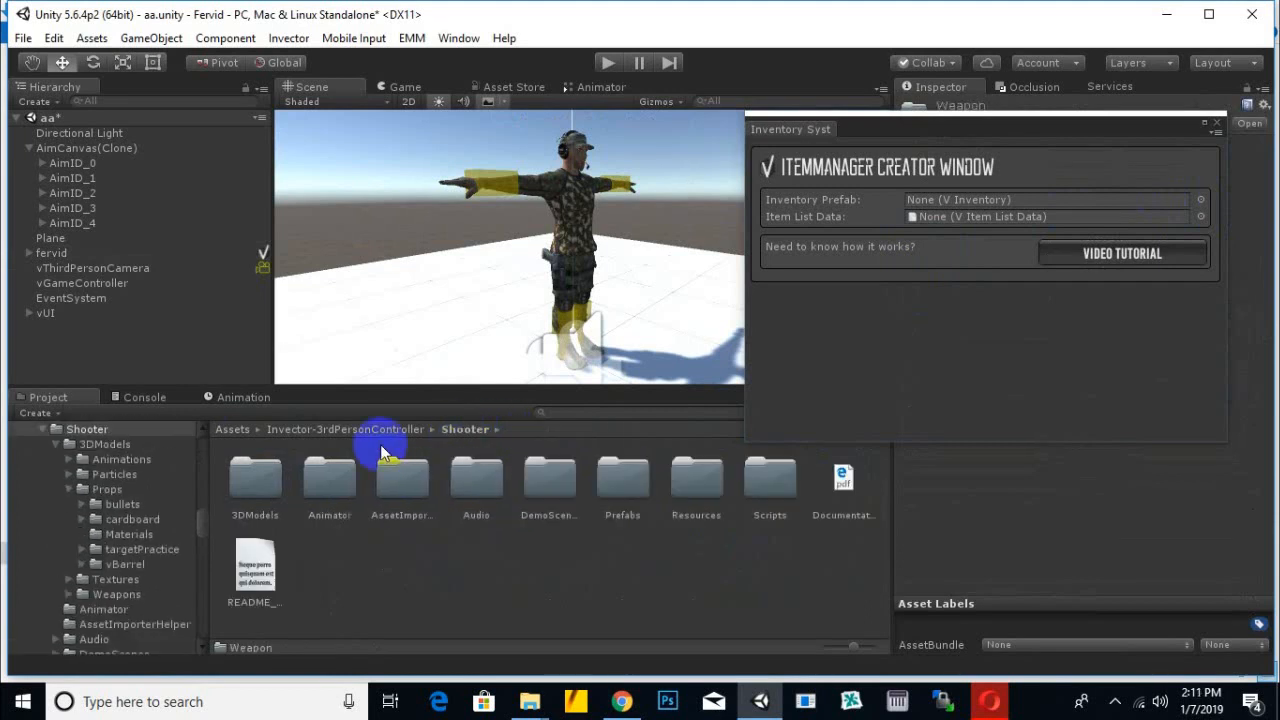
{"action": "left_click", "coordinate": [375, 432]}
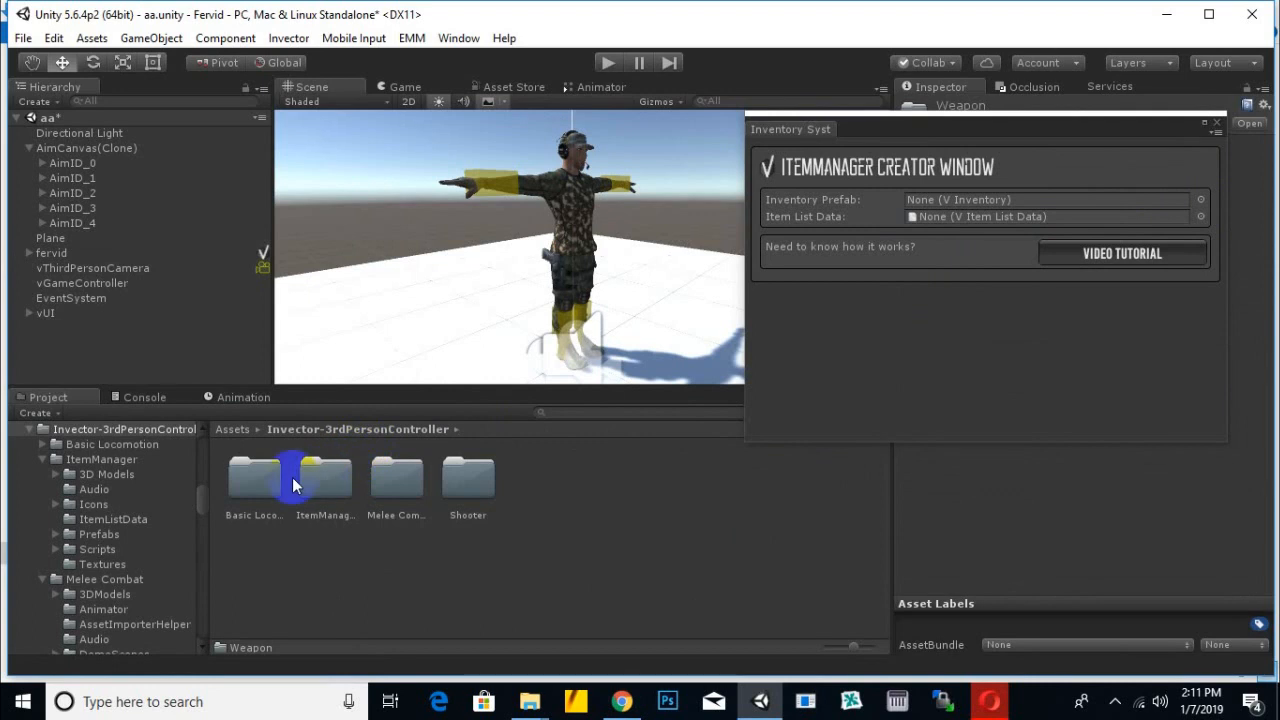
- Assign the Inventory_Shooter prefab from the ItemManager Prefabs folder as the Inventory Prefab in the ItemManager creator
{"action": "double_click", "coordinate": [330, 472]}
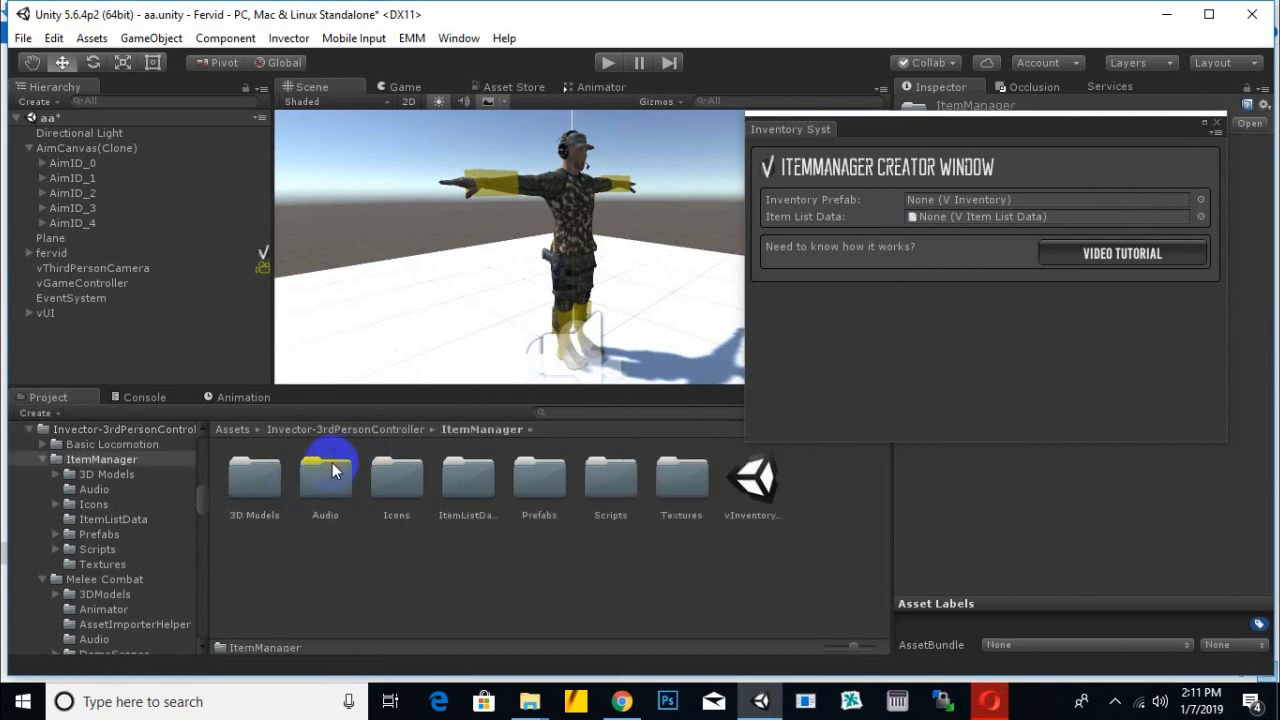
{"action": "left_click", "coordinate": [1120, 703]}
{"action": "left_click", "coordinate": [1163, 557]}
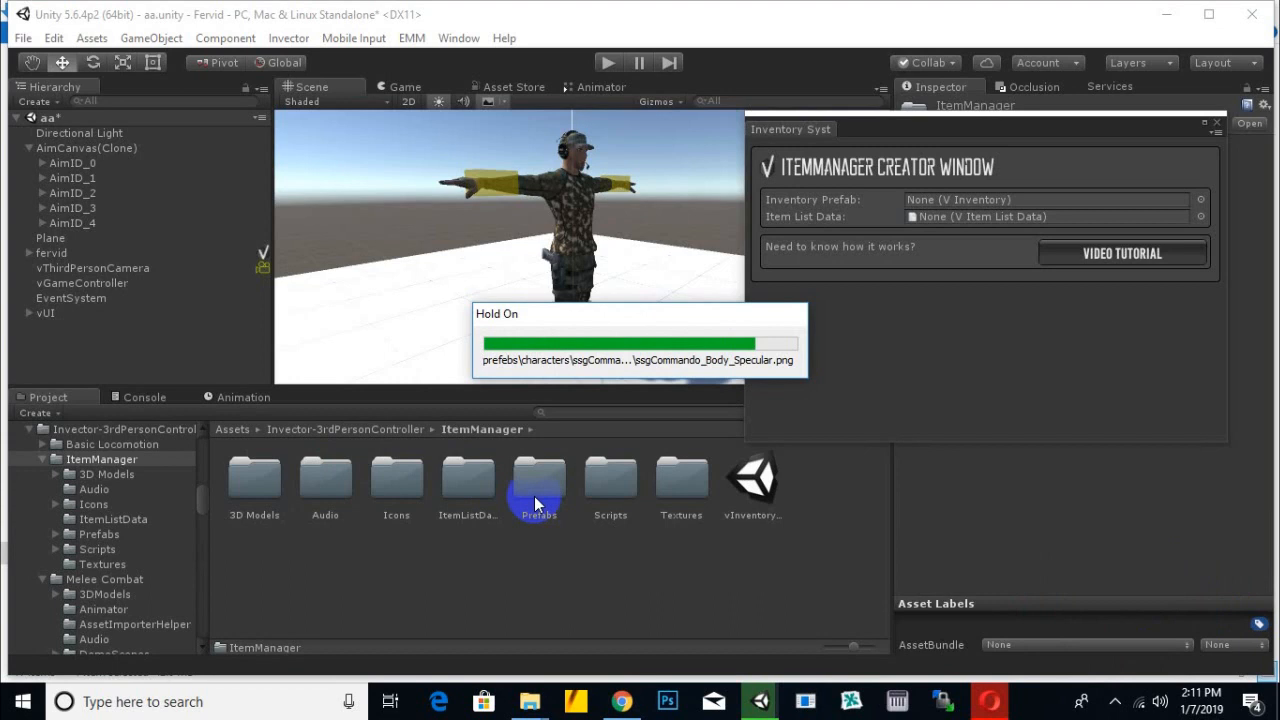
{"action": "left_click", "coordinate": [545, 488]}
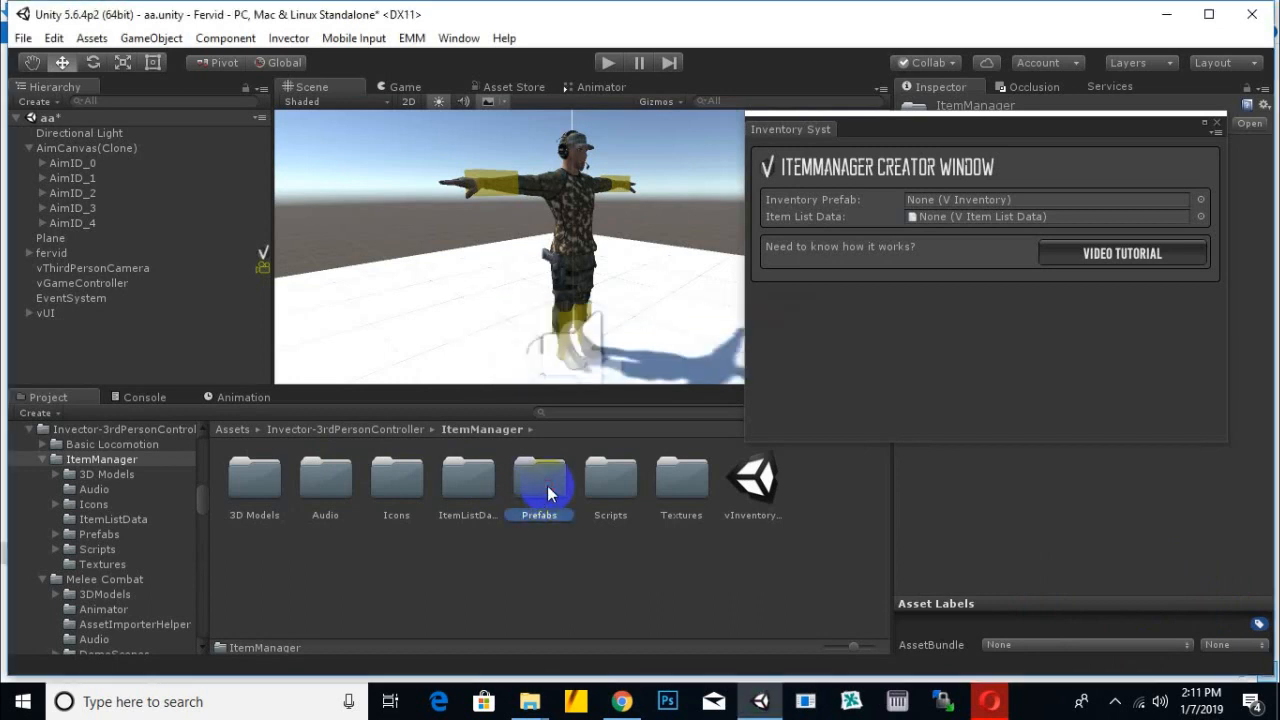
{"action": "double_click", "coordinate": [547, 485]}
{"action": "left_click", "coordinate": [465, 490]}
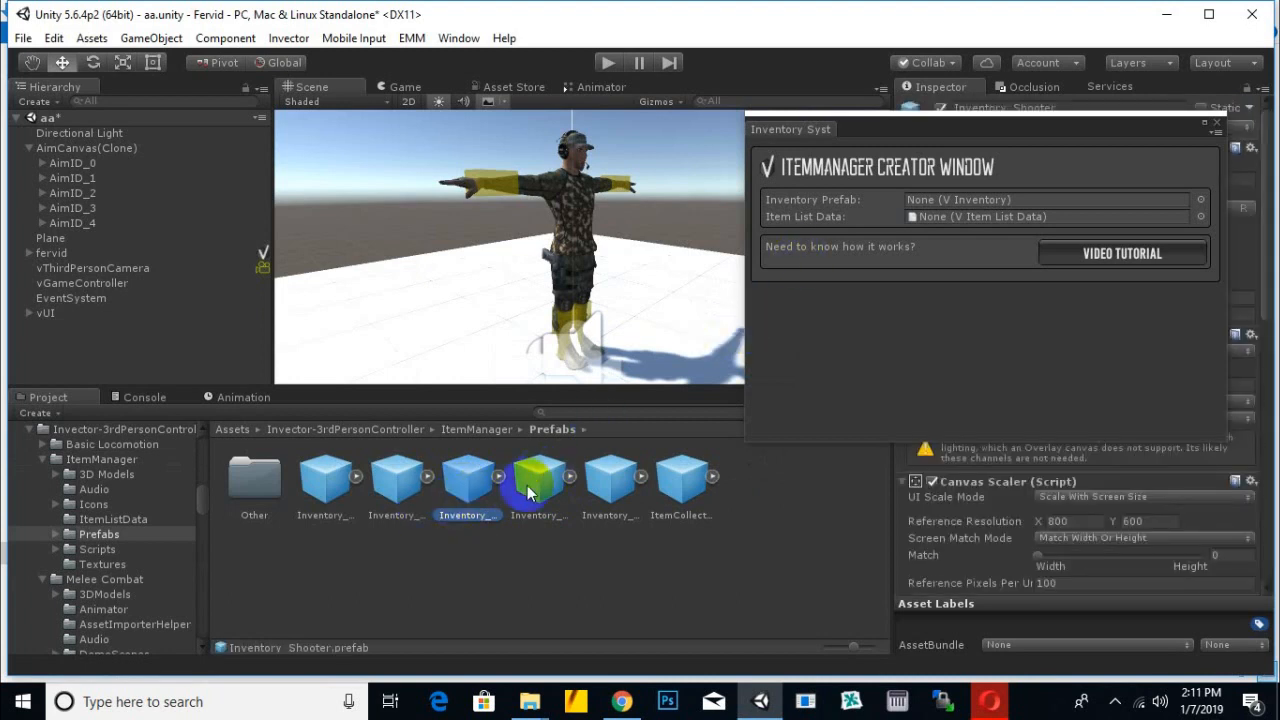
{"action": "left_click_drag", "start_coordinate": [484, 472], "coordinate": [935, 207]}
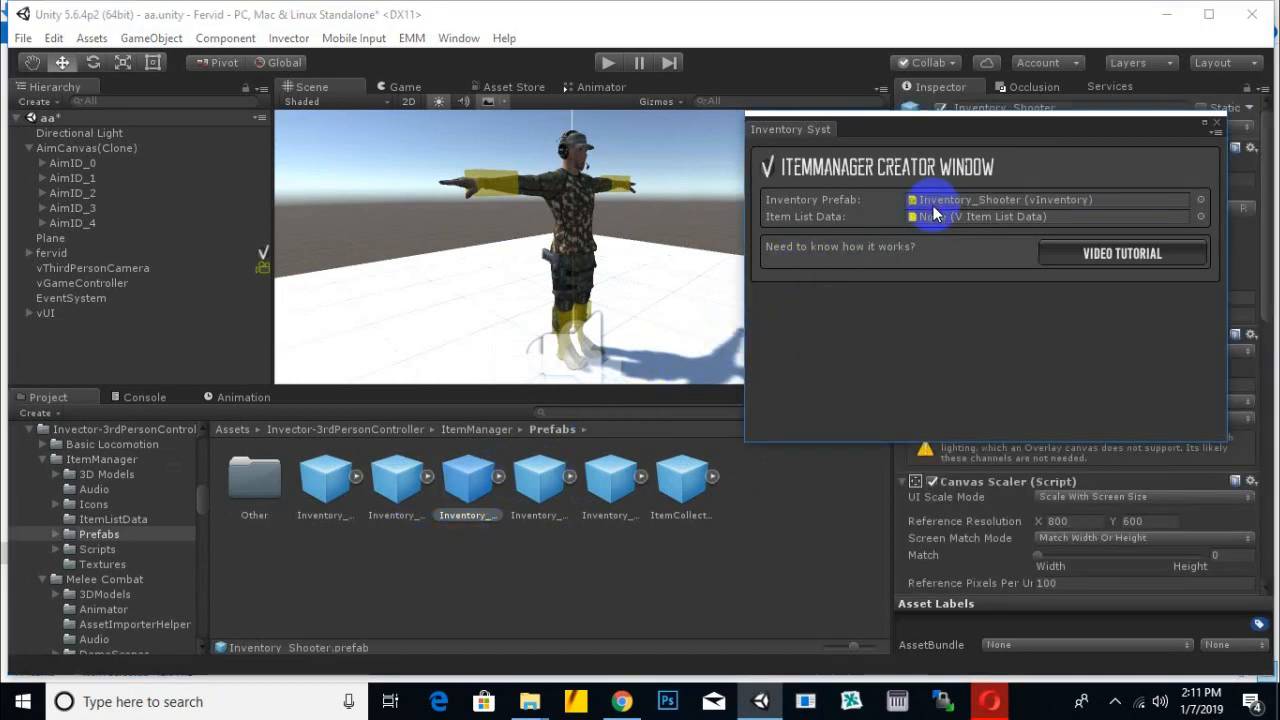
- Set the Item List Data to vShooterMelee_ItemListData and create the item manager on the fervid character
{"action": "left_click", "coordinate": [1201, 218]}
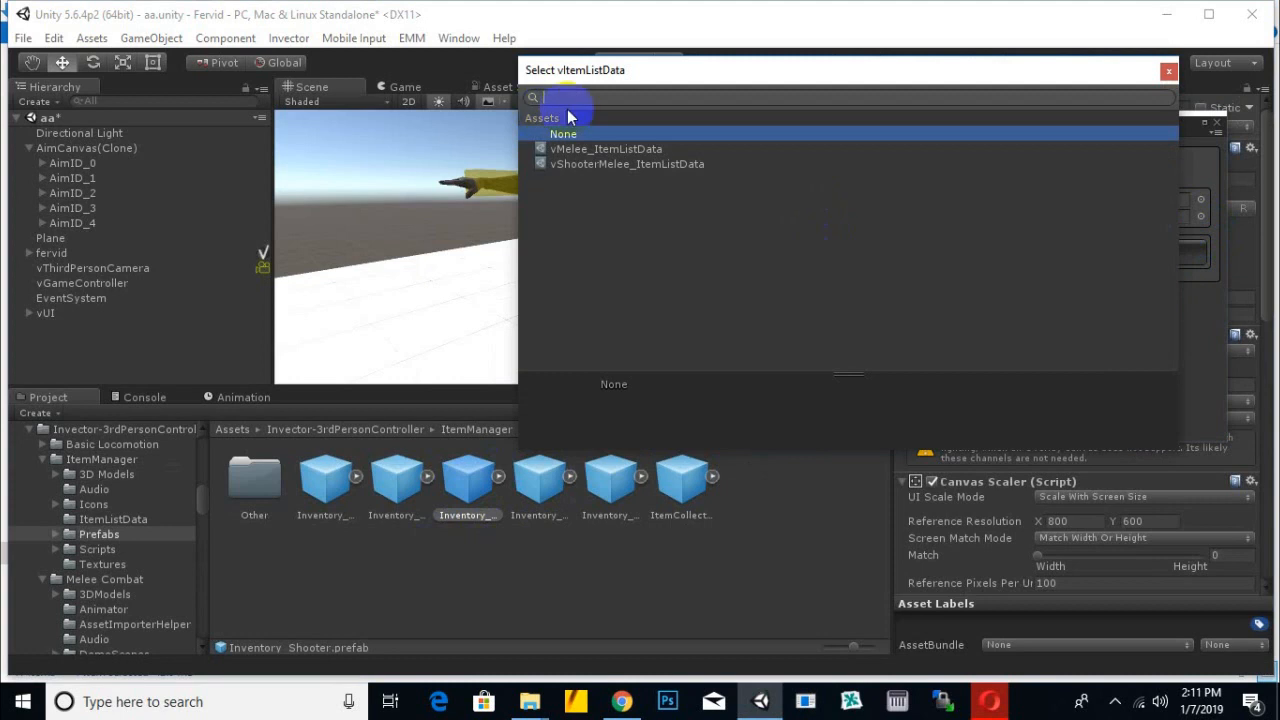
{"action": "left_click", "coordinate": [674, 165]}
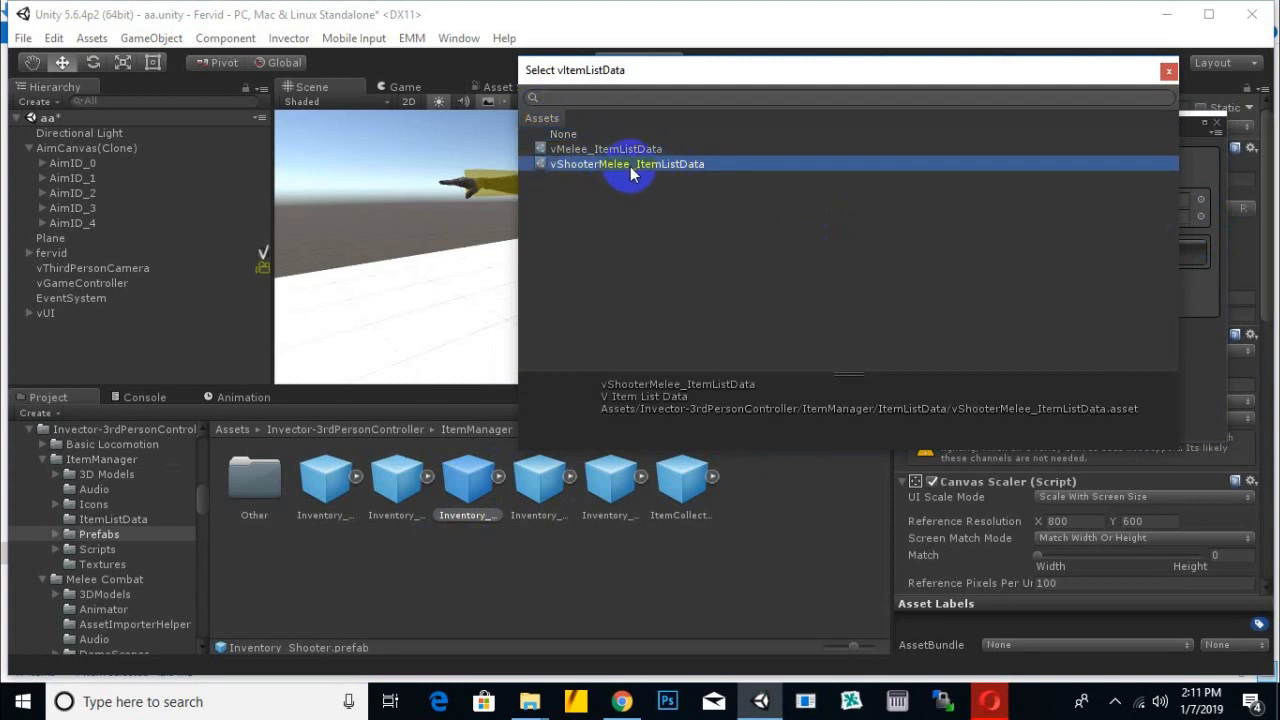
{"action": "double_click", "coordinate": [630, 166]}
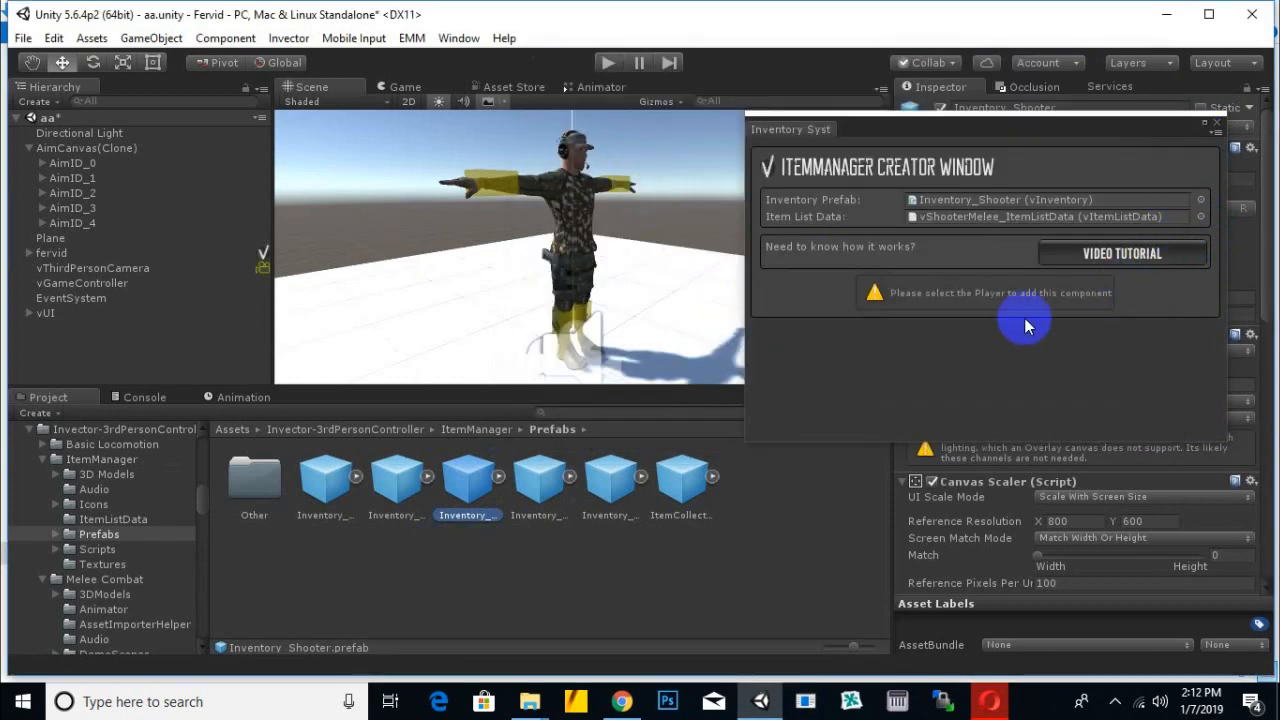
{"action": "left_click", "coordinate": [62, 252]}
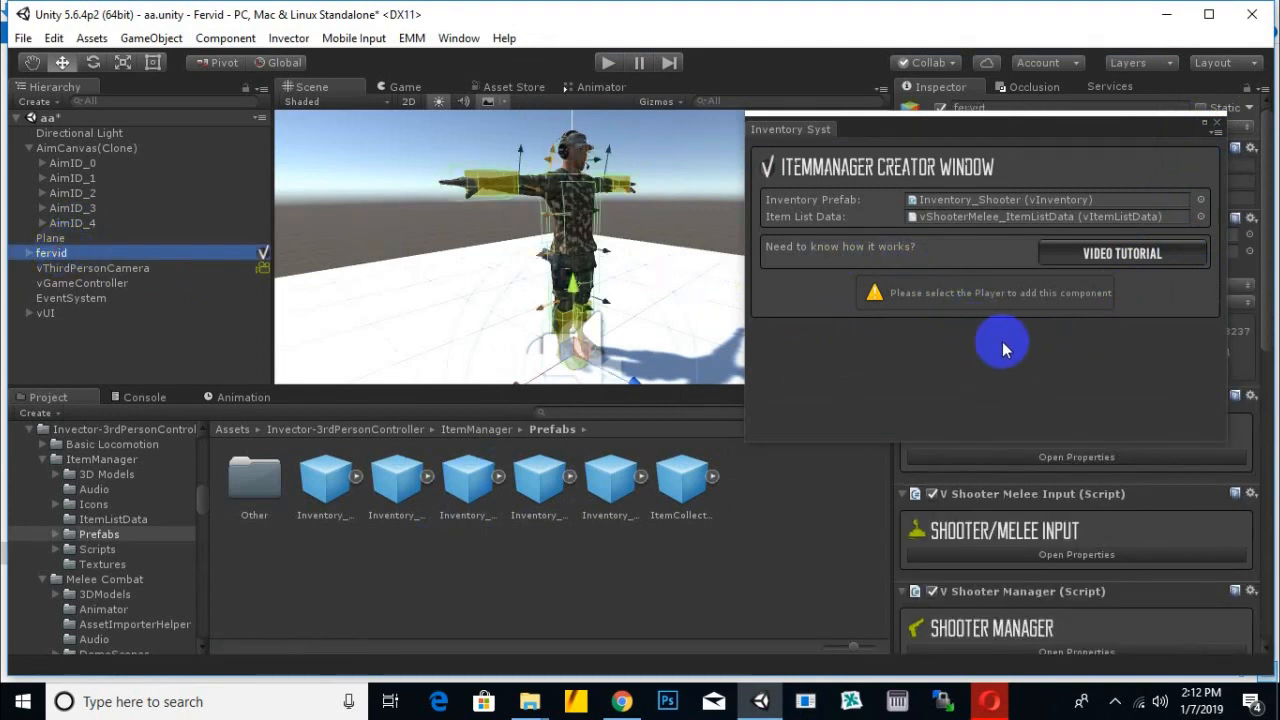
{"action": "left_click", "coordinate": [989, 293]}
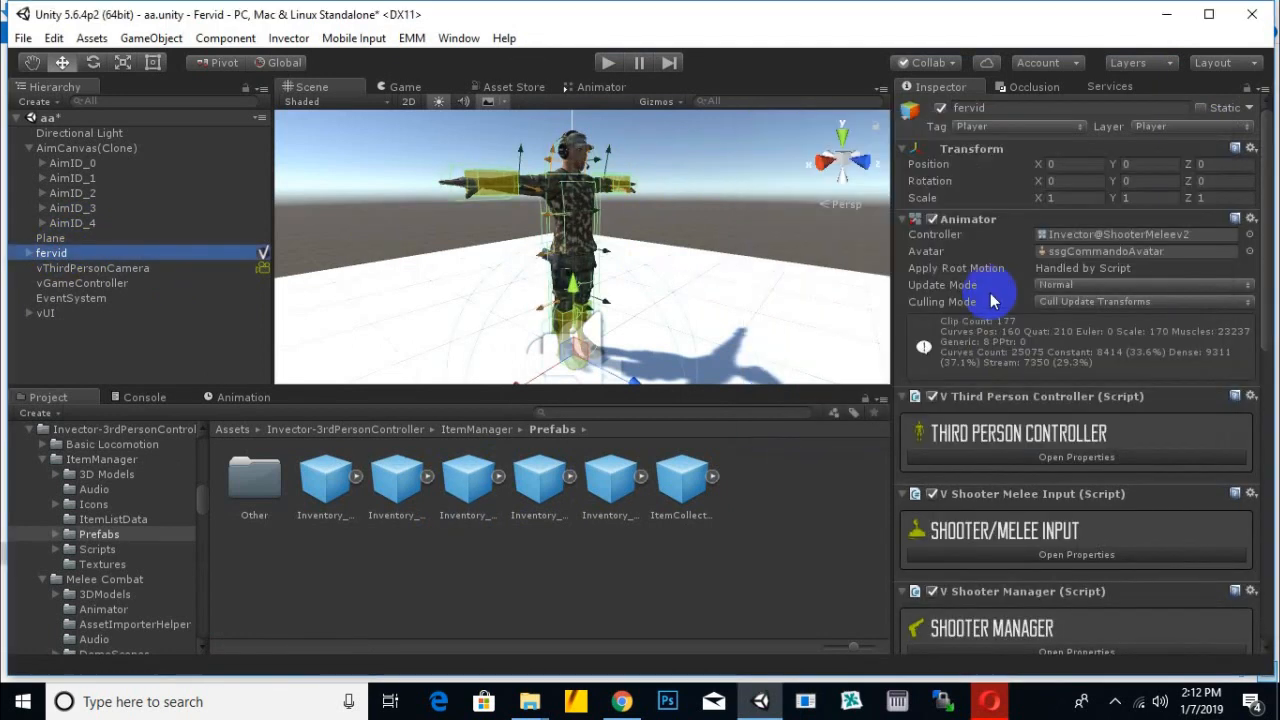
- Set fervid's Item Manager items filter to size 2, with Element 0 as Shooter and Element 1 as Ammo
{"action": "scroll", "coordinate": [718, 284], "scroll_direction": "down", "scroll_amount": 3}
{"action": "middle_click_drag", "start_coordinate": [720, 287], "coordinate": [636, 292]}
{"action": "scroll", "coordinate": [1095, 500], "scroll_direction": "down", "scroll_amount": 10}
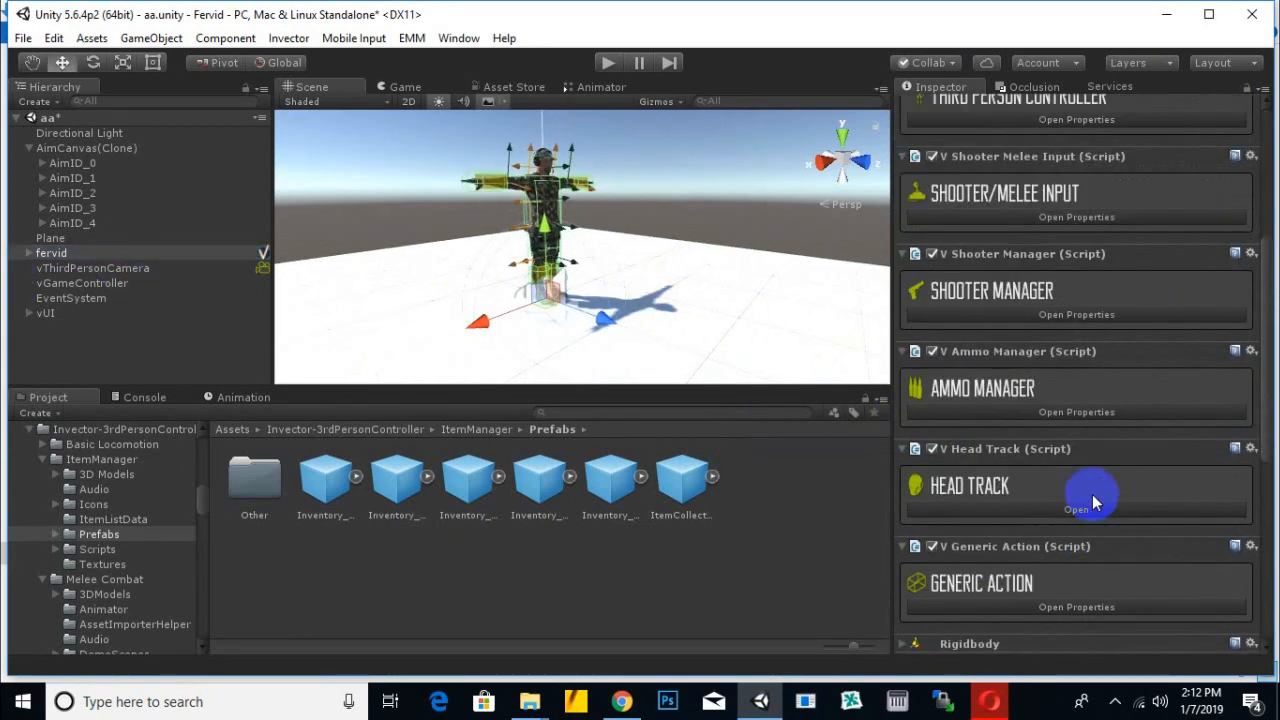
{"action": "scroll", "coordinate": [1092, 500], "scroll_direction": "down", "scroll_amount": 3}
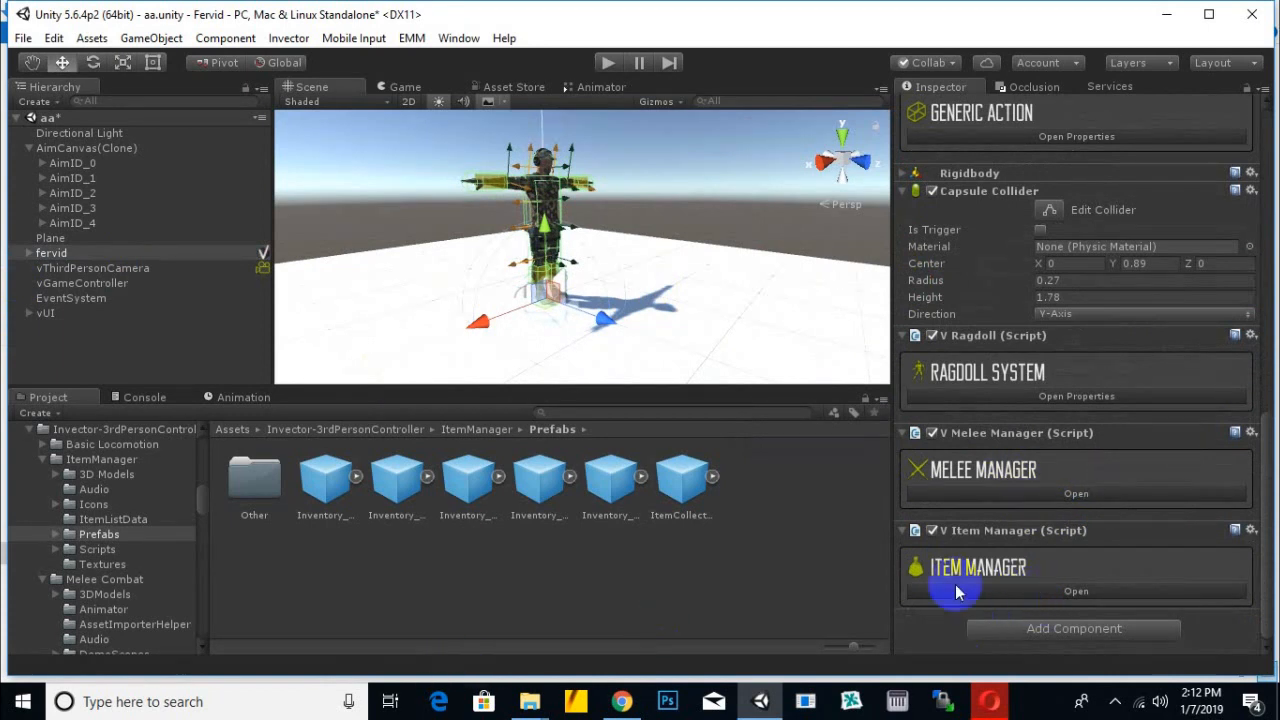
{"action": "left_click", "coordinate": [1024, 595]}
{"action": "scroll", "coordinate": [1118, 472], "scroll_direction": "down", "scroll_amount": 3}
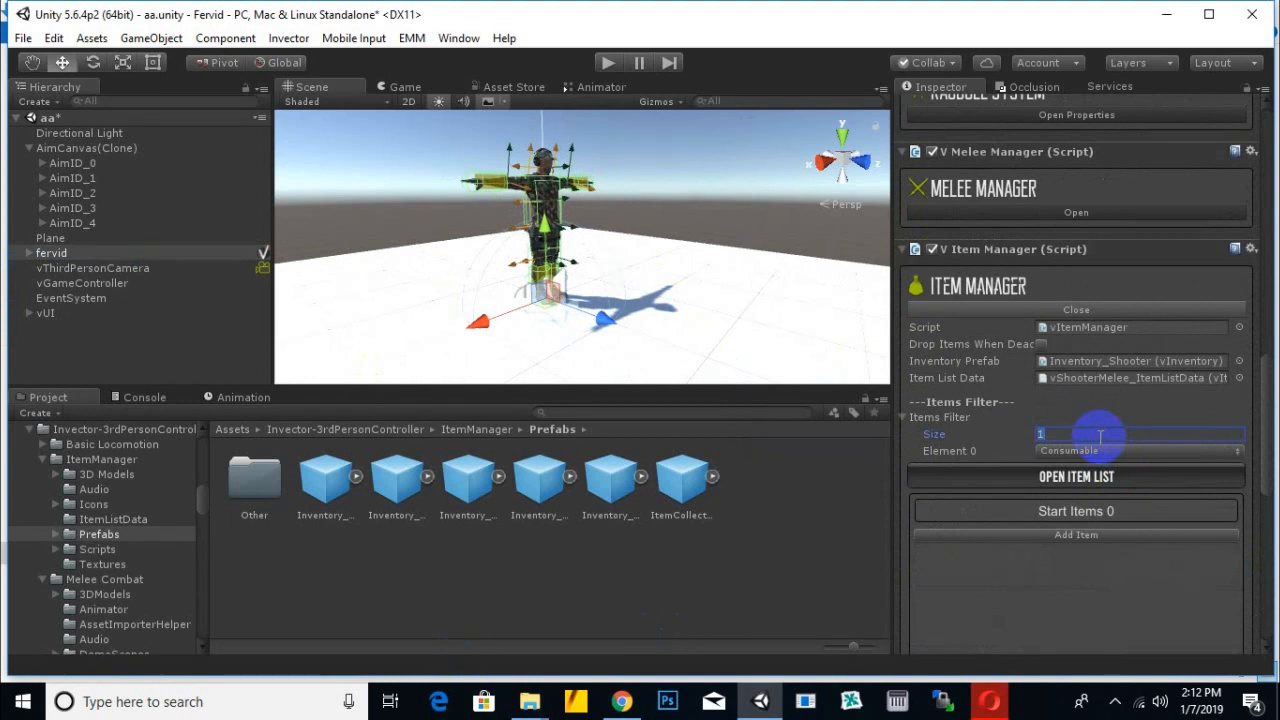
{"action": "key", "text": "Return"}
{"action": "left_click", "coordinate": [1085, 451]}
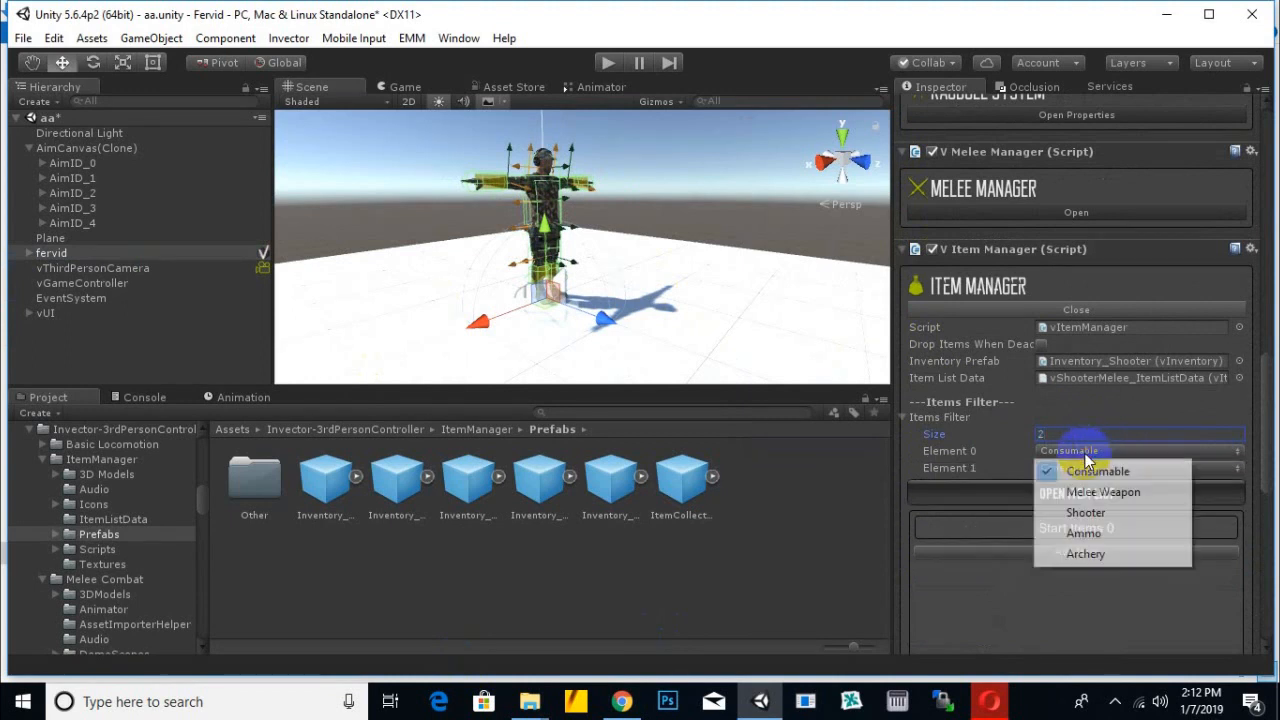
{"action": "left_click", "coordinate": [1085, 512]}
{"action": "left_click", "coordinate": [1108, 468]}
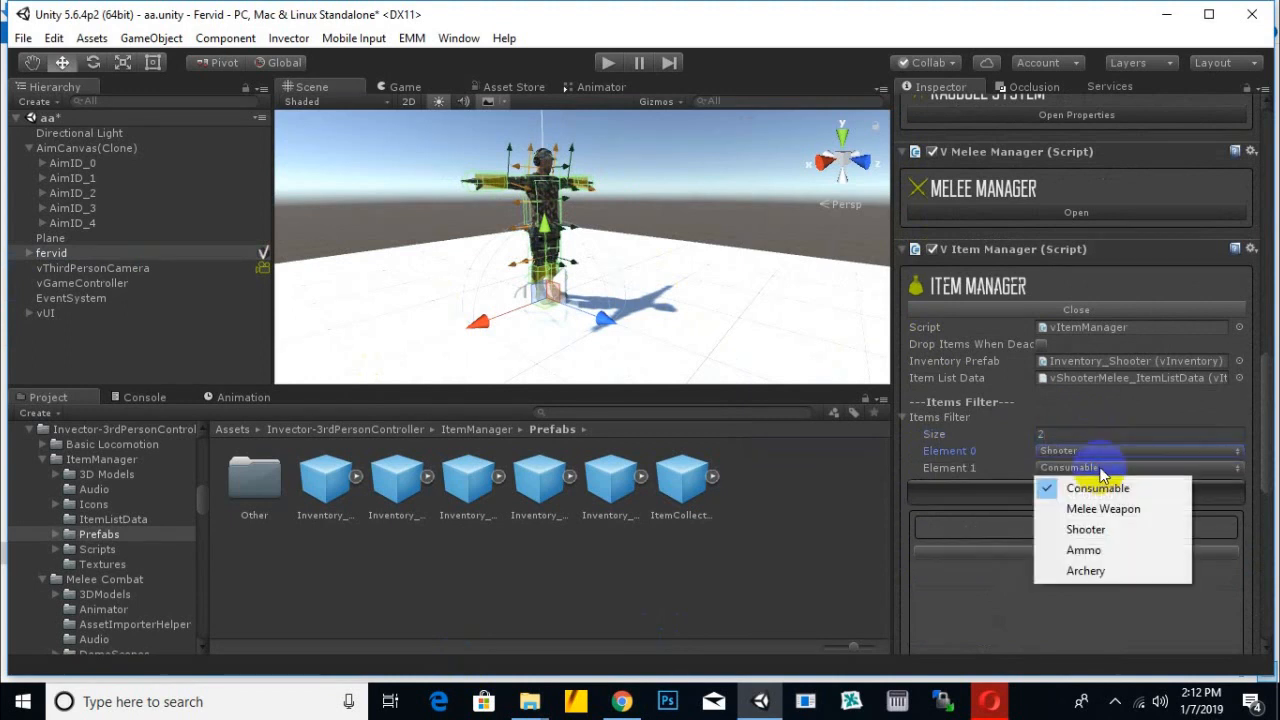
{"action": "left_click", "coordinate": [1100, 553]}
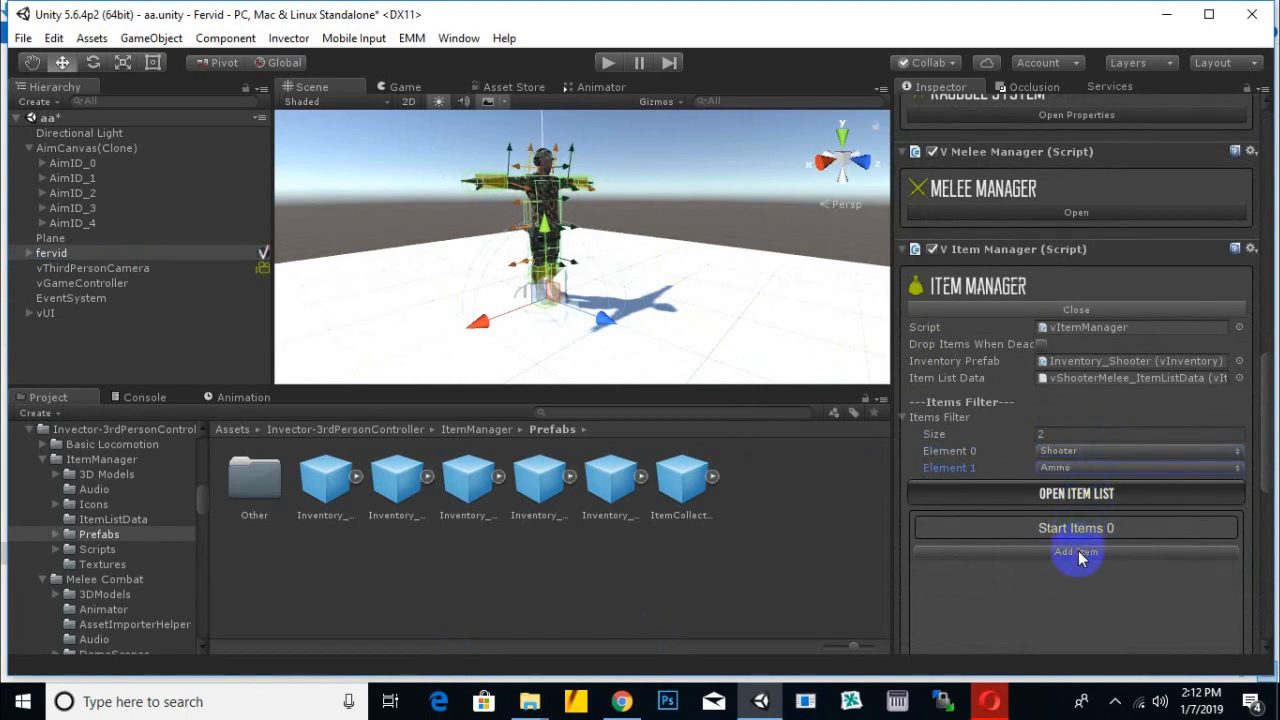
- Add the Handgun to the Item Manager's start items and turn on its Auto Equip option
{"action": "left_click", "coordinate": [1078, 553]}
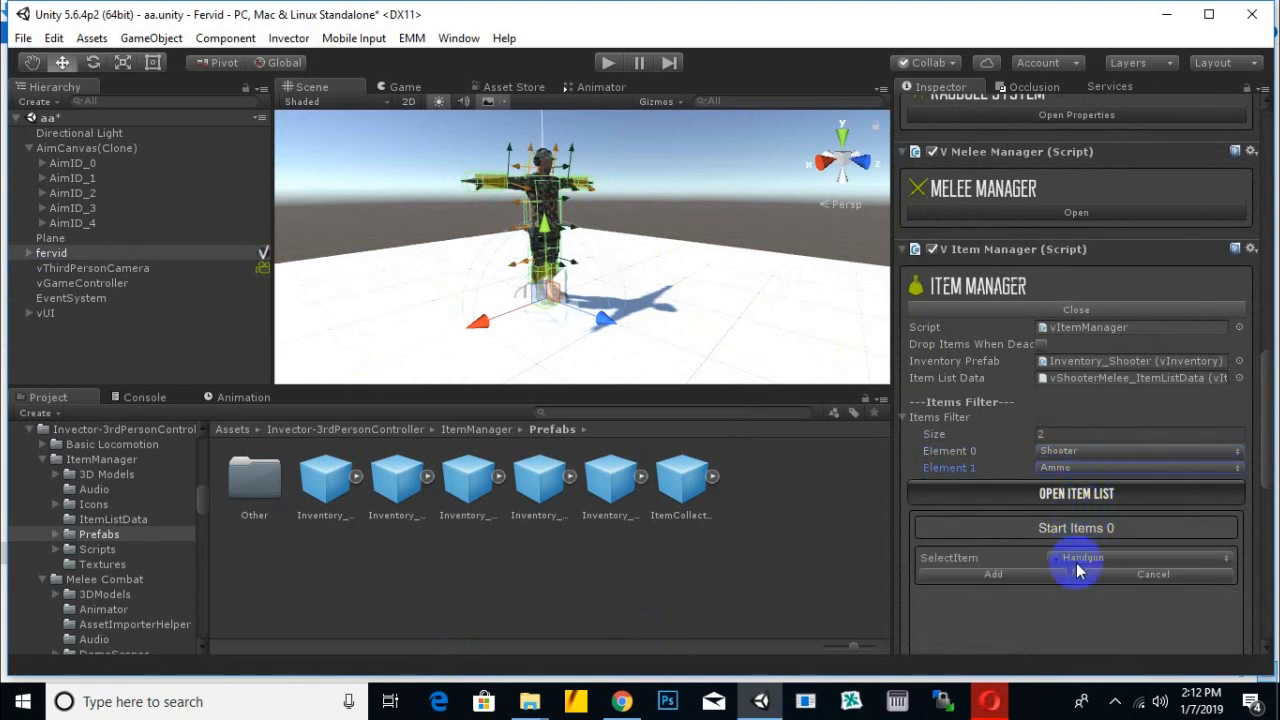
{"action": "scroll", "coordinate": [1075, 545], "scroll_direction": "down", "scroll_amount": 3}
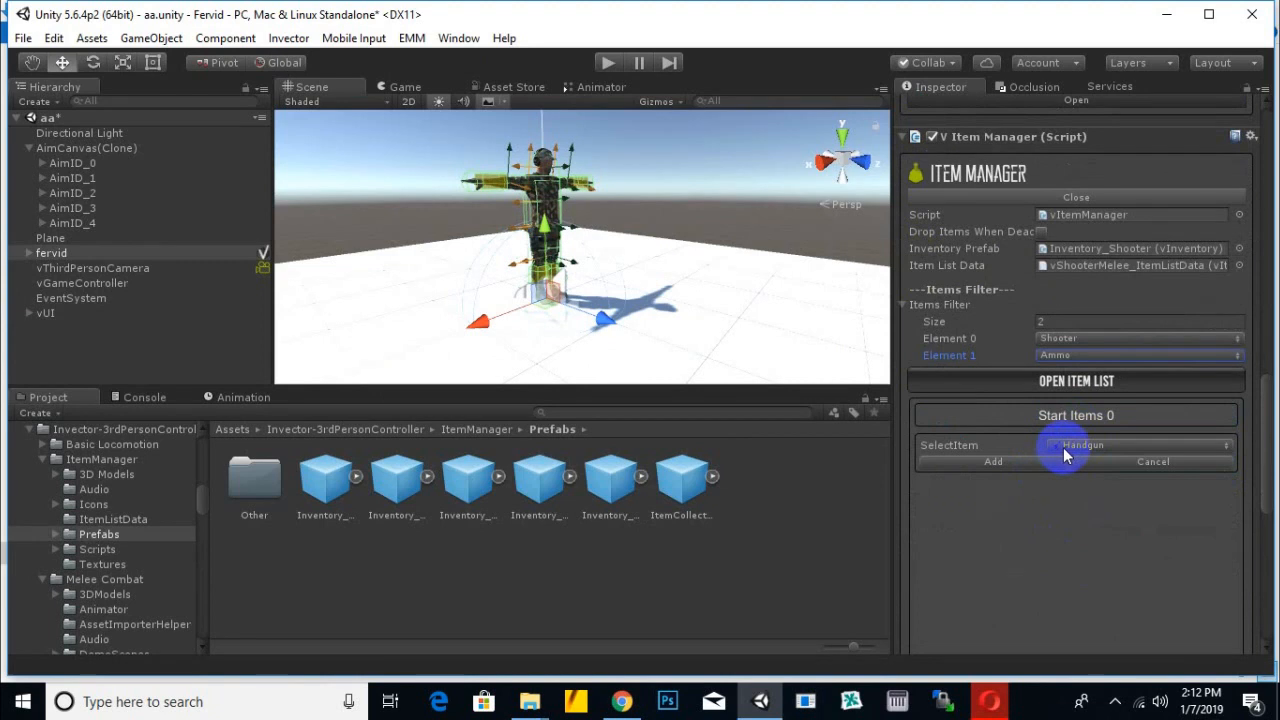
{"action": "left_click", "coordinate": [992, 465]}
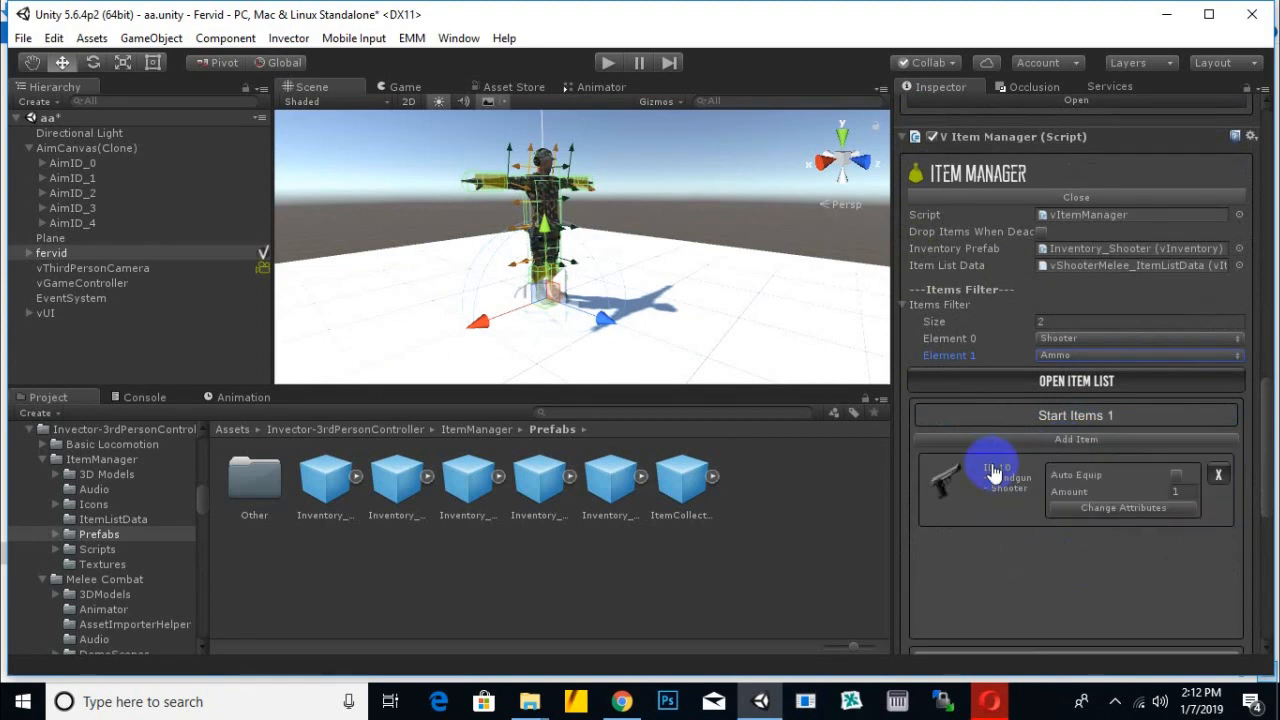
{"action": "left_click", "coordinate": [1174, 474]}
- Run the game and examine how the character holds the handgun in the Scene view
{"action": "left_click", "coordinate": [687, 337]}
{"action": "left_click_drag", "start_coordinate": [669, 272], "coordinate": [634, 188], "text": "alt"}
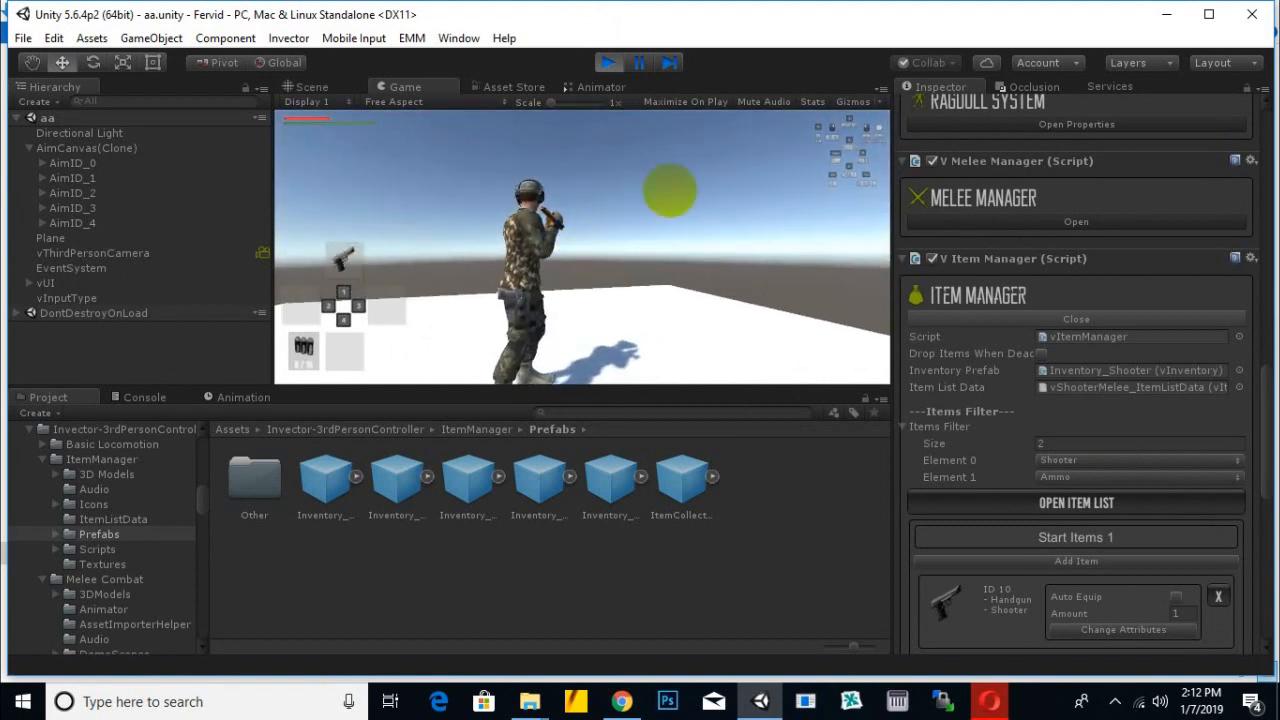
{"action": "left_click", "coordinate": [311, 89]}
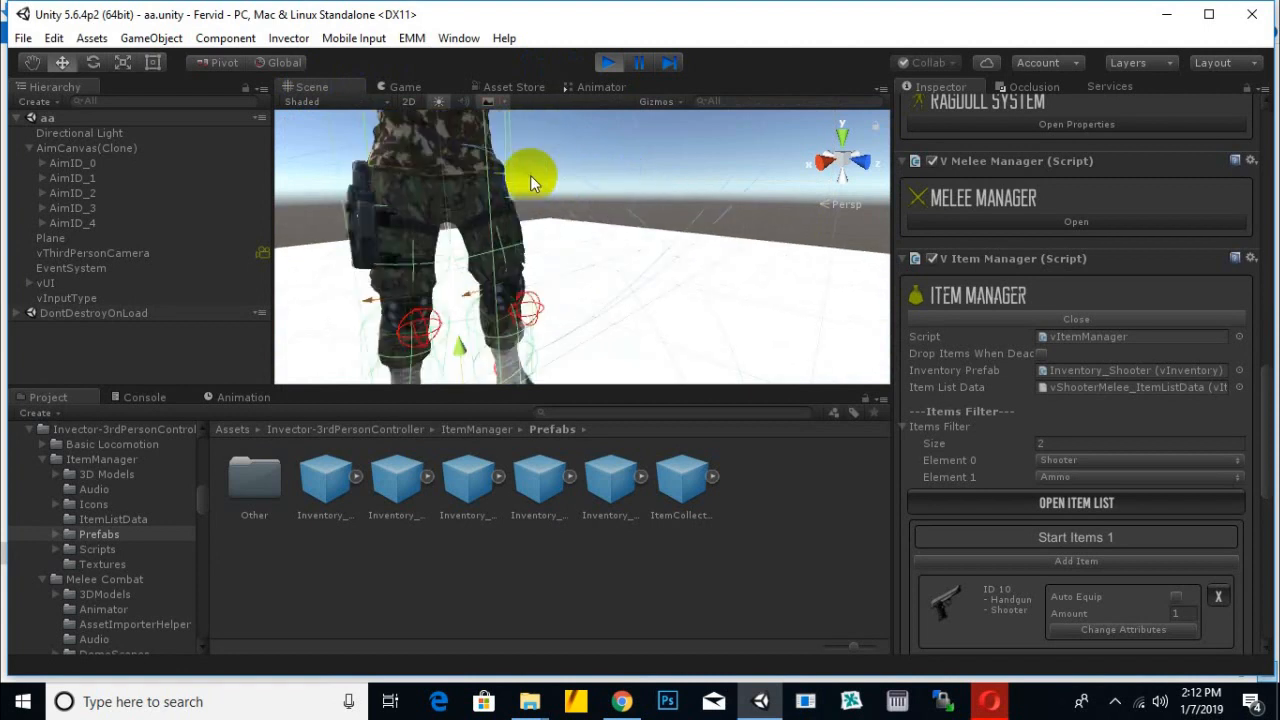
{"action": "key", "text": "f"}
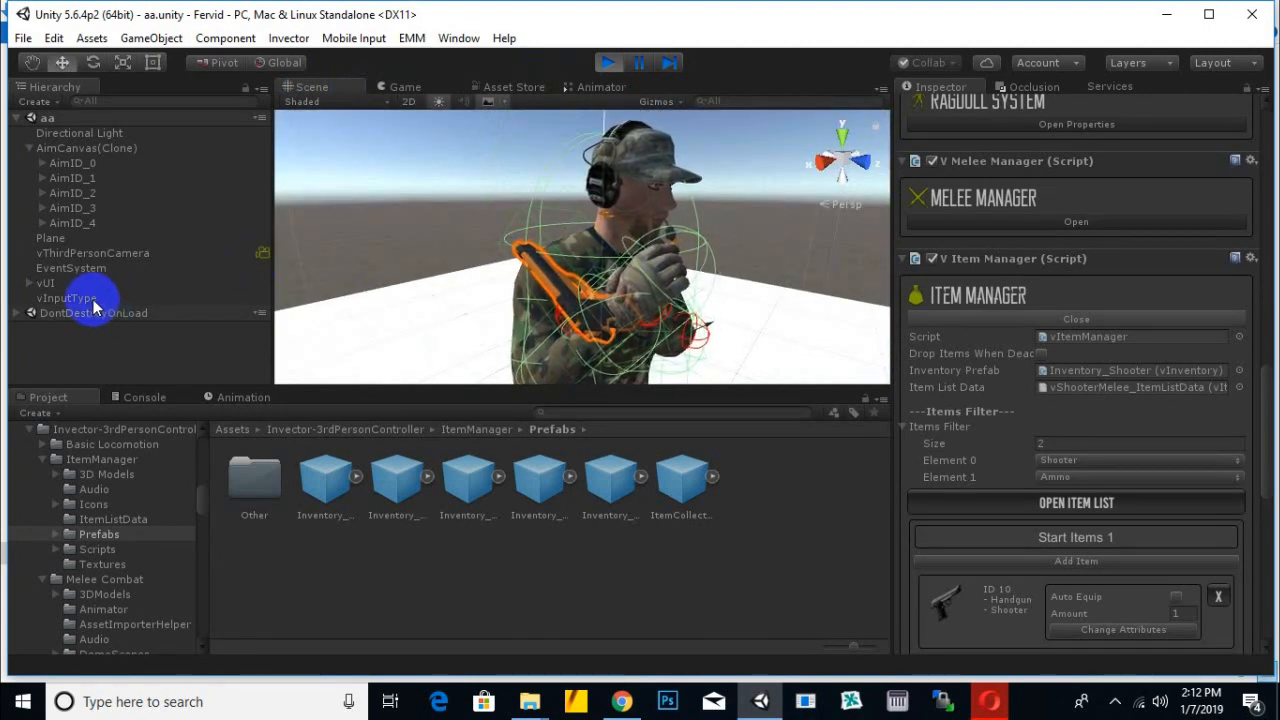
- Lock the camera and aiming in the Shooter Manager of fervid Instance while the game runs
{"action": "left_click", "coordinate": [558, 292]}
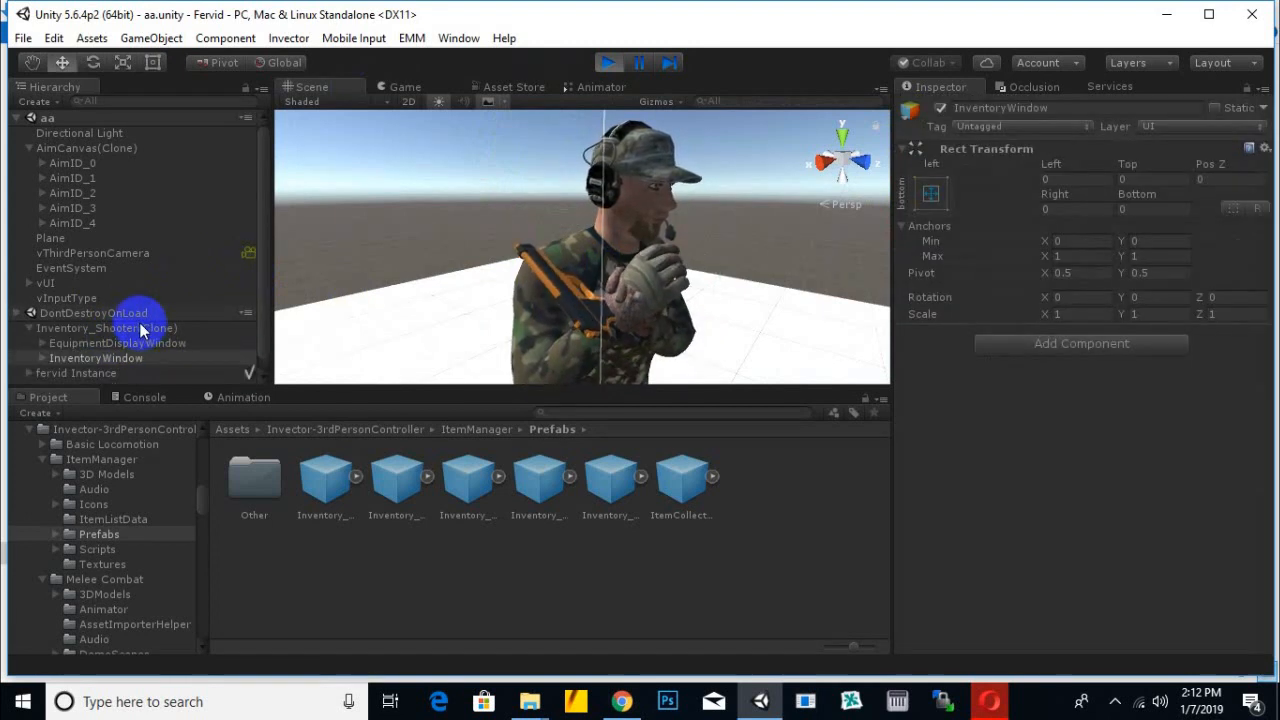
{"action": "scroll", "coordinate": [100, 328], "scroll_direction": "down", "scroll_amount": 1}
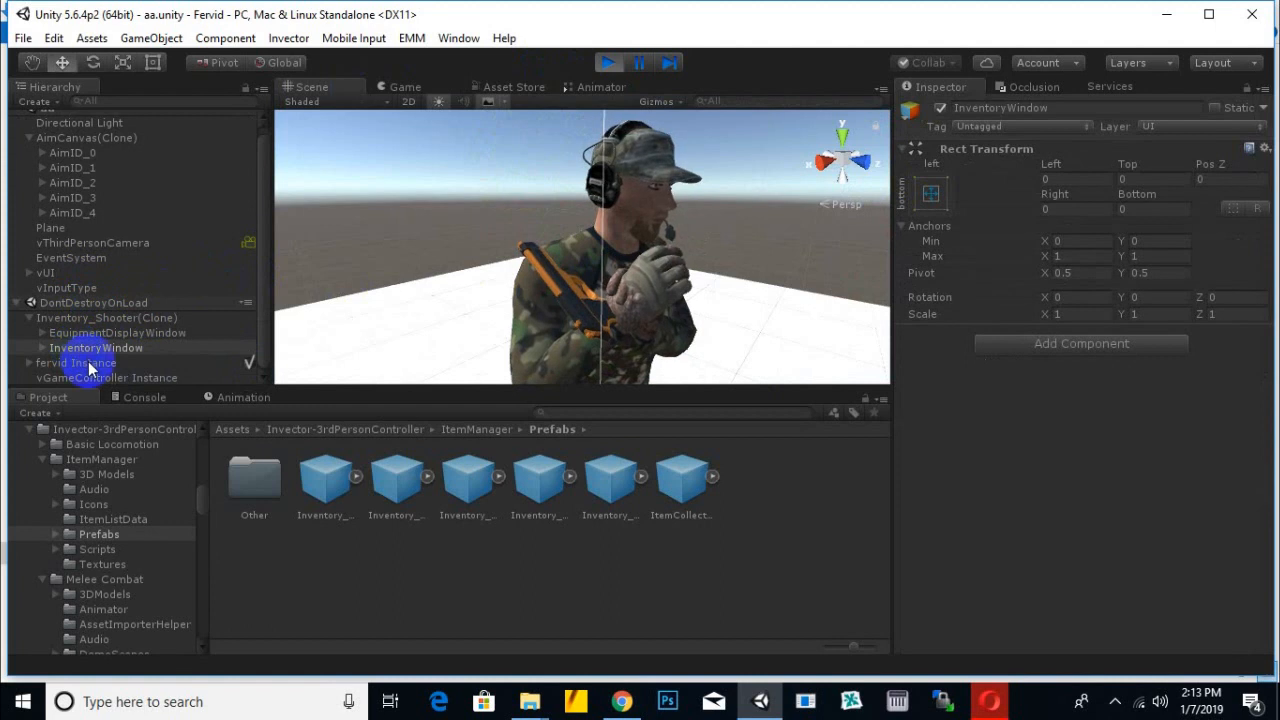
{"action": "left_click", "coordinate": [88, 366]}
{"action": "scroll", "coordinate": [1134, 383], "scroll_direction": "down", "scroll_amount": 5}
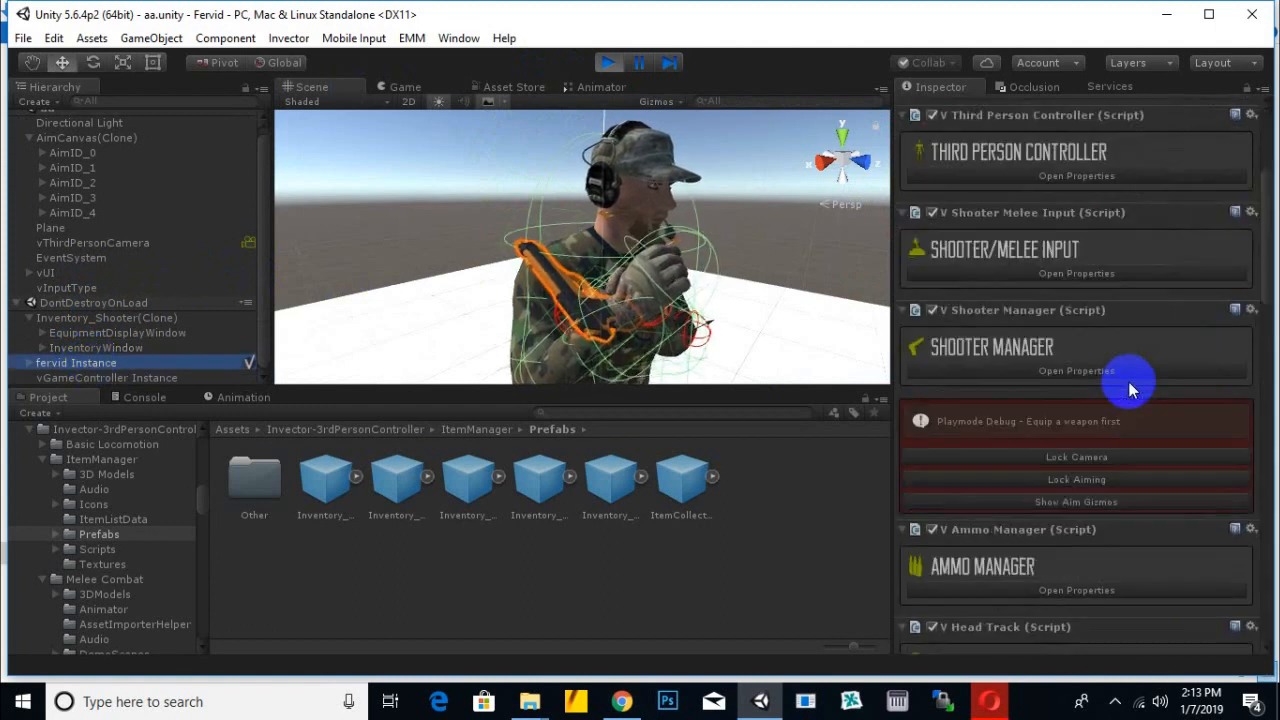
{"action": "left_click", "coordinate": [1088, 456]}
{"action": "left_click", "coordinate": [1094, 479]}
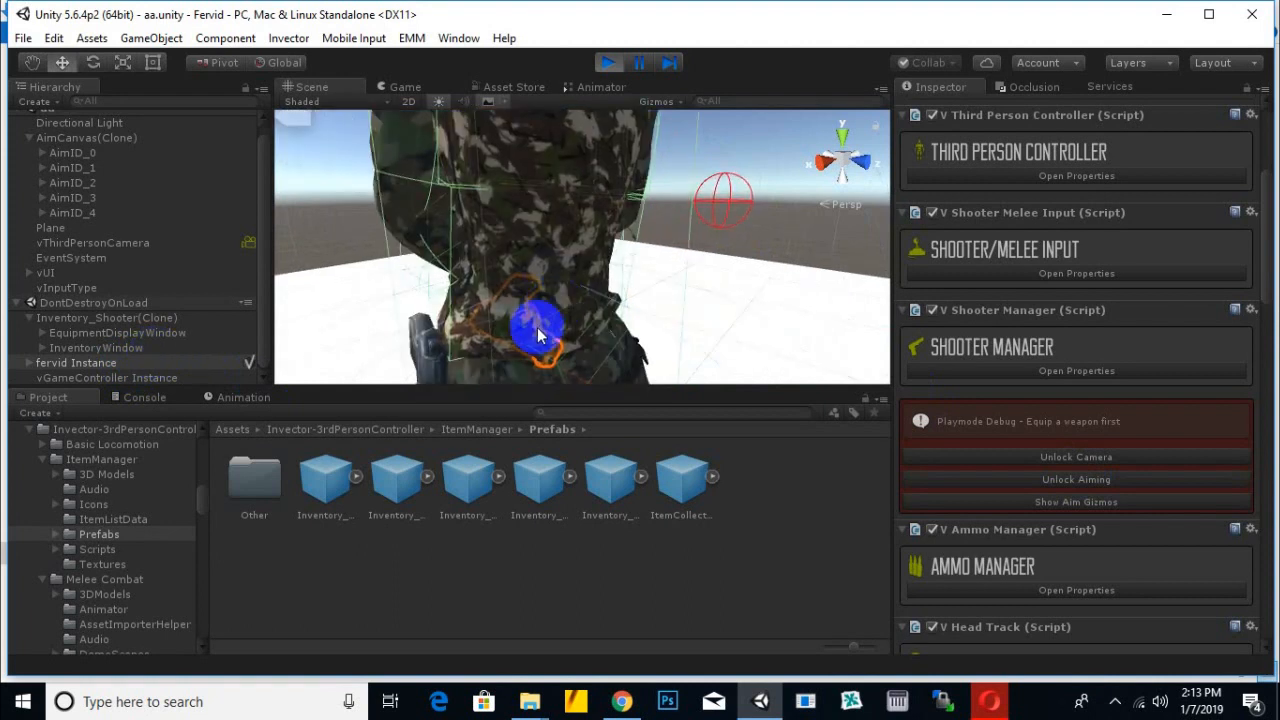
- Select the handgun's defaultHandler under the right hand and rotate it to about X -74.4 and Y -92.41
{"action": "left_click", "coordinate": [545, 345]}
{"action": "scroll", "coordinate": [189, 320], "scroll_direction": "down", "scroll_amount": 3}
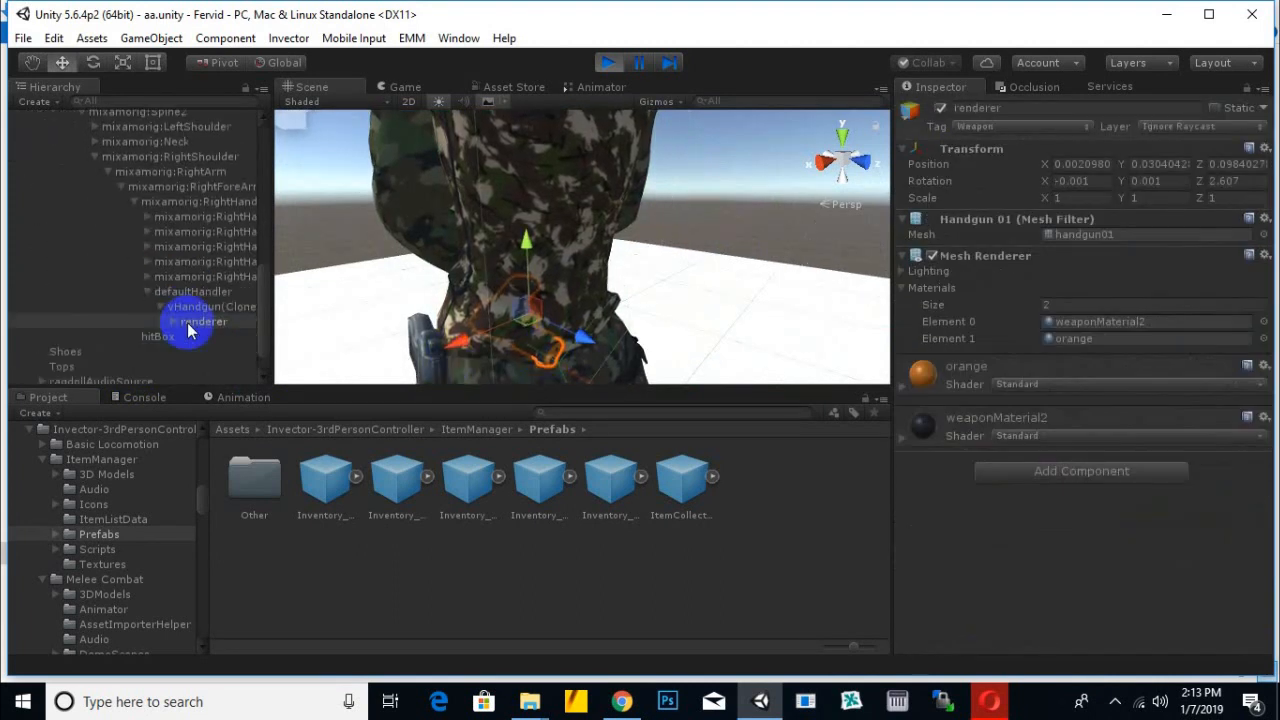
{"action": "left_click", "coordinate": [195, 259]}
{"action": "scroll", "coordinate": [634, 291], "scroll_direction": "down", "scroll_amount": 3}
{"action": "middle_click_drag", "start_coordinate": [636, 294], "coordinate": [646, 289]}
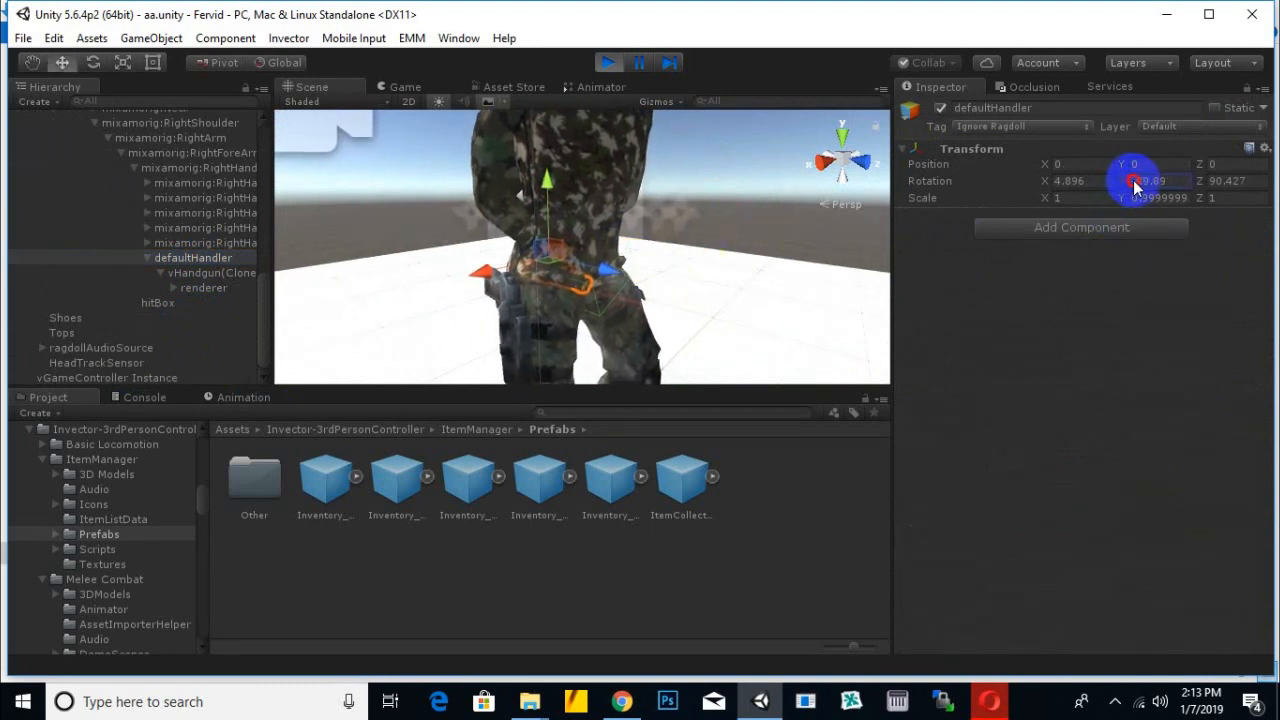
{"action": "left_click_drag", "start_coordinate": [1200, 180], "coordinate": [15, 183]}
{"action": "left_click_drag", "start_coordinate": [1248, 186], "coordinate": [796, 205]}
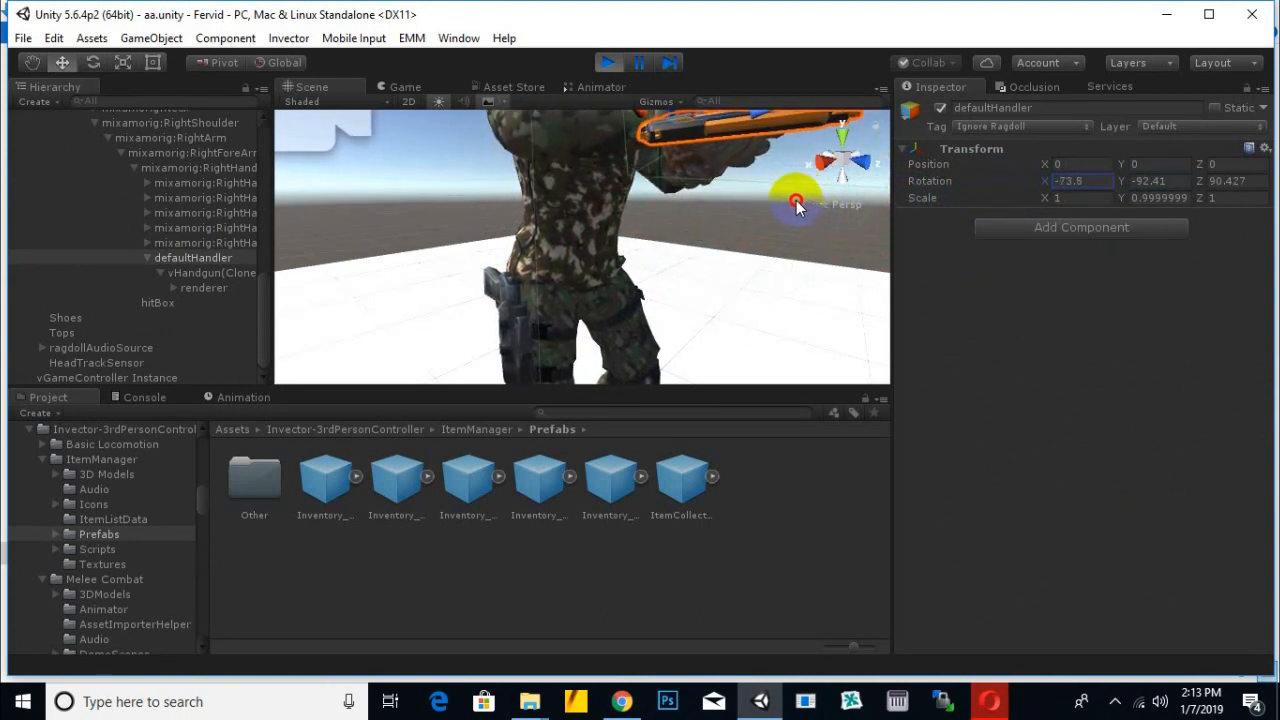
- Adjust defaultHandler's X rotation to about -81.98 to correct the handgun's tilt in the right hand
{"action": "scroll", "coordinate": [732, 228], "scroll_direction": "down", "scroll_amount": 5}
{"action": "left_click_drag", "start_coordinate": [628, 258], "coordinate": [745, 248], "text": "alt"}
{"action": "scroll", "coordinate": [747, 246], "scroll_direction": "up", "scroll_amount": 3}
{"action": "scroll", "coordinate": [747, 247], "scroll_direction": "up", "scroll_amount": 3}
{"action": "middle_click_drag", "start_coordinate": [747, 247], "coordinate": [640, 257]}
{"action": "scroll", "coordinate": [660, 252], "scroll_direction": "up", "scroll_amount": 4}
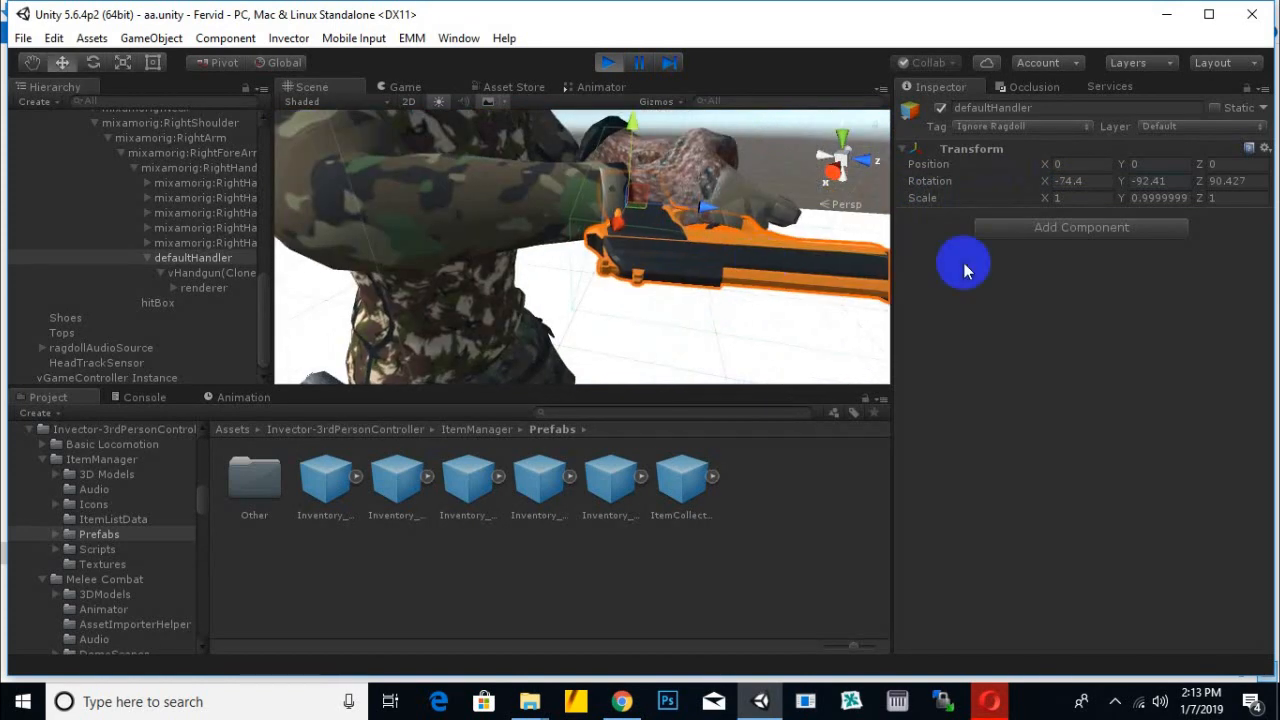
{"action": "scroll", "coordinate": [700, 260], "scroll_direction": "down", "scroll_amount": 4}
{"action": "middle_click_drag", "start_coordinate": [729, 251], "coordinate": [708, 263]}
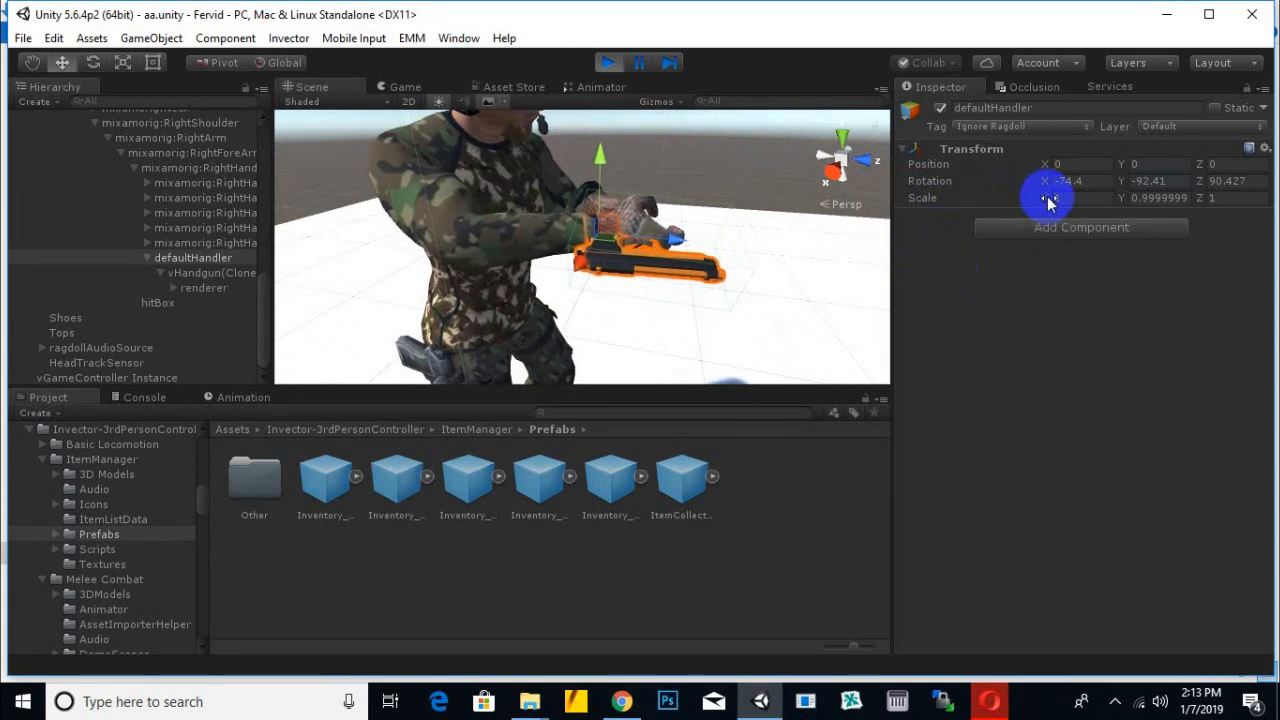
{"action": "left_click_drag", "start_coordinate": [1050, 185], "coordinate": [948, 204]}
- Set defaultHandler's Z rotation to about 182.6 so the handgun stands upright
{"action": "scroll", "coordinate": [677, 216], "scroll_direction": "down", "scroll_amount": 3}
{"action": "left_click_drag", "start_coordinate": [584, 260], "coordinate": [701, 236], "text": "alt"}
{"action": "scroll", "coordinate": [690, 248], "scroll_direction": "up", "scroll_amount": 5}
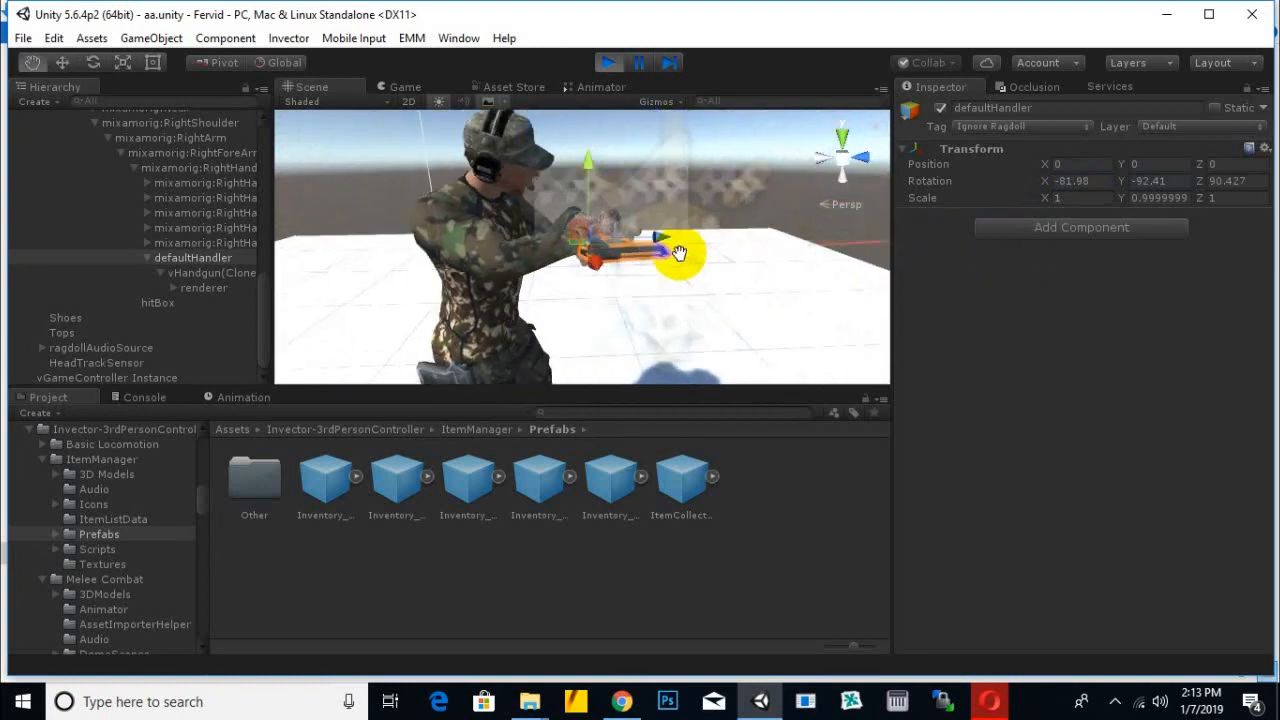
{"action": "left_click_drag", "start_coordinate": [1222, 188], "coordinate": [268, 262]}
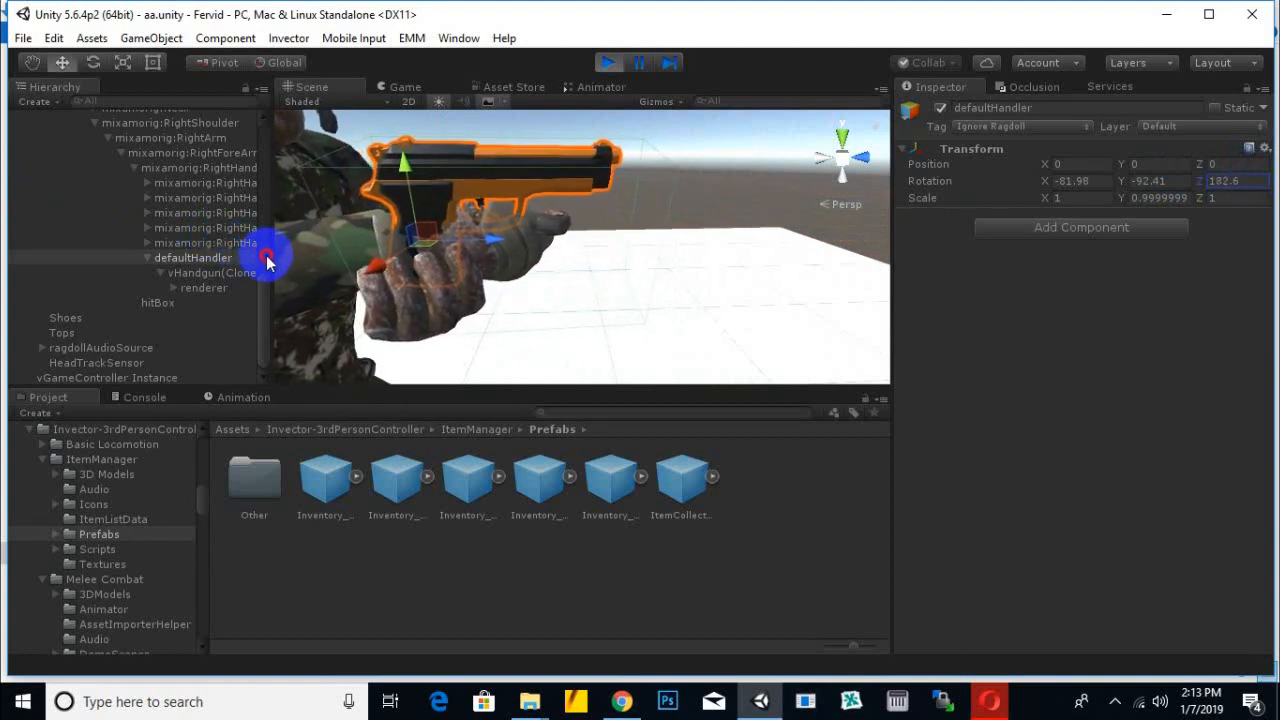
- Move defaultHandler toward the palm, to about X 0.003, Y 0.069, Z 0.043
{"action": "left_click_drag", "start_coordinate": [494, 231], "coordinate": [535, 245]}
{"action": "left_click_drag", "start_coordinate": [558, 197], "coordinate": [410, 360], "text": "alt"}
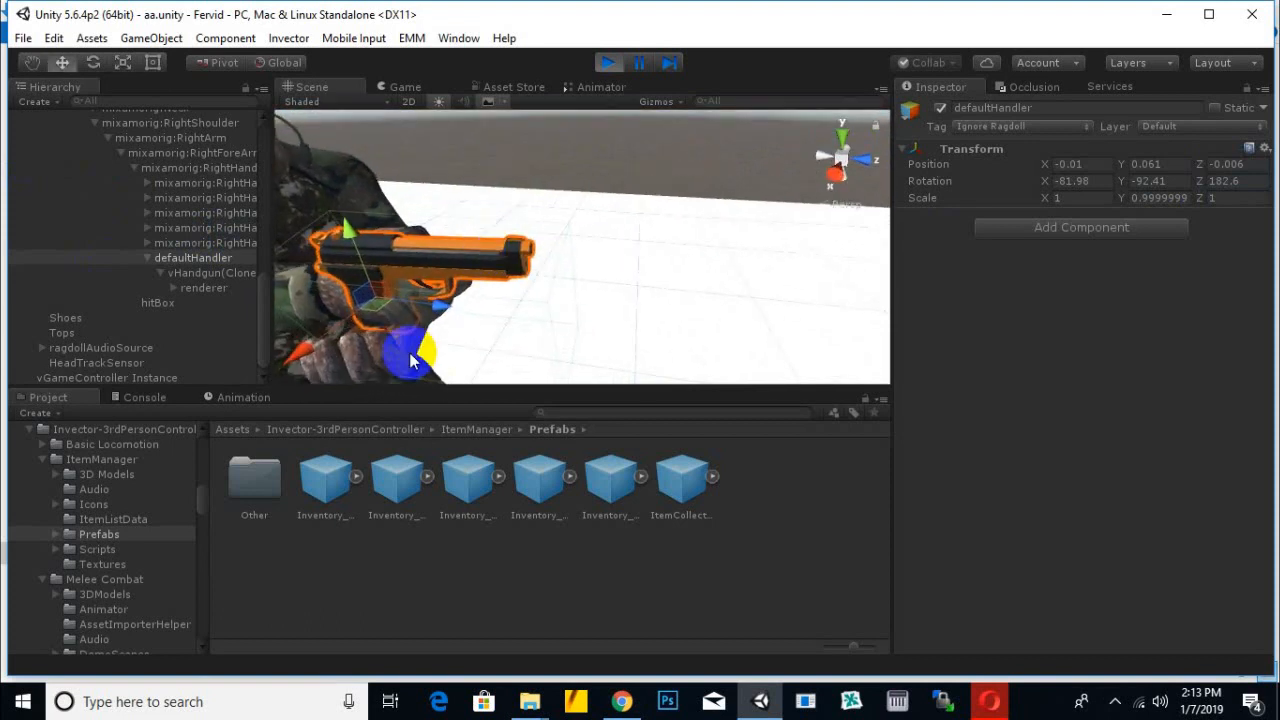
{"action": "left_click_drag", "start_coordinate": [308, 362], "coordinate": [647, 265]}
- Adjust defaultHandler's position to about X 0.0117, Y 0.0771, Z 0.0392 to fit the grip in the hand
{"action": "scroll", "coordinate": [583, 271], "scroll_direction": "up", "scroll_amount": 5}
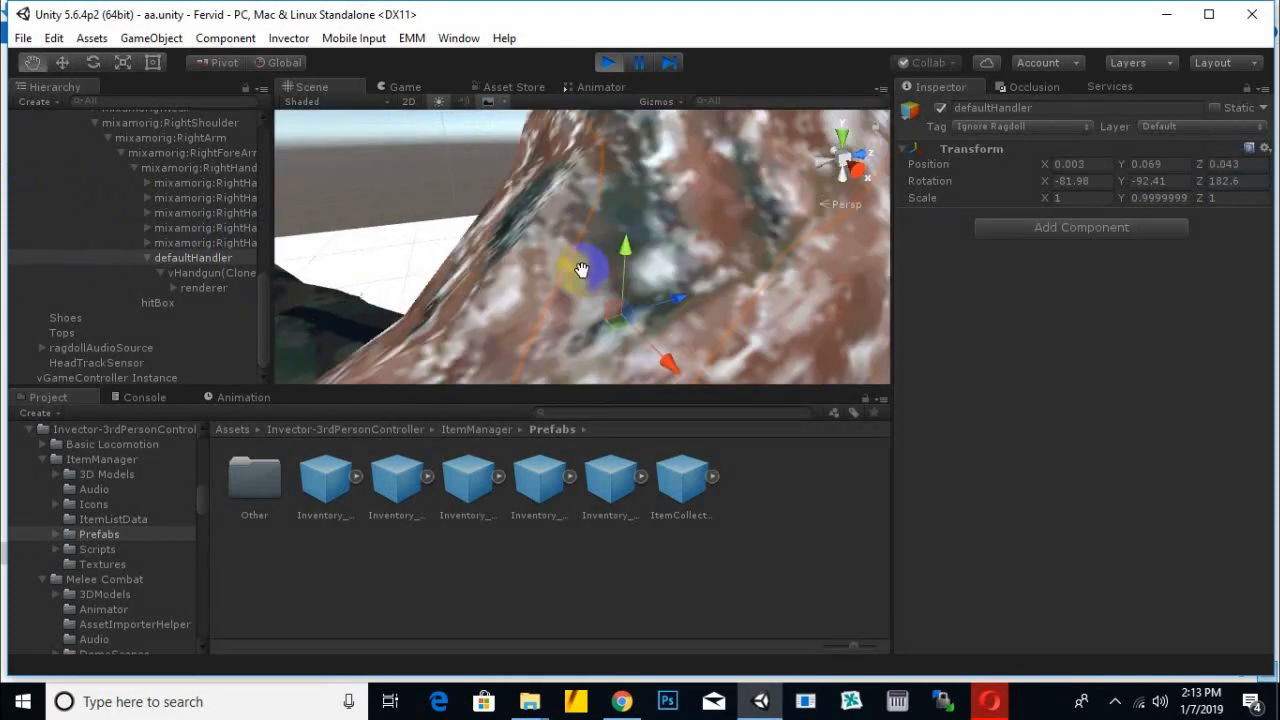
{"action": "scroll", "coordinate": [552, 276], "scroll_direction": "down", "scroll_amount": 5}
{"action": "left_click_drag", "start_coordinate": [557, 292], "coordinate": [333, 277], "text": "alt"}
{"action": "scroll", "coordinate": [500, 280], "scroll_direction": "up", "scroll_amount": 4}
{"action": "left_click_drag", "start_coordinate": [404, 321], "coordinate": [426, 319]}
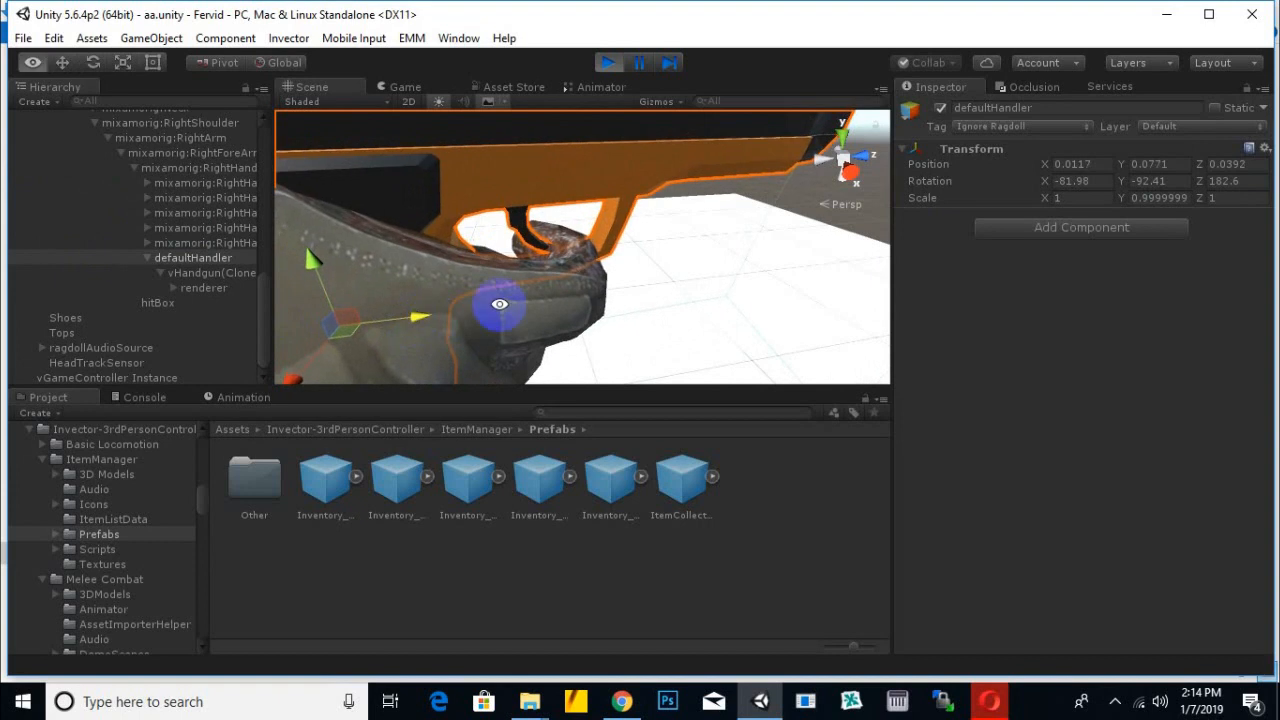
- Fine-tune defaultHandler's position to about X 0.008, Y 0.075, Z 0.031, inspecting the grip from several sides
{"action": "left_click_drag", "start_coordinate": [500, 303], "coordinate": [428, 299], "text": "alt"}
{"action": "scroll", "coordinate": [430, 299], "scroll_direction": "down", "scroll_amount": 4}
{"action": "middle_click_drag", "start_coordinate": [441, 297], "coordinate": [584, 303]}
{"action": "scroll", "coordinate": [488, 222], "scroll_direction": "up", "scroll_amount": 4}
{"action": "left_click_drag", "start_coordinate": [404, 219], "coordinate": [626, 251]}
{"action": "scroll", "coordinate": [526, 240], "scroll_direction": "down", "scroll_amount": 4}
{"action": "scroll", "coordinate": [530, 236], "scroll_direction": "up", "scroll_amount": 4}
{"action": "scroll", "coordinate": [562, 226], "scroll_direction": "down", "scroll_amount": 6}
{"action": "scroll", "coordinate": [709, 251], "scroll_direction": "up", "scroll_amount": 4}
{"action": "left_click_drag", "start_coordinate": [660, 298], "coordinate": [663, 302]}
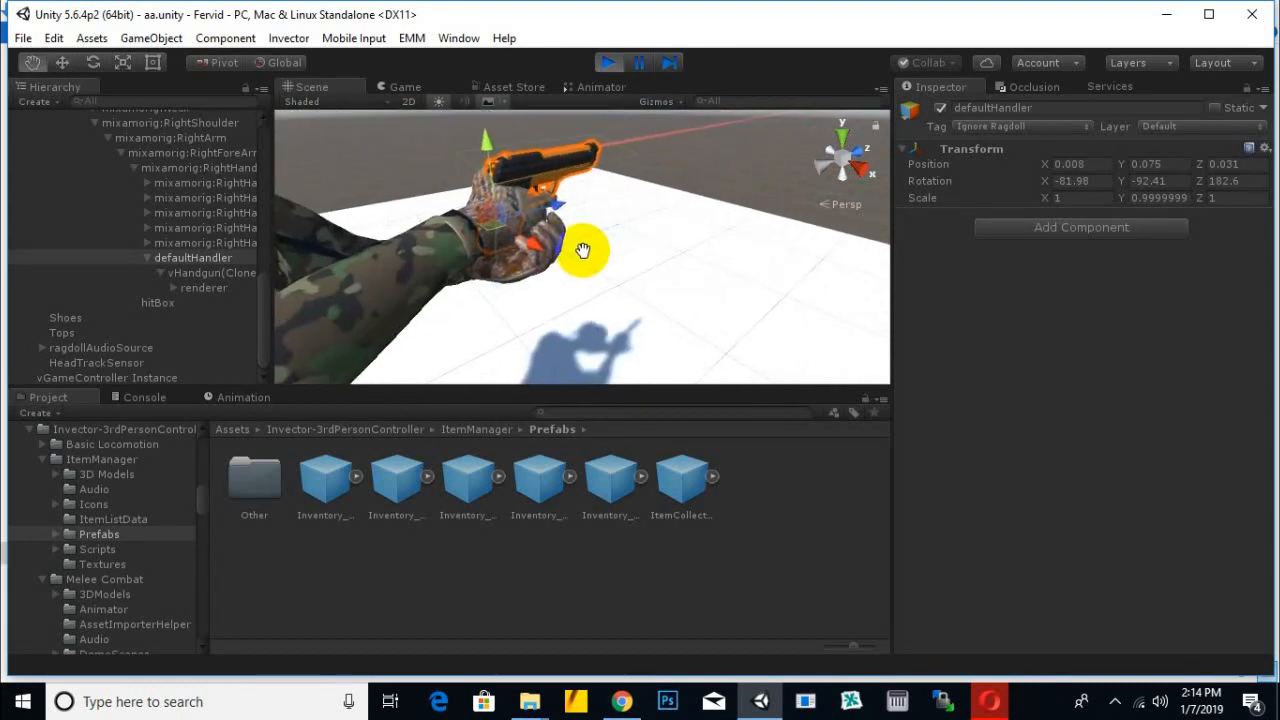
- Check the gun's aim in the Game view and rotate defaultHandler to about X -83.035, Y -95.123, Z 191.067
{"action": "left_click", "coordinate": [400, 87]}
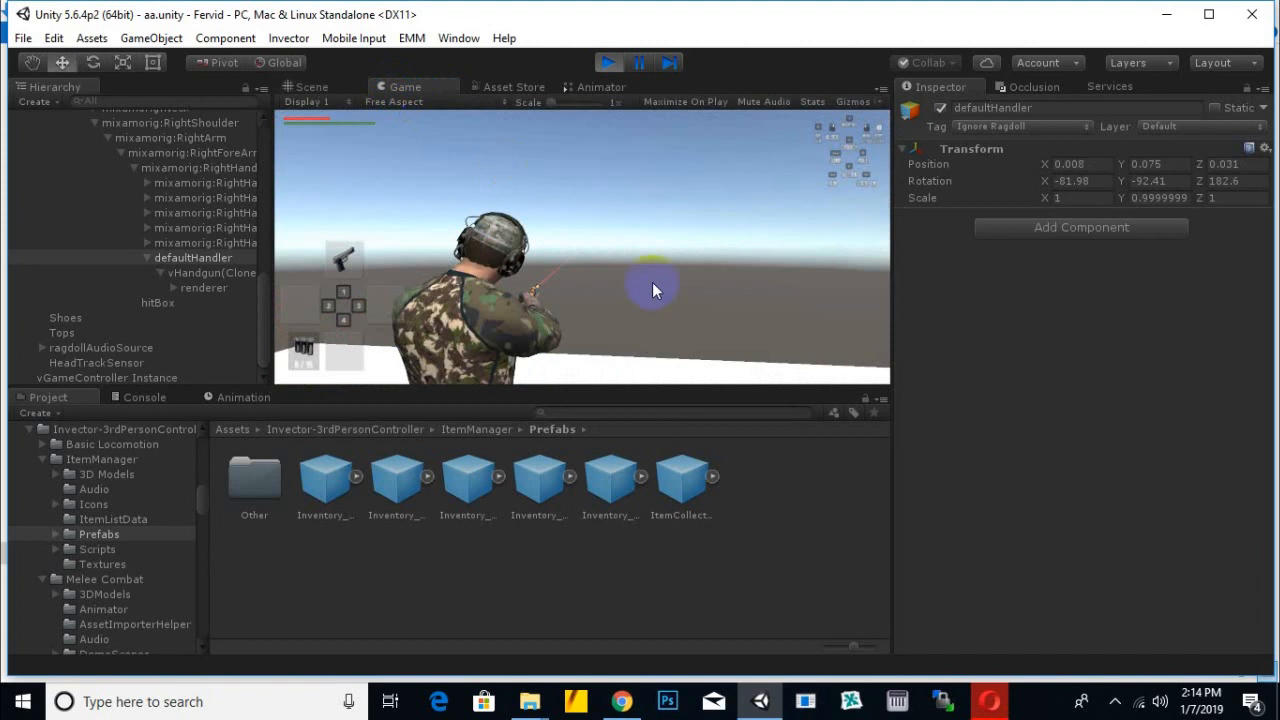
{"action": "left_click", "coordinate": [587, 293]}
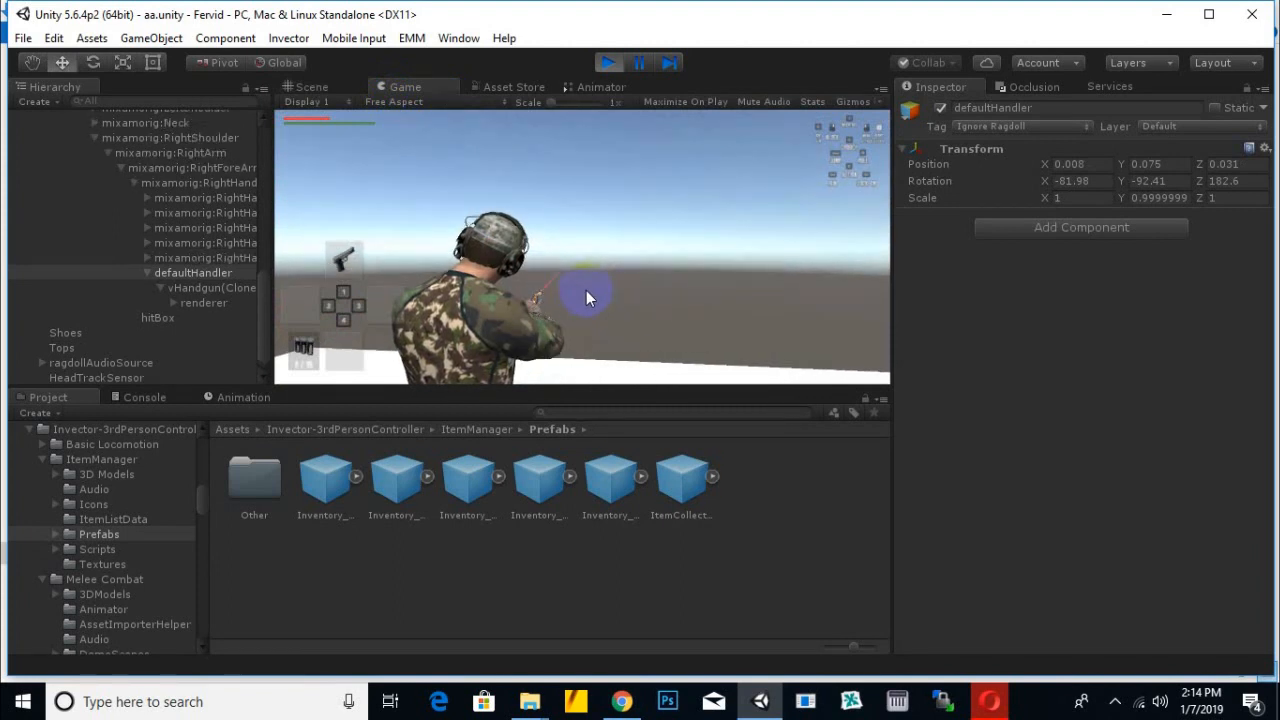
{"action": "left_click", "coordinate": [318, 88]}
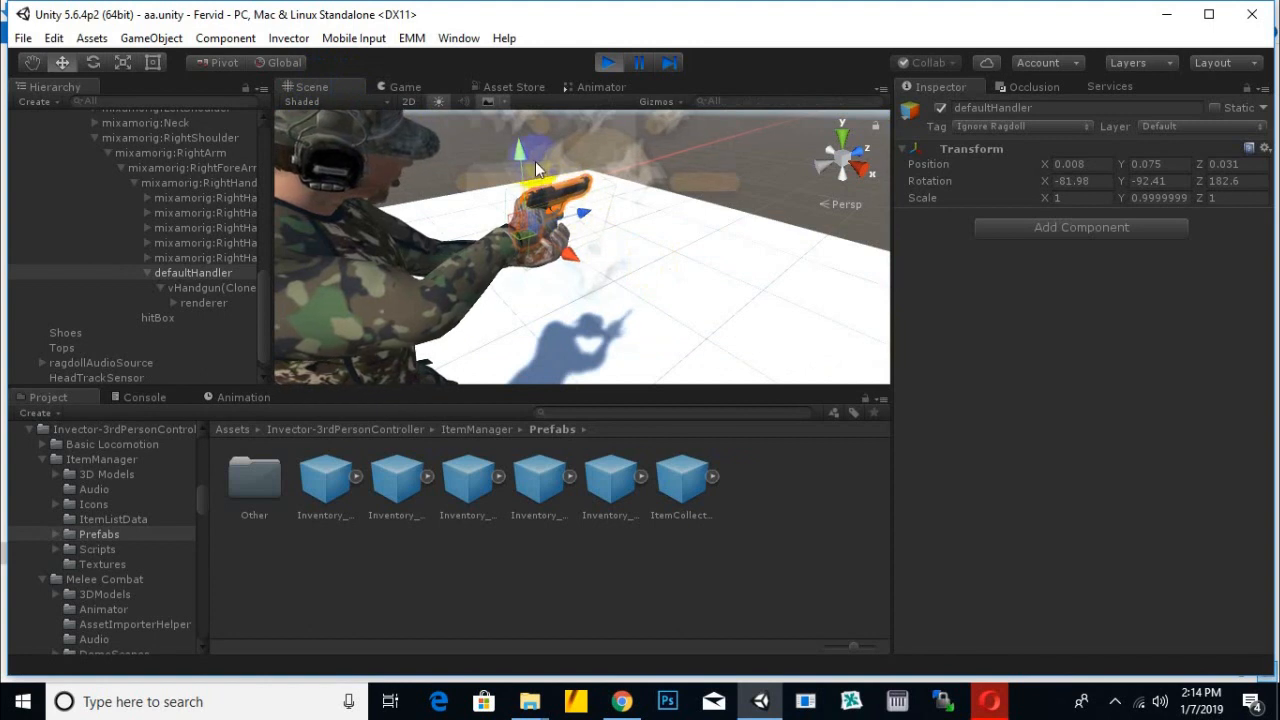
{"action": "scroll", "coordinate": [565, 236], "scroll_direction": "up", "scroll_amount": 5}
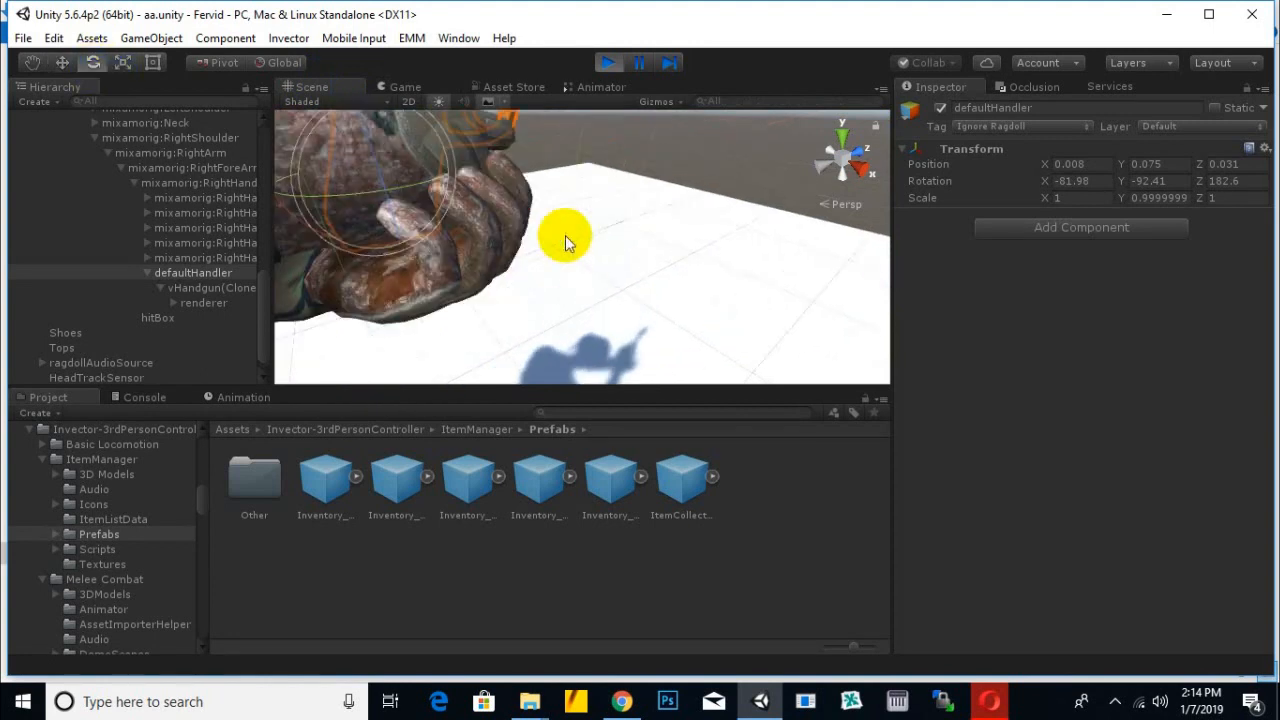
{"action": "middle_click_drag", "start_coordinate": [550, 251], "coordinate": [590, 300]}
{"action": "scroll", "coordinate": [590, 300], "scroll_direction": "down", "scroll_amount": 1}
{"action": "left_click_drag", "start_coordinate": [589, 299], "coordinate": [520, 293]}
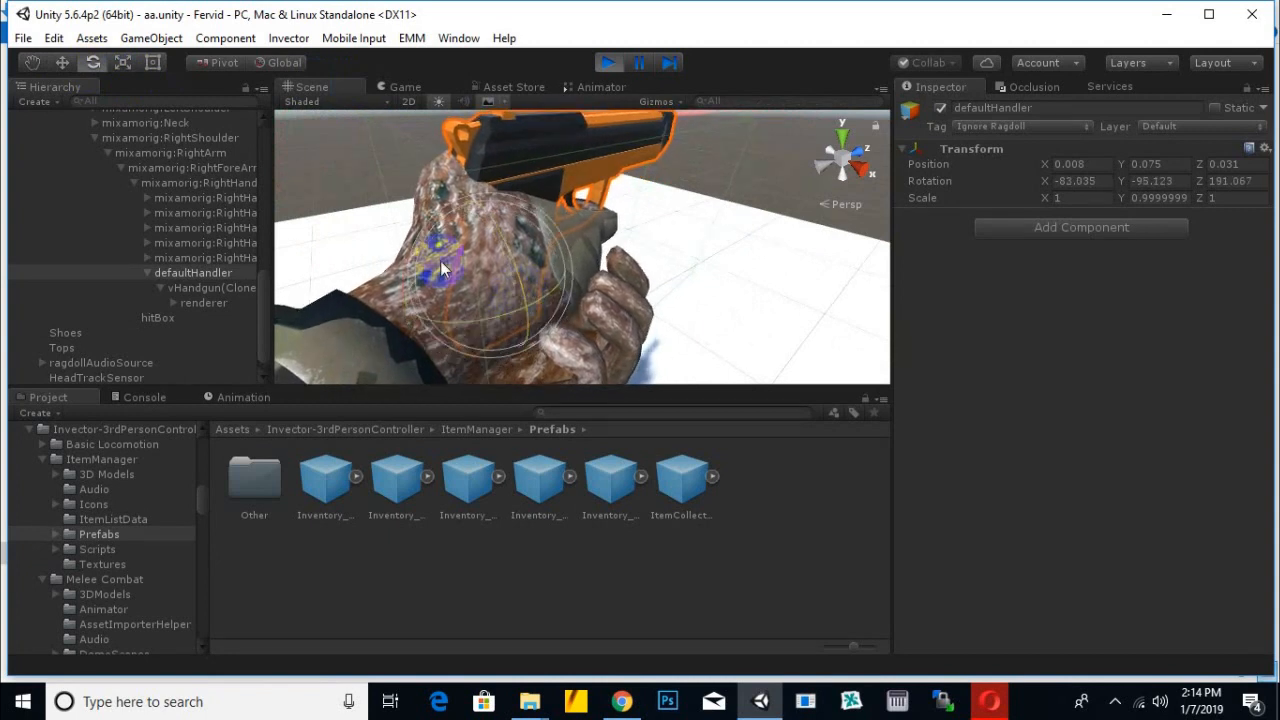
- Move defaultHandler to about X -0.0144, Y 0.073, Z 0.0399 and rotate it to about X -86.318, Y -213.228, Z 307.038
{"action": "left_click", "coordinate": [62, 62]}
{"action": "left_click_drag", "start_coordinate": [481, 218], "coordinate": [575, 220]}
{"action": "left_click", "coordinate": [95, 64]}
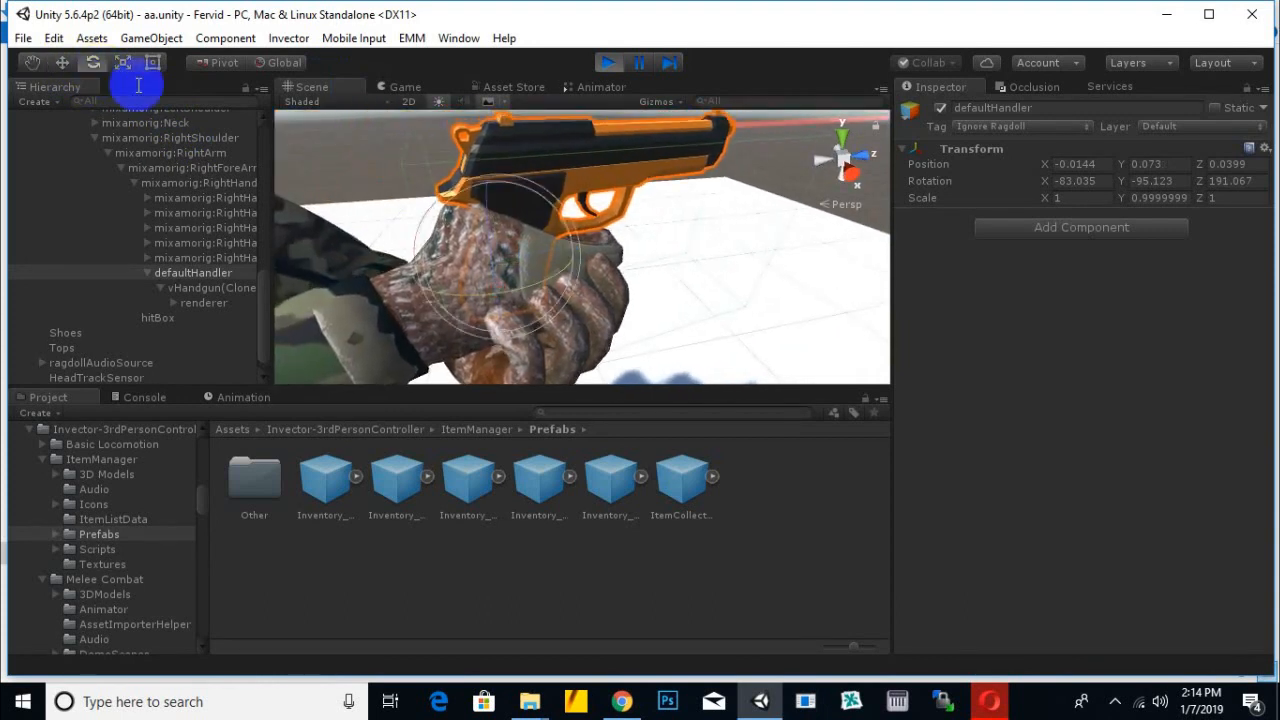
{"action": "left_click_drag", "start_coordinate": [491, 255], "coordinate": [541, 182]}
{"action": "key", "text": "ctrl+z"}
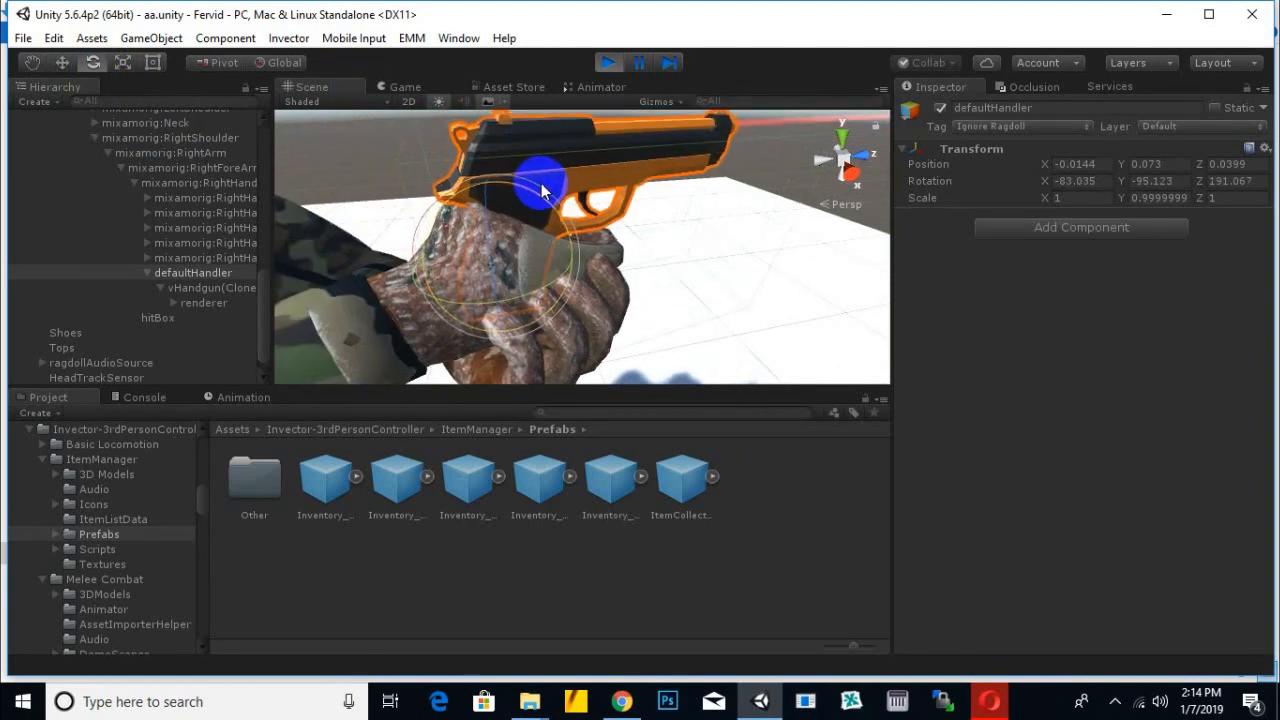
{"action": "left_click_drag", "start_coordinate": [521, 256], "coordinate": [520, 183], "text": "alt"}
{"action": "middle_click_drag", "start_coordinate": [520, 183], "coordinate": [523, 210]}
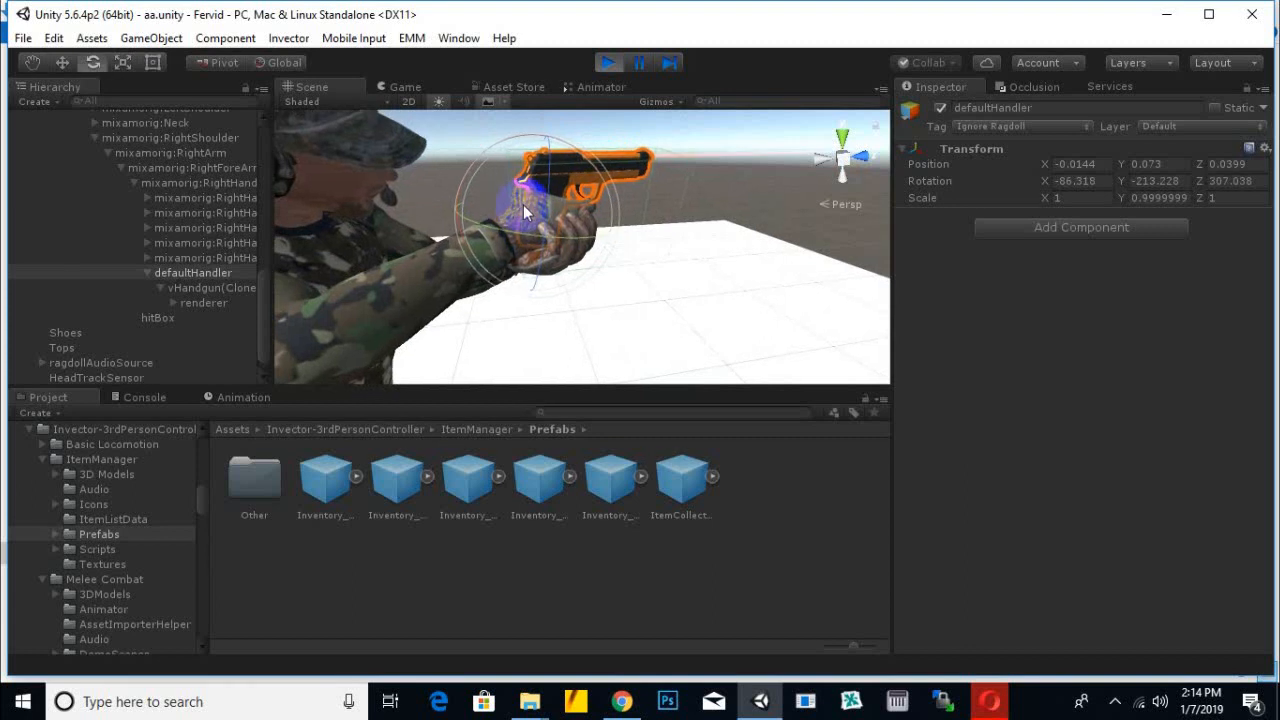
- Check the aim in the Game view and rotate defaultHandler to about X -85.138, Y -242.337, Z 344.107
{"action": "left_click", "coordinate": [410, 86]}
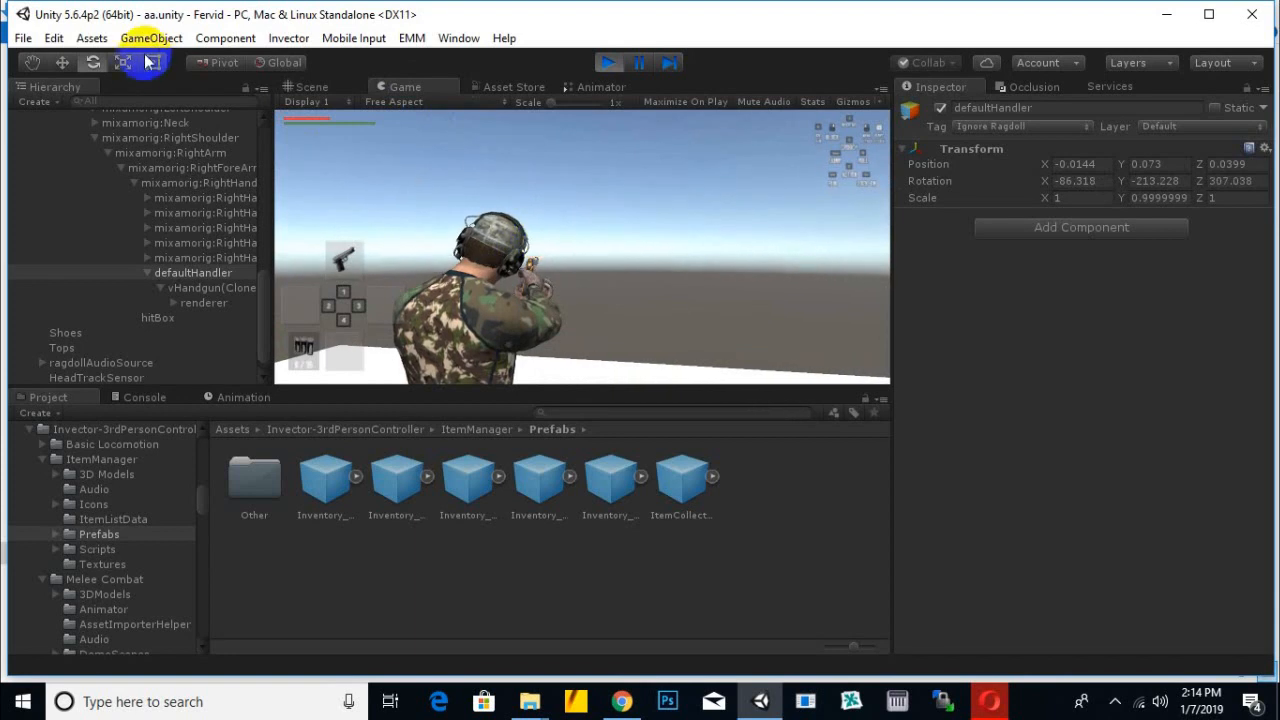
{"action": "left_click", "coordinate": [305, 88]}
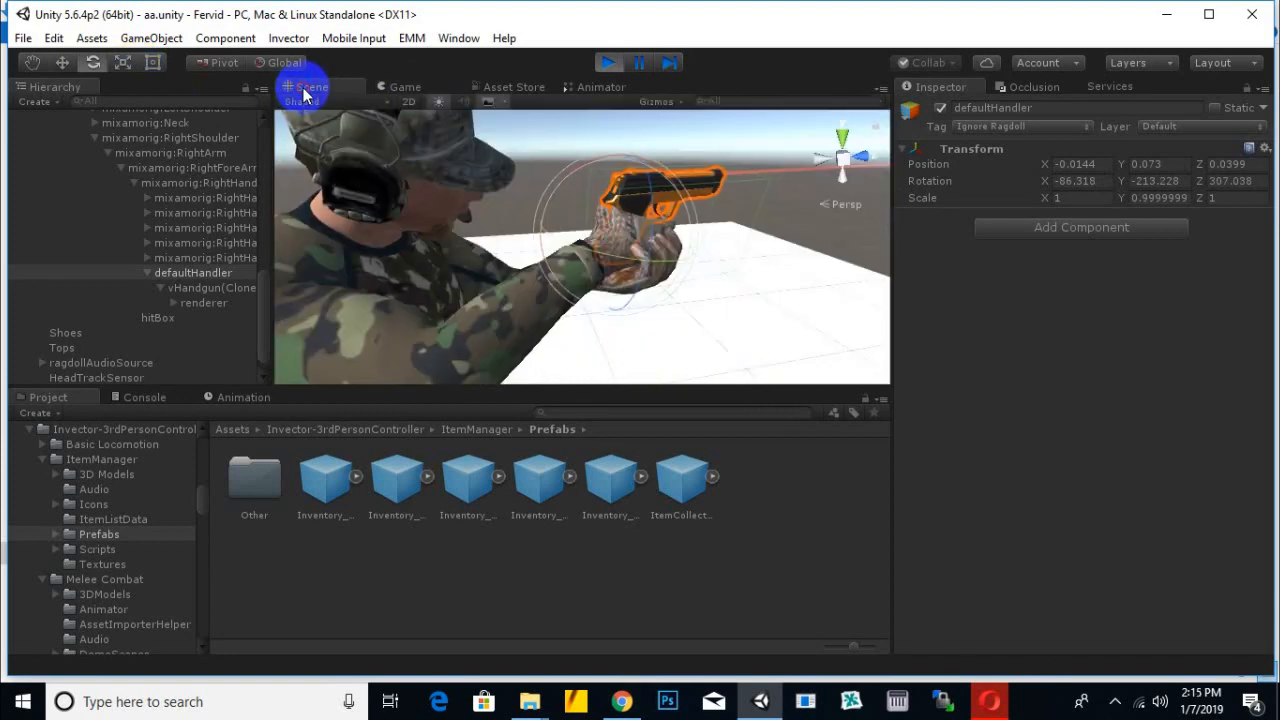
{"action": "left_click_drag", "start_coordinate": [823, 279], "coordinate": [718, 289], "text": "alt"}
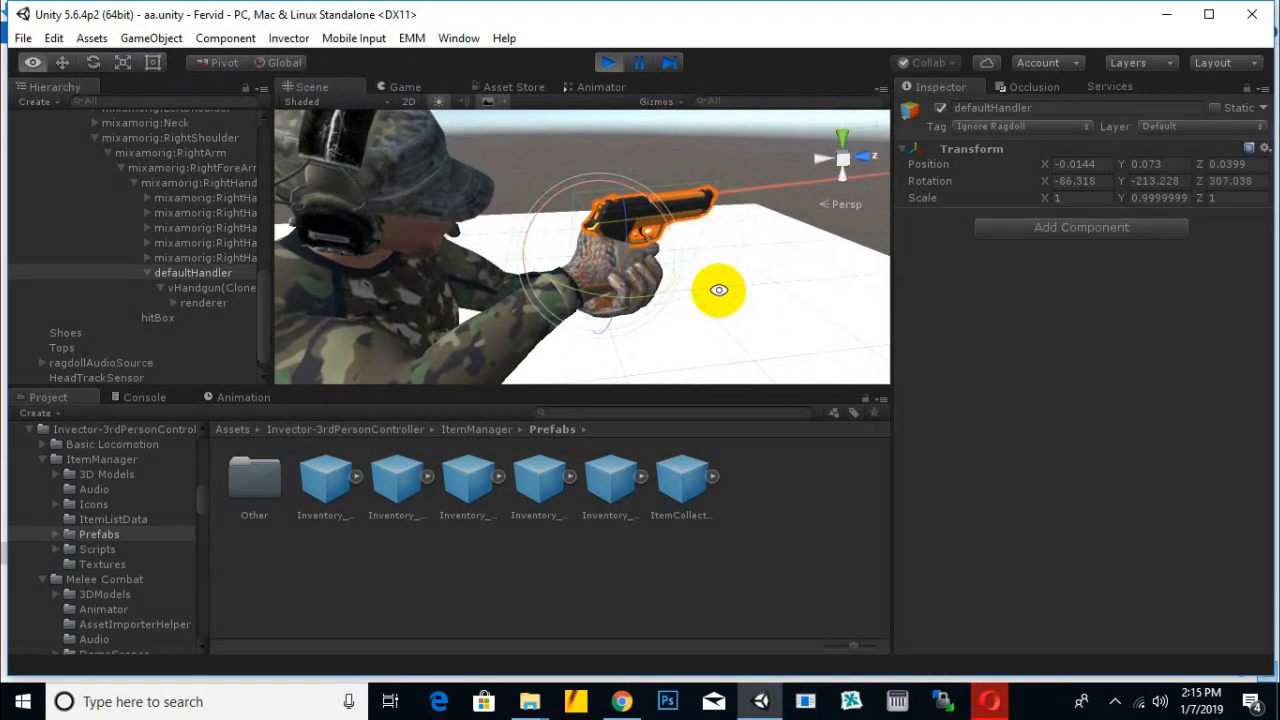
{"action": "left_click_drag", "start_coordinate": [630, 238], "coordinate": [622, 211]}
- Review the handgun's direction in the Scene and Game views and copy defaultHandler's Transform component
{"action": "left_click_drag", "start_coordinate": [602, 289], "coordinate": [808, 291], "text": "alt"}
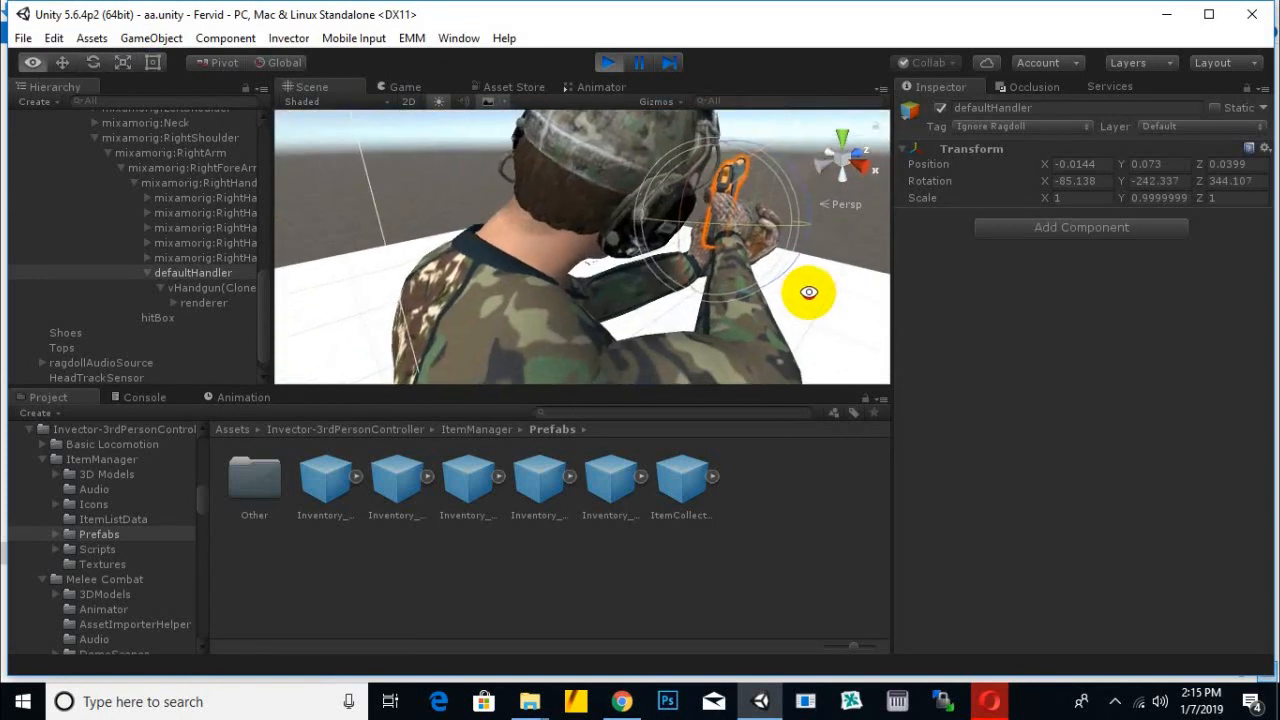
{"action": "left_click", "coordinate": [400, 89]}
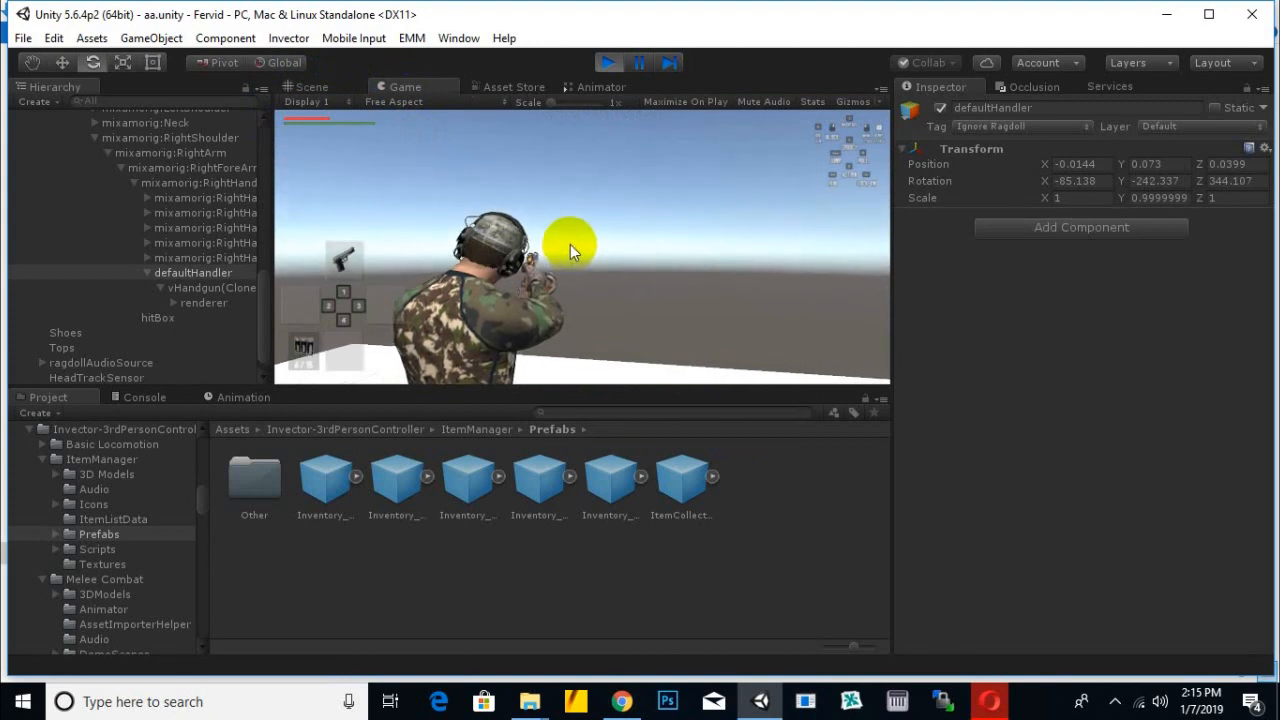
{"action": "left_click", "coordinate": [313, 88]}
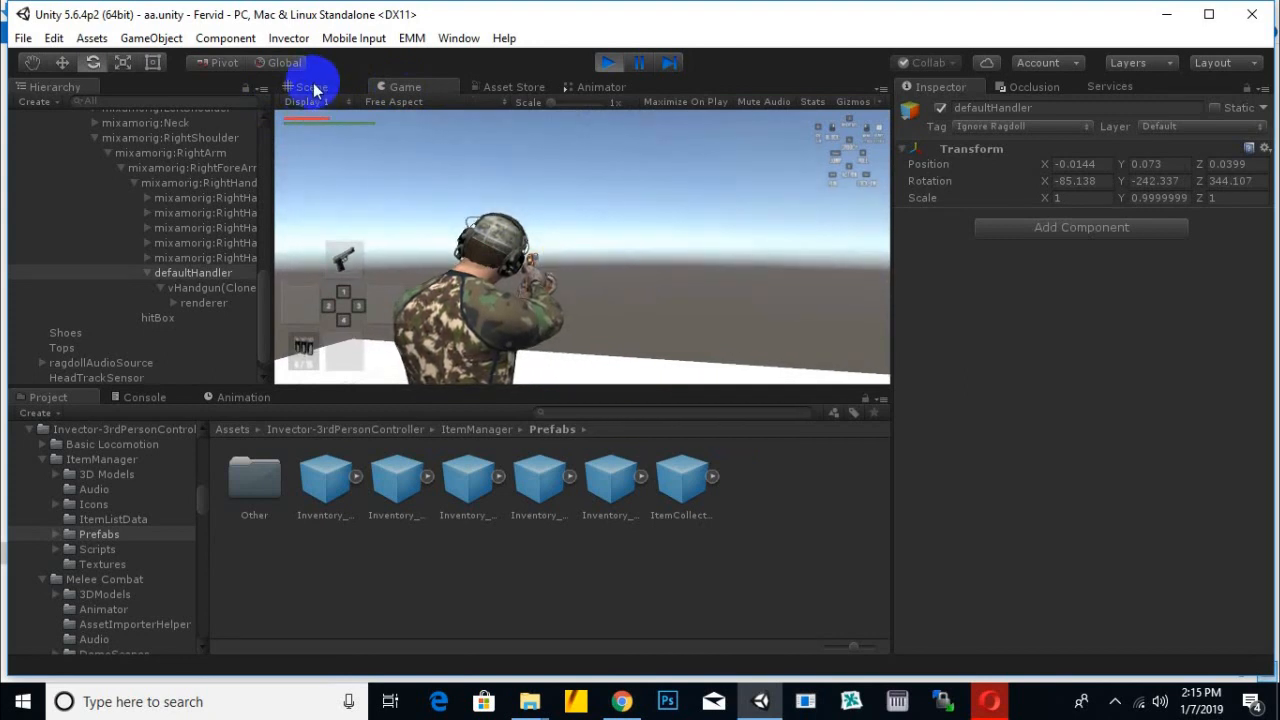
{"action": "left_click_drag", "start_coordinate": [657, 286], "coordinate": [1221, 156], "text": "alt"}
{"action": "left_click", "coordinate": [1265, 149]}
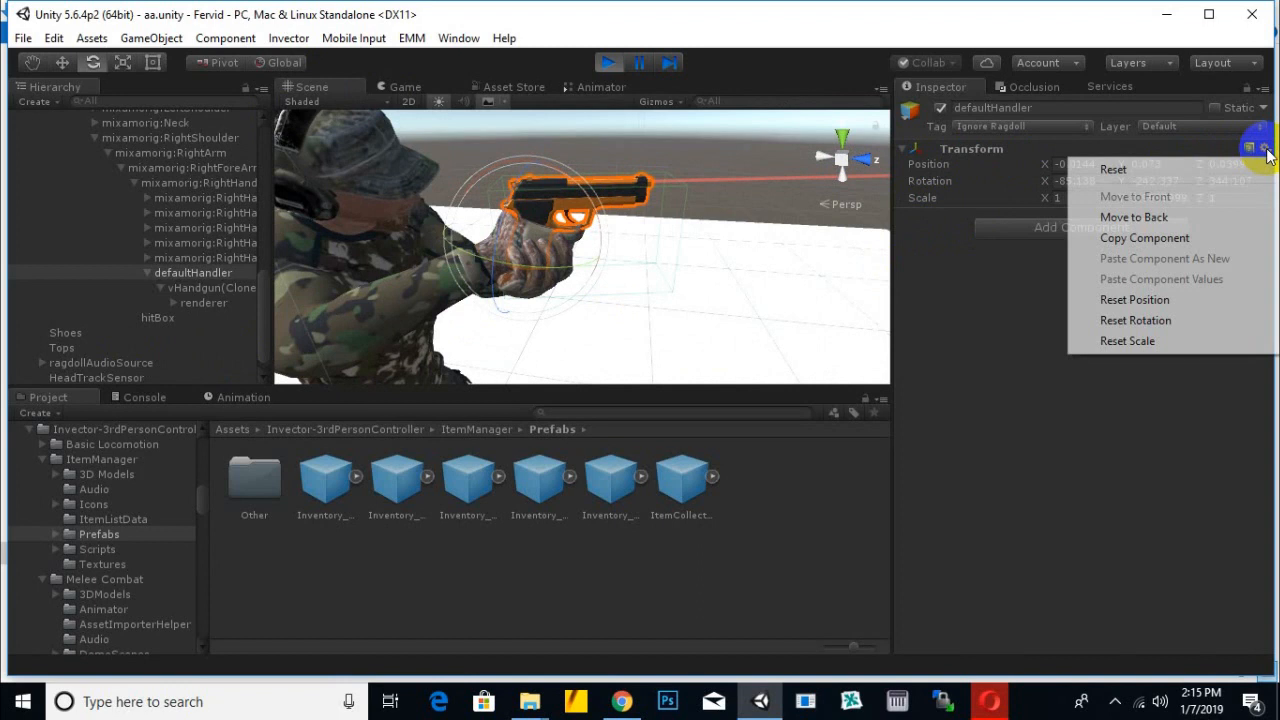
{"action": "left_click", "coordinate": [1180, 238]}
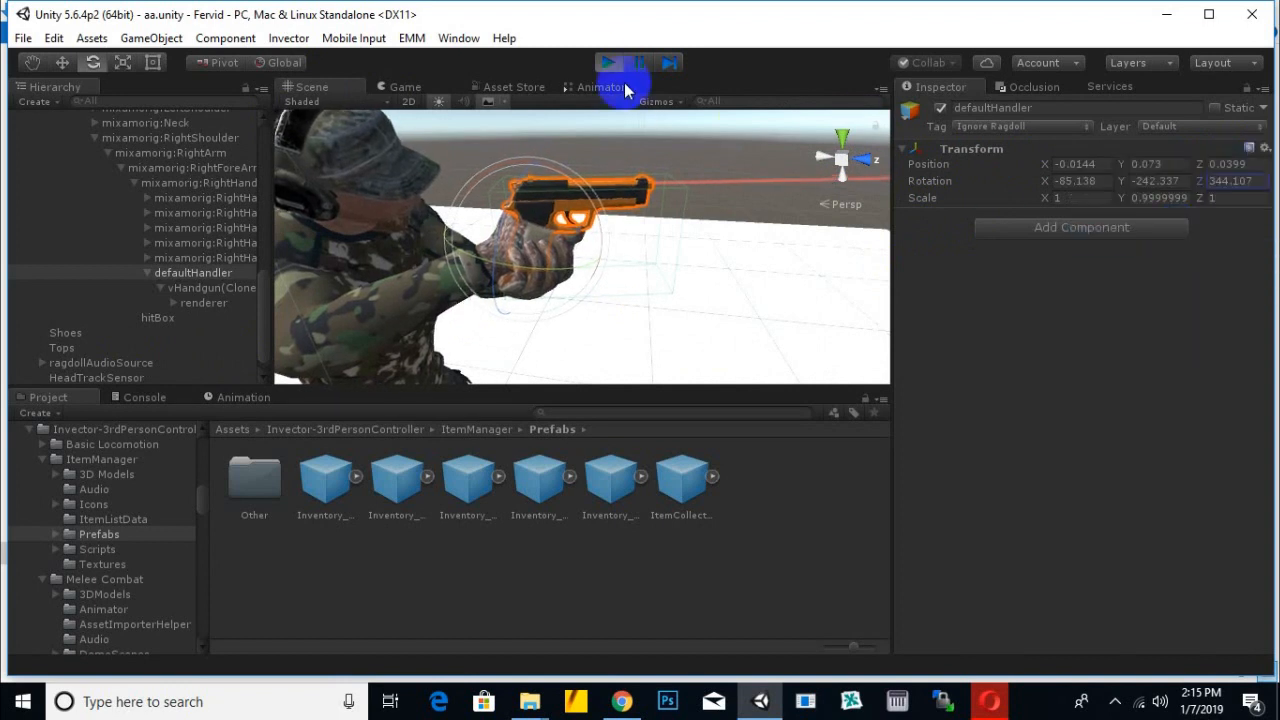
- Stop the game and paste the copied Transform values onto defaultHandler
{"action": "left_click", "coordinate": [605, 63]}
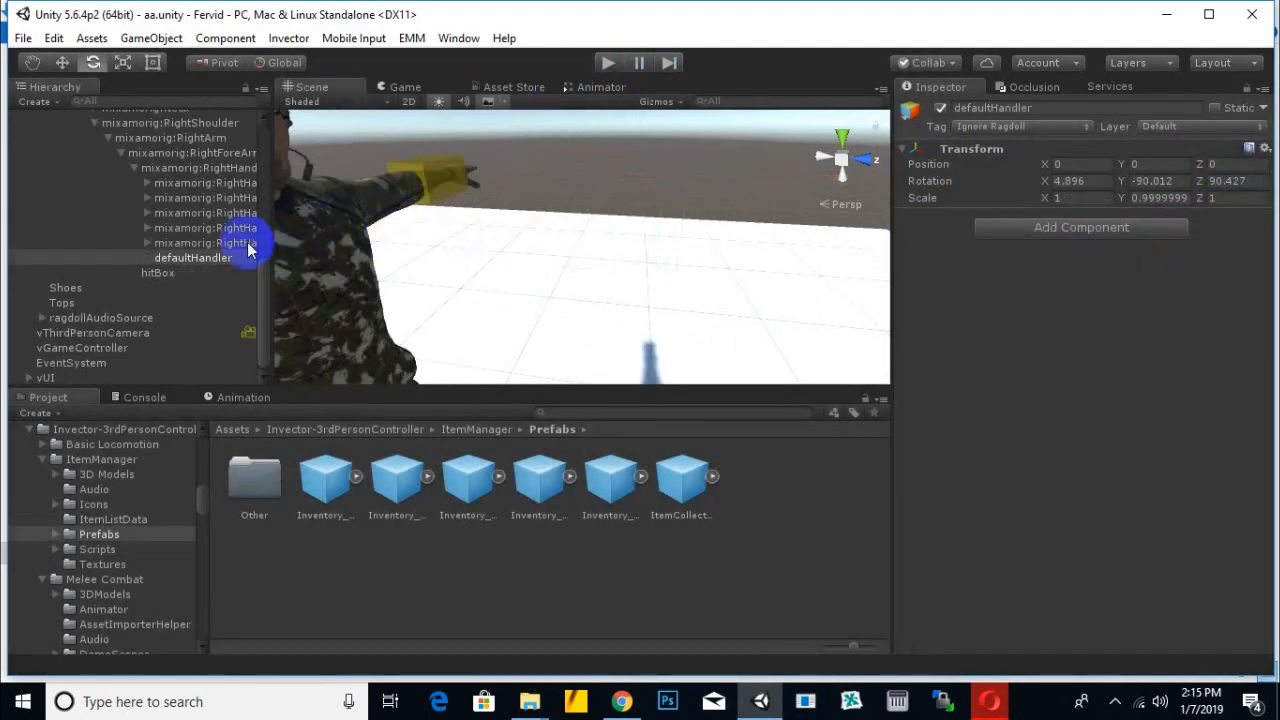
{"action": "left_click", "coordinate": [1265, 149]}
{"action": "left_click", "coordinate": [1173, 279]}
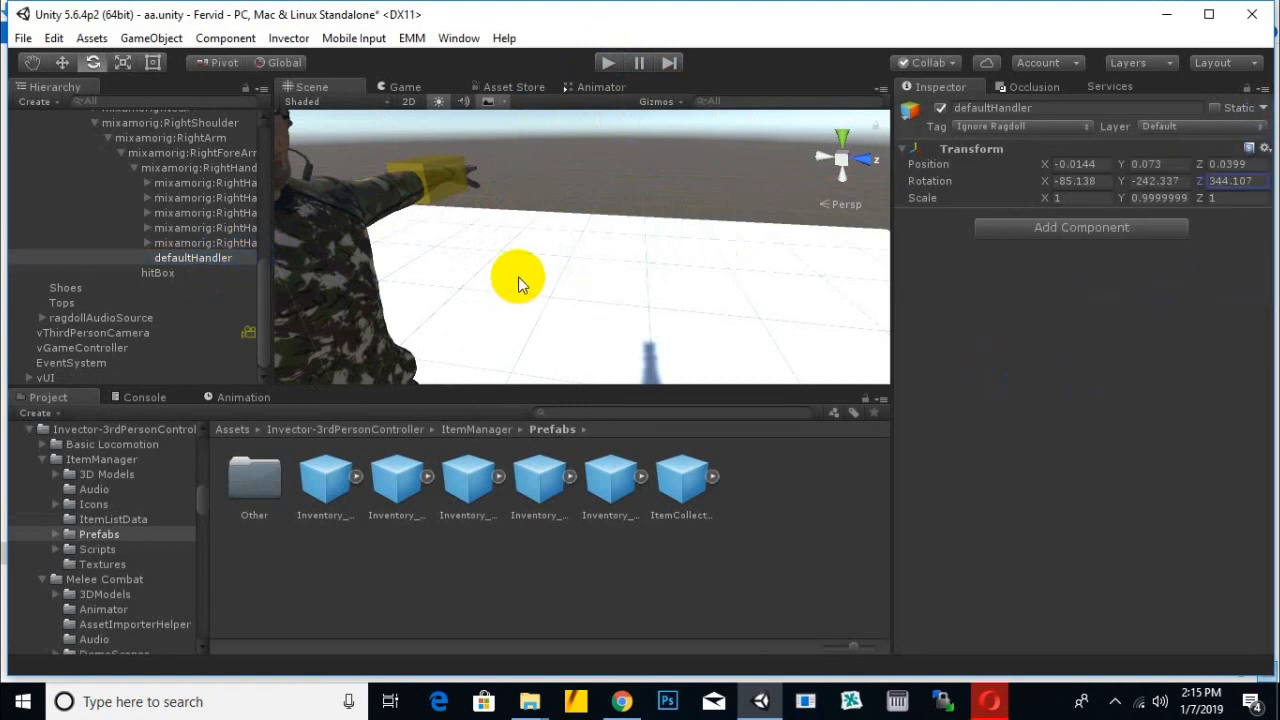
- Run the game, walk the character around and aim the handgun to test the hold, and stop the game
{"action": "left_click", "coordinate": [610, 64]}
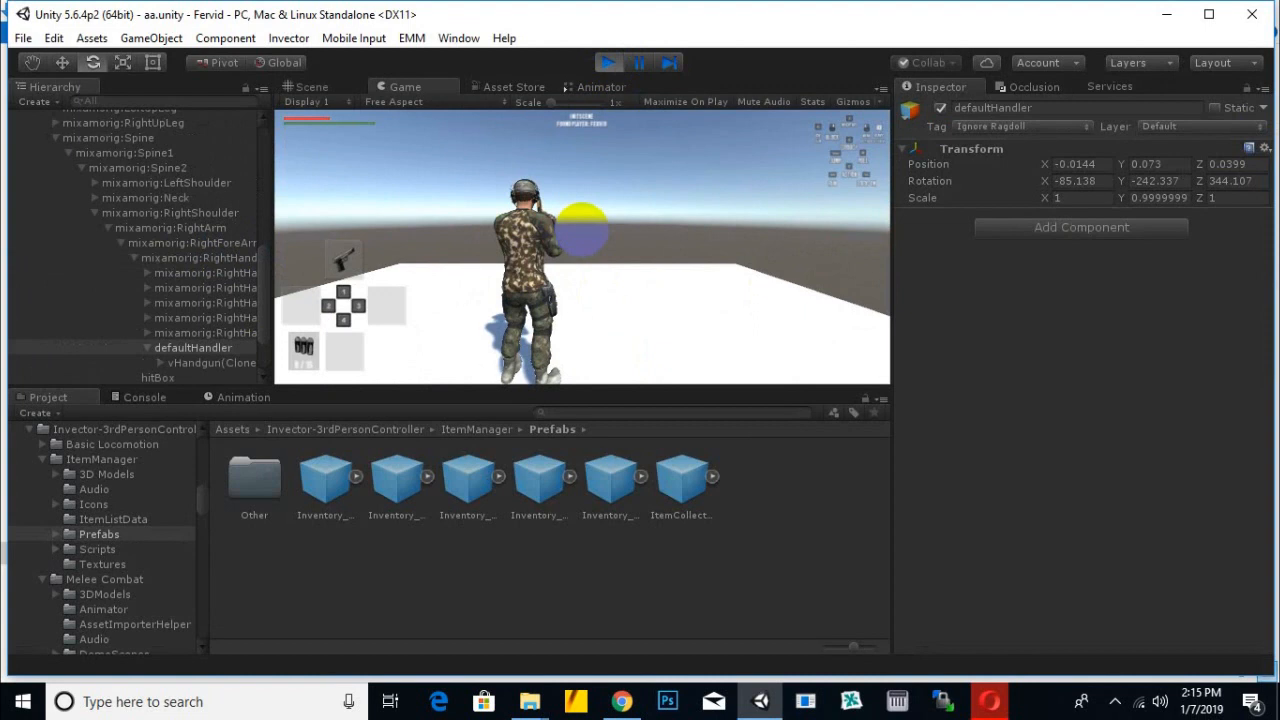
{"action": "key", "text": "a"}
{"action": "key", "text": "s"}
{"action": "key", "text": "d"}
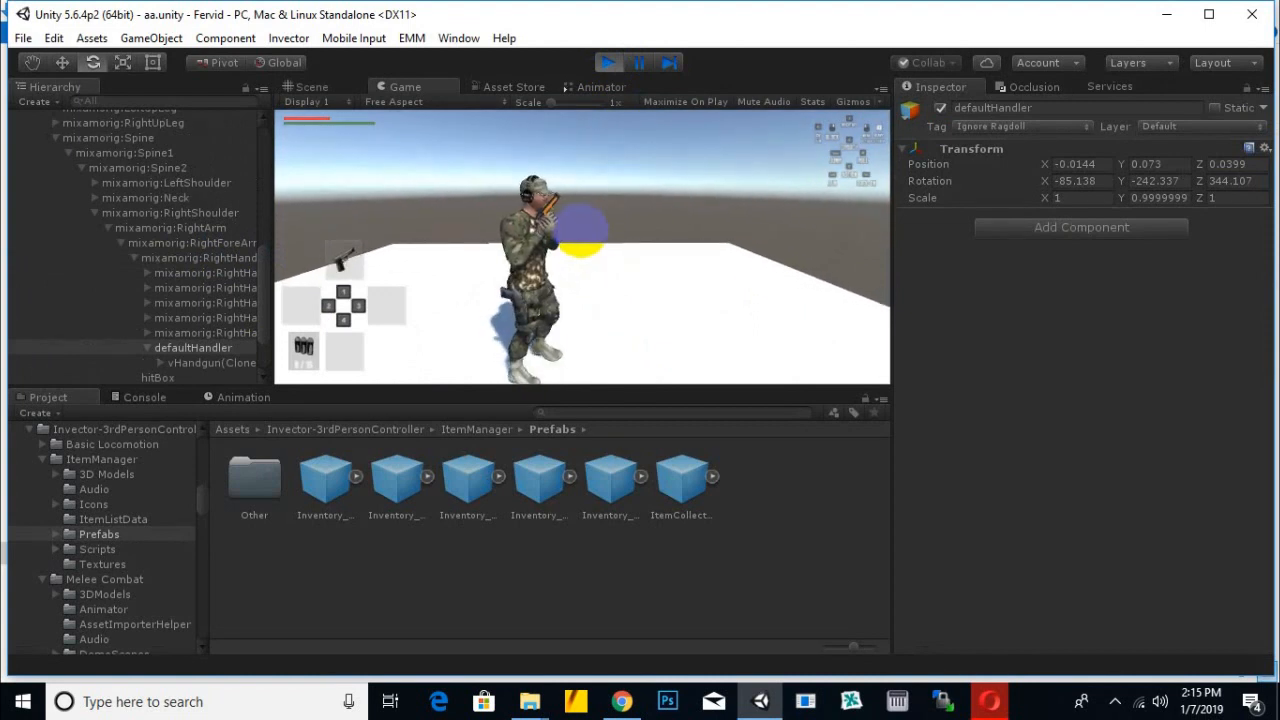
{"action": "right_click", "coordinate": [582, 231]}
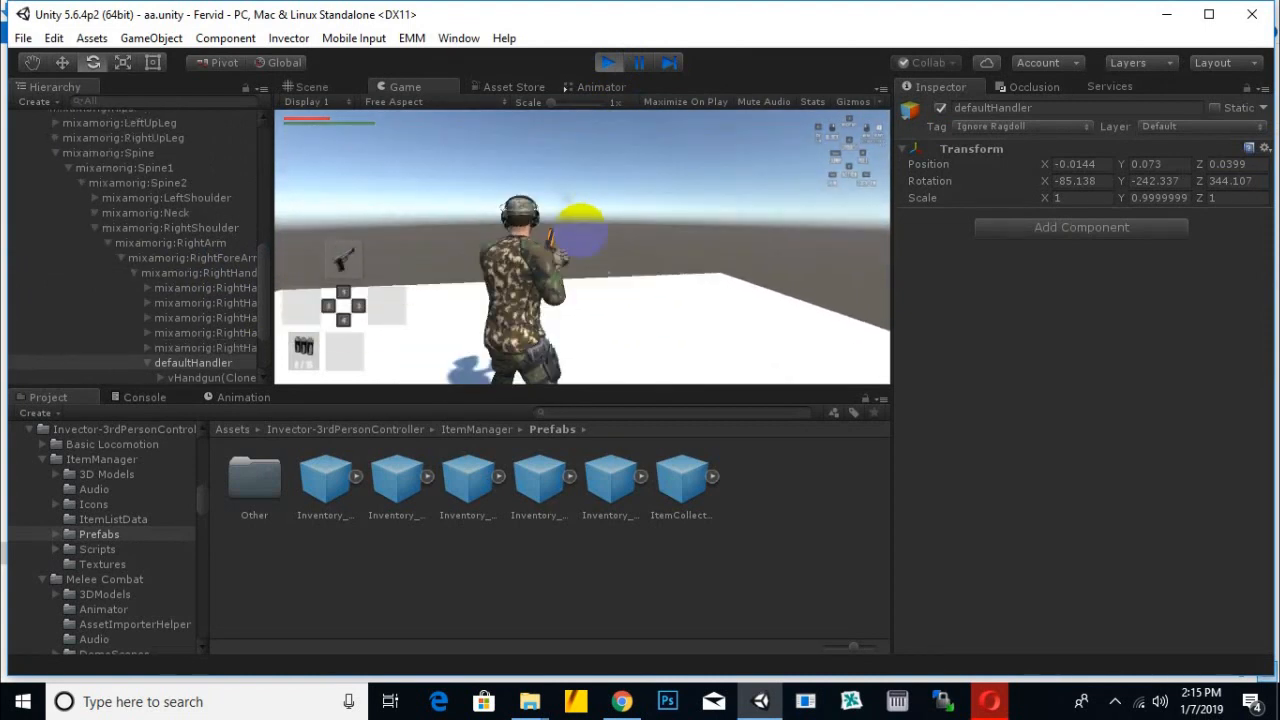
{"action": "key", "text": "d"}
{"action": "right_click", "coordinate": [582, 231]}
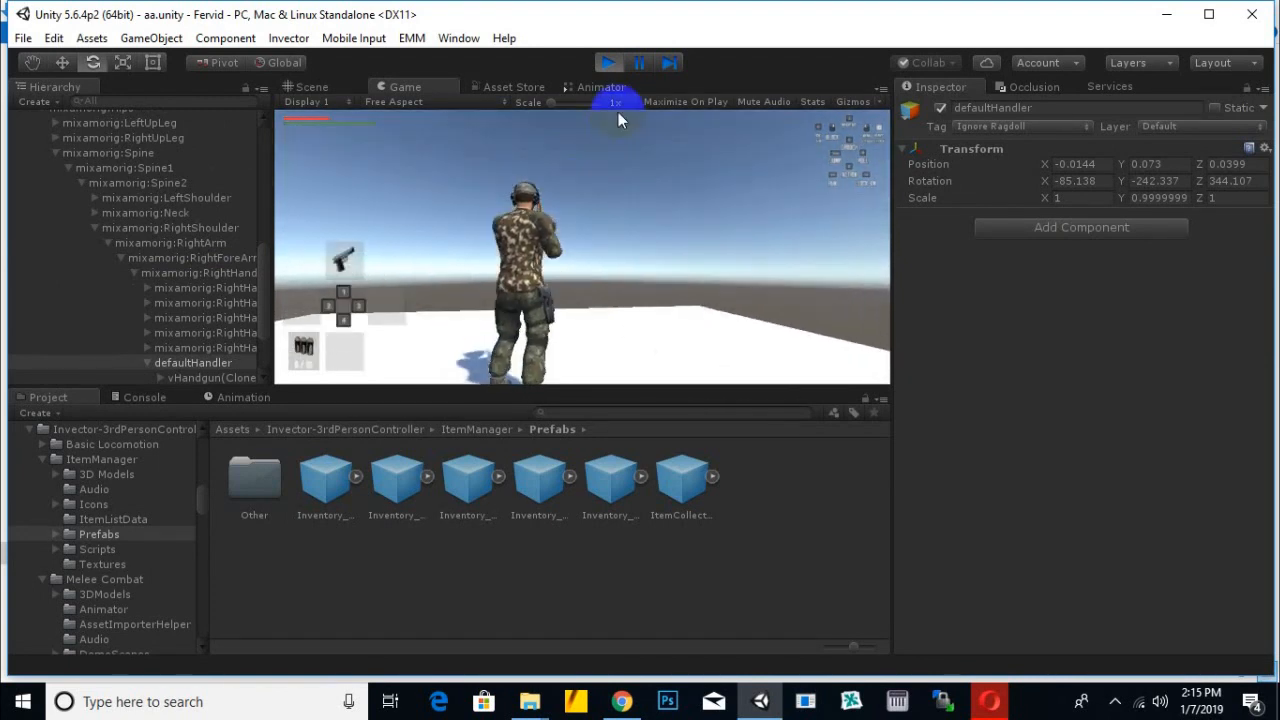
{"action": "left_click", "coordinate": [608, 62]}
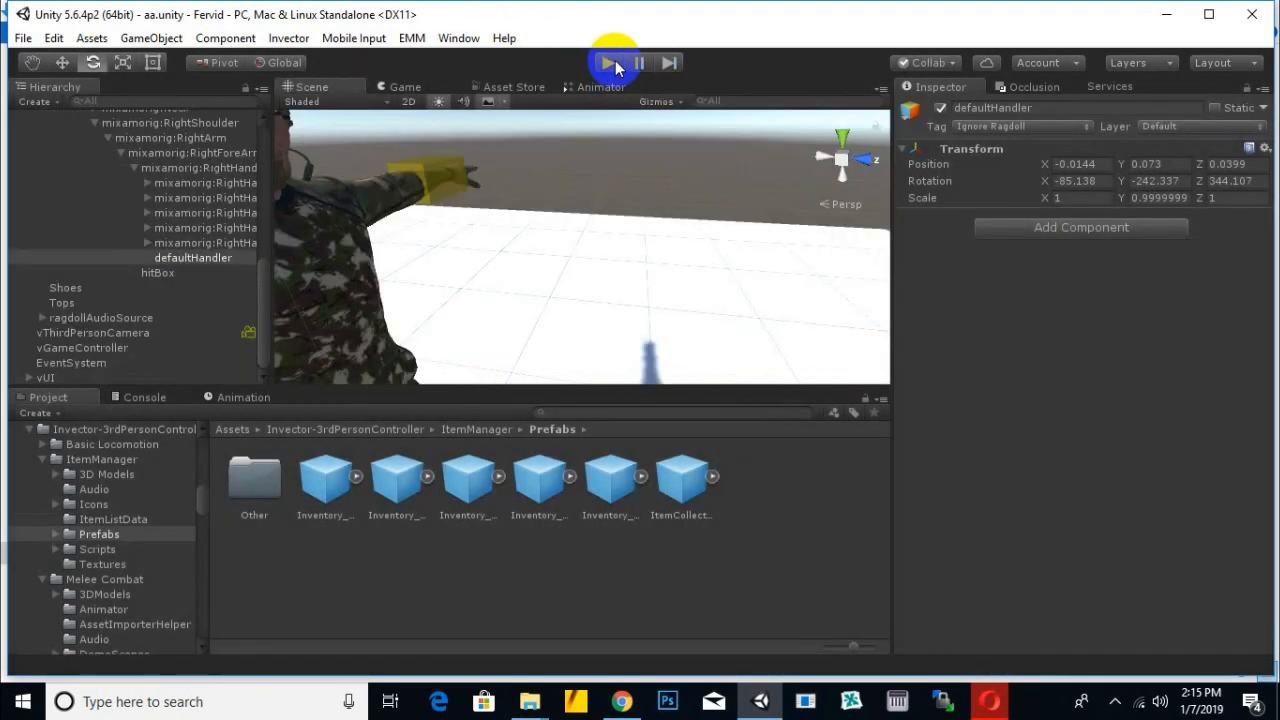
{"action": "scroll", "coordinate": [218, 243], "scroll_direction": "up", "scroll_amount": 10}
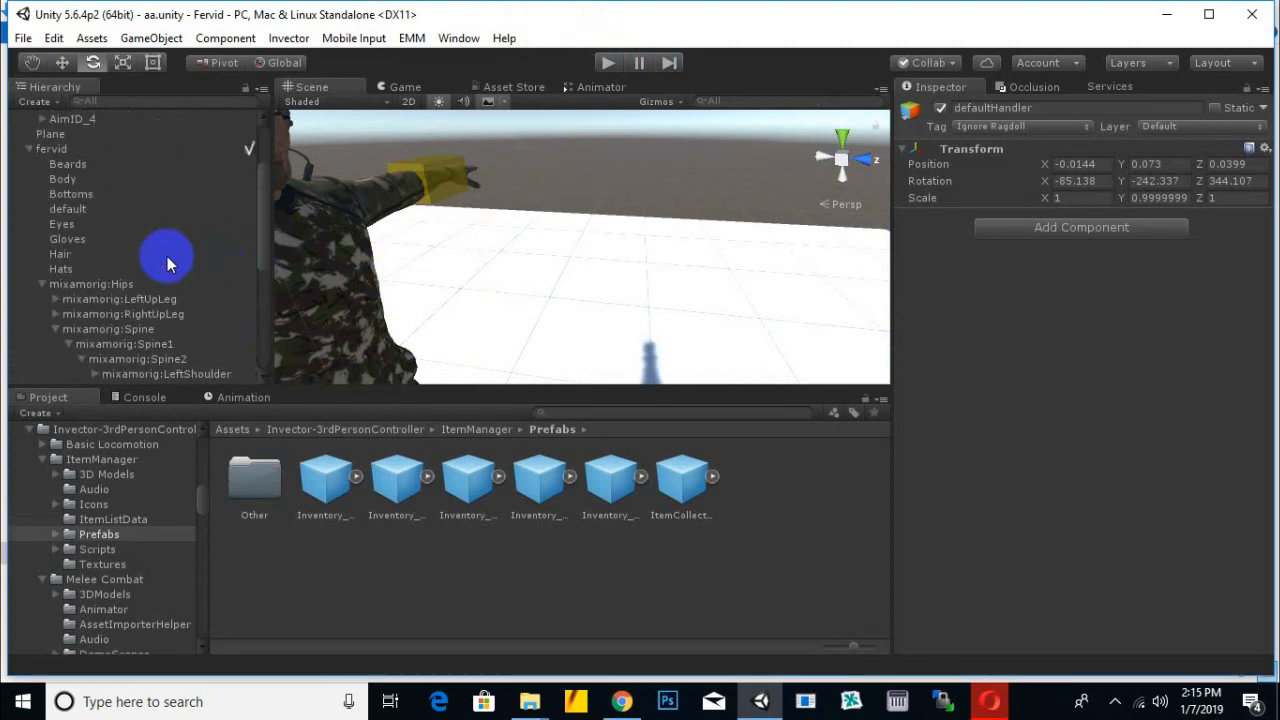
- Replace the Handgun with the Assault Rifle as the start item in fervid's Item Manager
{"action": "double_click", "coordinate": [62, 258]}
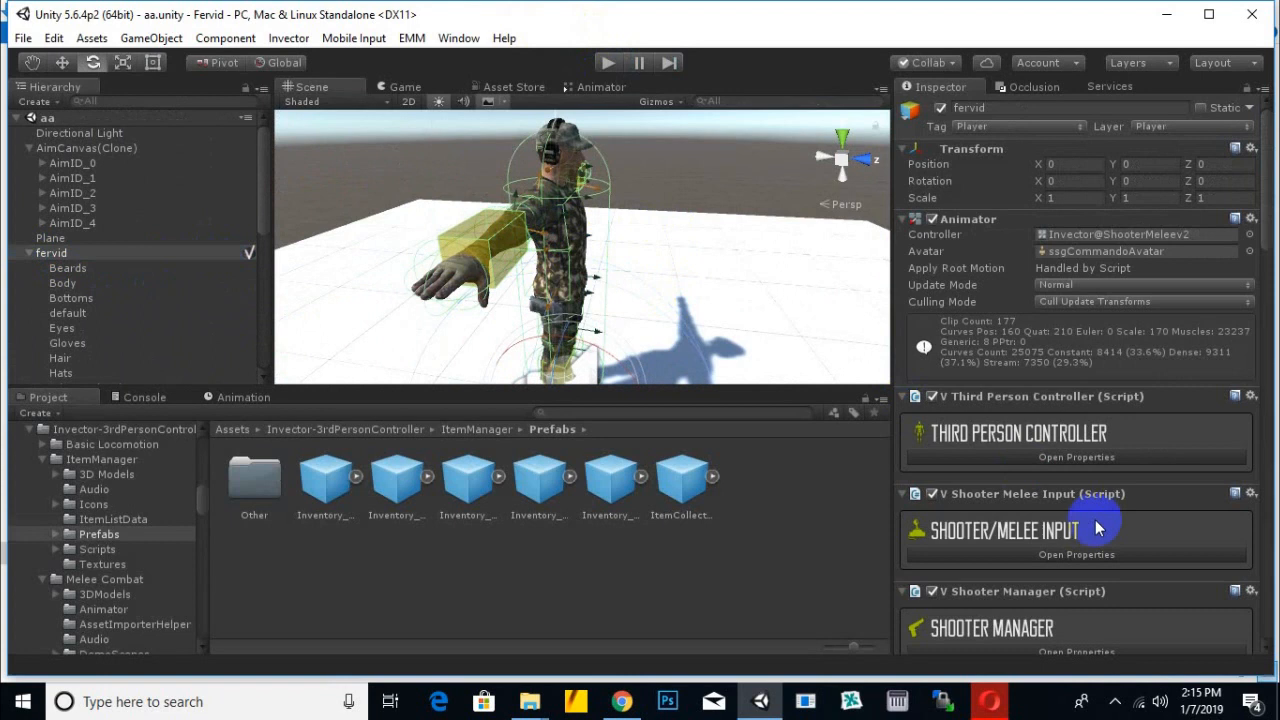
{"action": "scroll", "coordinate": [1100, 528], "scroll_direction": "down", "scroll_amount": 20}
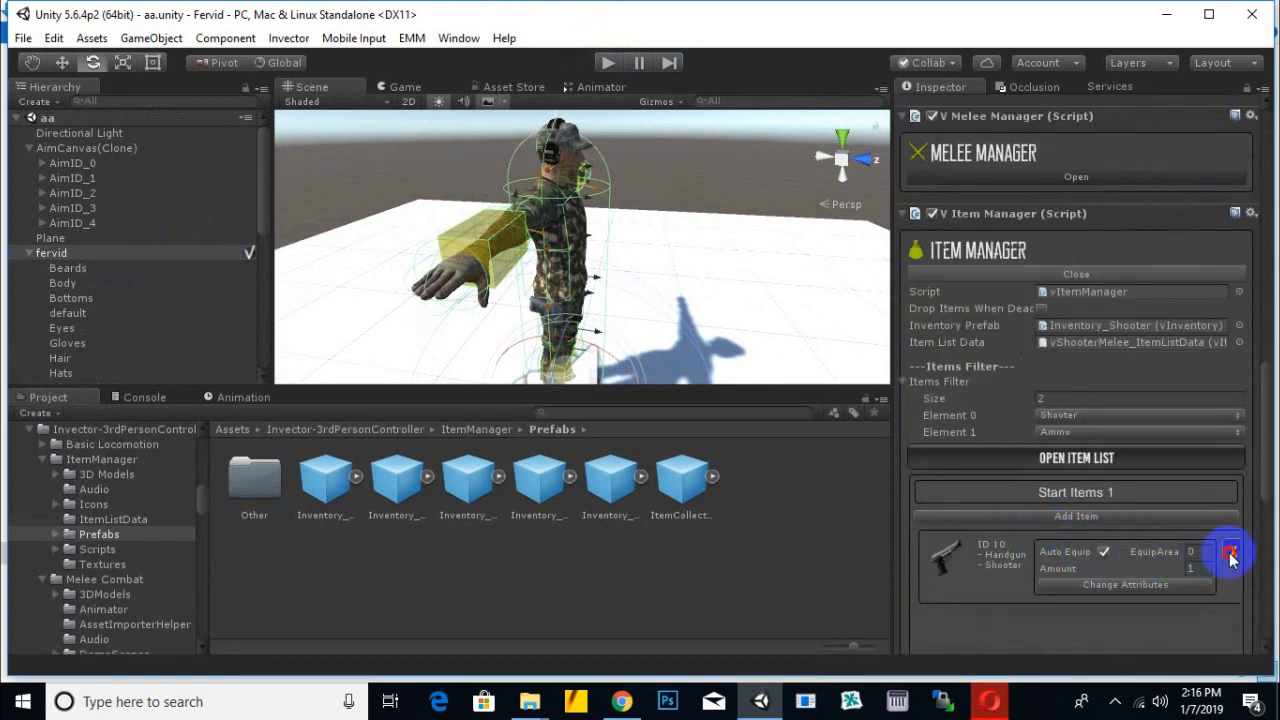
{"action": "left_click", "coordinate": [1230, 553]}
{"action": "left_click", "coordinate": [1097, 517]}
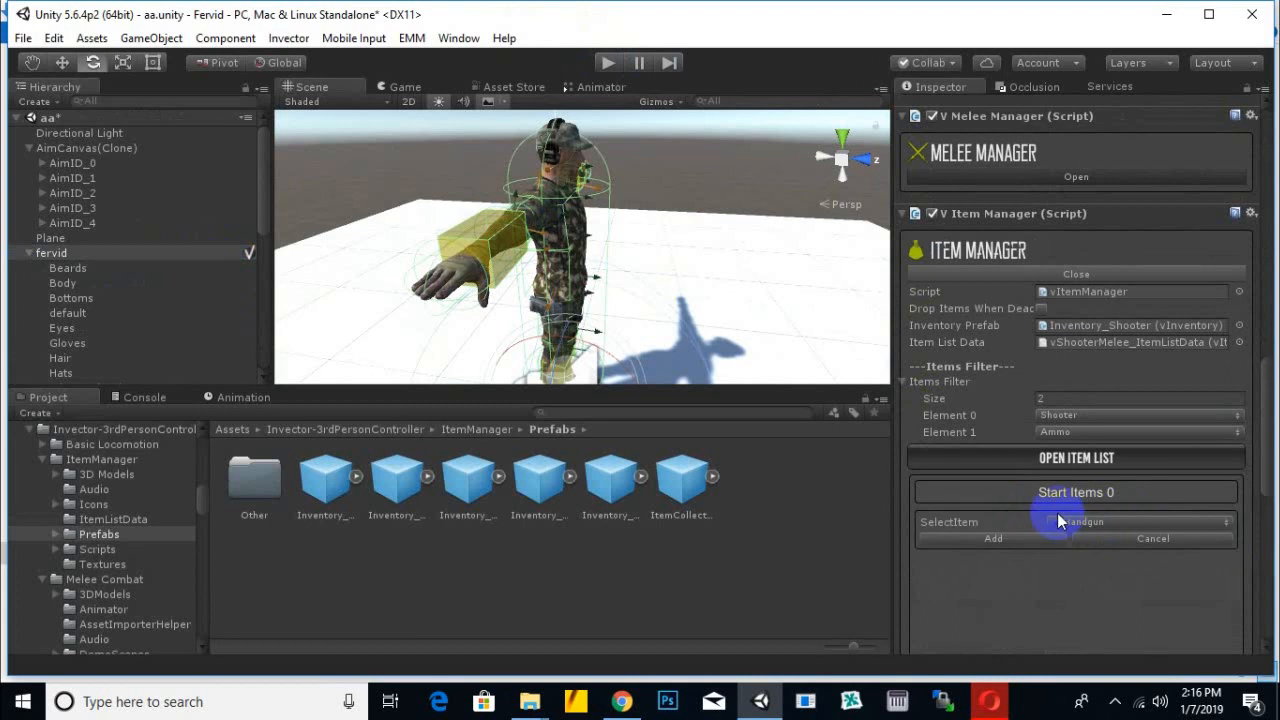
{"action": "left_click", "coordinate": [1121, 522]}
{"action": "left_click", "coordinate": [1123, 338]}
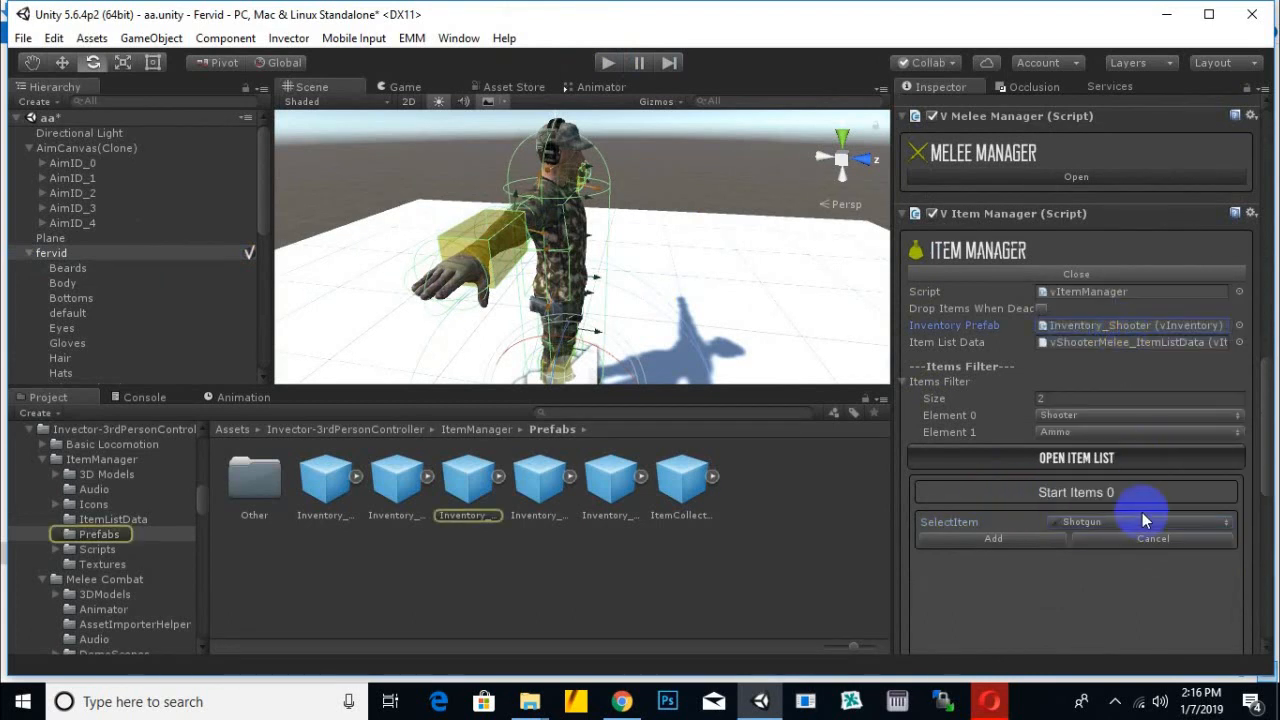
{"action": "left_click", "coordinate": [1140, 518]}
{"action": "left_click", "coordinate": [1108, 308]}
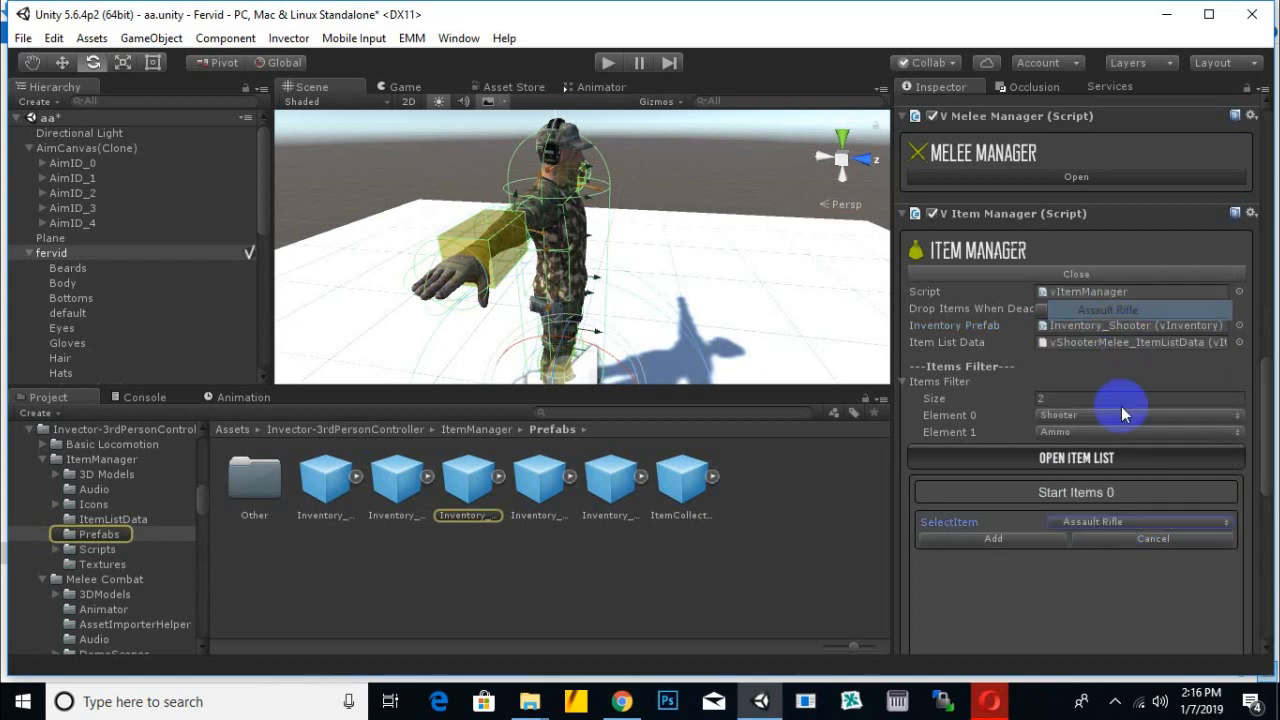
{"action": "left_click", "coordinate": [1025, 541]}
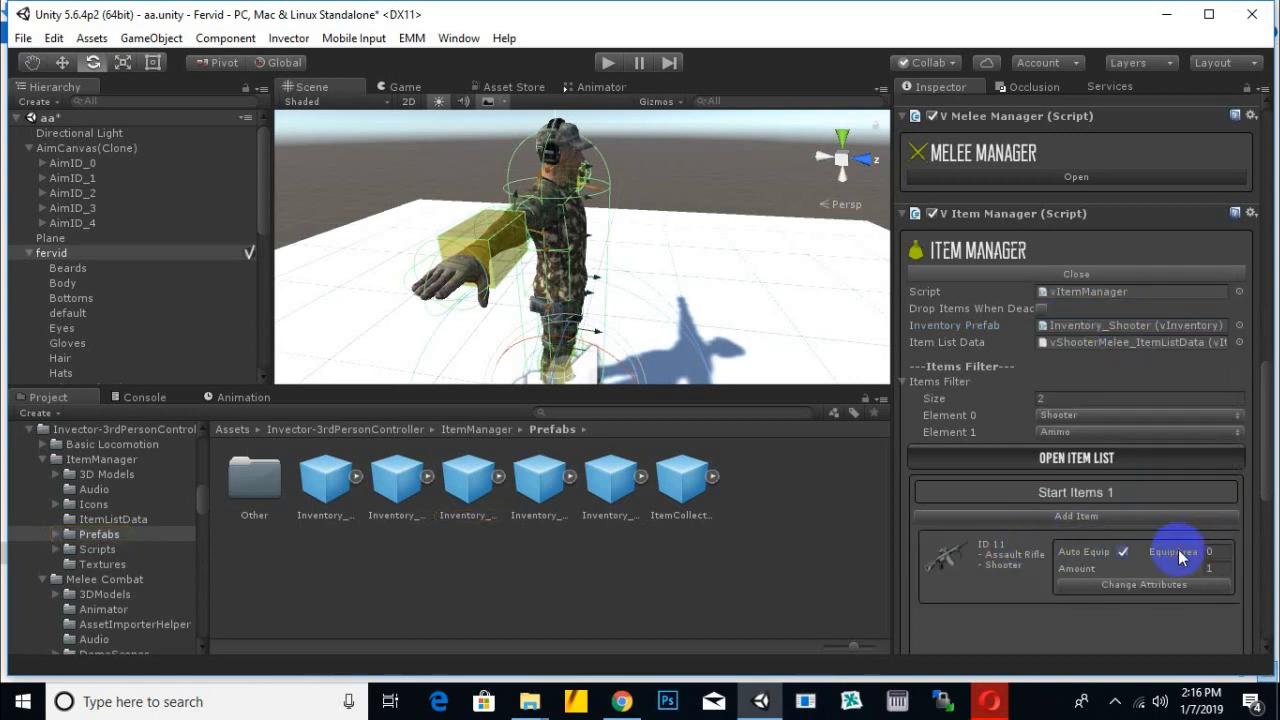
- Run the game, and aim and fire the assault rifle several times to test the hold
{"action": "left_click", "coordinate": [608, 63]}
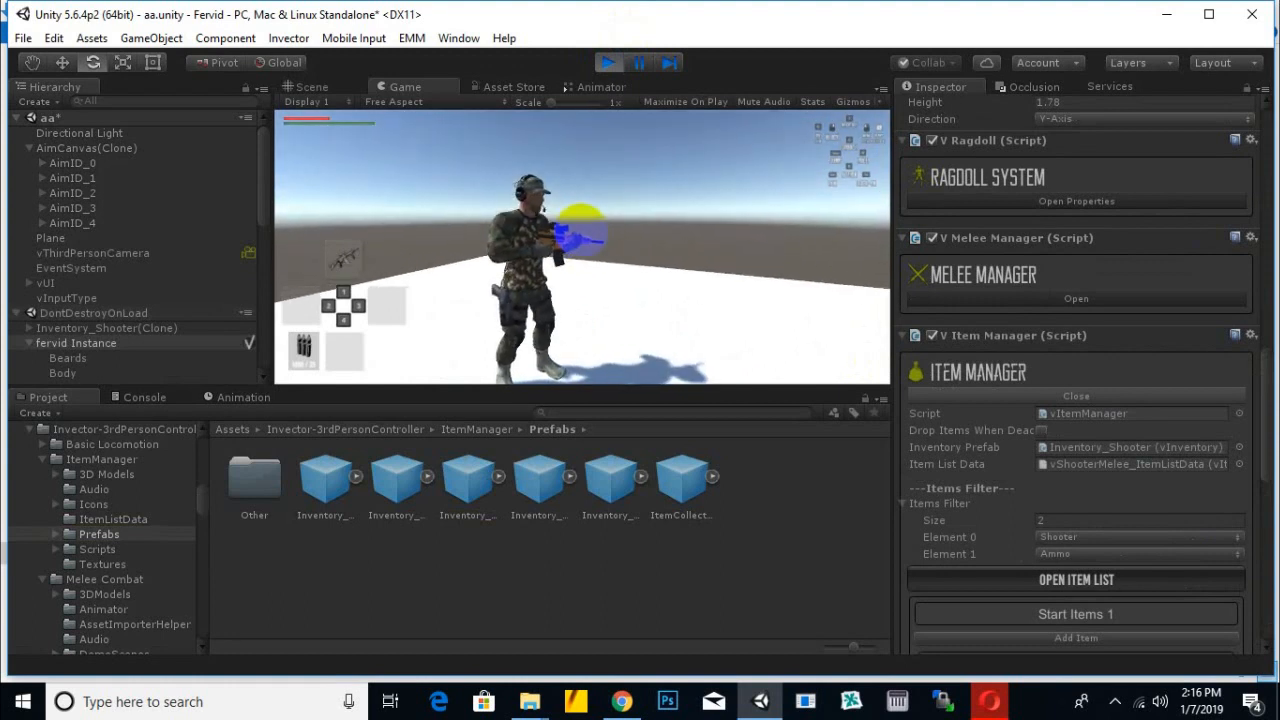
{"action": "right_click", "coordinate": [582, 231]}
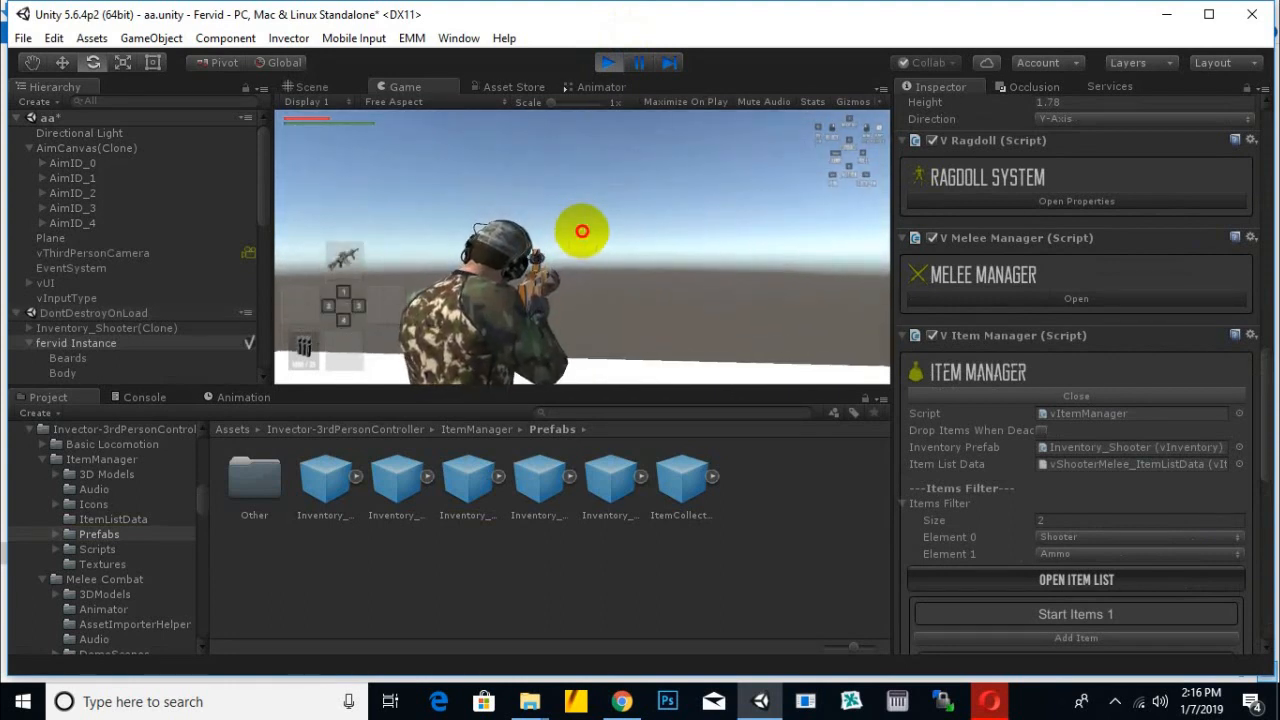
{"action": "left_click", "coordinate": [582, 231]}
{"action": "right_click", "coordinate": [581, 230]}
{"action": "left_click", "coordinate": [581, 230]}
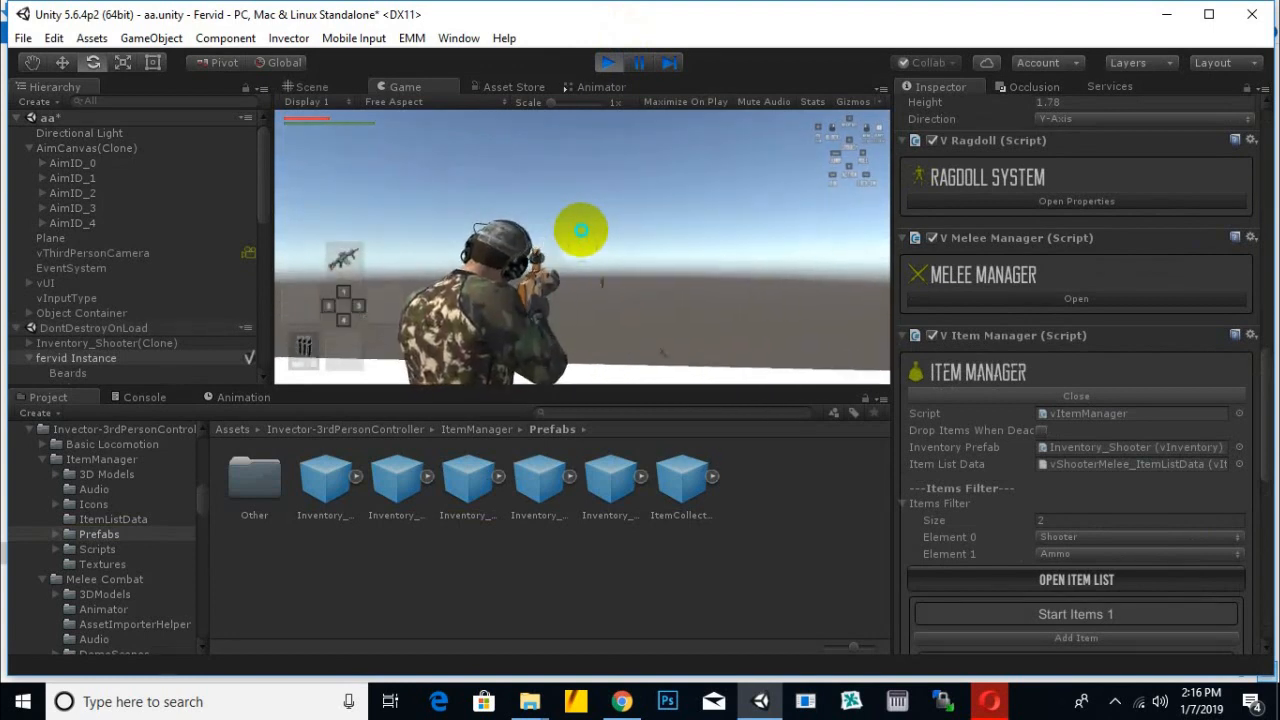
{"action": "right_click", "coordinate": [581, 230]}
{"action": "left_click", "coordinate": [582, 231]}
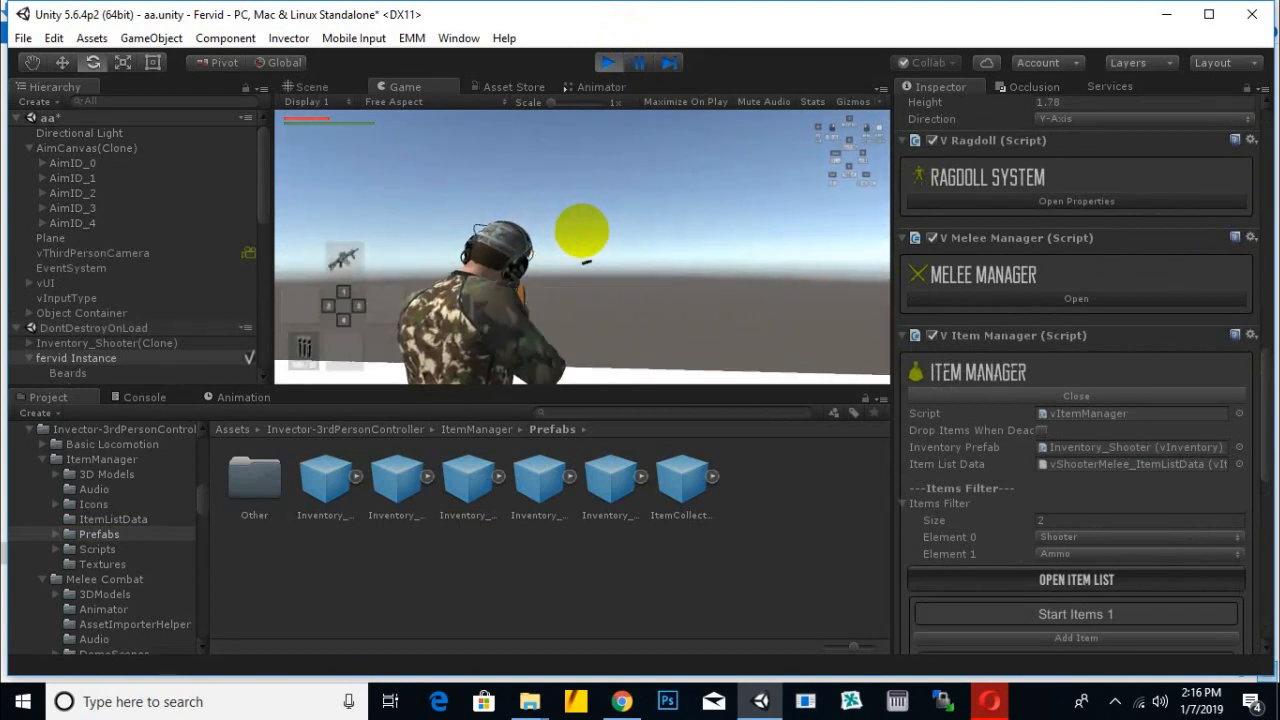
- Walk the character in all directions in the running game to check how the rifle is carried
{"action": "key", "text": "s"}
{"action": "key", "text": "a"}
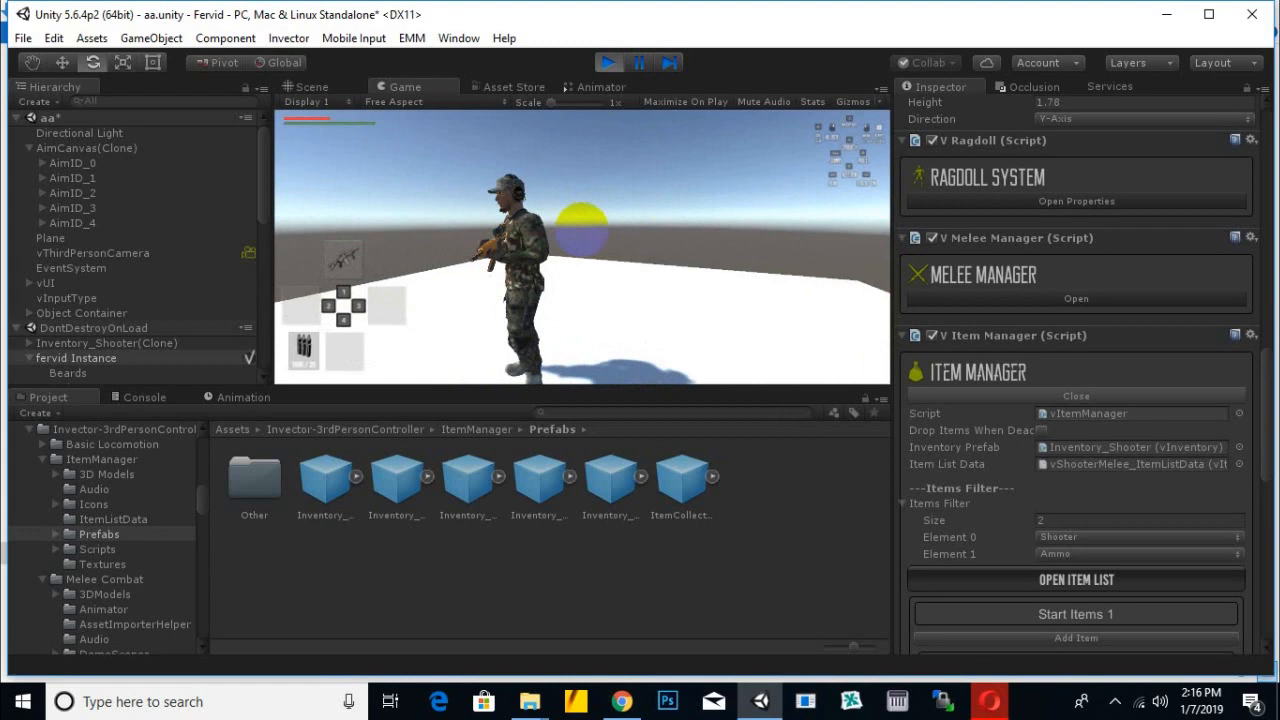
{"action": "key", "text": "w"}
{"action": "key", "text": "d"}
{"action": "key", "text": "s"}
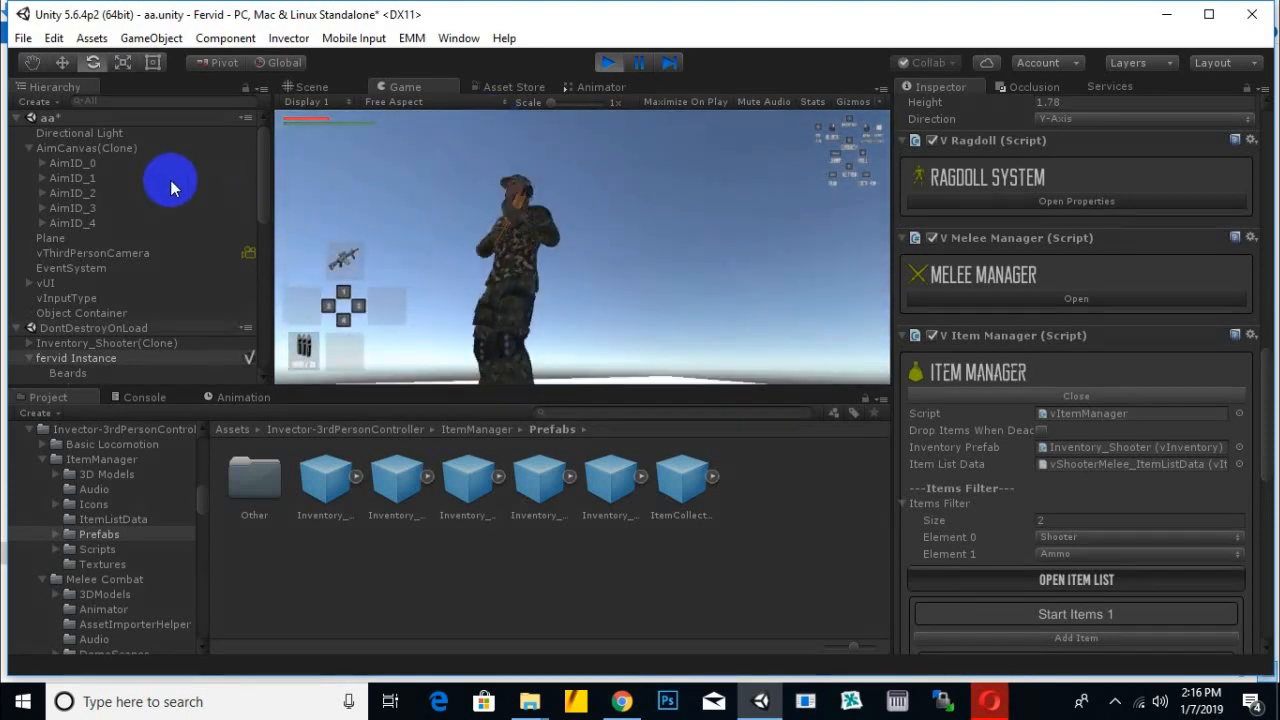
- Inspect the rifle grip in the Scene view and select defaultHandler under the running character's right hand for moving
{"action": "left_click", "coordinate": [335, 90]}
{"action": "scroll", "coordinate": [722, 287], "scroll_direction": "up", "scroll_amount": 5}
{"action": "middle_click_drag", "start_coordinate": [722, 287], "coordinate": [526, 203]}
{"action": "scroll", "coordinate": [545, 216], "scroll_direction": "down", "scroll_amount": 4}
{"action": "left_click_drag", "start_coordinate": [548, 242], "coordinate": [591, 226], "text": "alt"}
{"action": "scroll", "coordinate": [588, 231], "scroll_direction": "up", "scroll_amount": 3}
{"action": "middle_click_drag", "start_coordinate": [588, 232], "coordinate": [603, 272]}
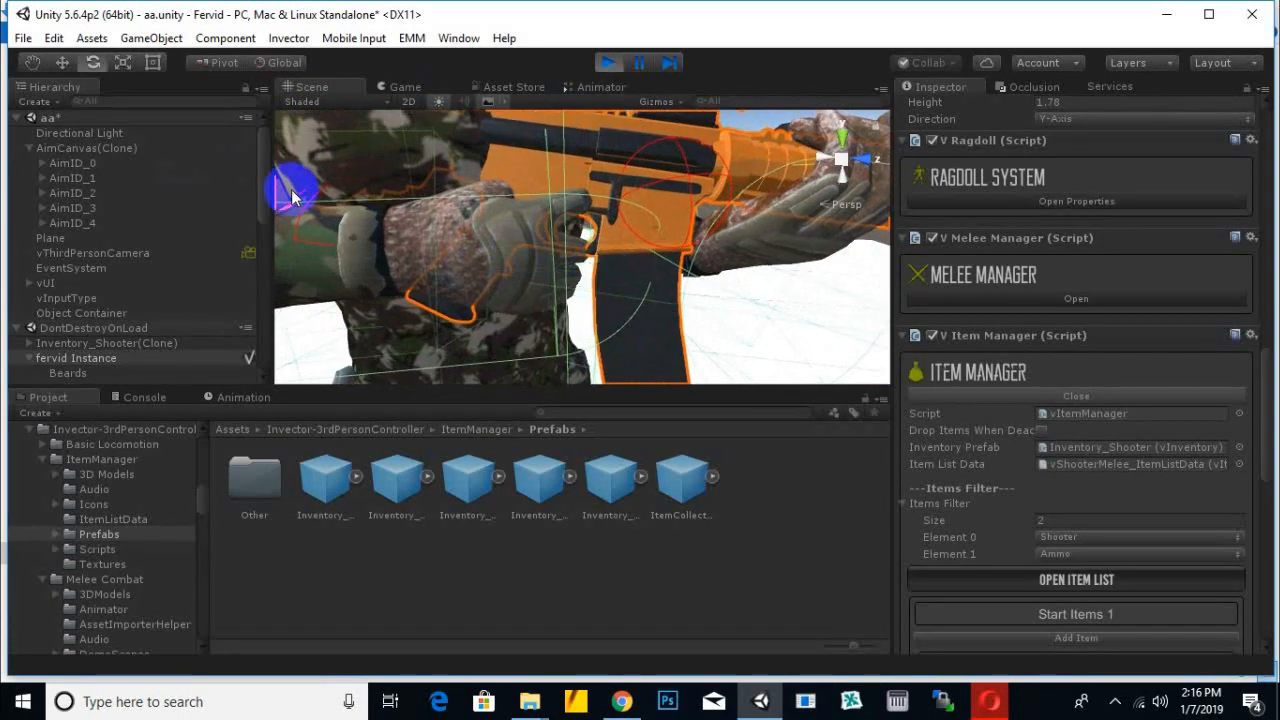
{"action": "left_click", "coordinate": [60, 66]}
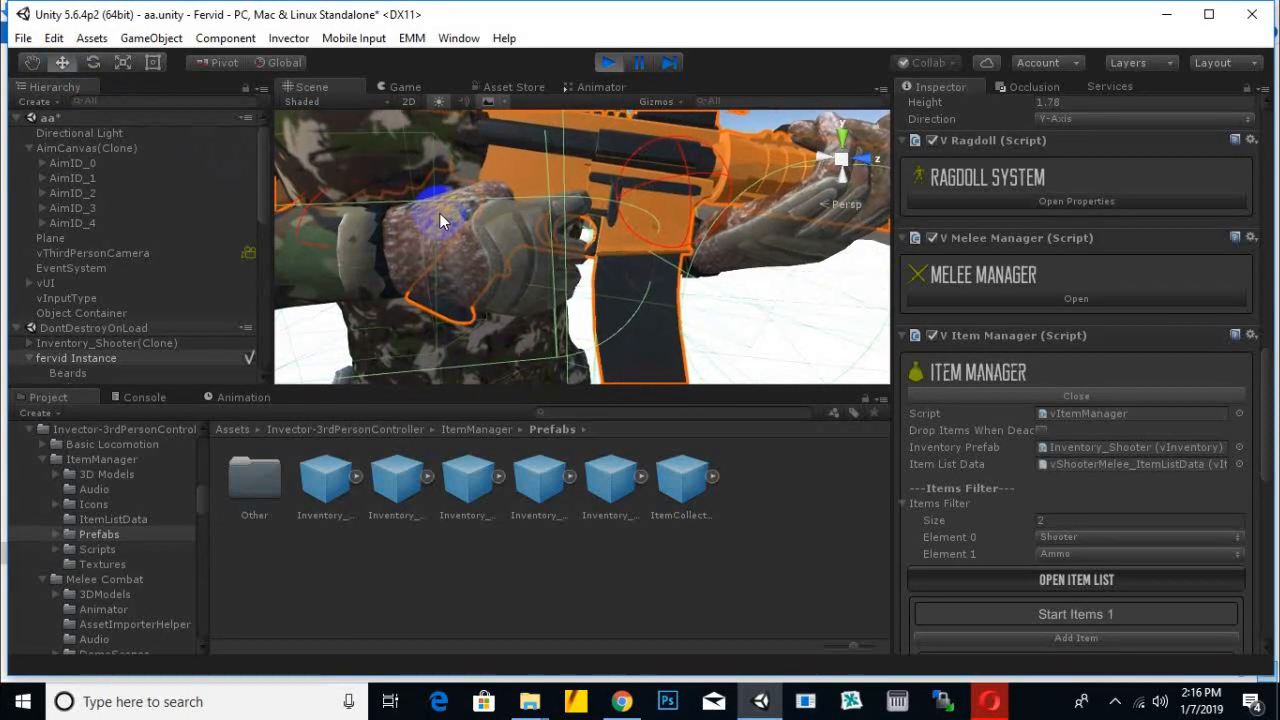
{"action": "scroll", "coordinate": [157, 335], "scroll_direction": "down", "scroll_amount": 2}
{"action": "scroll", "coordinate": [176, 336], "scroll_direction": "down", "scroll_amount": 8}
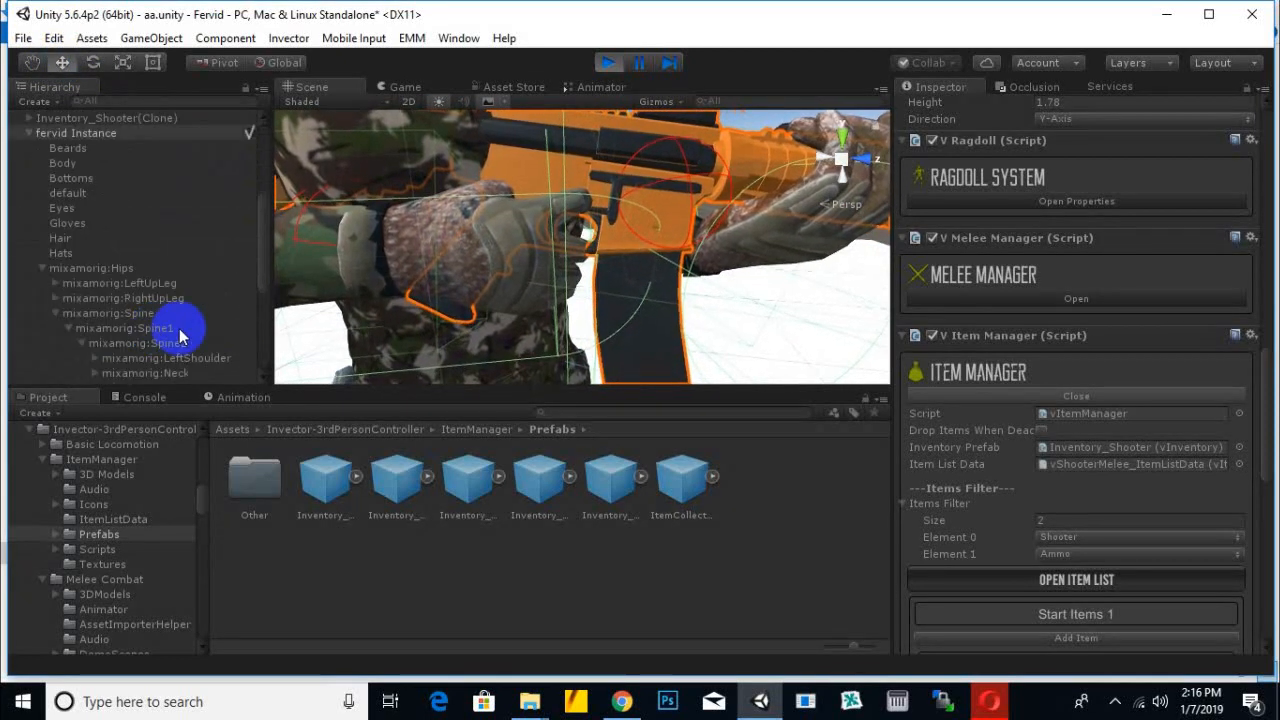
{"action": "scroll", "coordinate": [457, 286], "scroll_direction": "down", "scroll_amount": 6}
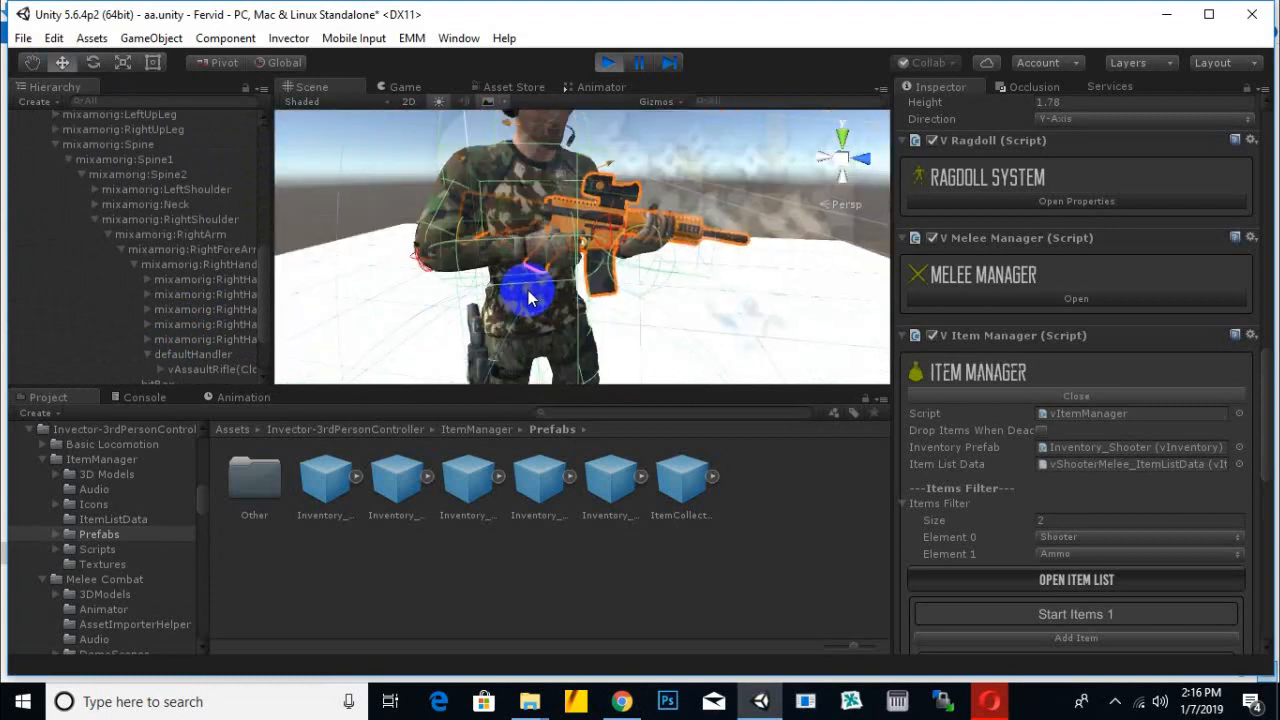
{"action": "left_click", "coordinate": [613, 290]}
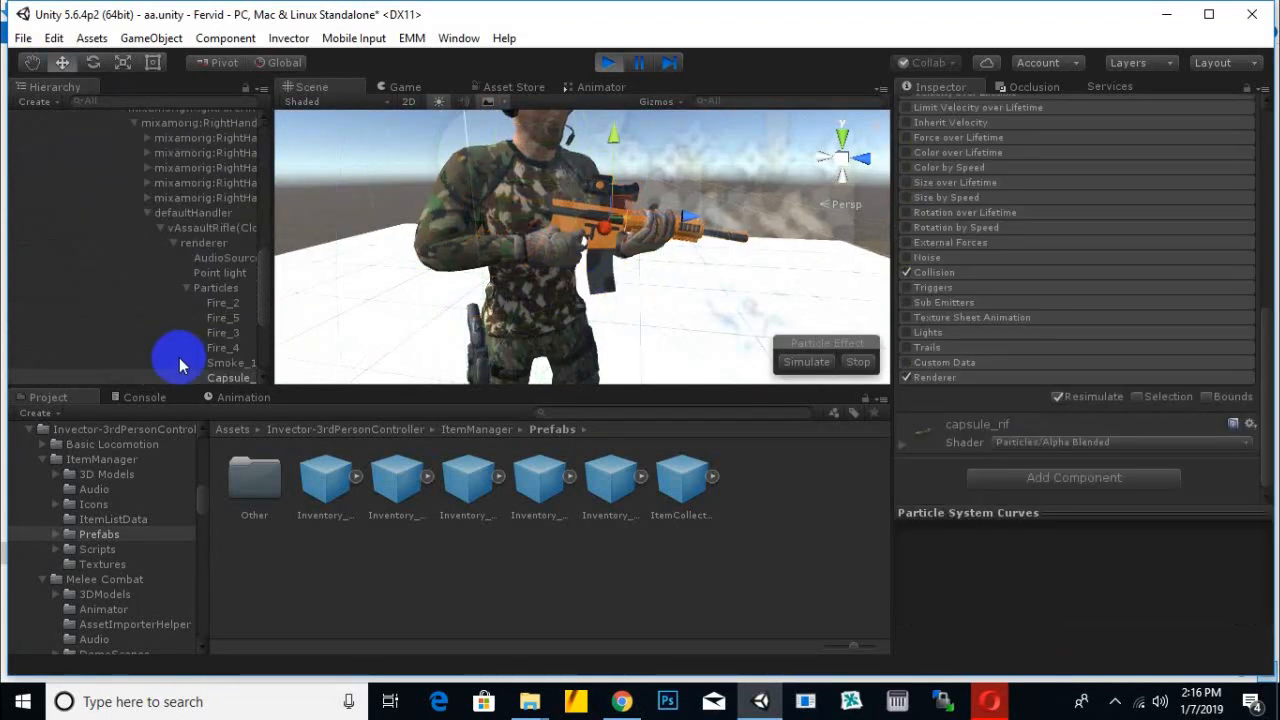
{"action": "double_click", "coordinate": [195, 213]}
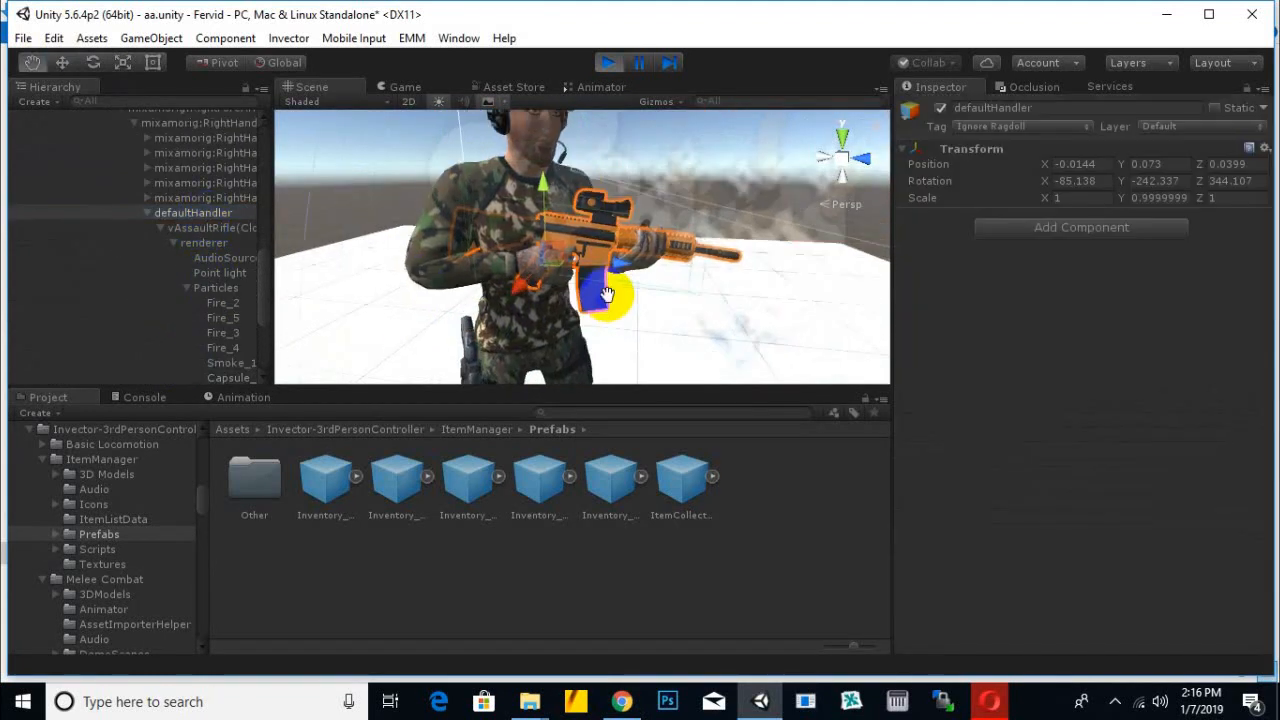
- Move defaultHandler to about X -0.0452, Y 0.0842, Z 0.0367 to fit the rifle into the right hand
{"action": "scroll", "coordinate": [513, 325], "scroll_direction": "up", "scroll_amount": 5}
{"action": "scroll", "coordinate": [522, 324], "scroll_direction": "down", "scroll_amount": 5}
{"action": "middle_click_drag", "start_coordinate": [527, 316], "coordinate": [542, 275]}
{"action": "scroll", "coordinate": [509, 266], "scroll_direction": "up", "scroll_amount": 4}
{"action": "left_click_drag", "start_coordinate": [414, 270], "coordinate": [421, 246]}
{"action": "left_click_drag", "start_coordinate": [475, 299], "coordinate": [495, 303]}
{"action": "left_click_drag", "start_coordinate": [622, 268], "coordinate": [547, 298], "text": "alt"}
{"action": "middle_click_drag", "start_coordinate": [547, 298], "coordinate": [574, 277]}
{"action": "scroll", "coordinate": [574, 277], "scroll_direction": "down", "scroll_amount": 5}
{"action": "left_click_drag", "start_coordinate": [574, 277], "coordinate": [431, 277], "text": "alt"}
{"action": "scroll", "coordinate": [431, 277], "scroll_direction": "up", "scroll_amount": 3}
{"action": "middle_click_drag", "start_coordinate": [431, 277], "coordinate": [442, 272]}
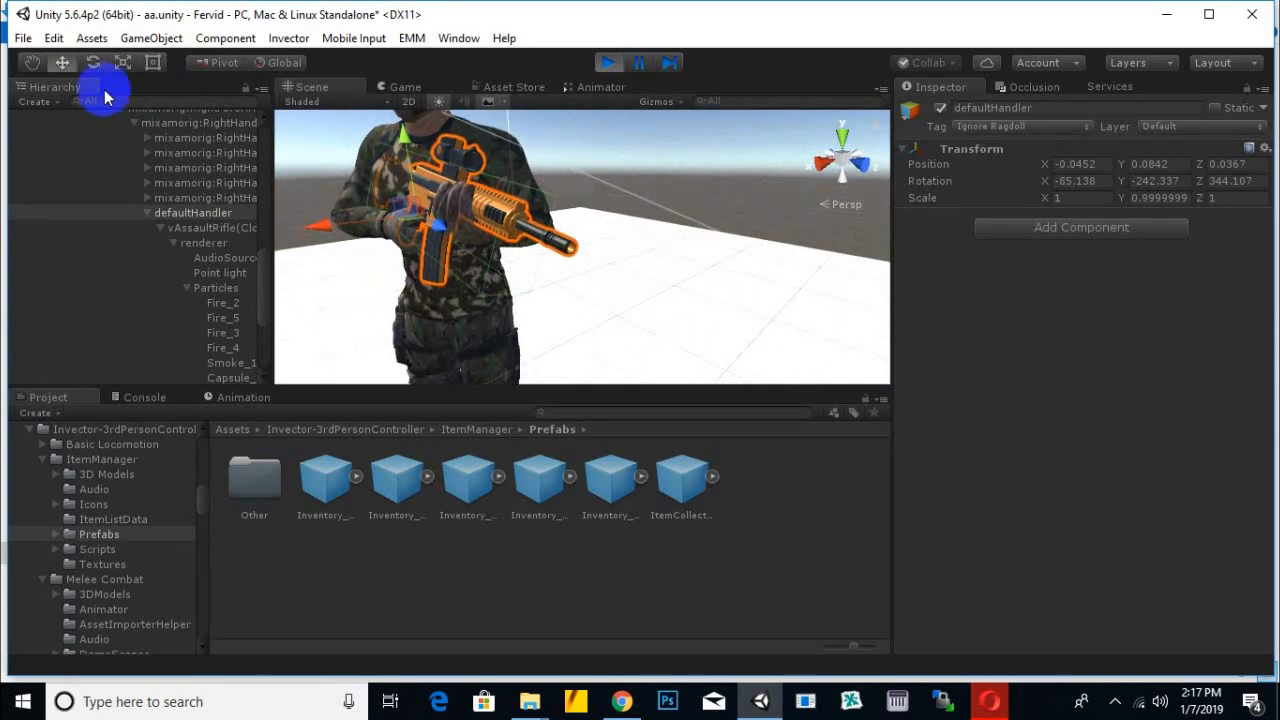
- Try rotating defaultHandler to realign the rifle, and undo the rotation
{"action": "left_click", "coordinate": [93, 62]}
{"action": "left_click_drag", "start_coordinate": [478, 238], "coordinate": [494, 226]}
{"action": "left_click_drag", "start_coordinate": [470, 304], "coordinate": [631, 321], "text": "alt"}
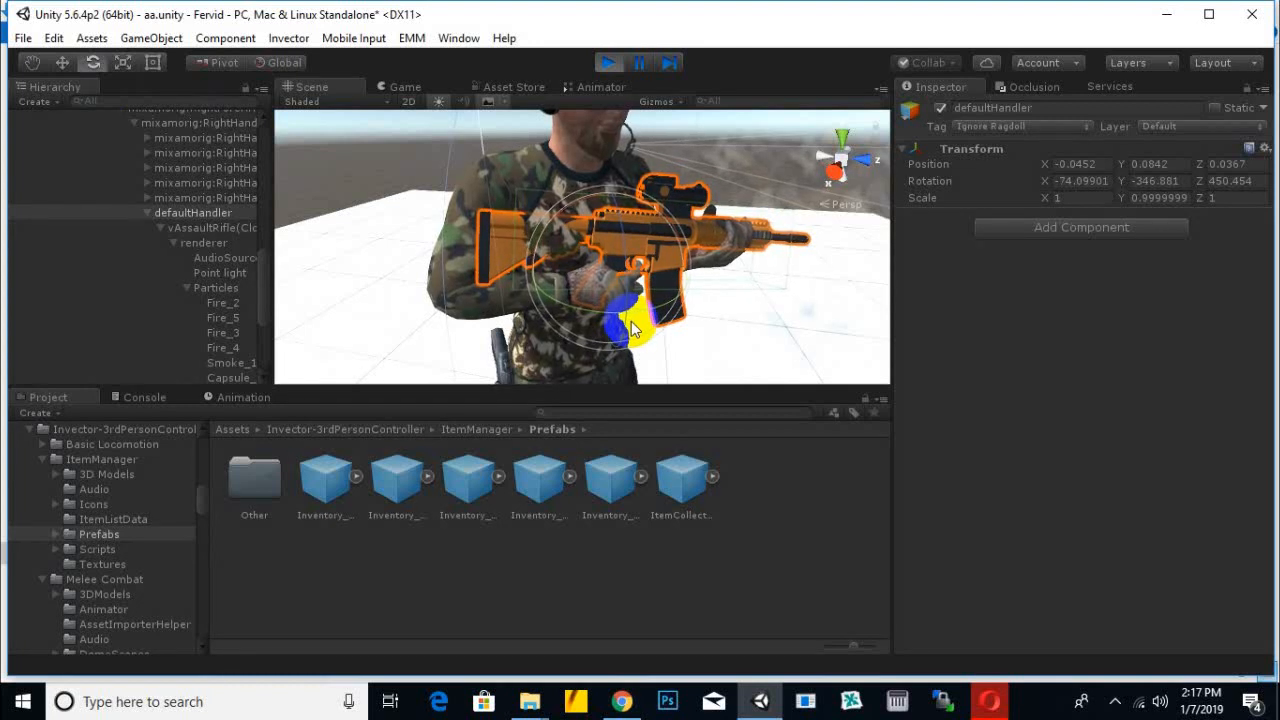
{"action": "key", "text": "ctrl+z"}
{"action": "left_click_drag", "start_coordinate": [631, 323], "coordinate": [536, 166], "text": "alt"}
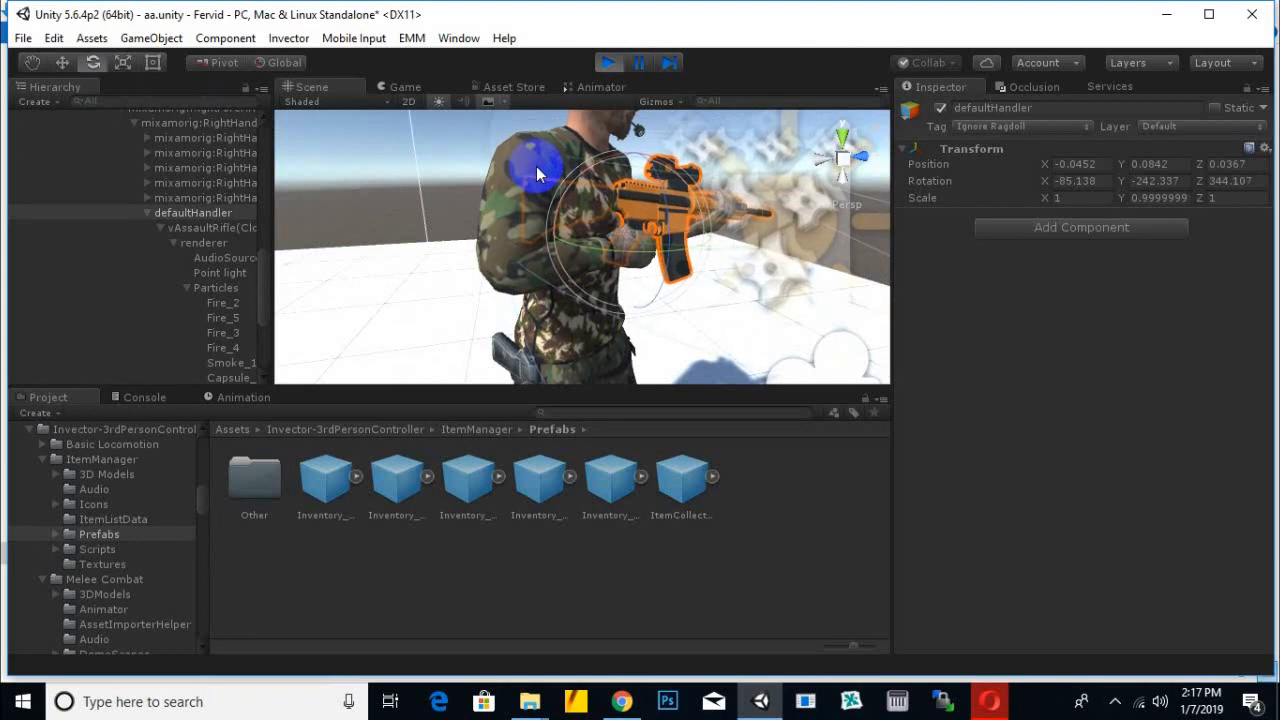
- Copy defaultHandler's Transform component, stop the game and paste the copied values onto defaultHandler
{"action": "left_click", "coordinate": [1265, 147]}
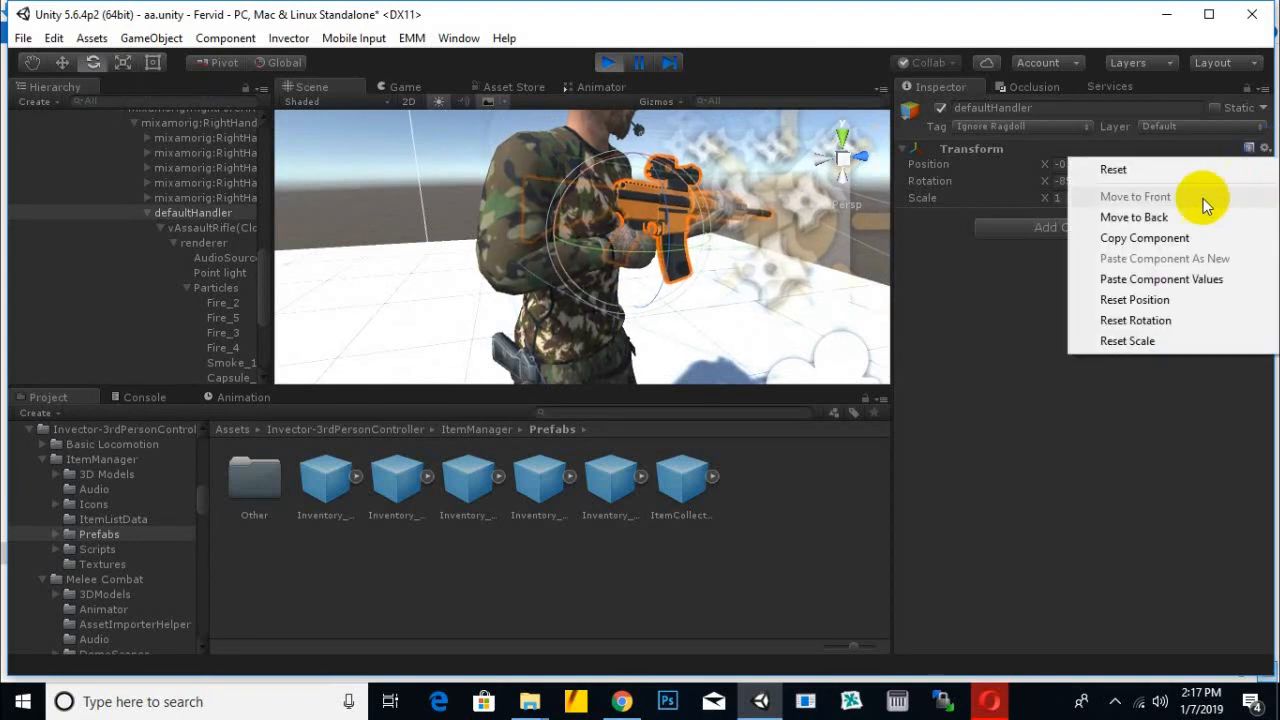
{"action": "left_click", "coordinate": [1152, 241]}
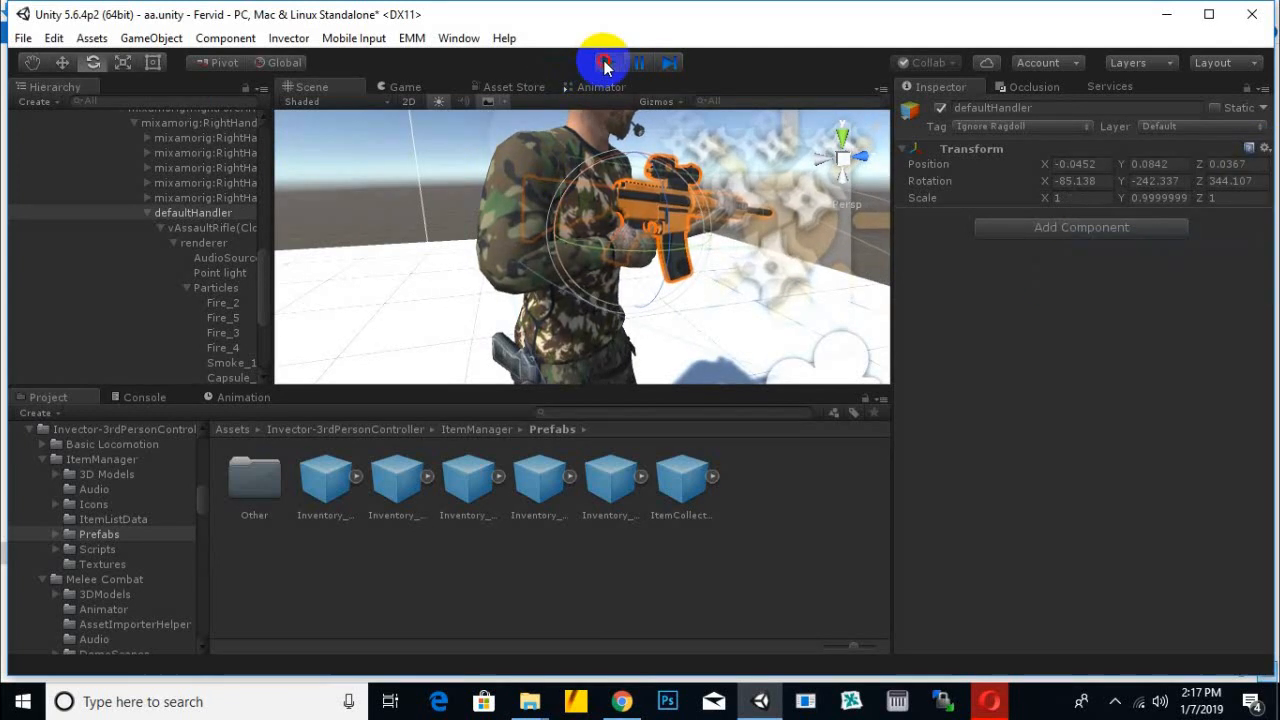
{"action": "left_click", "coordinate": [606, 63]}
{"action": "left_click", "coordinate": [1265, 148]}
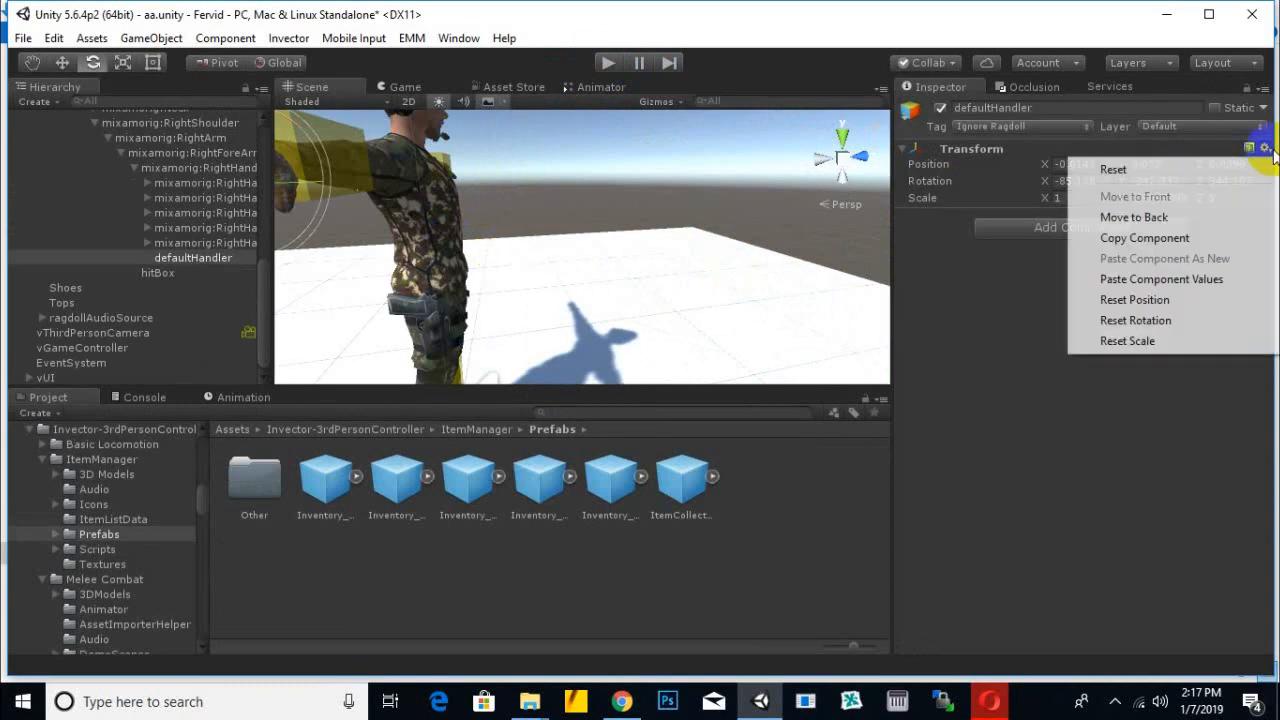
{"action": "left_click", "coordinate": [1170, 281]}
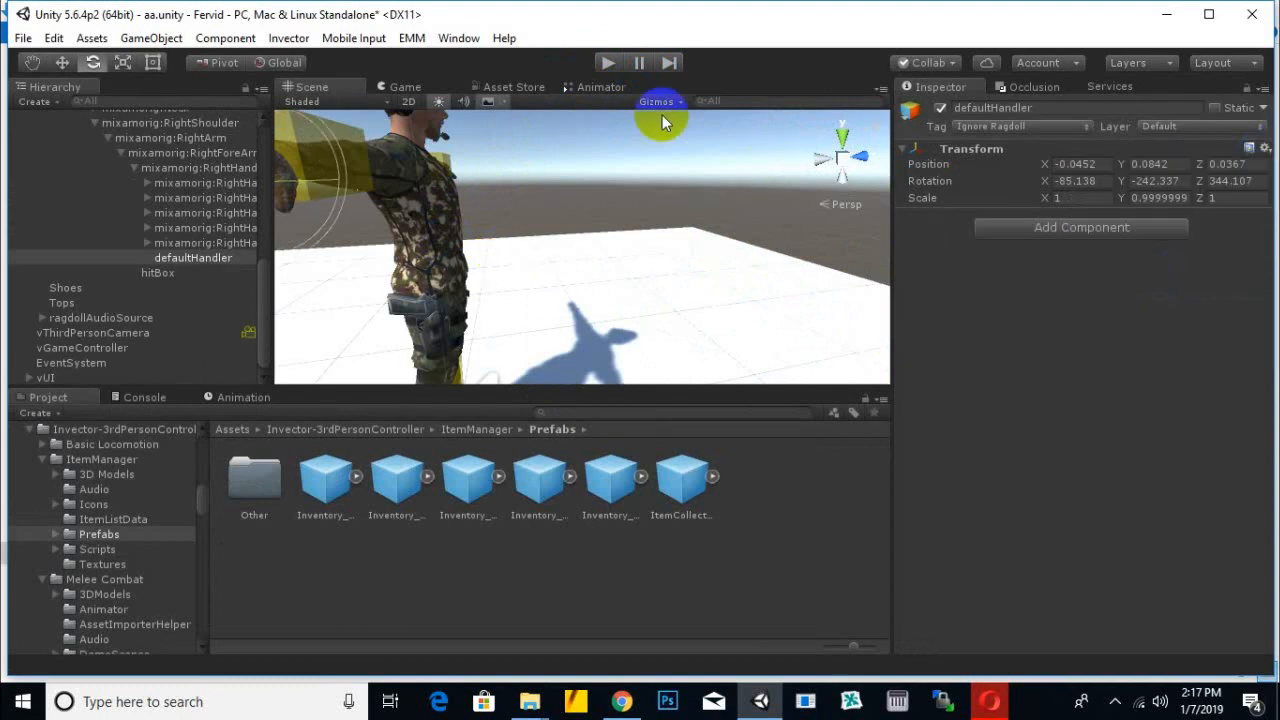
- Run the game to check the rifle hold, stop it and return to the Scene view
{"action": "left_click", "coordinate": [608, 63]}
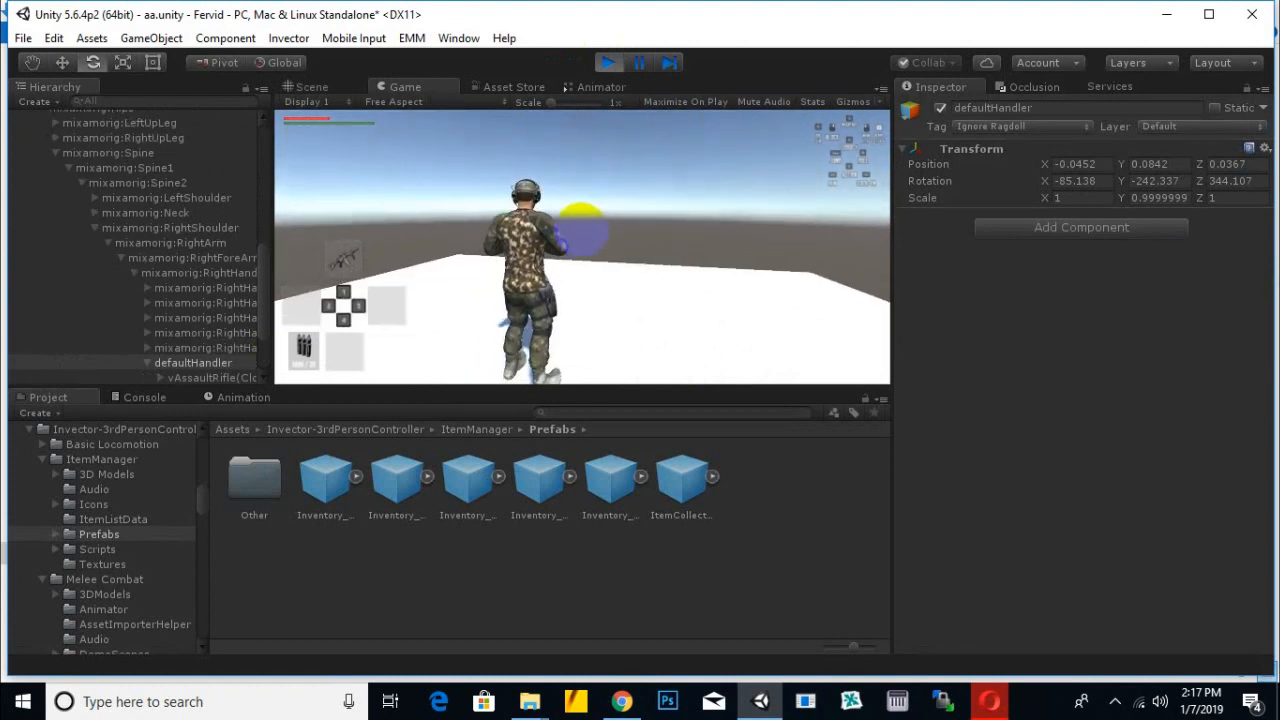
{"action": "left_click", "coordinate": [600, 66]}
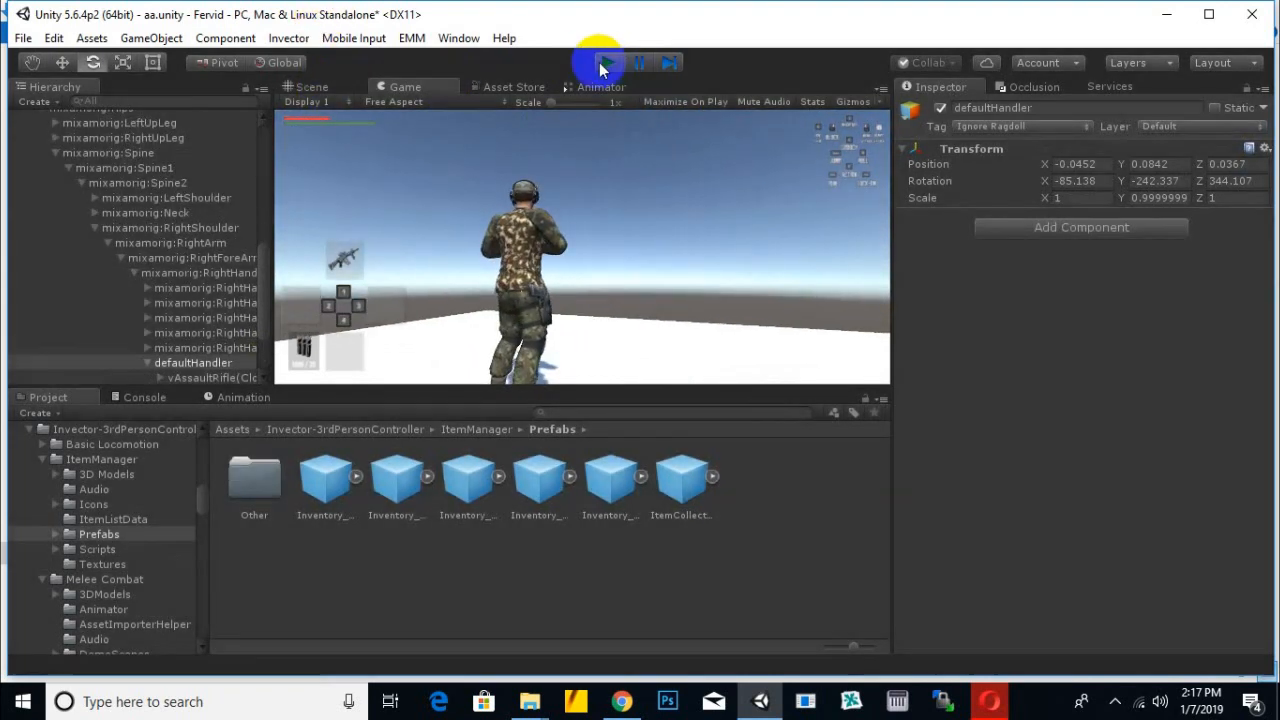
{"action": "left_click", "coordinate": [318, 88]}
- Replace the Assault Rifle with the Handgun as the start item in fervid's Item Manager
{"action": "scroll", "coordinate": [130, 281], "scroll_direction": "up", "scroll_amount": 5}
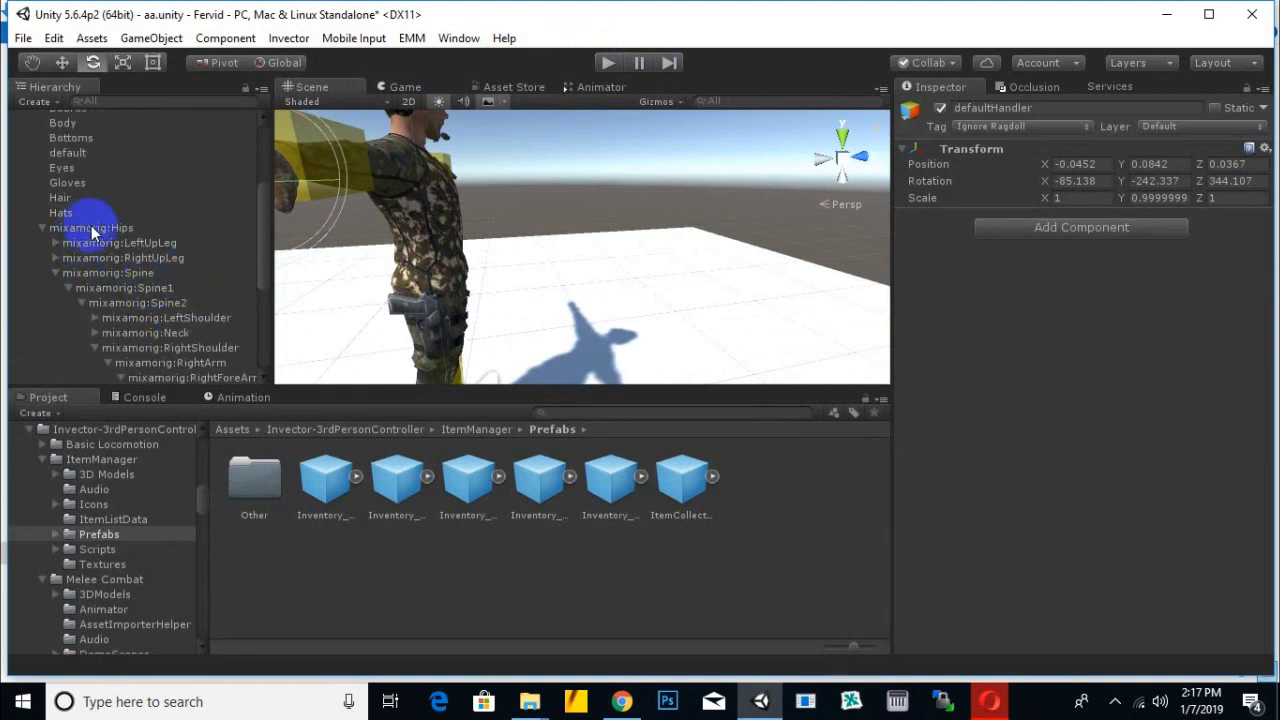
{"action": "scroll", "coordinate": [92, 232], "scroll_direction": "up", "scroll_amount": 4}
{"action": "scroll", "coordinate": [1237, 500], "scroll_direction": "down", "scroll_amount": 15}
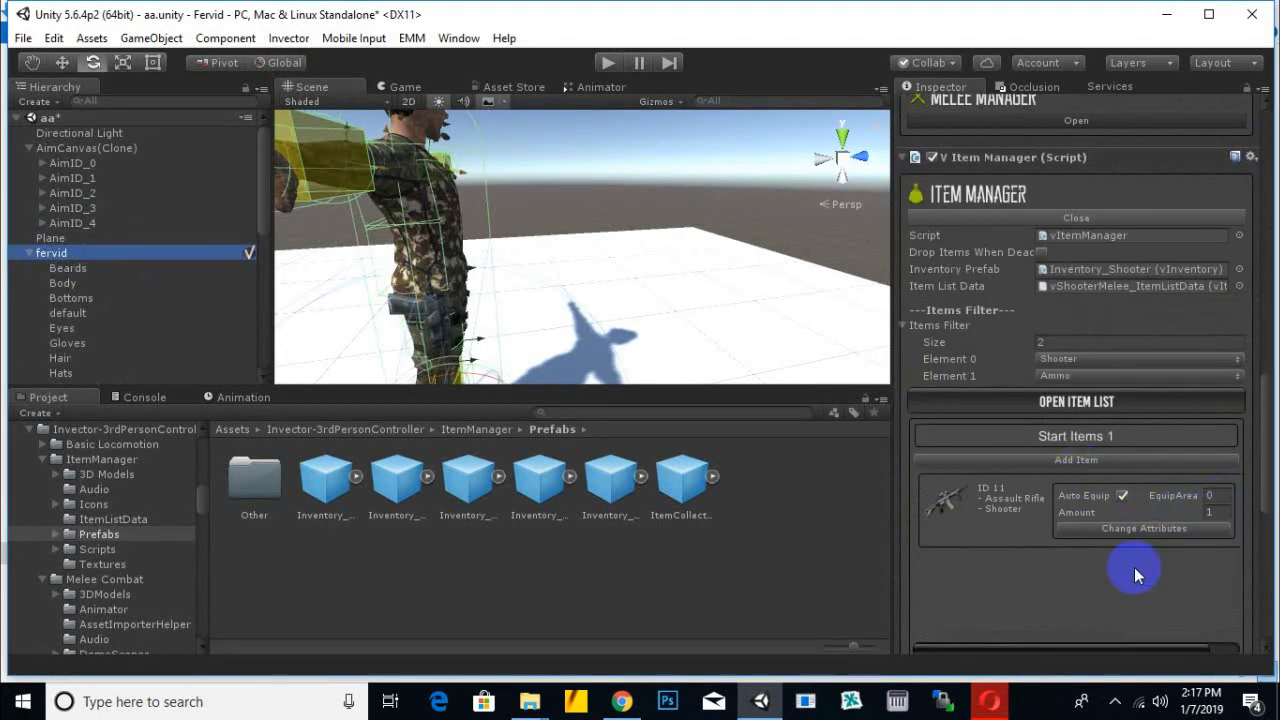
{"action": "left_click_drag", "start_coordinate": [1137, 650], "coordinate": [1175, 648]}
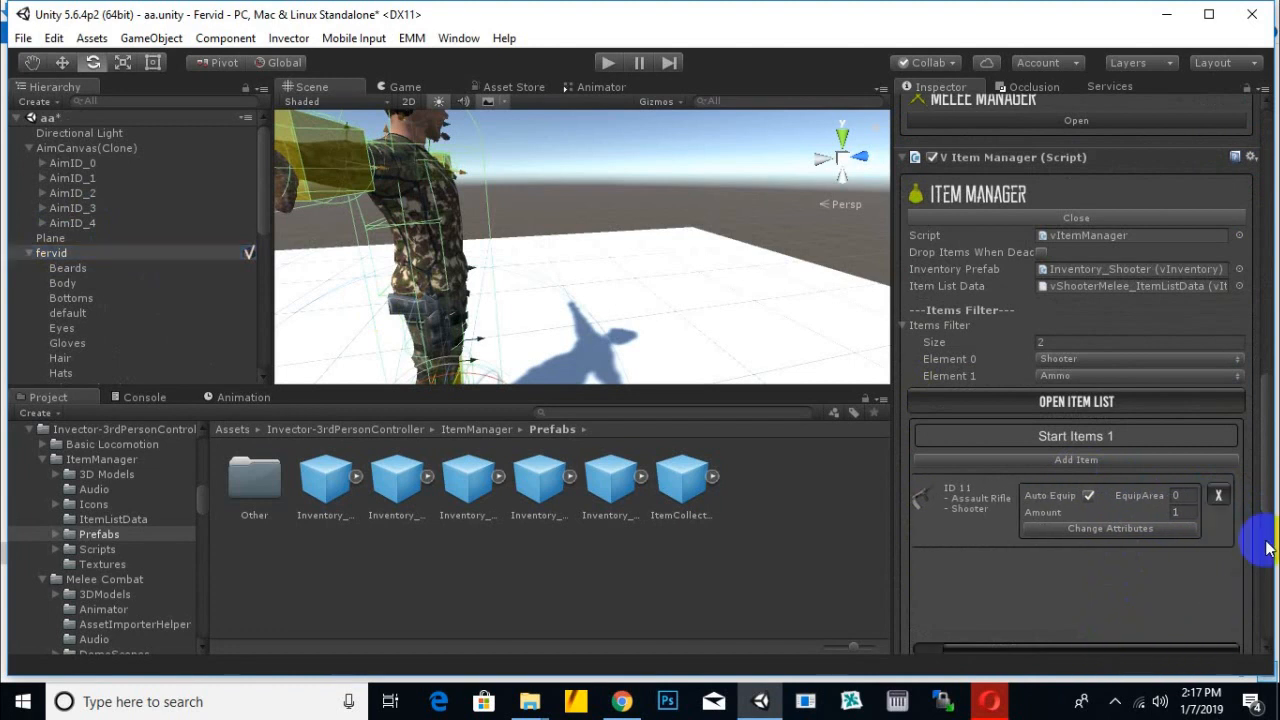
{"action": "left_click", "coordinate": [1219, 495]}
{"action": "left_click", "coordinate": [1097, 463]}
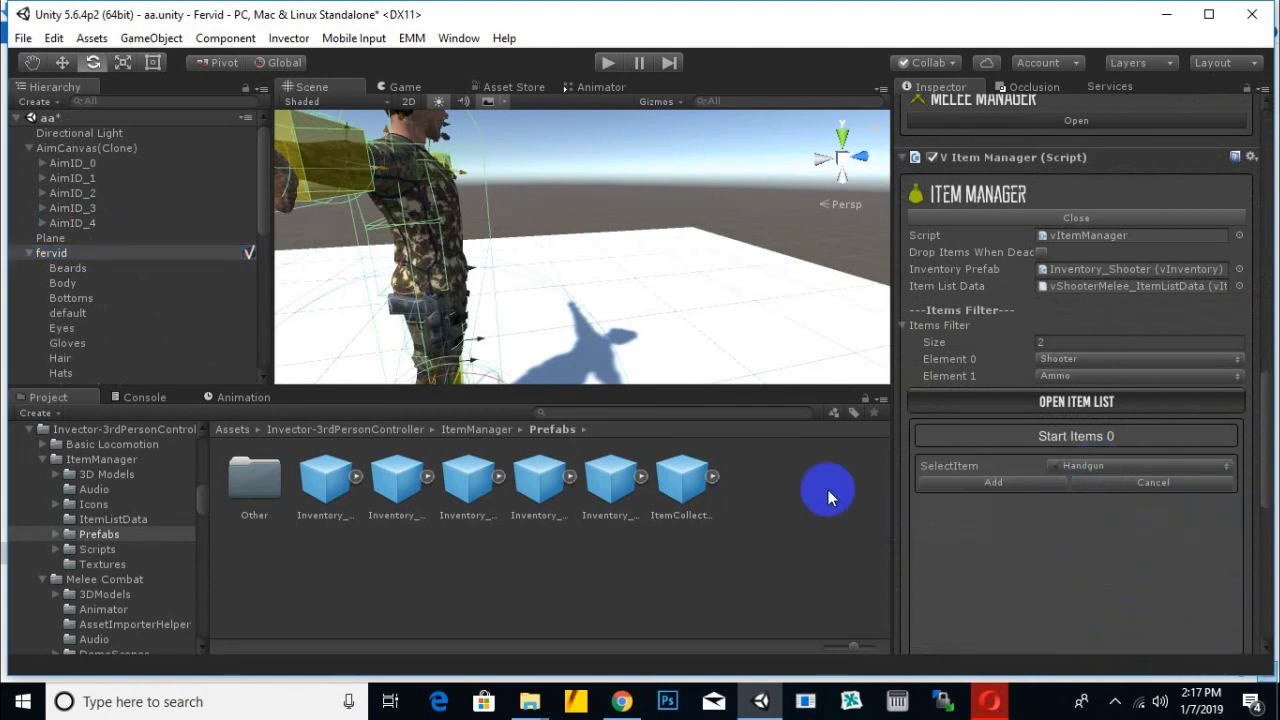
{"action": "left_click", "coordinate": [1145, 469]}
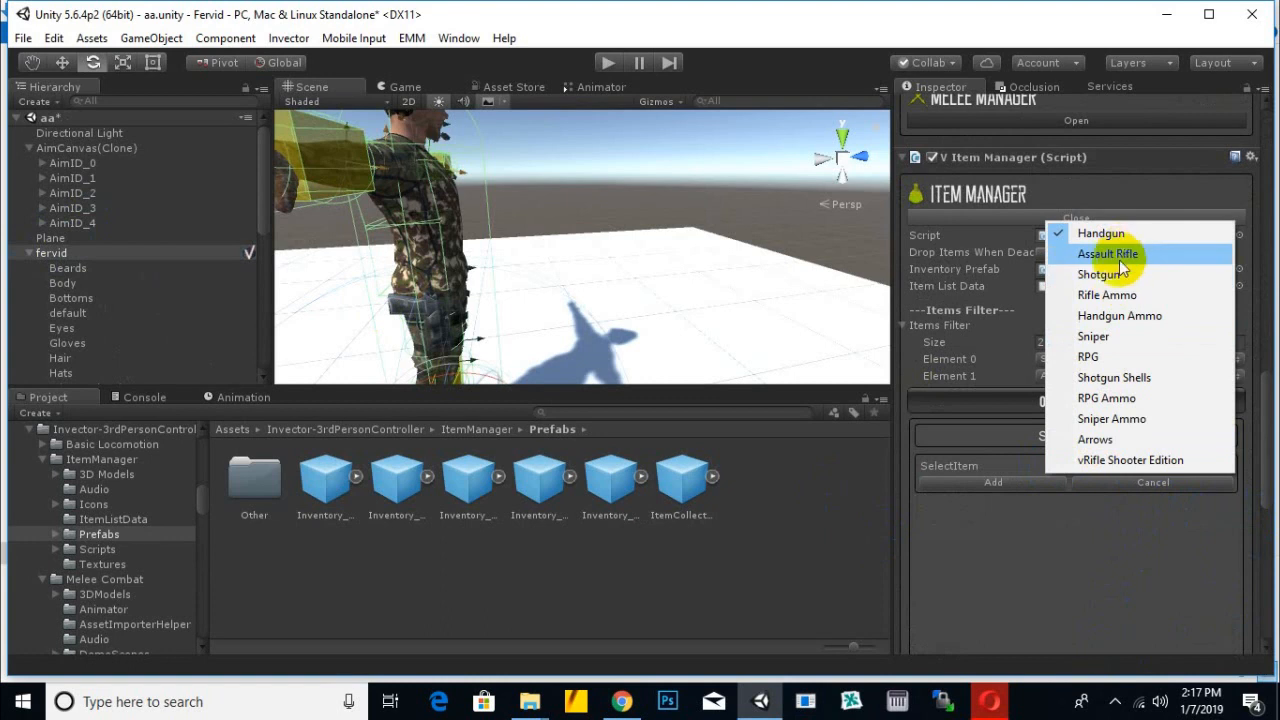
{"action": "left_click", "coordinate": [1046, 563]}
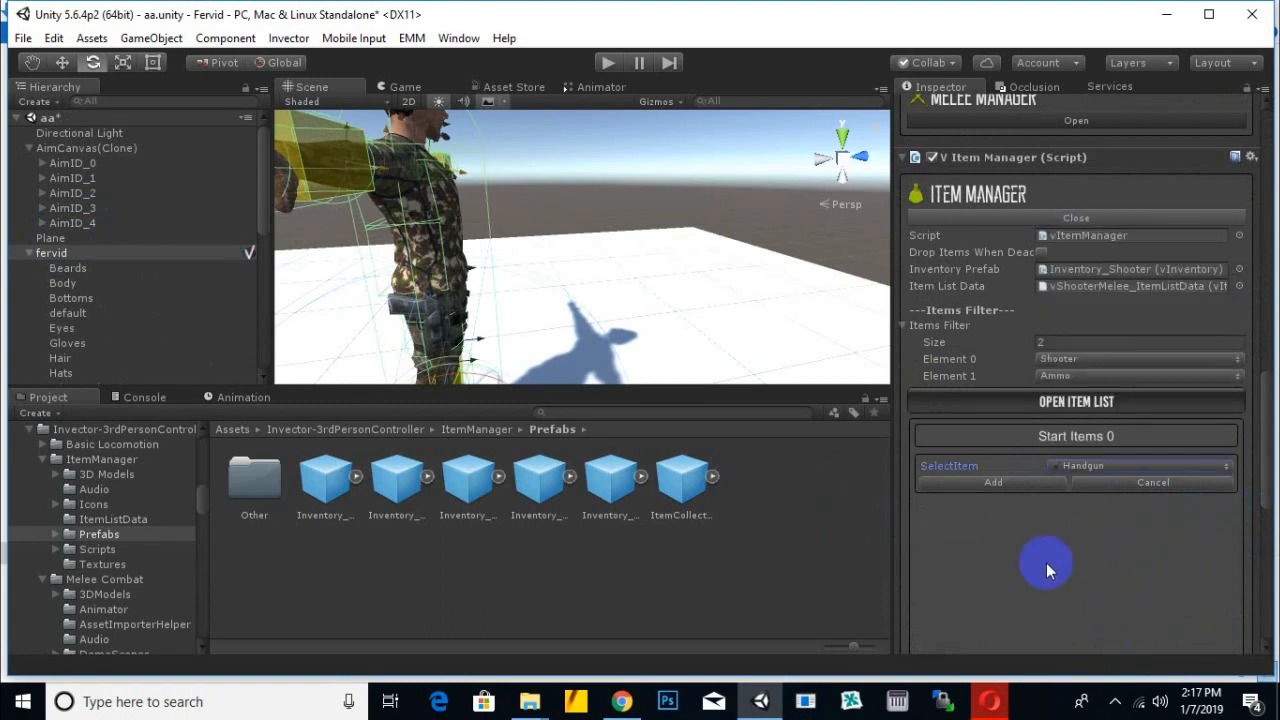
{"action": "left_click", "coordinate": [1033, 480]}
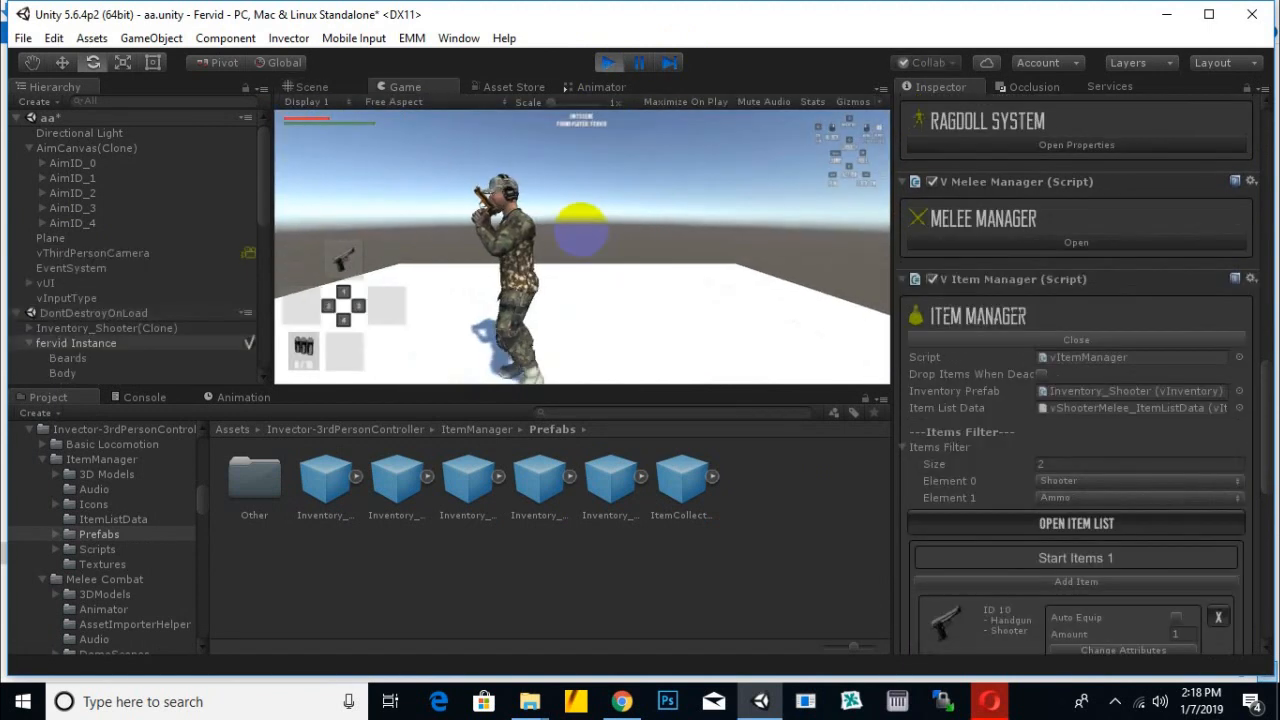
- Test aiming and firing the handgun in the running game, and stop the game
{"action": "left_click", "coordinate": [582, 231]}
{"action": "right_click", "coordinate": [582, 231]}
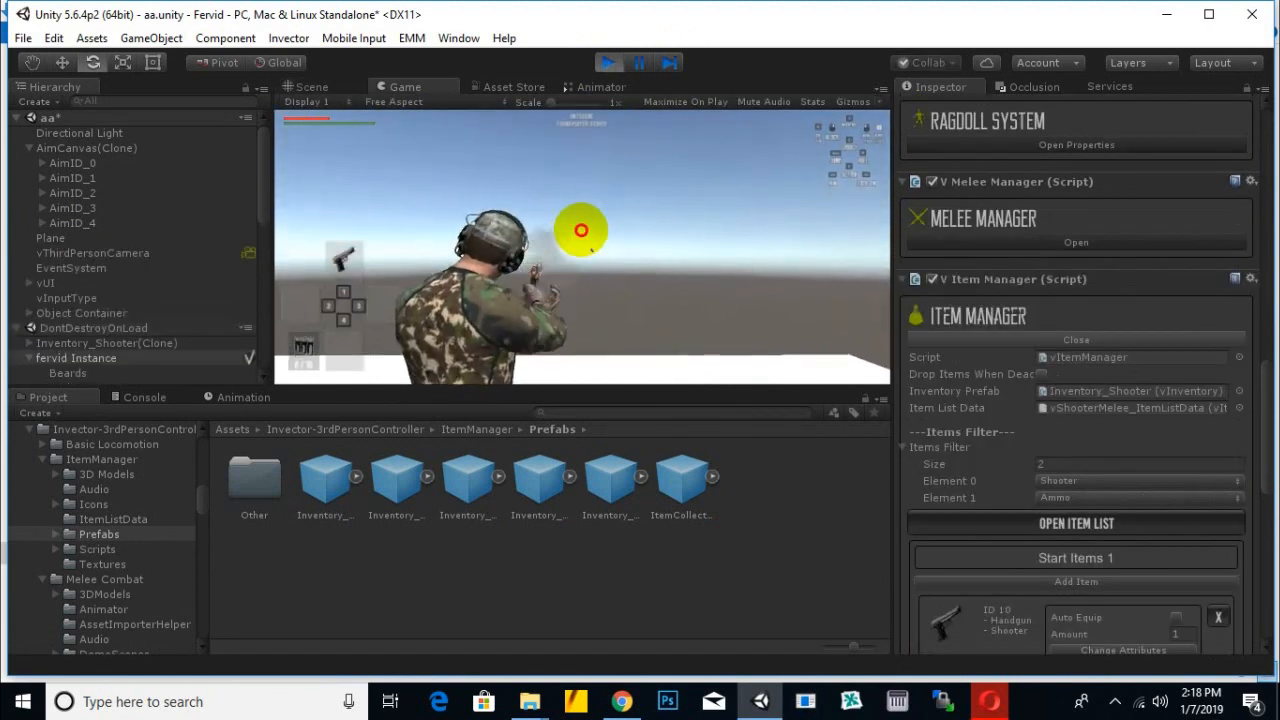
{"action": "left_click", "coordinate": [582, 231]}
{"action": "left_click", "coordinate": [582, 231]}
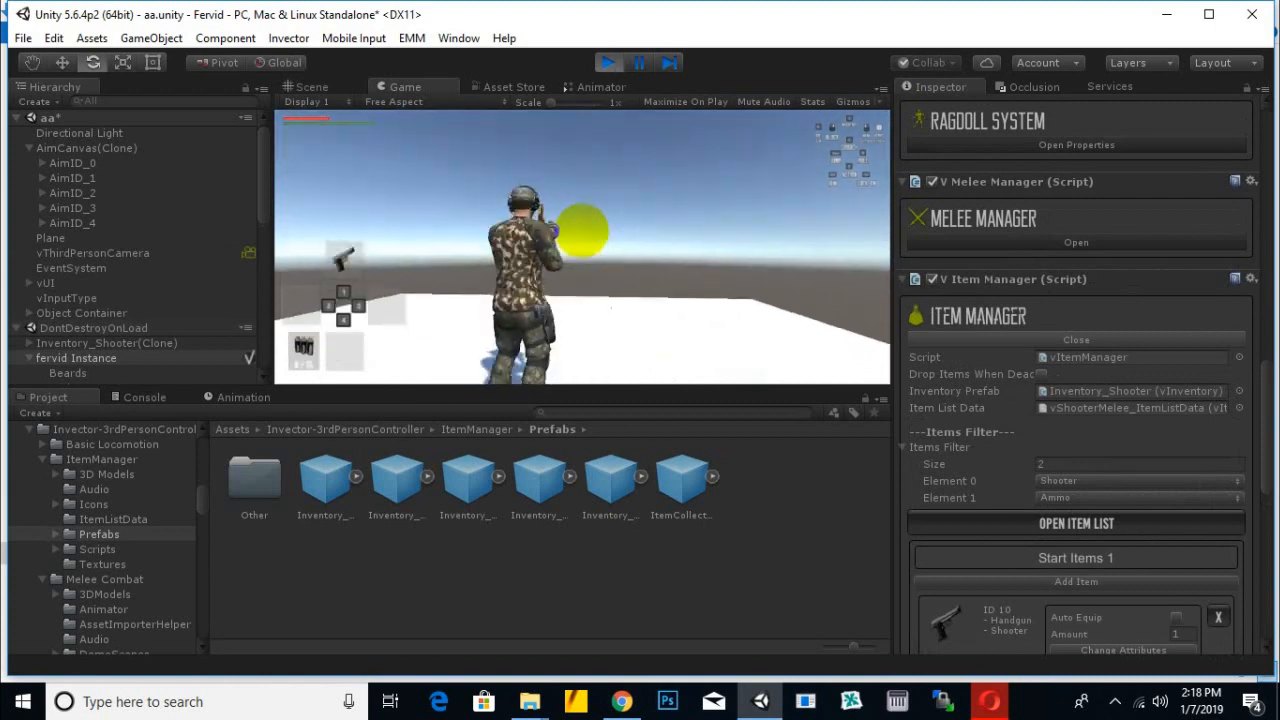
{"action": "left_click", "coordinate": [606, 62]}
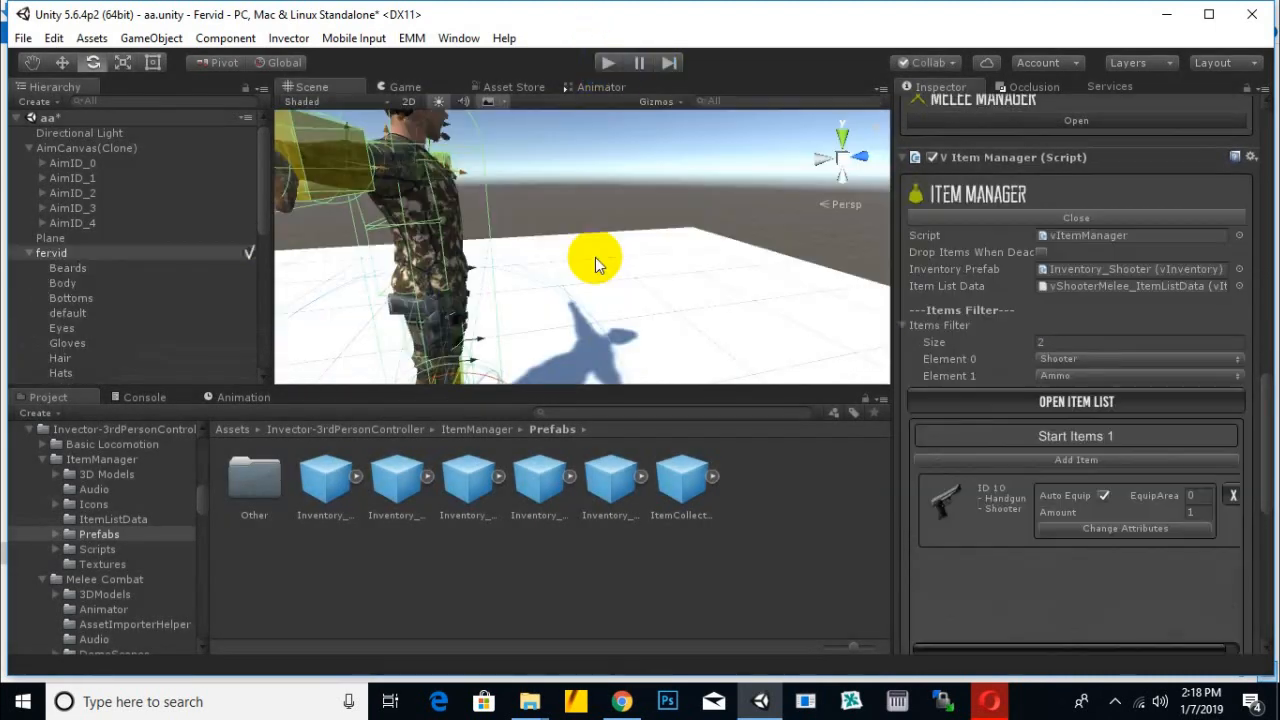
- Examine the fervid character from behind in the Scene view and return to the project's root Assets folder
{"action": "left_click_drag", "start_coordinate": [605, 276], "coordinate": [722, 300], "text": "alt"}
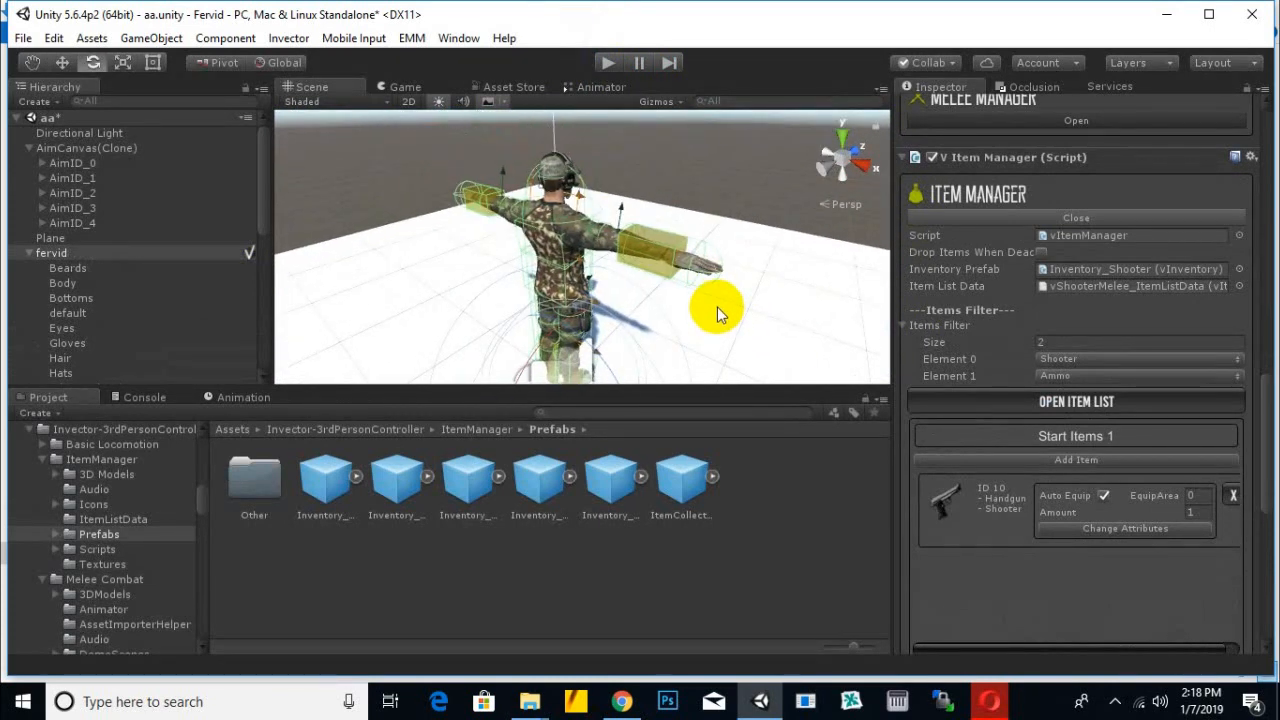
{"action": "scroll", "coordinate": [697, 298], "scroll_direction": "up", "scroll_amount": 2}
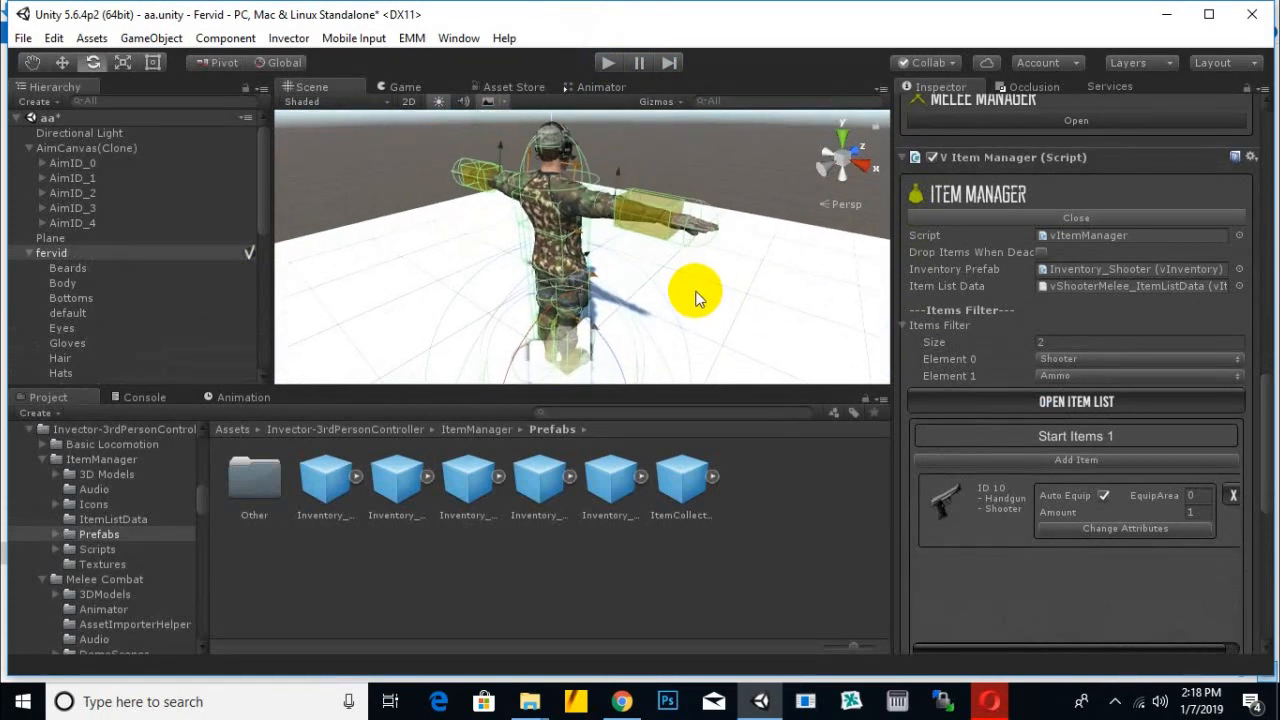
{"action": "left_click_drag", "start_coordinate": [696, 292], "coordinate": [749, 286], "text": "alt"}
{"action": "middle_click_drag", "start_coordinate": [743, 287], "coordinate": [722, 292]}
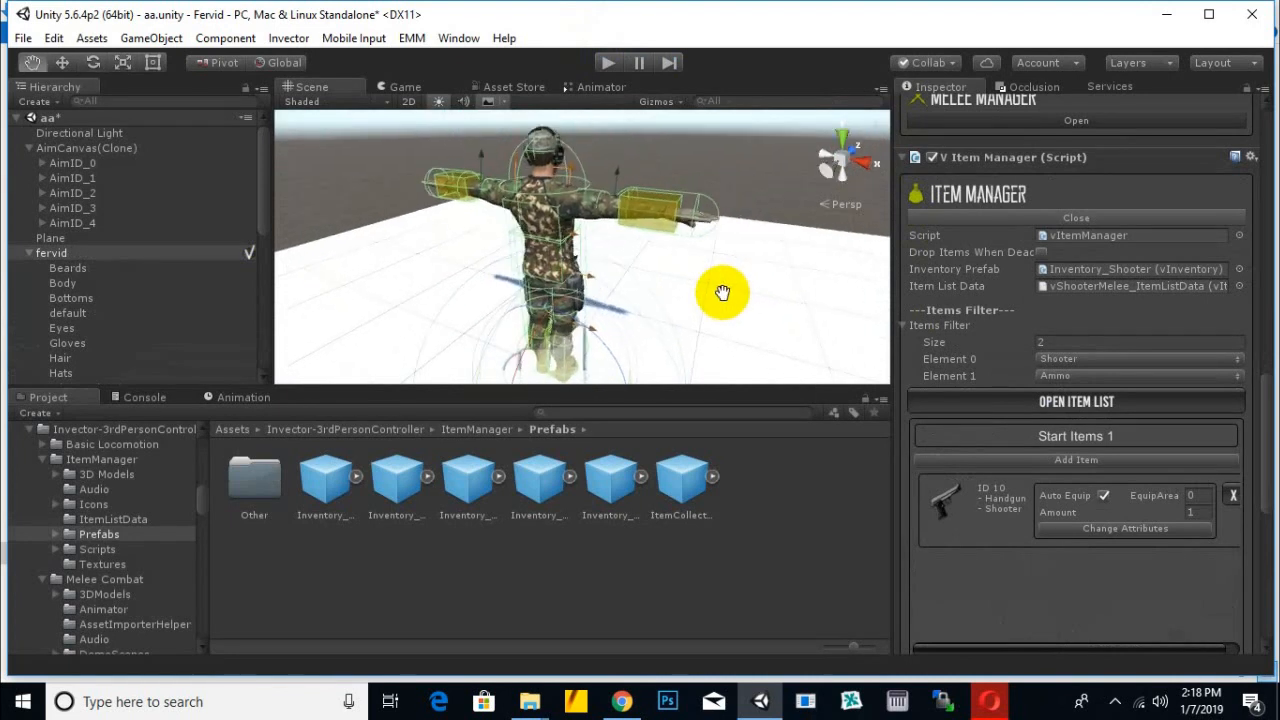
{"action": "left_click_drag", "start_coordinate": [686, 199], "coordinate": [718, 268], "text": "alt"}
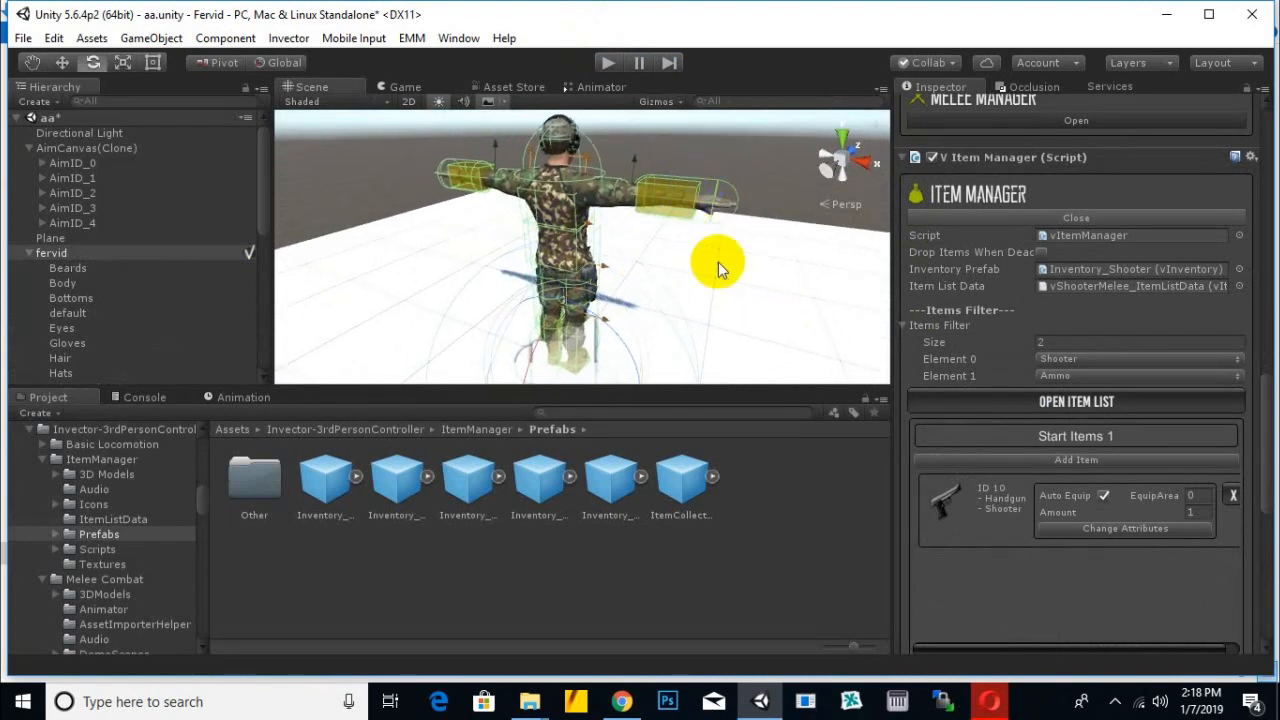
{"action": "left_click", "coordinate": [240, 430]}
{"action": "scroll", "coordinate": [648, 262], "scroll_direction": "down", "scroll_amount": 2}
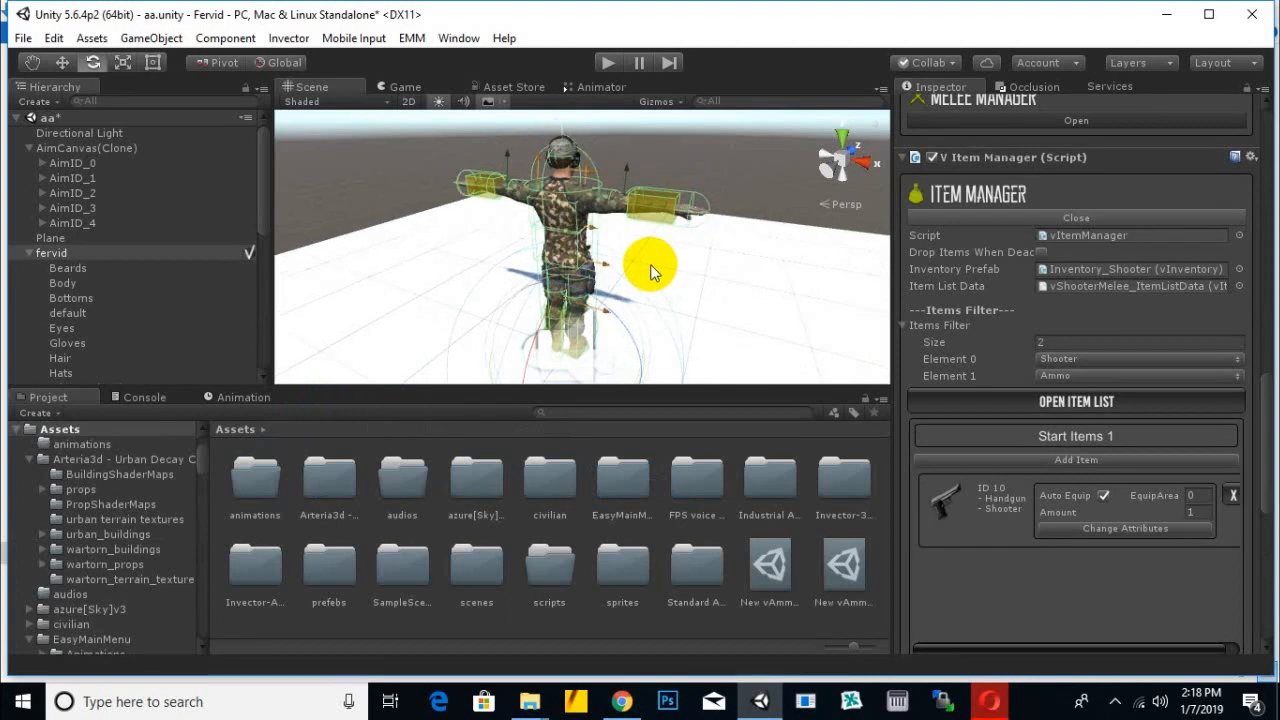
{"action": "middle_click_drag", "start_coordinate": [649, 264], "coordinate": [657, 258]}
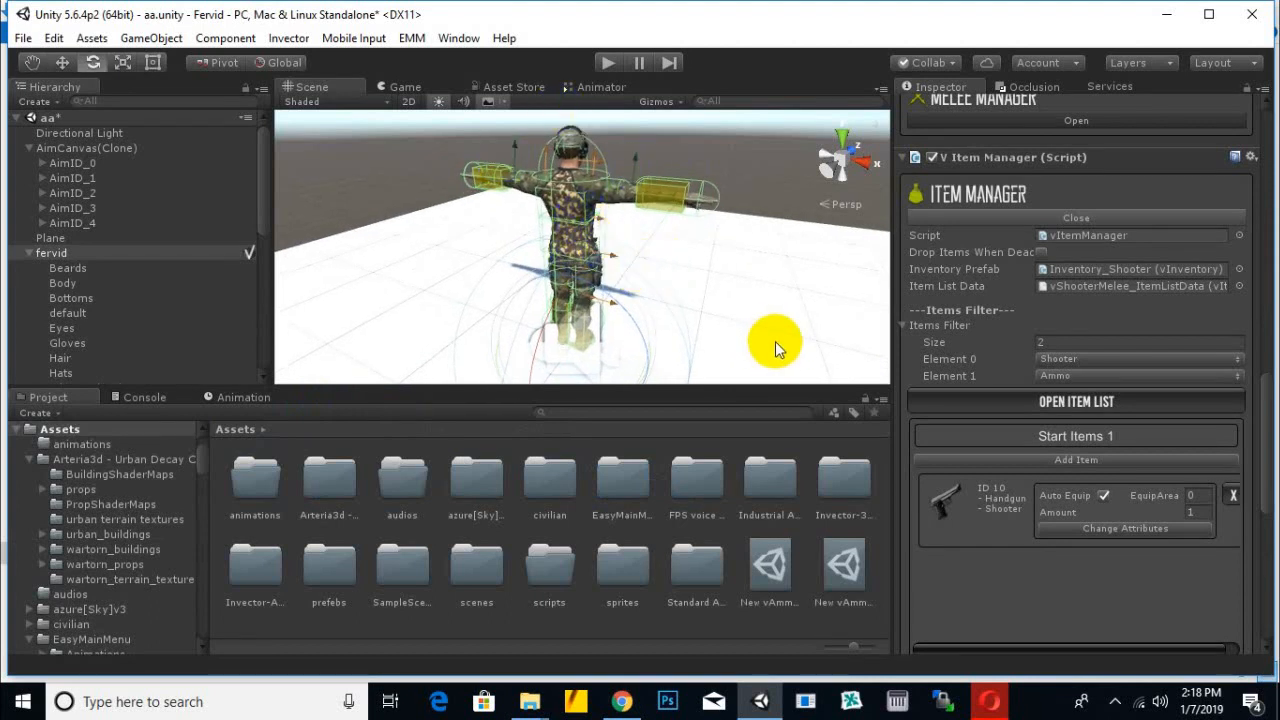
{"action": "left_click_drag", "start_coordinate": [775, 342], "coordinate": [769, 346], "text": "alt"}
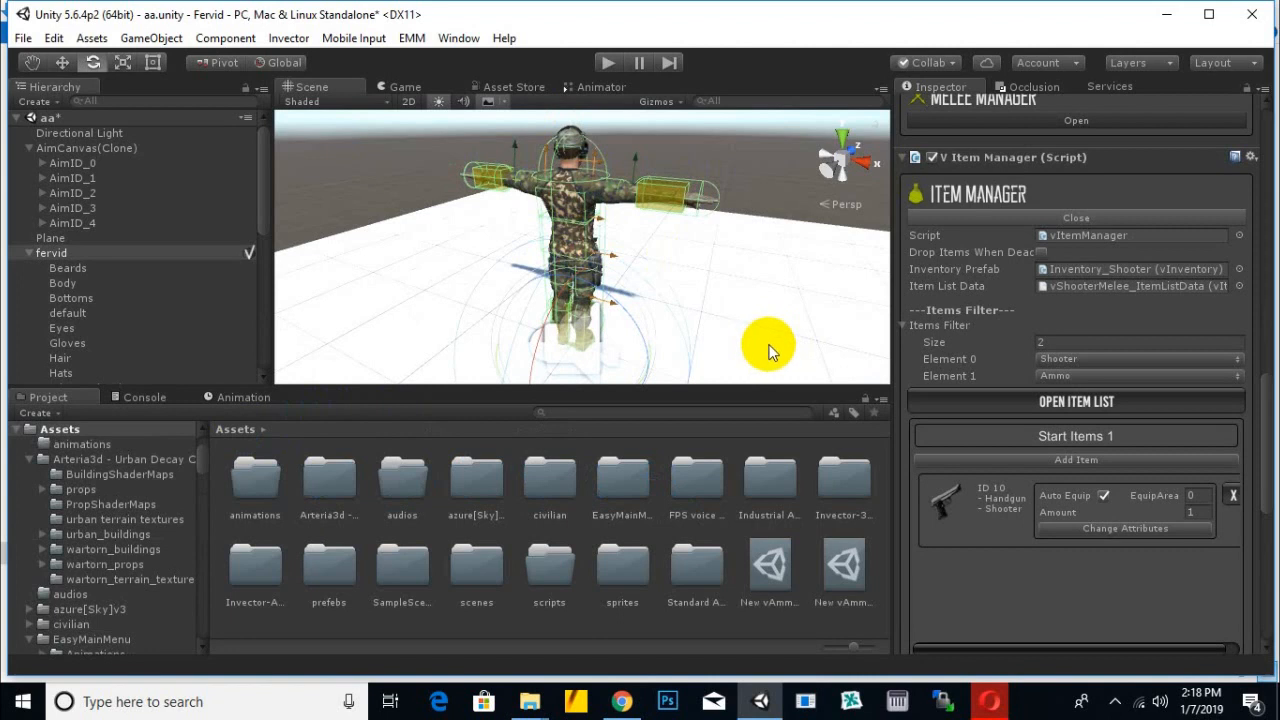